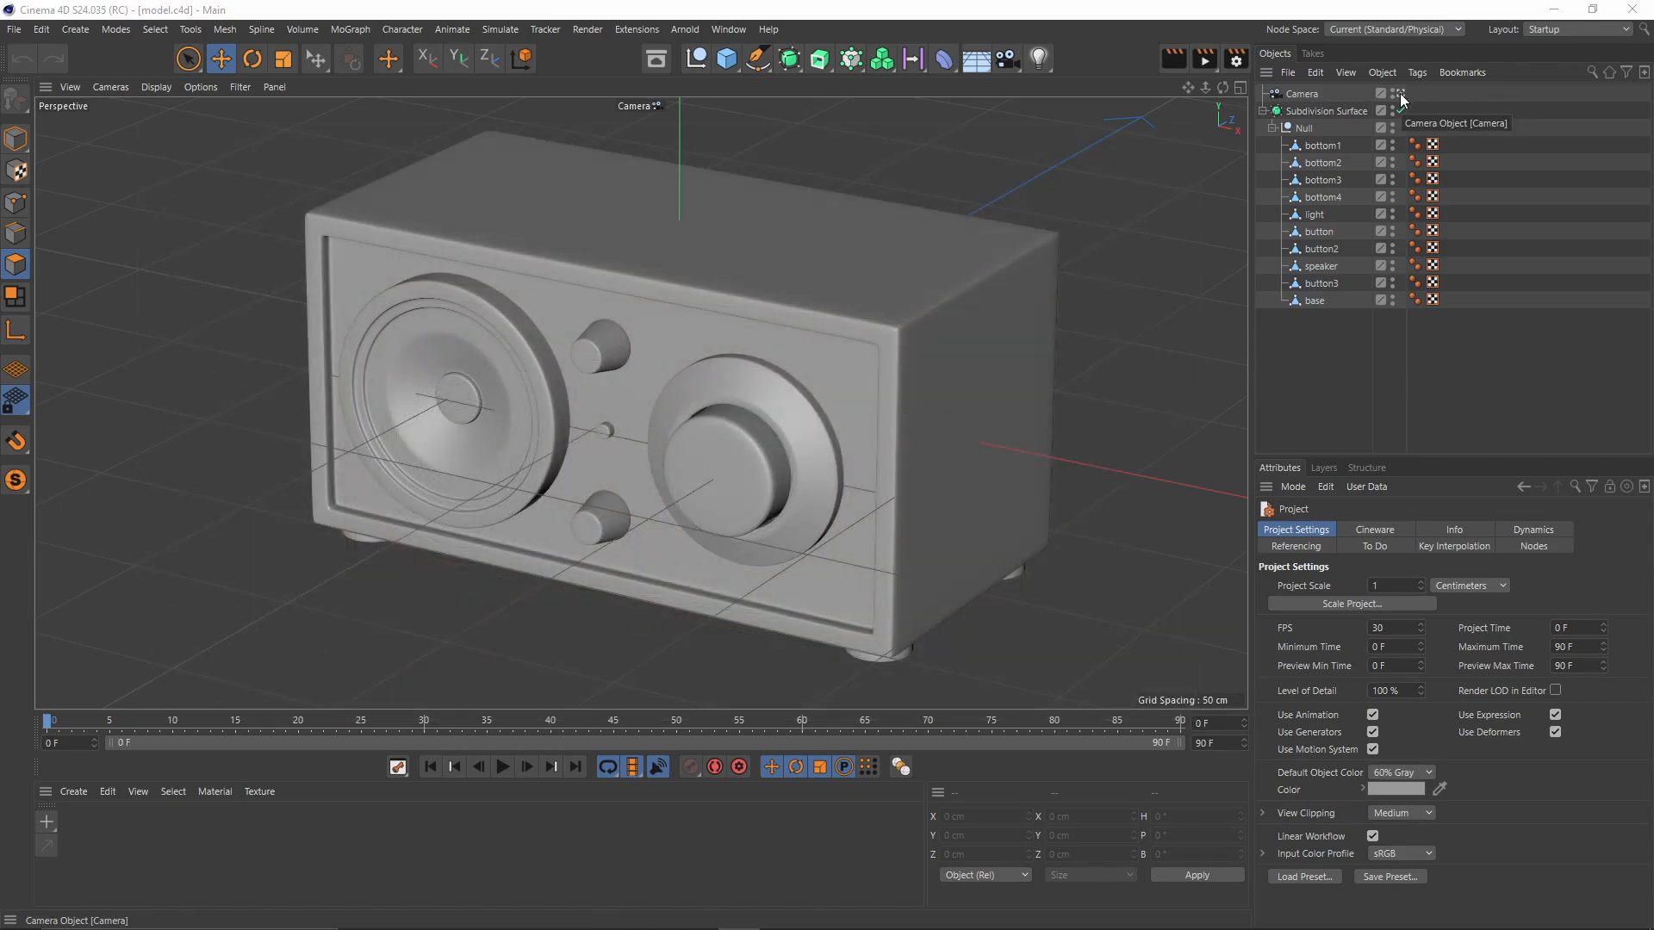
Step: Switch to the Photos viewer, look through the two light-box studio reference pictures, and return to the speaker scene
left_click(1400, 99)
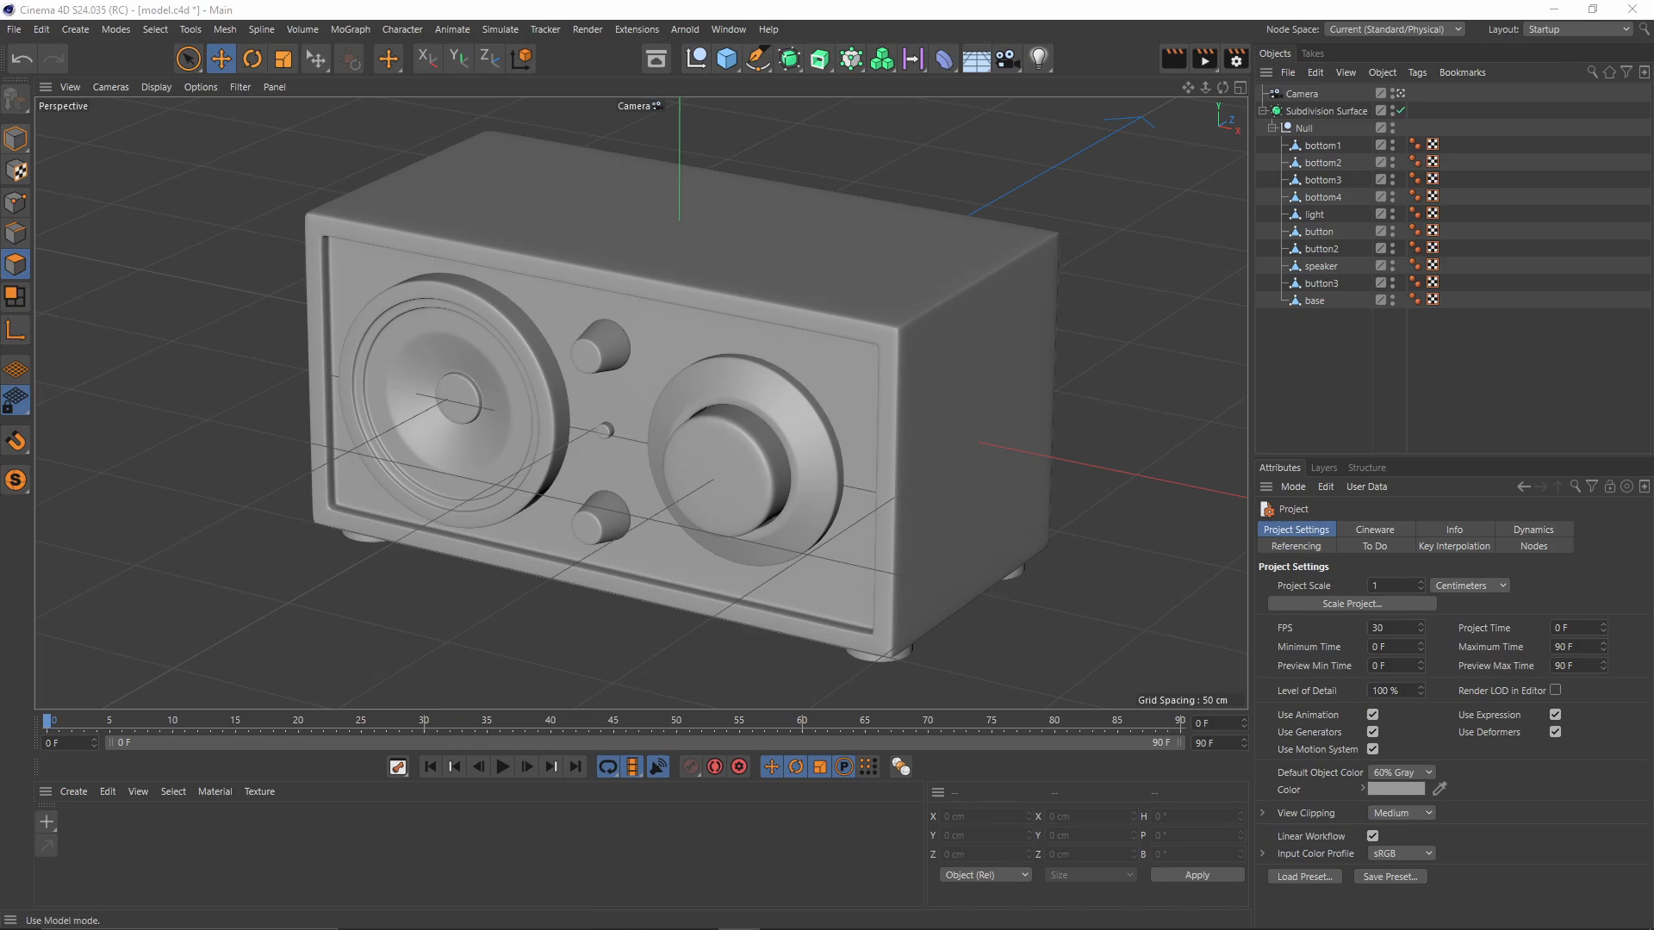
key("alt+Tab")
left_click_drag(464, 227, 1162, 175)
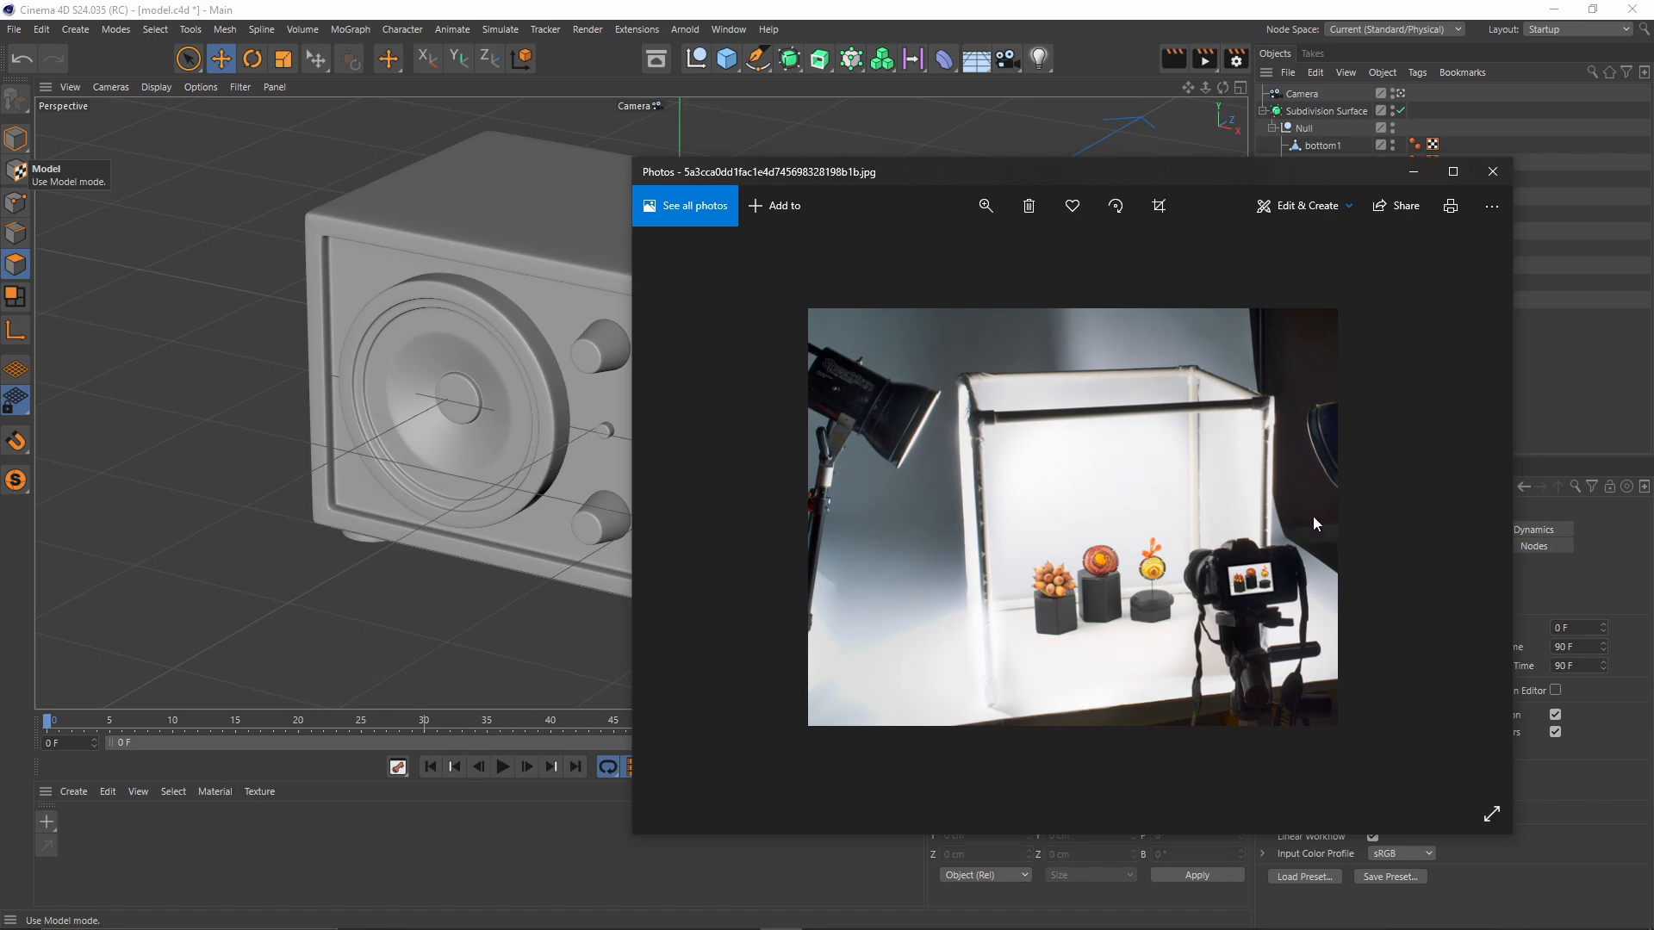
key("Right")
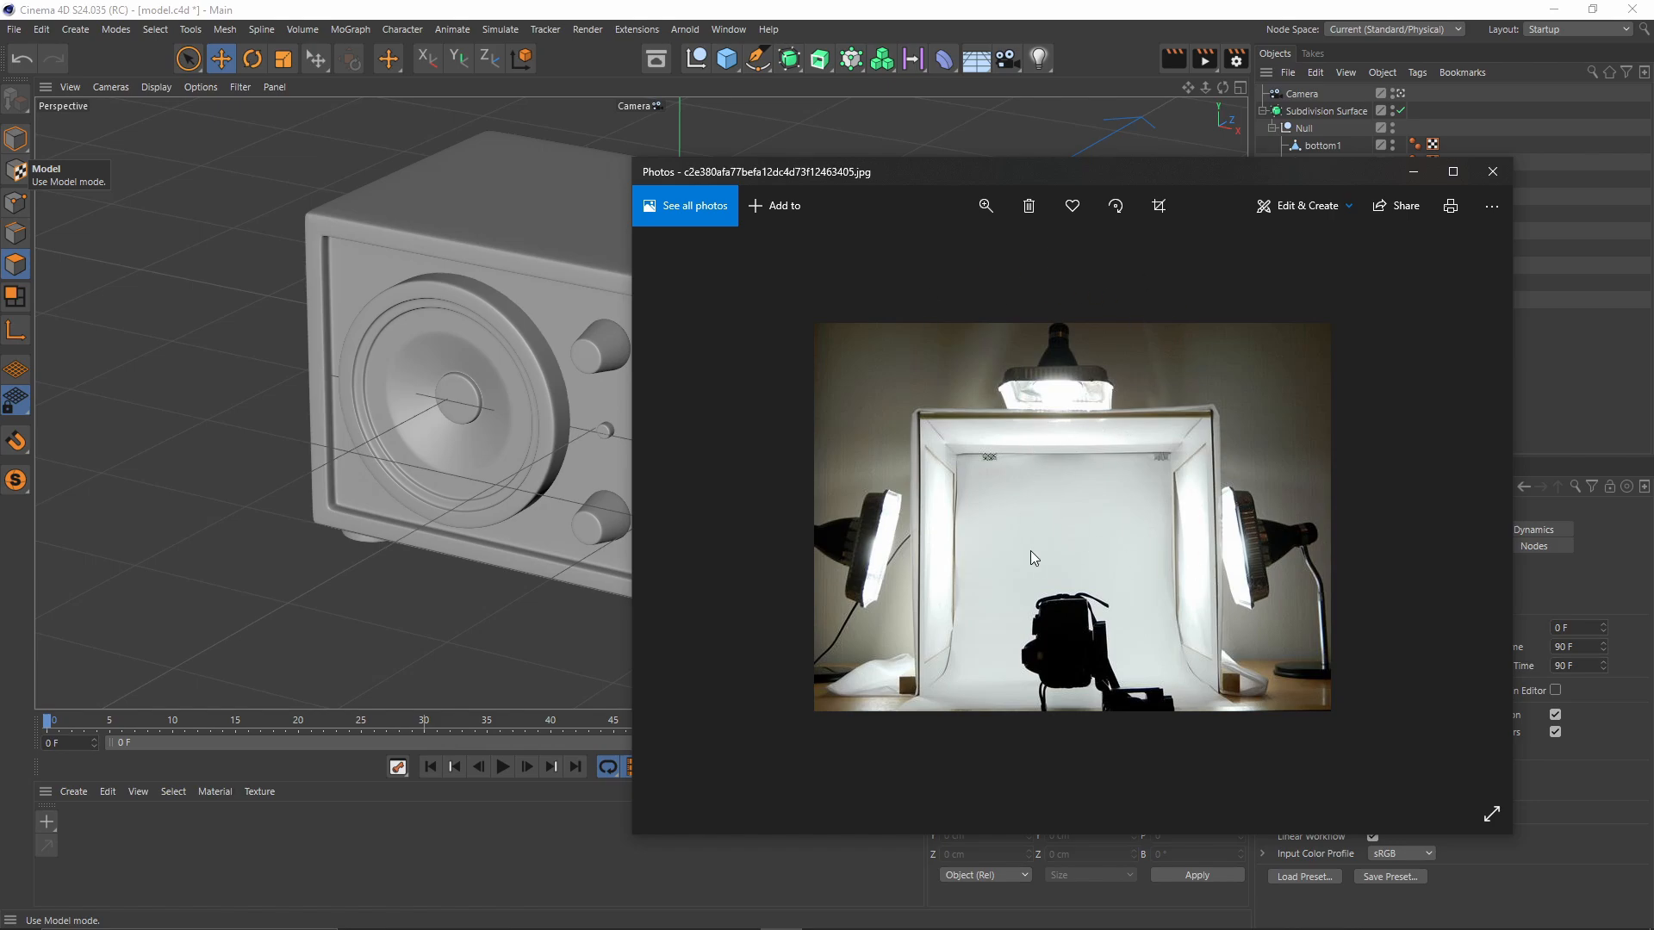
key("Right")
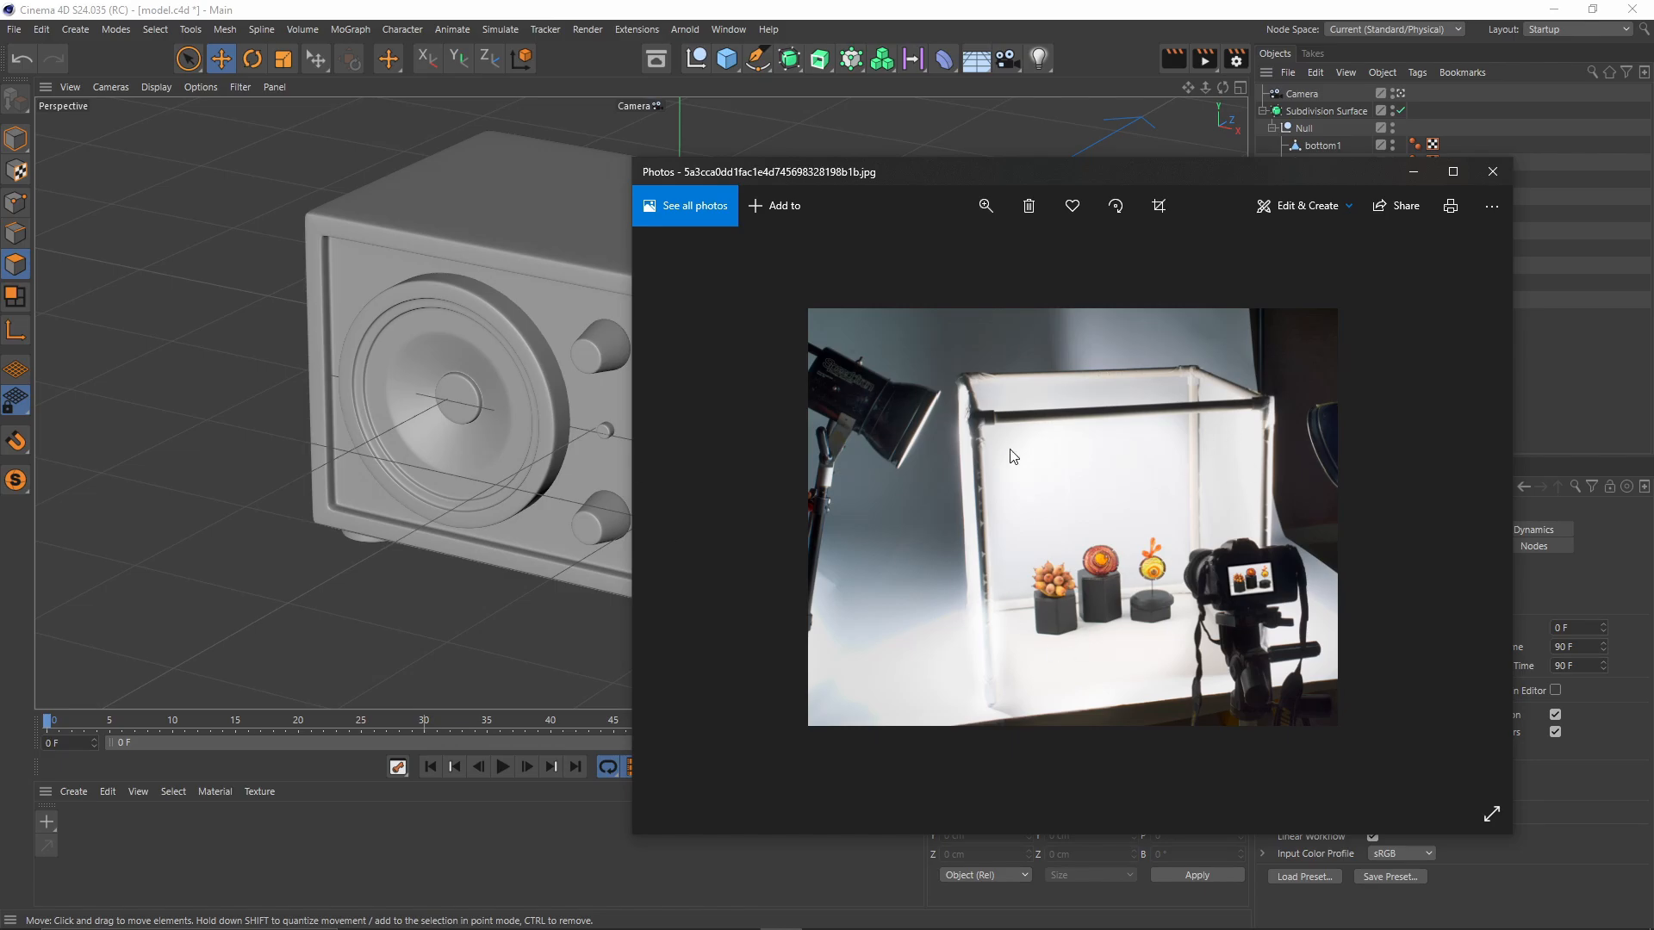
left_click(868, 7)
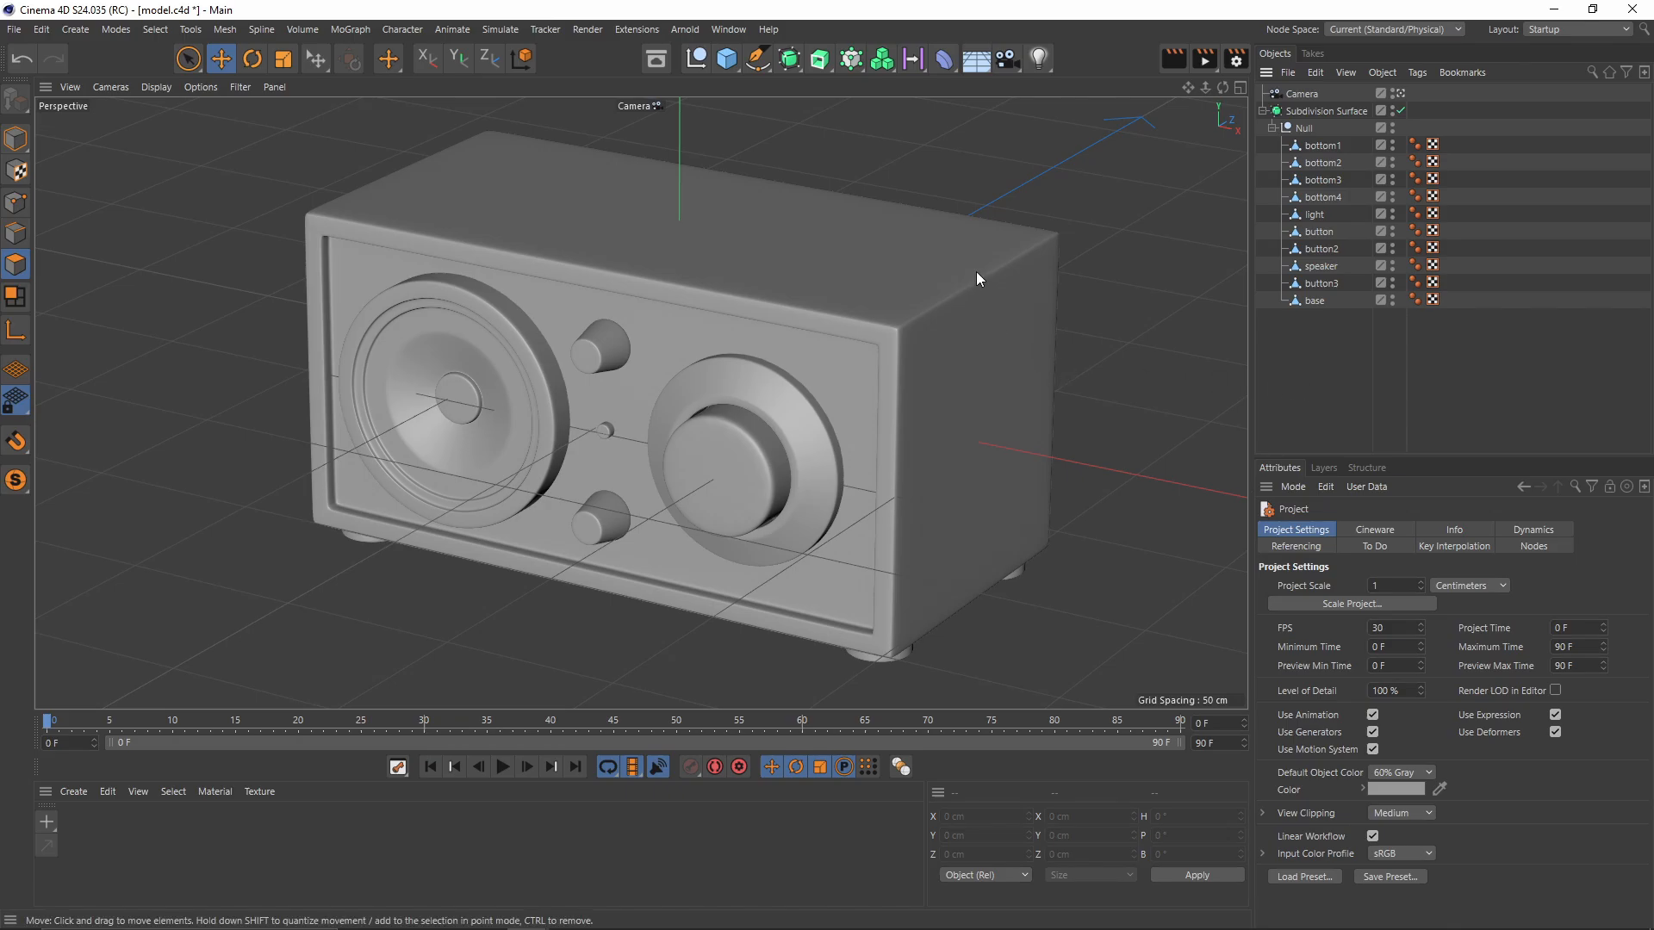
Step: Add a cube primitive at the scene origin and delete the Camera object
left_click(1304, 127)
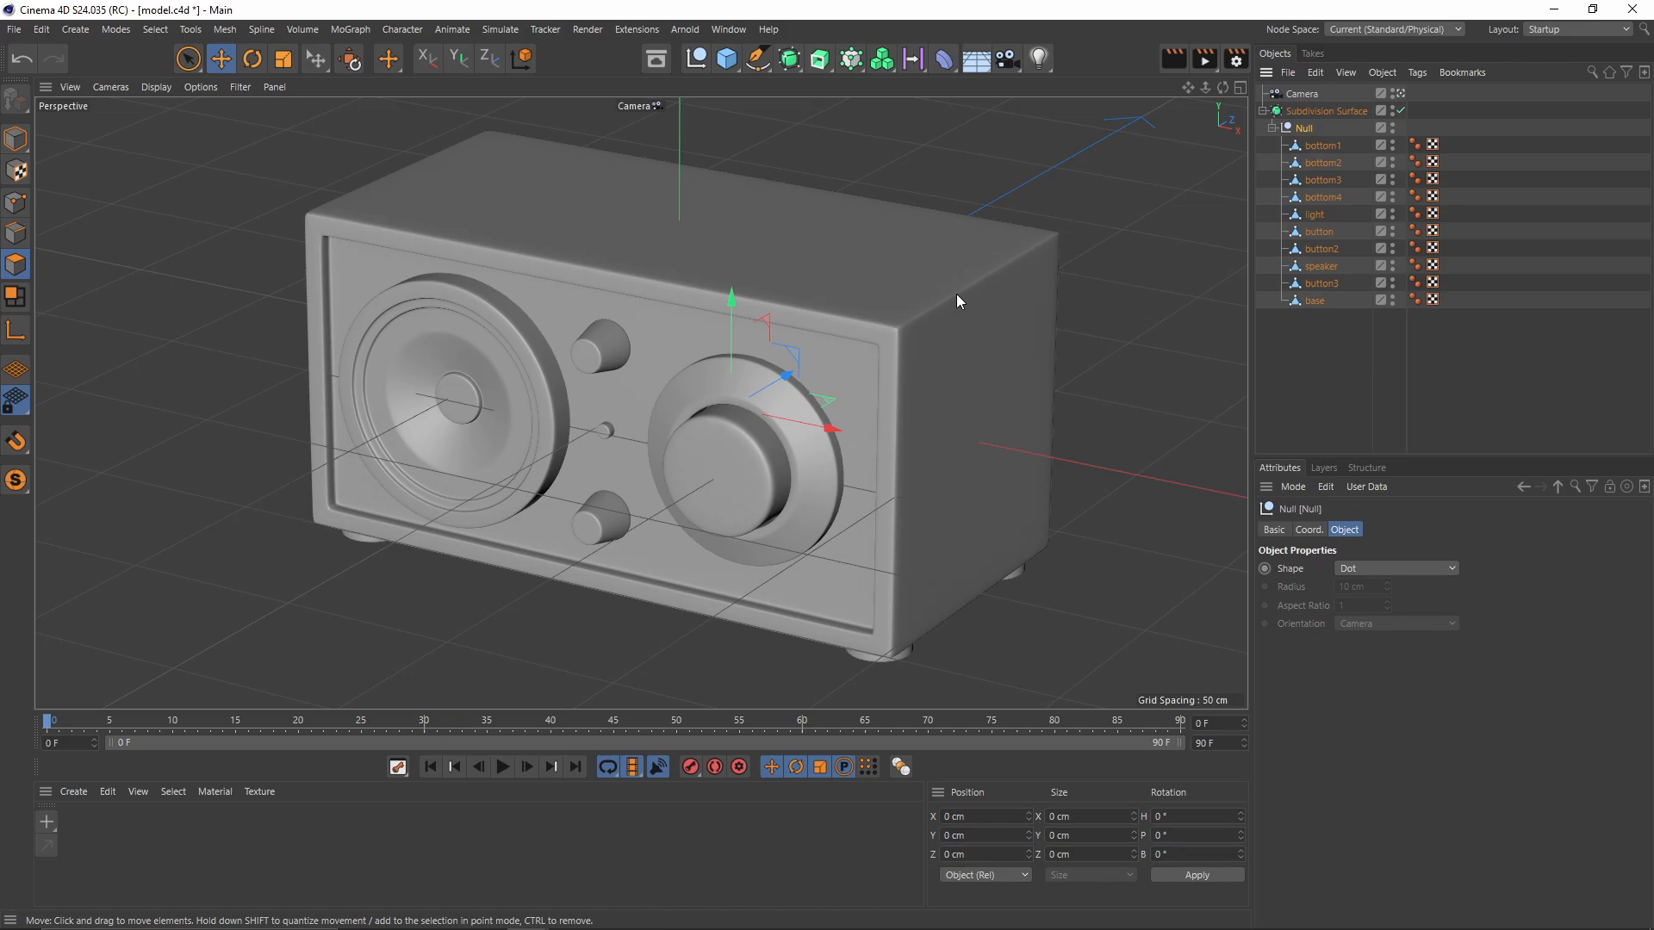
left_click(726, 59)
left_click(1302, 111)
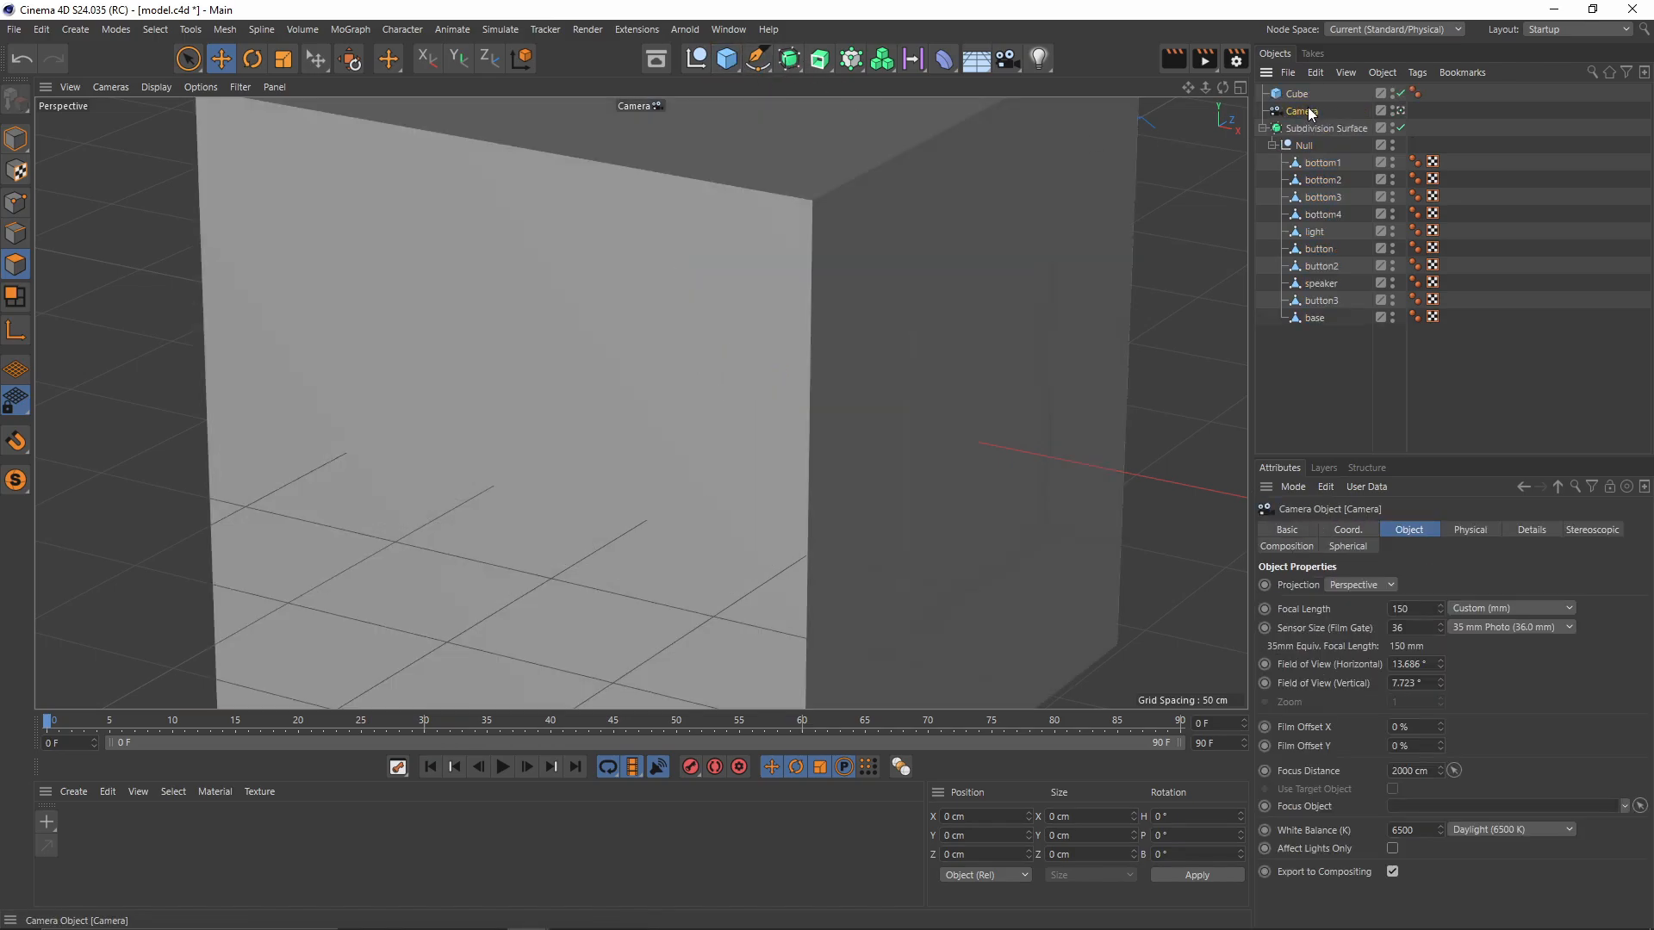
key("Delete")
left_click(1300, 96)
scroll(738, 322, "down", 2)
left_click_drag(737, 322, 742, 355, "alt")
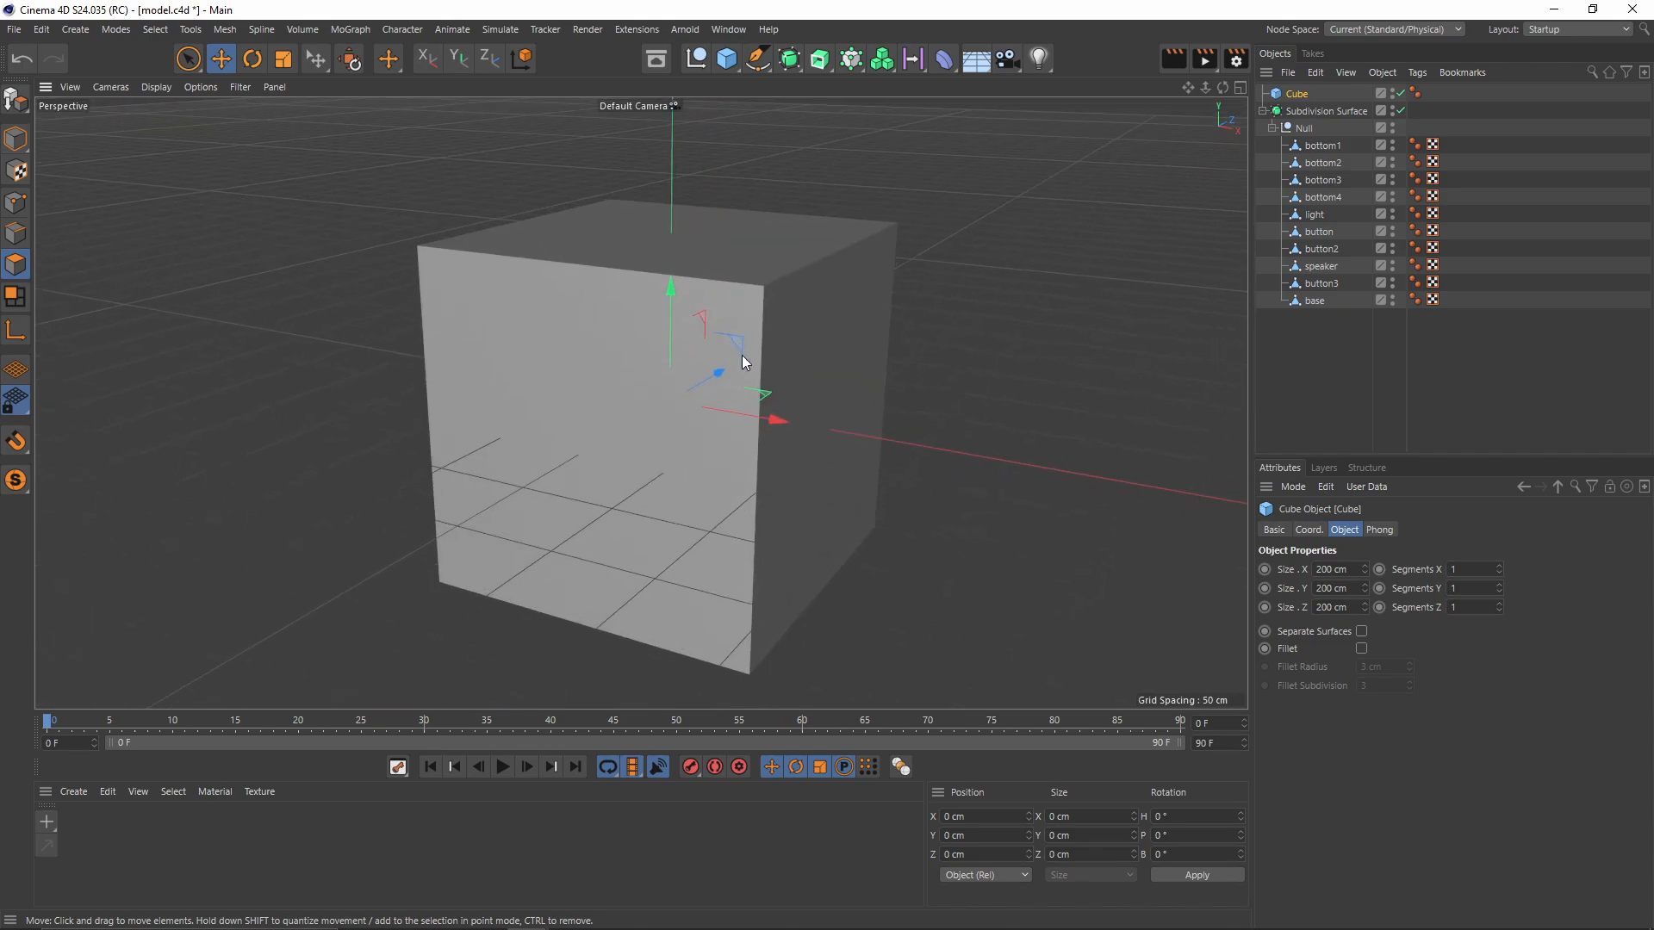
left_click(1354, 569)
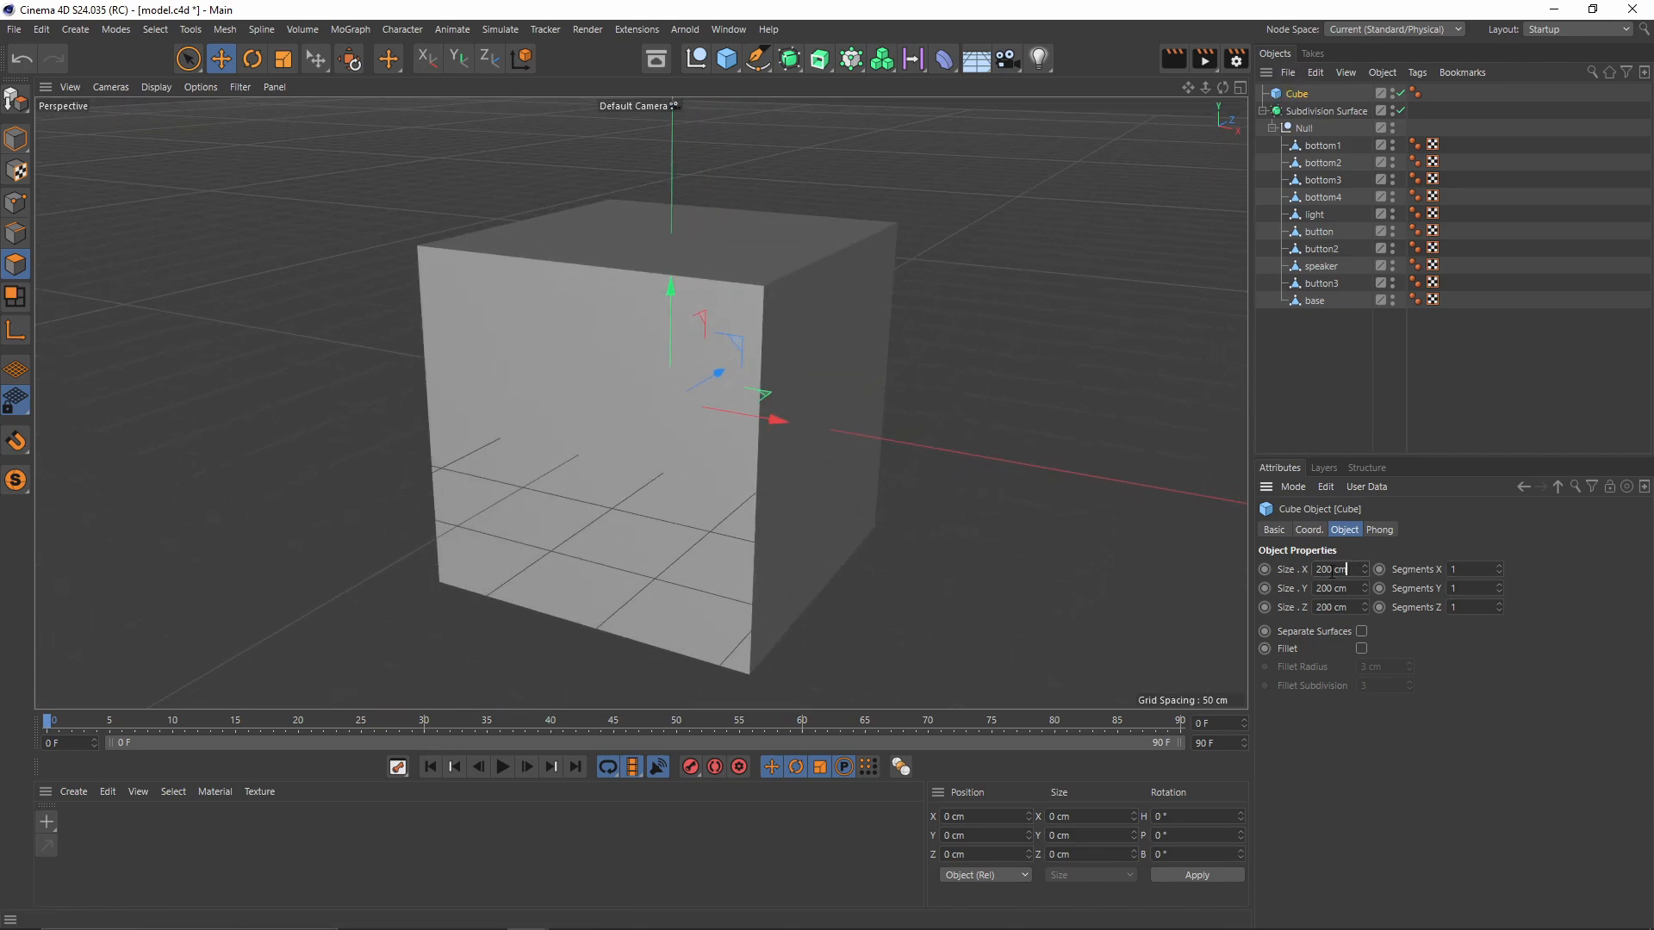
left_click(1502, 359)
left_click(1278, 95)
key("e")
left_click_drag(777, 417, 529, 381)
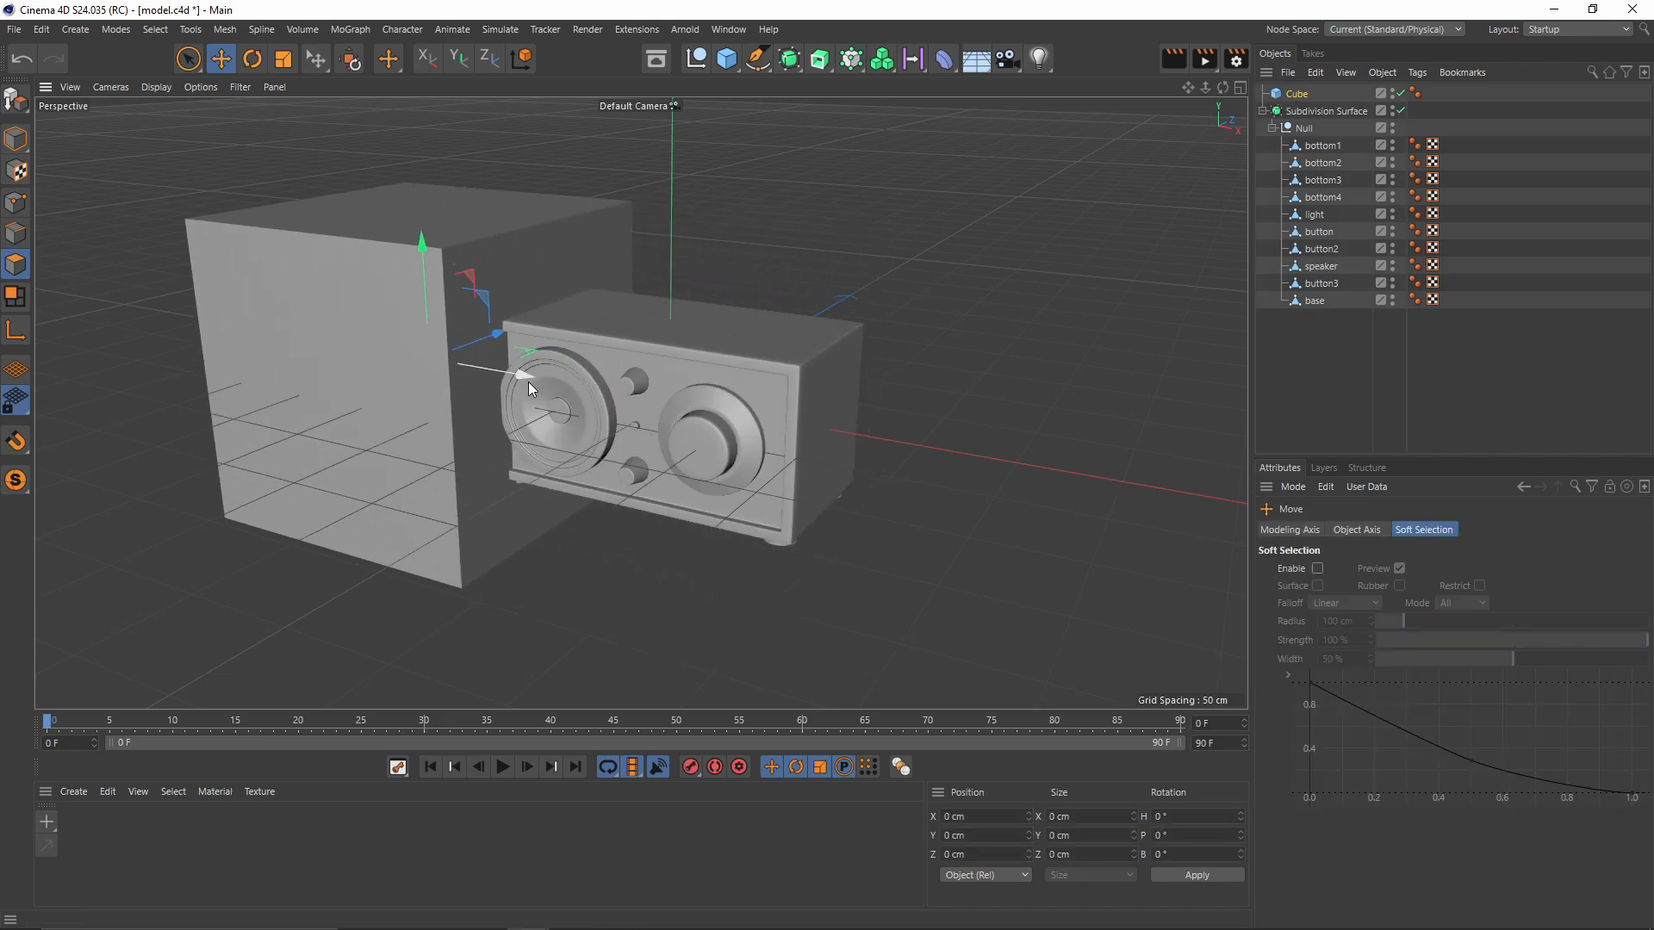
left_click(1301, 128)
key("ctrl+z")
key("ctrl+z")
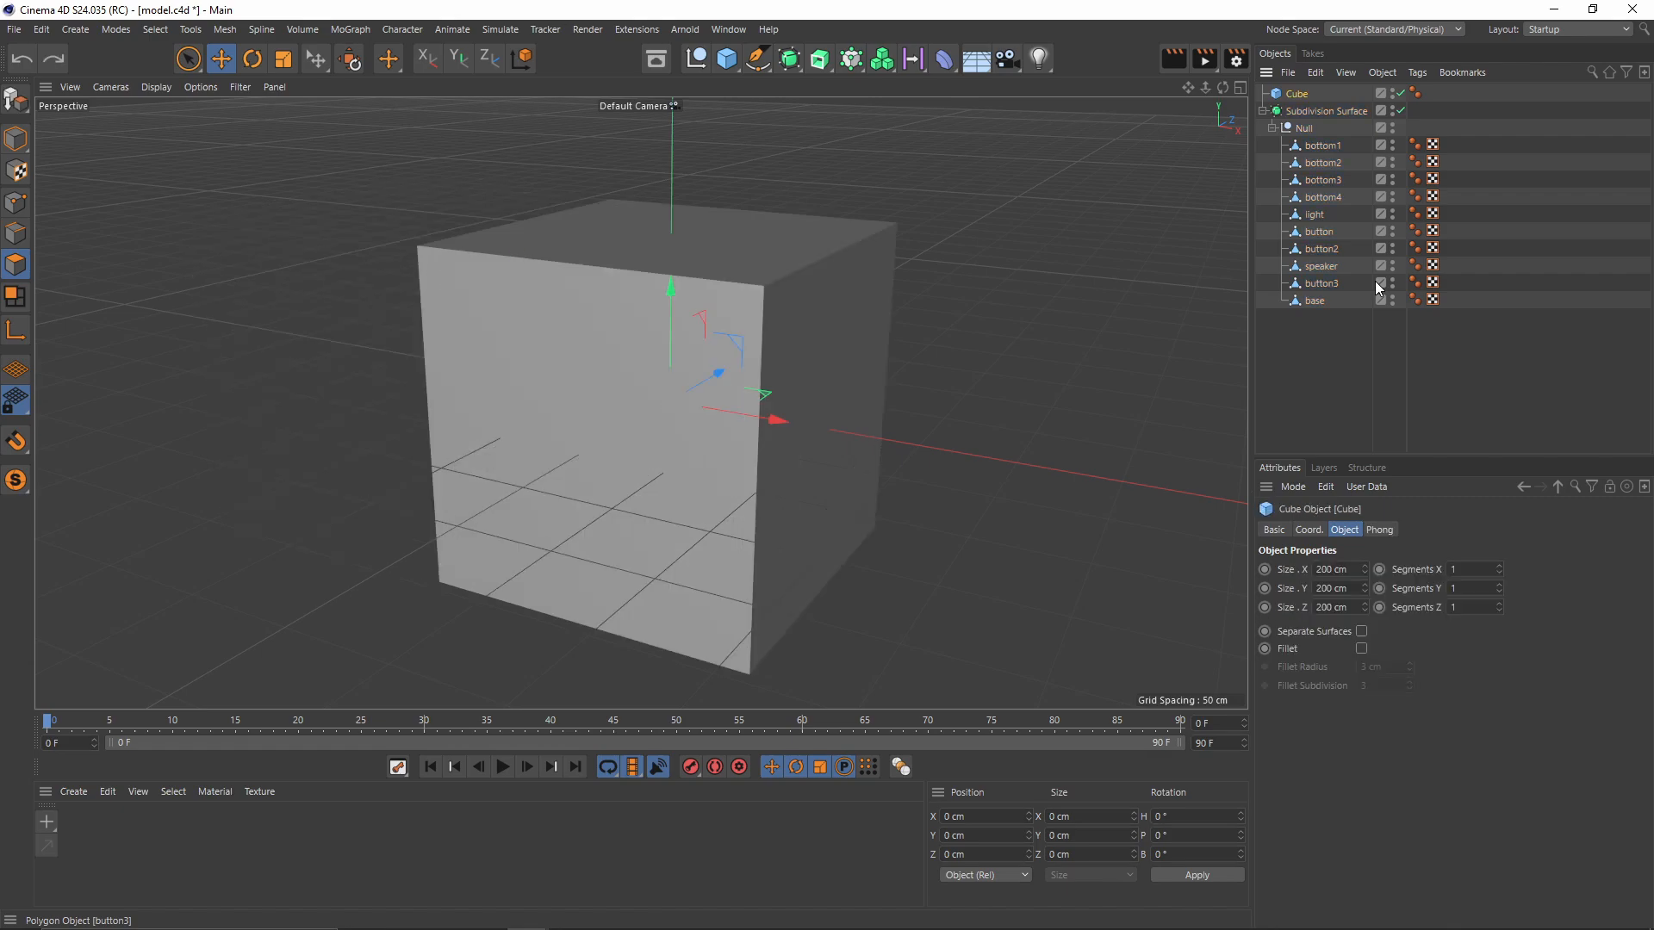
Step: Set the cube's X, Y and Z sizes to 20 cm each
left_click(1302, 102)
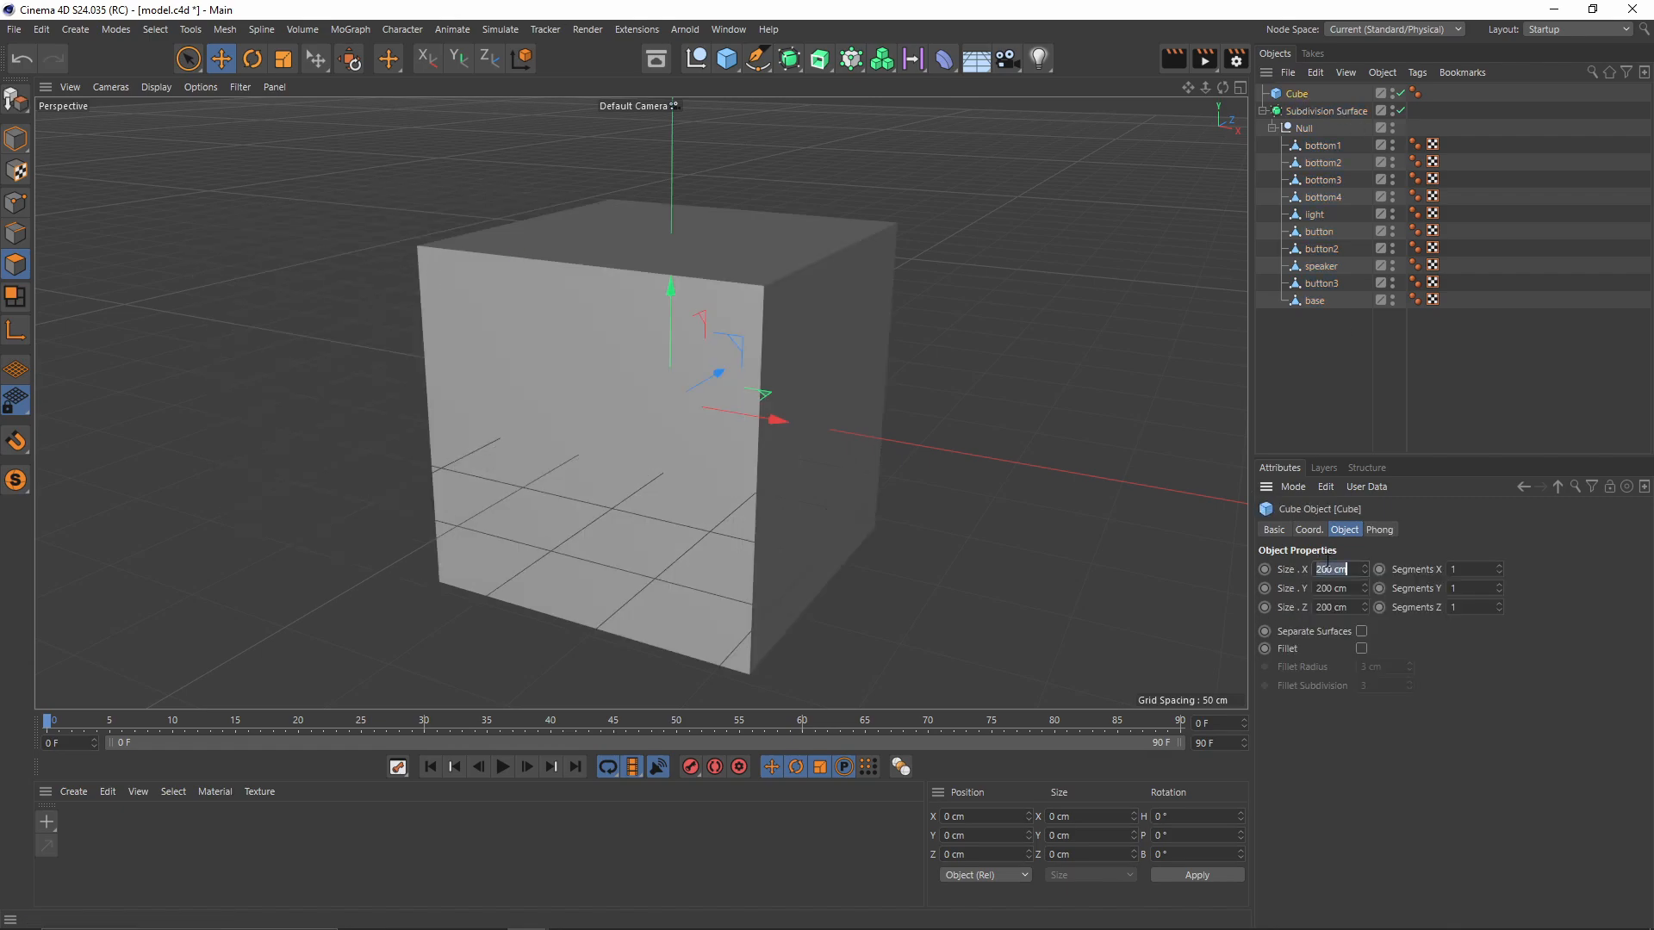
left_click(1331, 569)
type("20")
key("Tab")
type("20")
key("Tab")
type("20")
key("Return")
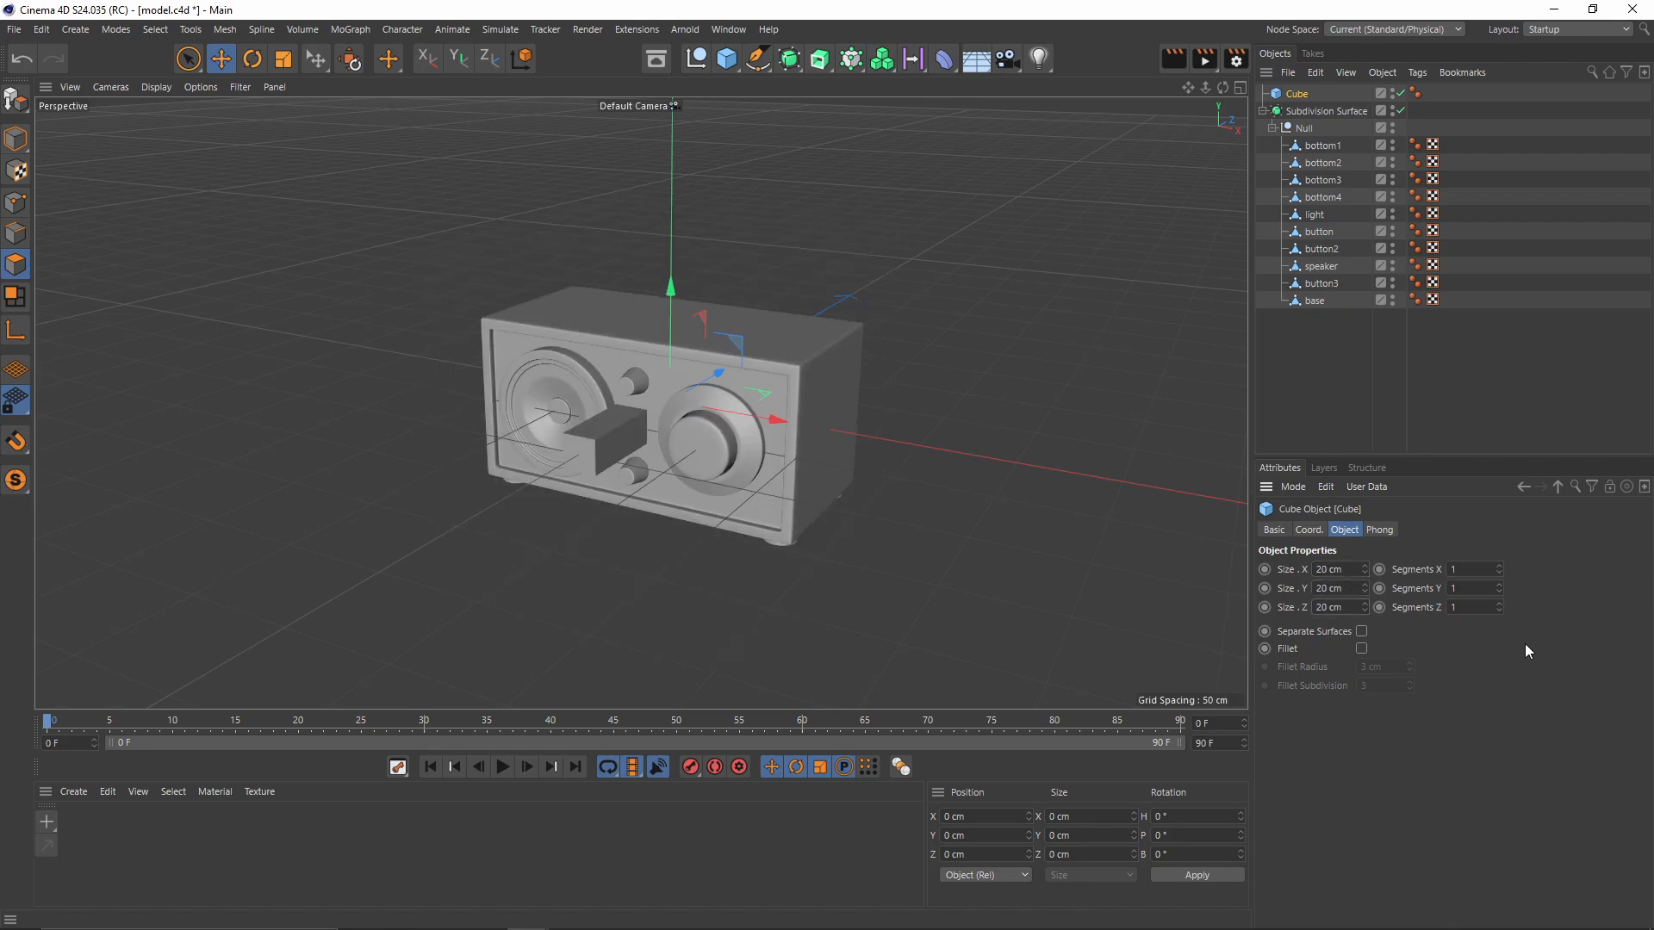
Step: Enable axis modification in Model mode for the Null that holds the speaker parts
left_click(1305, 128)
left_click_drag(791, 386, 861, 298, "alt")
middle_click(862, 297)
middle_click(861, 296)
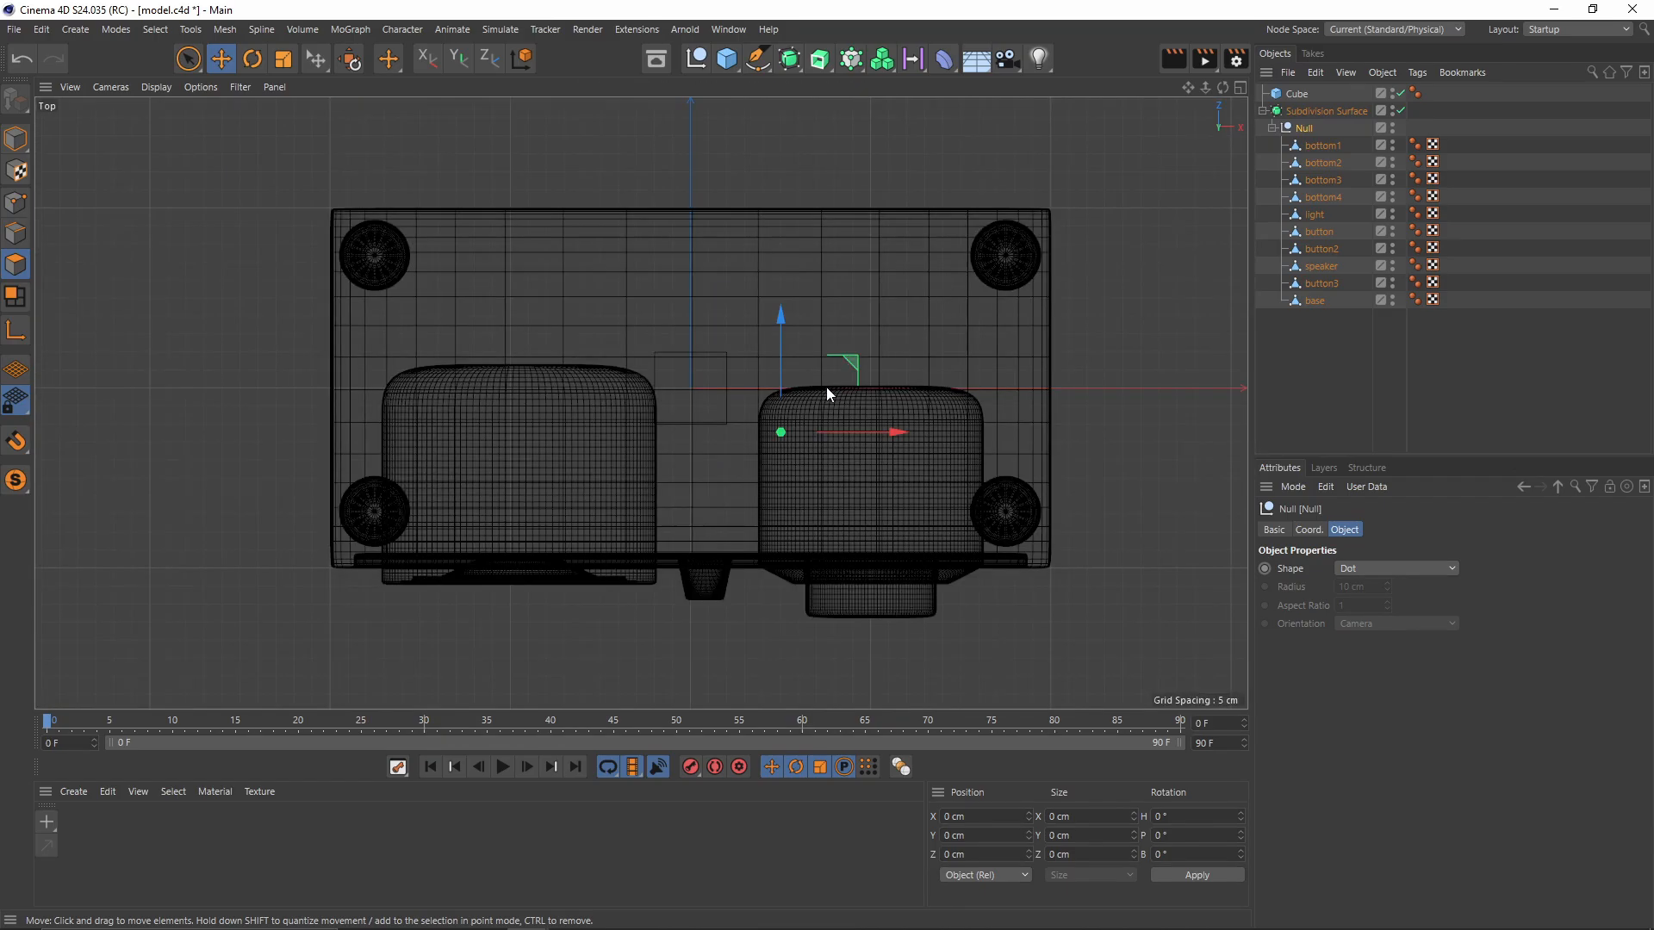
mouse_move(826, 386)
middle_mouse_down("alt")
mouse_move(773, 467)
mouse_move(813, 353)
mouse_move(924, 411)
middle_mouse_up("alt")
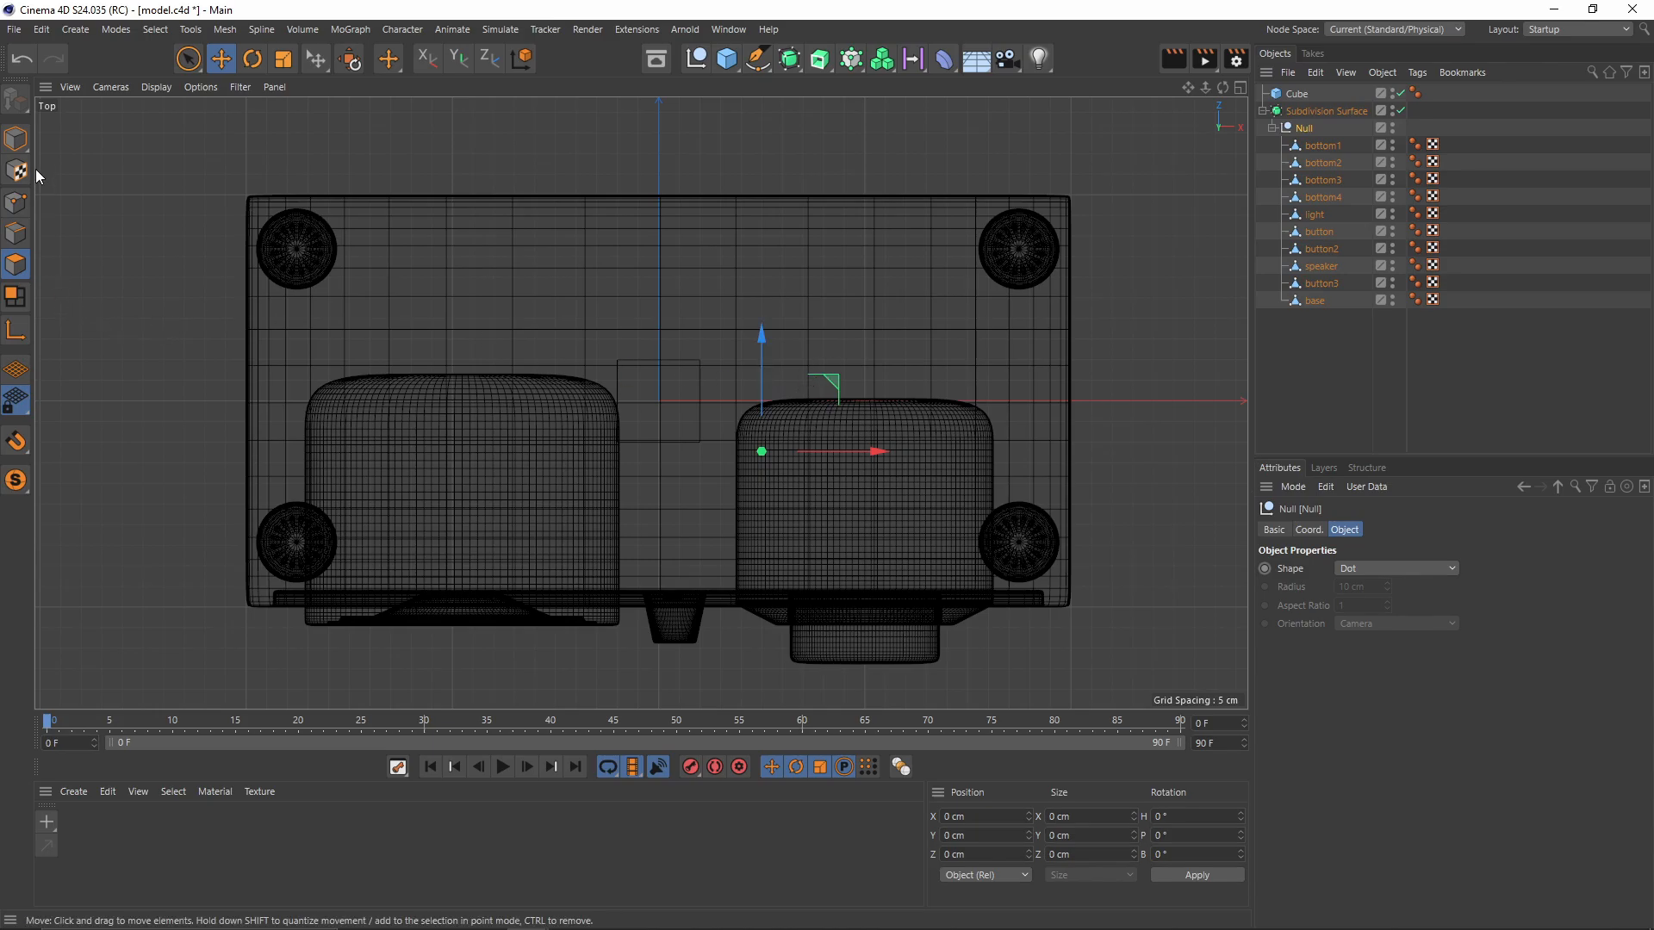
left_click(15, 140)
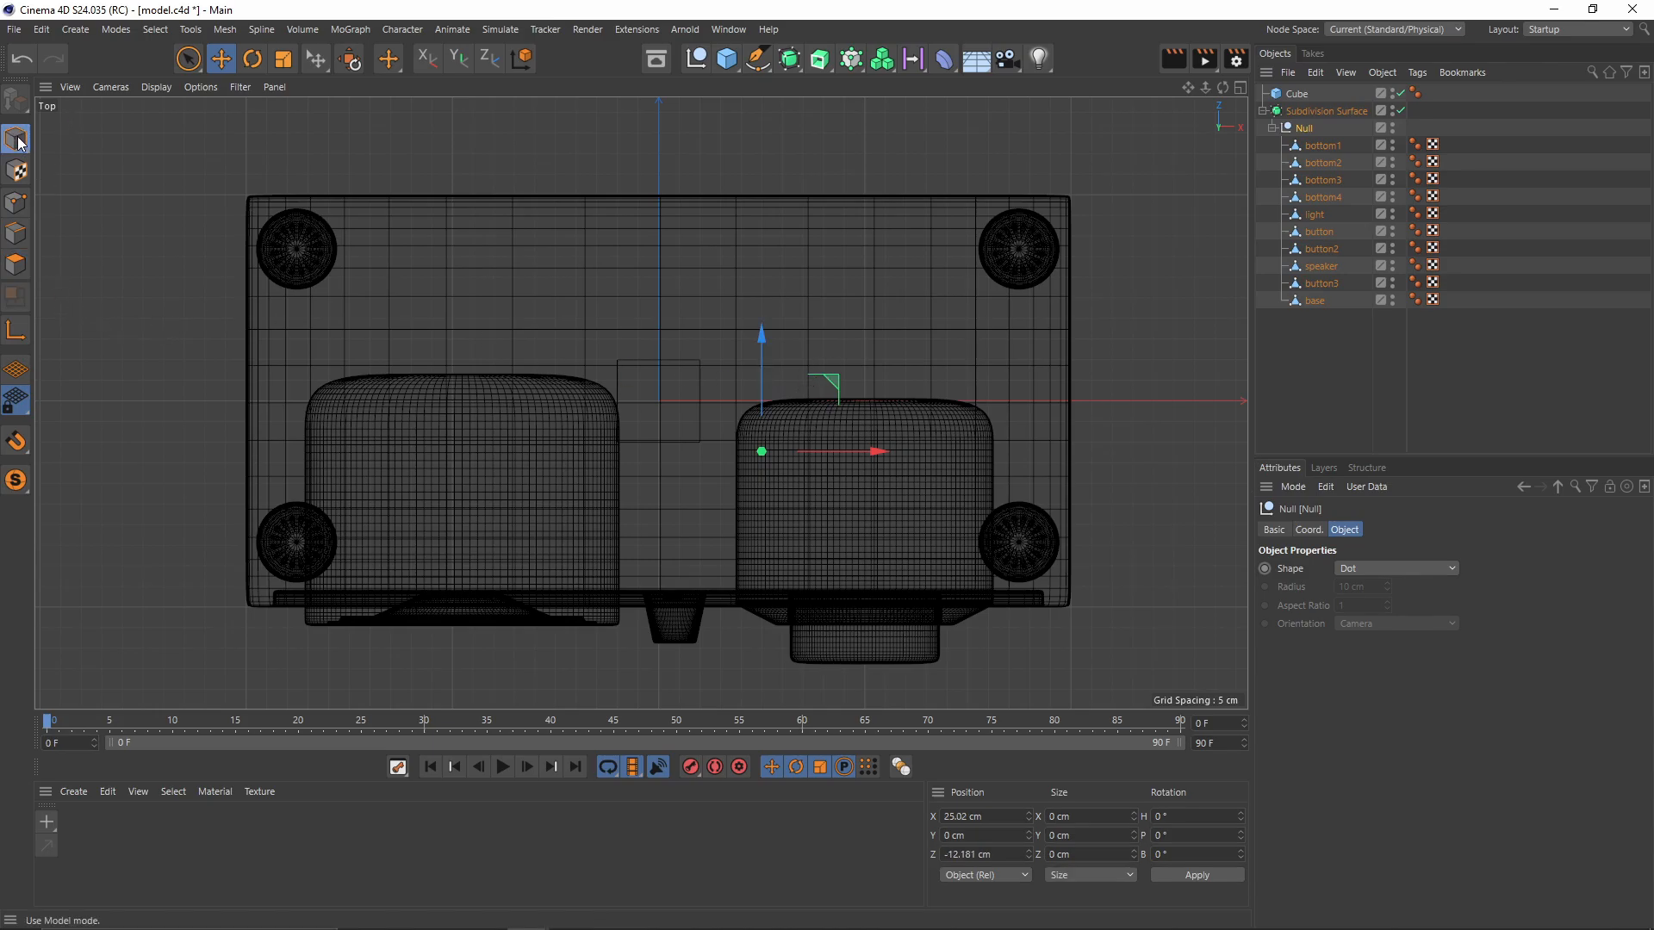
left_click(27, 338)
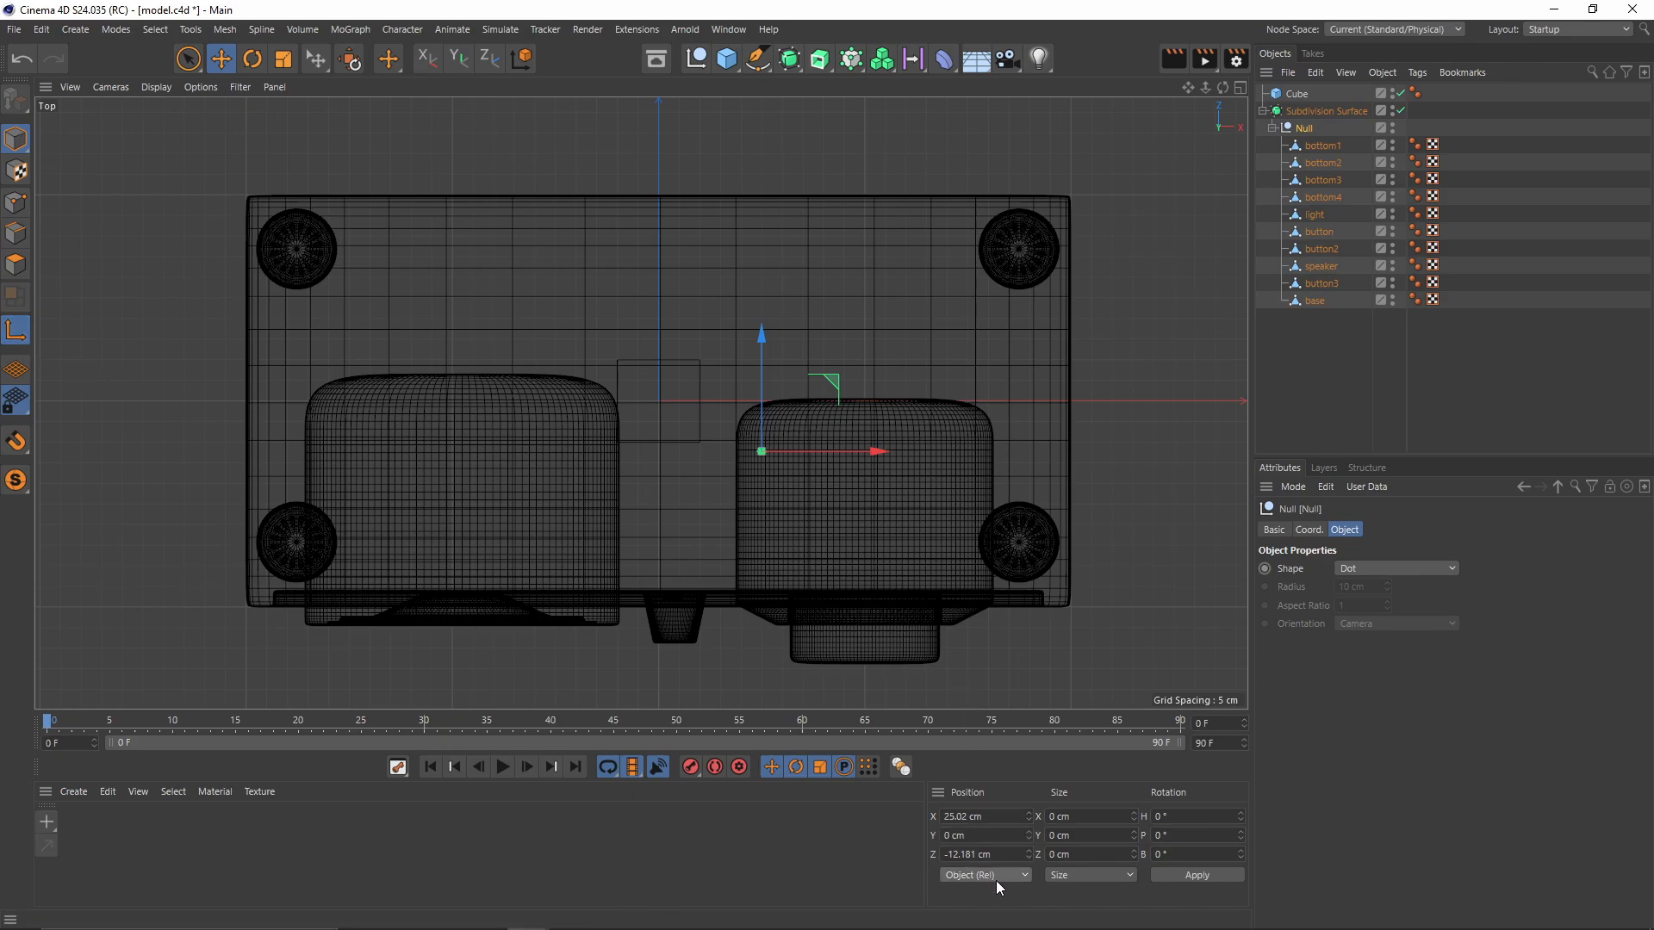
Step: Place the Null's axis at the World origin with X, Y and Z positions of 0 cm, and end axis modification
left_click(972, 856)
left_click(977, 816)
double_click(976, 835)
type("0")
double_click(979, 817)
type("0")
double_click(968, 855)
type("0")
key("Return")
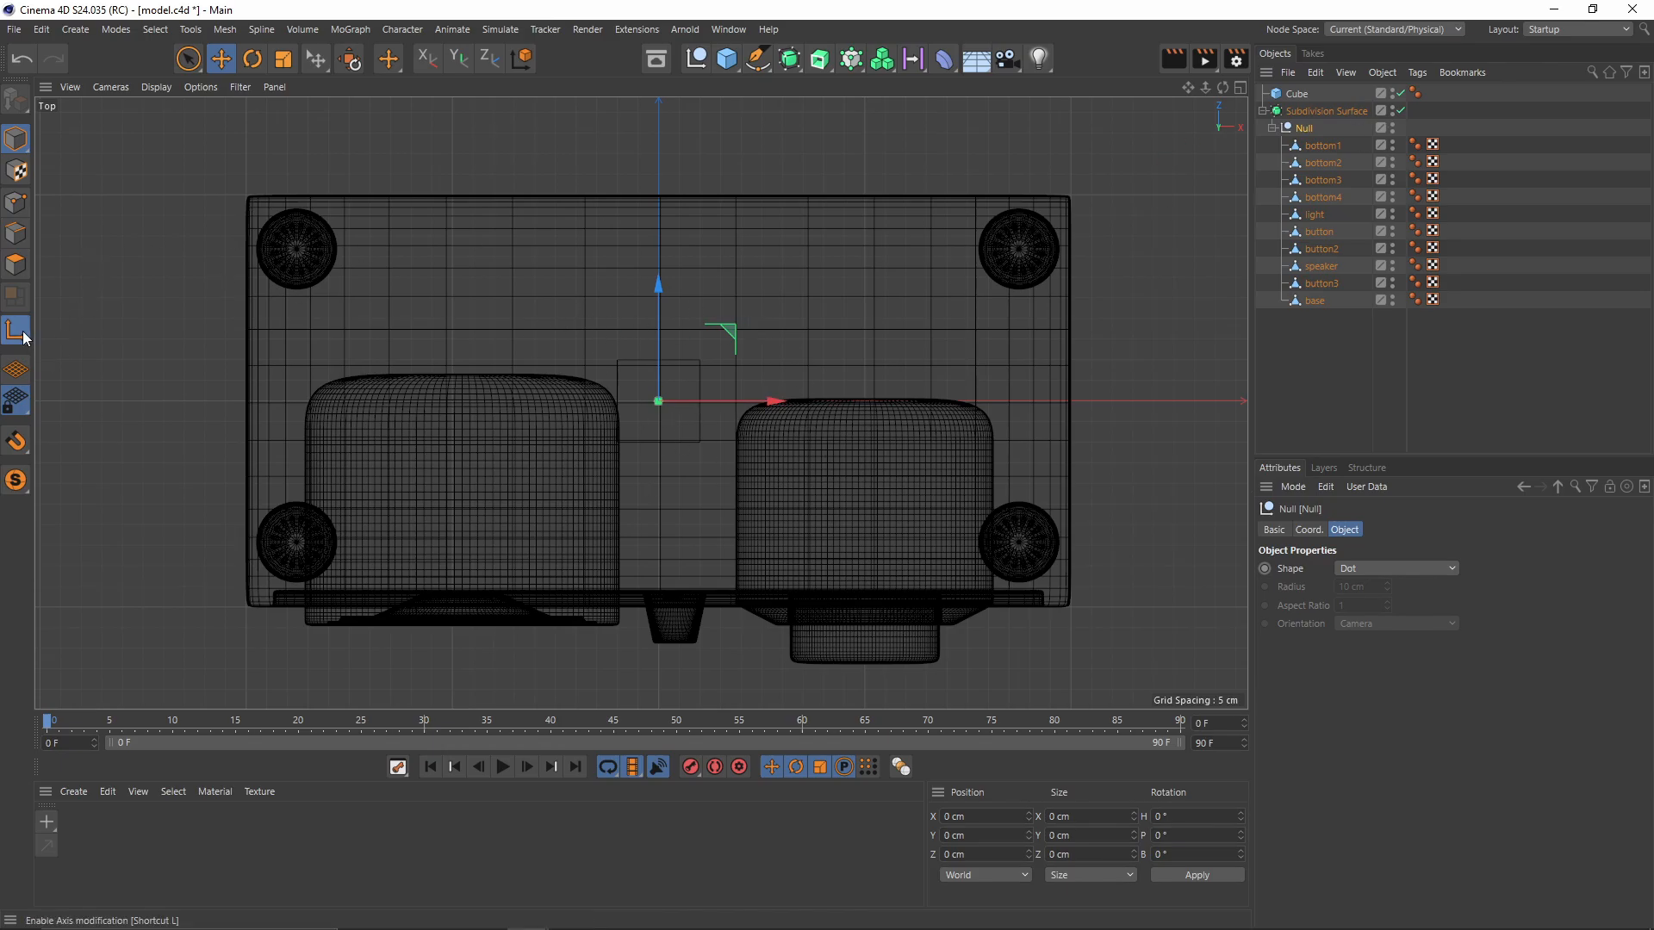
middle_click(74, 350)
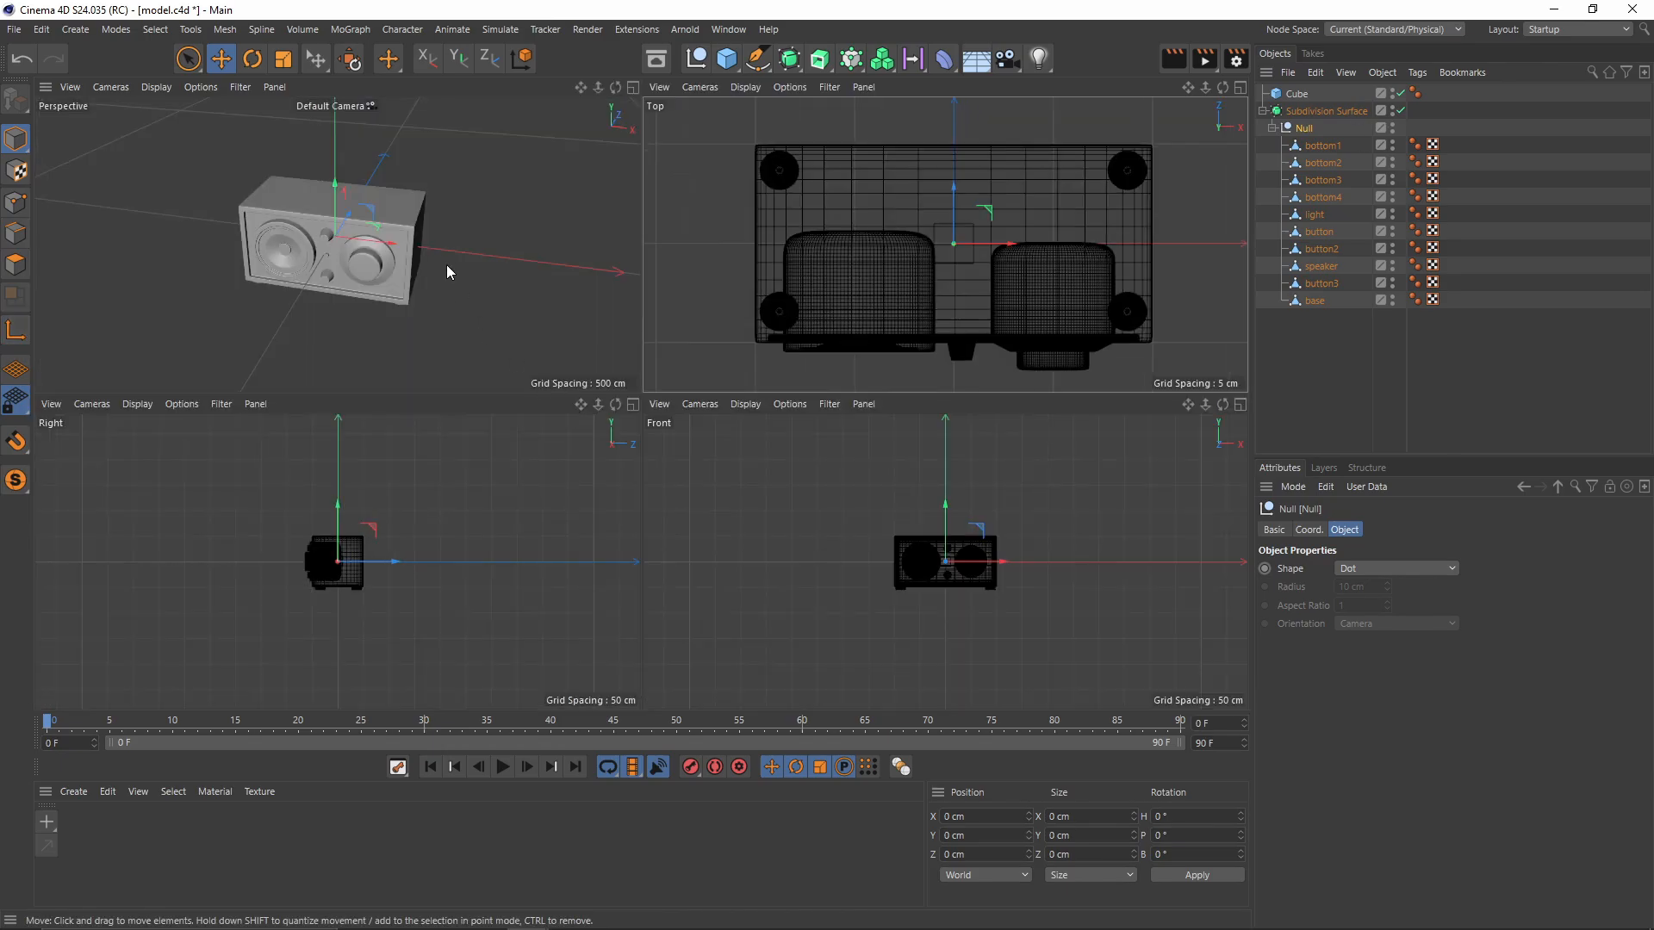
Step: Scale the speaker's Null uniformly to roughly match the 20 cm reference cube in width, and delete the cube
middle_click(446, 266)
key("t")
left_click_drag(739, 426, 799, 412, "alt")
left_click_drag(1006, 548, 285, 510)
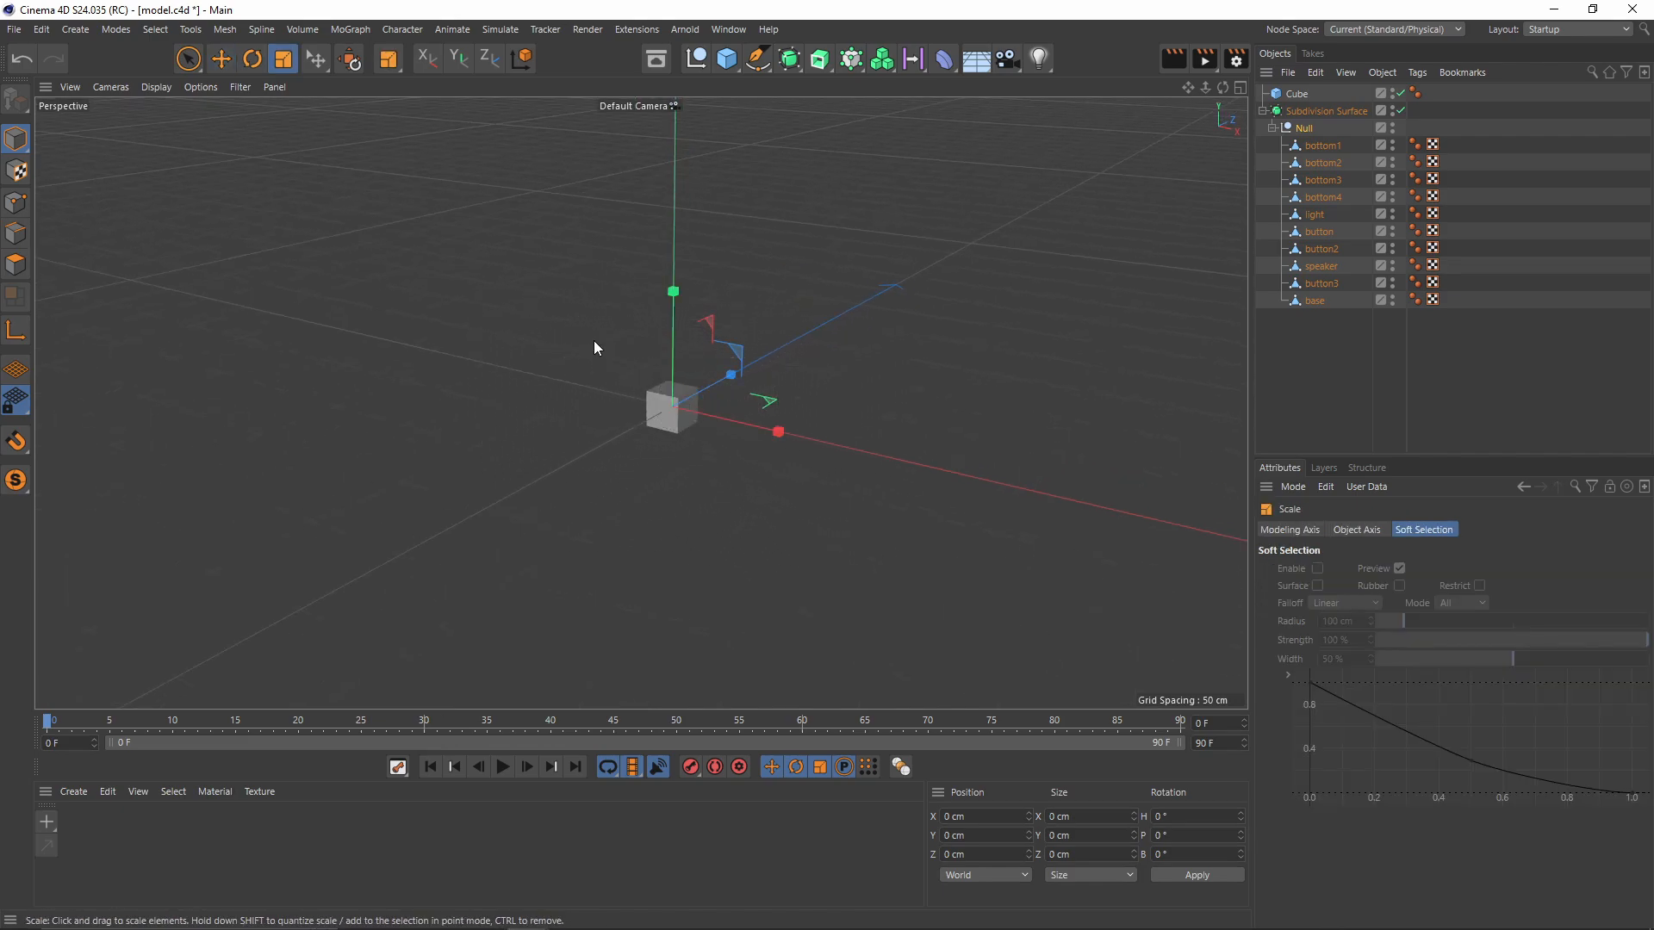
scroll(760, 474, "up", 6)
left_click_drag(748, 478, 1018, 524)
middle_click_drag(846, 336, 846, 365, "alt")
scroll(771, 406, "up", 4)
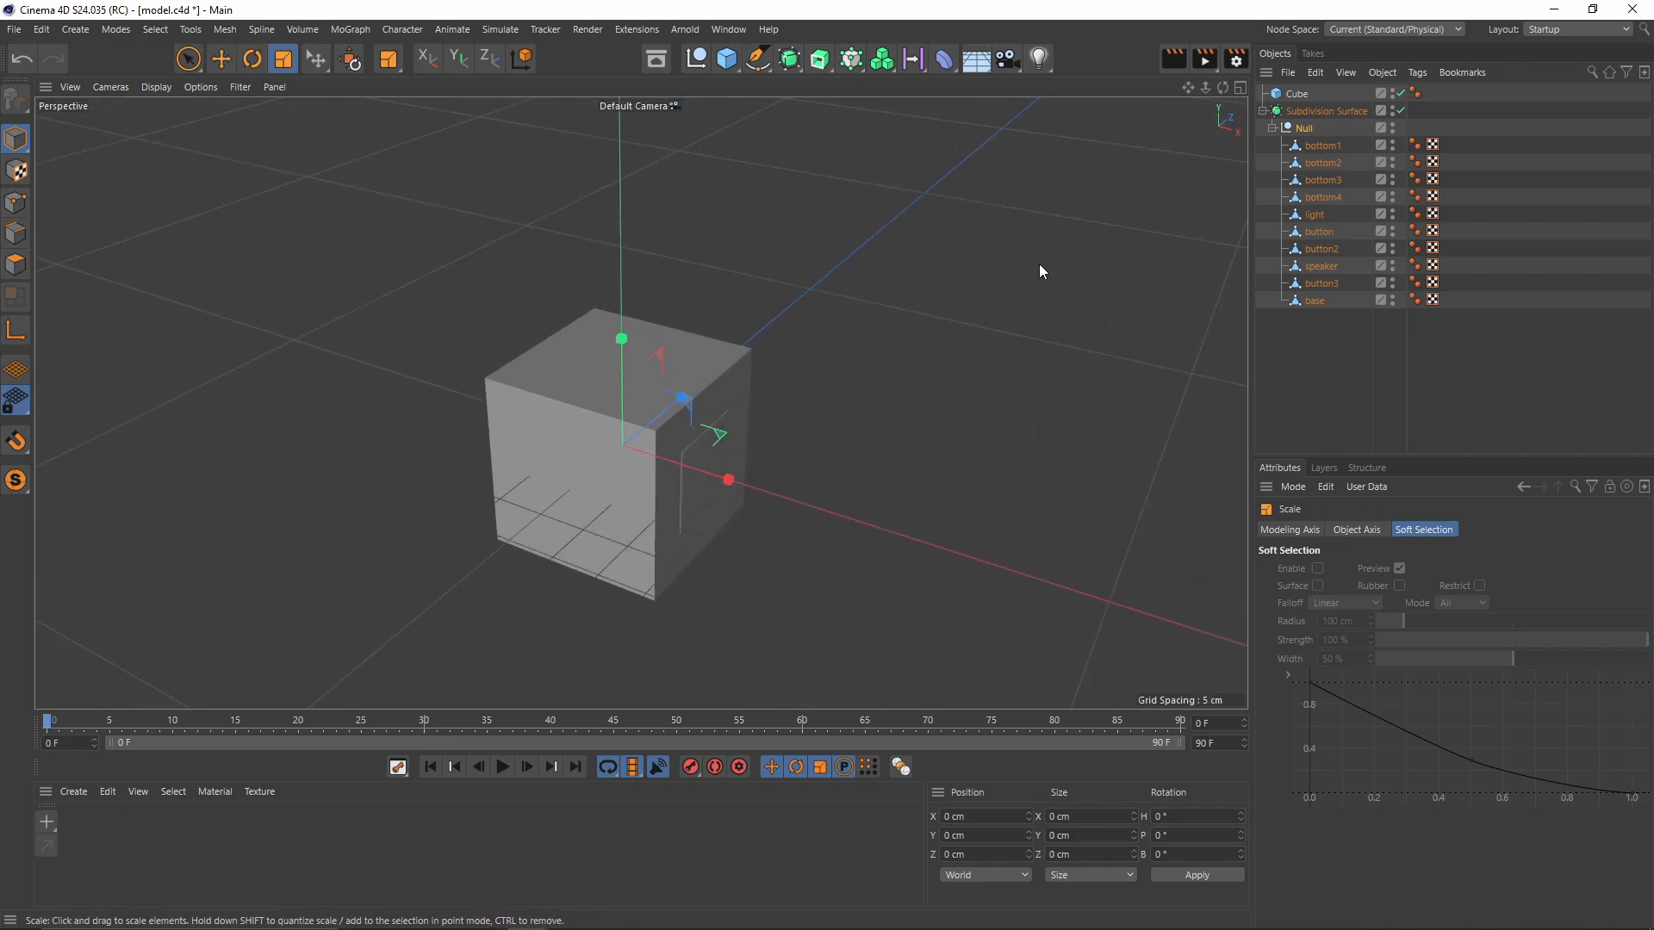
left_click(1299, 95)
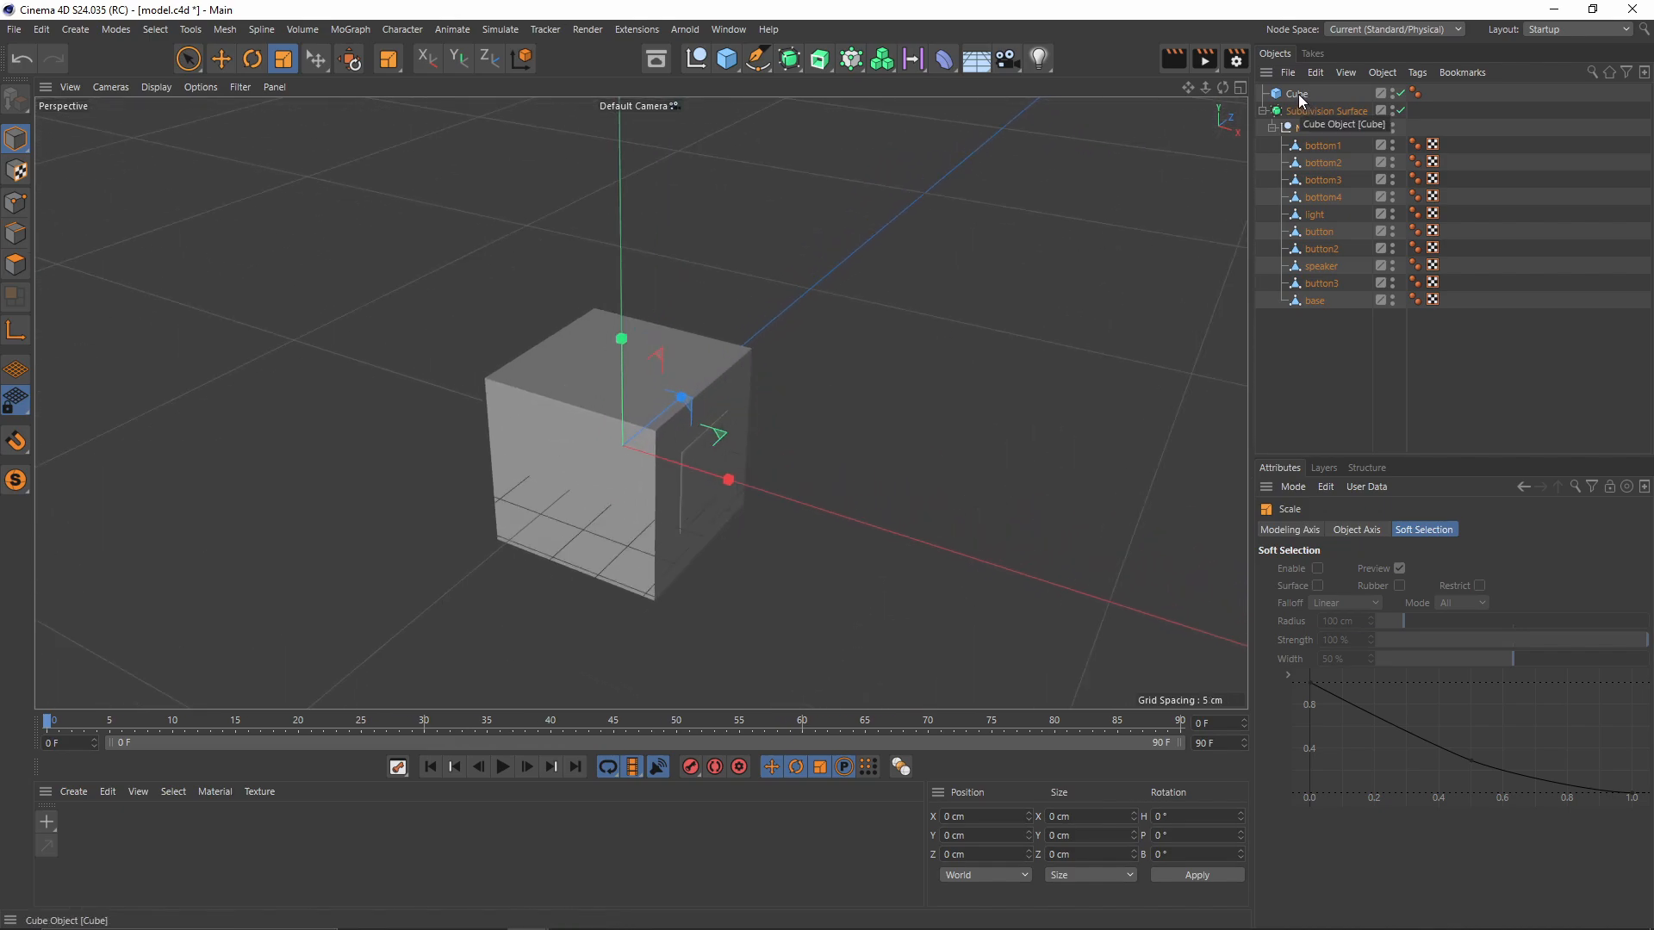
key("Delete")
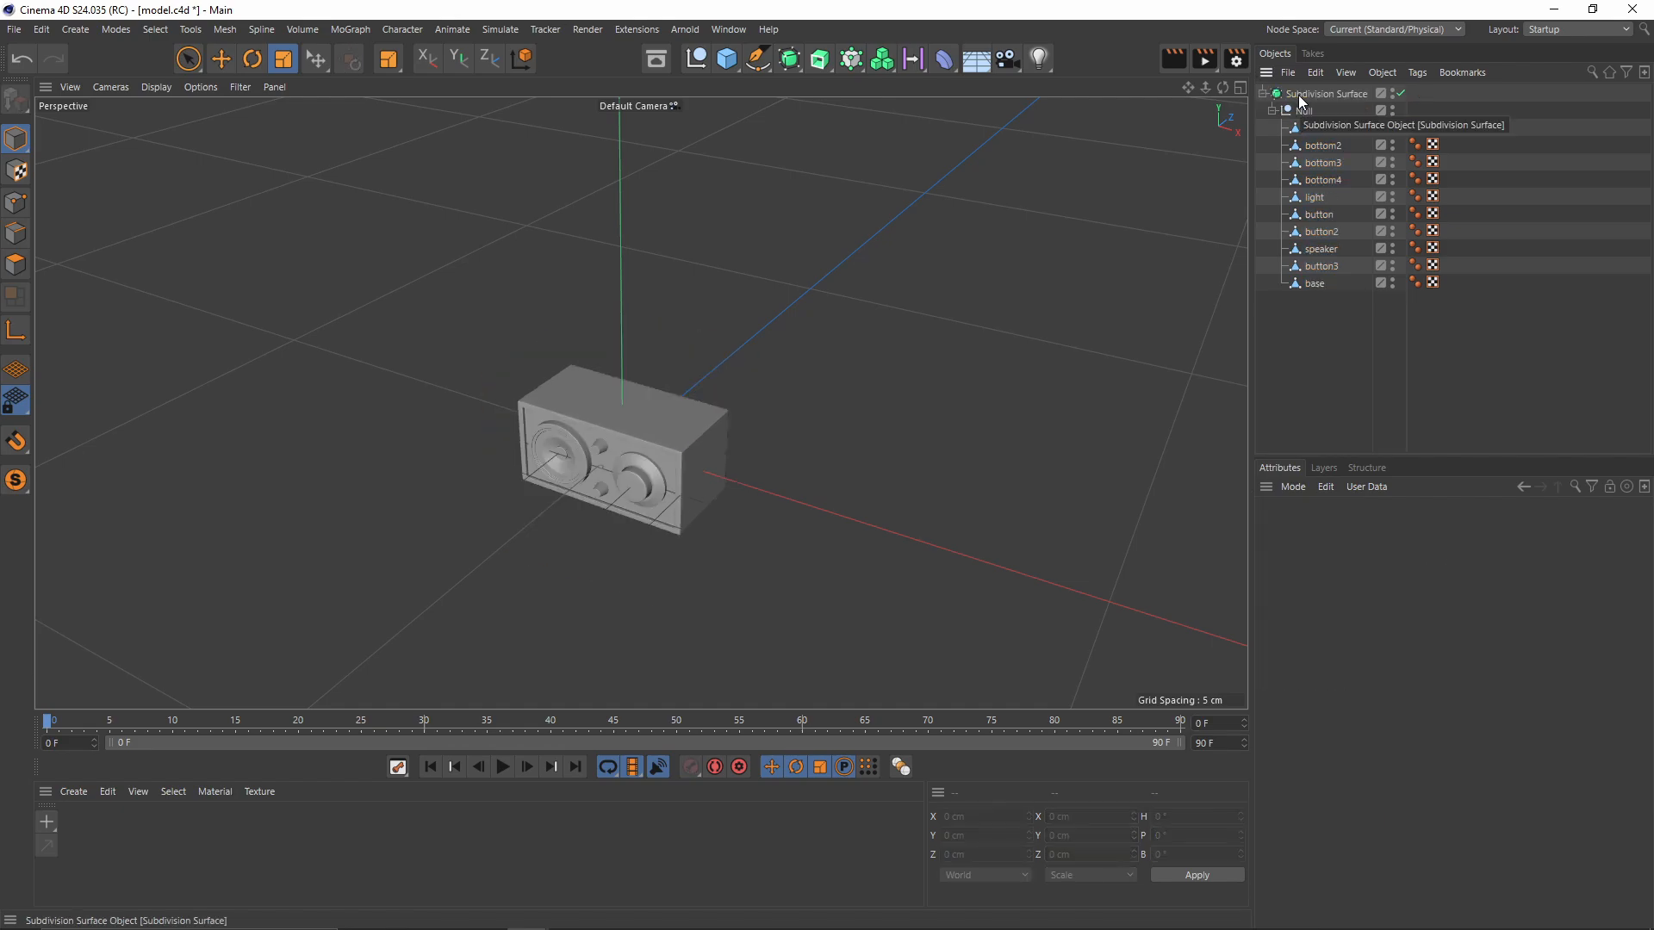
Step: Raise the speaker's Null about 5.6 cm along Y in the front view so its feet rest on the ground line
left_click_drag(706, 425, 789, 373, "alt")
middle_click_drag(729, 384, 799, 322, "alt")
left_click(1309, 108)
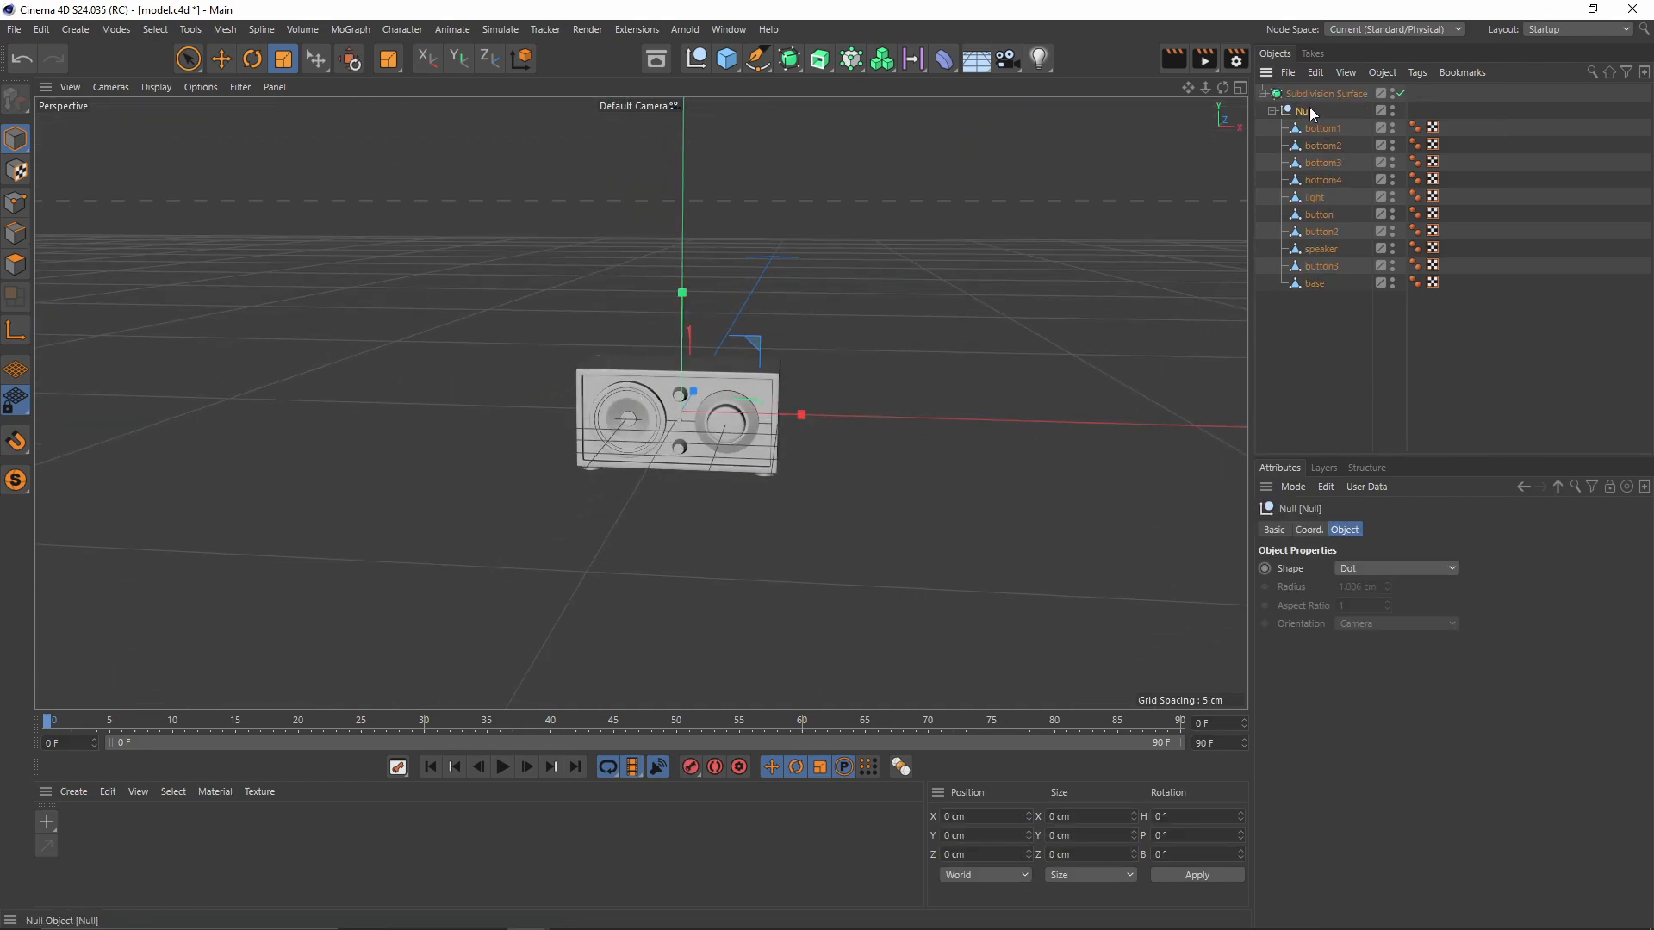
key("e")
middle_click(779, 458)
middle_click(968, 575)
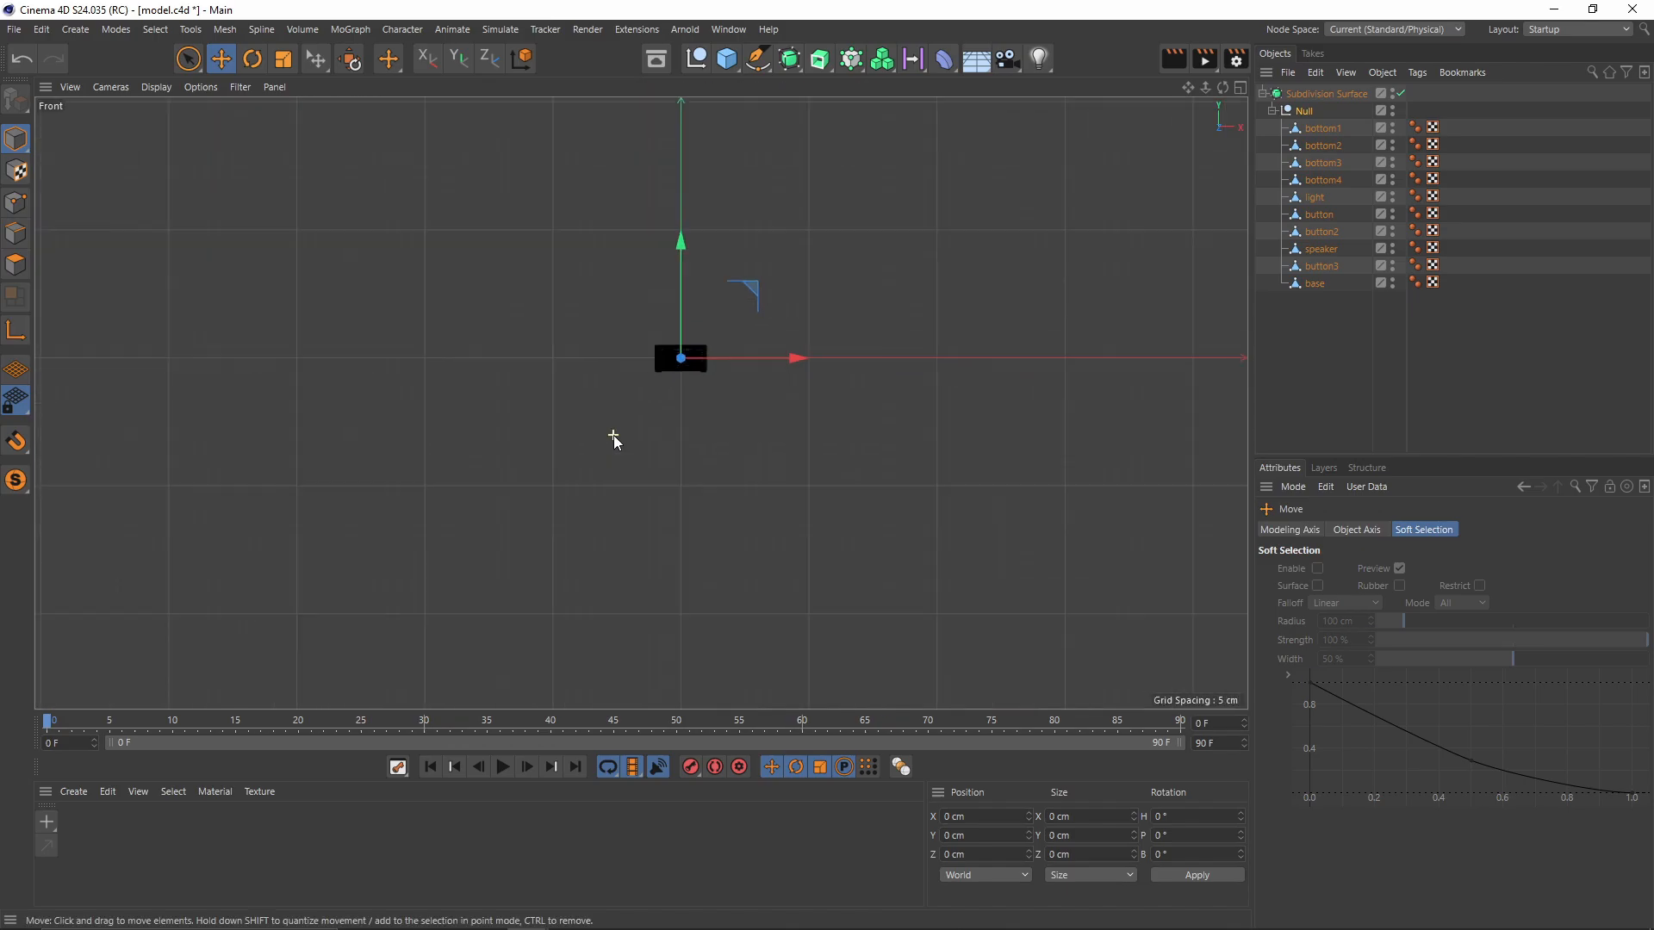
key("h")
left_click_drag(656, 334, 653, 248)
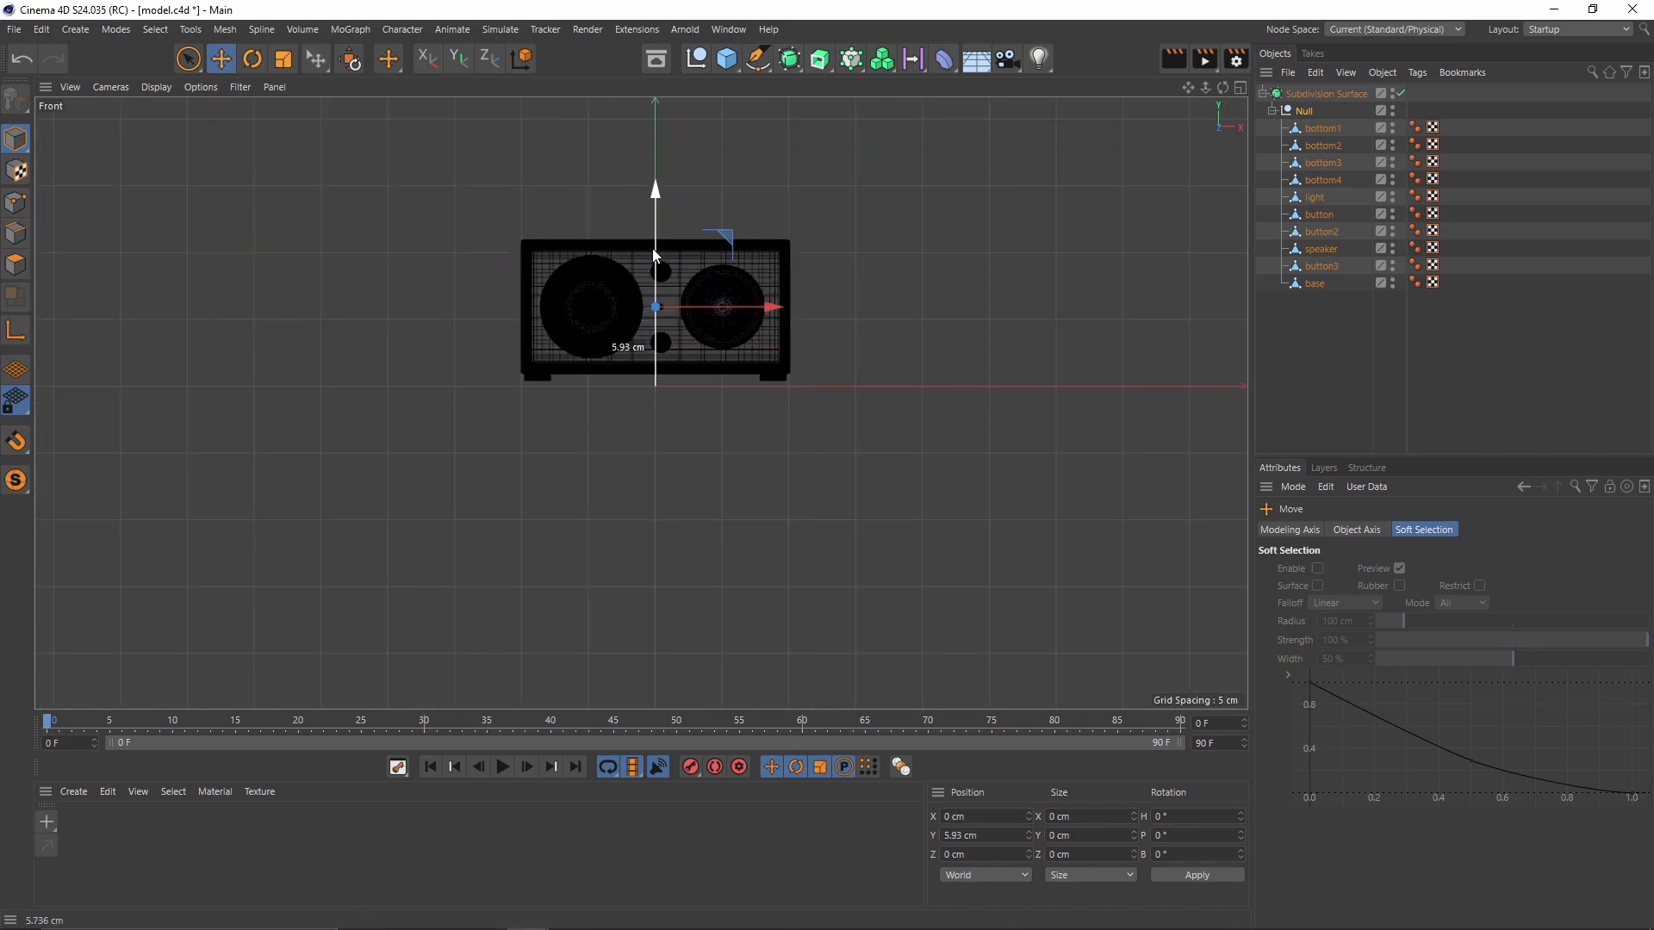
scroll(782, 368, "up", 5)
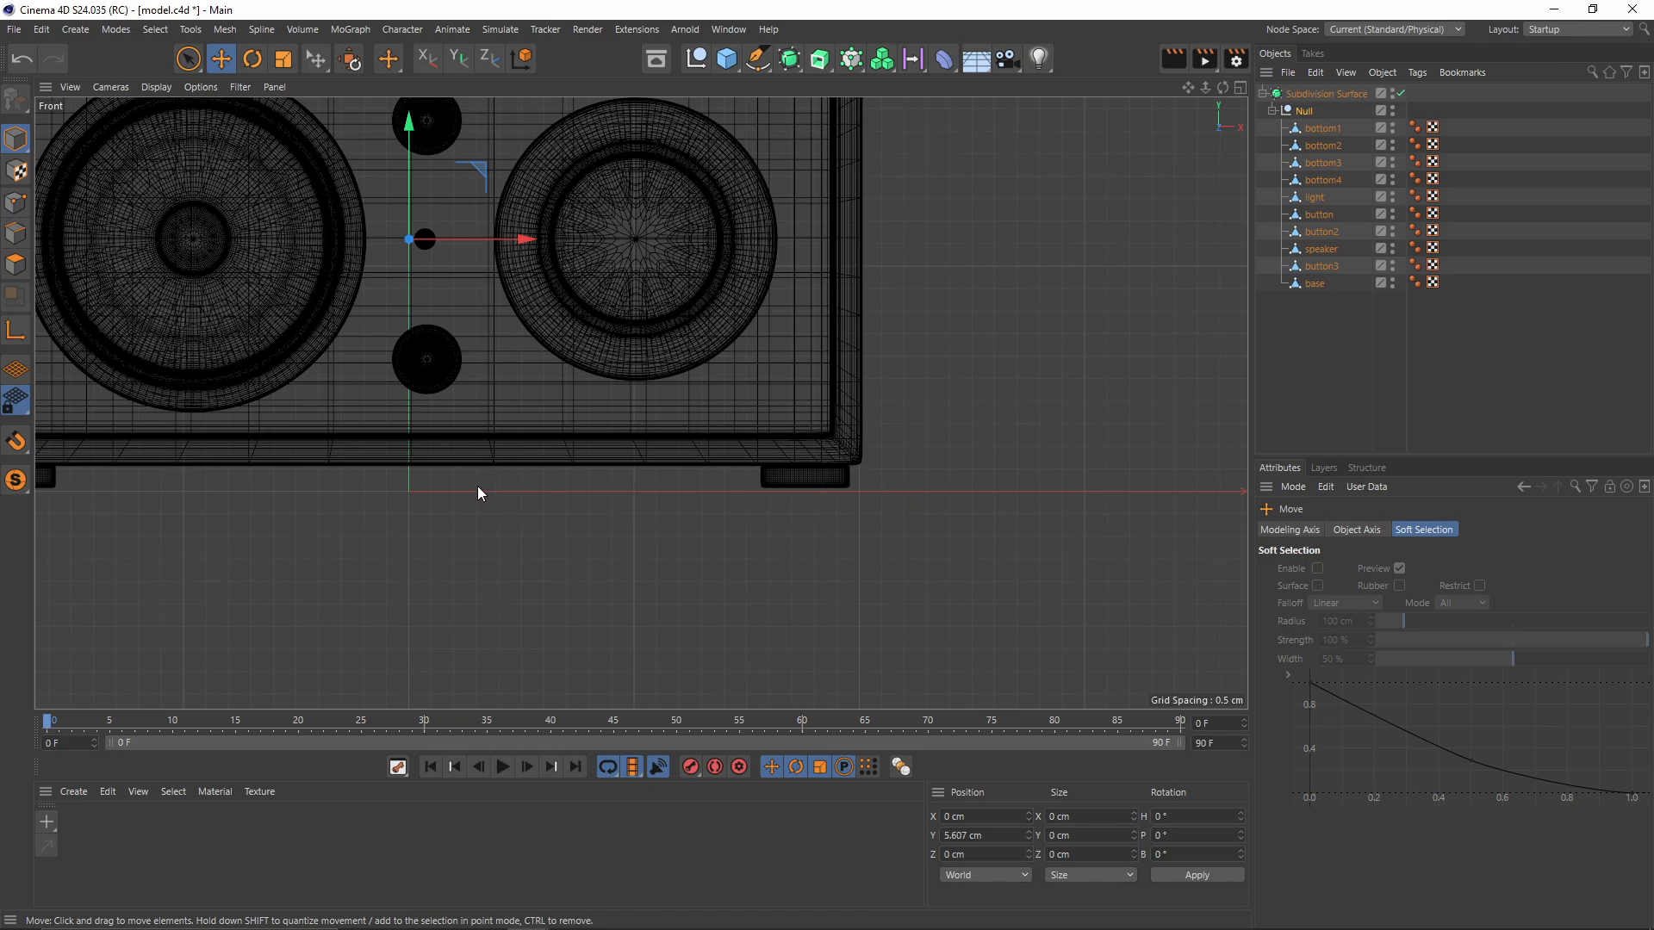
left_click_drag(410, 120, 411, 136)
middle_click(411, 135)
middle_click(402, 179)
Step: Add a 200 cm cube at the origin and convert it to an editable polygon object
left_click_drag(689, 357, 577, 474, "alt")
left_click(1077, 438)
left_click_drag(842, 420, 779, 405, "alt")
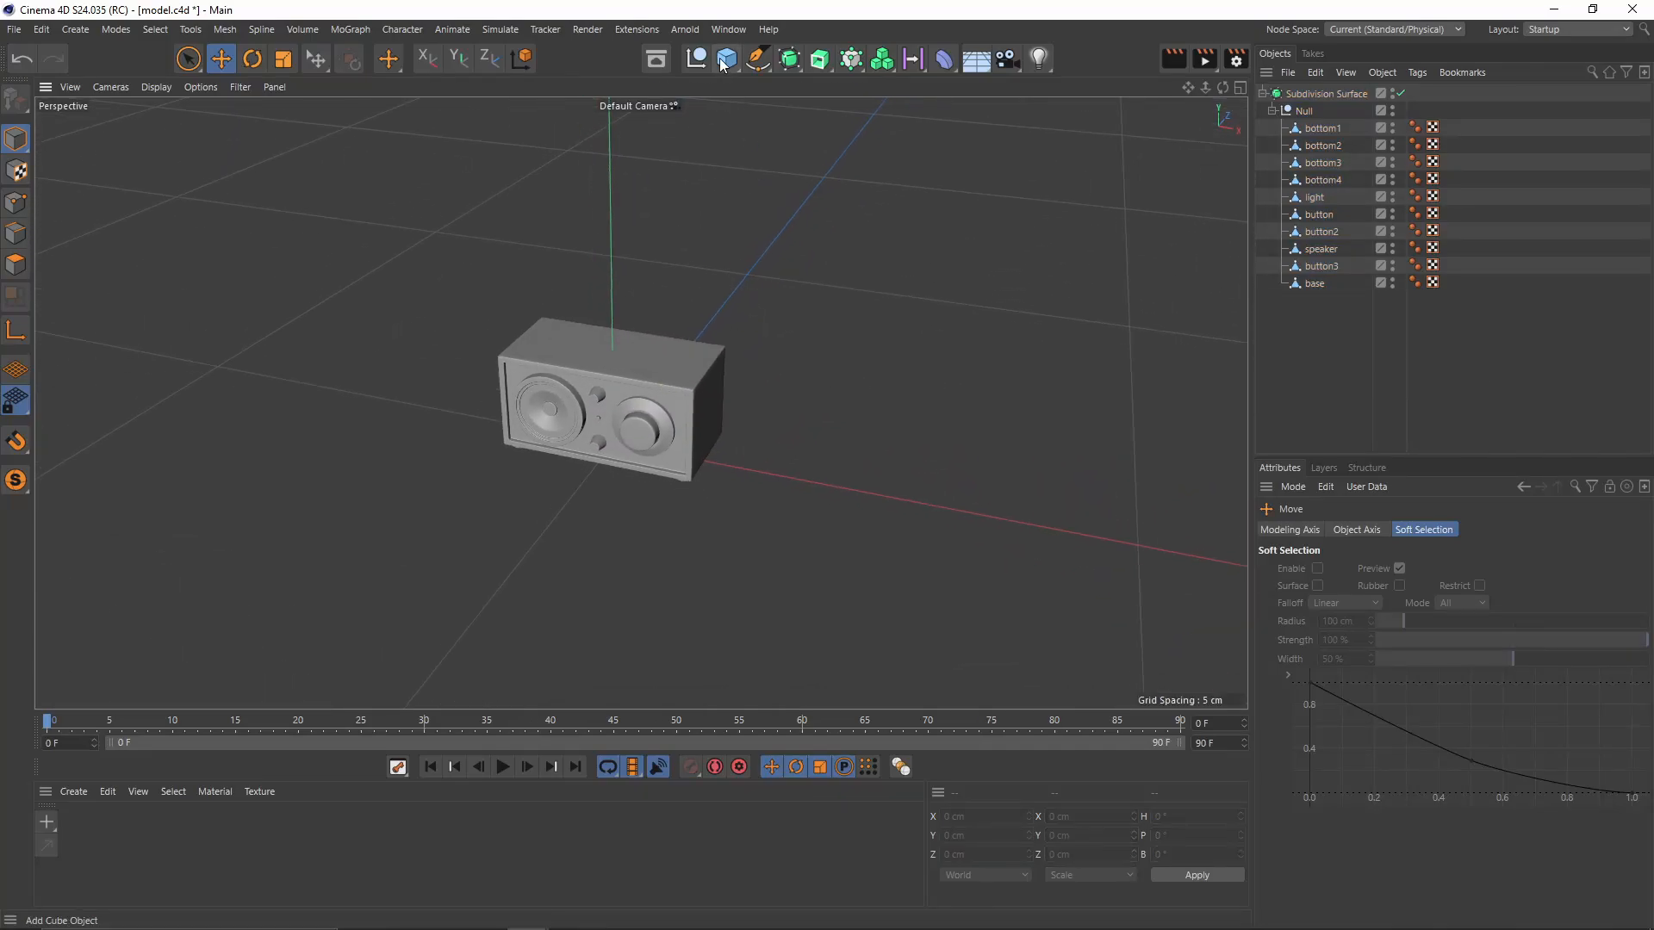
left_click(723, 66)
scroll(613, 352, "down", 10)
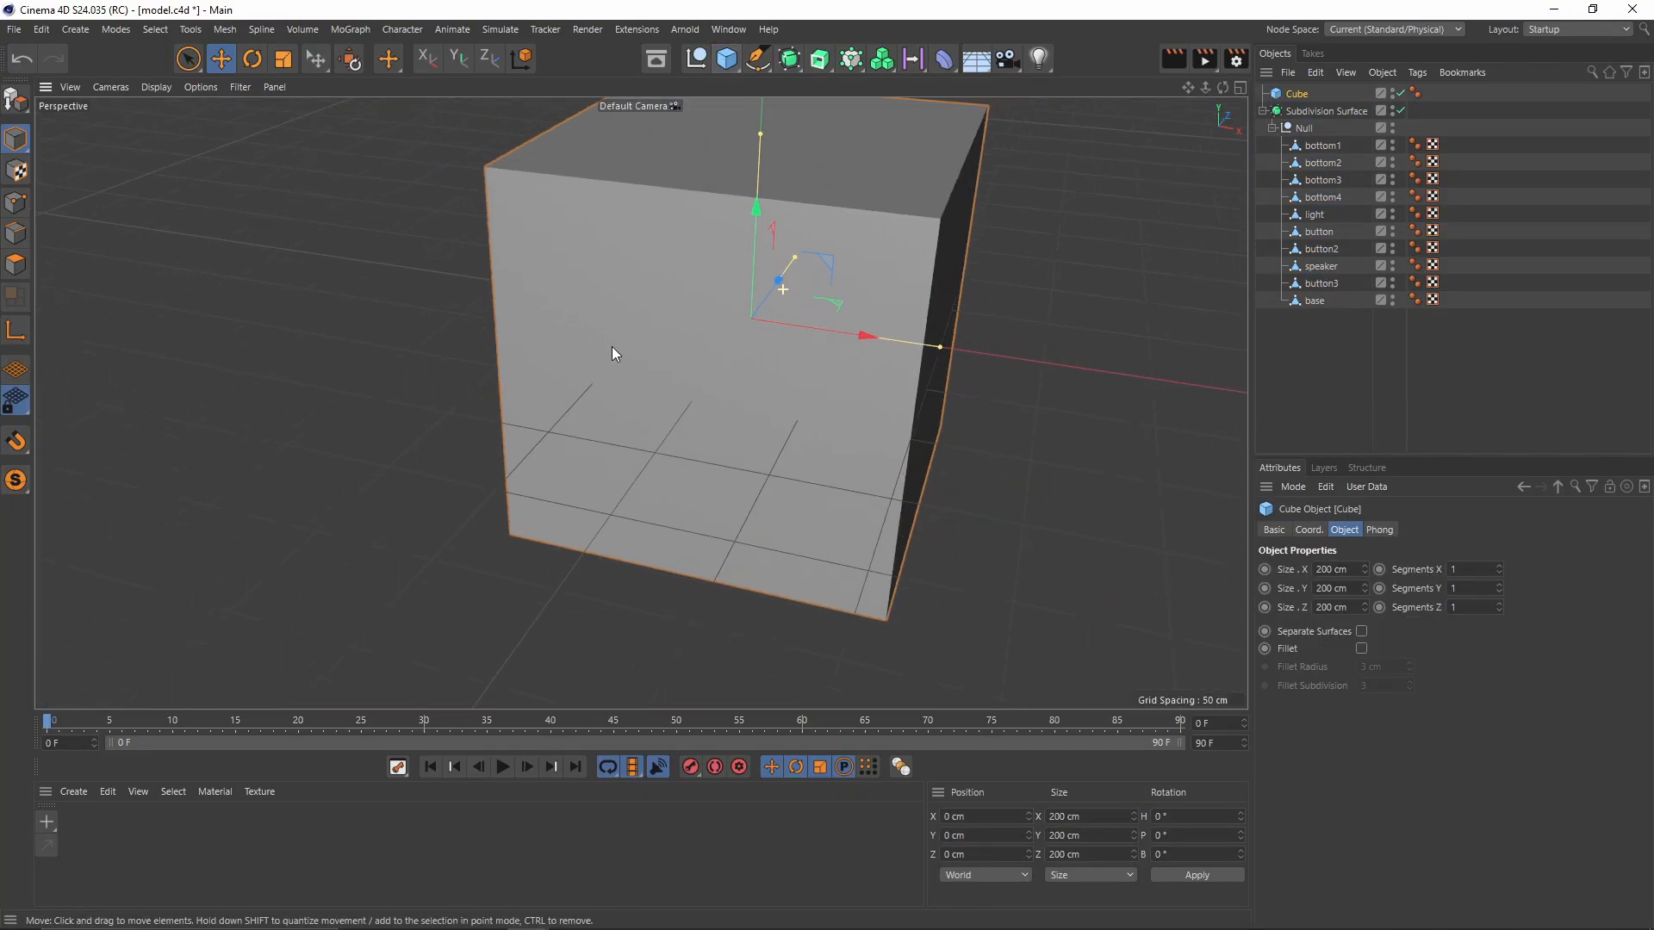
left_click_drag(613, 352, 593, 324, "alt")
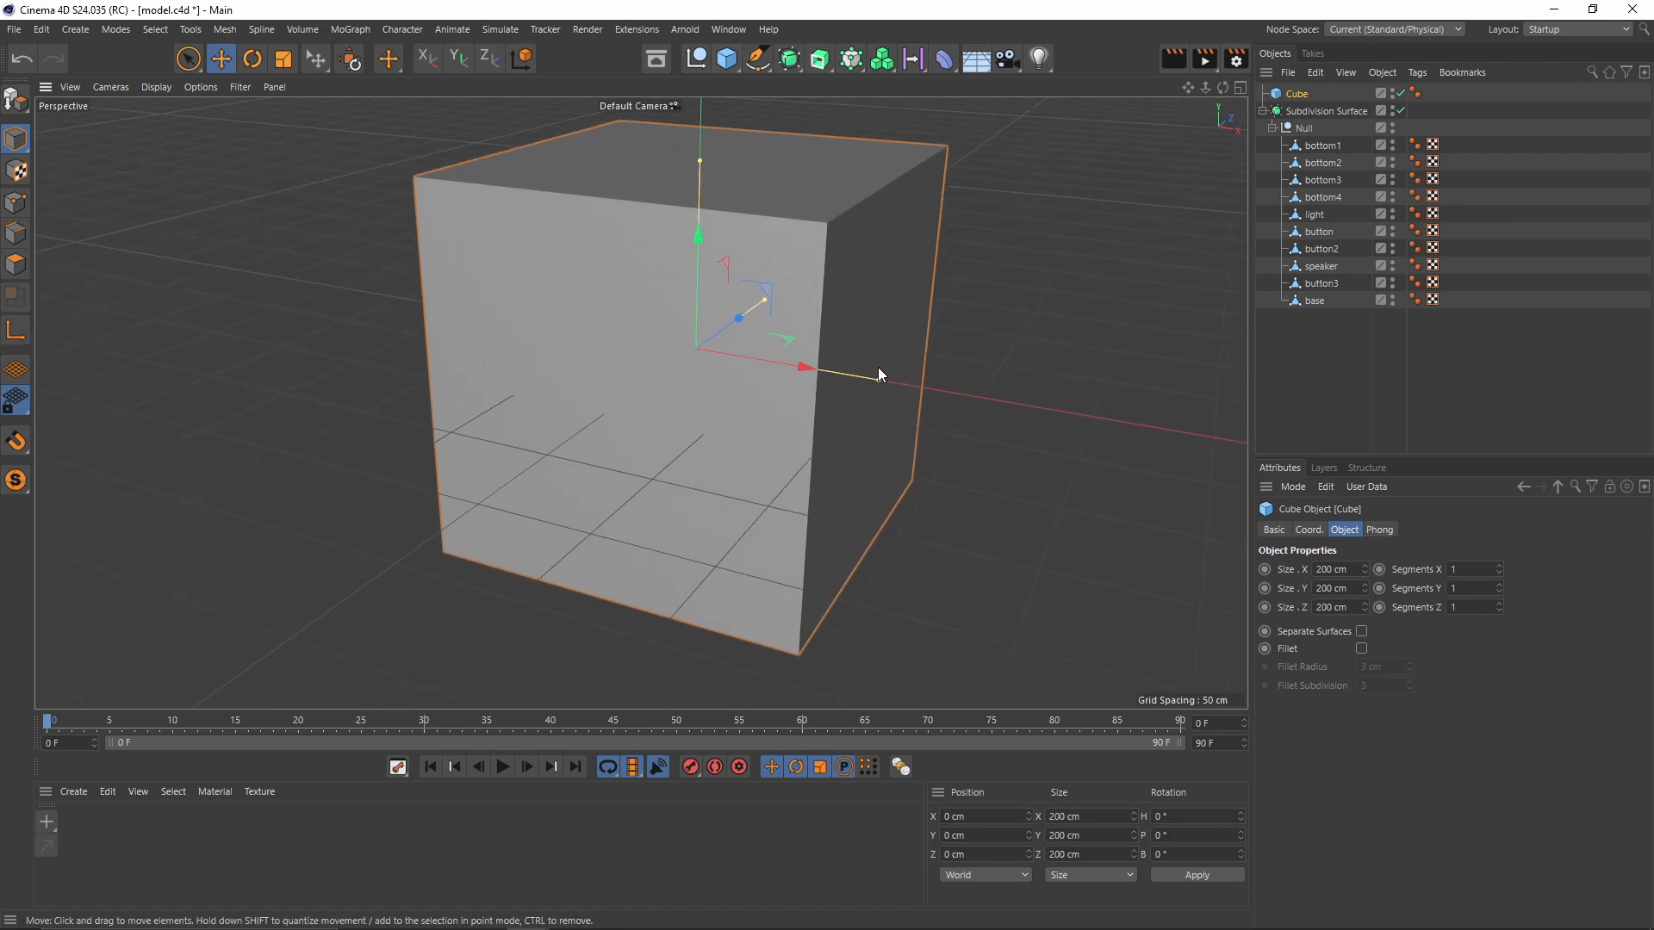
key("c")
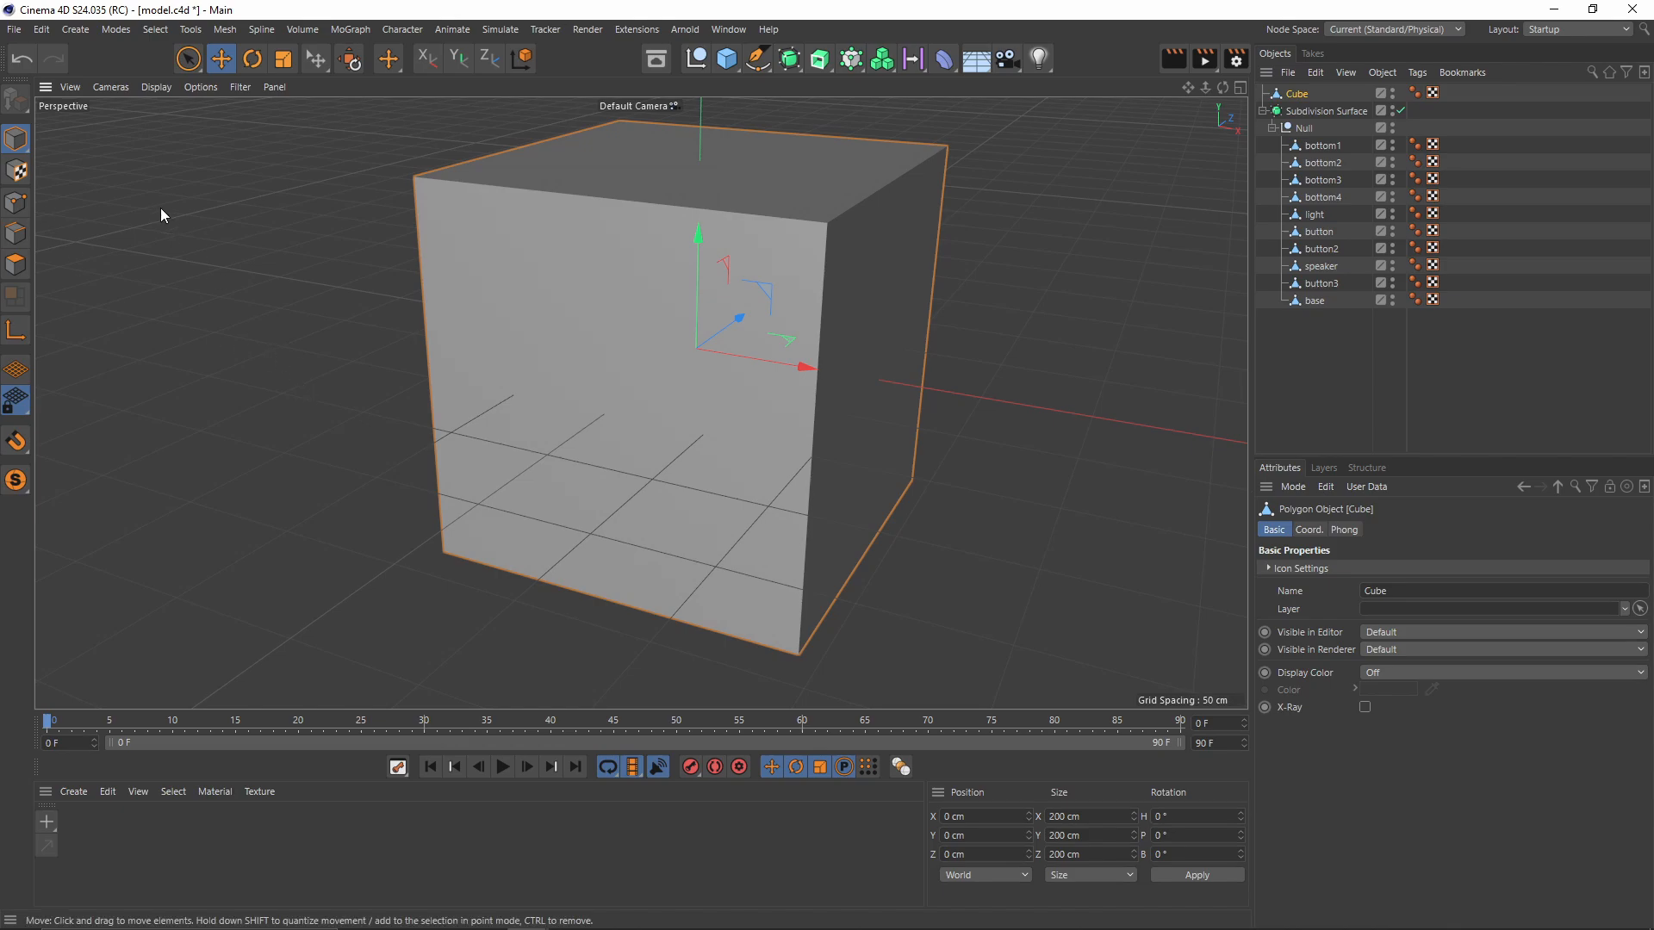
key("ctrl+z")
left_click(19, 101)
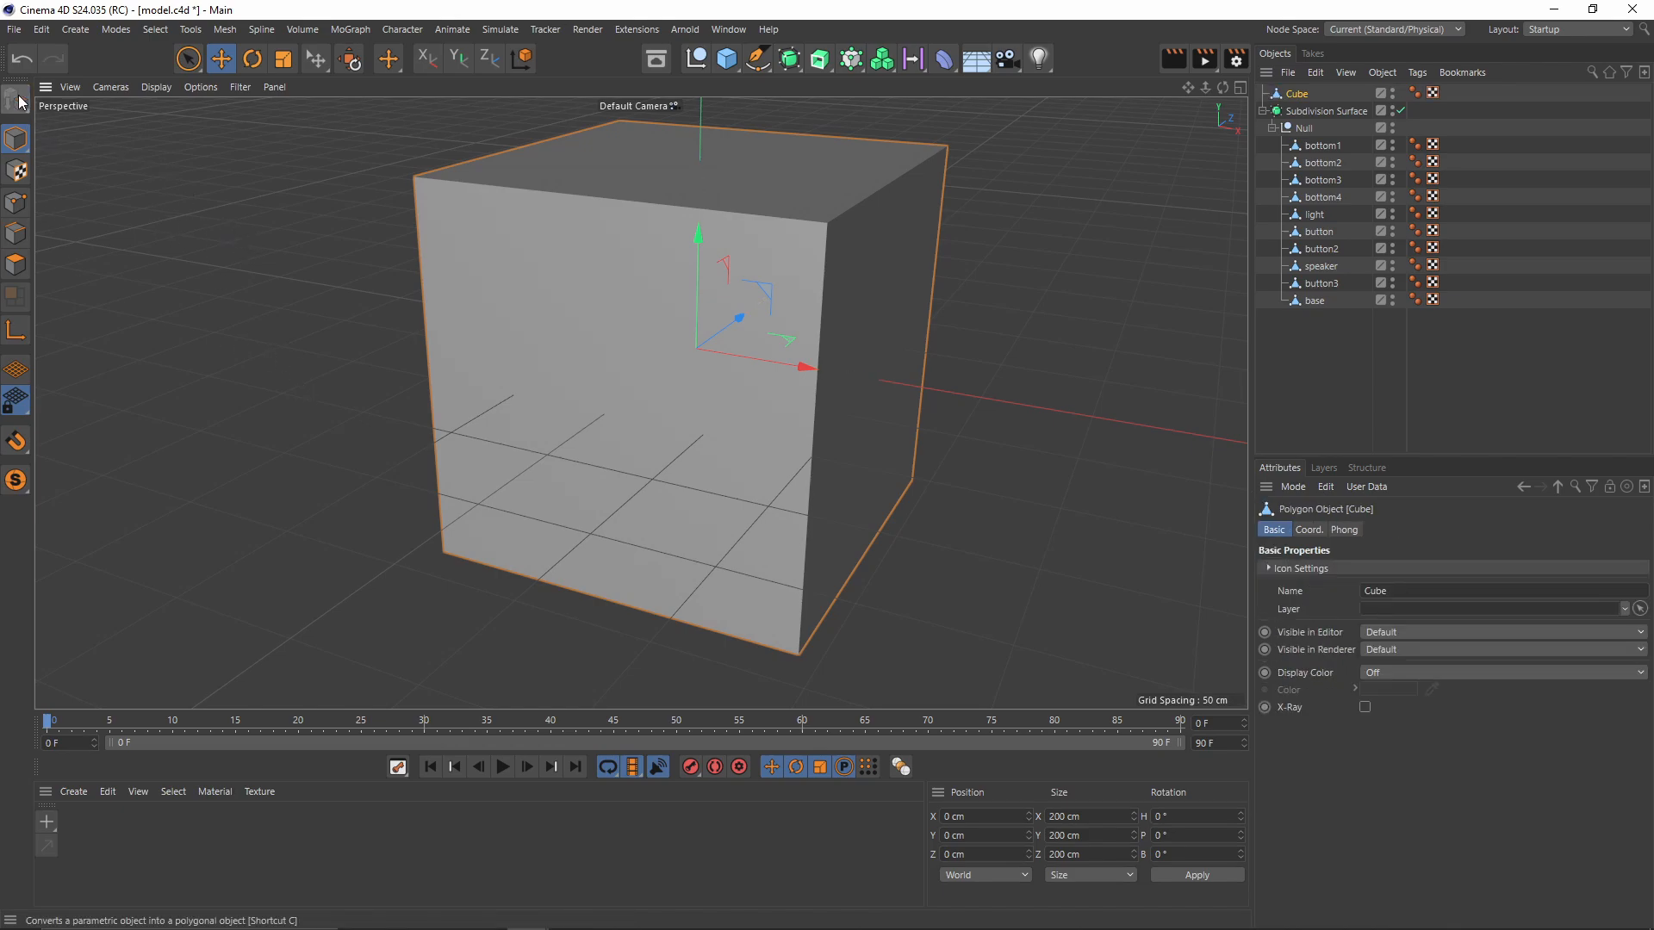
Step: Delete the cube's front, top and both side polygons, keeping only the floor and the back wall
scroll(777, 333, "up", 3)
left_click(15, 263)
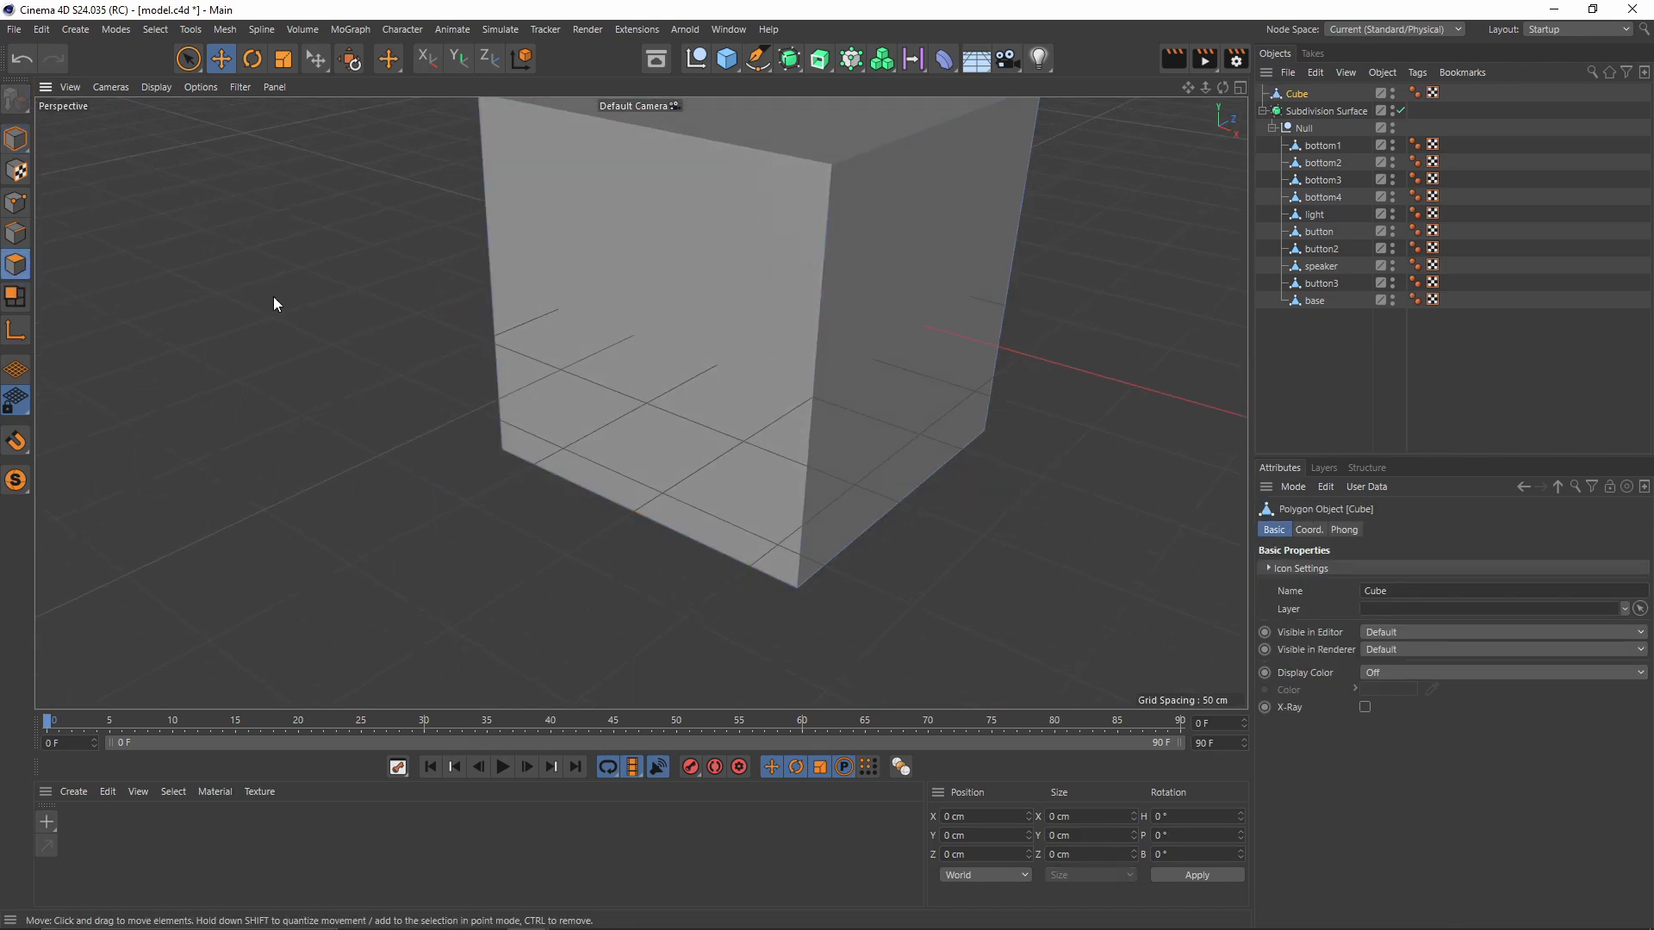
scroll(649, 472, "down", 3)
left_click(648, 478)
key("Delete")
left_click(727, 260)
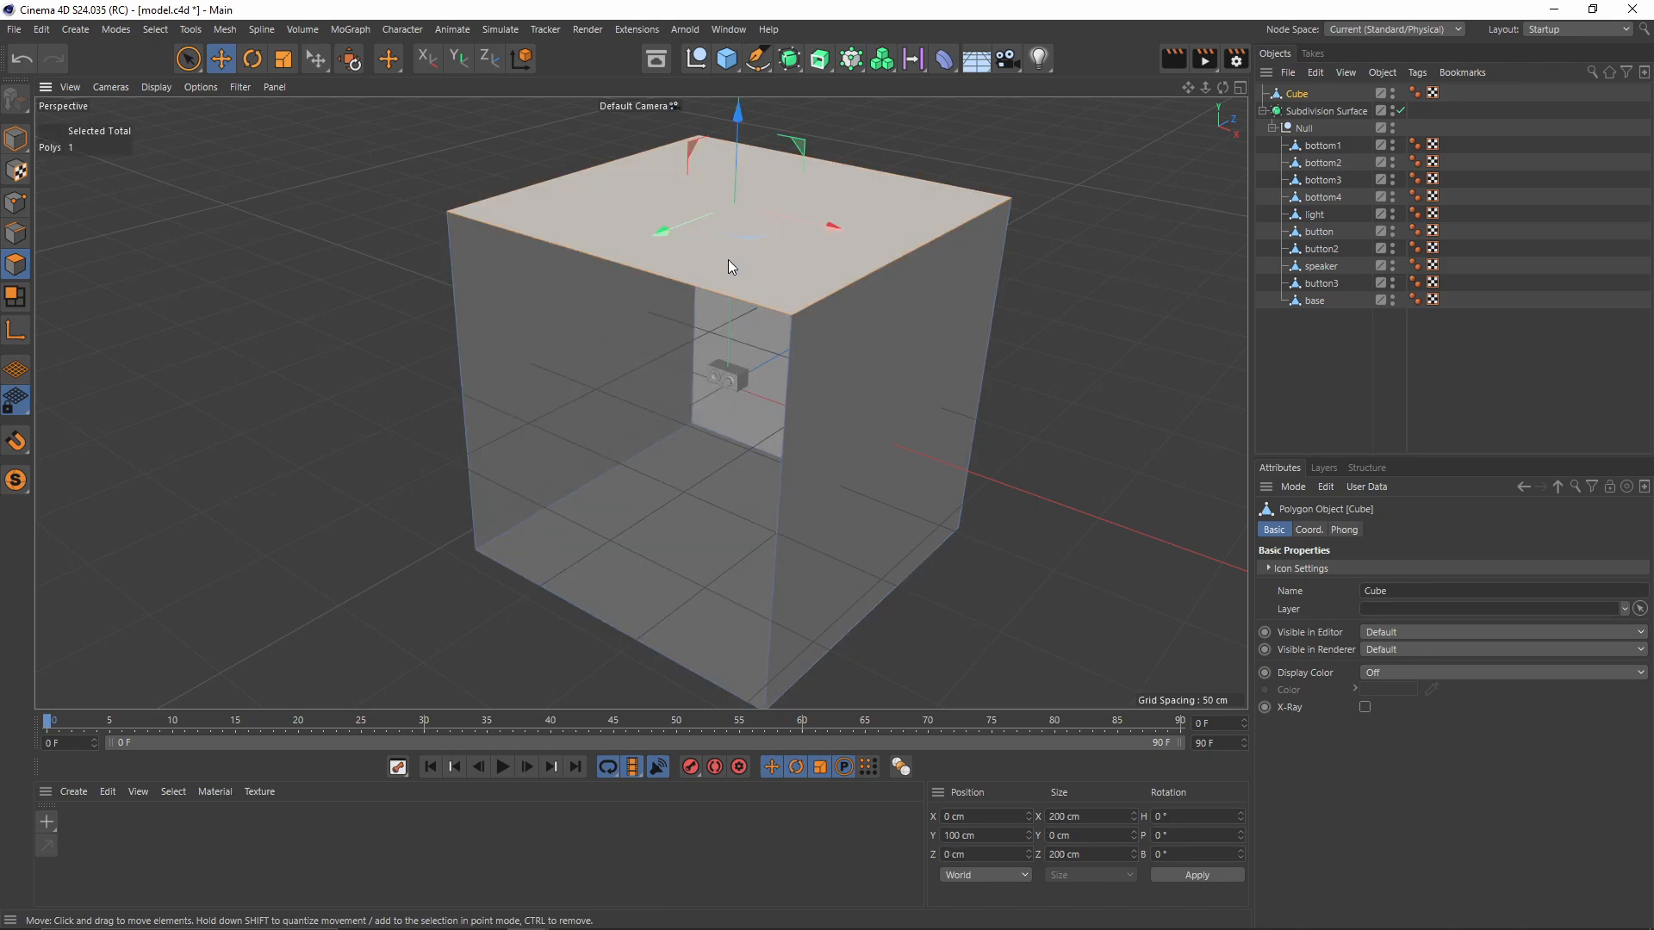
key("Delete")
left_click(836, 506)
key("Delete")
left_click(531, 365)
key("Delete")
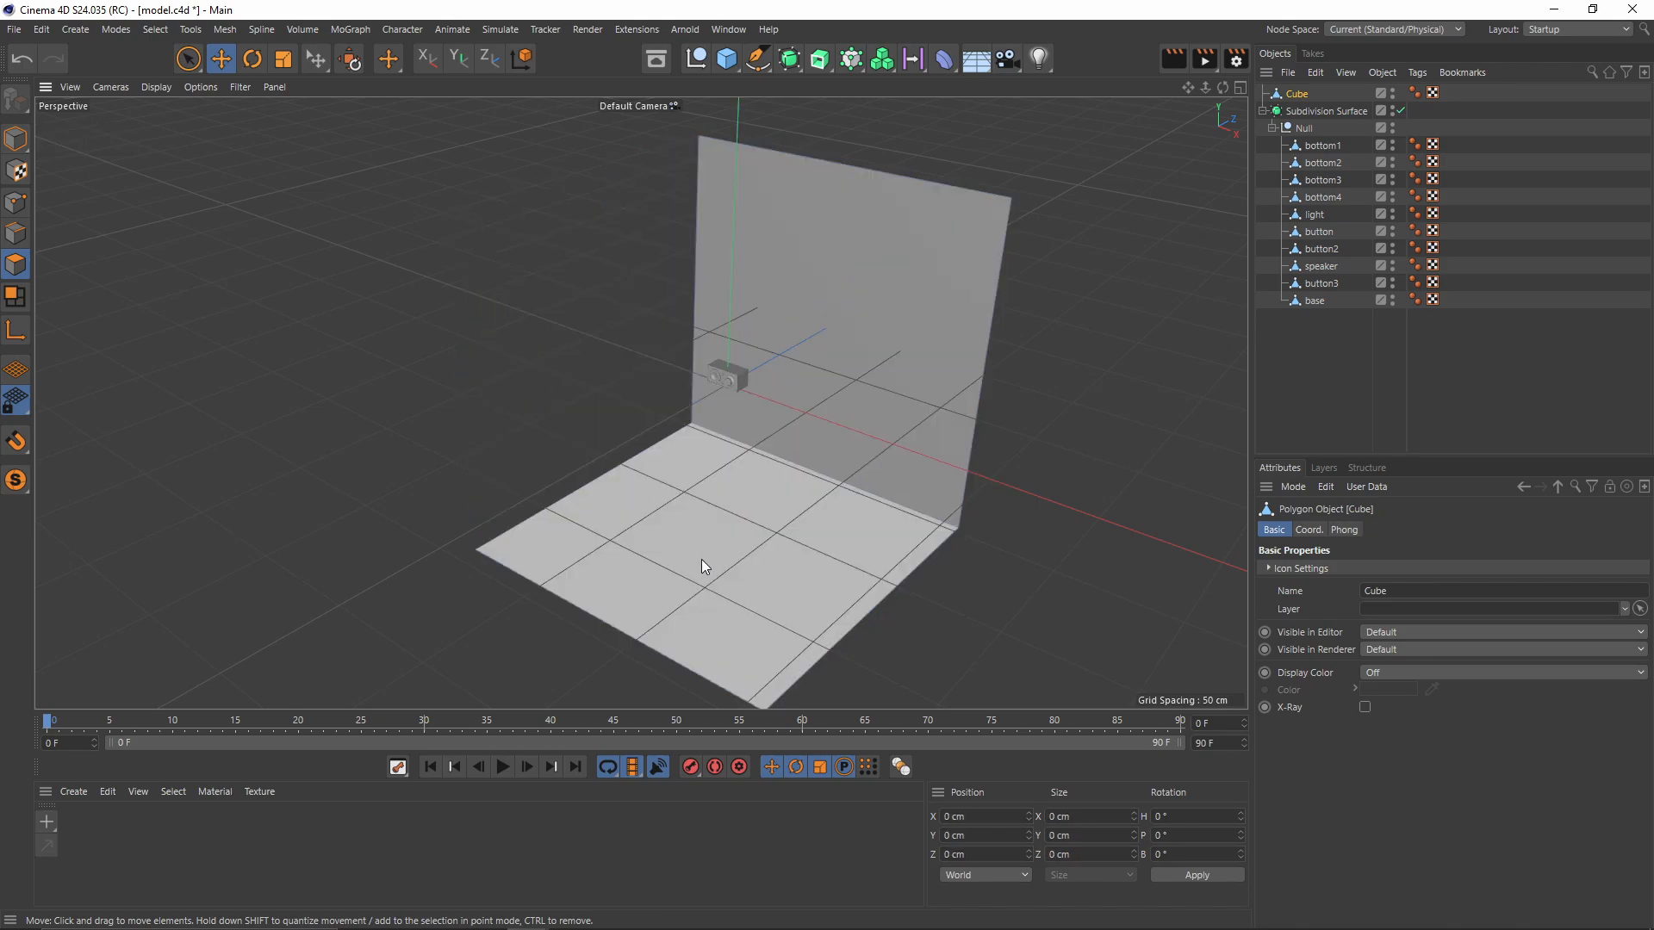
Step: Raise the backdrop's floor polygon to a Y position of 0 cm
left_click(701, 560)
middle_click_drag(825, 551, 765, 421, "alt")
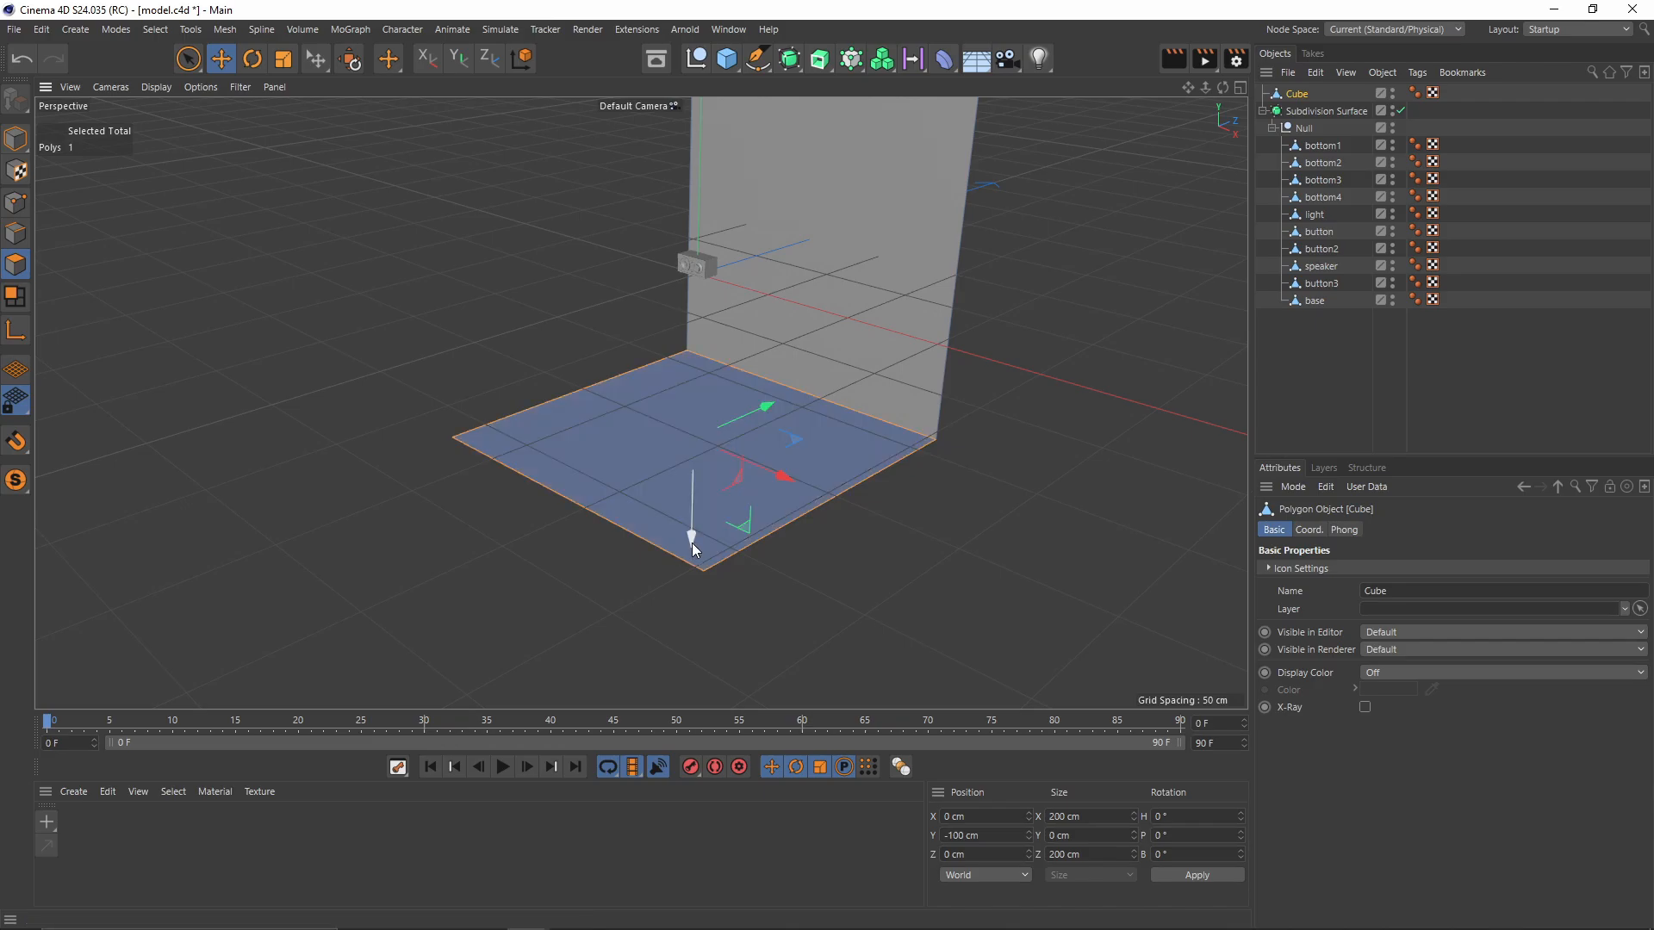
left_click_drag(691, 542, 804, 438)
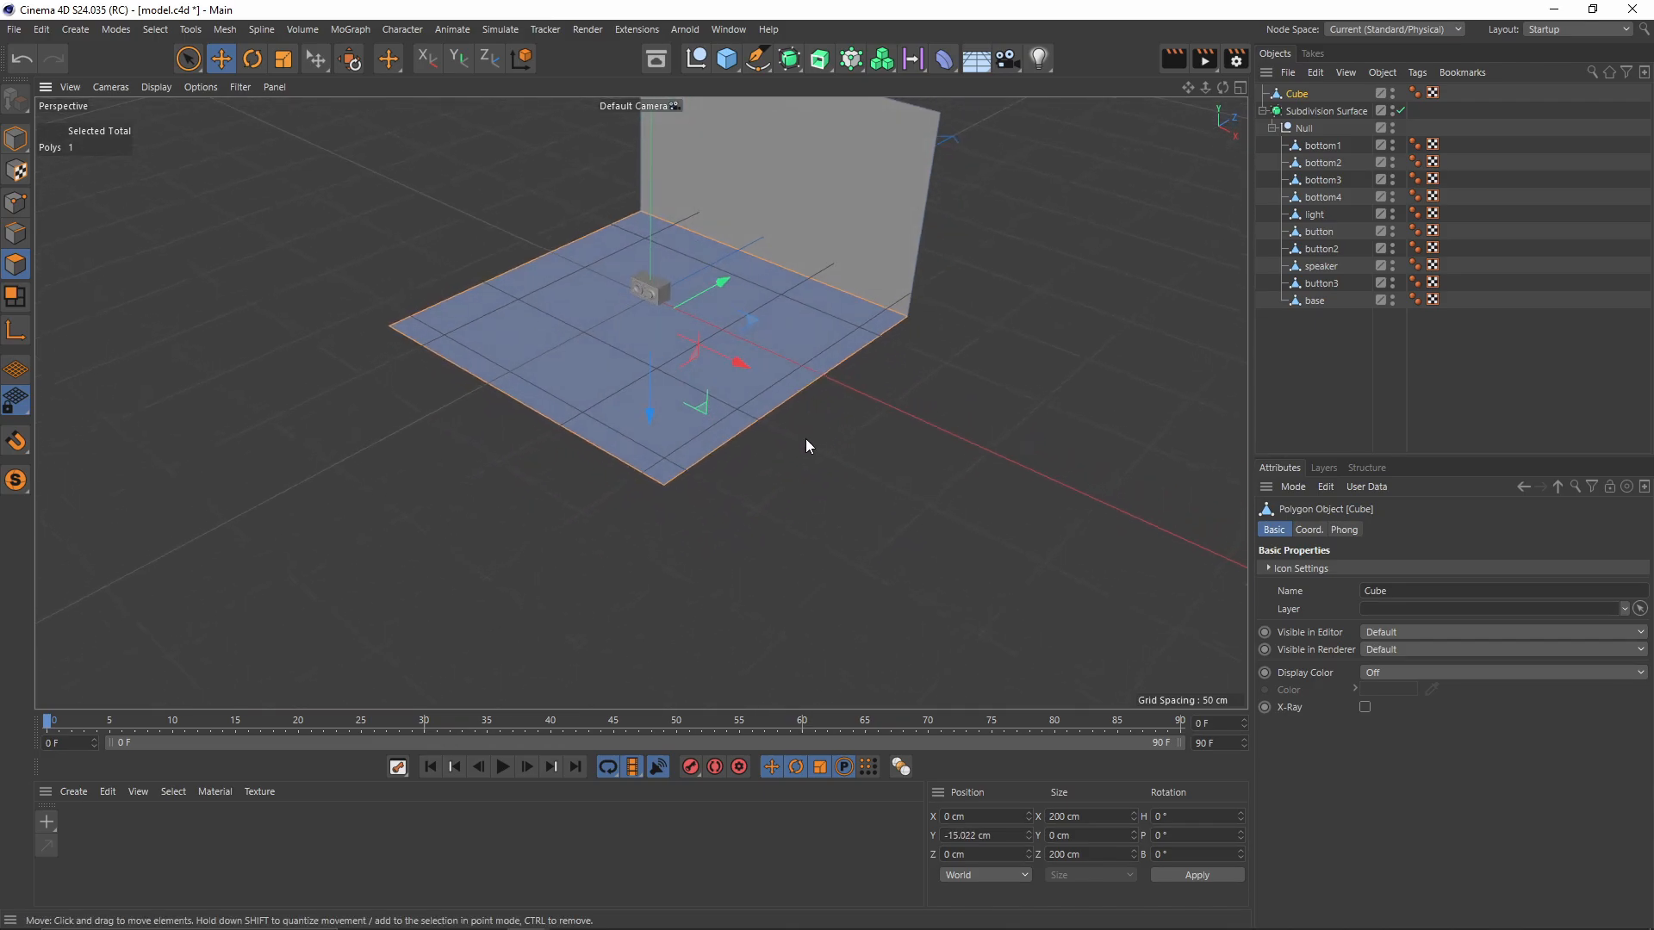
double_click(985, 835)
type("0")
key("Return")
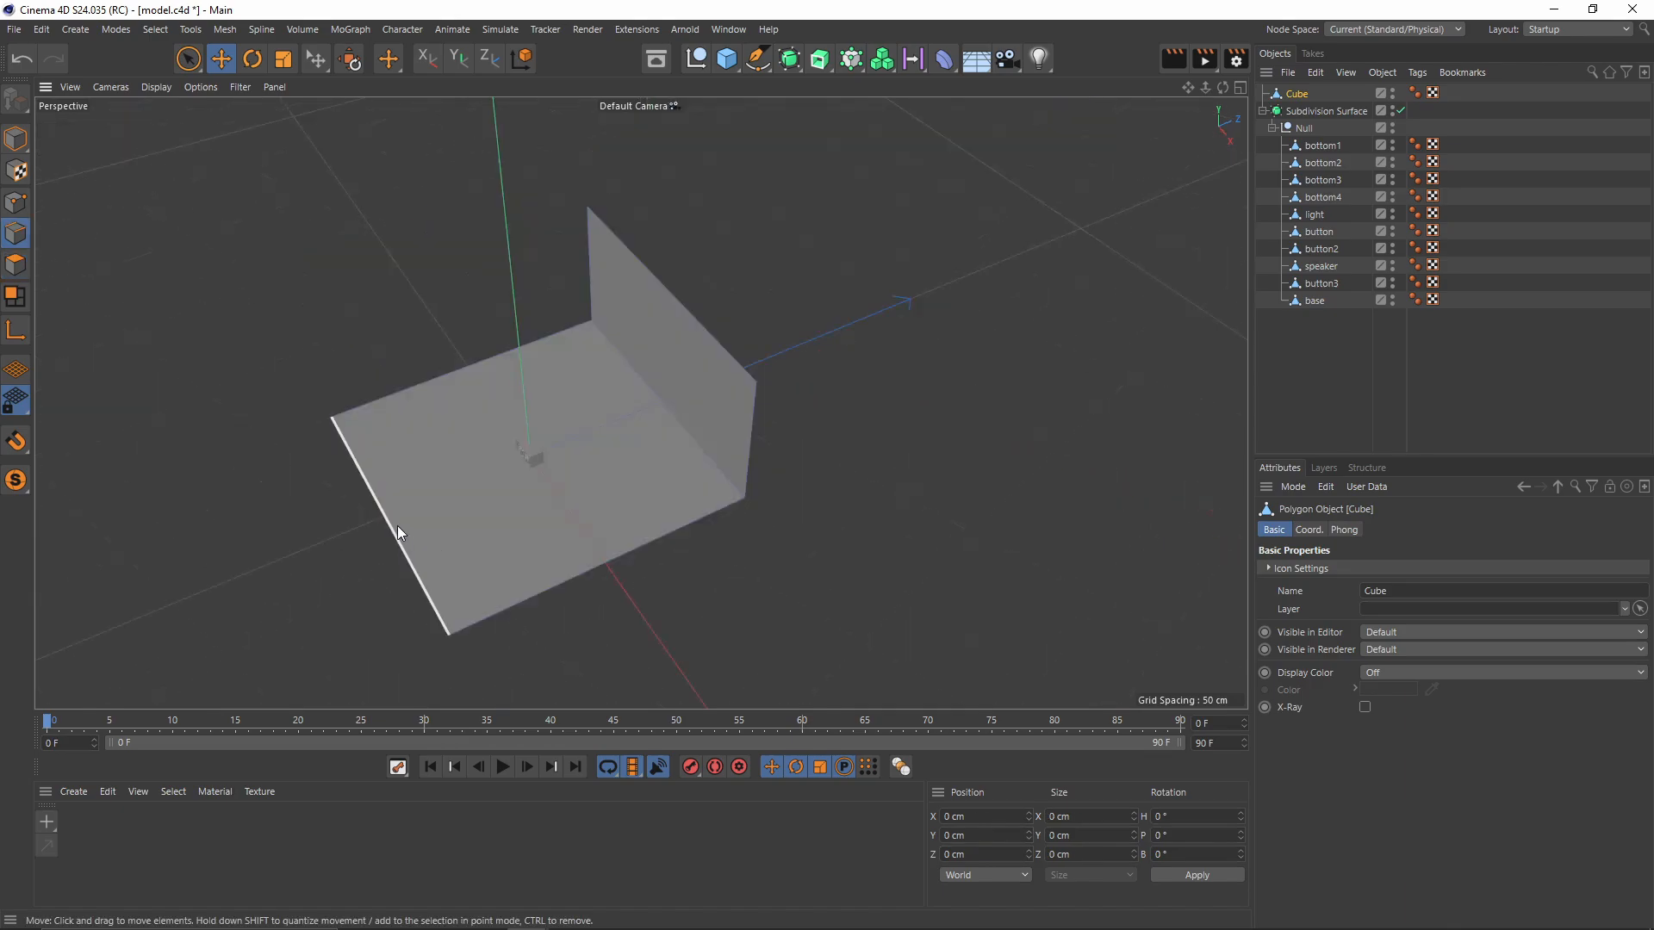
Step: Shorten the backdrop's depth by moving the floor's front edge to about Z -38 cm and the back wall polygon to about Z 50 cm
left_click(396, 526)
left_click_drag(455, 498, 577, 462)
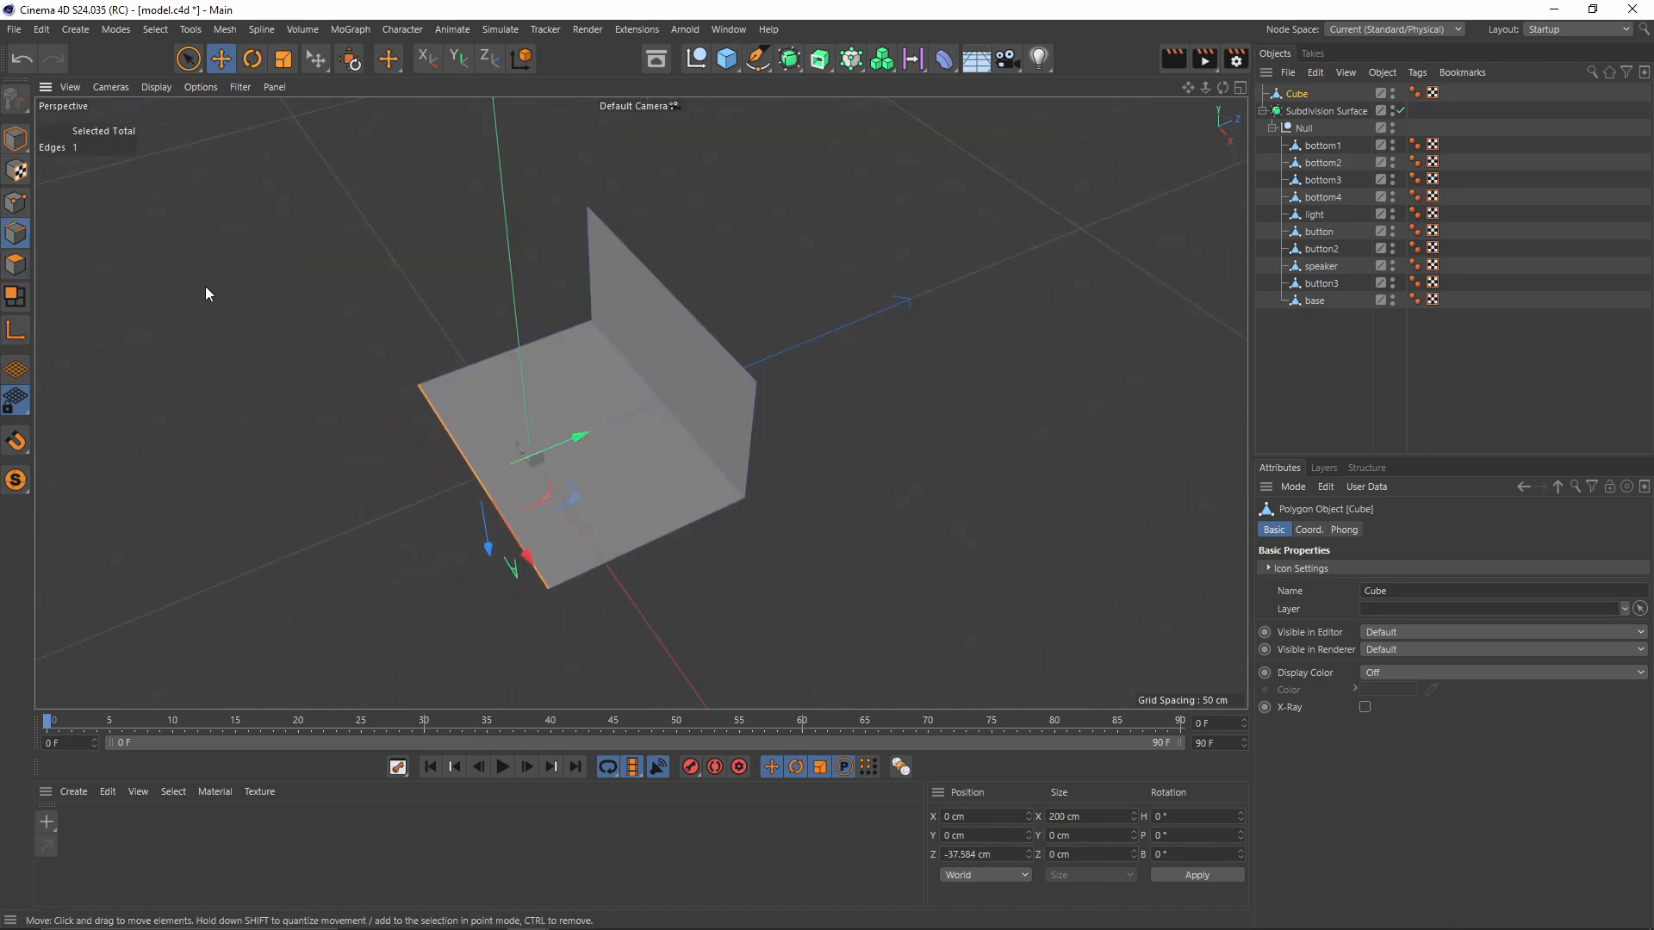
left_click(19, 264)
left_click(736, 391)
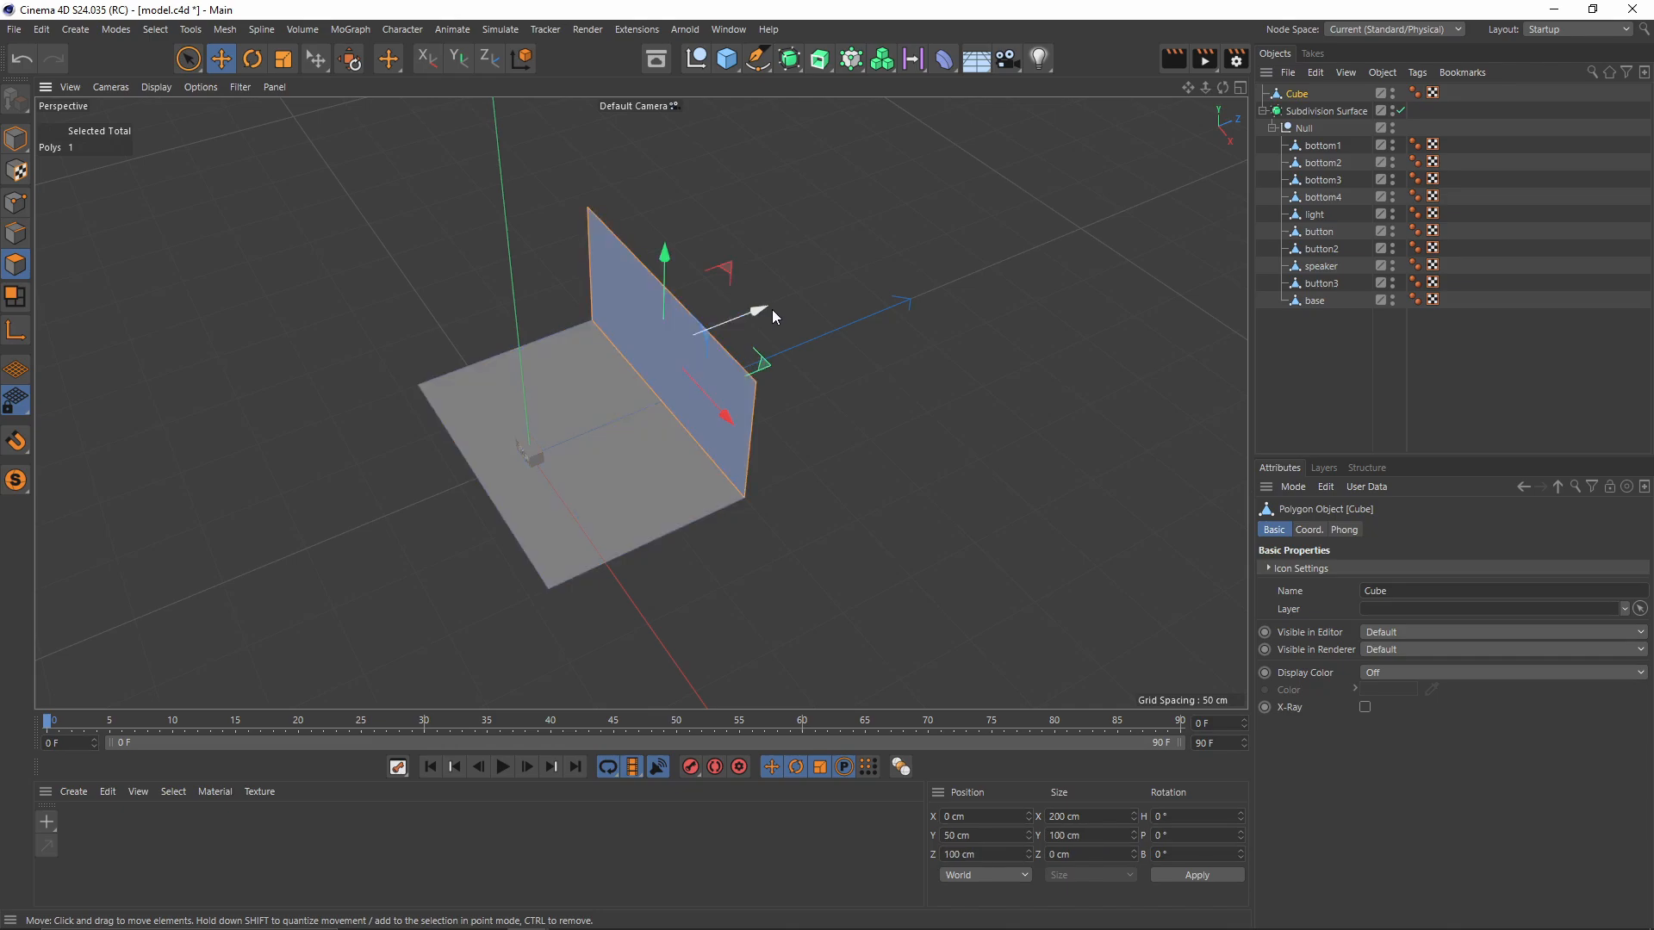
left_click_drag(766, 307, 701, 349)
Step: Select all six points of the backdrop with Rectangle Selection and scale them along X to a width of about 77 cm
left_click_drag(597, 414, 761, 381, "alt")
left_click_drag(548, 365, 582, 348, "alt")
left_click(16, 204)
key("space")
key("0")
left_click_drag(388, 180, 532, 502)
left_click_drag(533, 502, 514, 391, "alt")
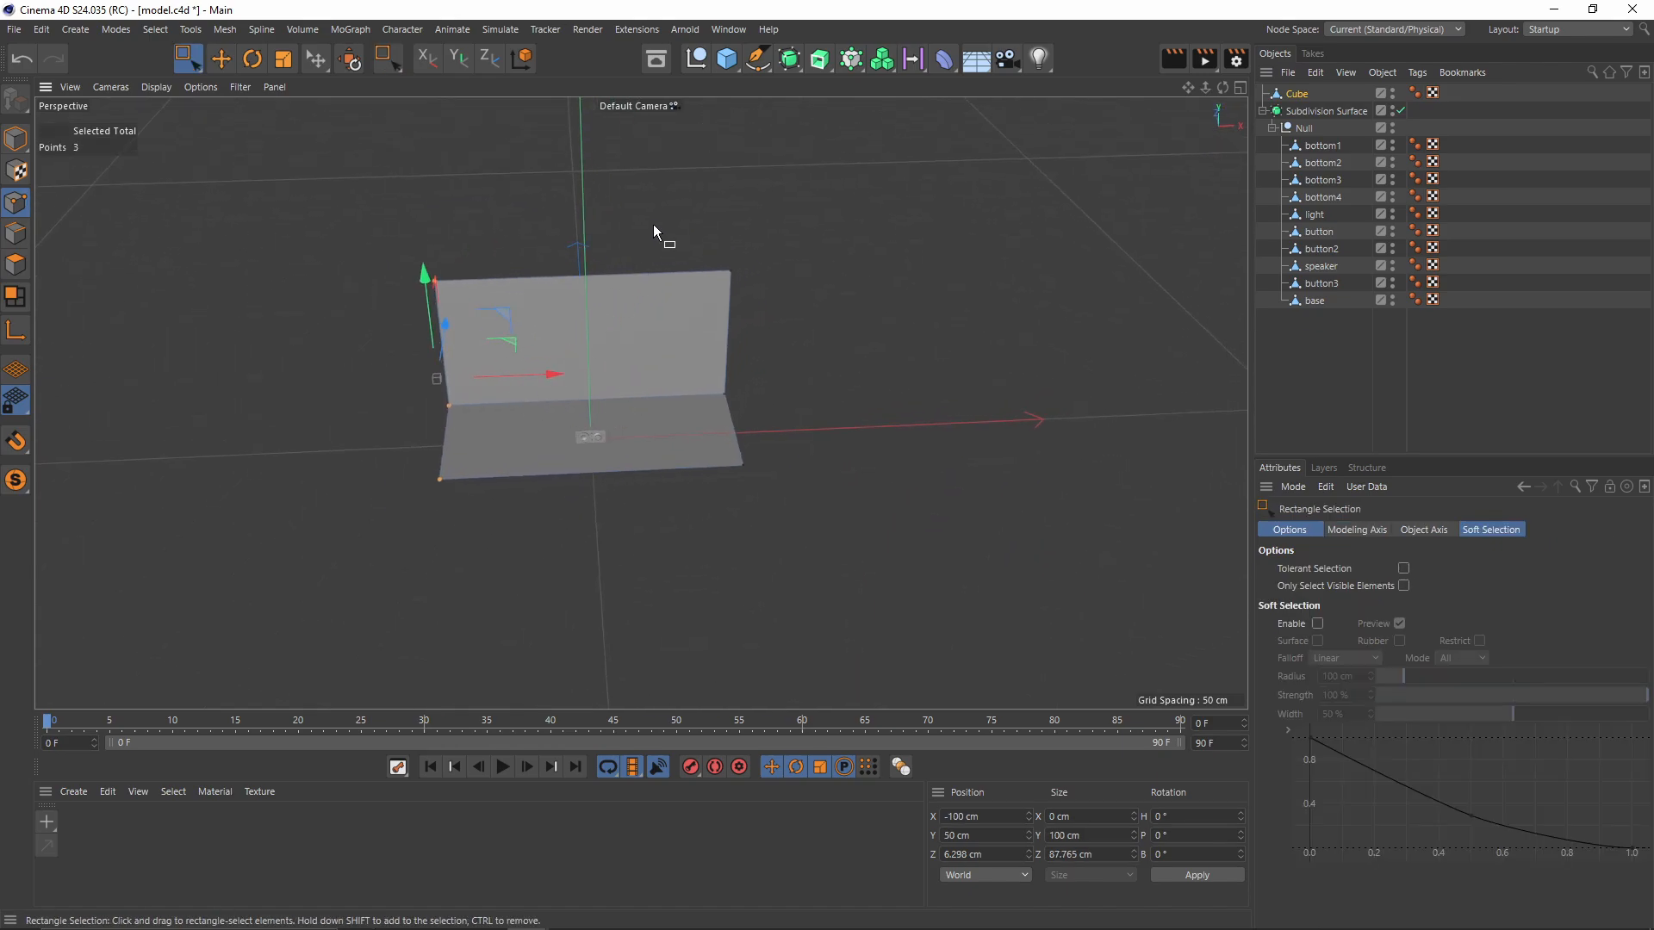
left_click_drag(653, 224, 816, 544, "shift")
left_click(187, 57)
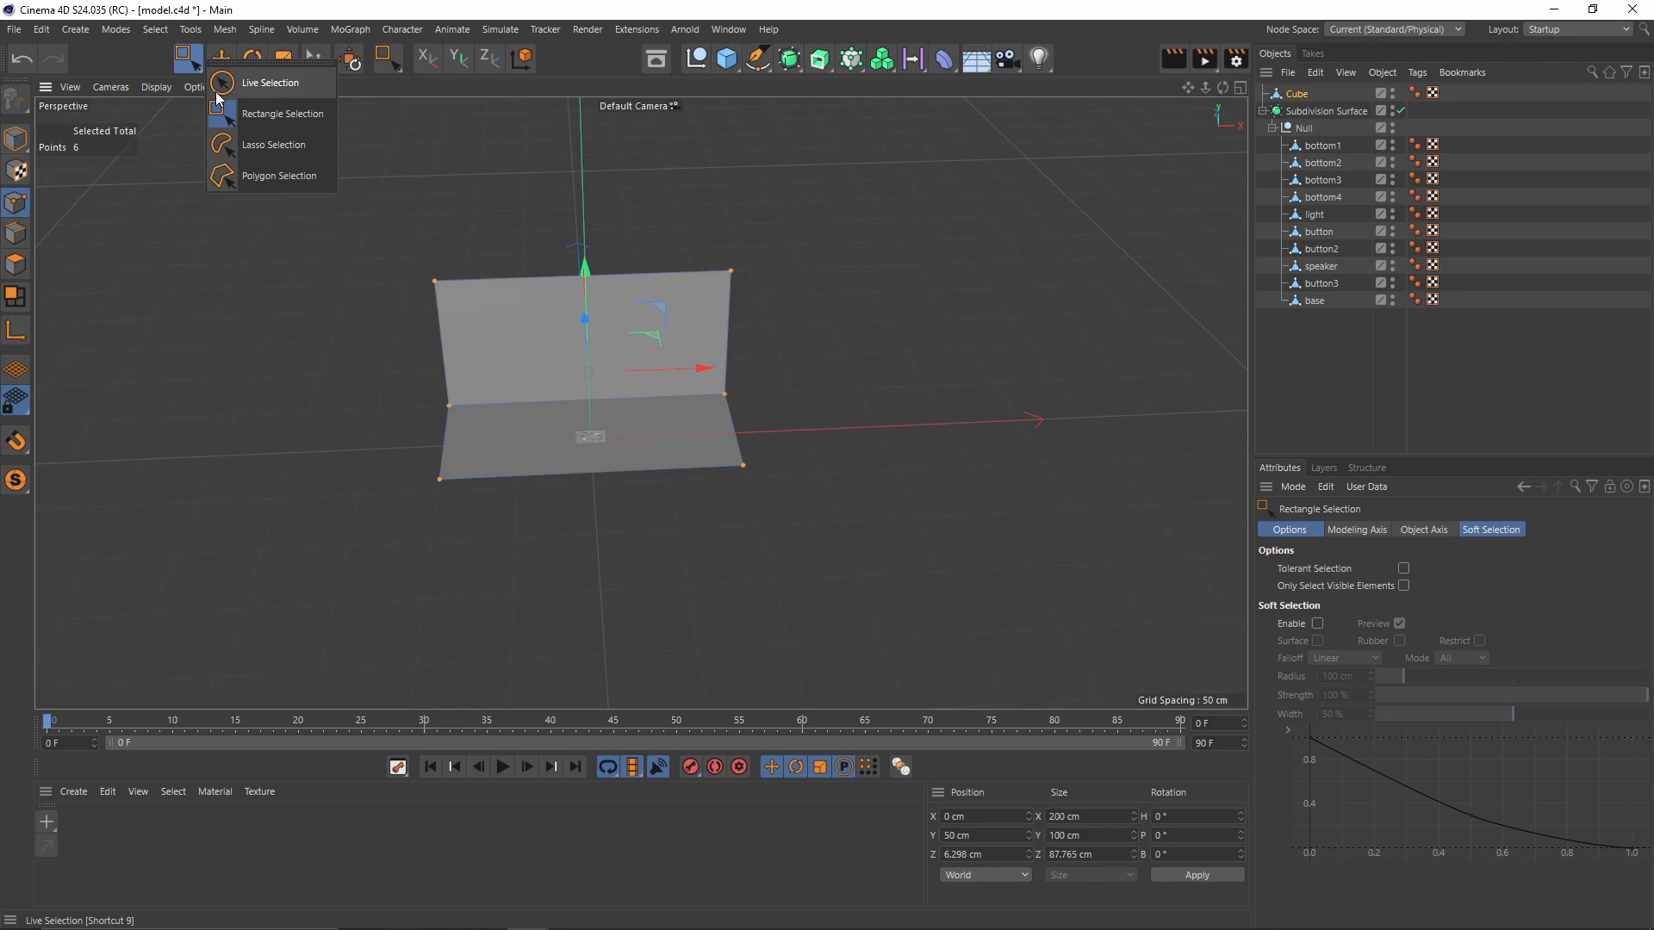
left_click(291, 123)
left_click_drag(487, 251, 517, 259, "alt")
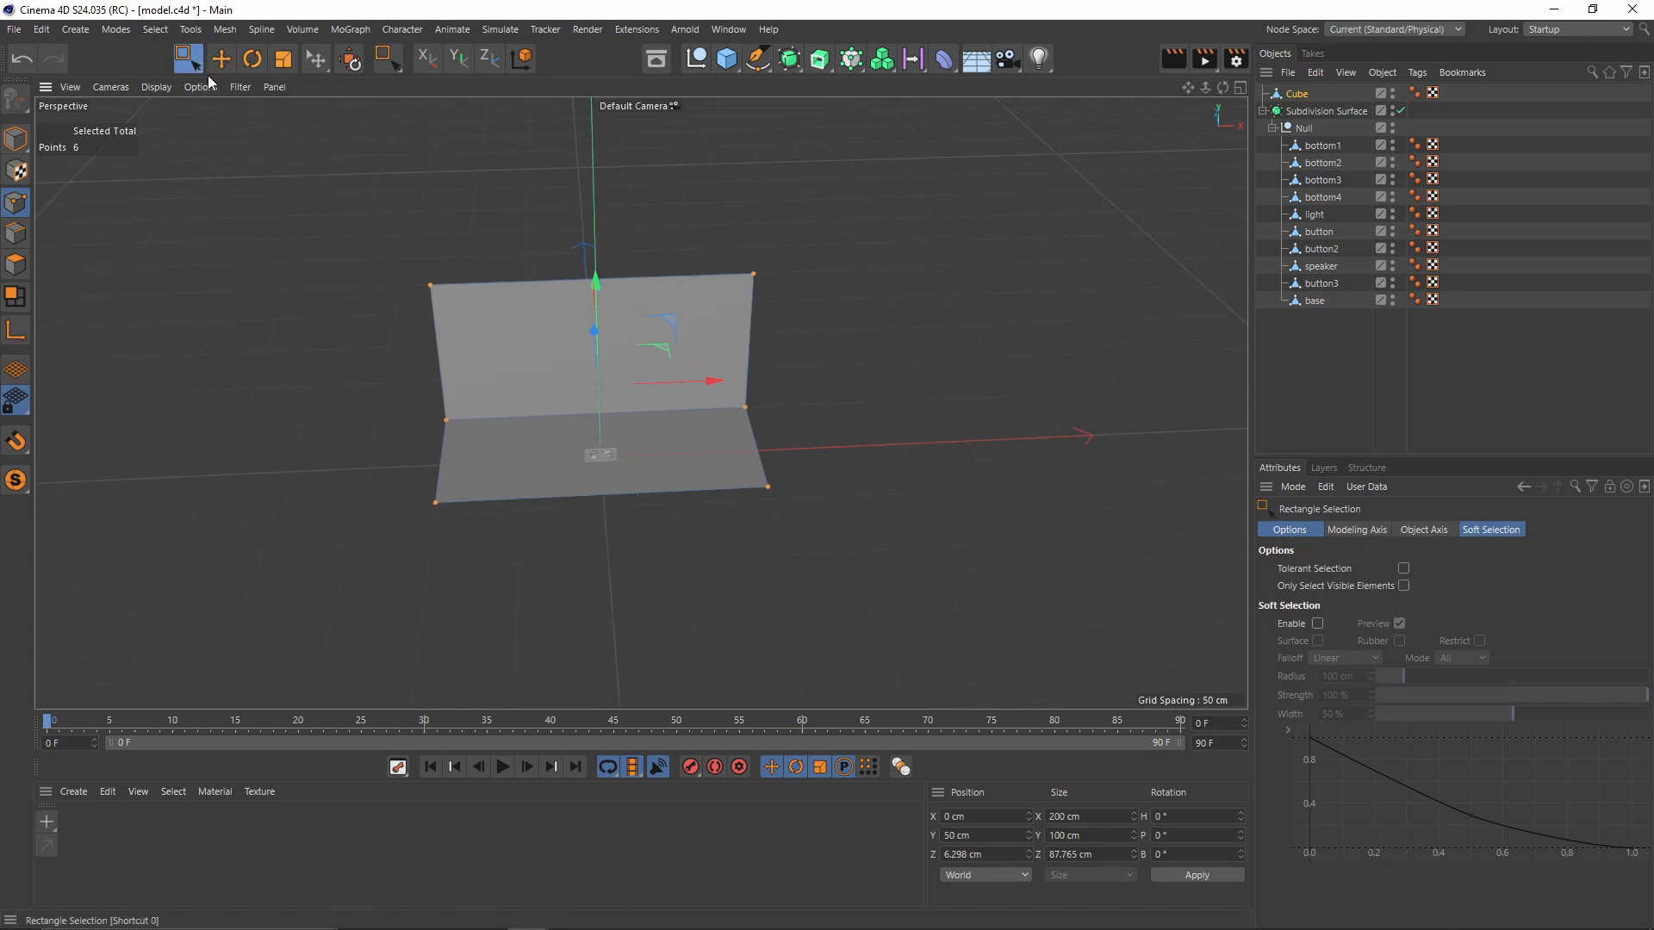
left_click_drag(292, 175, 514, 602)
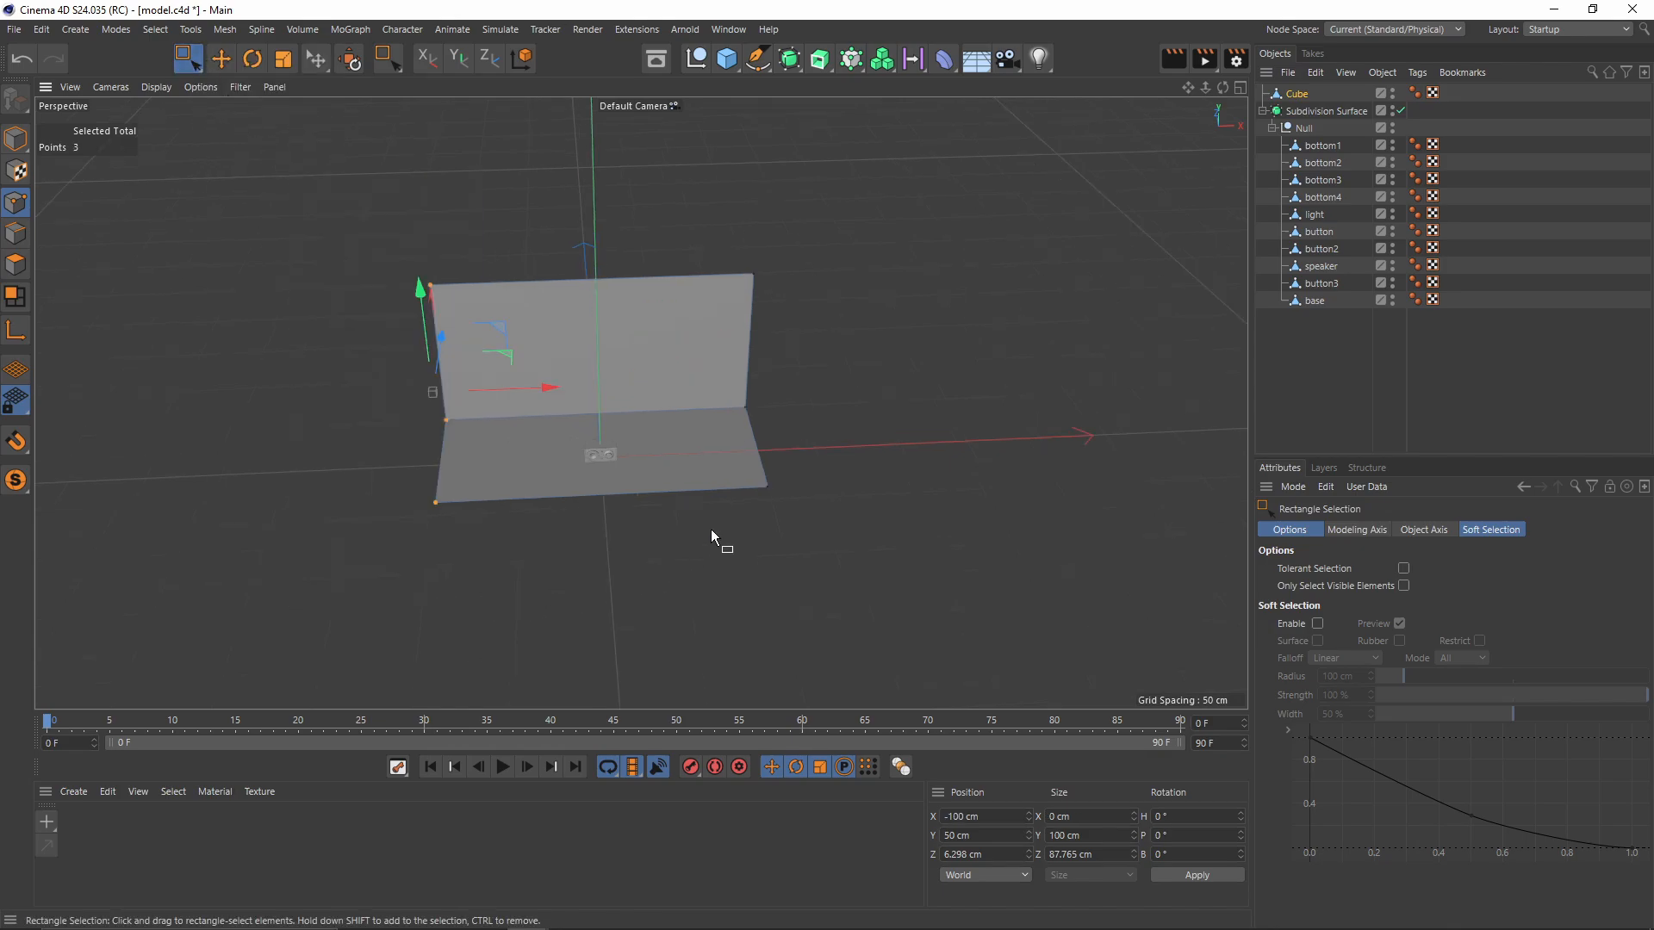
left_click_drag(303, 204, 473, 628)
left_click_drag(680, 161, 868, 643, "shift")
left_click_drag(698, 410, 687, 411, "alt")
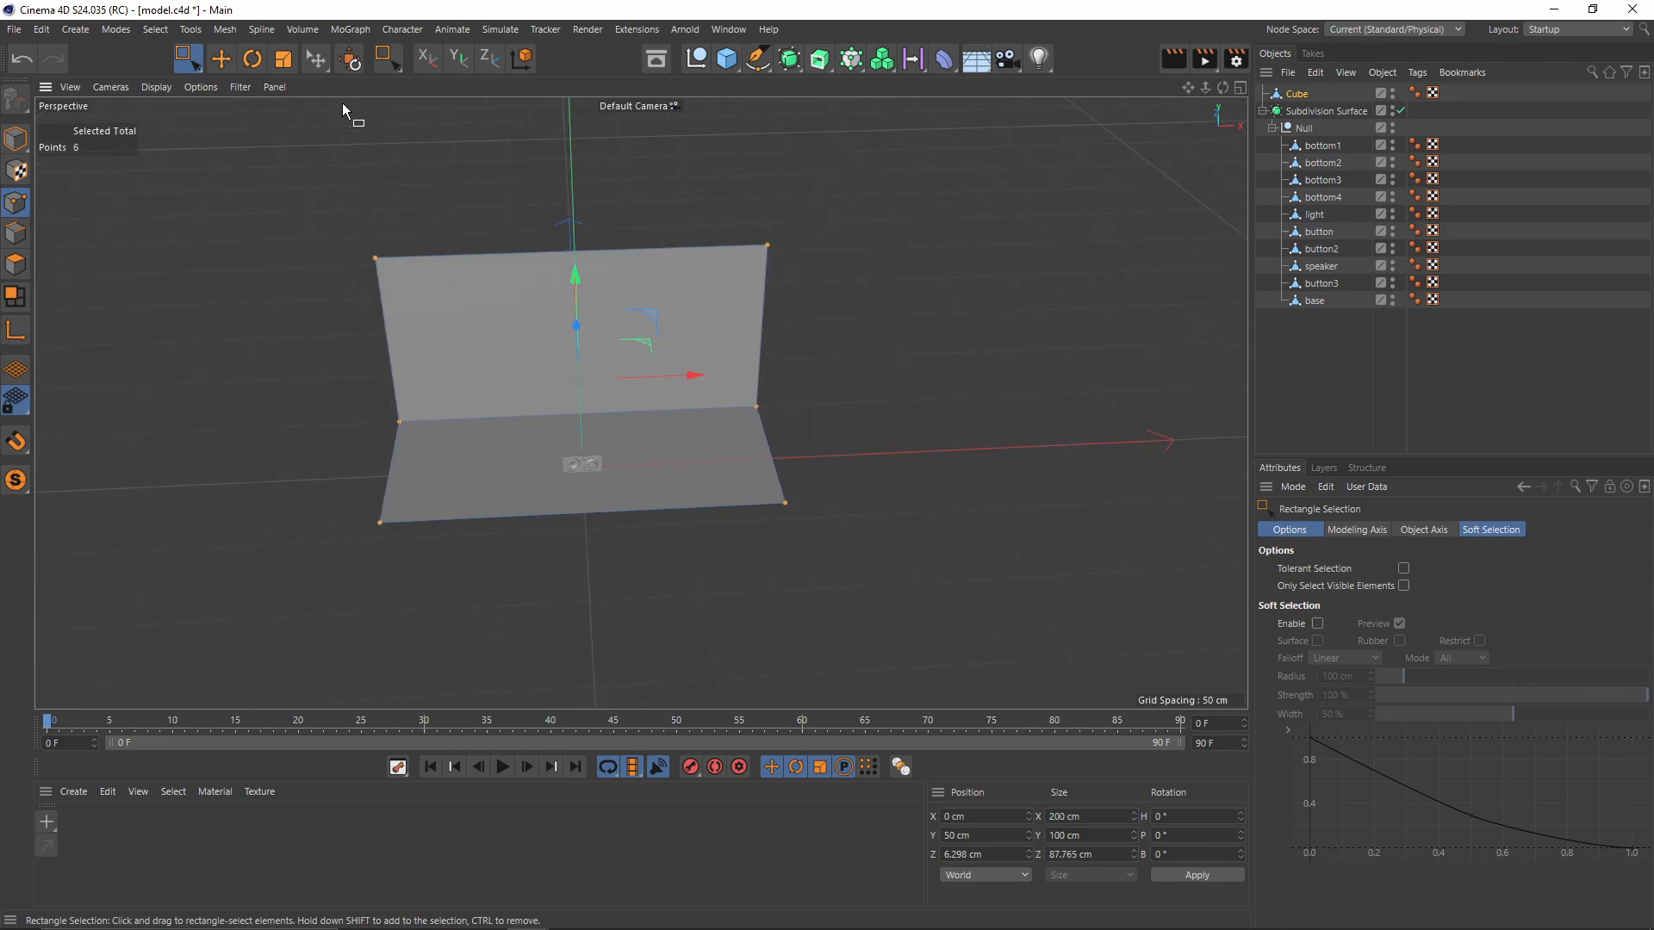
key("t")
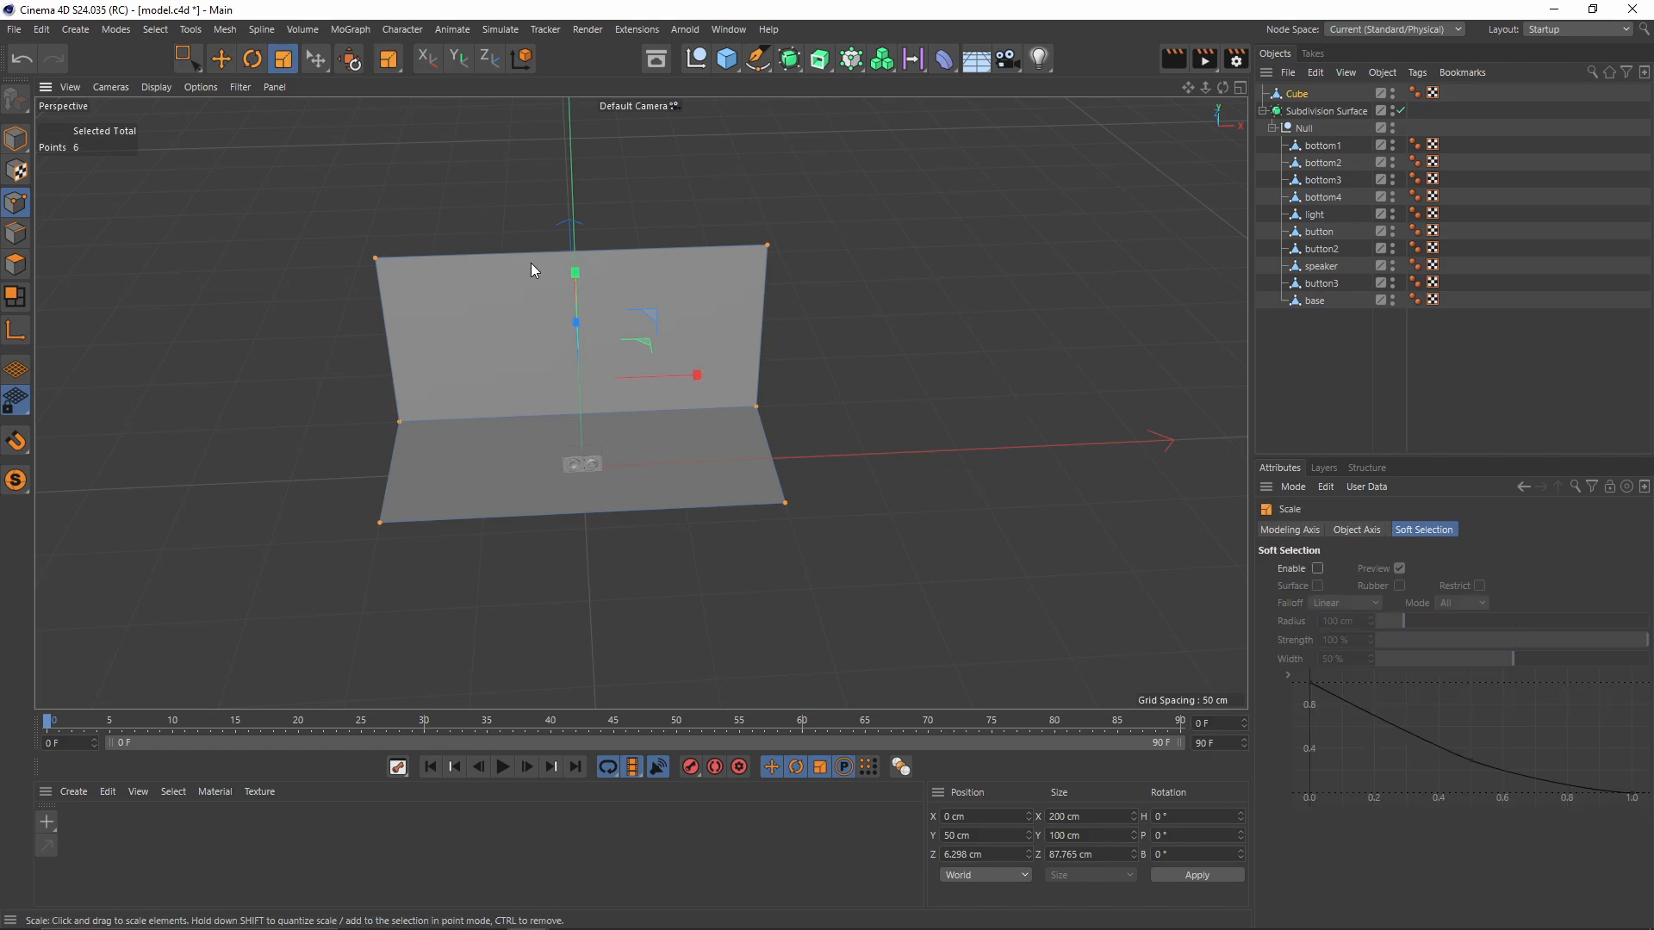
left_click_drag(702, 379, 693, 515)
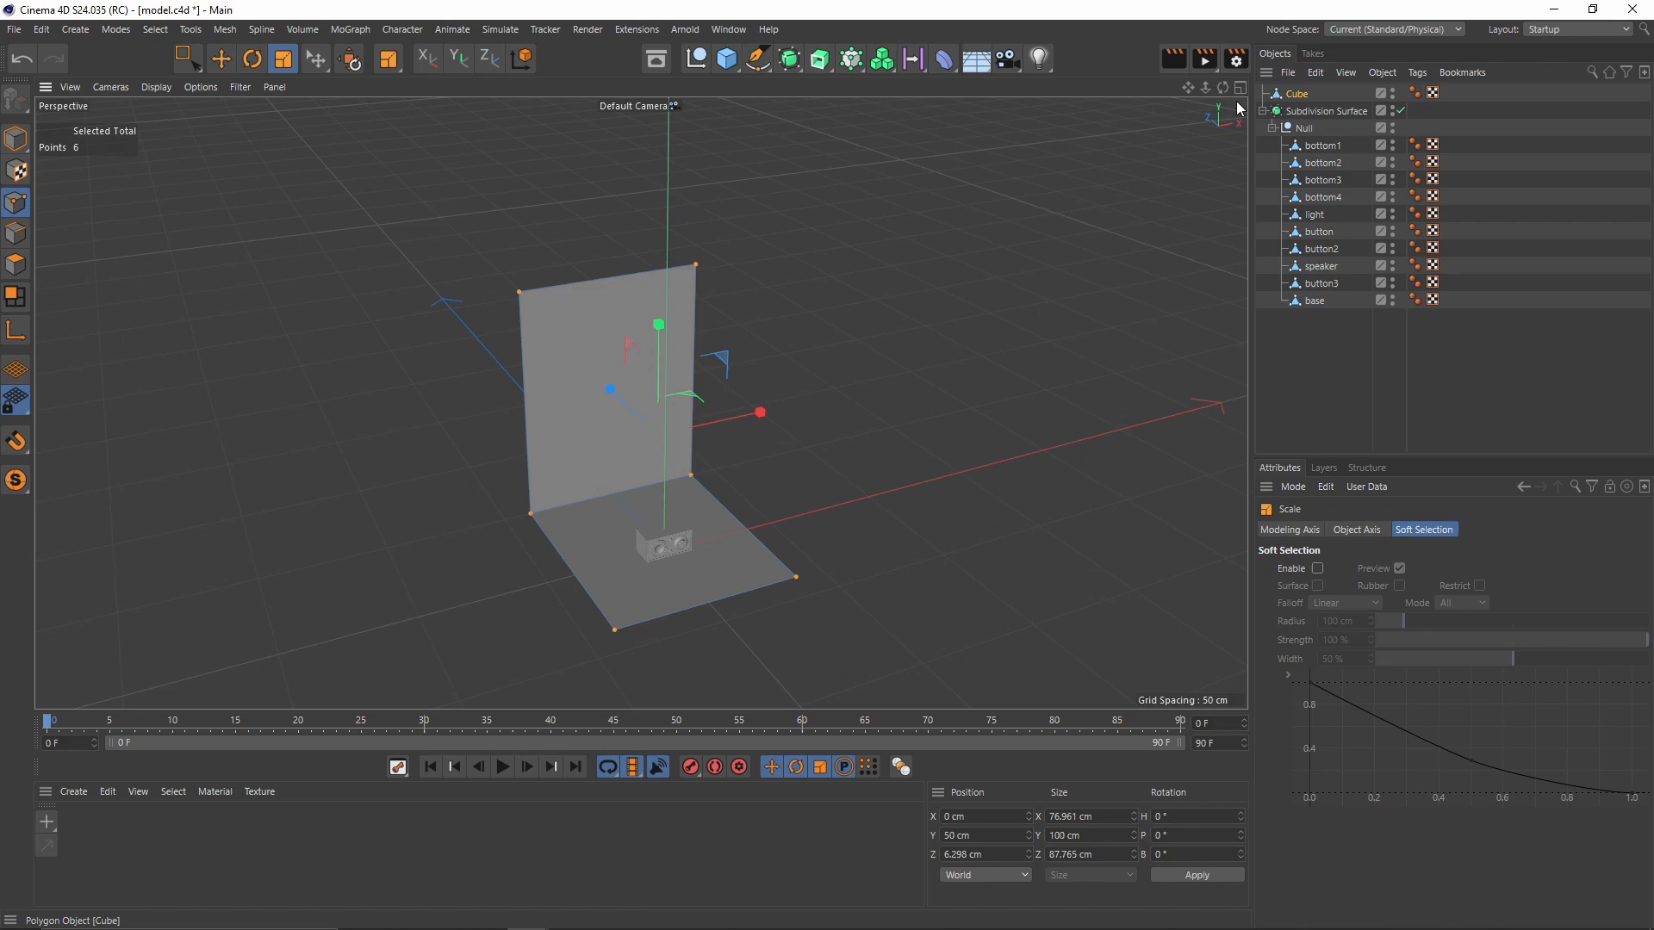
Step: Add a new Subdivision Surface and nest the backdrop Cube inside it
left_click(790, 59, "alt")
key("ctrl+z")
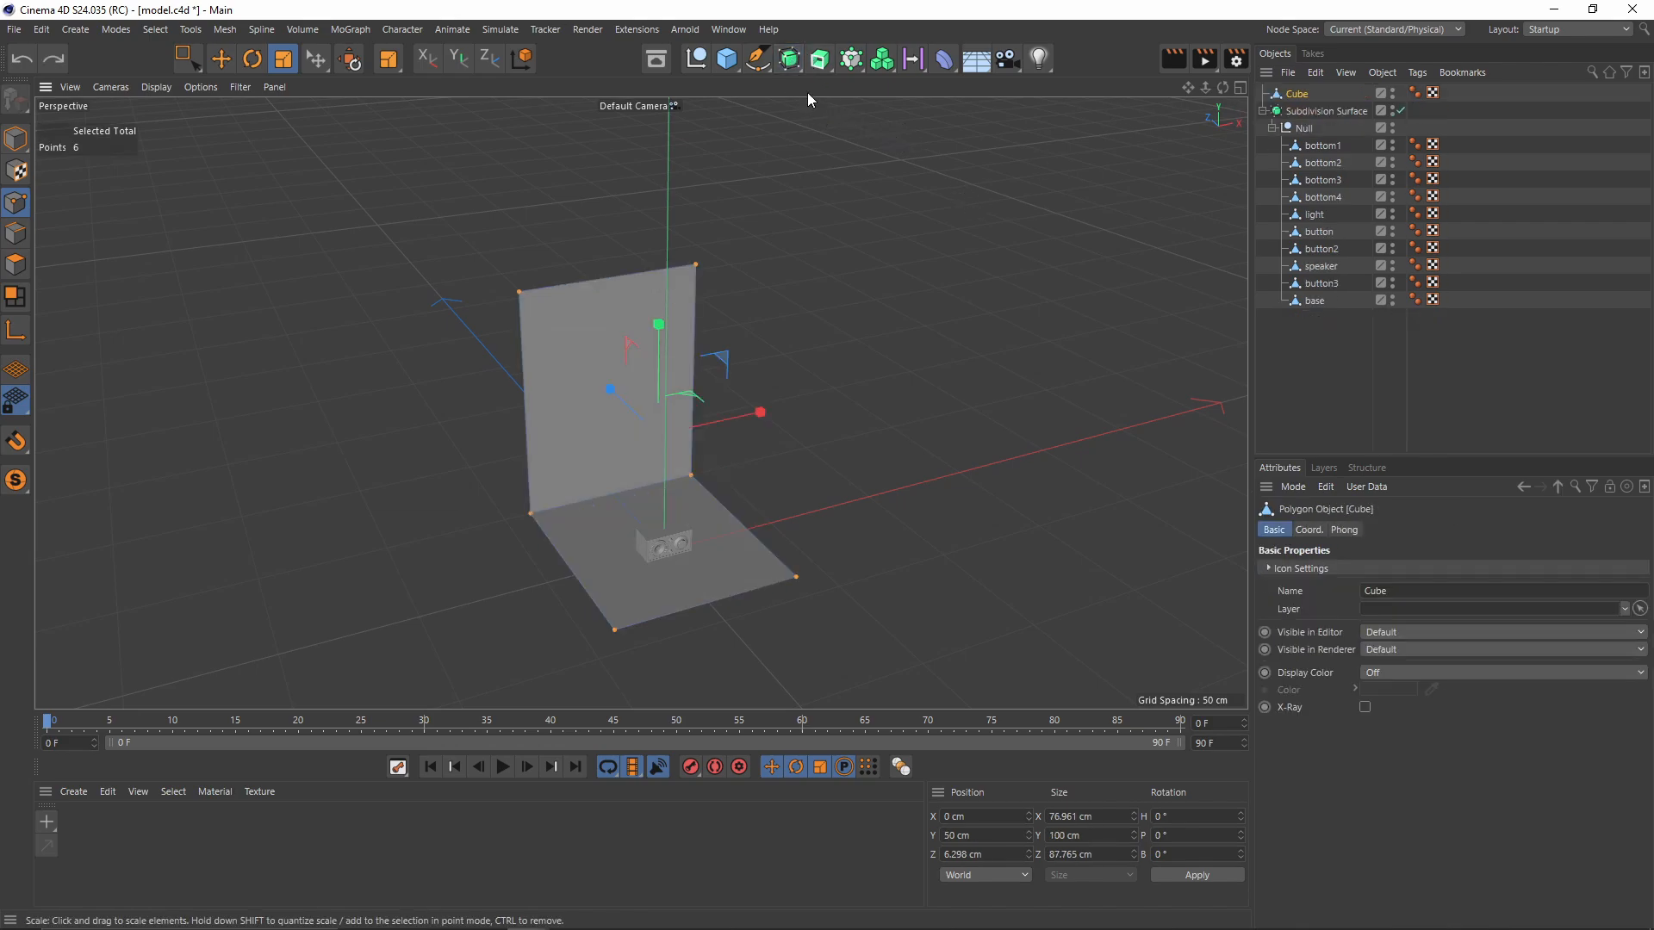
left_click(790, 59)
left_click(881, 83)
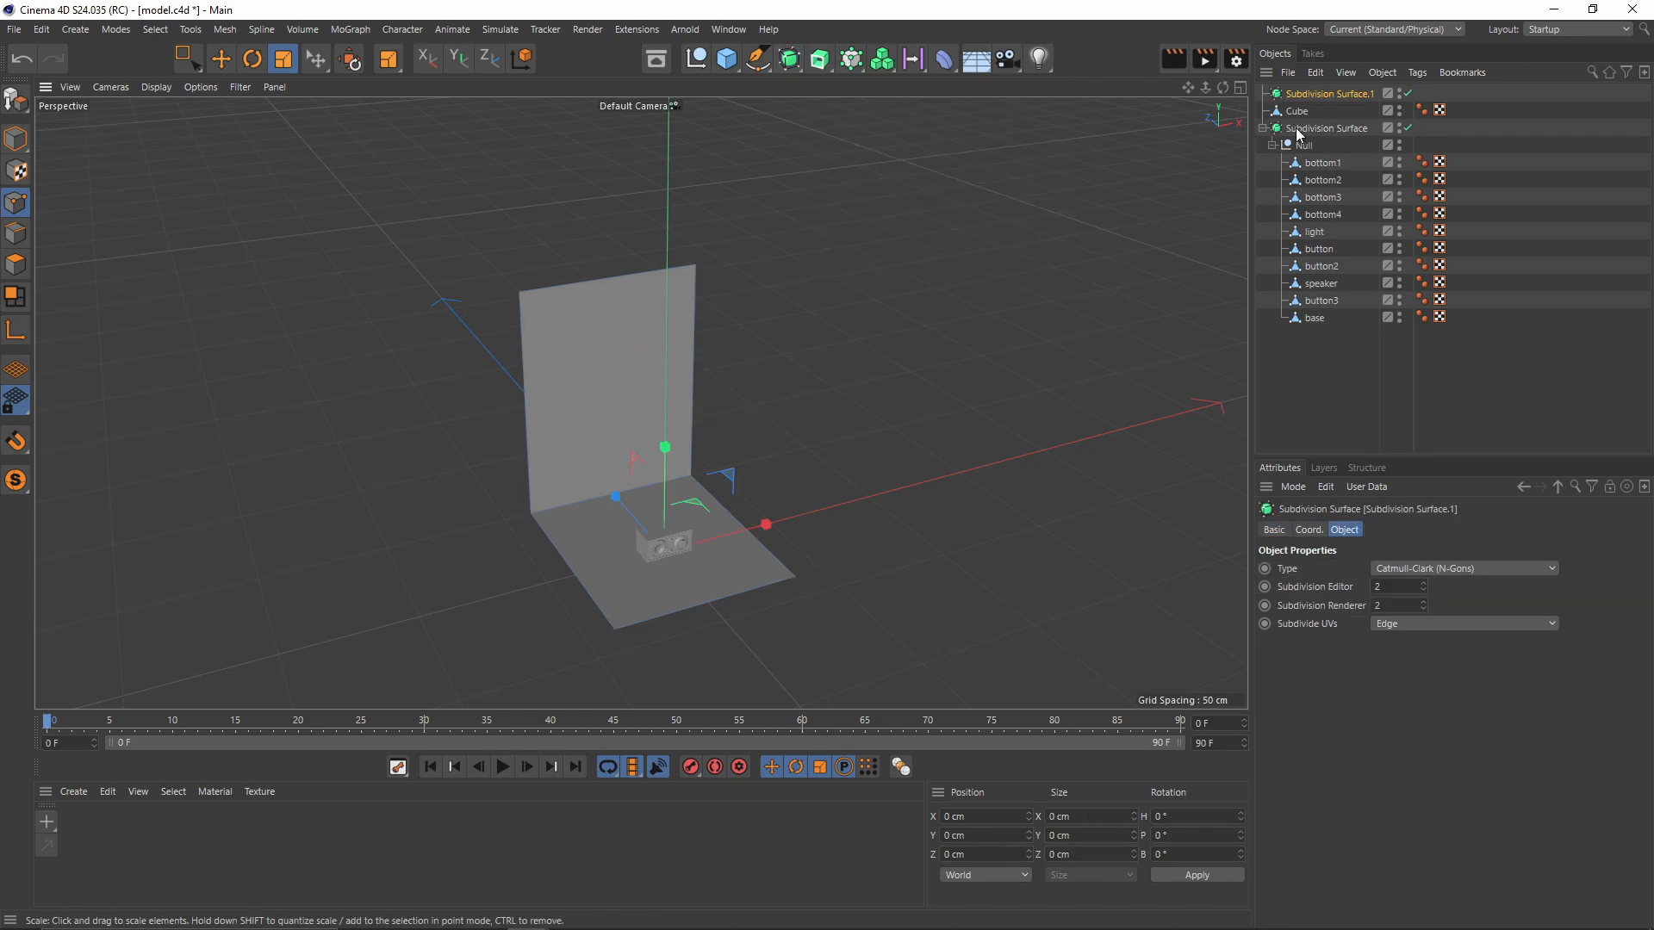
left_click_drag(1298, 114, 1323, 99)
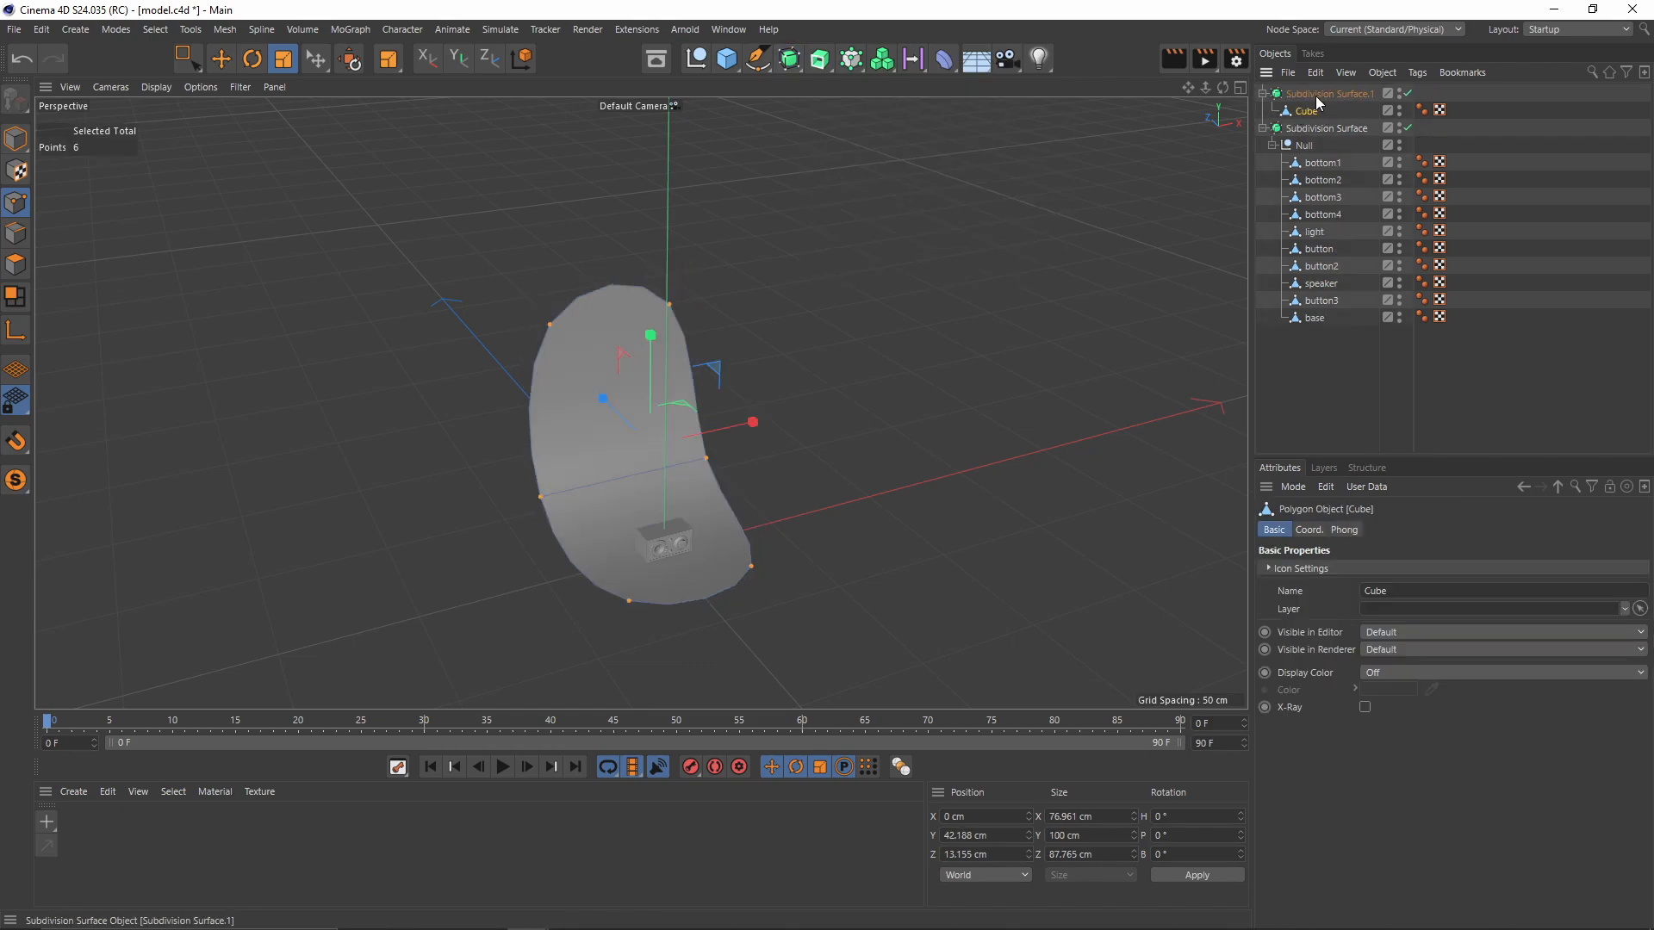
Step: Add Loop/Path Cut loops close to both side edges of the backdrop, at about 97.5% offset
left_click_drag(815, 370, 654, 387, "alt")
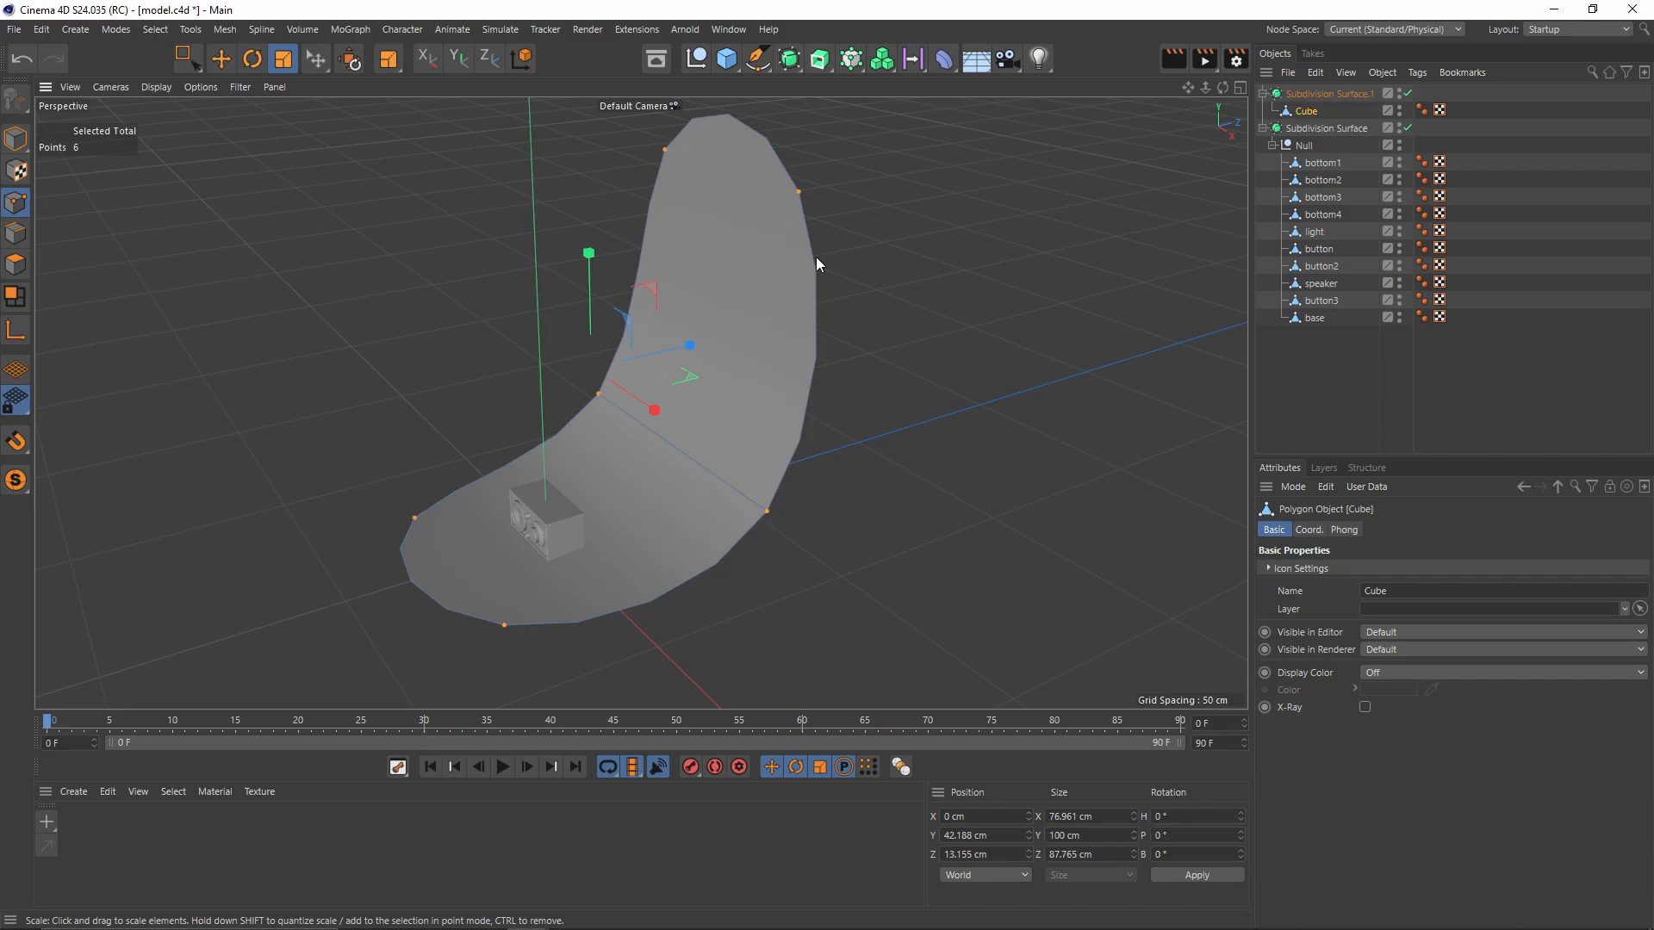
right_click(764, 311)
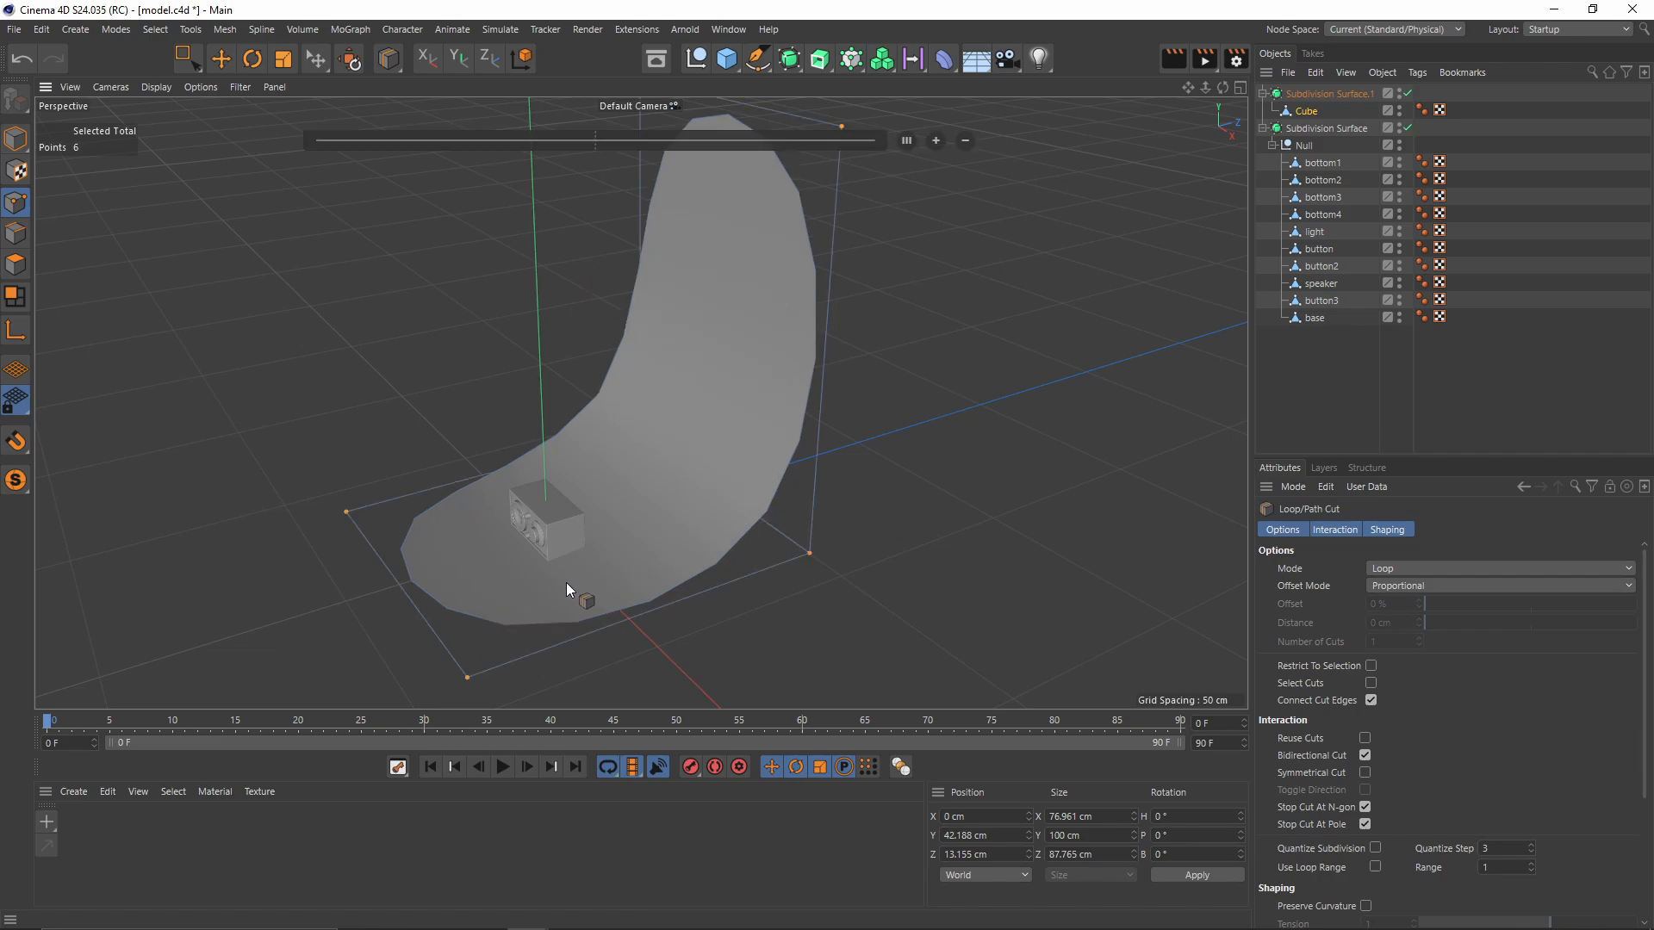
mouse_move(566, 586)
left_mouse_down("alt")
mouse_move(705, 664)
mouse_move(540, 570)
left_mouse_up("alt")
left_click(706, 639)
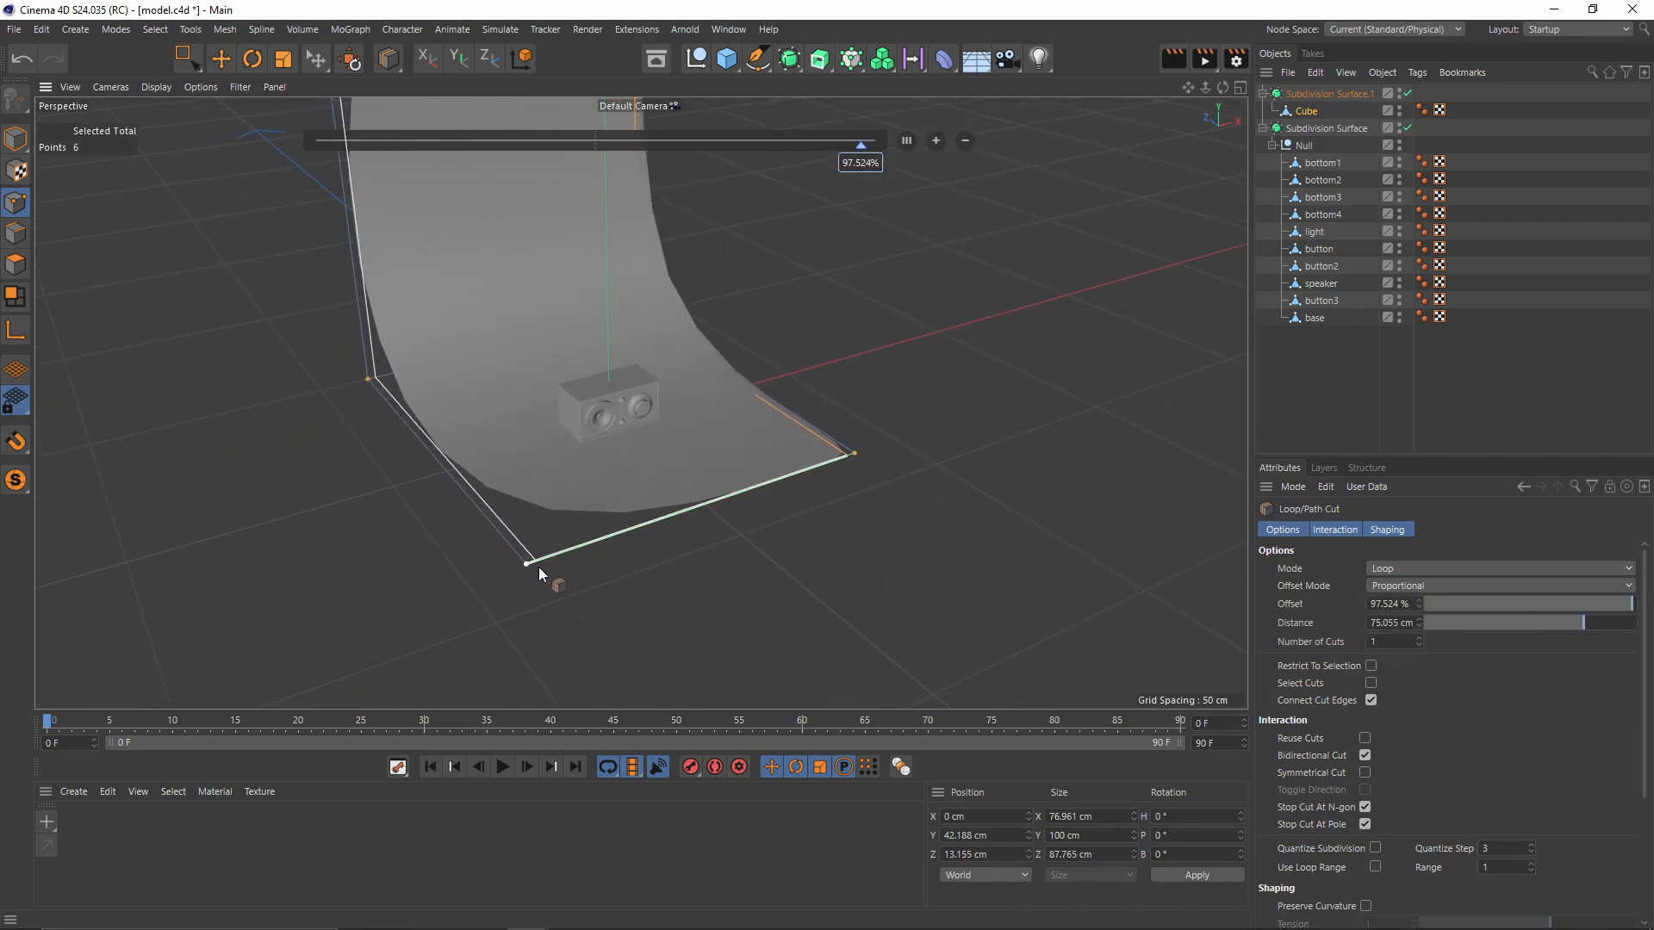
left_click(540, 567)
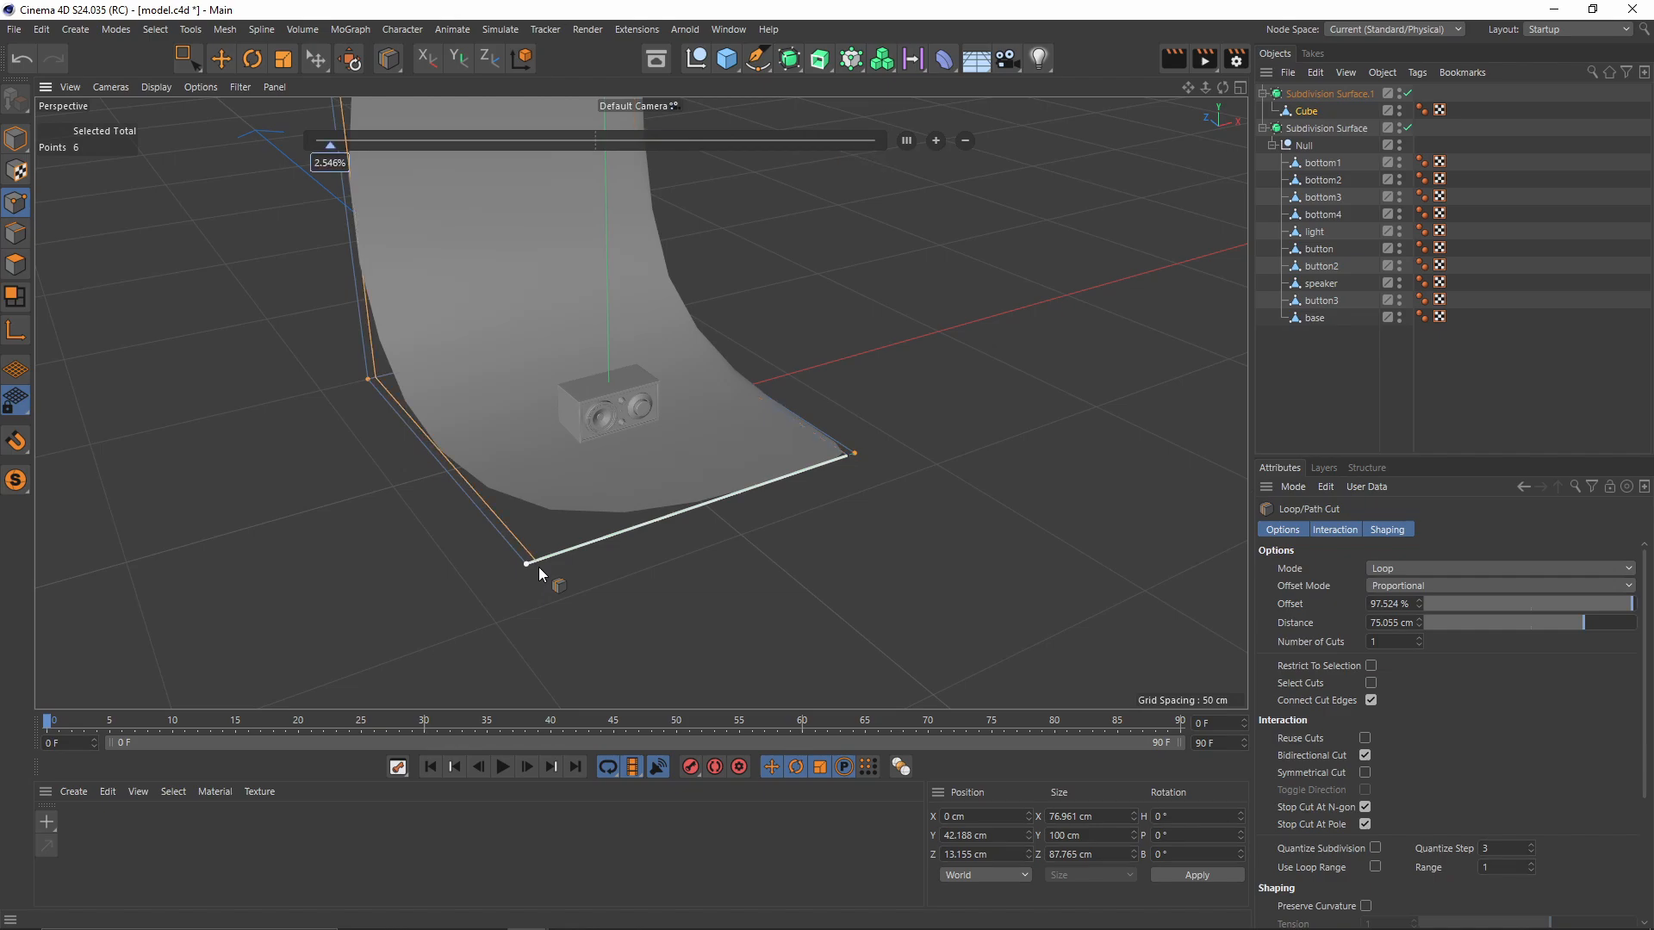
Step: Add loop cuts near the backdrop's top and front edges and on both sides of the floor-wall fold, and clear the edge selection
left_click_drag(520, 529, 422, 293, "alt")
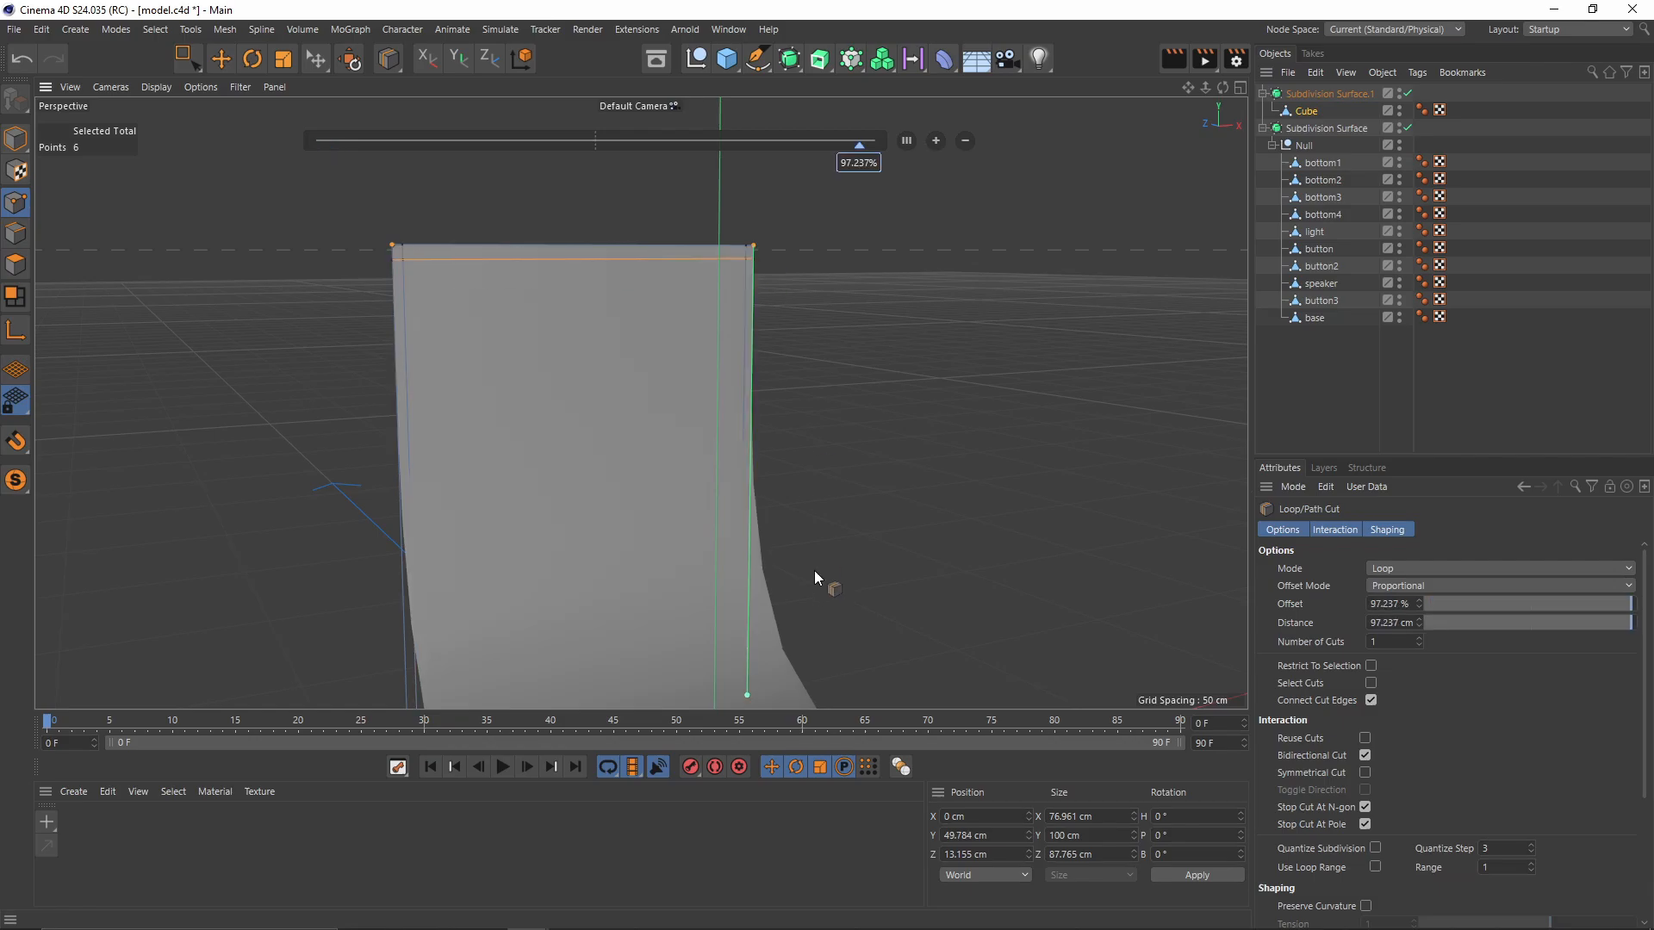
left_click_drag(819, 580, 713, 268, "alt")
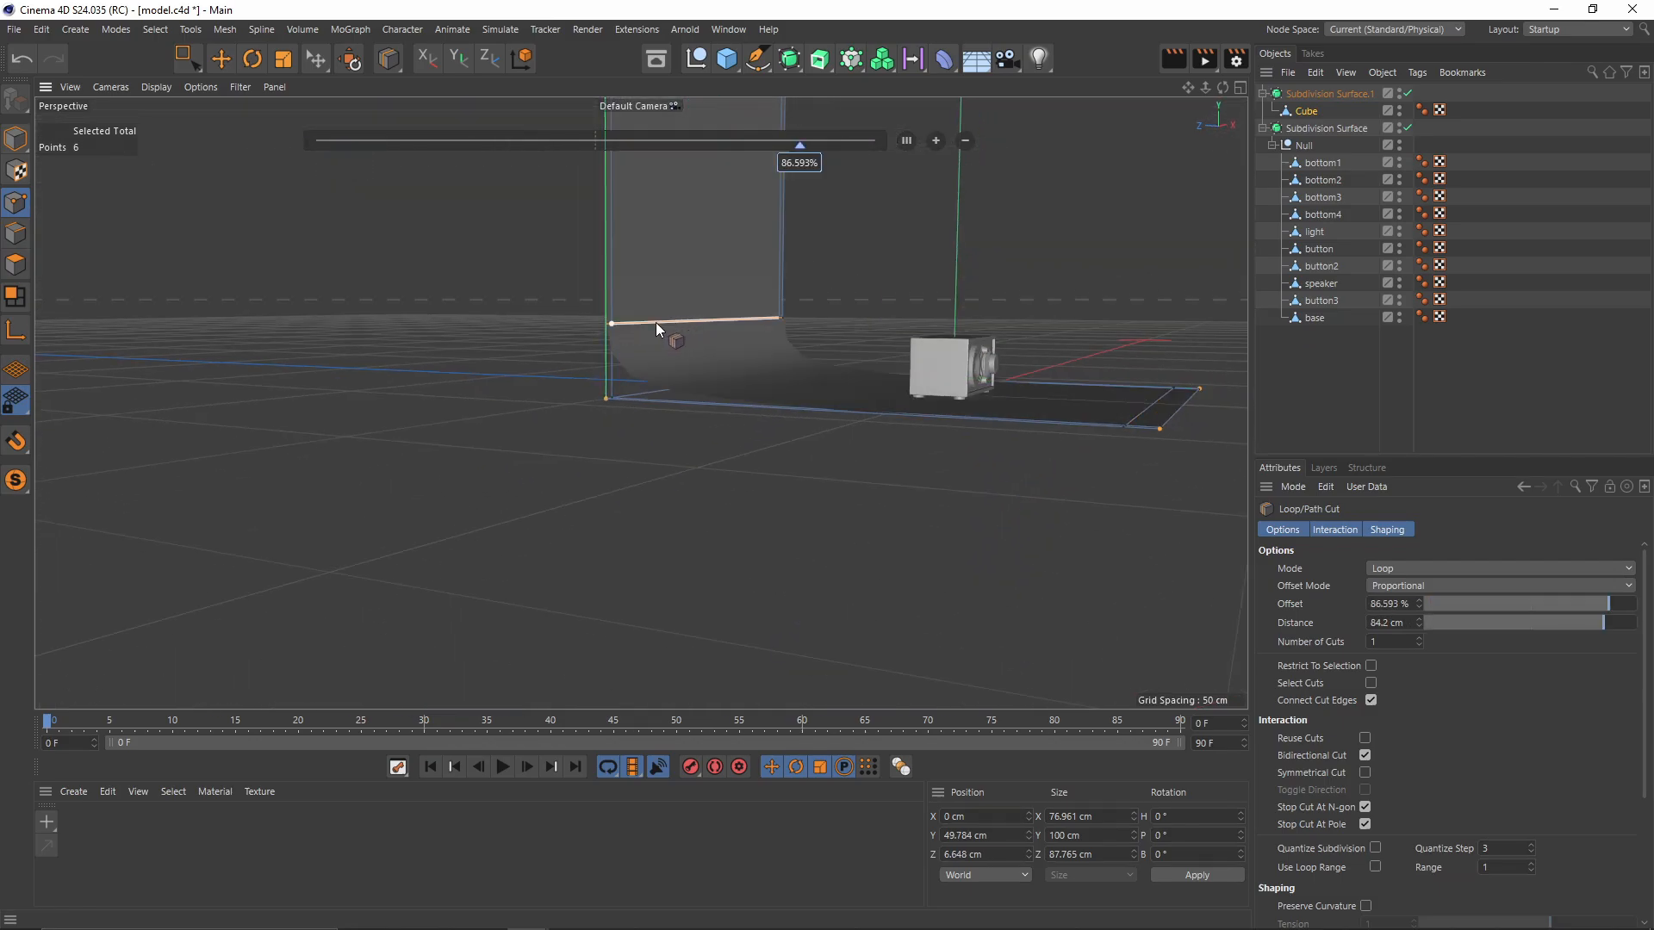
left_click_drag(655, 322, 291, 370, "alt")
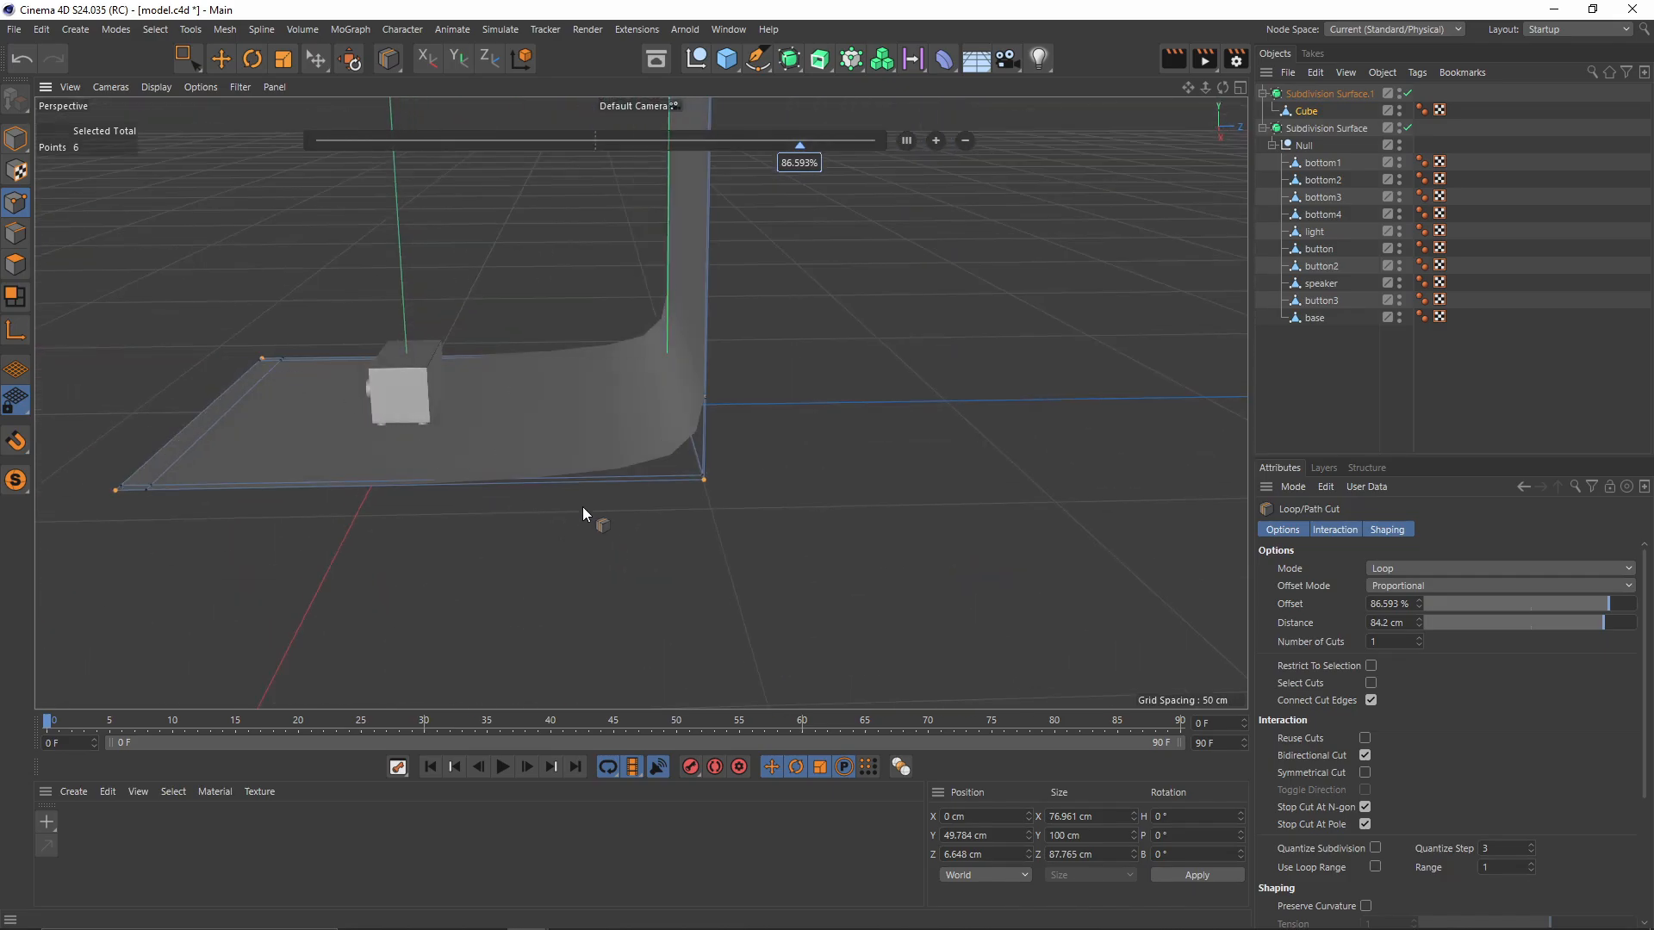
left_click(536, 477)
left_click_drag(538, 478, 642, 432, "alt")
left_click(17, 234)
key("e")
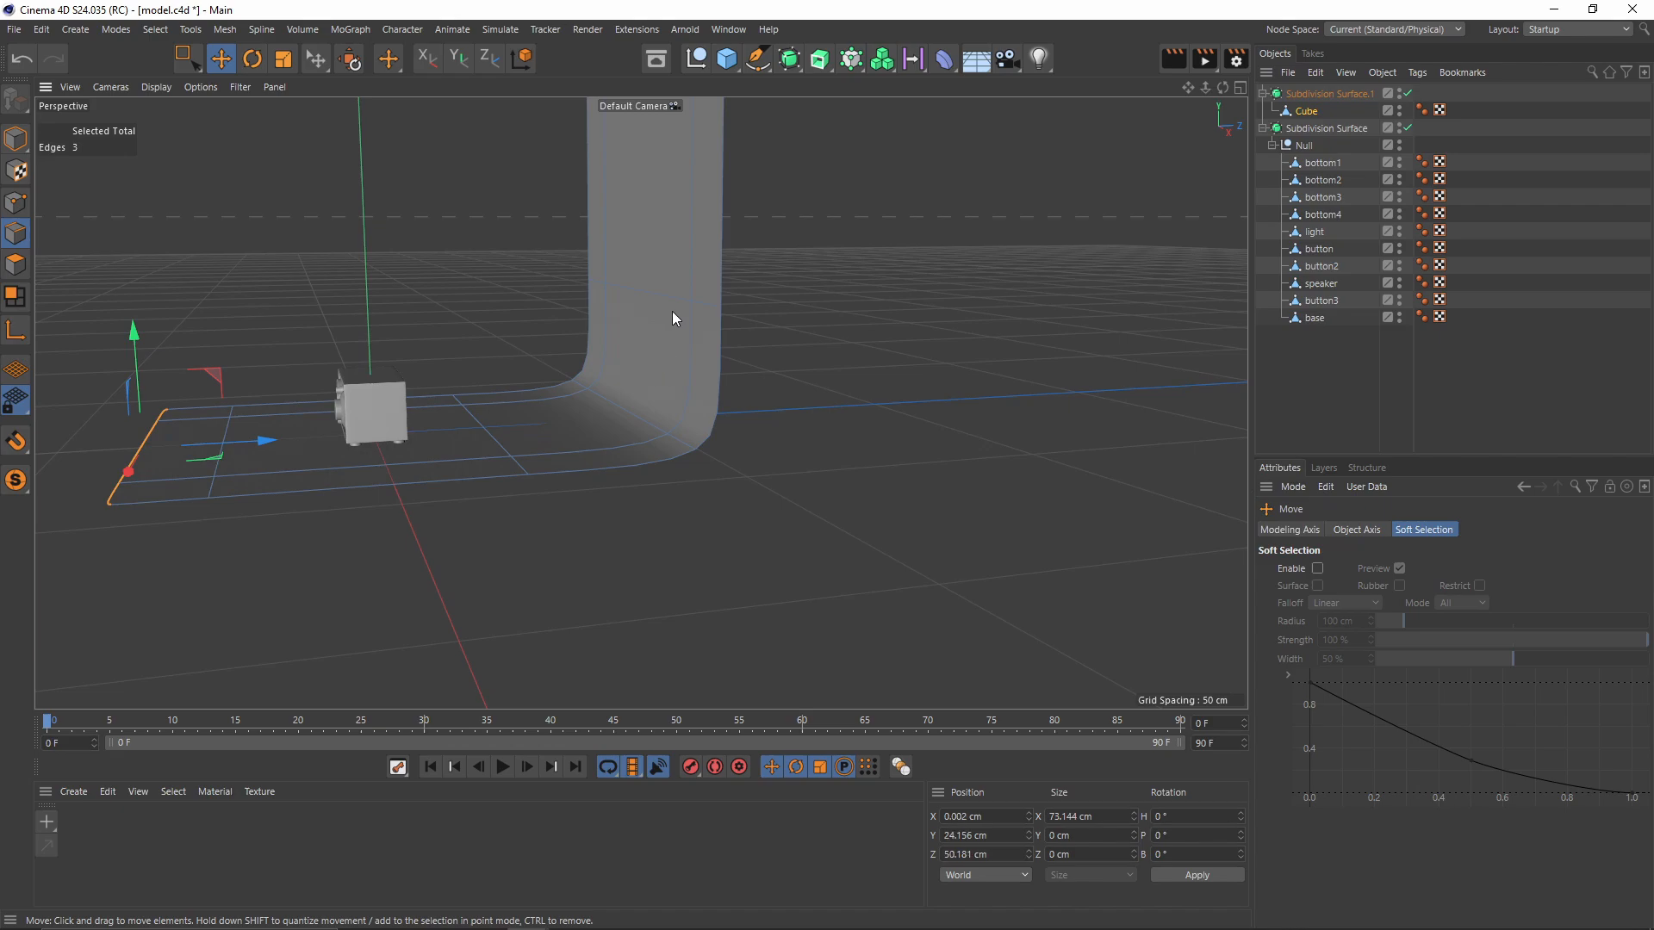
double_click(673, 297)
middle_click_drag(673, 297, 690, 357, "alt")
left_click_drag(690, 357, 684, 257, "alt")
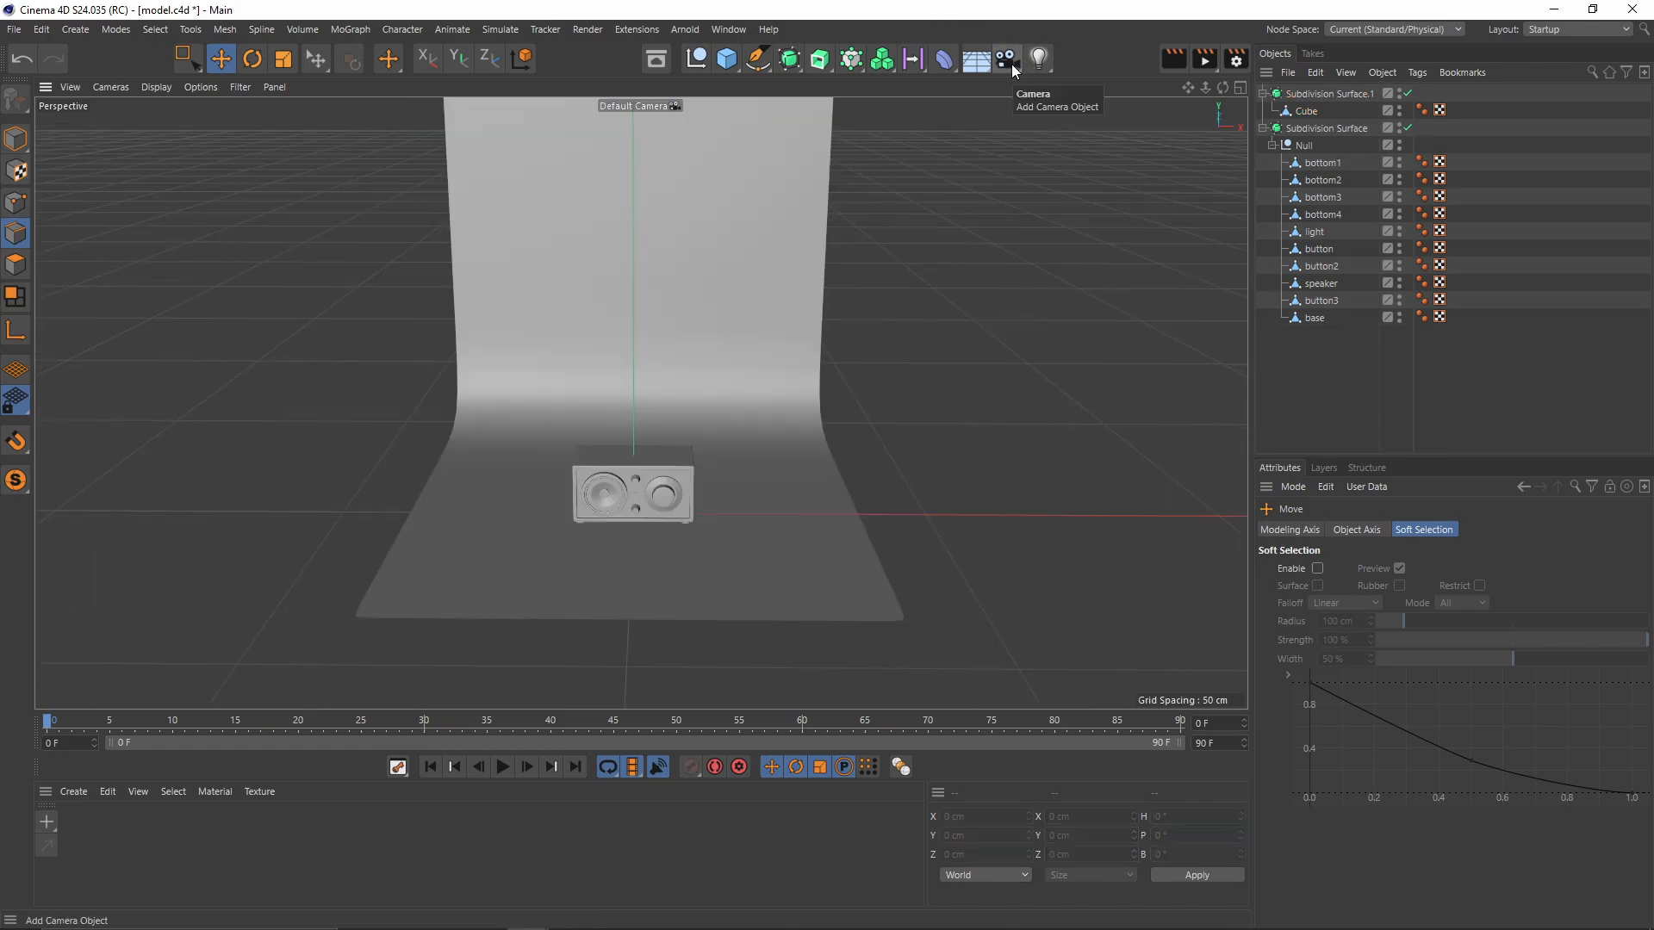
left_click_drag(910, 246, 790, 100, "alt")
scroll(788, 101, "down", 3)
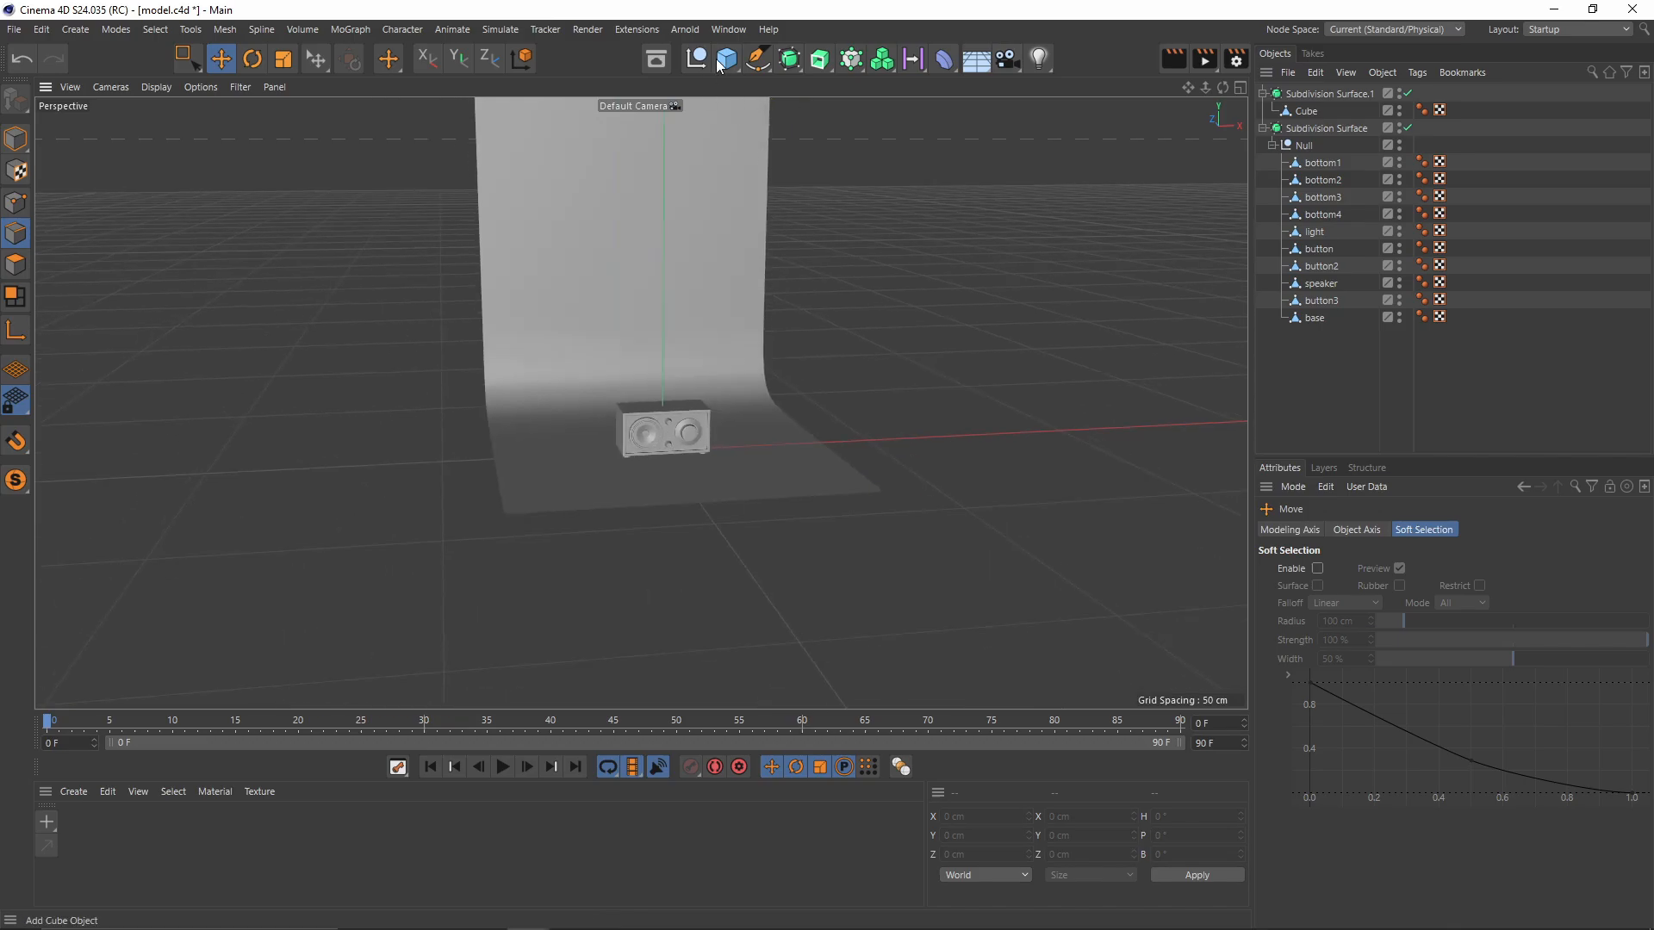
left_click_drag(990, 258, 939, 313, "alt")
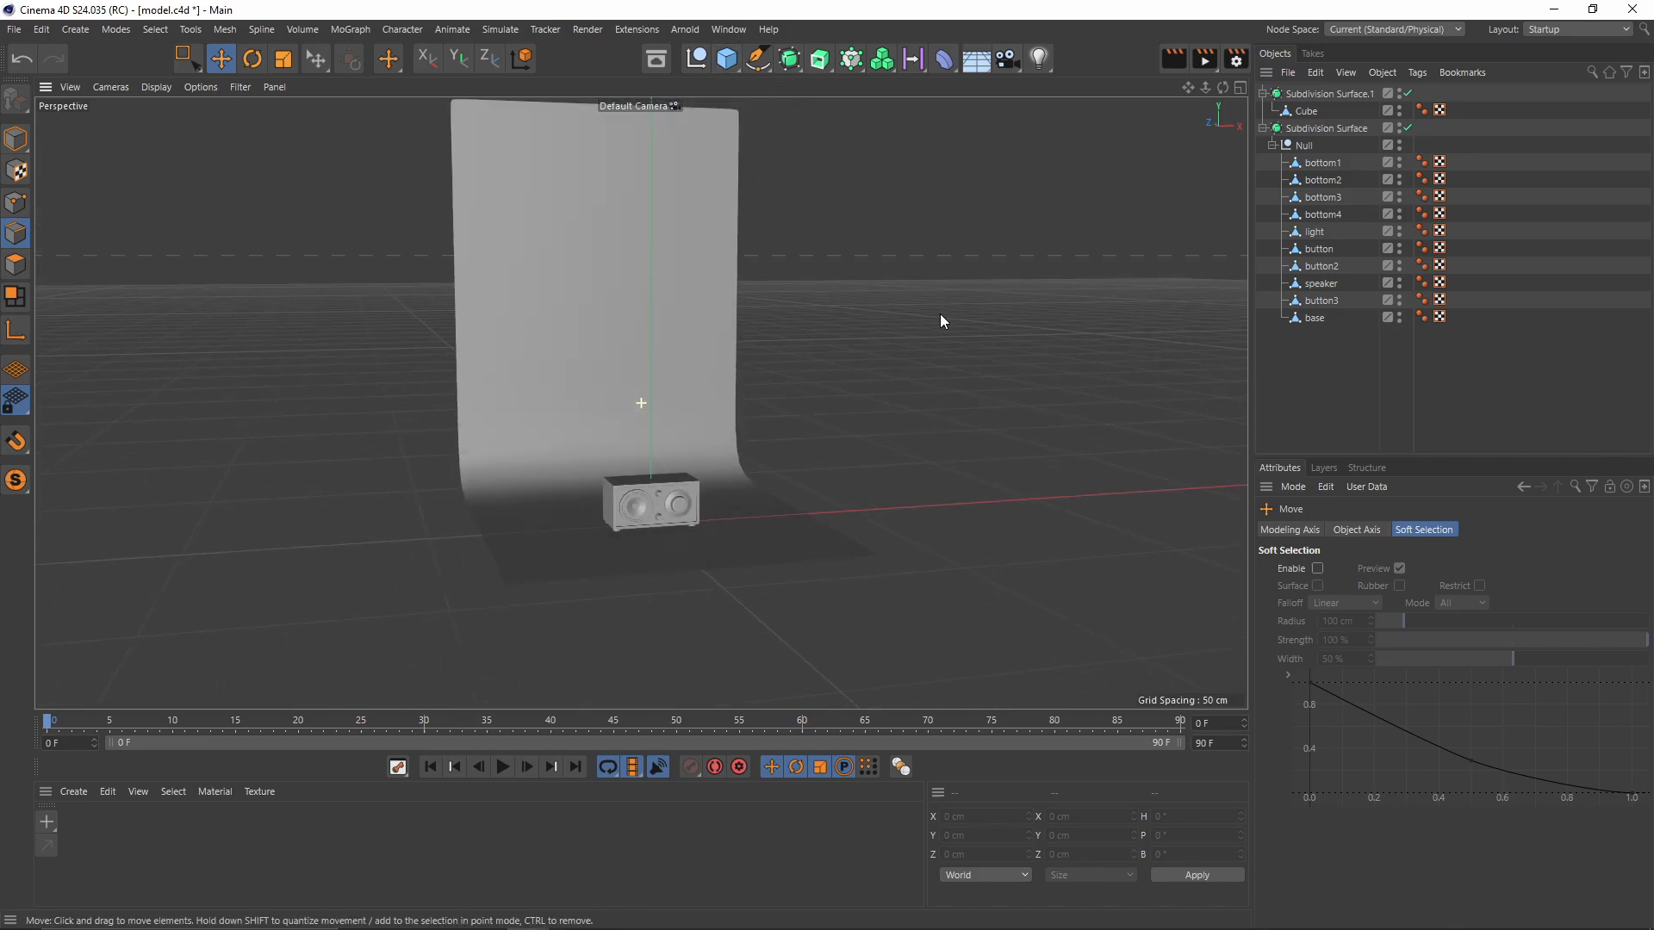
Step: Switch the renderer to Arnold Renderer in the render settings and close them
left_click(1237, 62)
left_click(1021, 105)
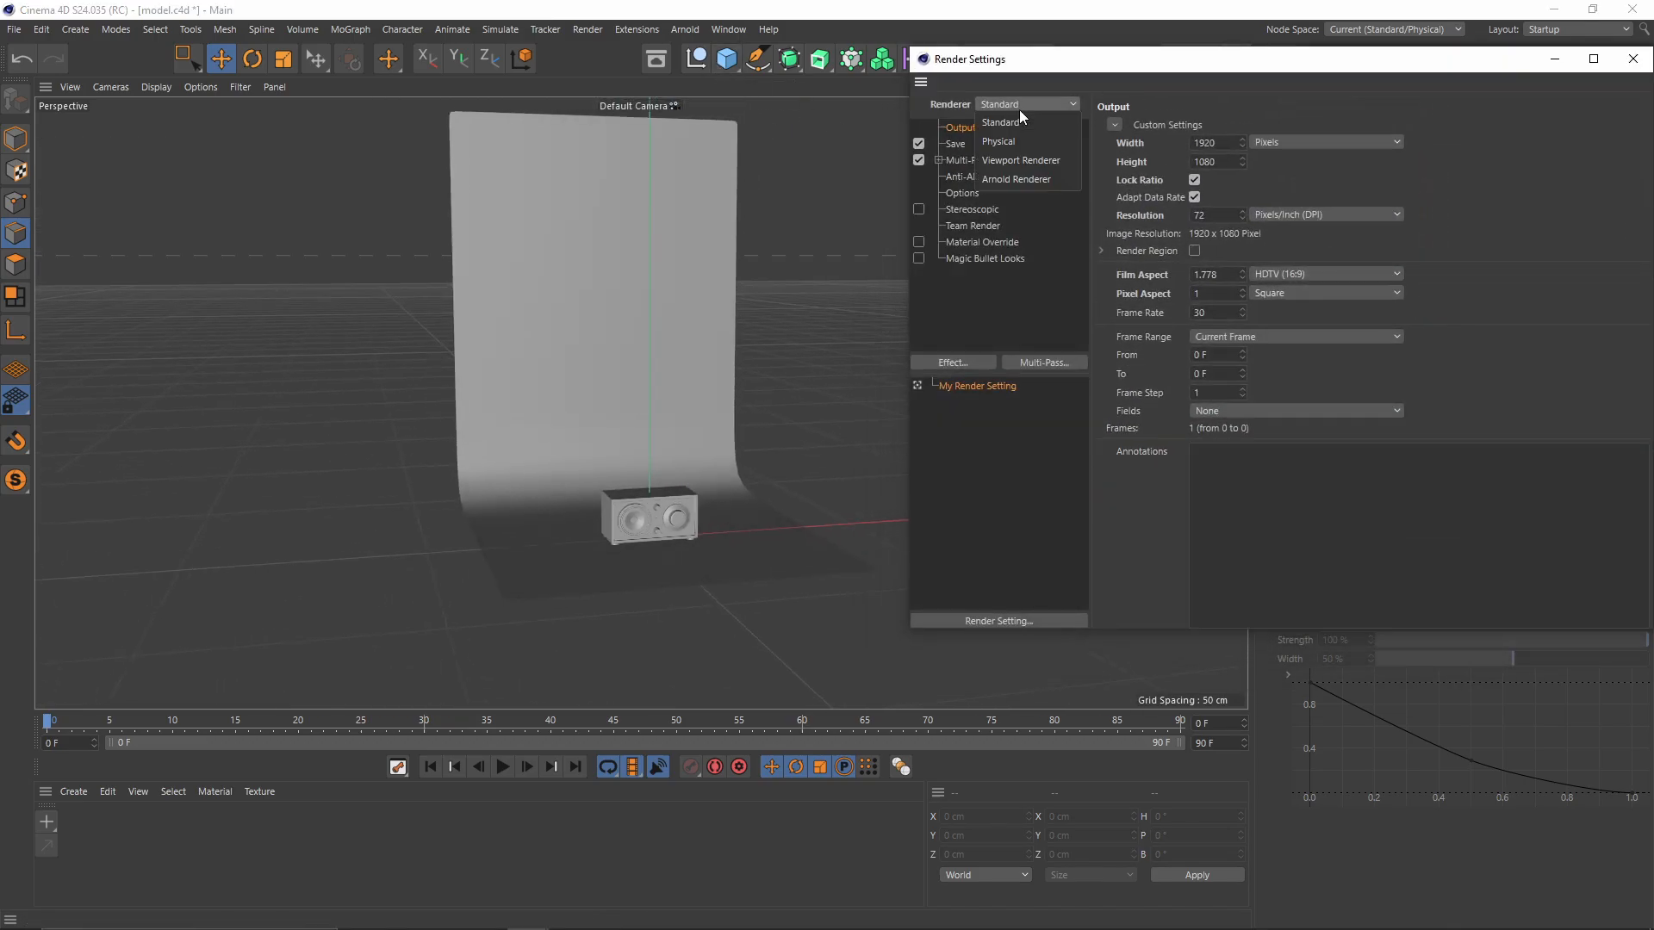
left_click(1018, 176)
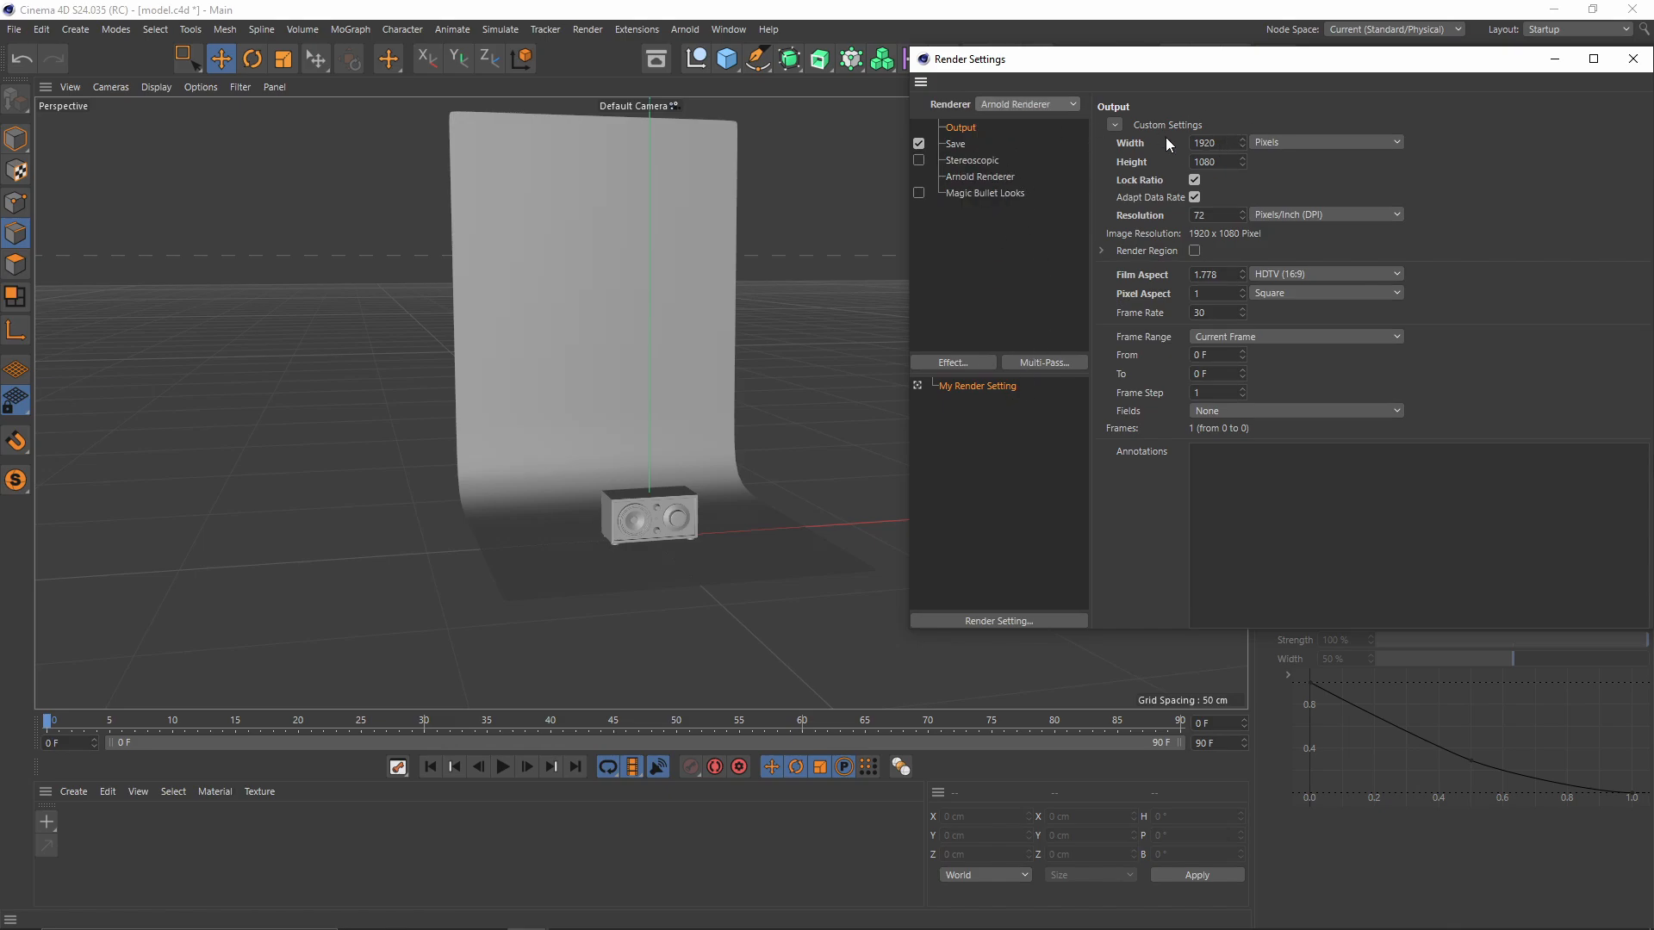
left_click(1225, 141)
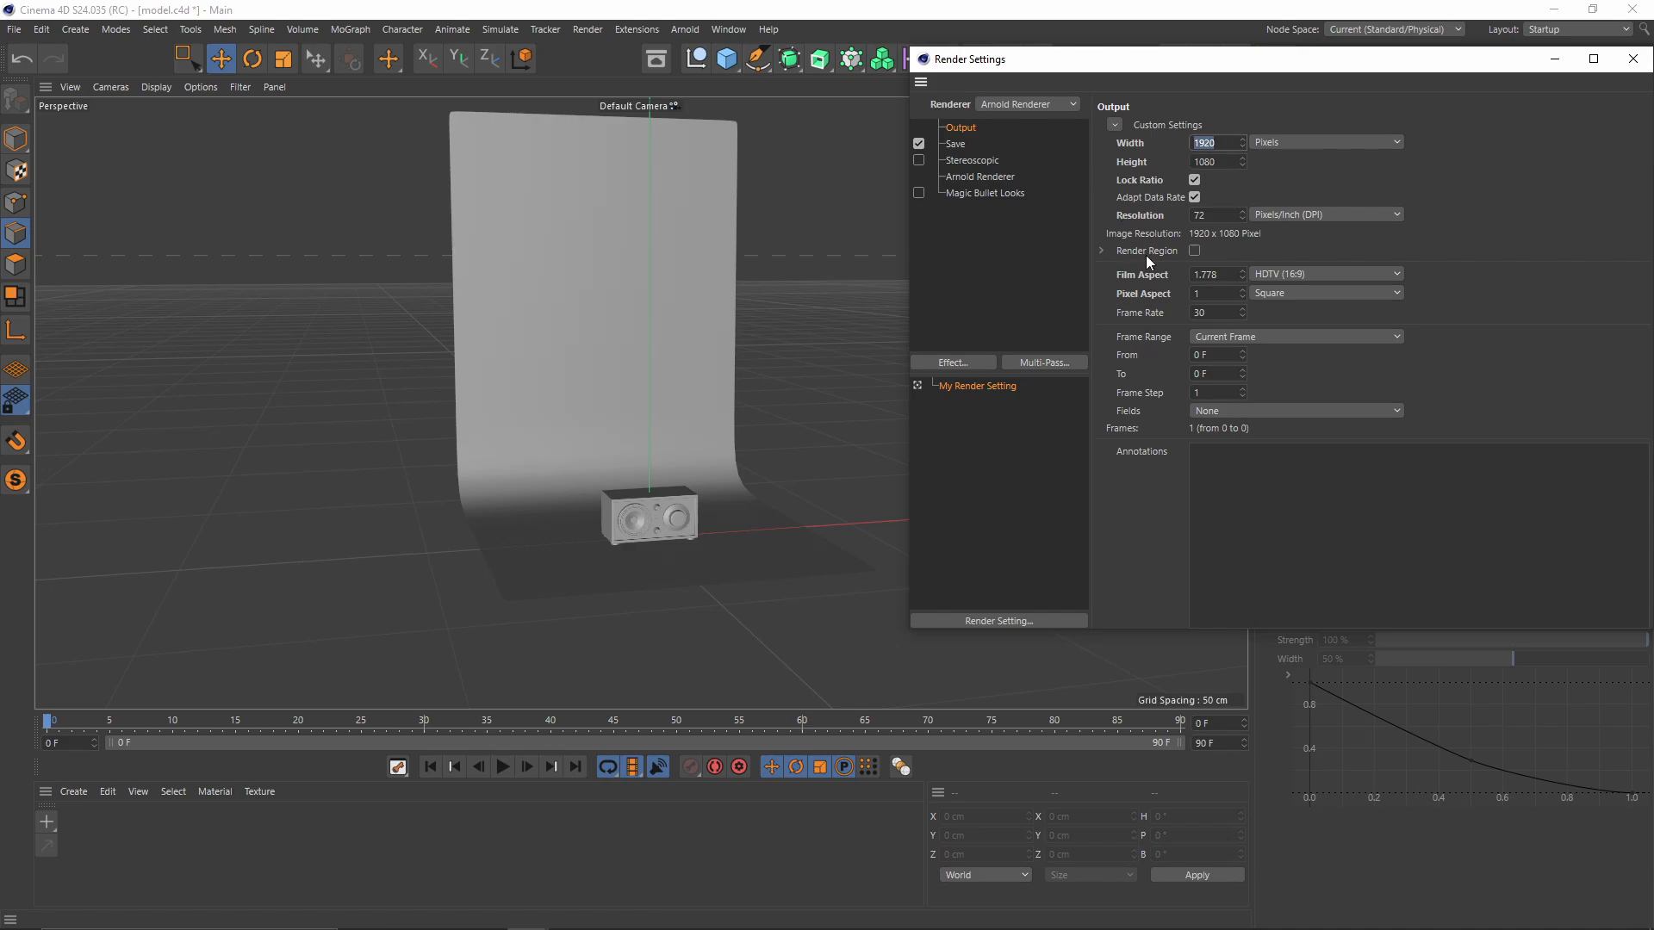
left_click_drag(1479, 66, 1438, 99)
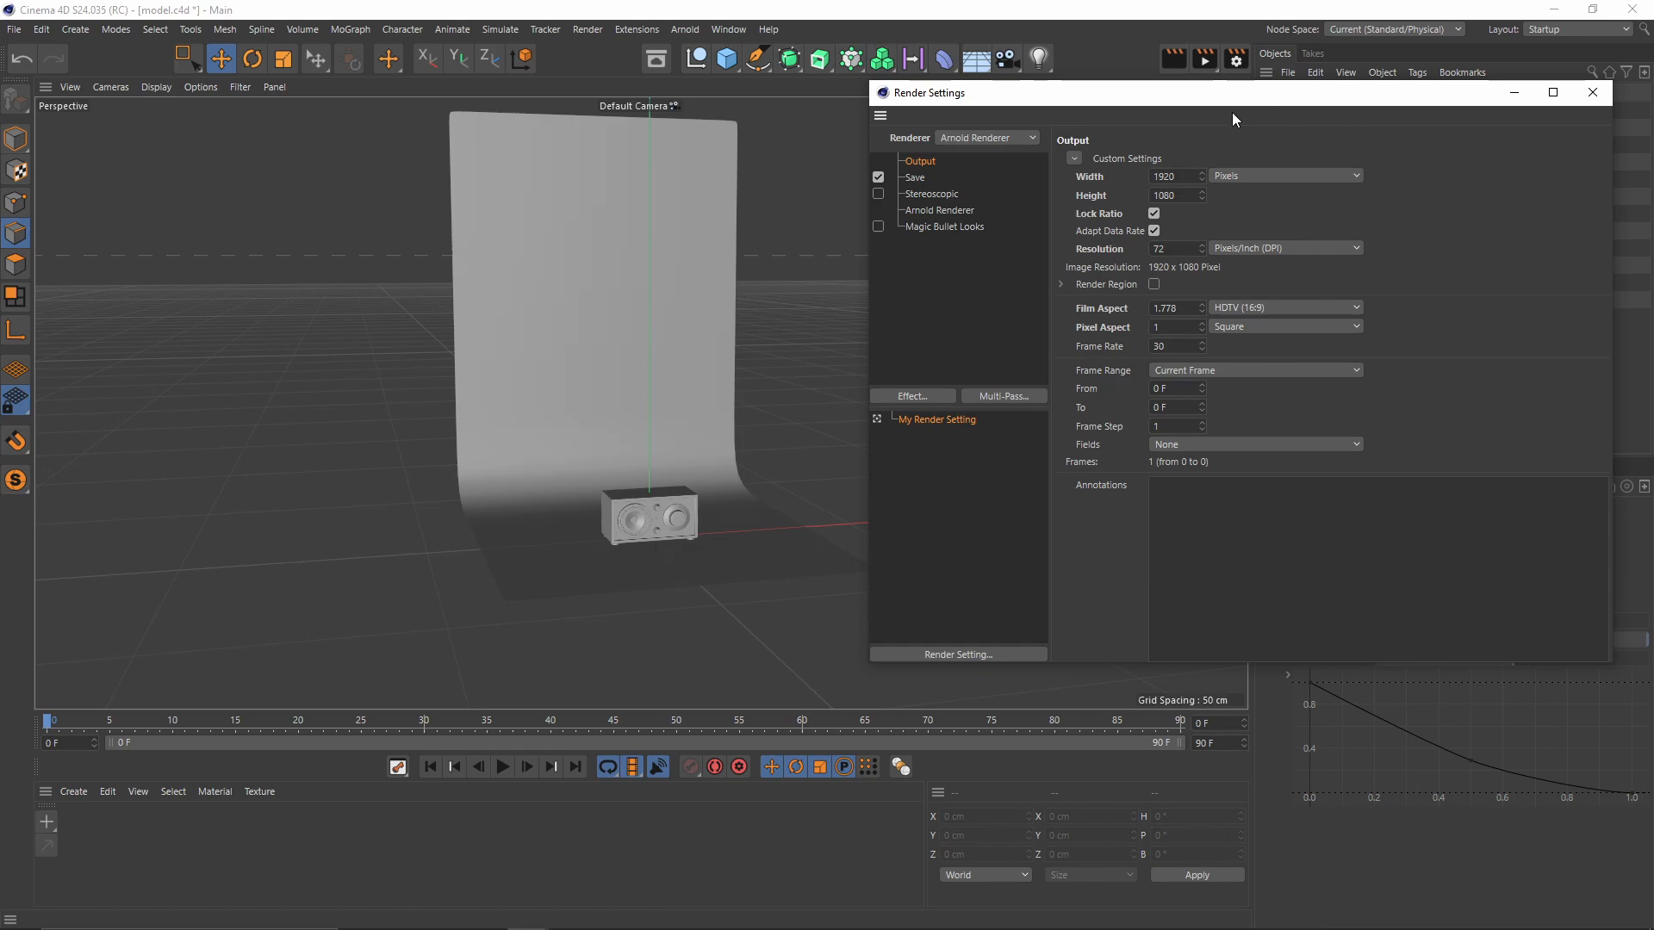
left_click_drag(1231, 119, 1240, 149)
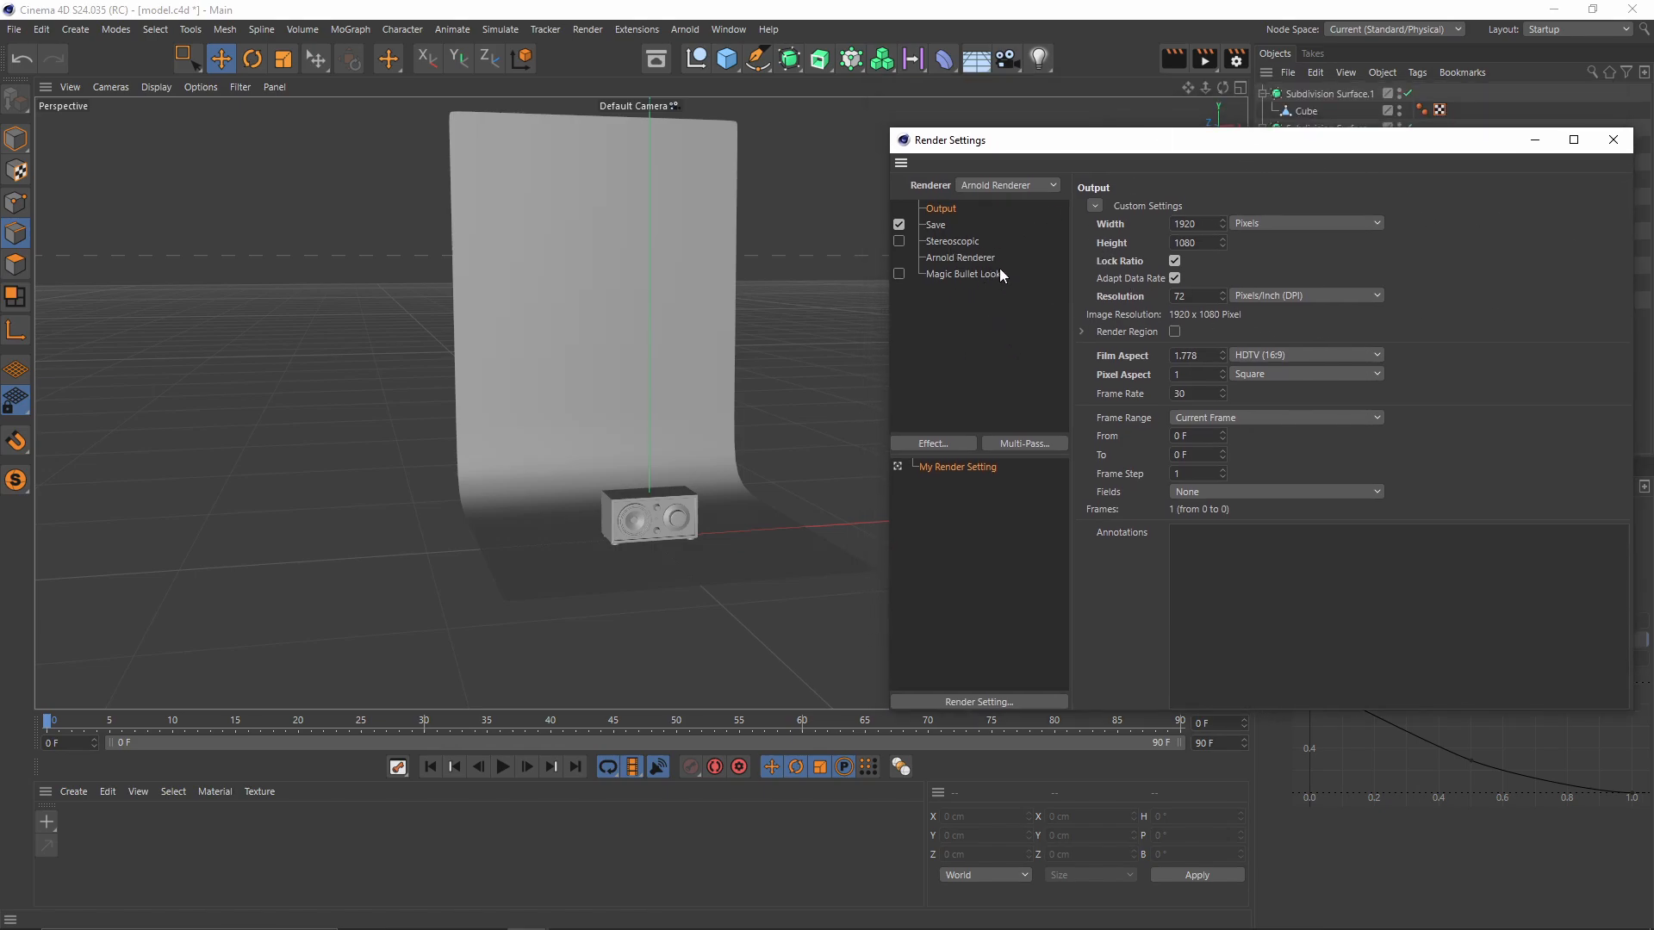
left_click(1614, 139)
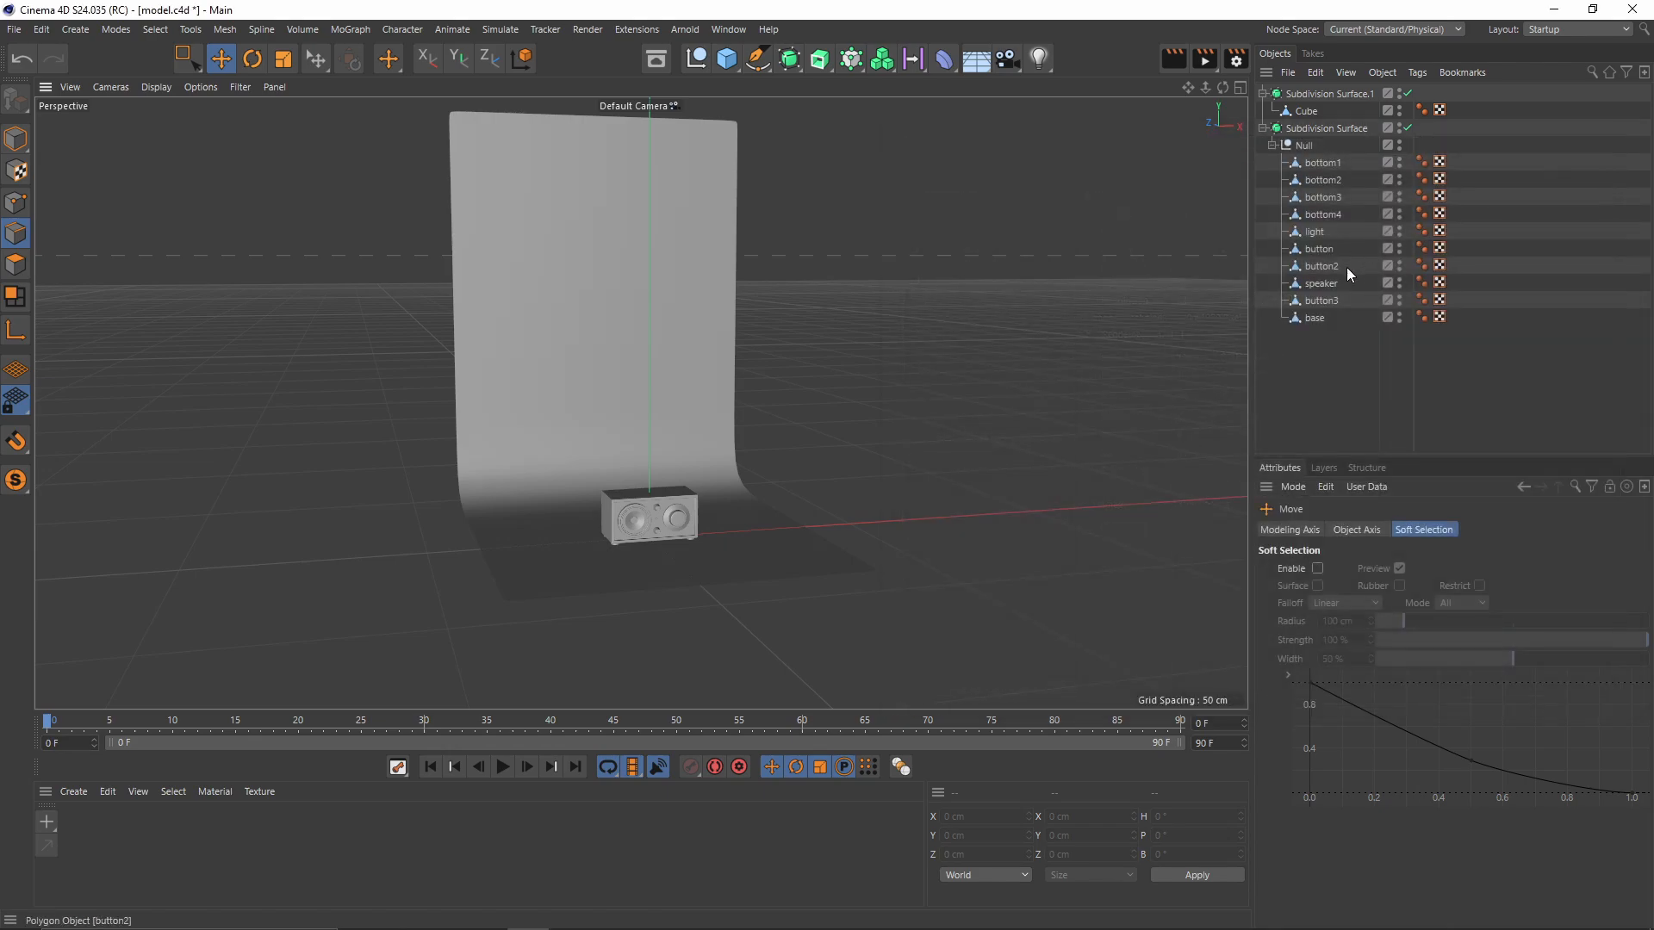
Step: Disable the backdrop's Subdivision Surface, select the wall's upper points and lower them to shorten the back wall
middle_click_drag(832, 265, 856, 280, "alt")
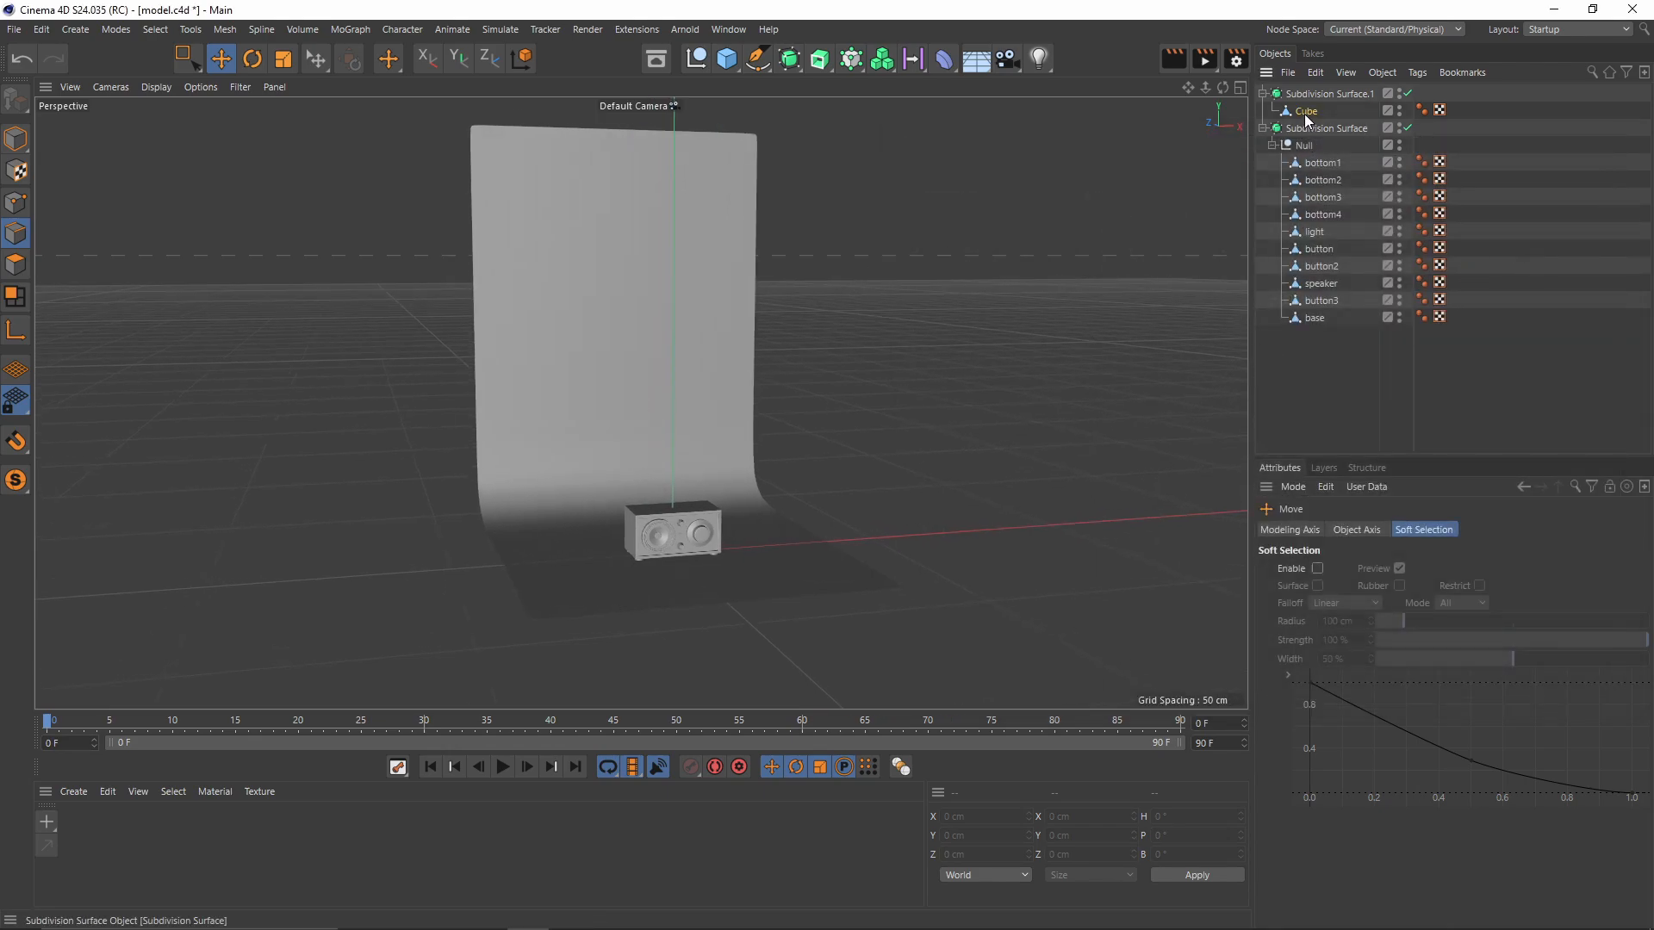
left_click(1304, 112)
middle_click_drag(471, 129, 475, 179, "alt")
left_click(16, 202)
key("q")
key("0")
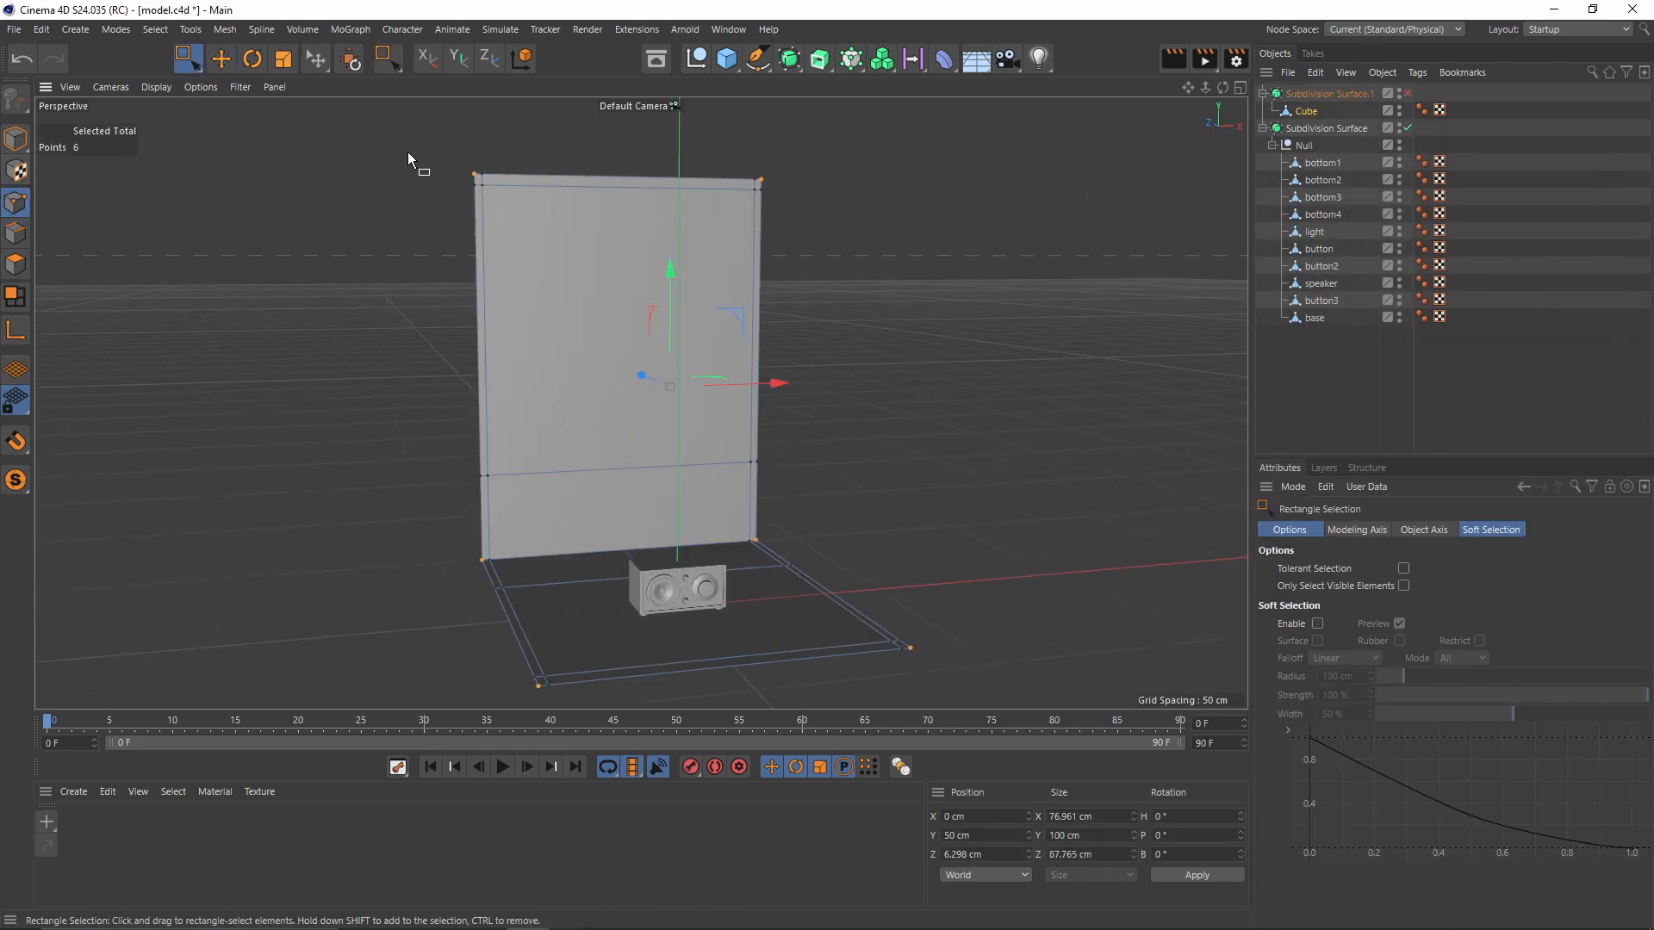
left_click_drag(413, 153, 958, 280)
left_click_drag(620, 129, 786, 307)
left_click(1476, 375)
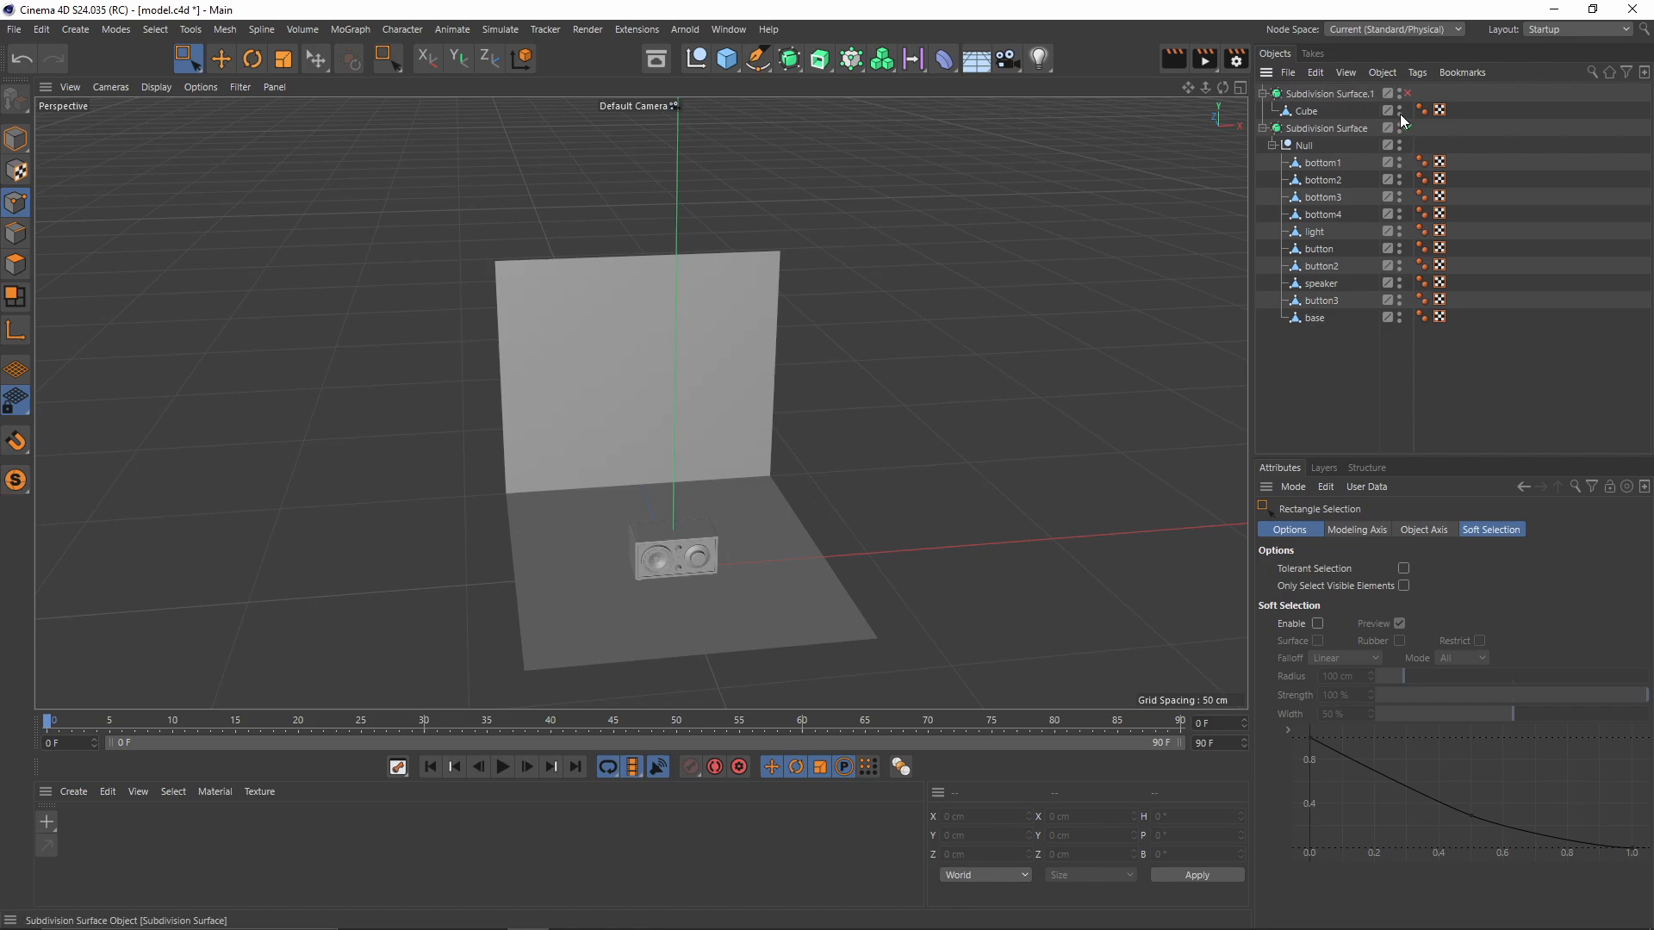
Step: Re-enable the backdrop's Subdivision Surface and add an Arnold quad_light to the scene
left_click_drag(913, 362, 788, 303, "alt")
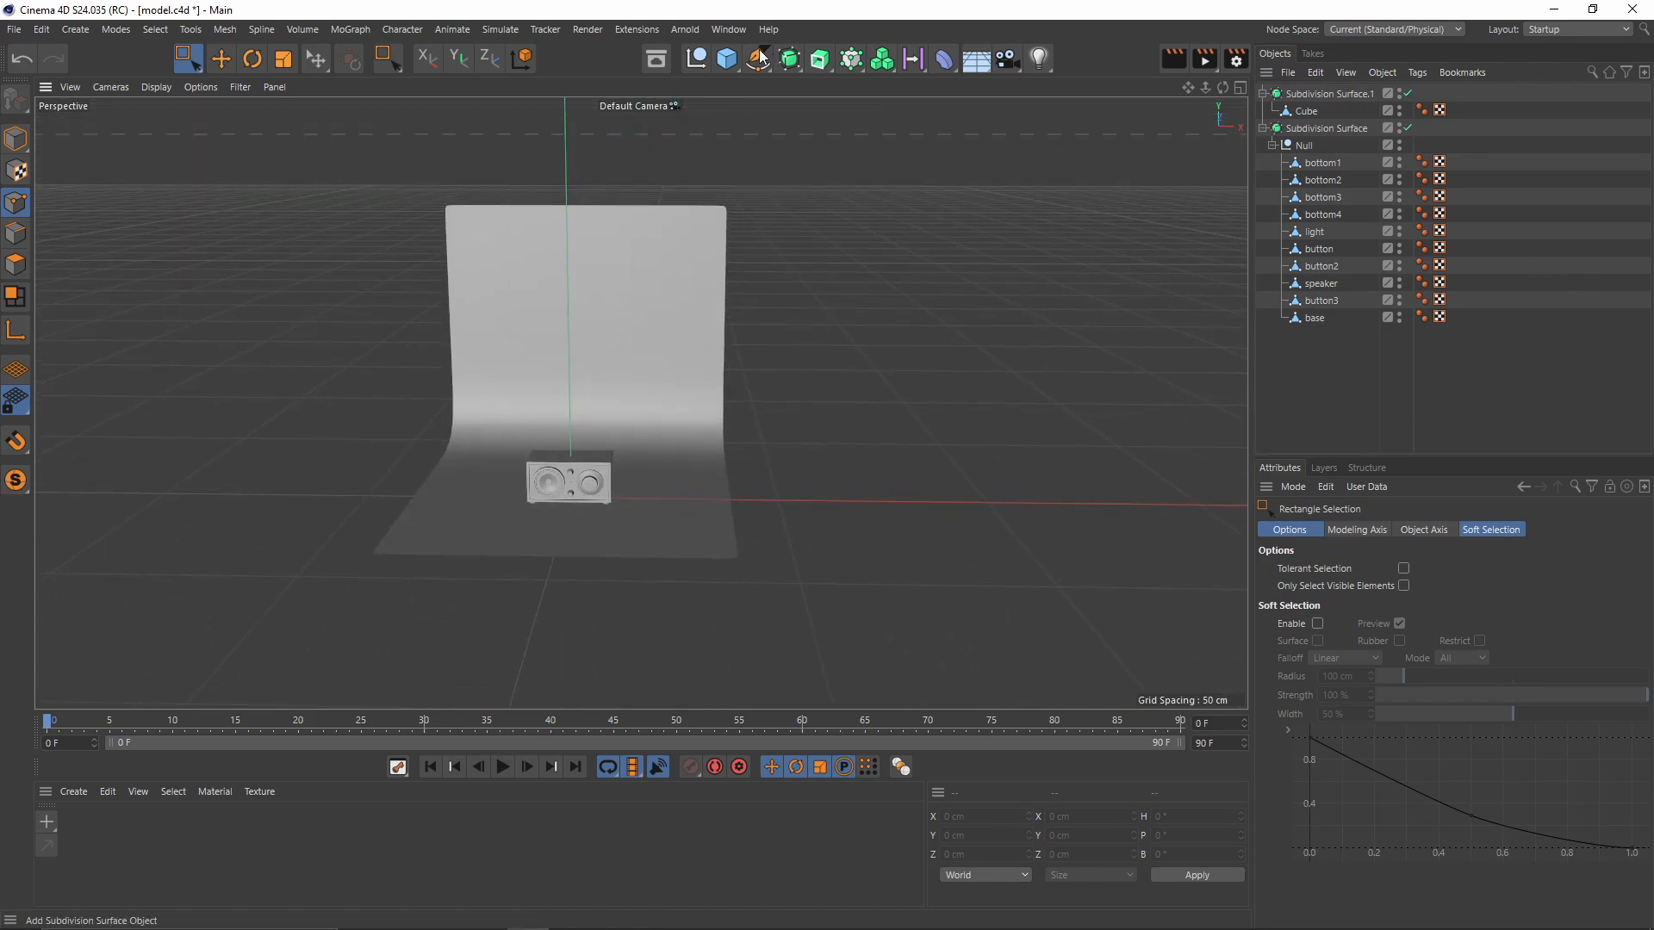
left_click(662, 30)
mouse_move(685, 30)
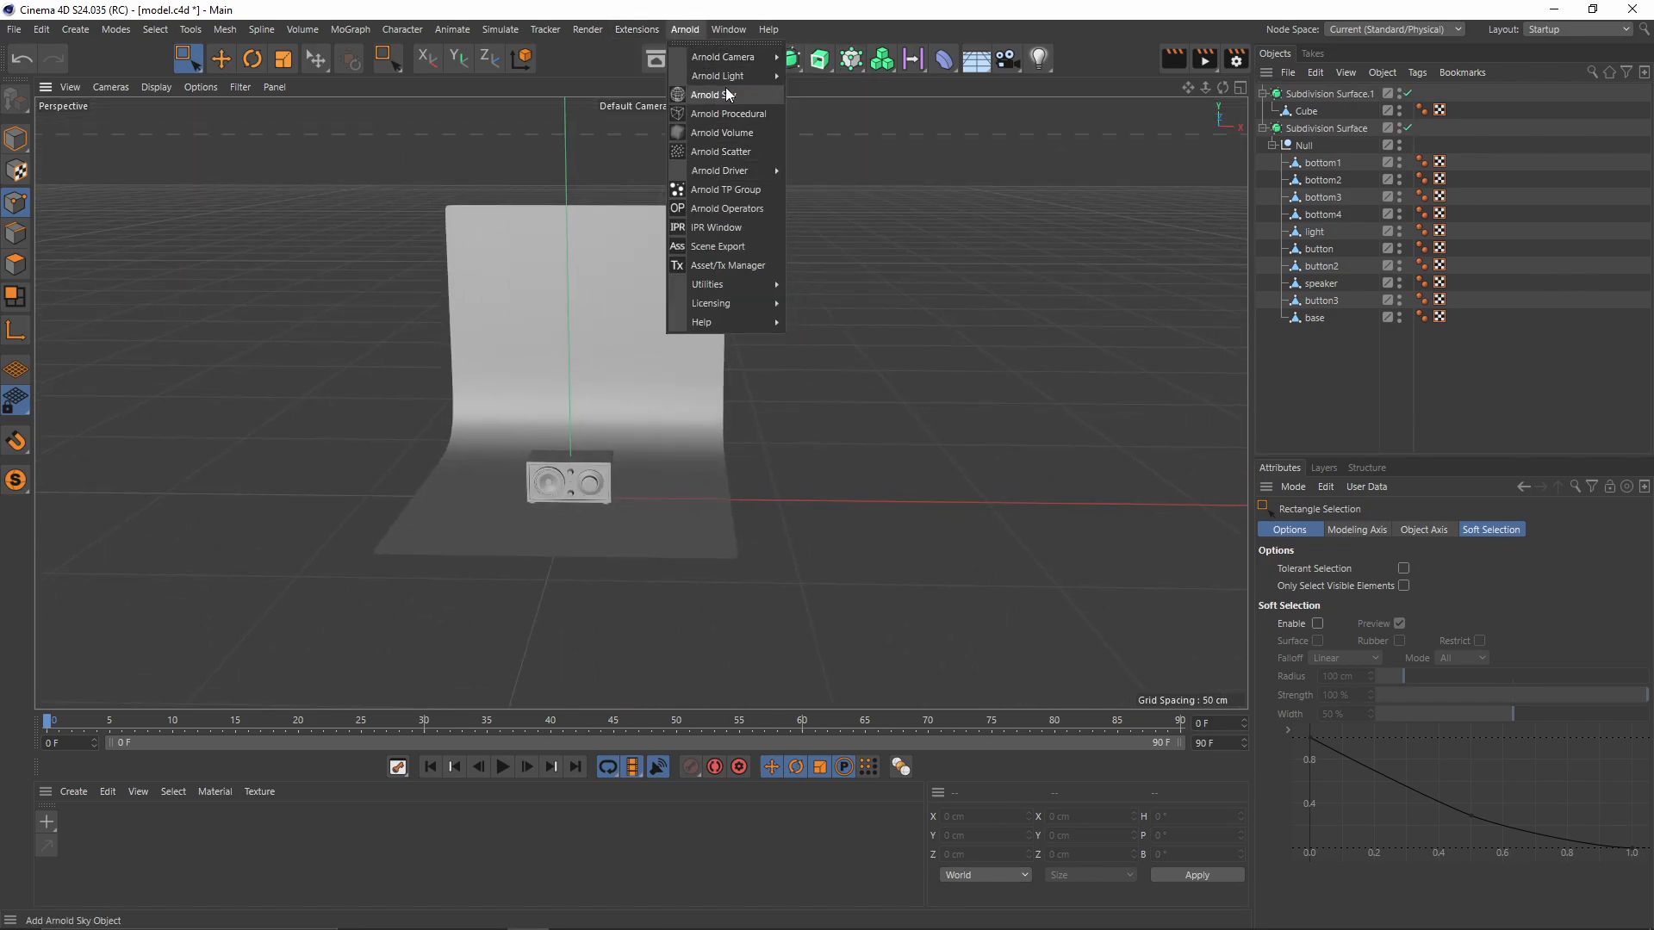
mouse_move(723, 77)
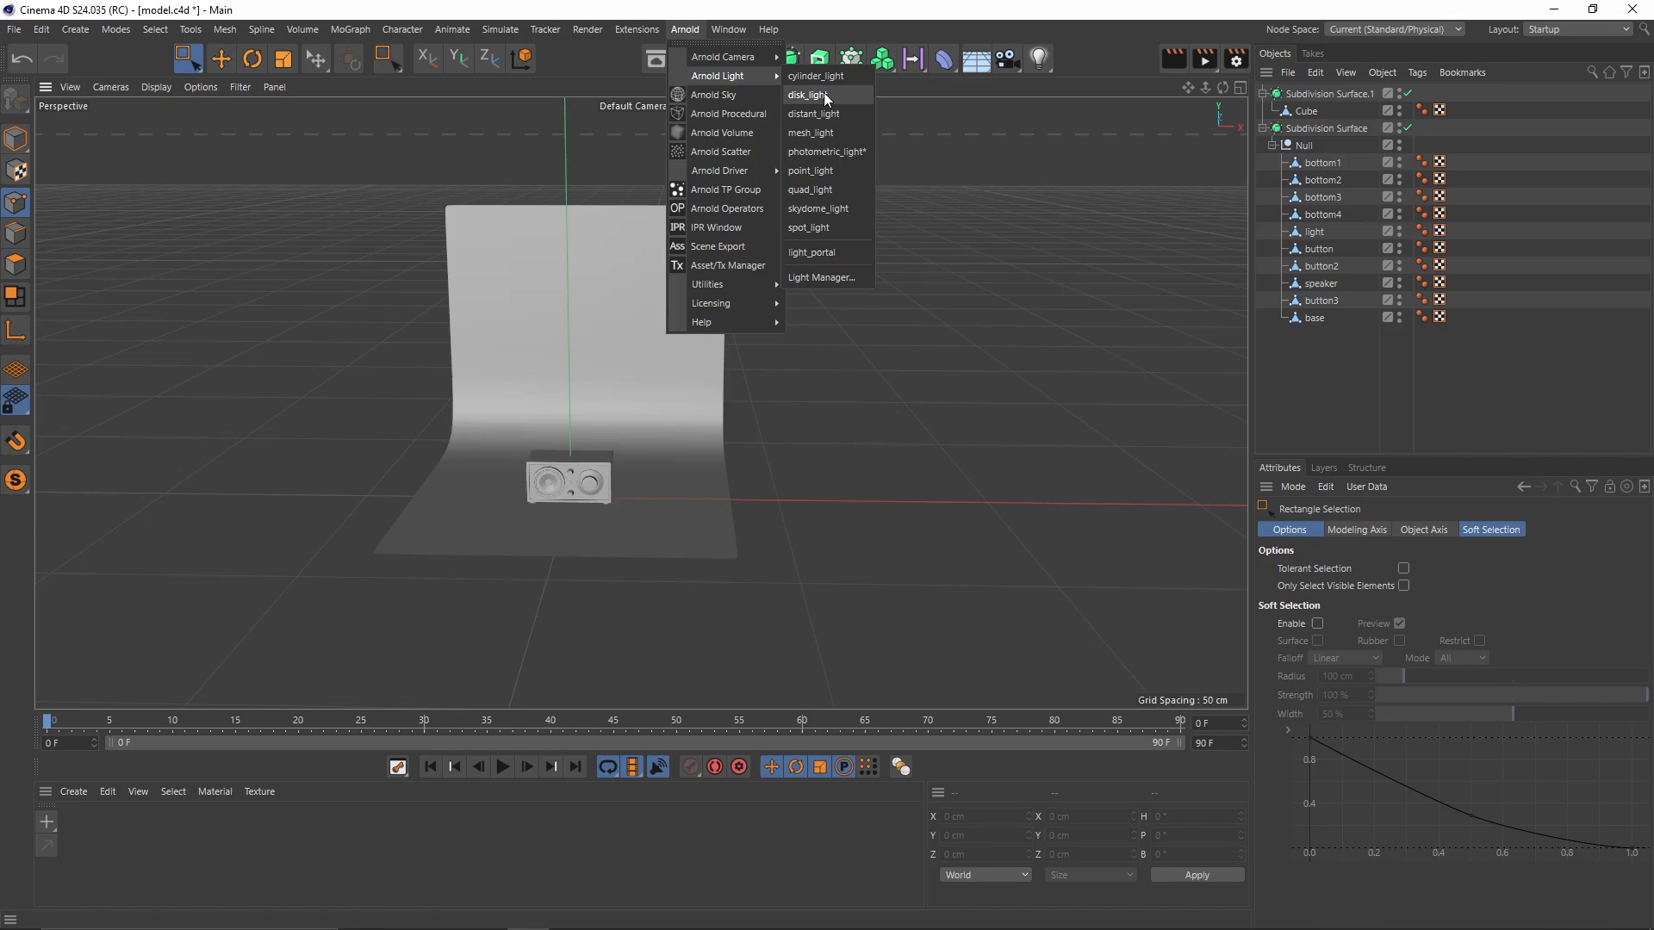
left_click(824, 200)
Step: Rotate the quad light to face the speaker from the side and move it beside the backdrop, at about X 66 cm
scroll(715, 298, "down", 5)
left_click_drag(645, 340, 716, 439, "alt")
key("r")
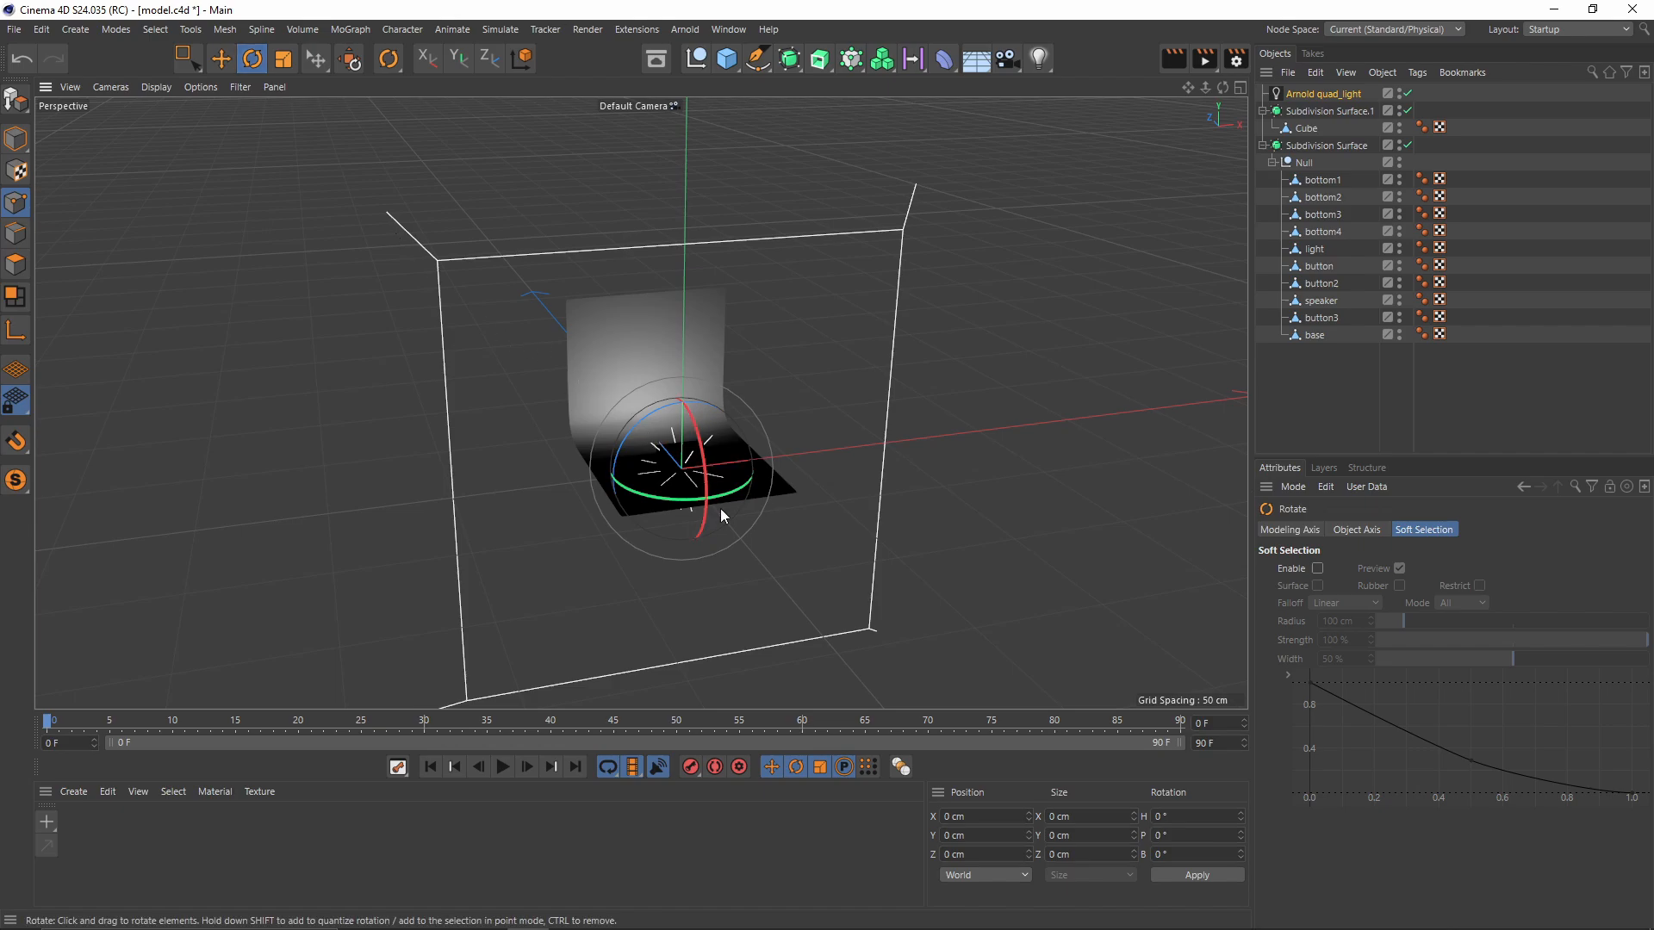
left_click_drag(677, 502, 747, 478)
key("e")
left_click_drag(617, 484, 766, 472)
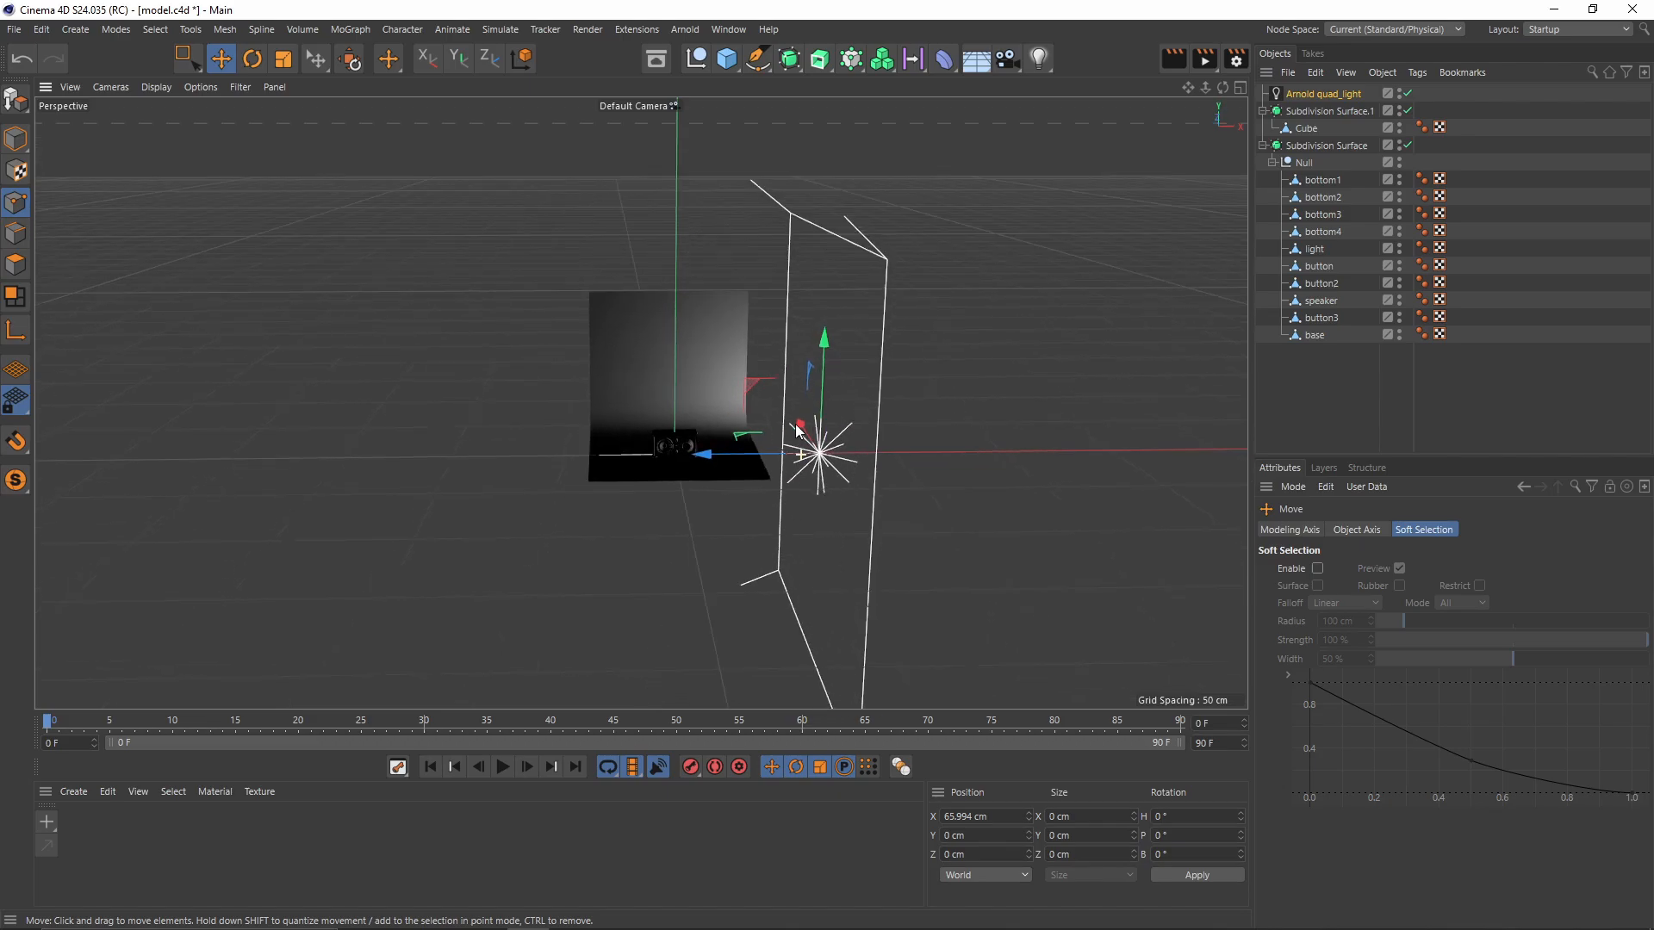
Step: Set the quad light's width and height to 100 cm
left_click(1308, 96)
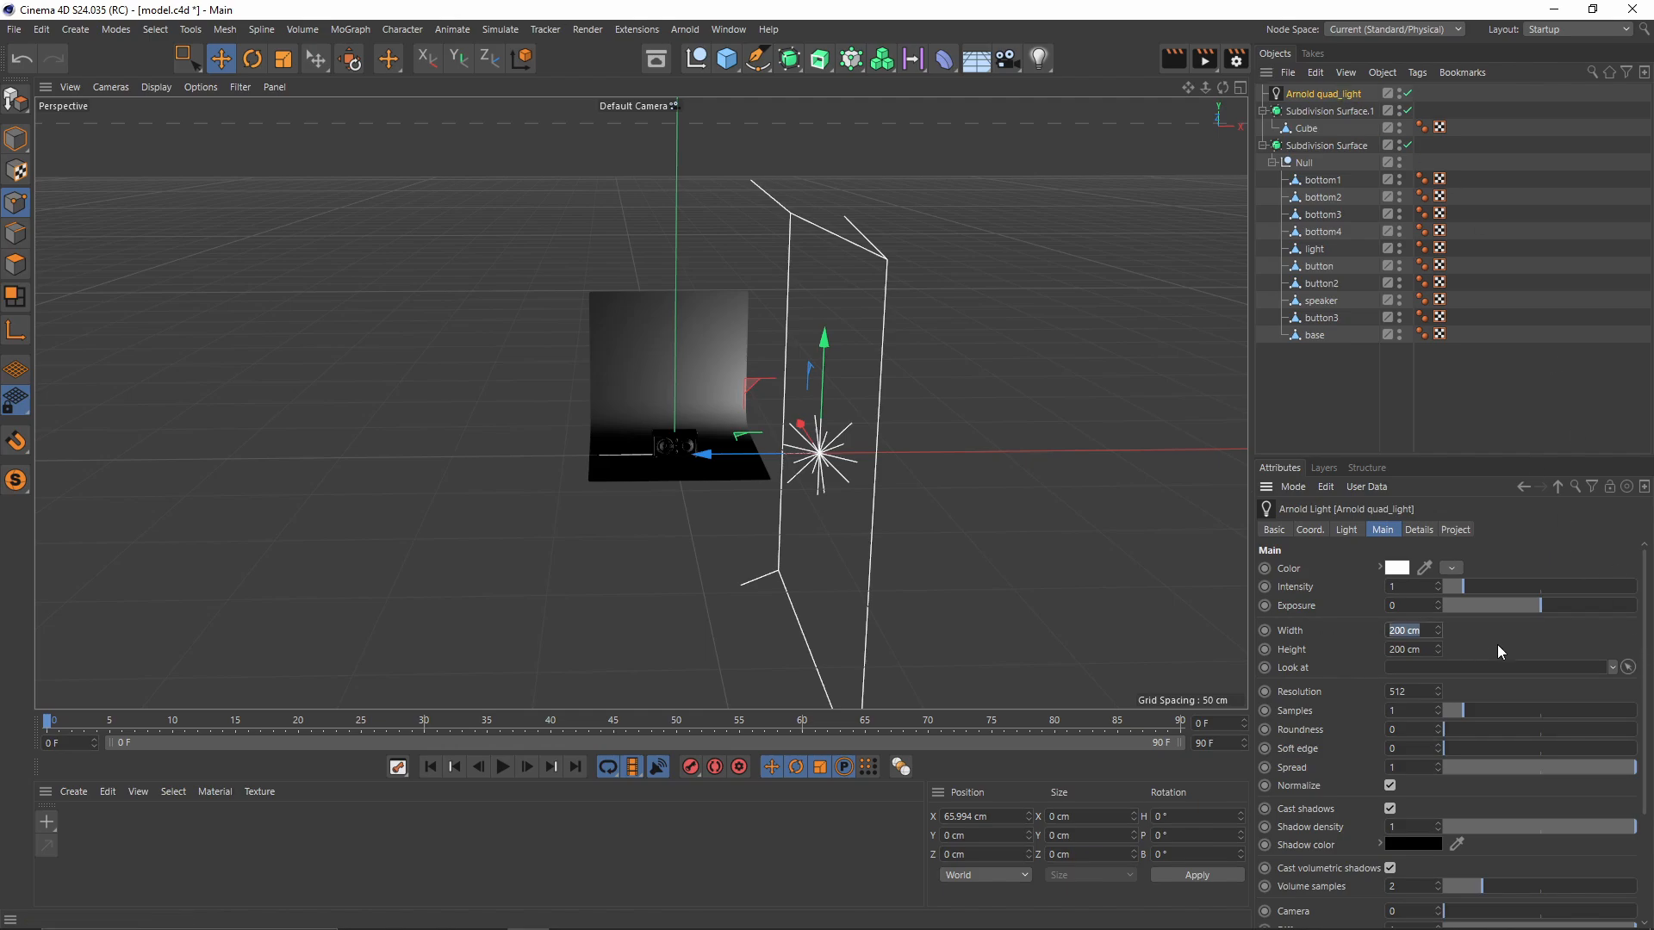
type("100")
key("Return")
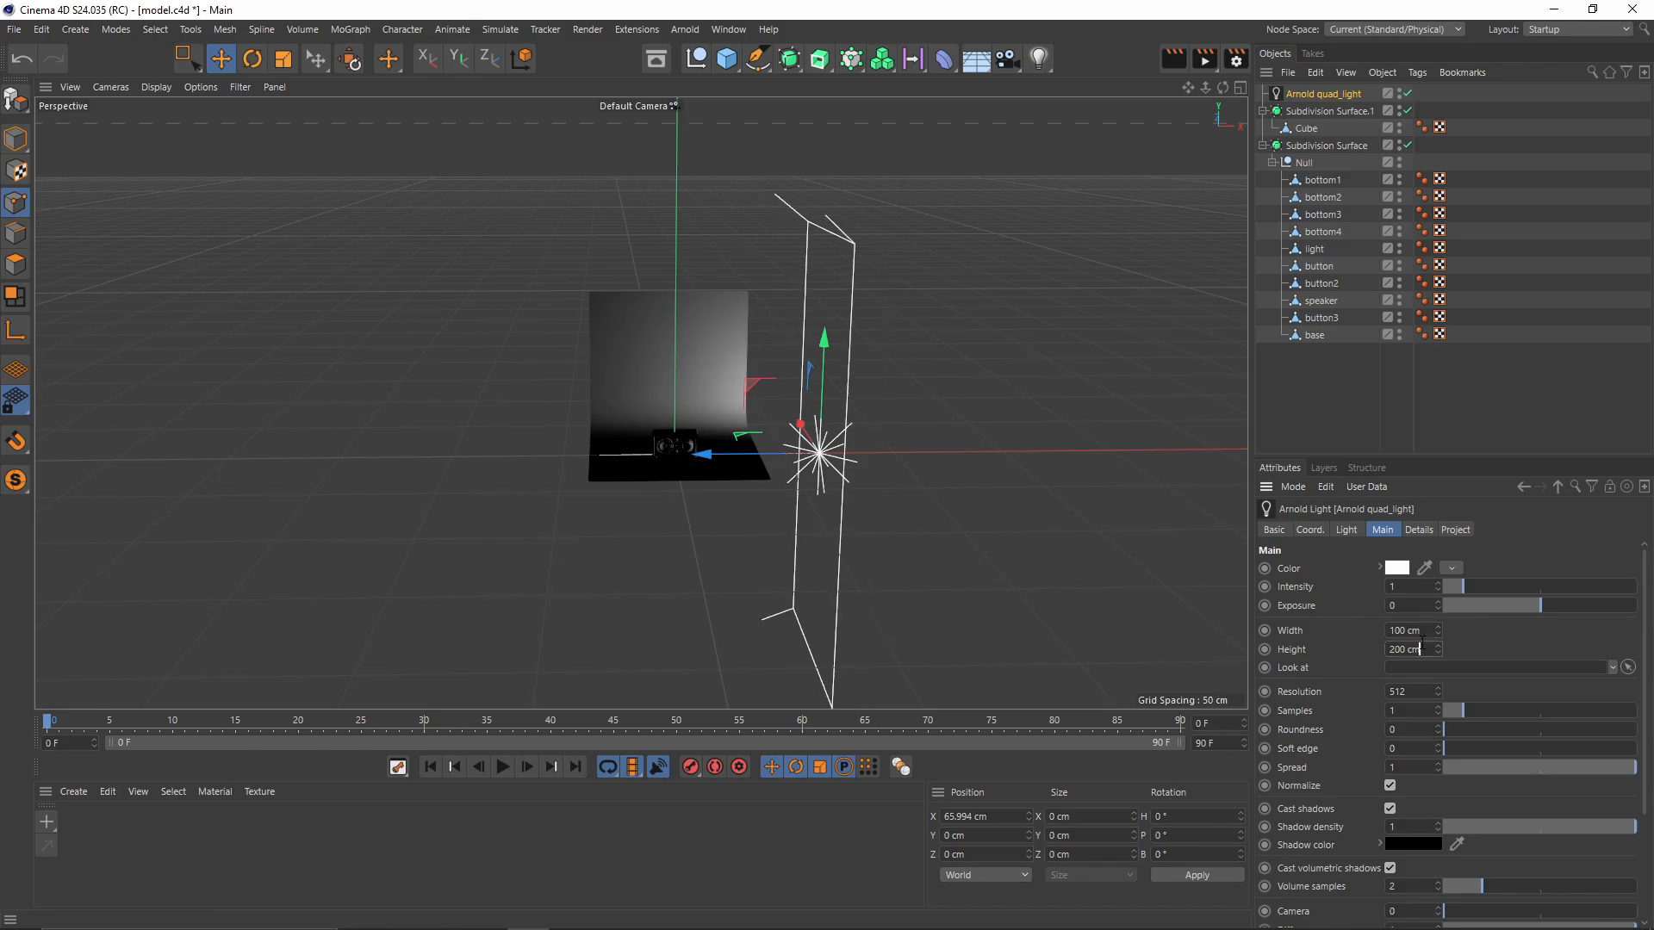
type("100")
key("Return")
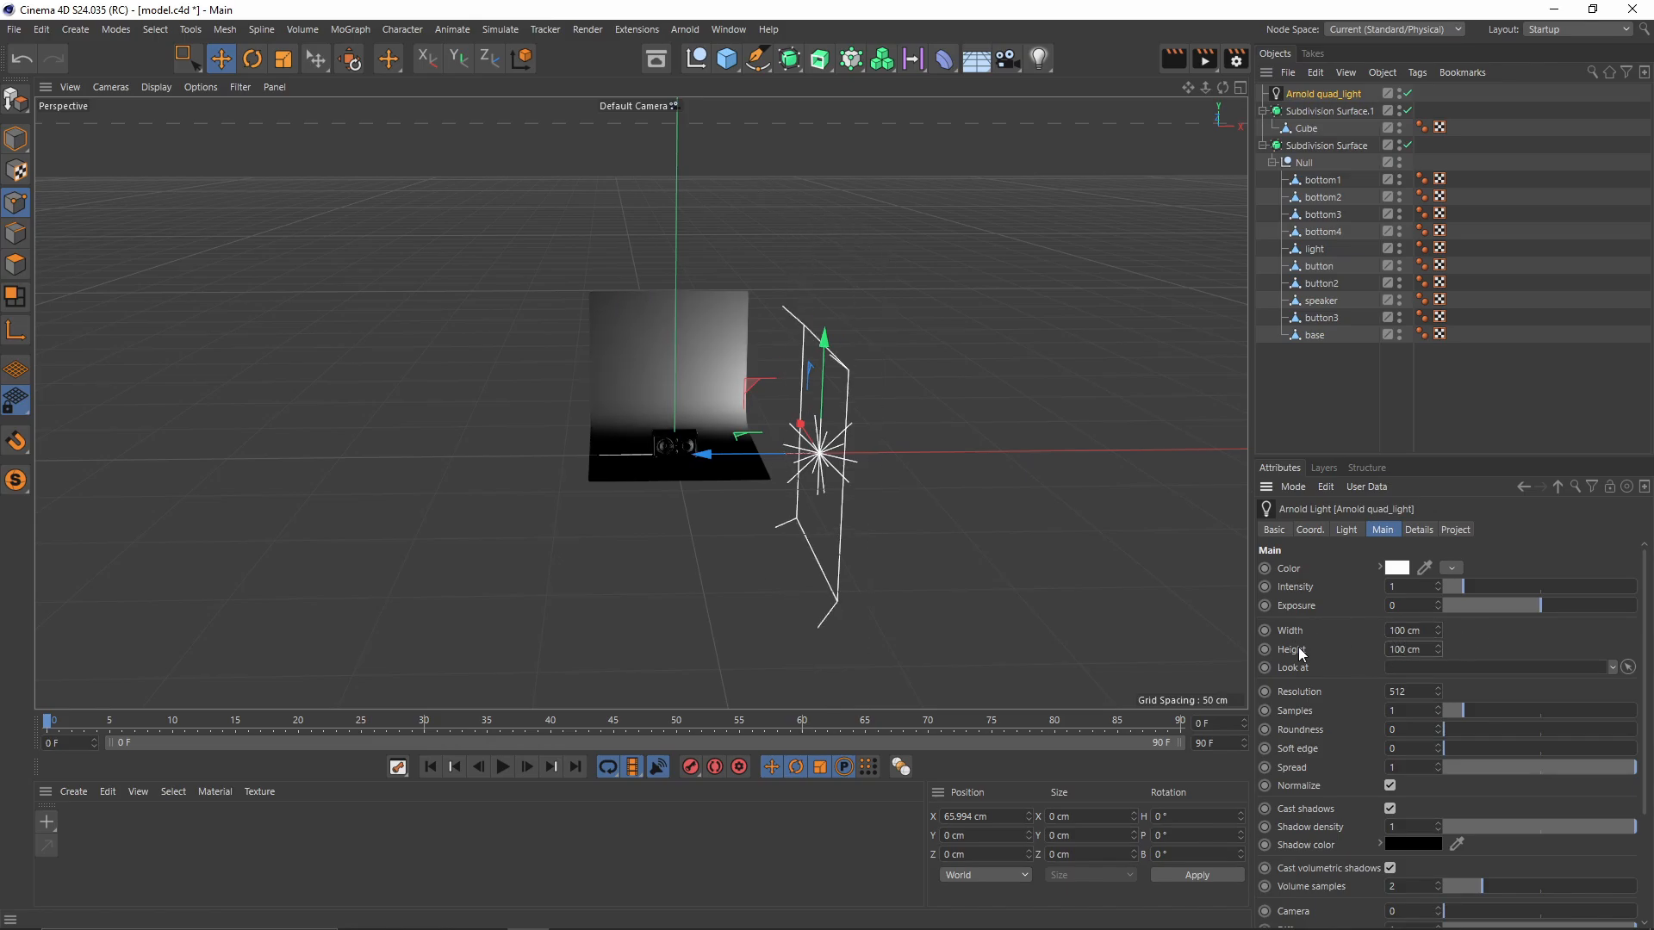
Step: In the Front view, raise the quad light and bring it closer to the backdrop, at about X 56 cm and Y 34 cm
middle_click(846, 479)
middle_click(852, 439)
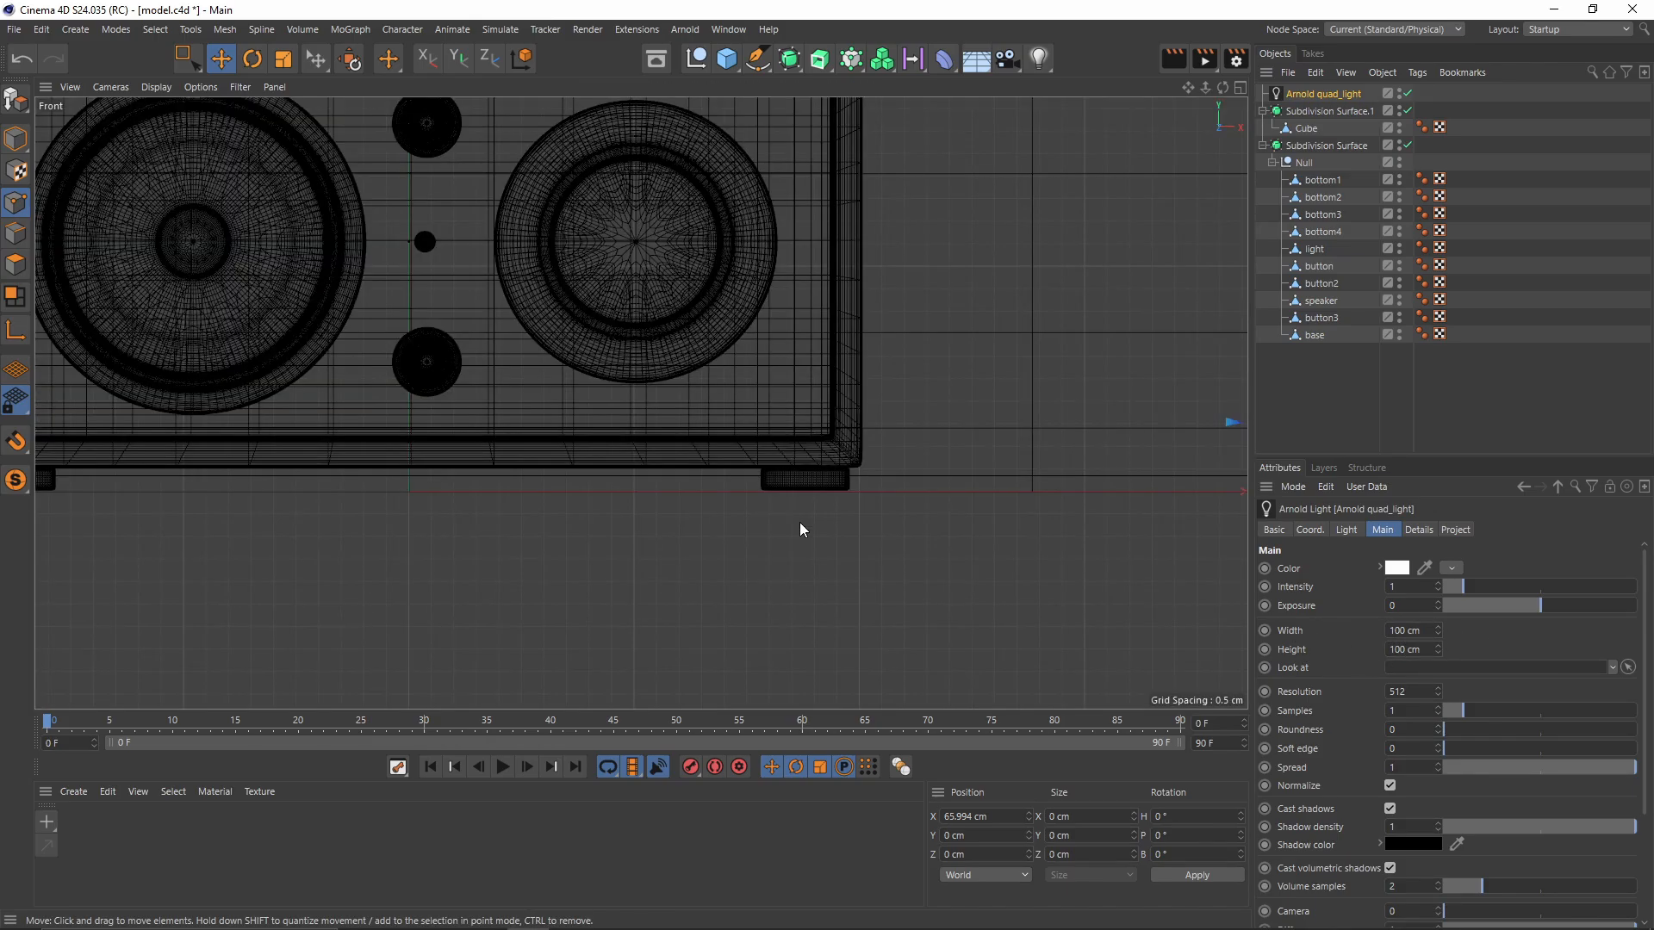
scroll(830, 494, "down", 4)
scroll(830, 494, "down", 5)
middle_click_drag(785, 503, 498, 556, "alt")
left_click_drag(725, 469, 947, 365)
middle_click(829, 329)
middle_click(524, 261)
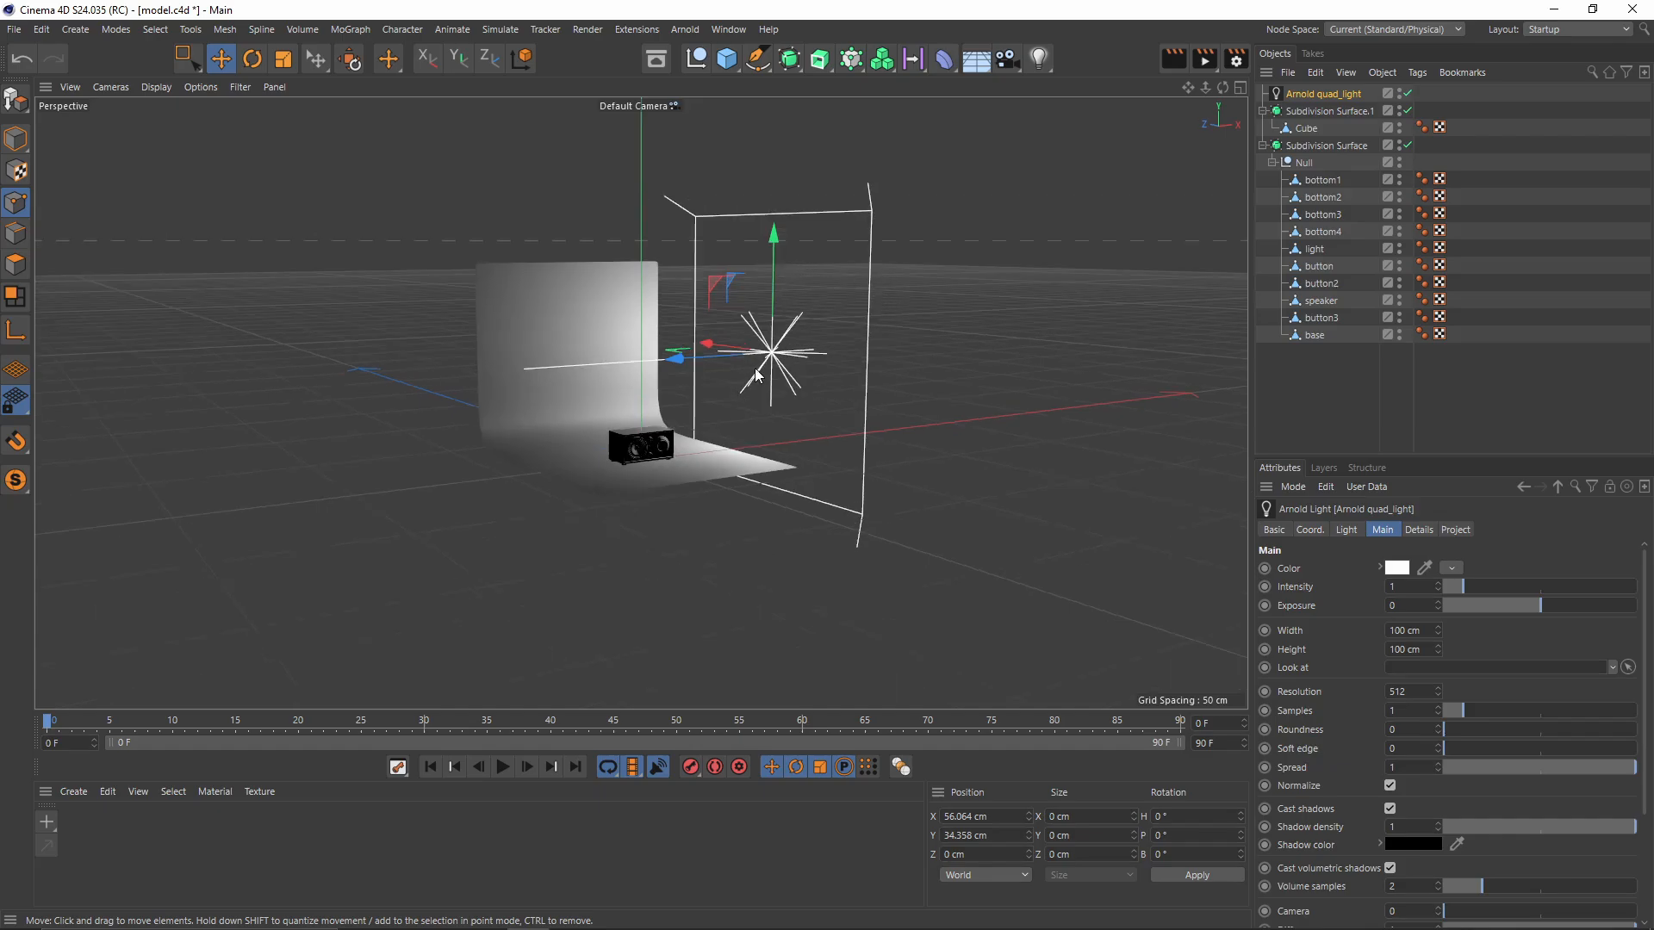
Step: Shift the quad light slightly in depth to about Z -2.4 cm
left_click_drag(754, 369, 920, 477, "alt")
left_click_drag(587, 266, 593, 270)
left_click_drag(676, 344, 517, 319, "alt")
middle_click_drag(491, 318, 638, 402, "alt")
left_click_drag(638, 402, 482, 353, "alt")
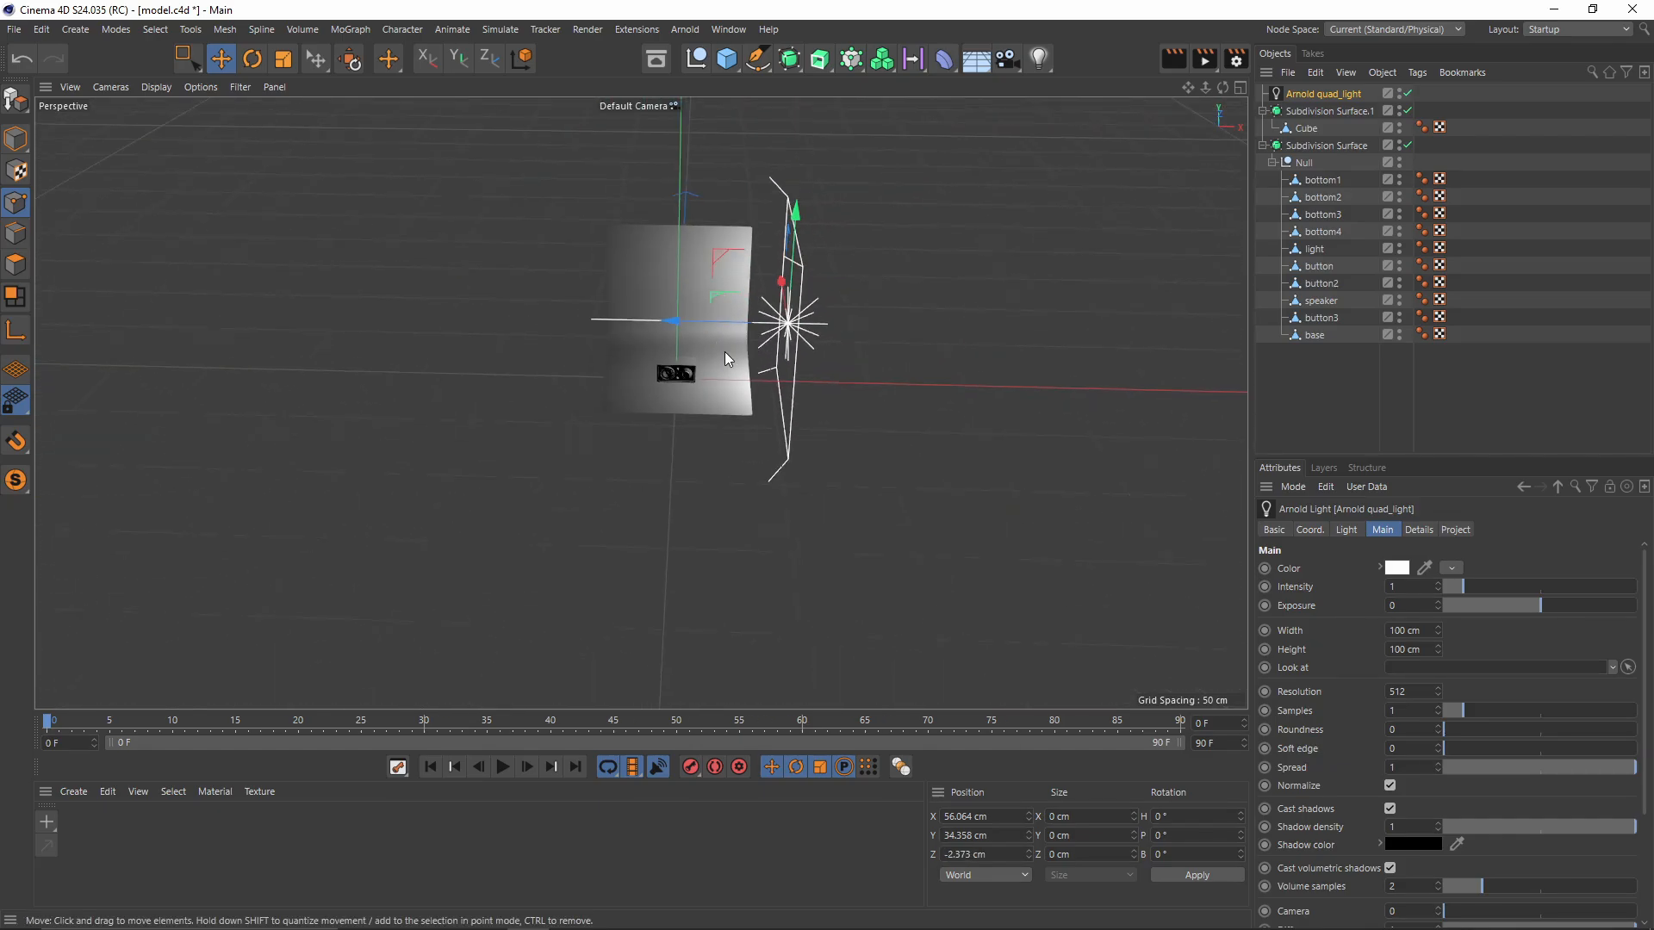
left_click_drag(725, 352, 762, 370, "alt")
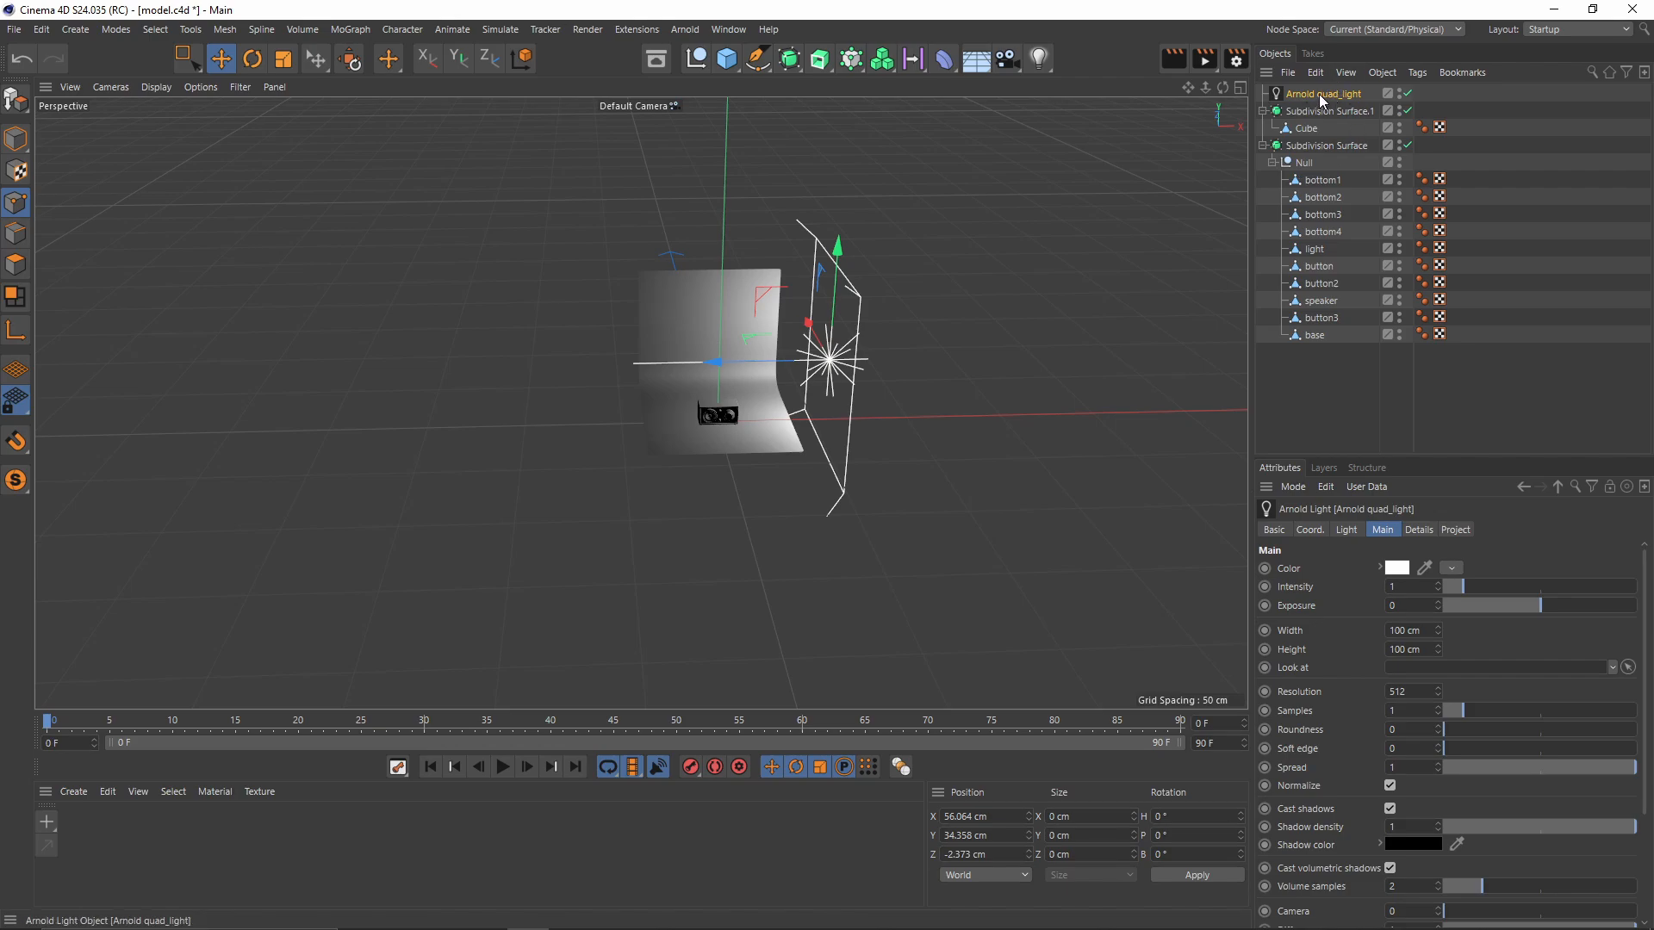
Step: Duplicate the quad light, move the copy to the backdrop's opposite side at about X -52 cm and turn it toward the speaker
left_click_drag(1325, 95, 1325, 97, "ctrl")
left_click_drag(741, 355, 518, 375)
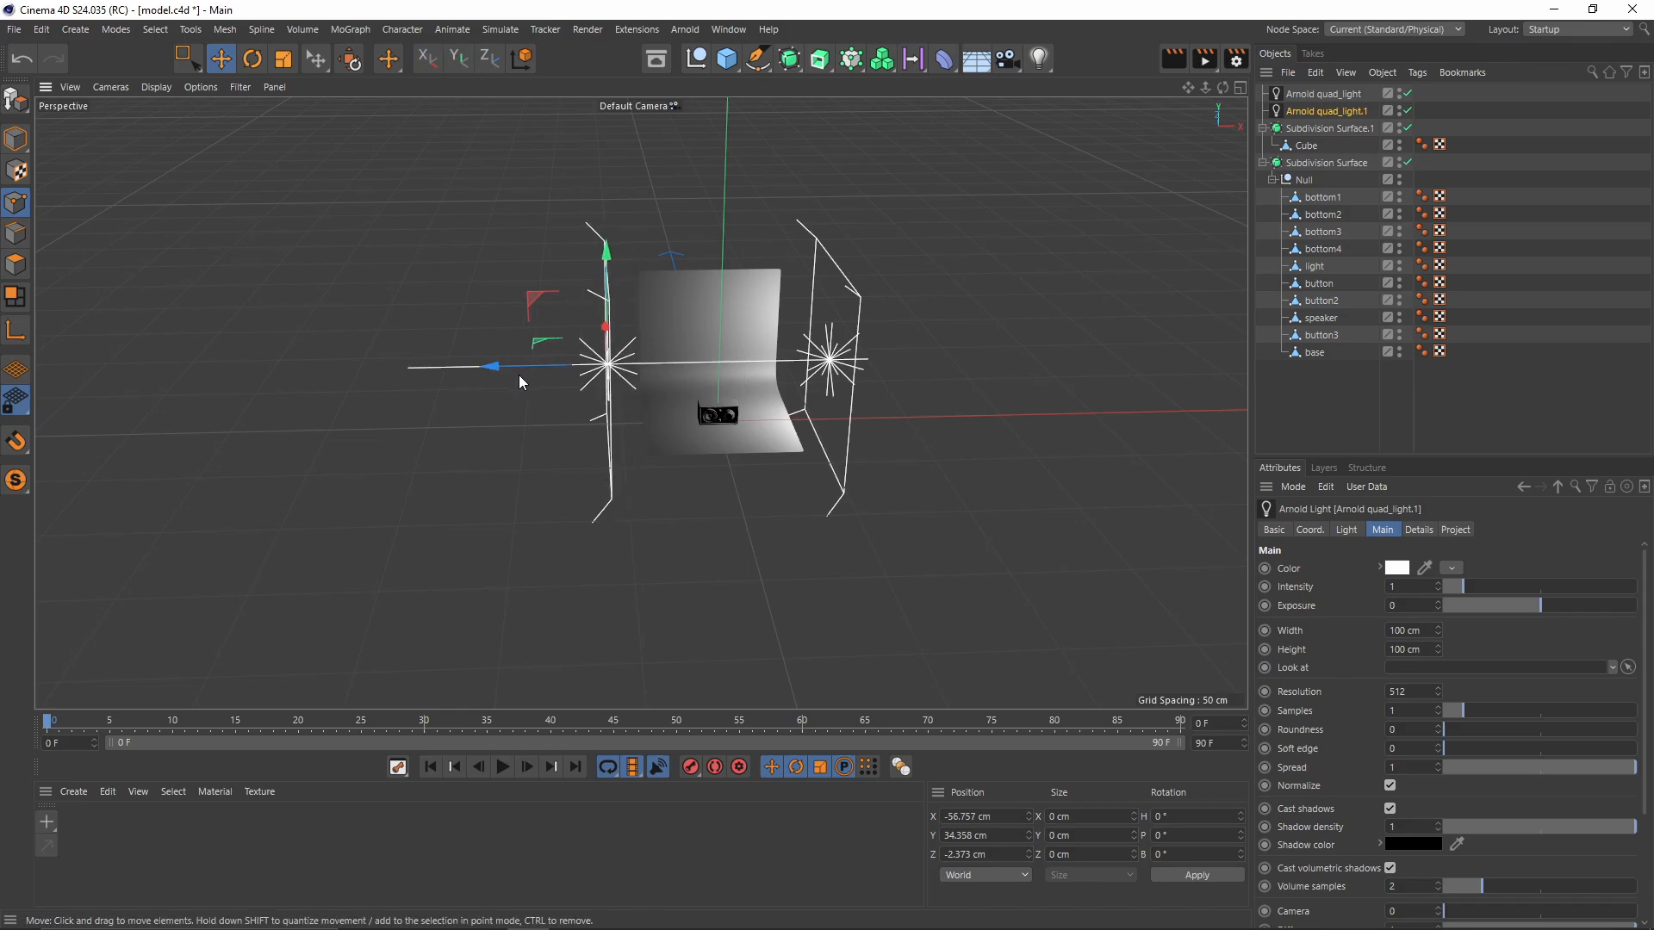
key("r")
left_click_drag(670, 389, 510, 298, "alt")
key("e")
left_click_drag(603, 319, 721, 367, "alt")
Step: Duplicate the second quad light, raise the copy to about Y 131 cm and rotate it to point straight down
left_click_drag(673, 417, 634, 147, "alt")
left_click_drag(700, 200, 693, 303, "alt")
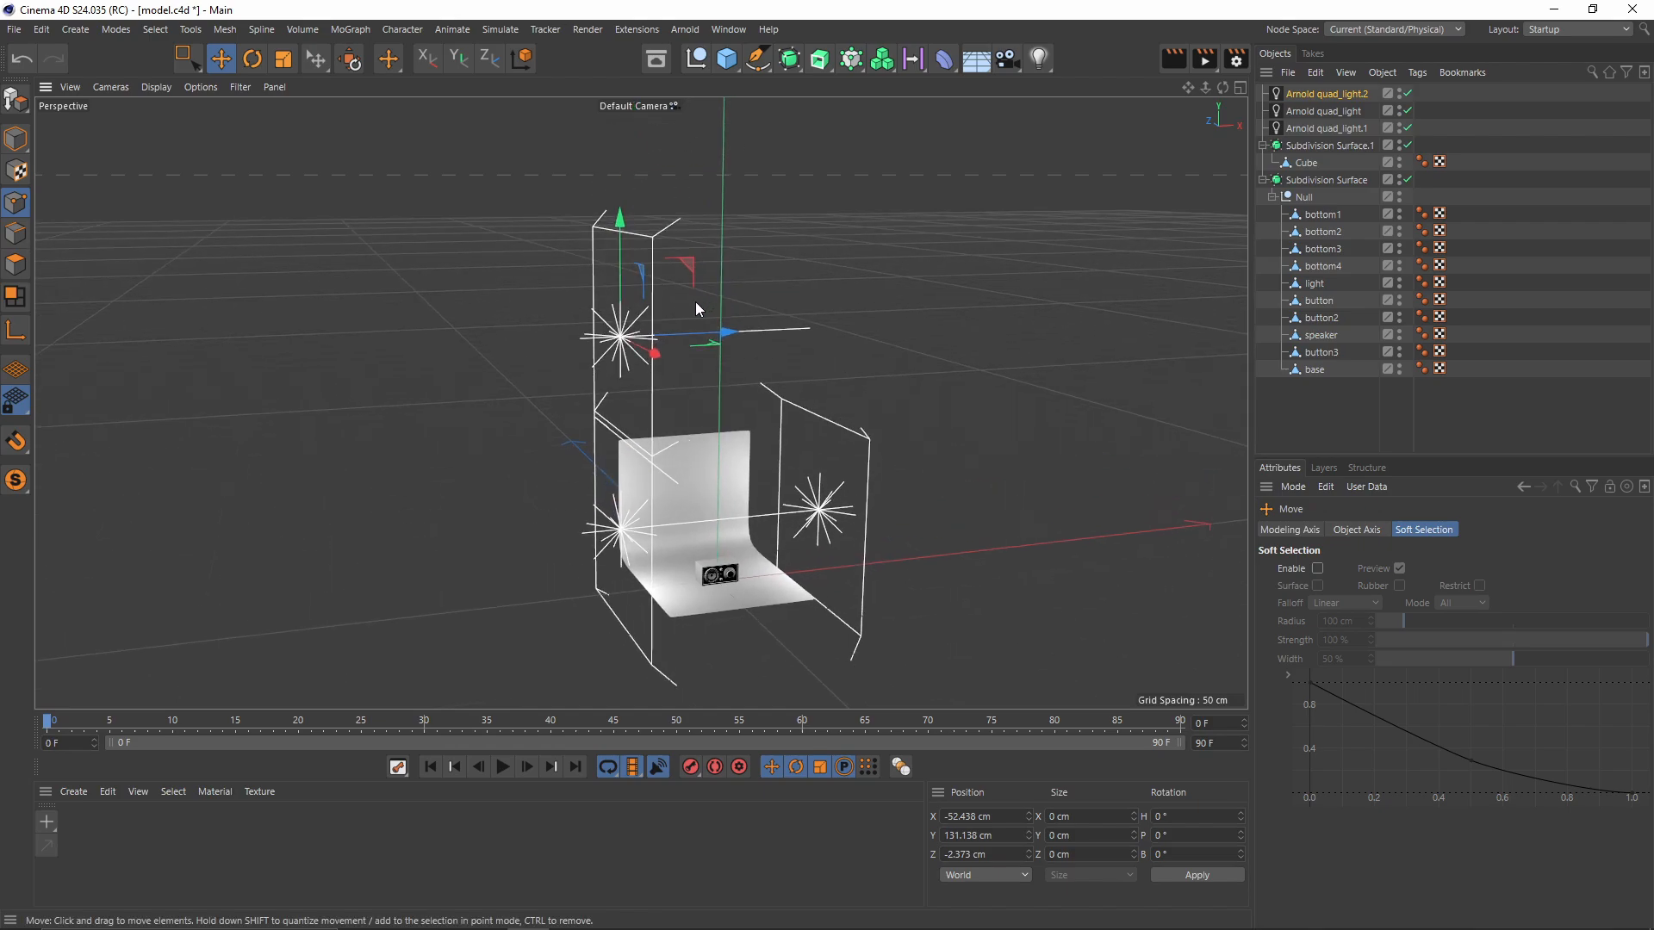
key("r")
left_click_drag(576, 284, 660, 302)
key("e")
Step: In the Top view, move the overhead light along X until it is centred over the speaker, at about X 3 cm
middle_click(667, 302)
middle_click(849, 297)
scroll(751, 317, "down", 8)
right_click_drag(694, 328, 698, 331, "alt")
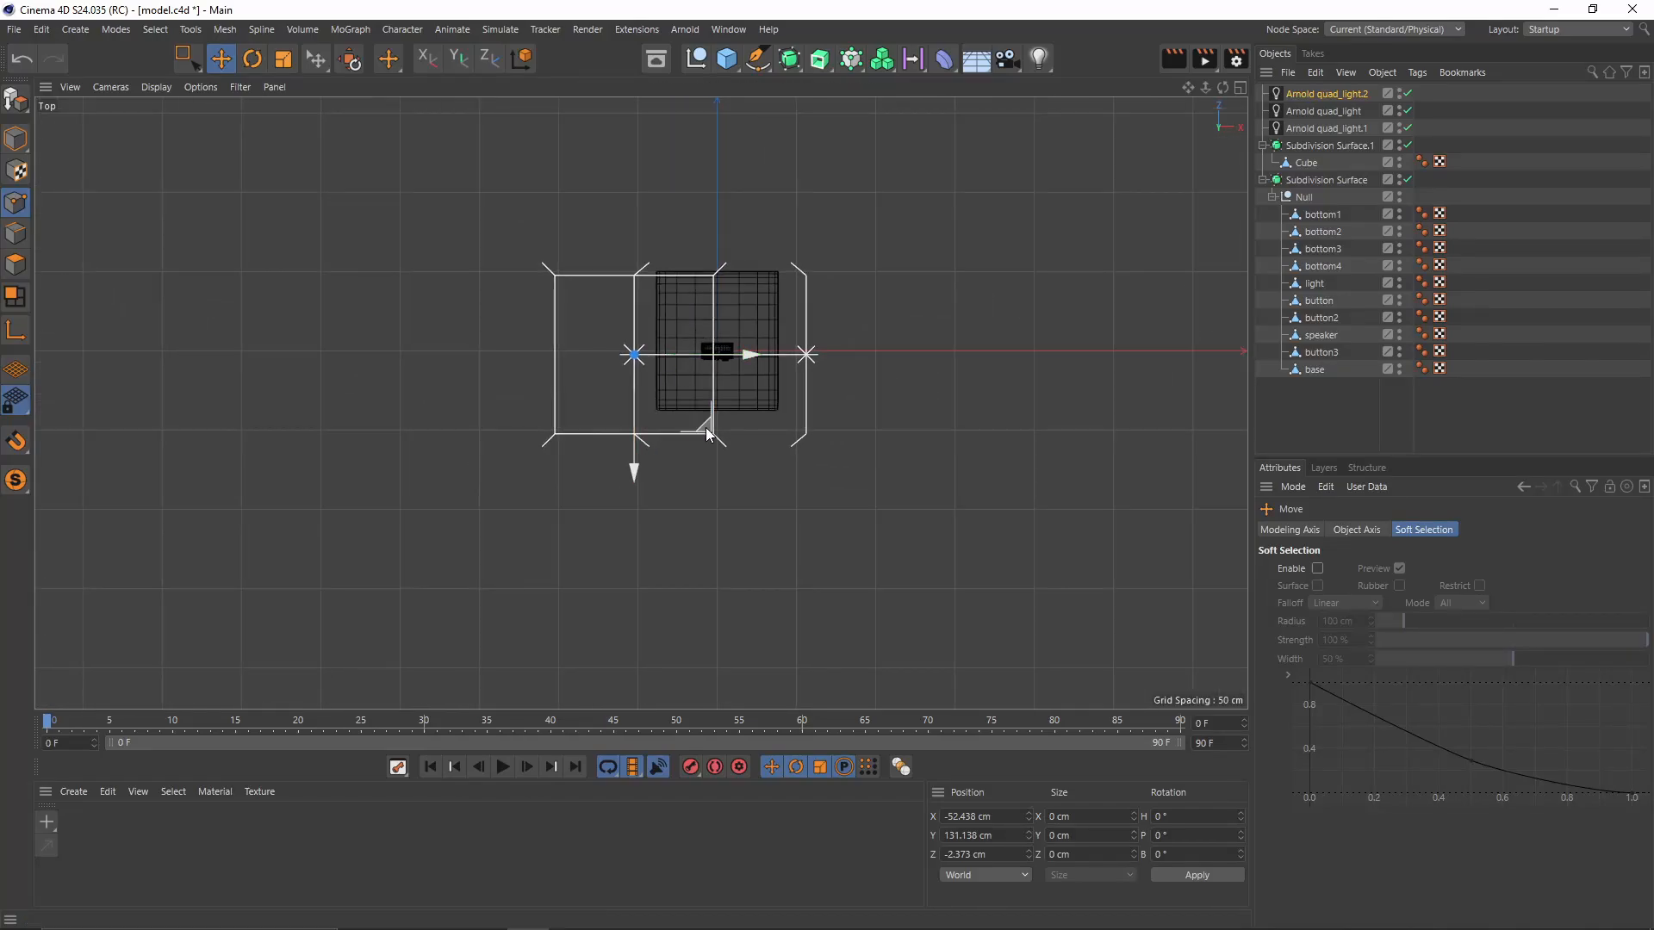
left_click_drag(707, 426, 772, 426)
key("ctrl+z")
left_click_drag(708, 365, 787, 363)
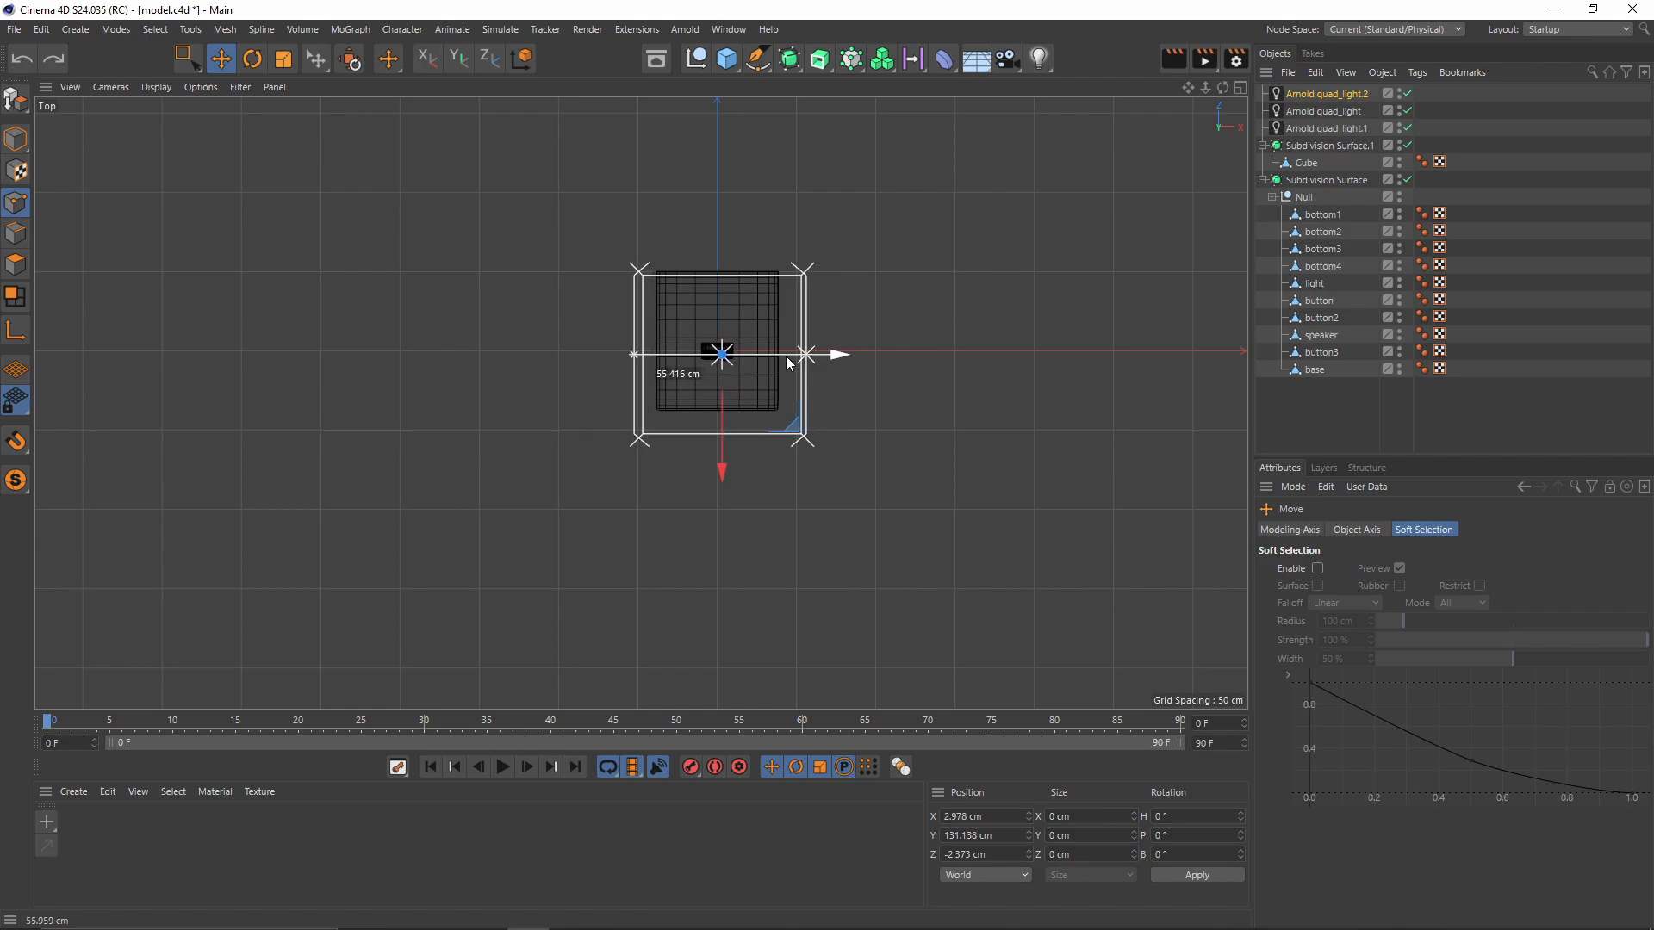
left_click_drag(787, 363, 787, 362)
Step: Lower the overhead light to about Y 108 cm above the backdrop
middle_click(635, 278)
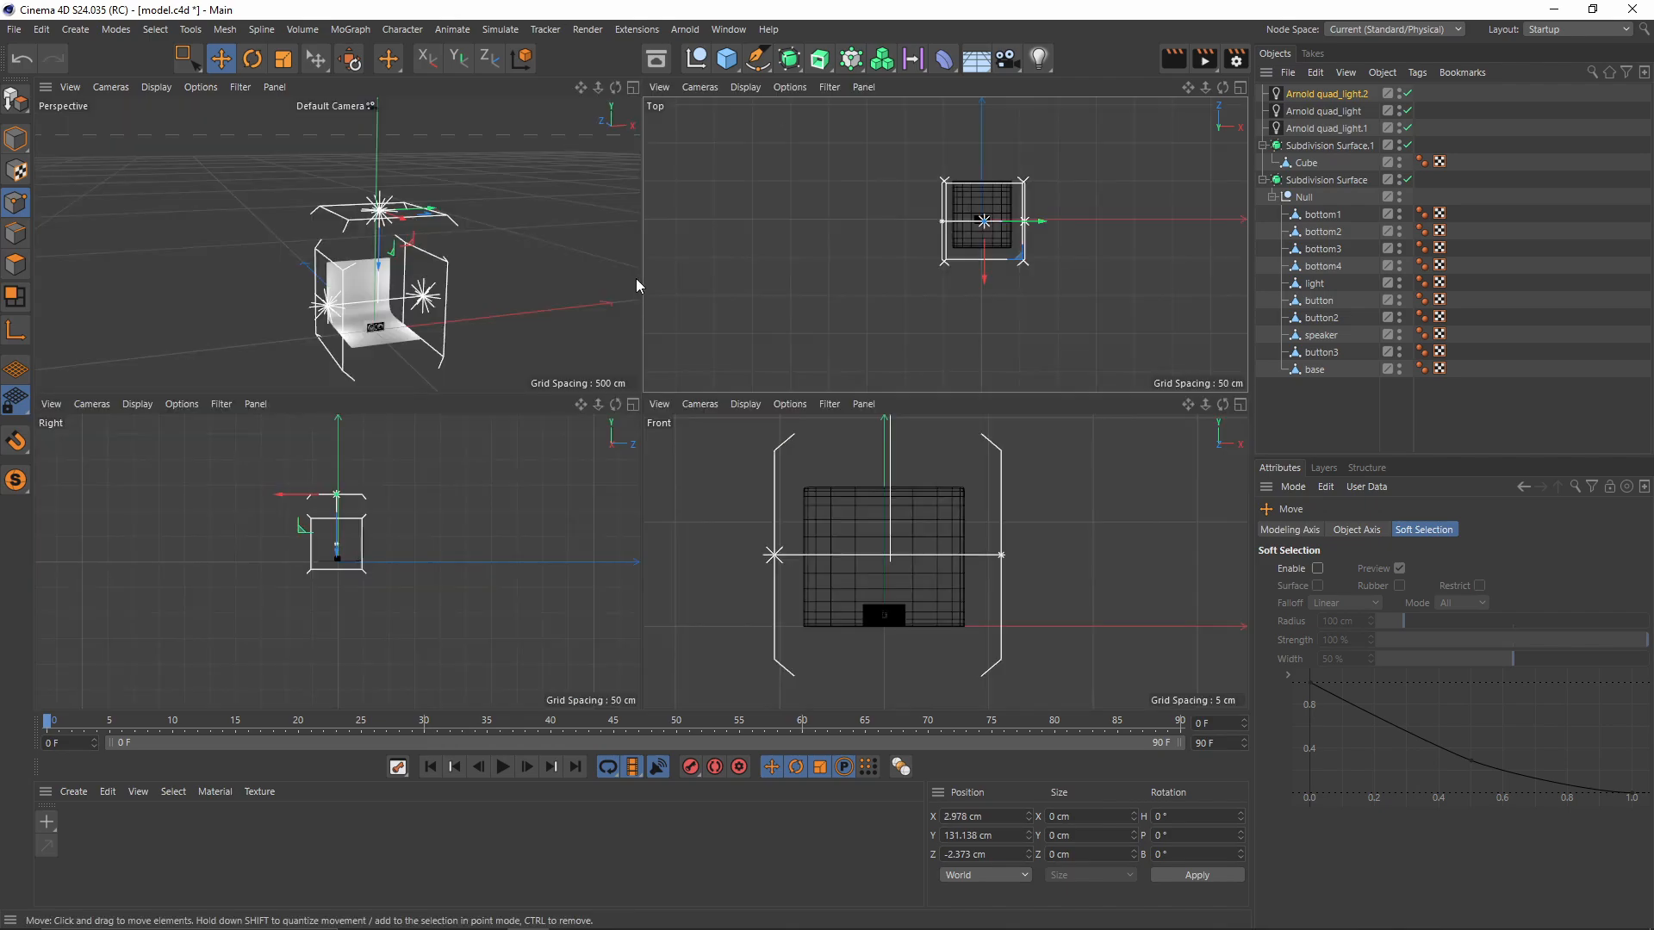
middle_click(635, 277)
left_click_drag(948, 435, 742, 427, "alt")
scroll(715, 371, "up", 3)
left_click_drag(741, 427, 550, 491, "alt")
middle_click_drag(550, 491, 720, 381, "alt")
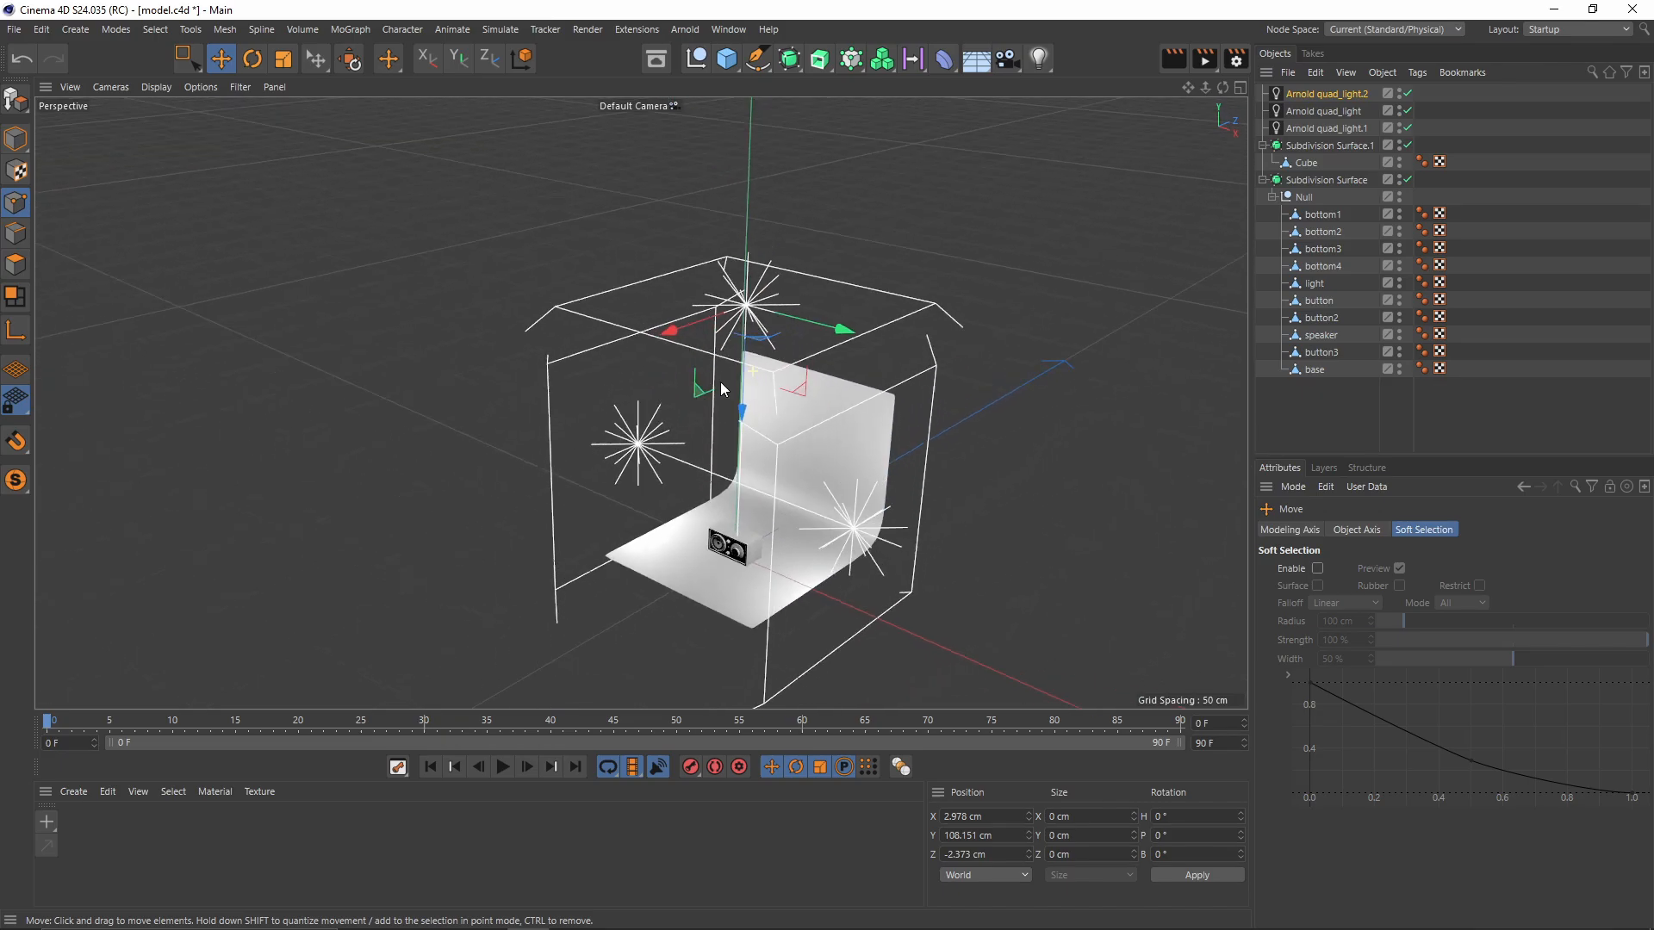
left_click_drag(720, 381, 784, 318, "alt")
Step: Move the speaker's whole Subdivision Surface group back toward the wall to about Z 8.4 cm, and clear the selection
left_click(1326, 181)
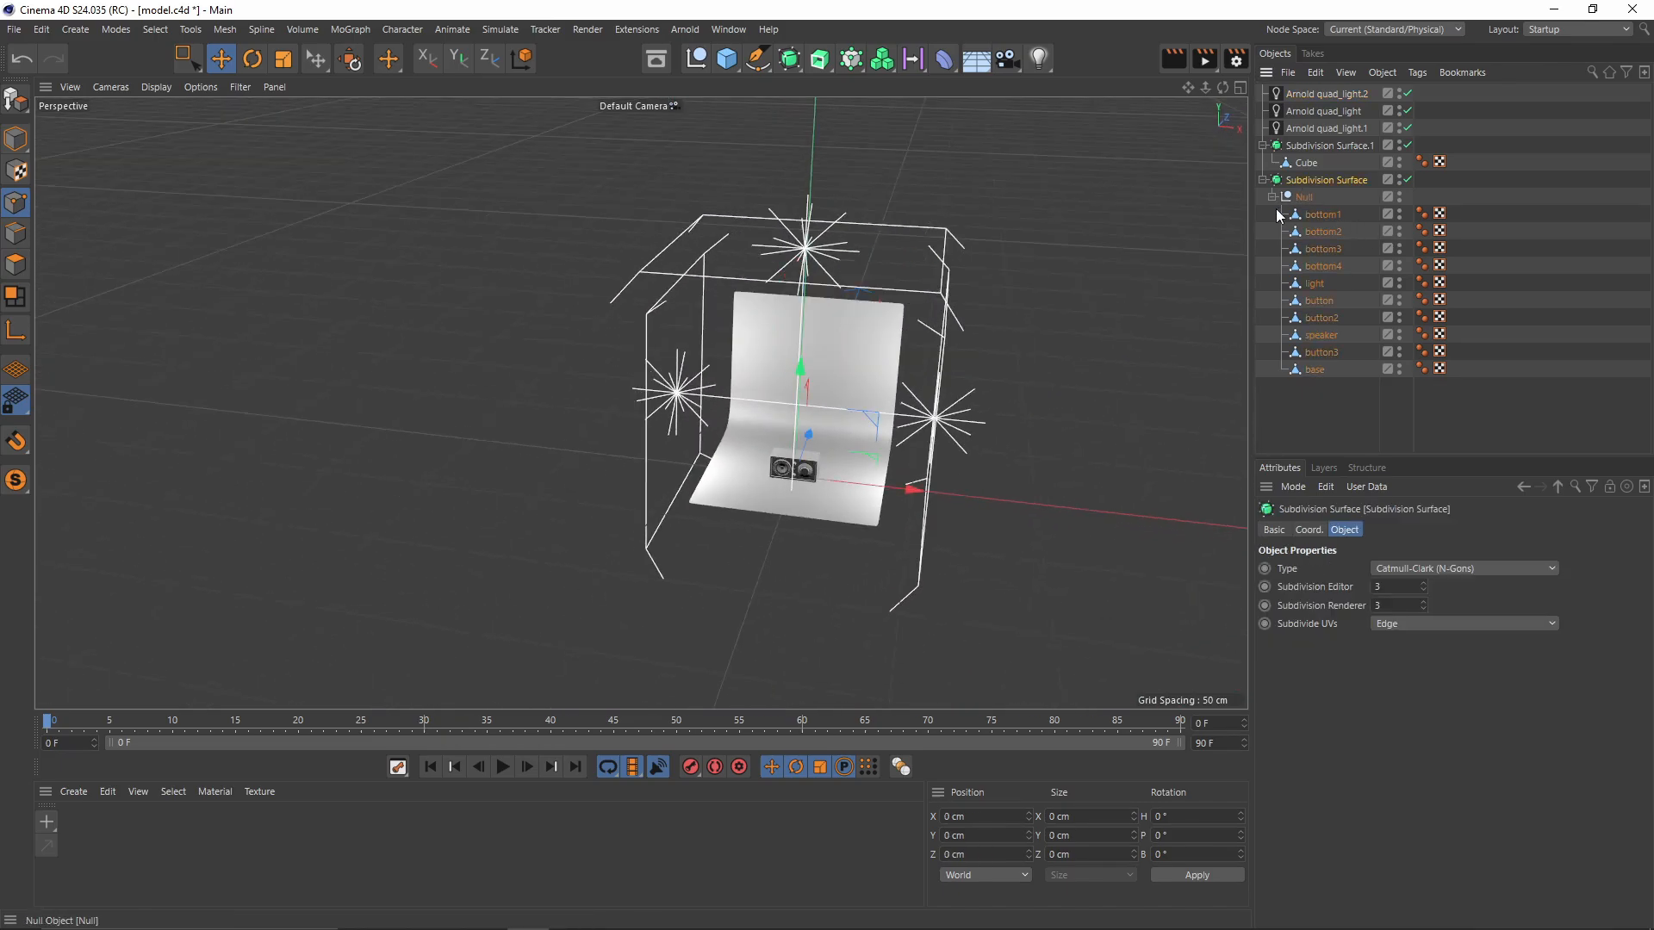
left_click_drag(1085, 344, 906, 398, "alt")
left_click_drag(1042, 373, 822, 326)
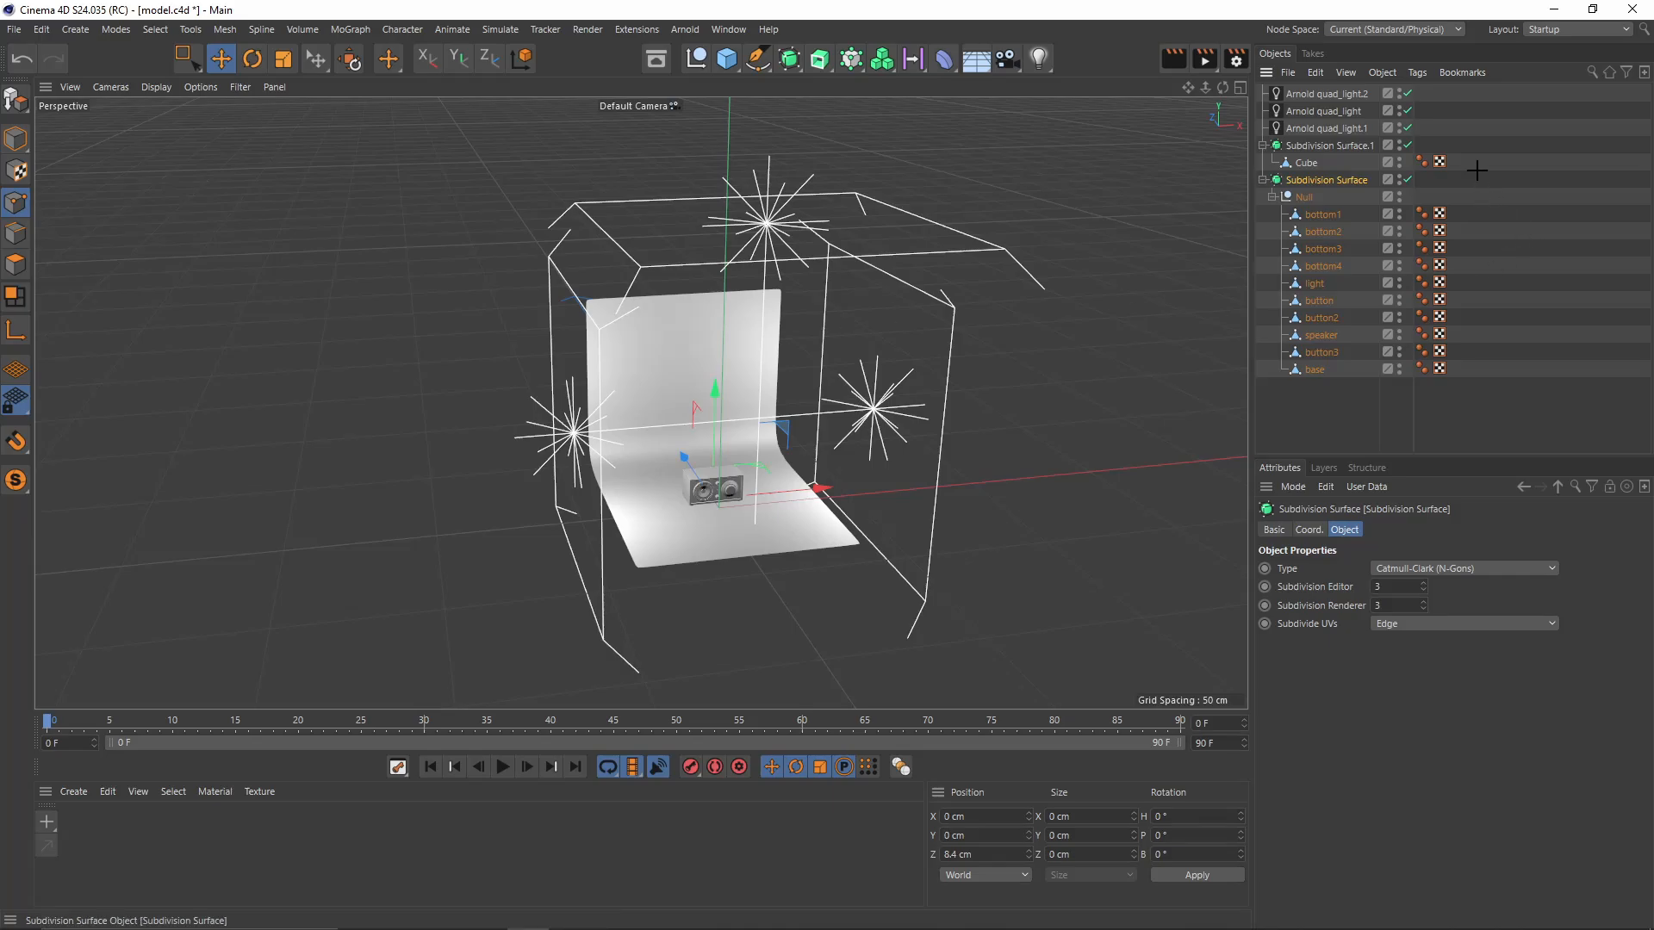
left_click(1056, 131)
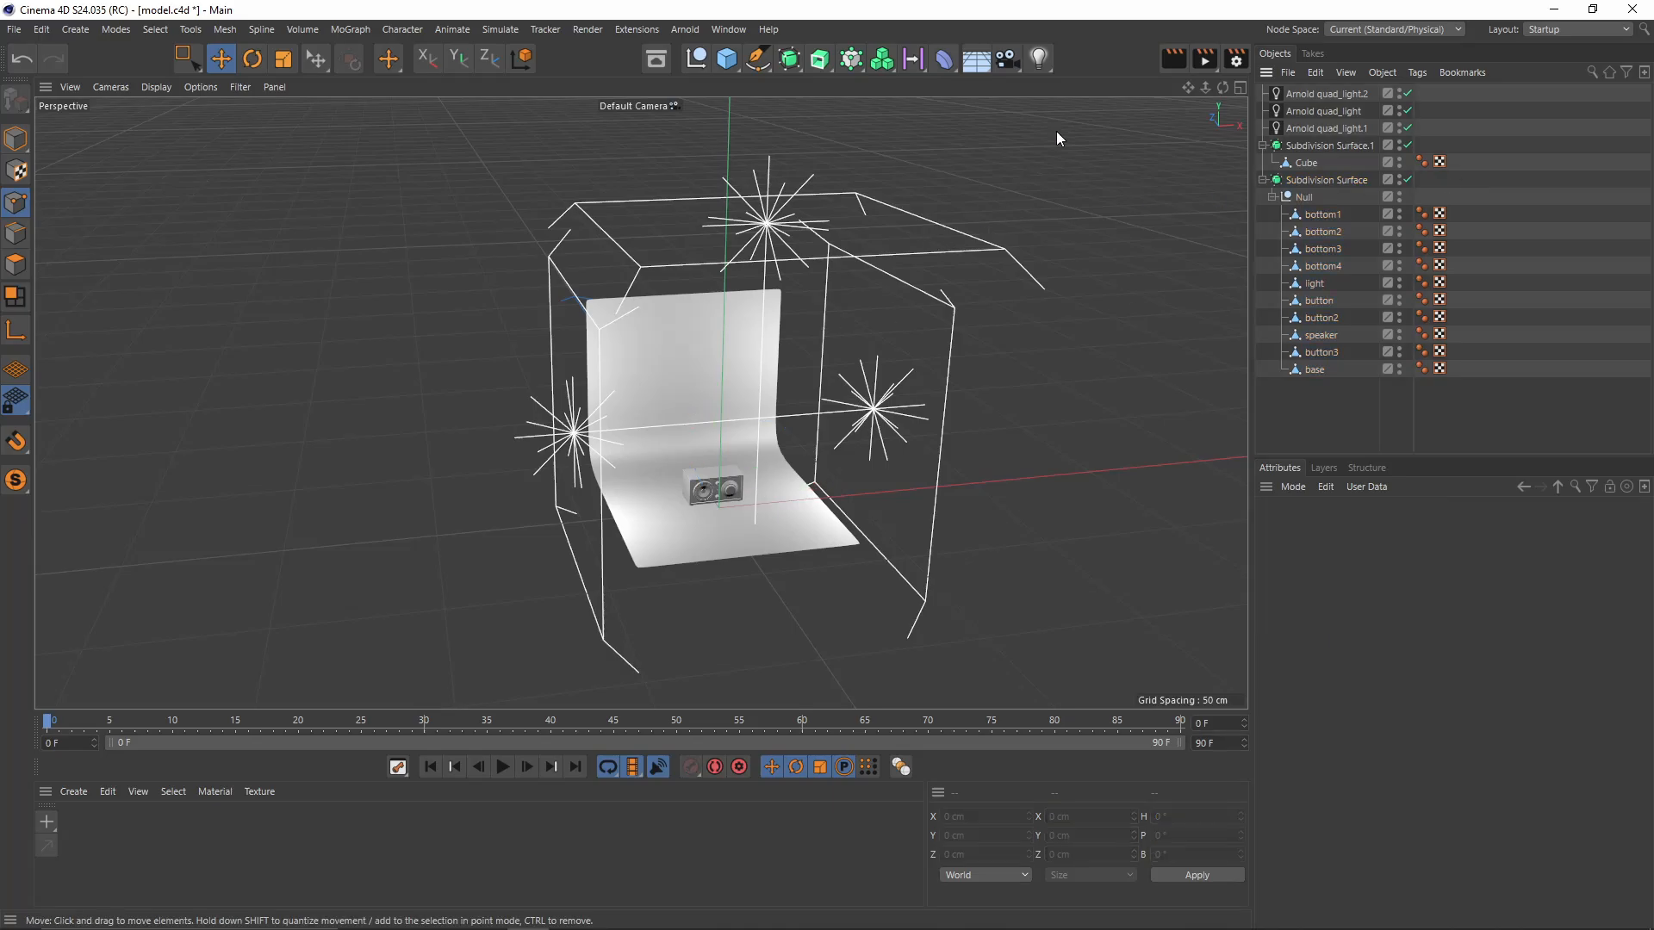
Step: Add a camera, look through it and frame the speaker closely from the front
left_click(1009, 62)
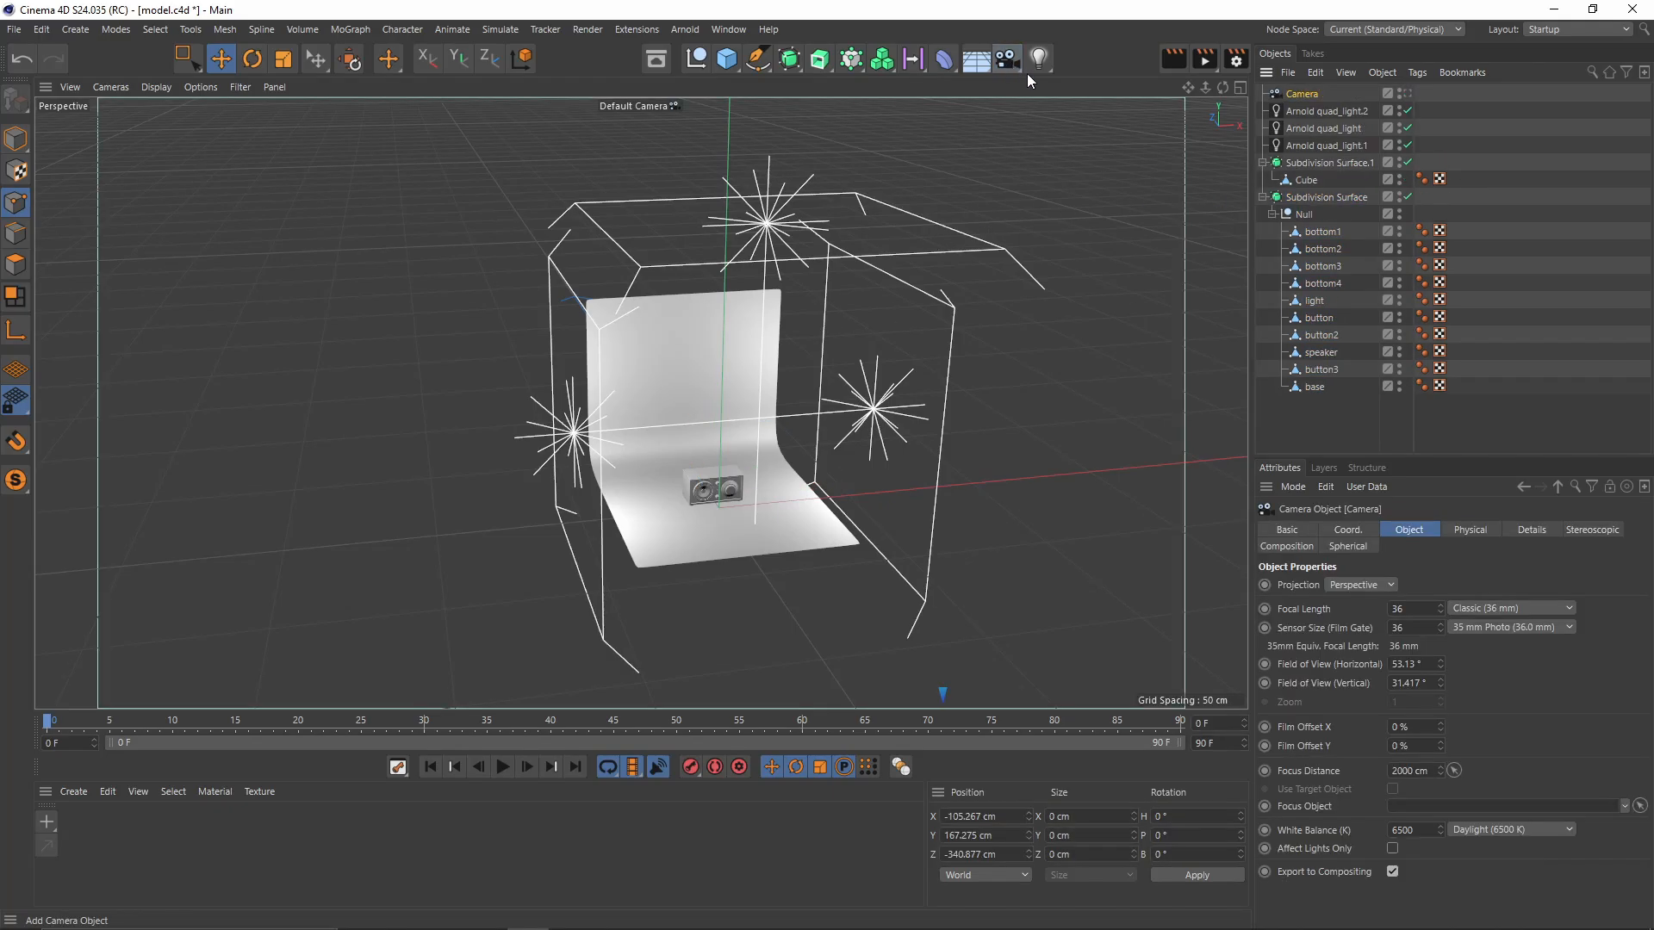
left_click(1408, 96)
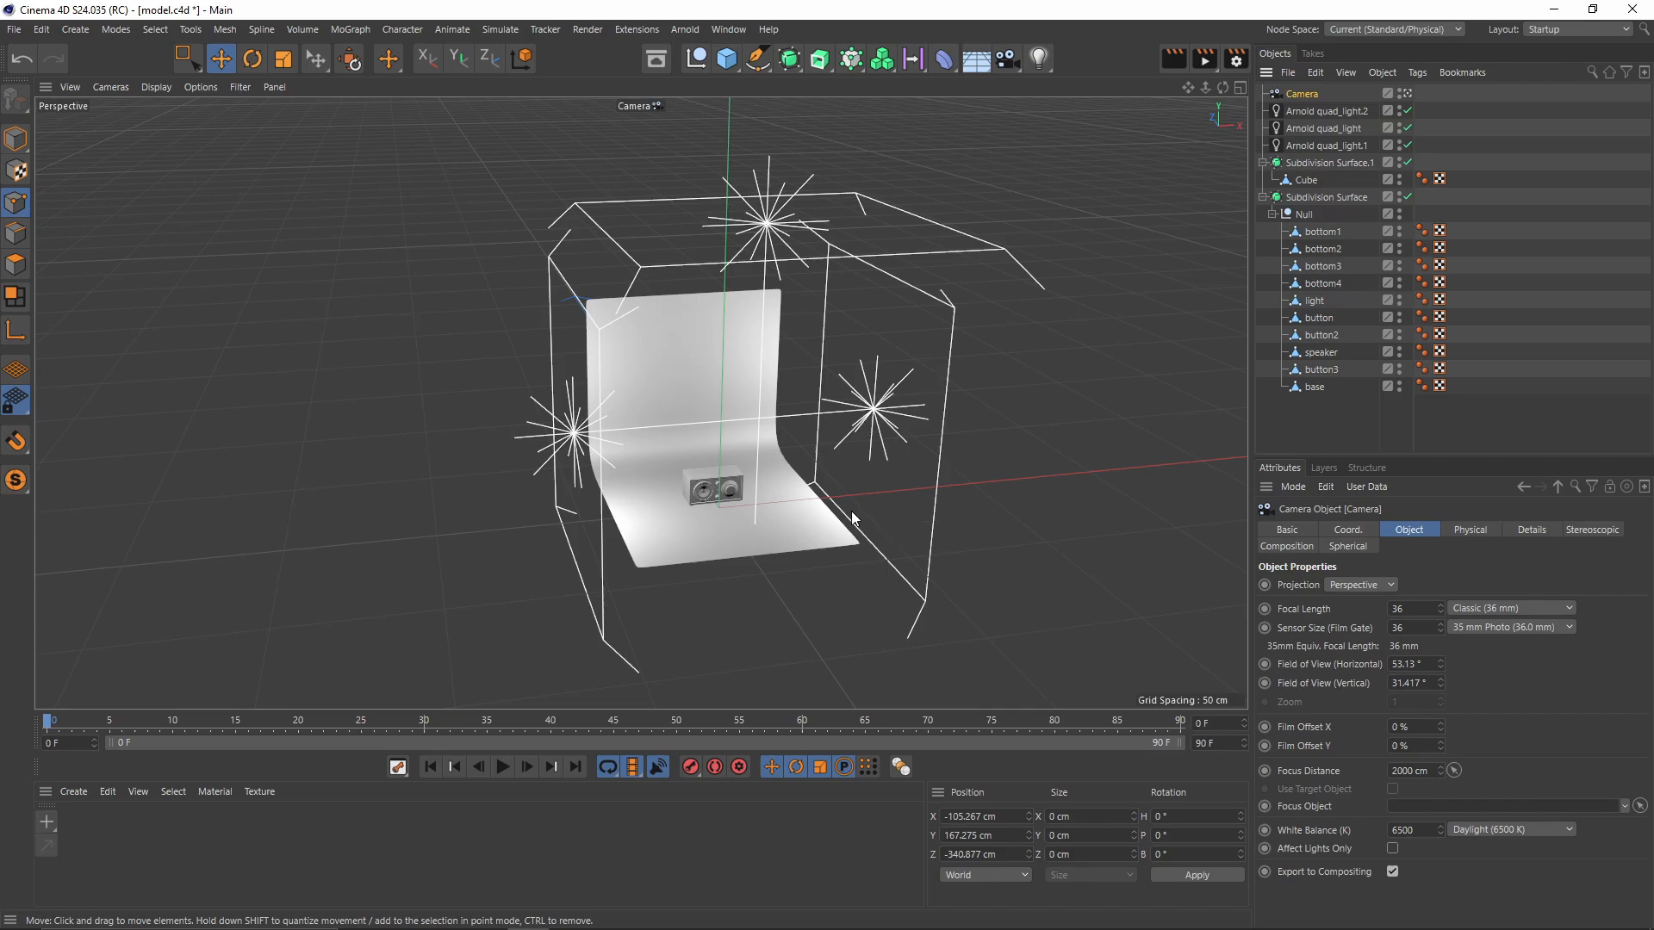
scroll(714, 391, "up", 15)
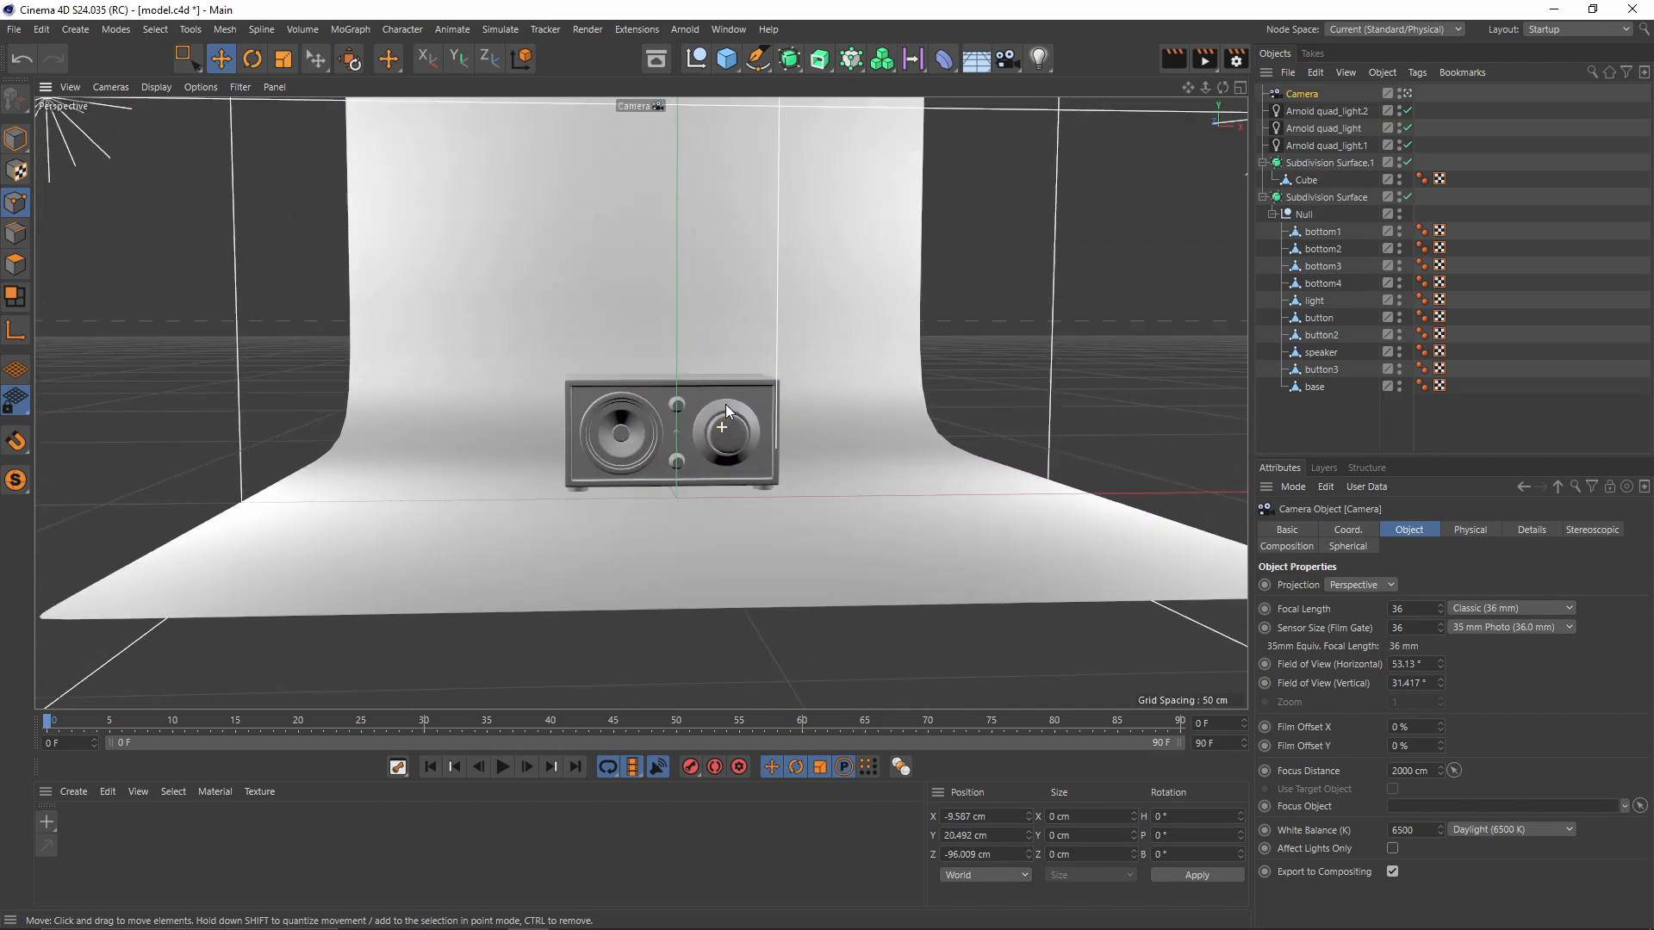
left_click_drag(725, 405, 706, 396, "alt")
middle_click_drag(707, 396, 684, 463, "alt")
scroll(684, 462, "up", 5)
middle_click_drag(761, 415, 773, 396, "alt")
mouse_move(773, 396)
left_mouse_down("alt")
mouse_move(746, 425)
mouse_move(776, 403)
left_mouse_up("alt")
scroll(762, 393, "down", 3)
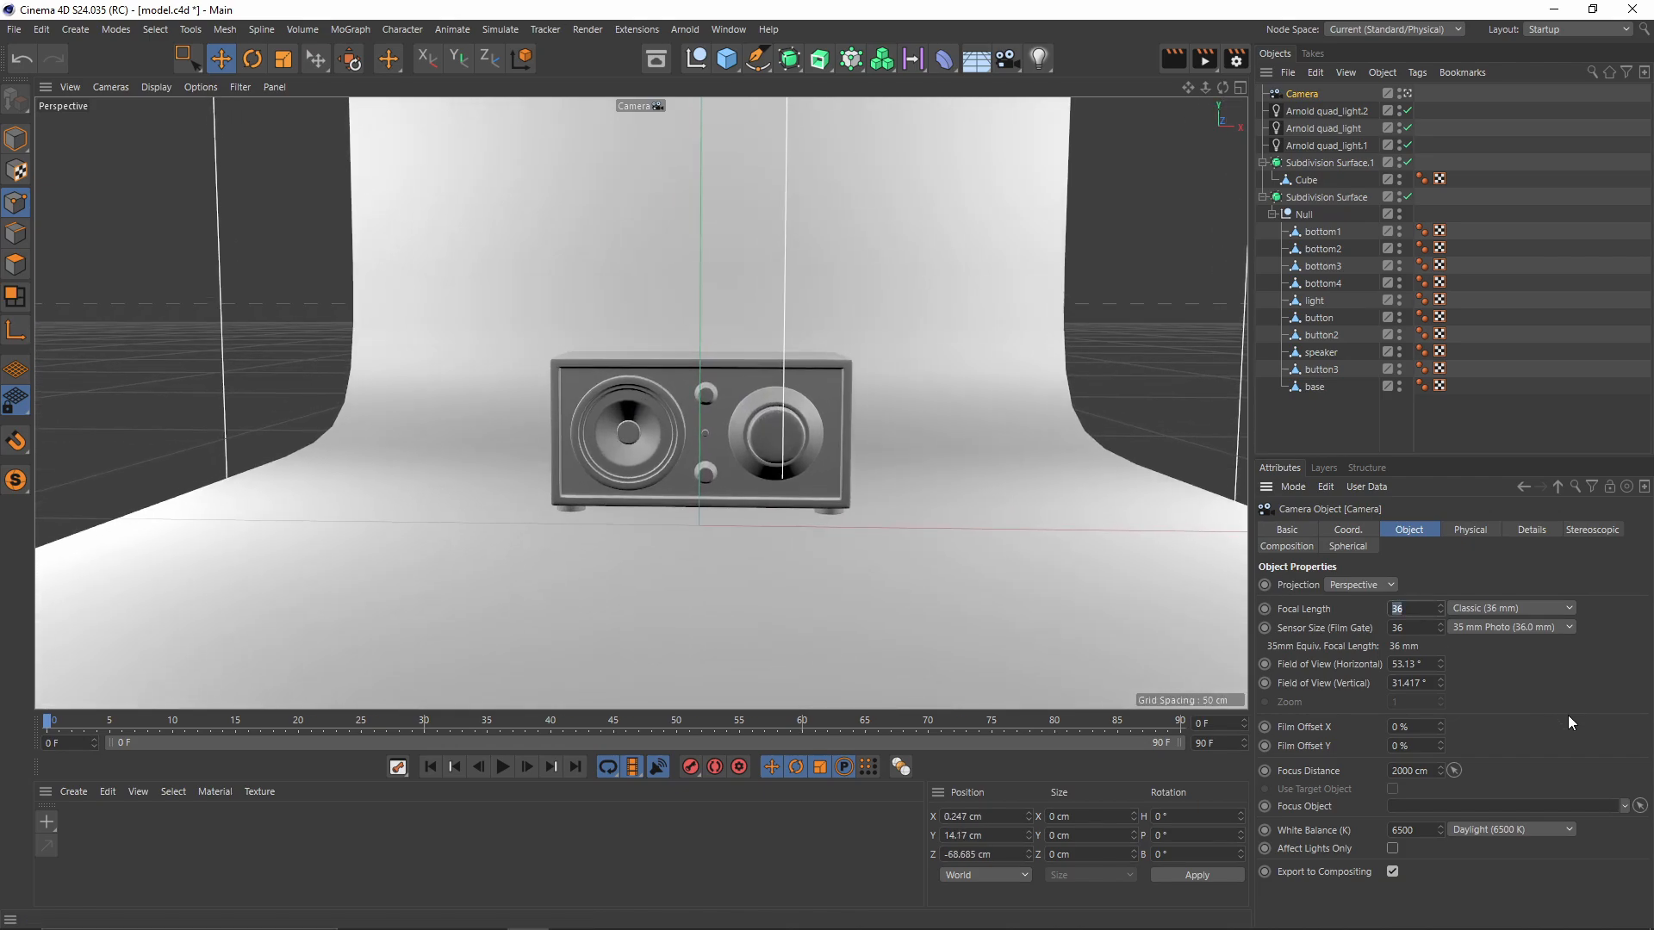
Step: Set the camera's focal length to 100 mm and reframe the speaker from the front
type("100")
key("Return")
scroll(801, 439, "down", 5)
middle_click_drag(841, 441, 761, 421, "alt")
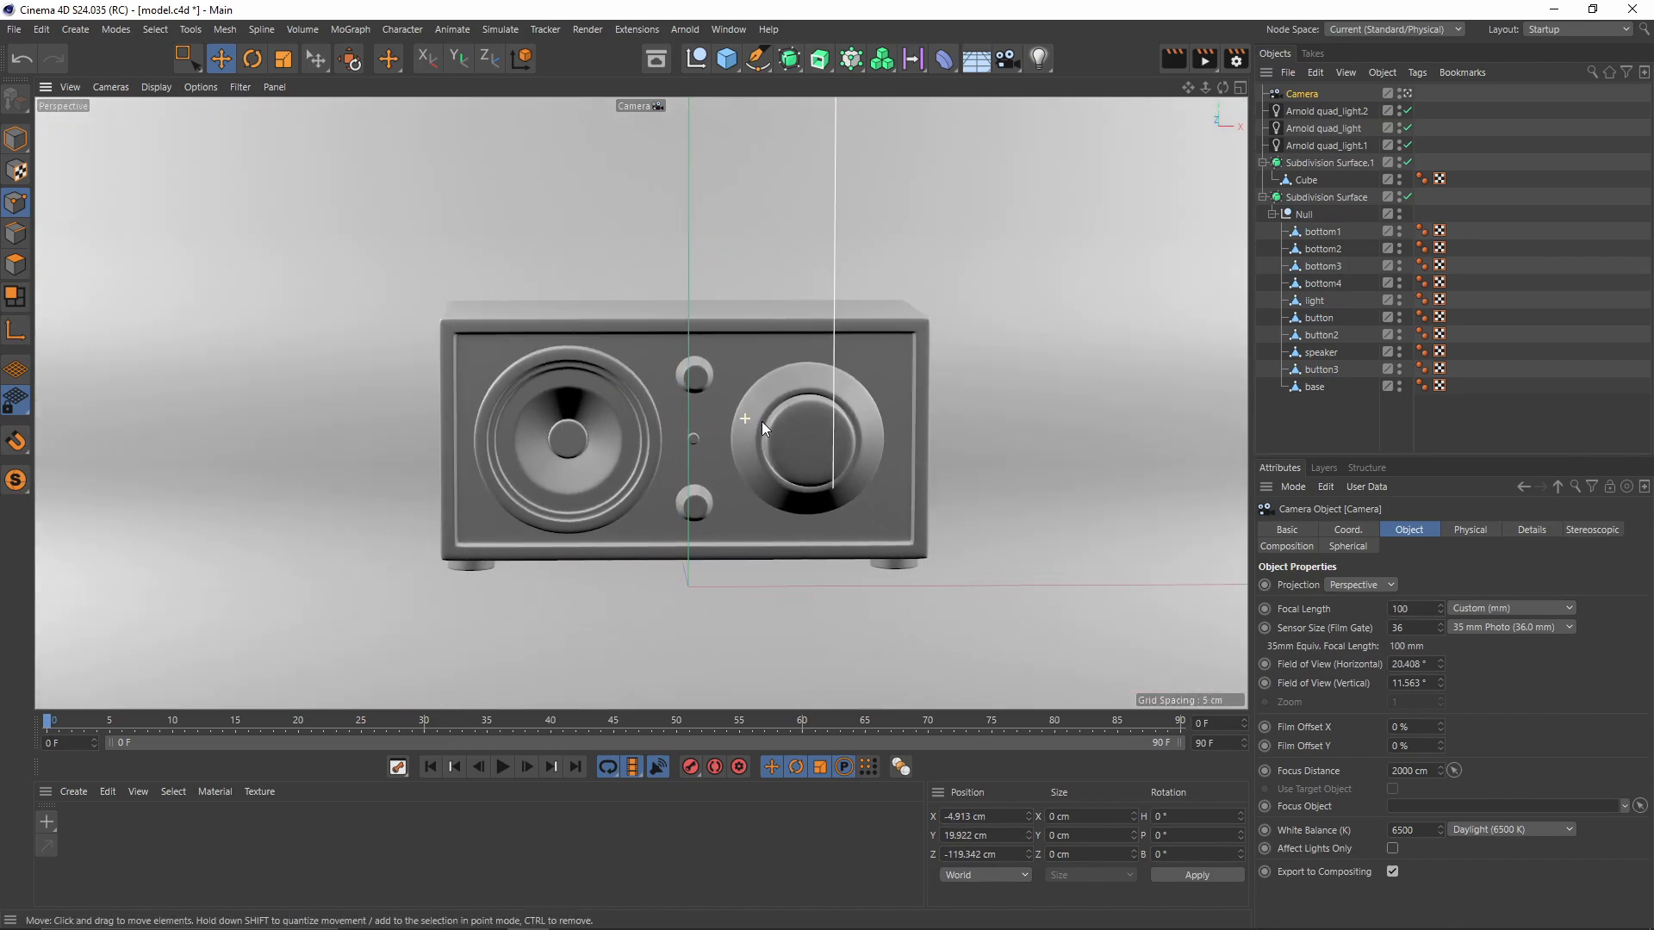
left_click_drag(761, 421, 741, 431, "alt")
middle_click_drag(740, 431, 763, 426, "alt")
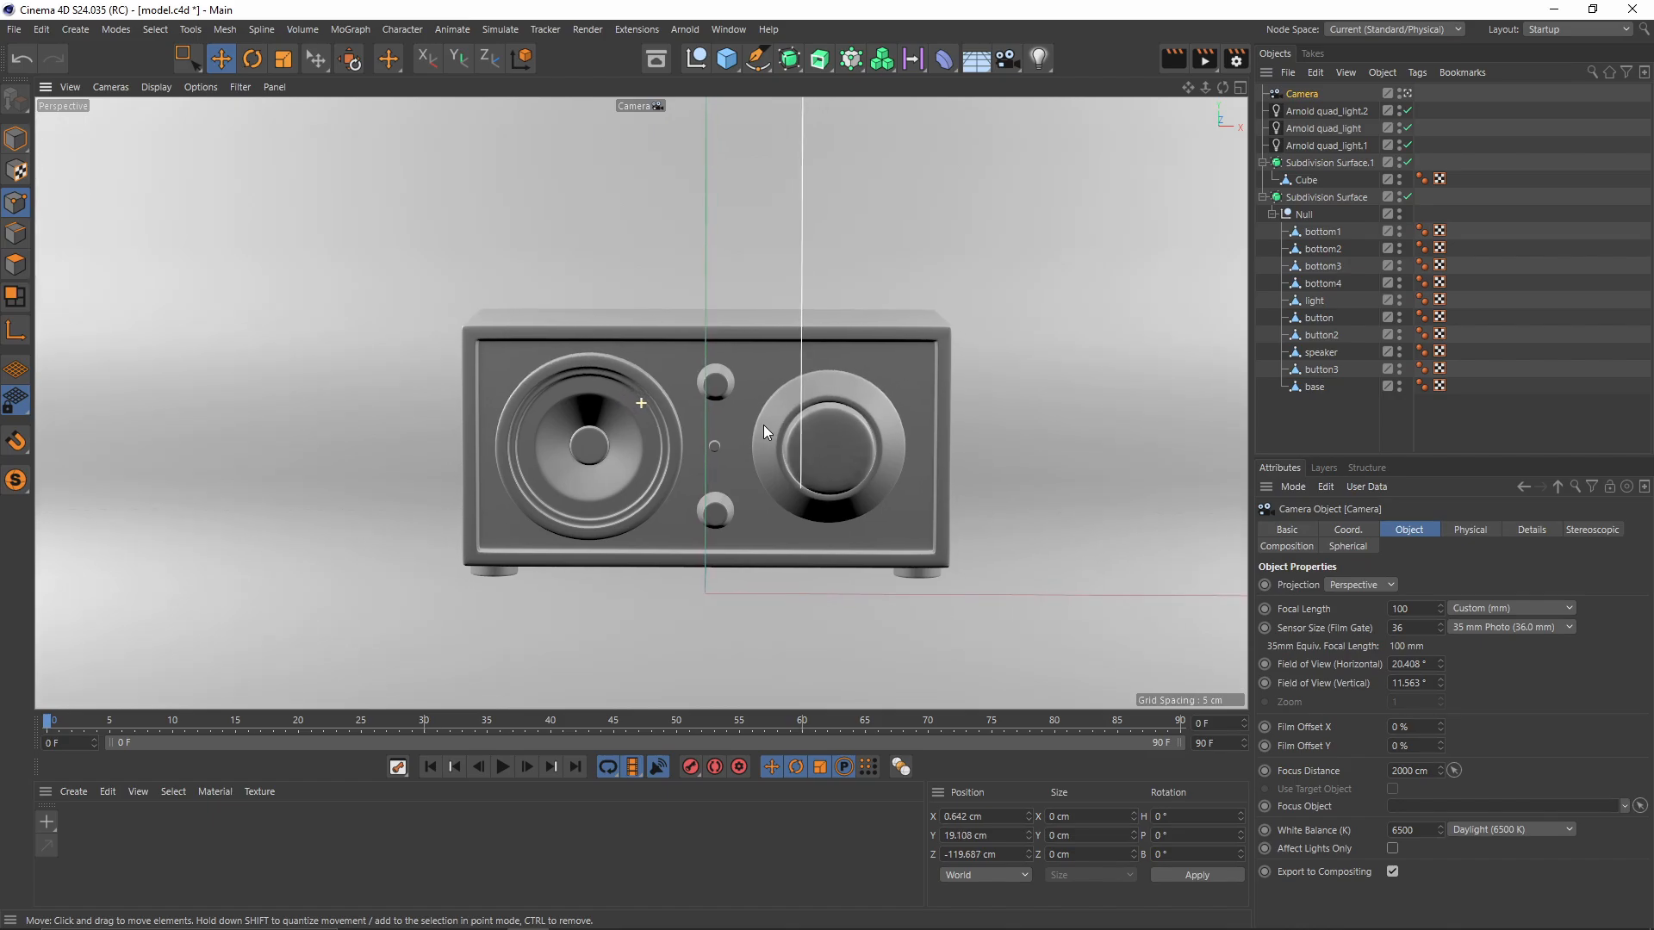
Step: Show Safe Frames in the viewport and enable the Grid composition helper on the camera
left_click(200, 87)
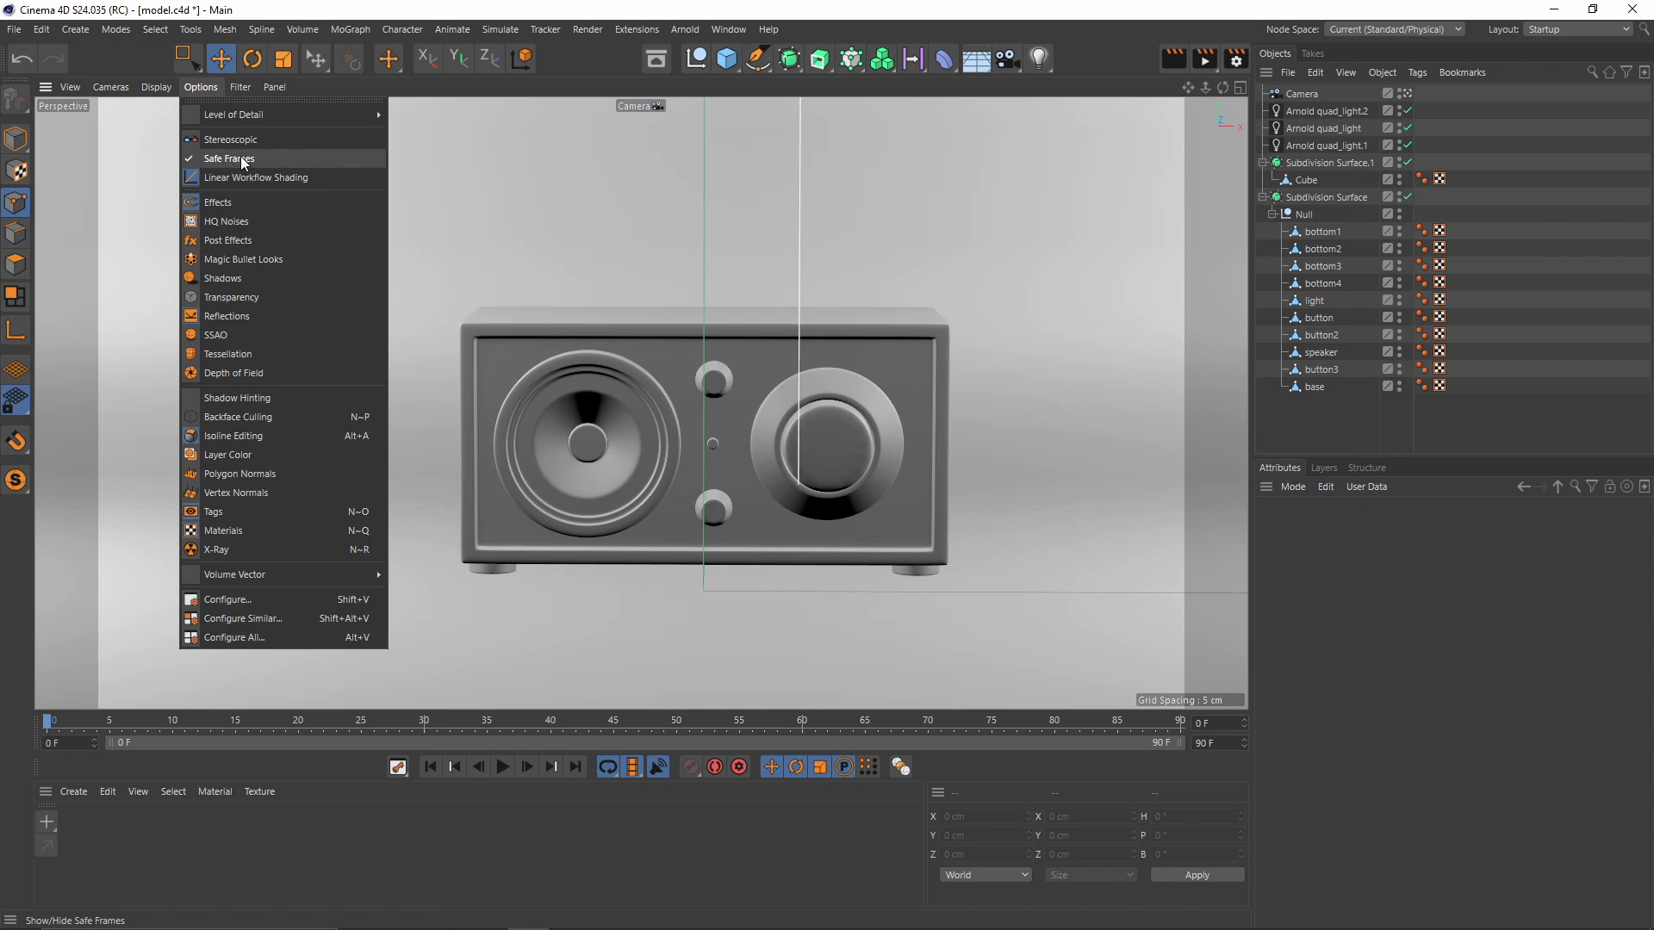
left_click(1627, 259)
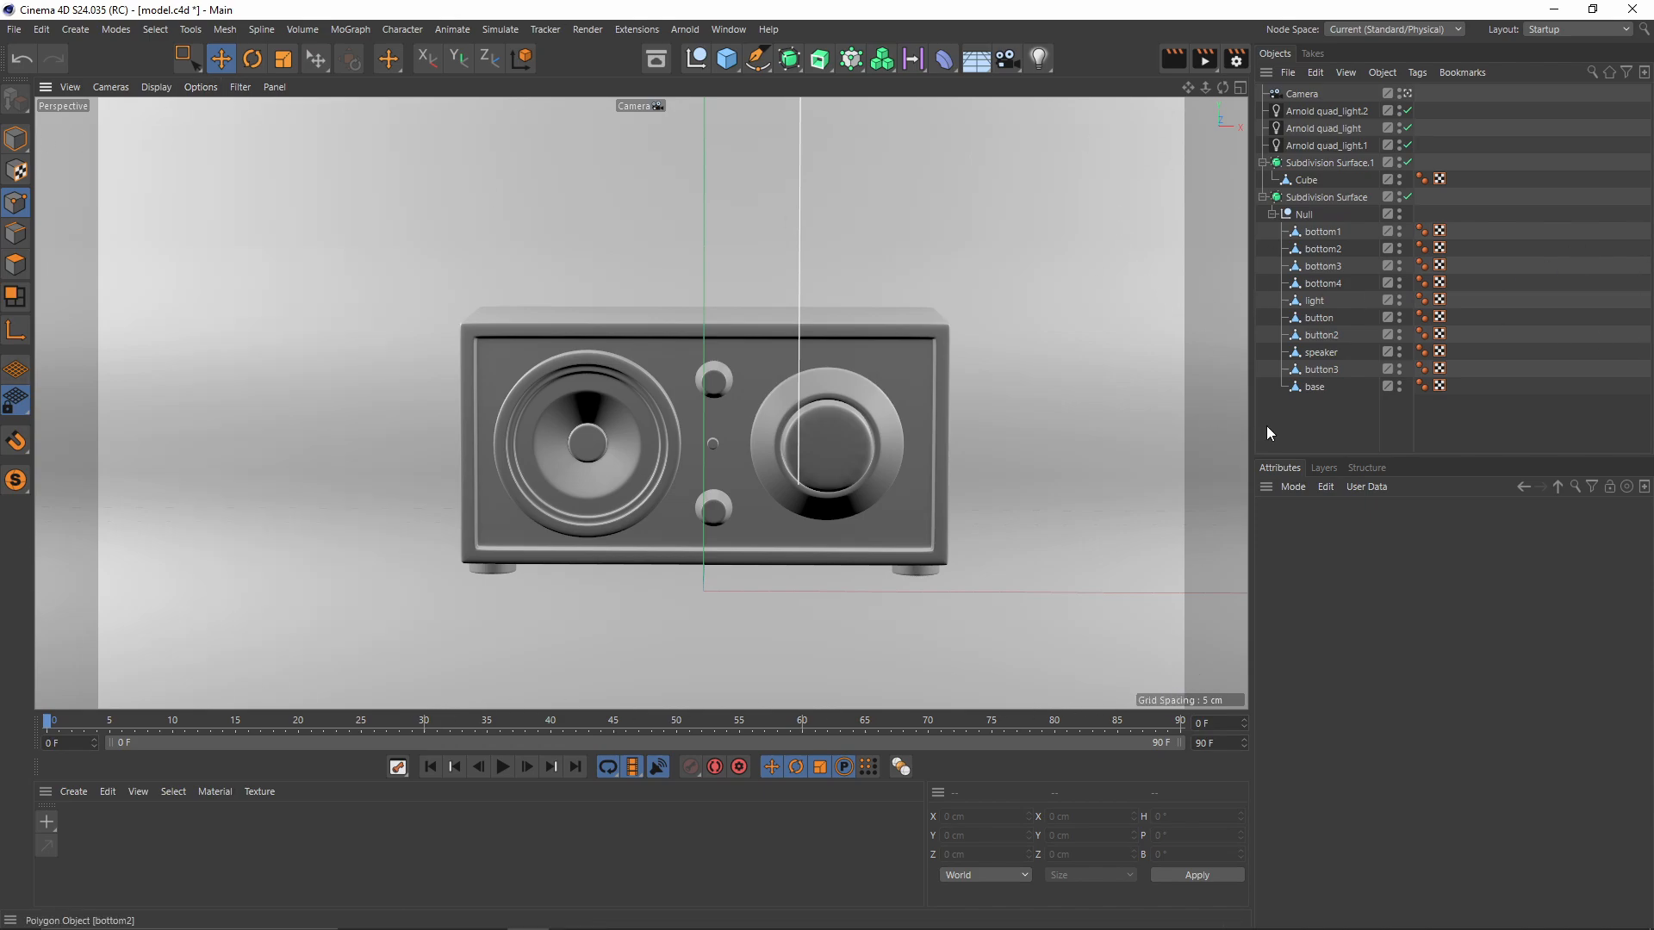
left_click(1302, 94)
left_click(1528, 535)
left_click(1464, 531)
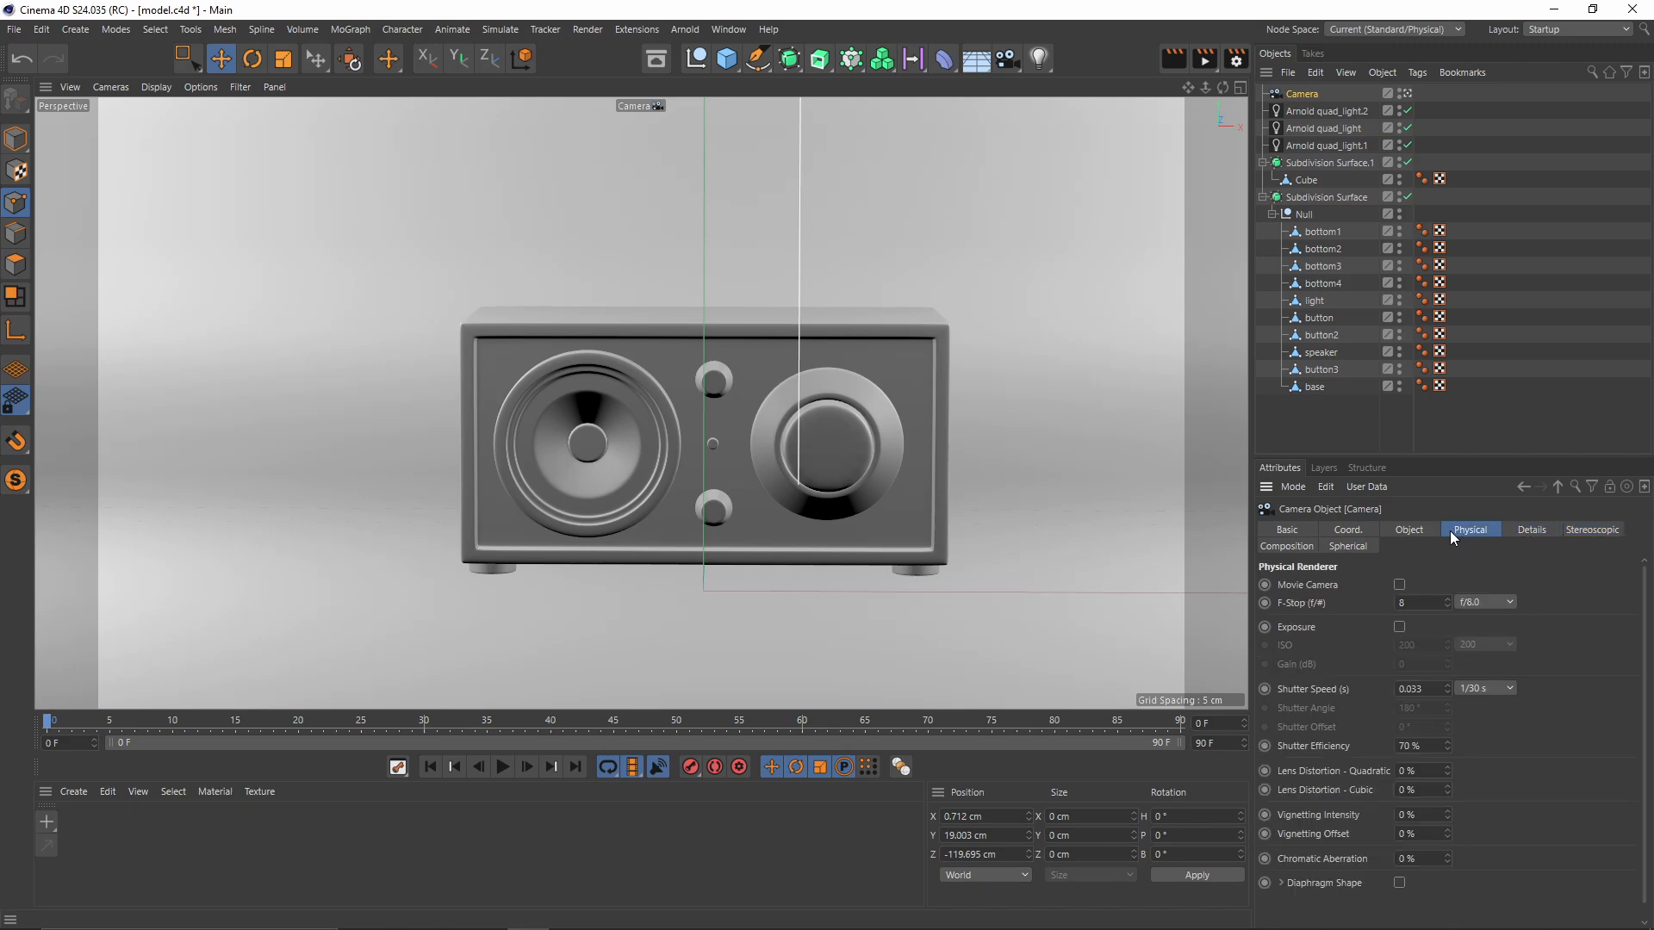
left_click(1409, 530)
left_click(1300, 546)
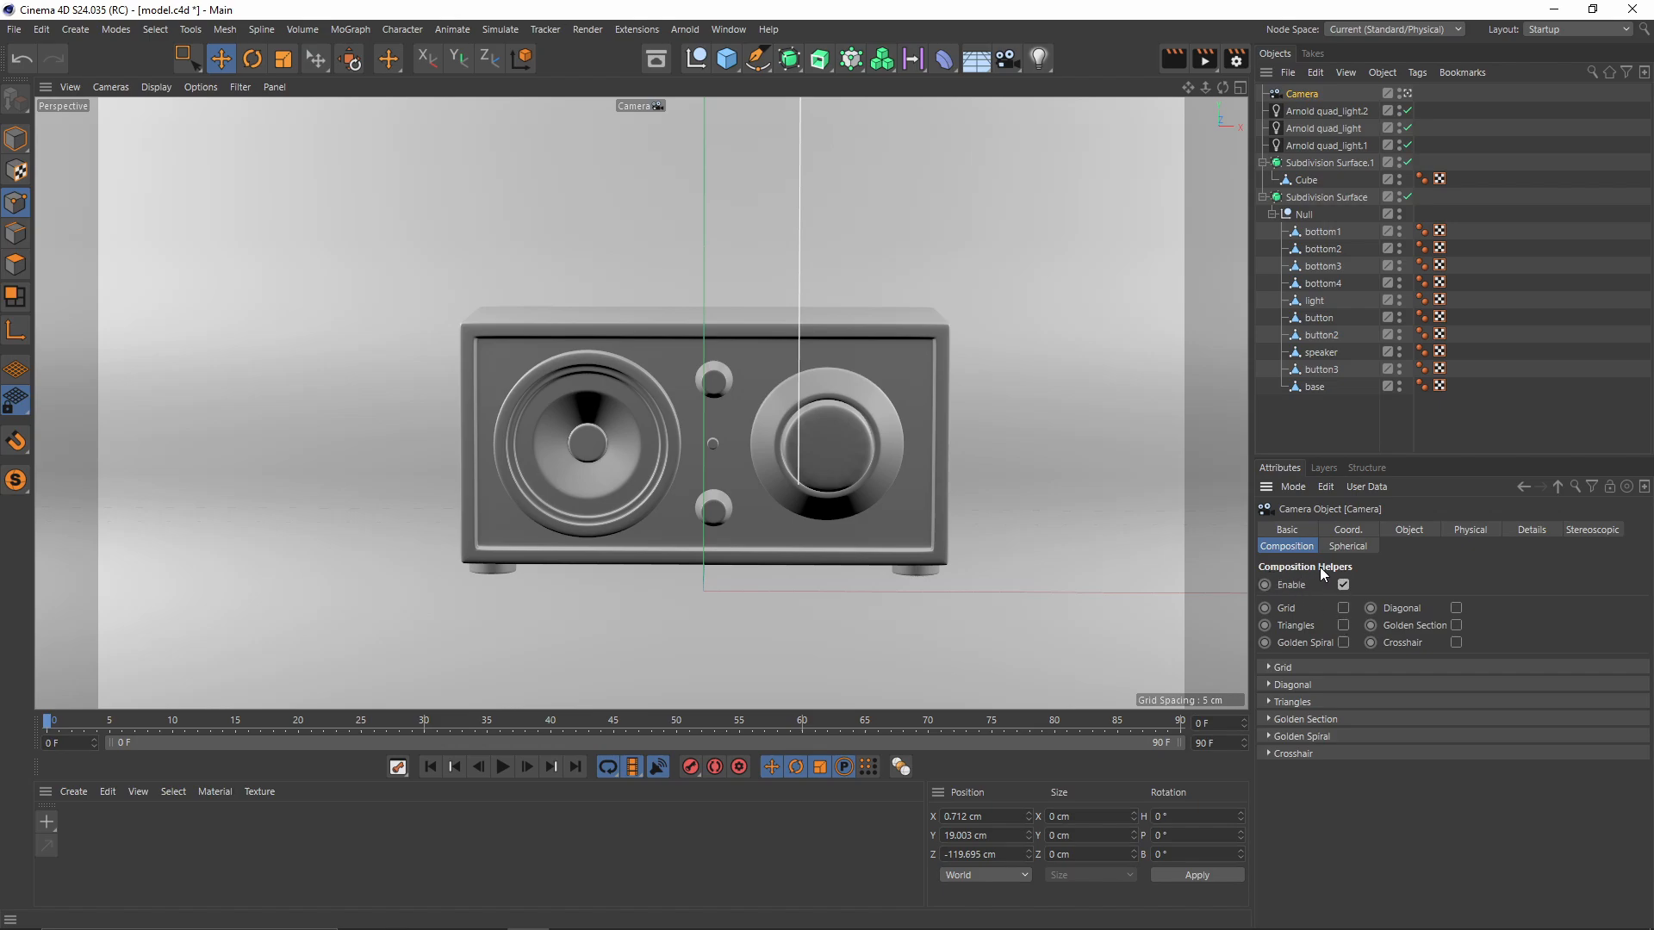
left_click(1343, 608)
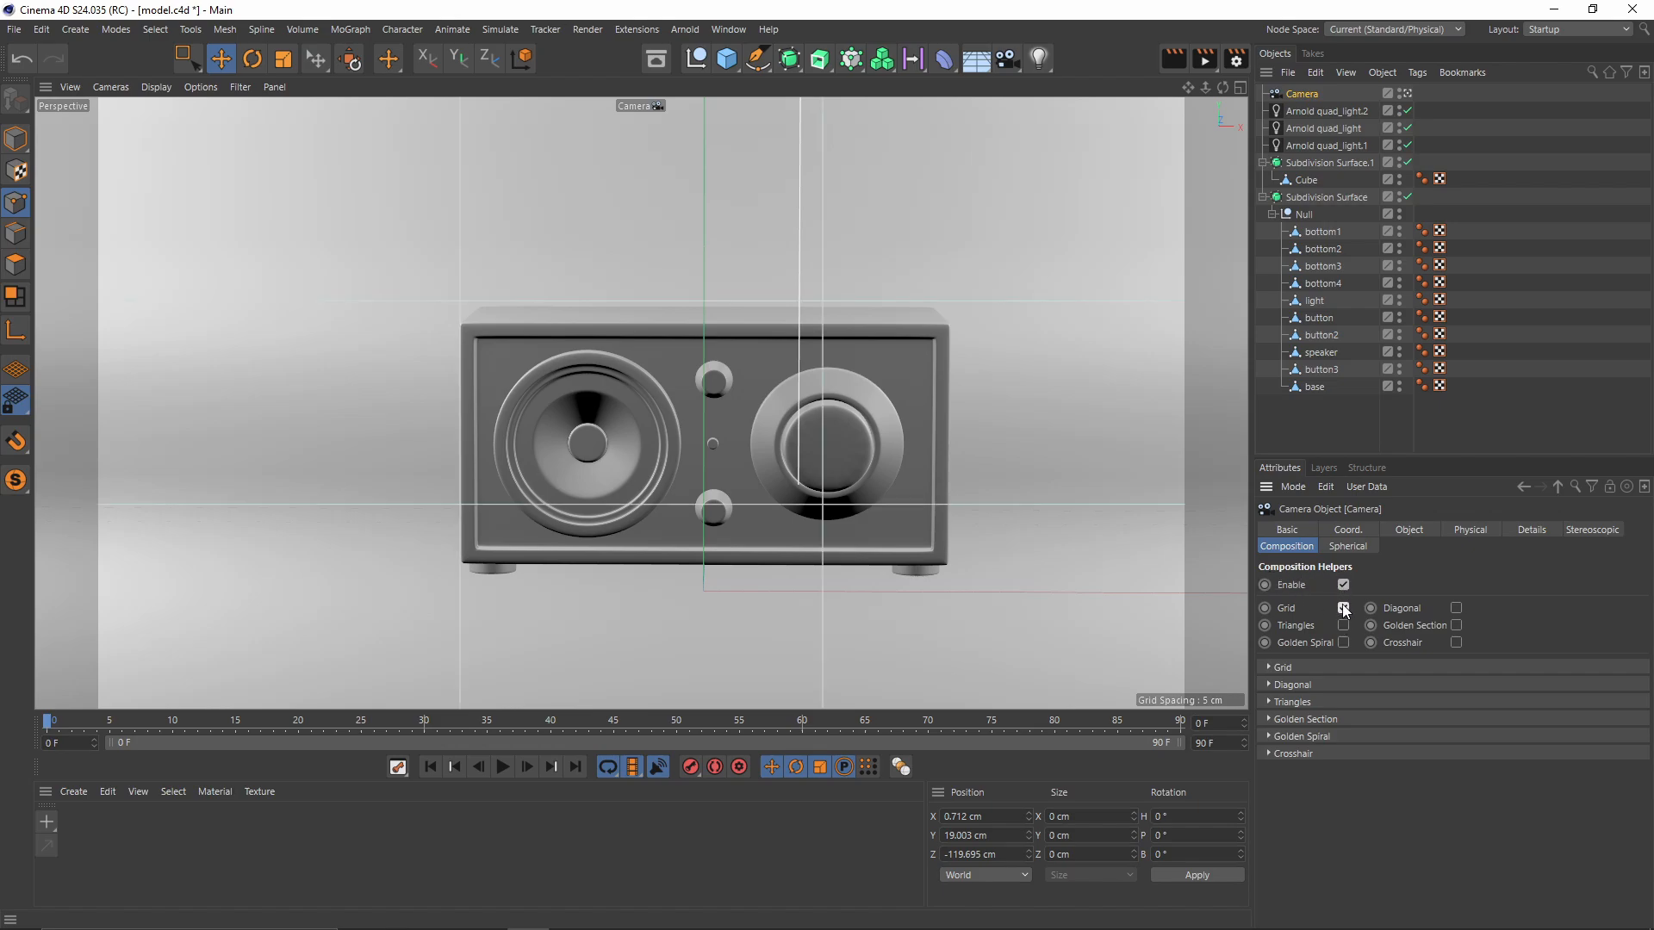
Step: Set the camera's composition grid to 2 cells and shift the camera to centre the speaker on the grid
left_click(1283, 668)
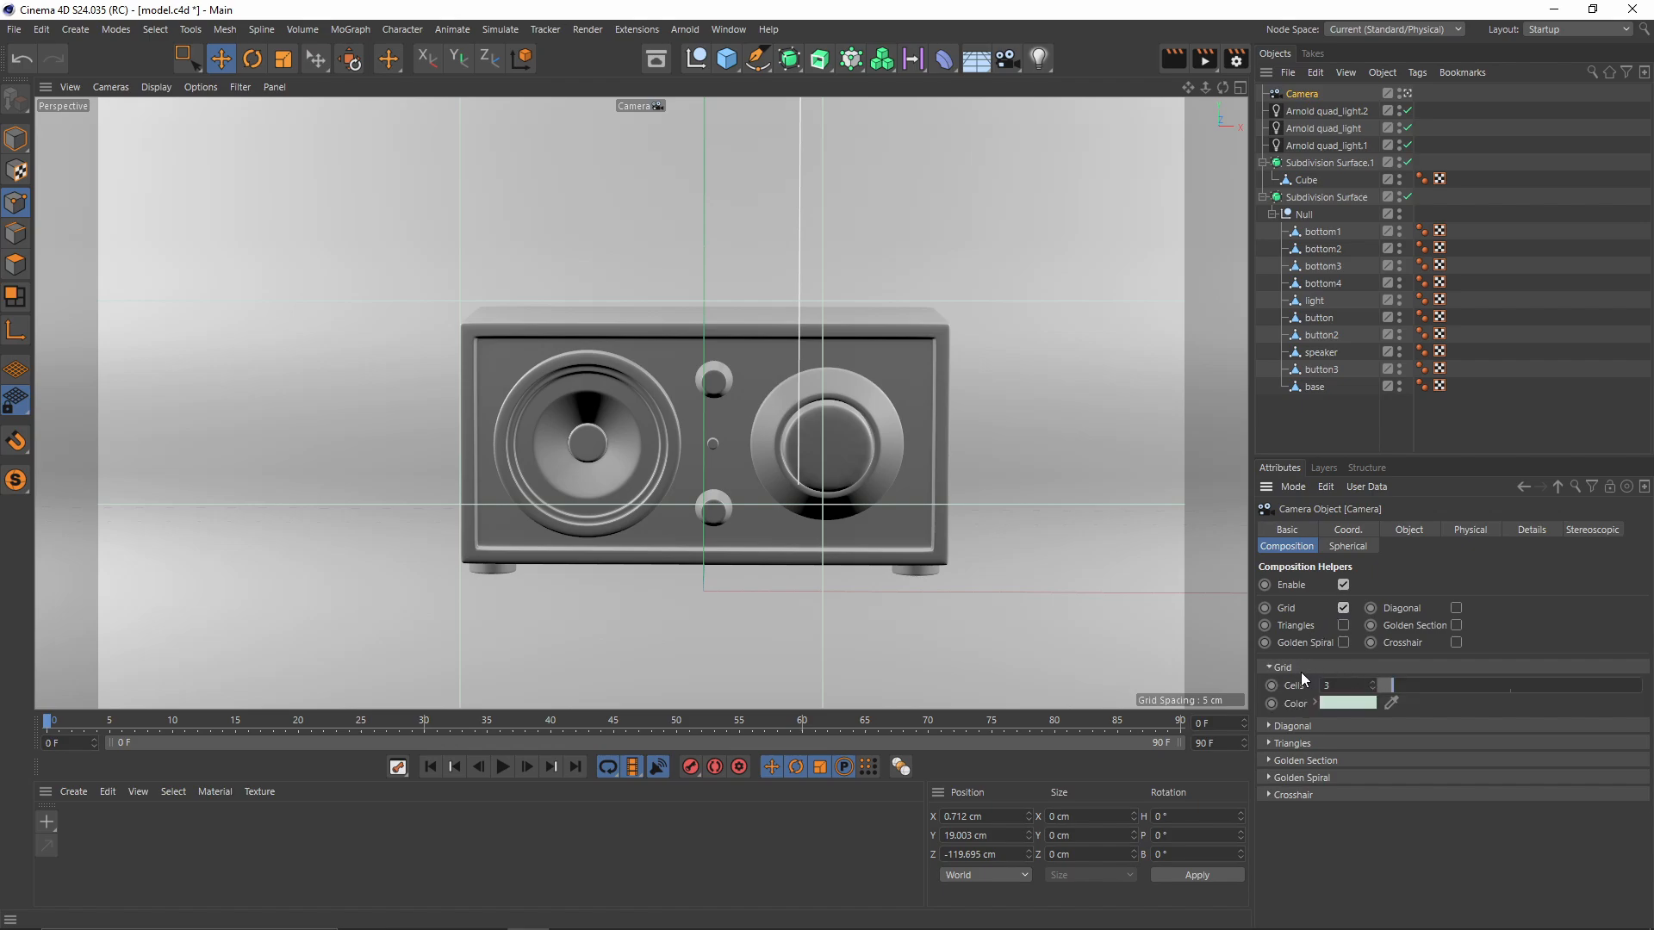
left_click(1373, 681)
left_click(1373, 689)
left_click(1373, 689)
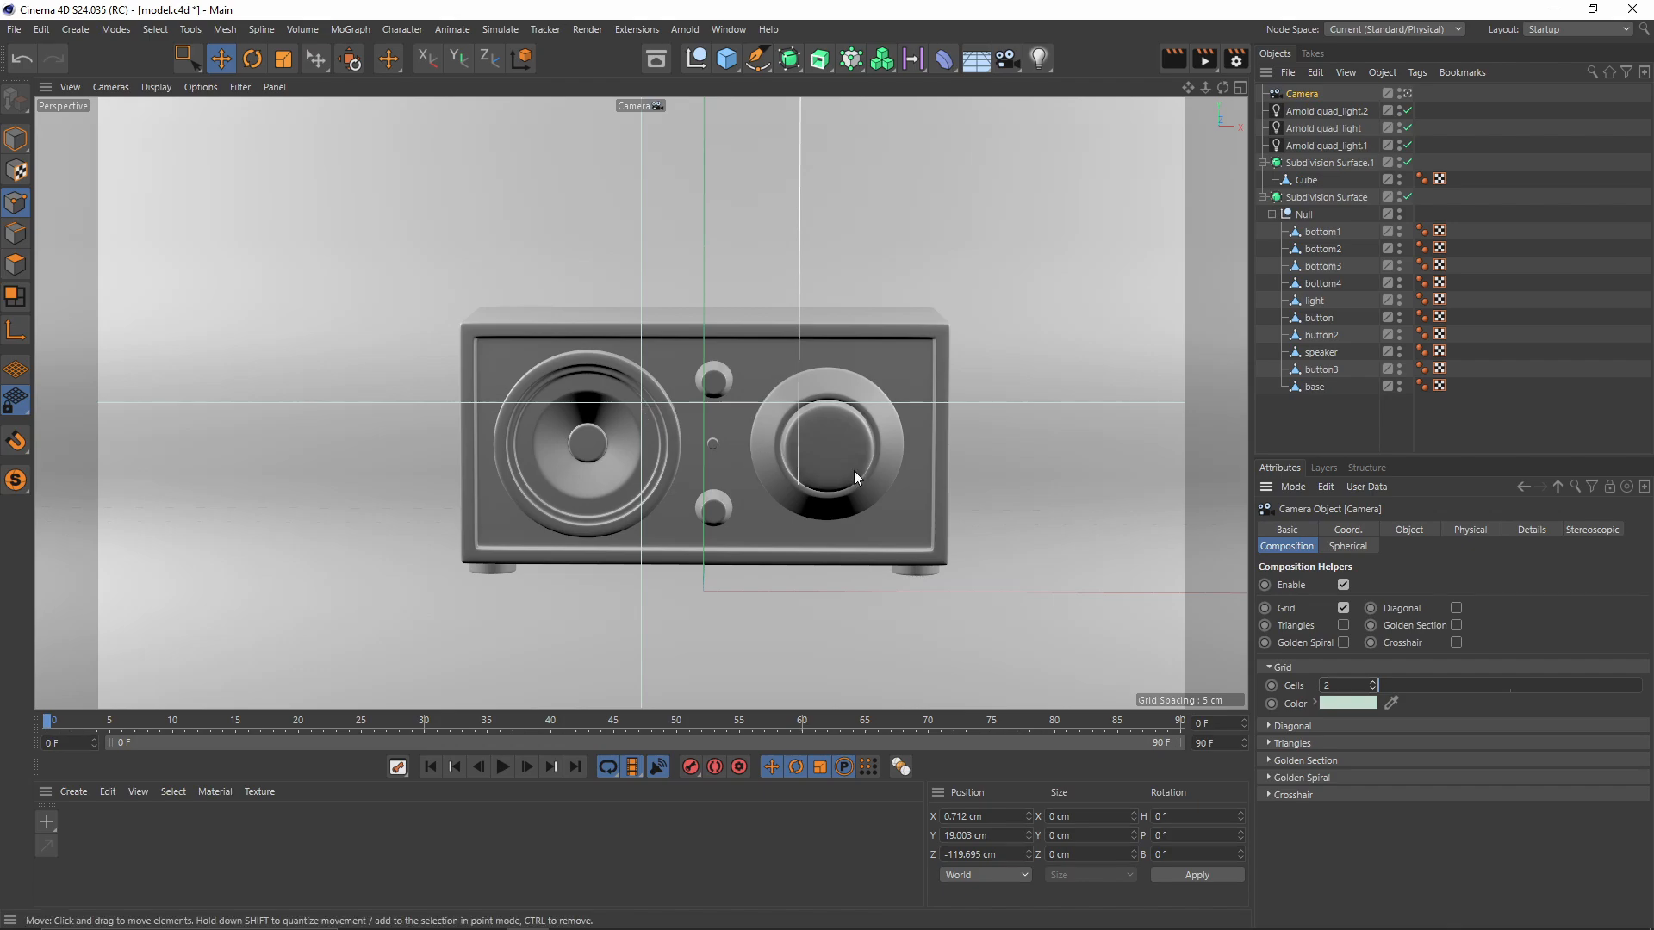
middle_click_drag(893, 514, 830, 510, "alt")
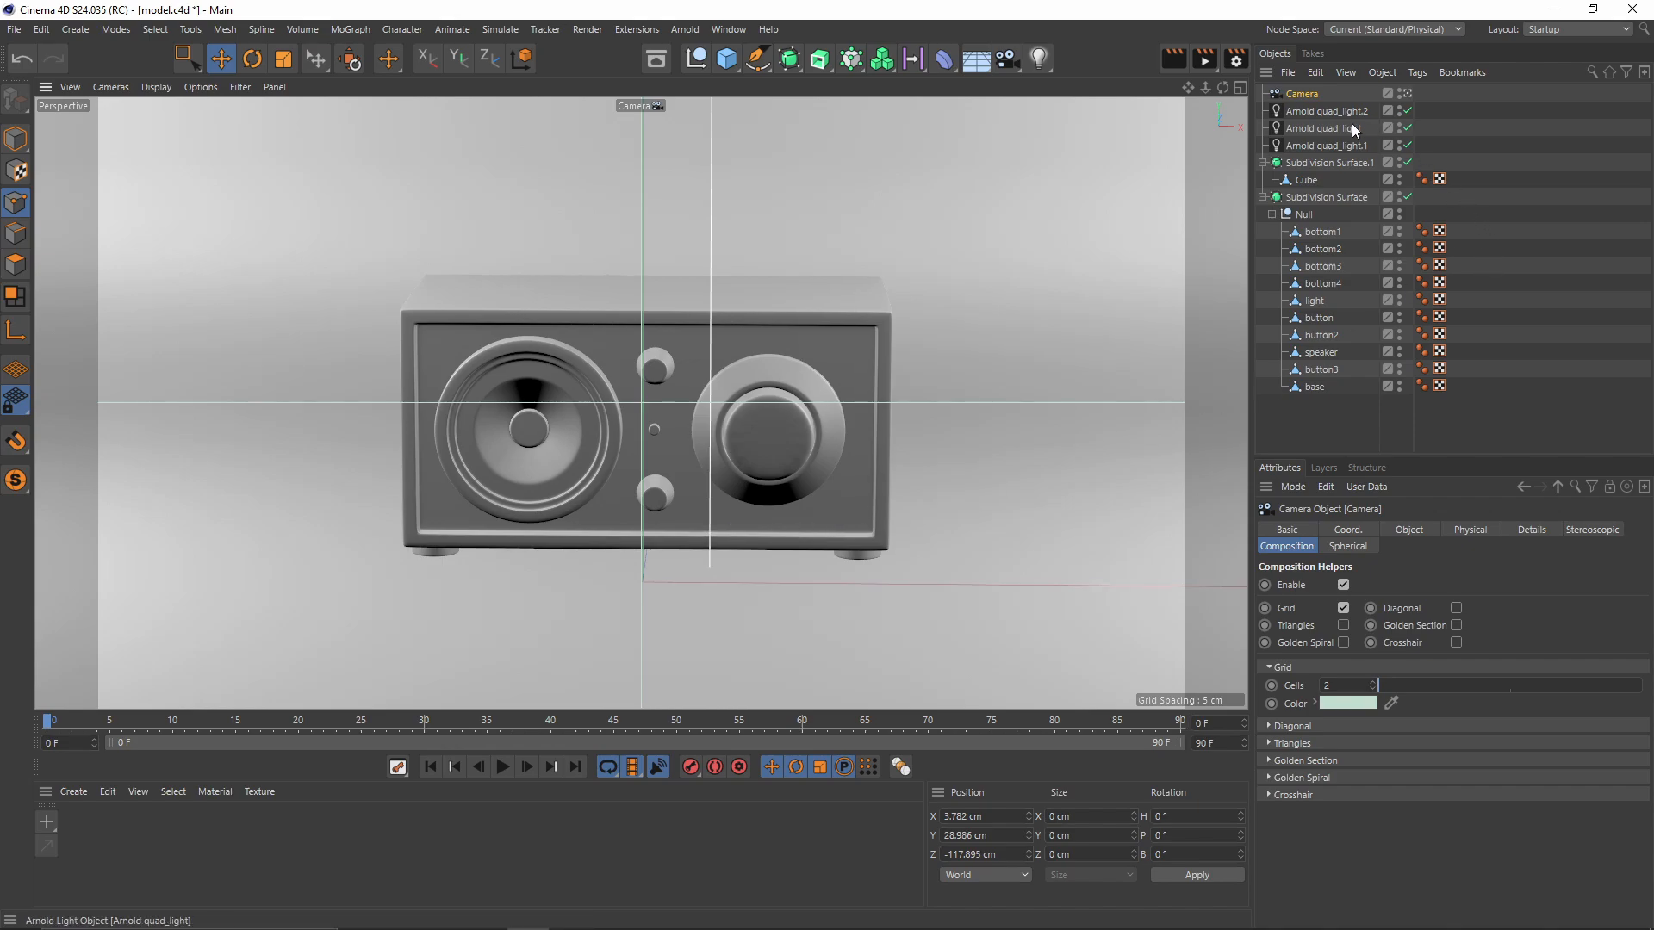
Step: Disable the camera's composition helpers and switch from the camera view to the default view of the whole studio
left_click(1343, 586)
left_click(1549, 210)
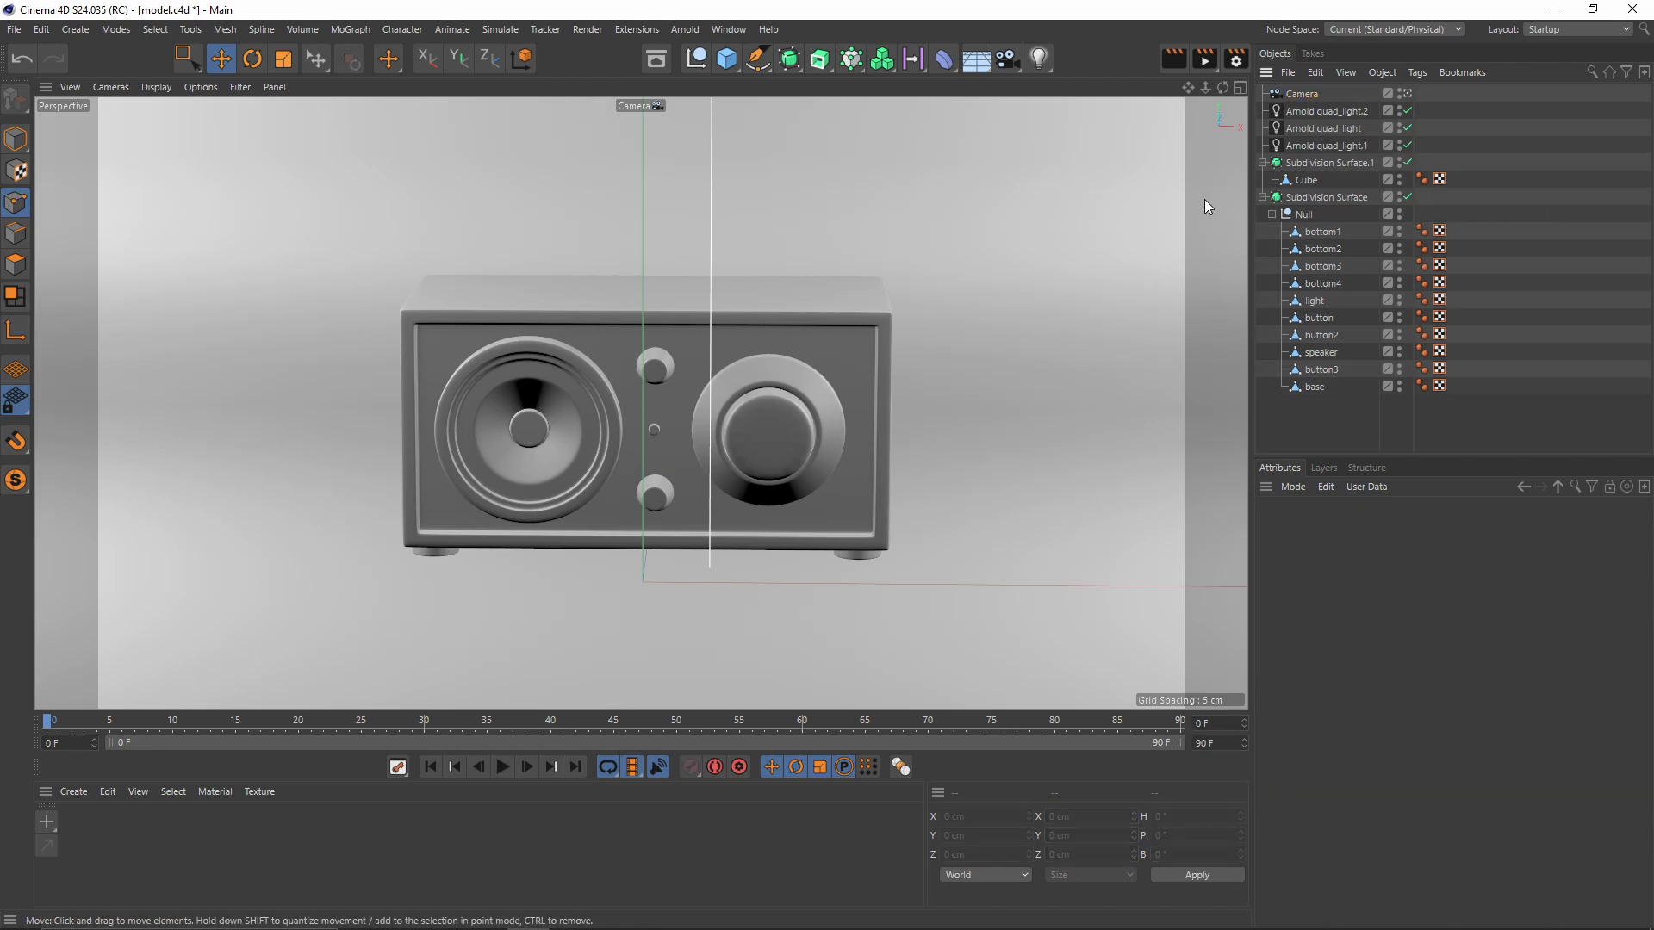
left_click(1408, 95)
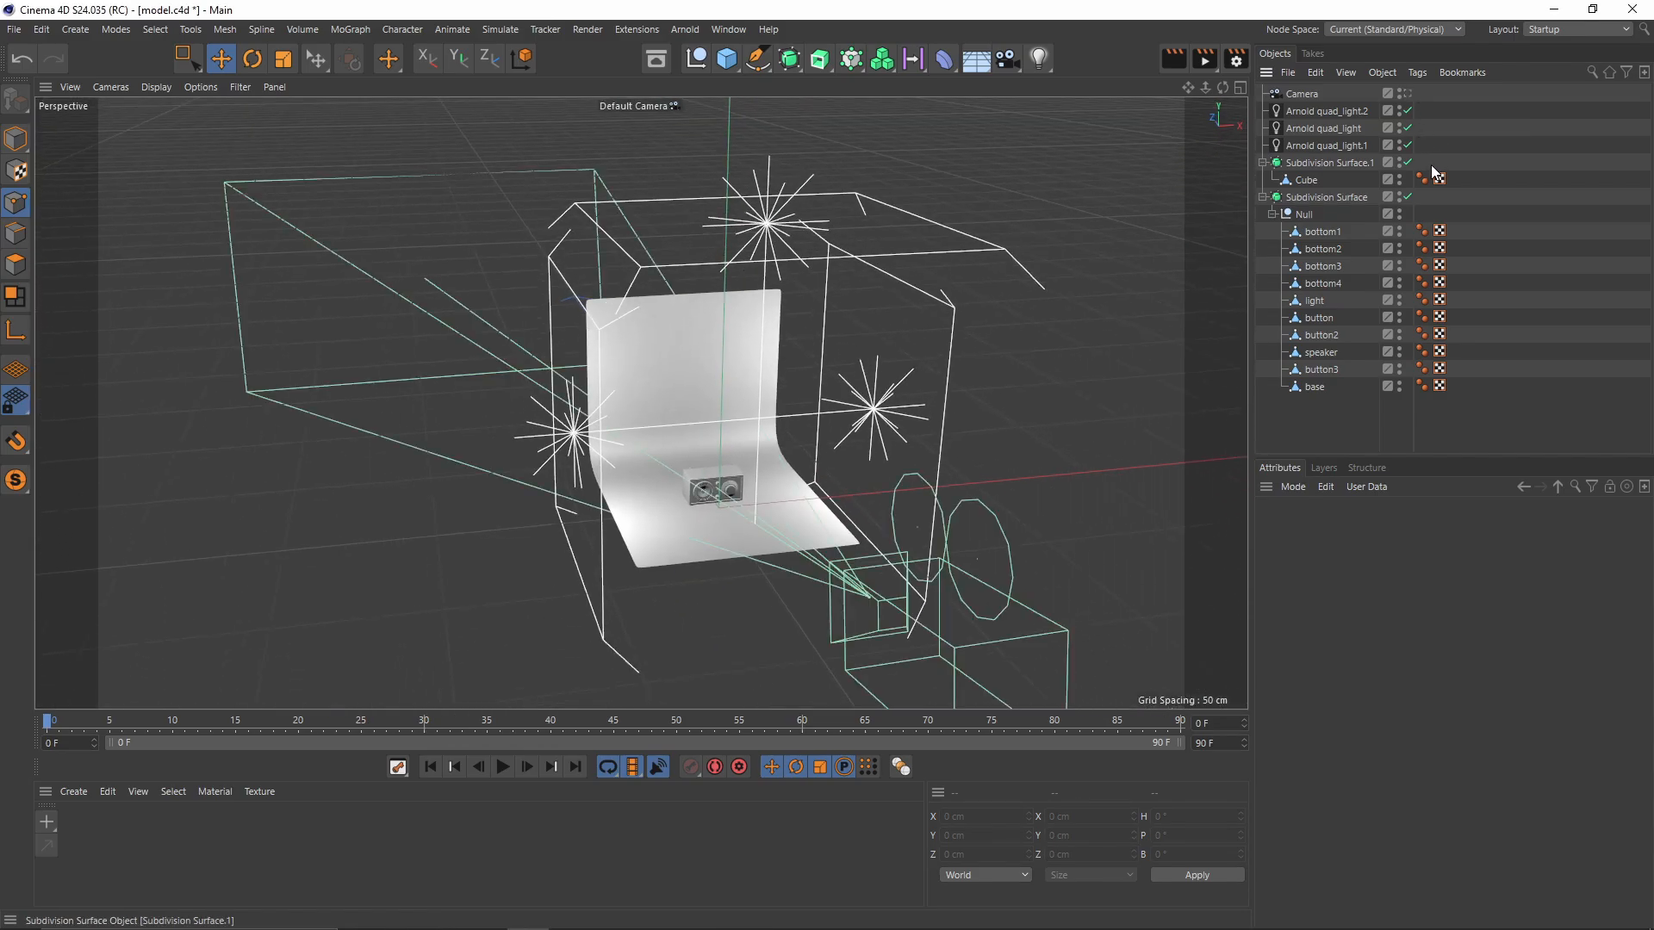
left_click_drag(875, 351, 849, 292, "alt")
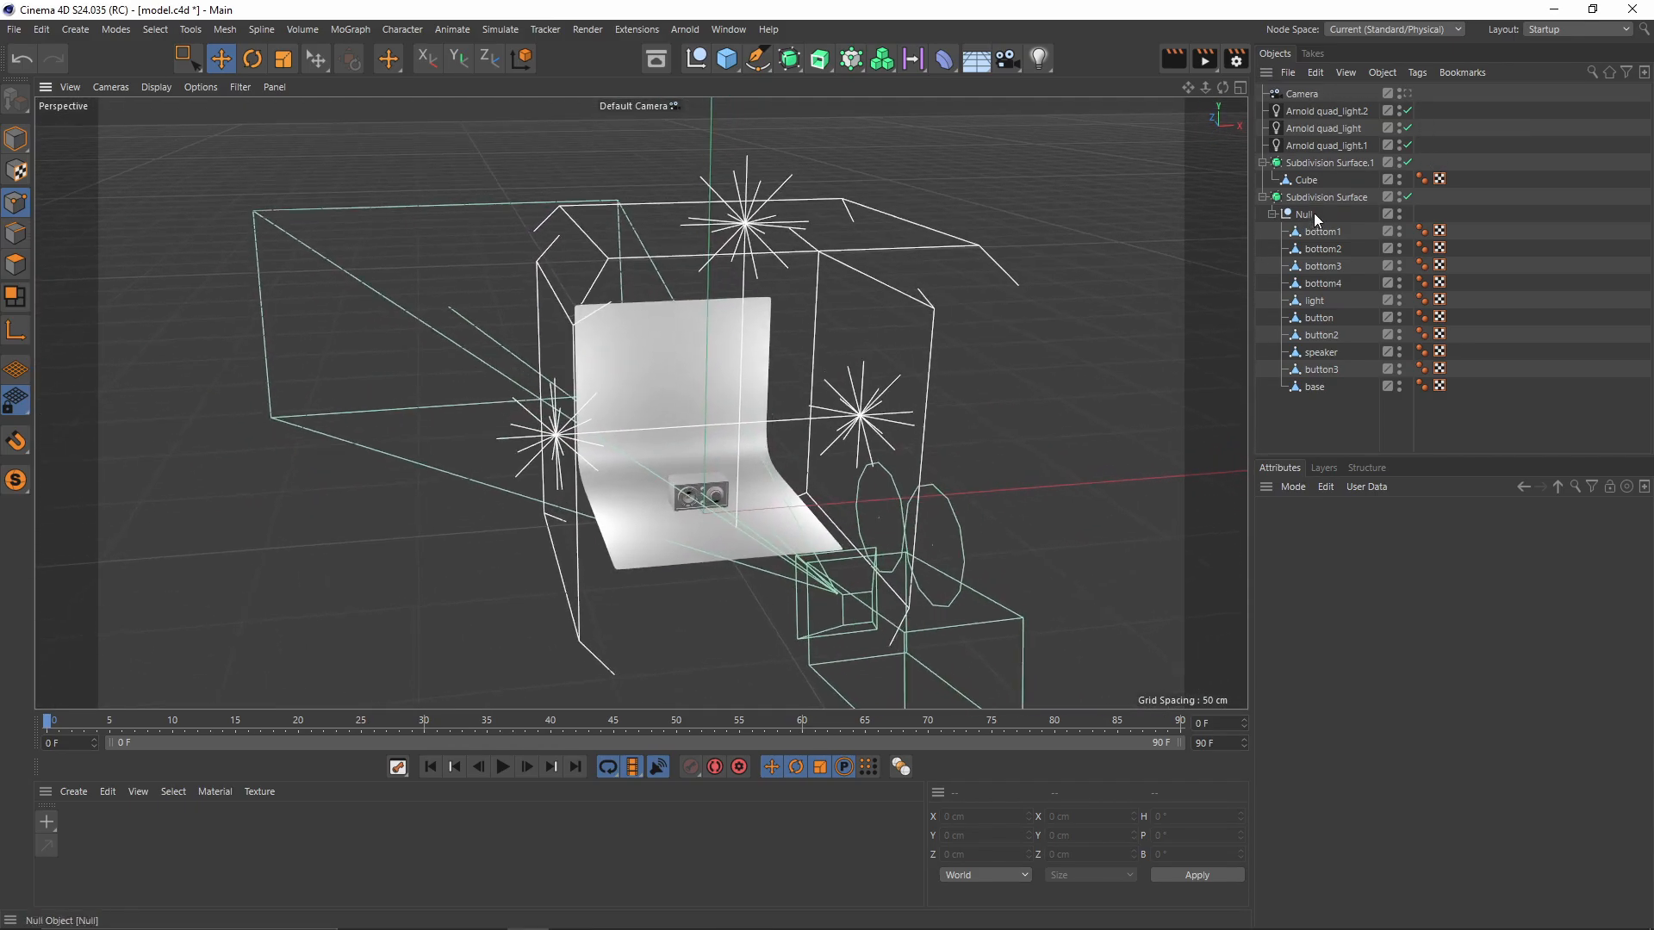
Step: Rename the Arnold quad light on the speaker's left side as light_left
left_click(1340, 145)
left_click_drag(723, 431, 654, 422, "alt")
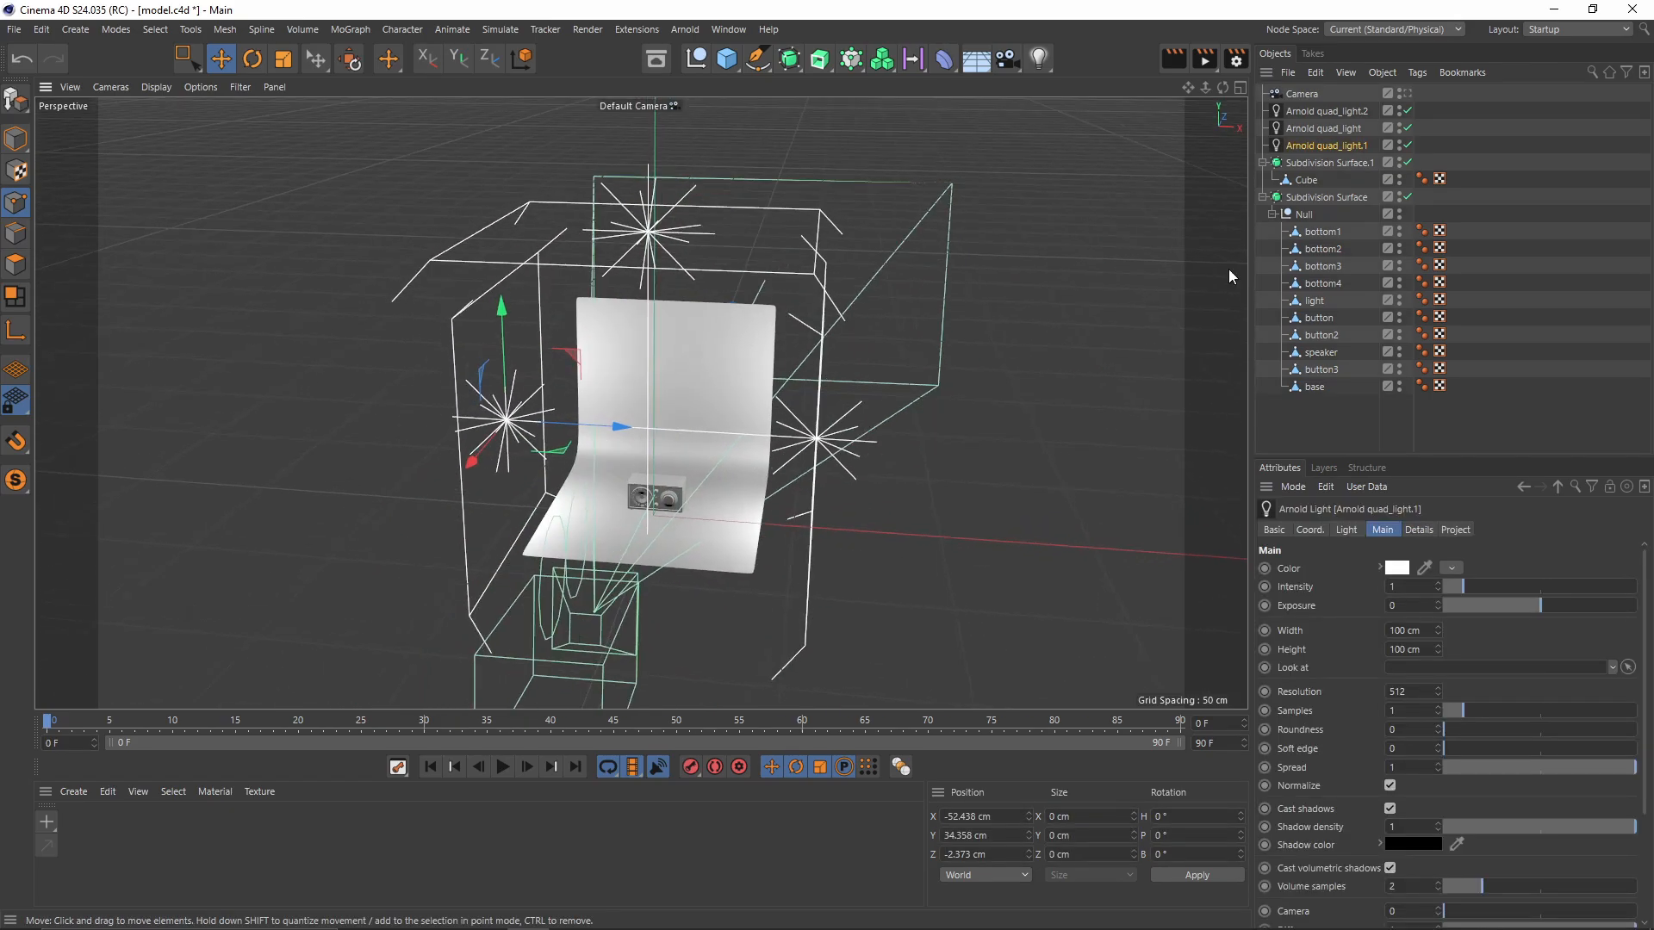
double_click(1334, 145)
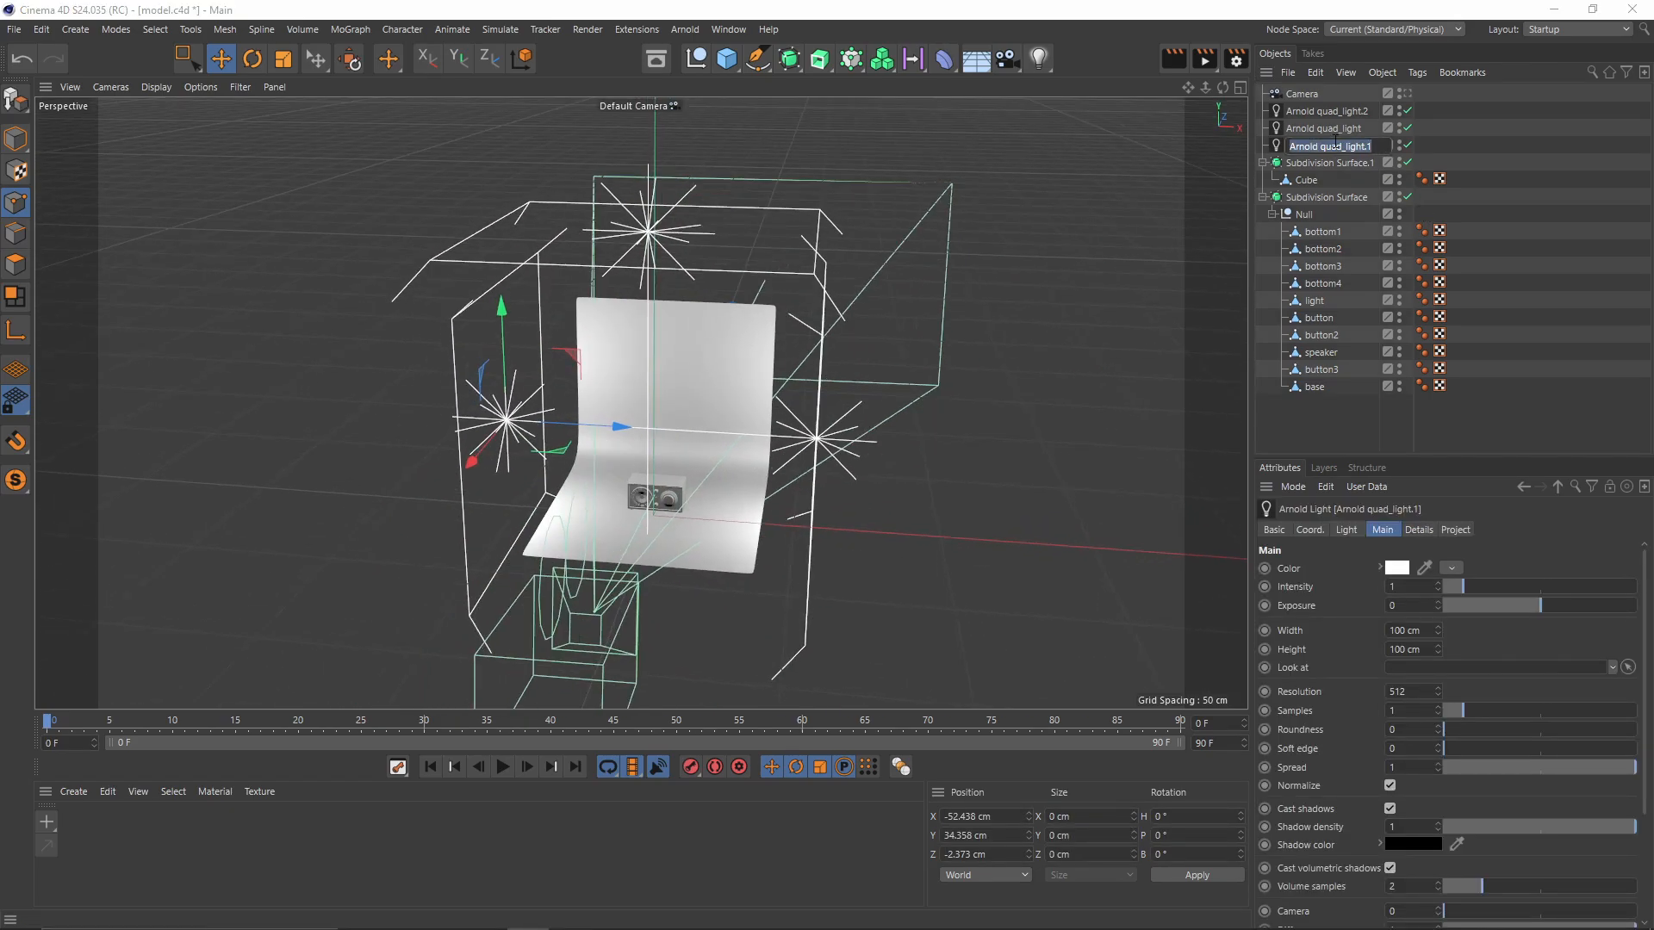
type("light_left")
key("Return")
Step: Rename the Arnold quad light on the opposite side as light_right, reusing the name of light_left
left_click(1331, 126)
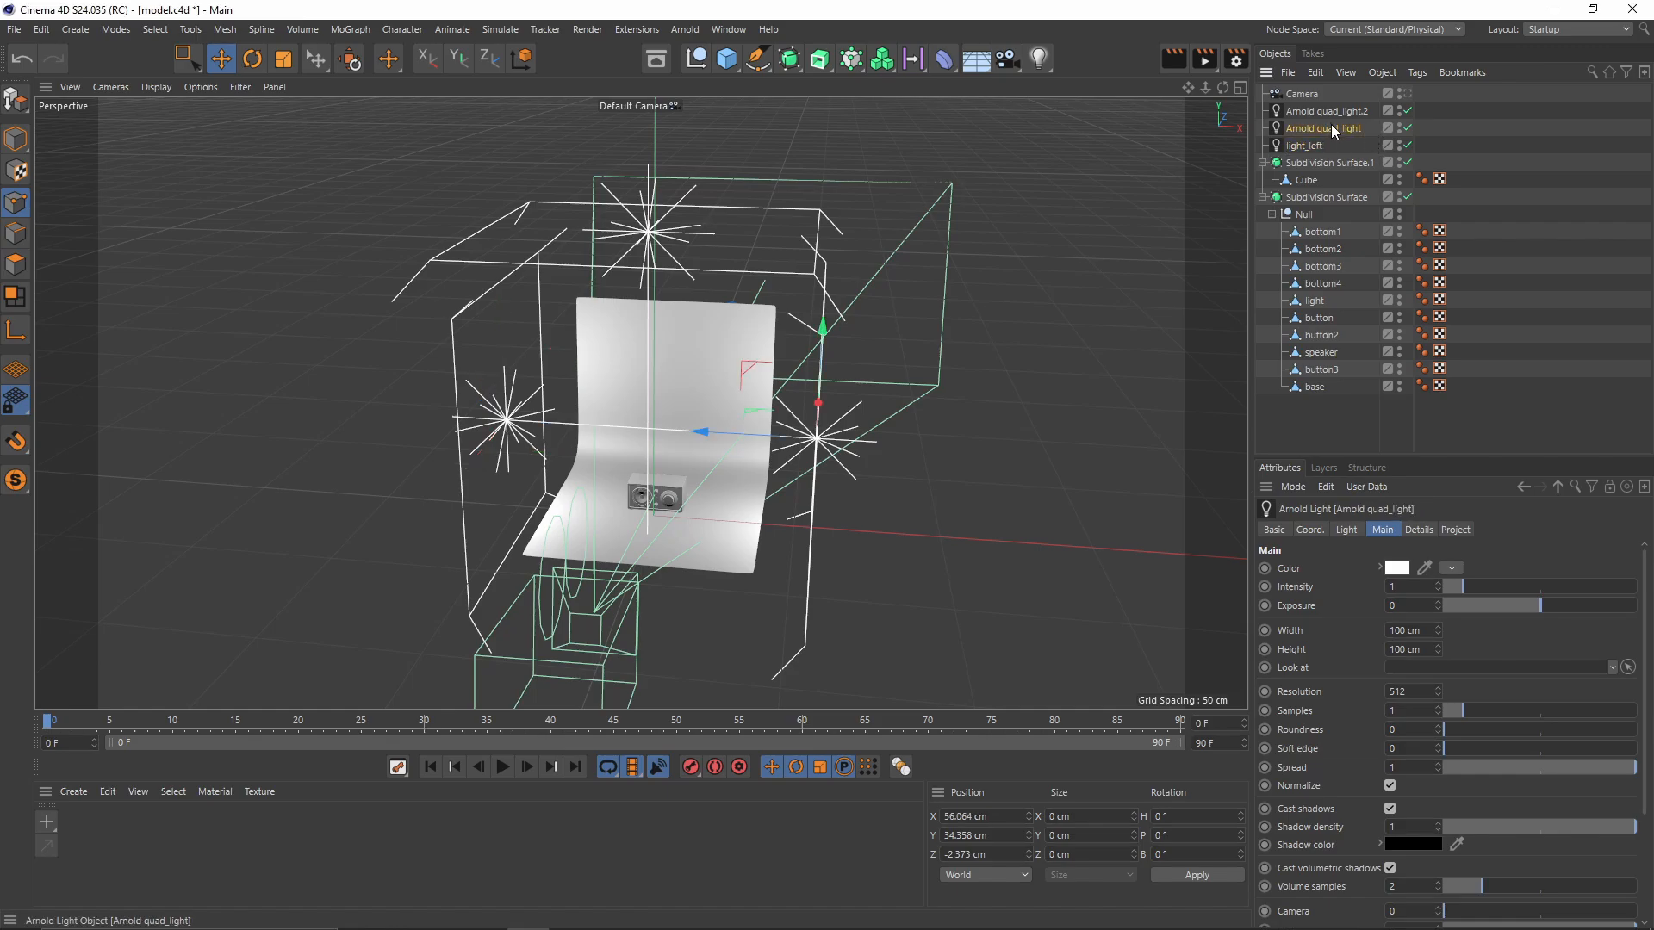
double_click(1329, 145)
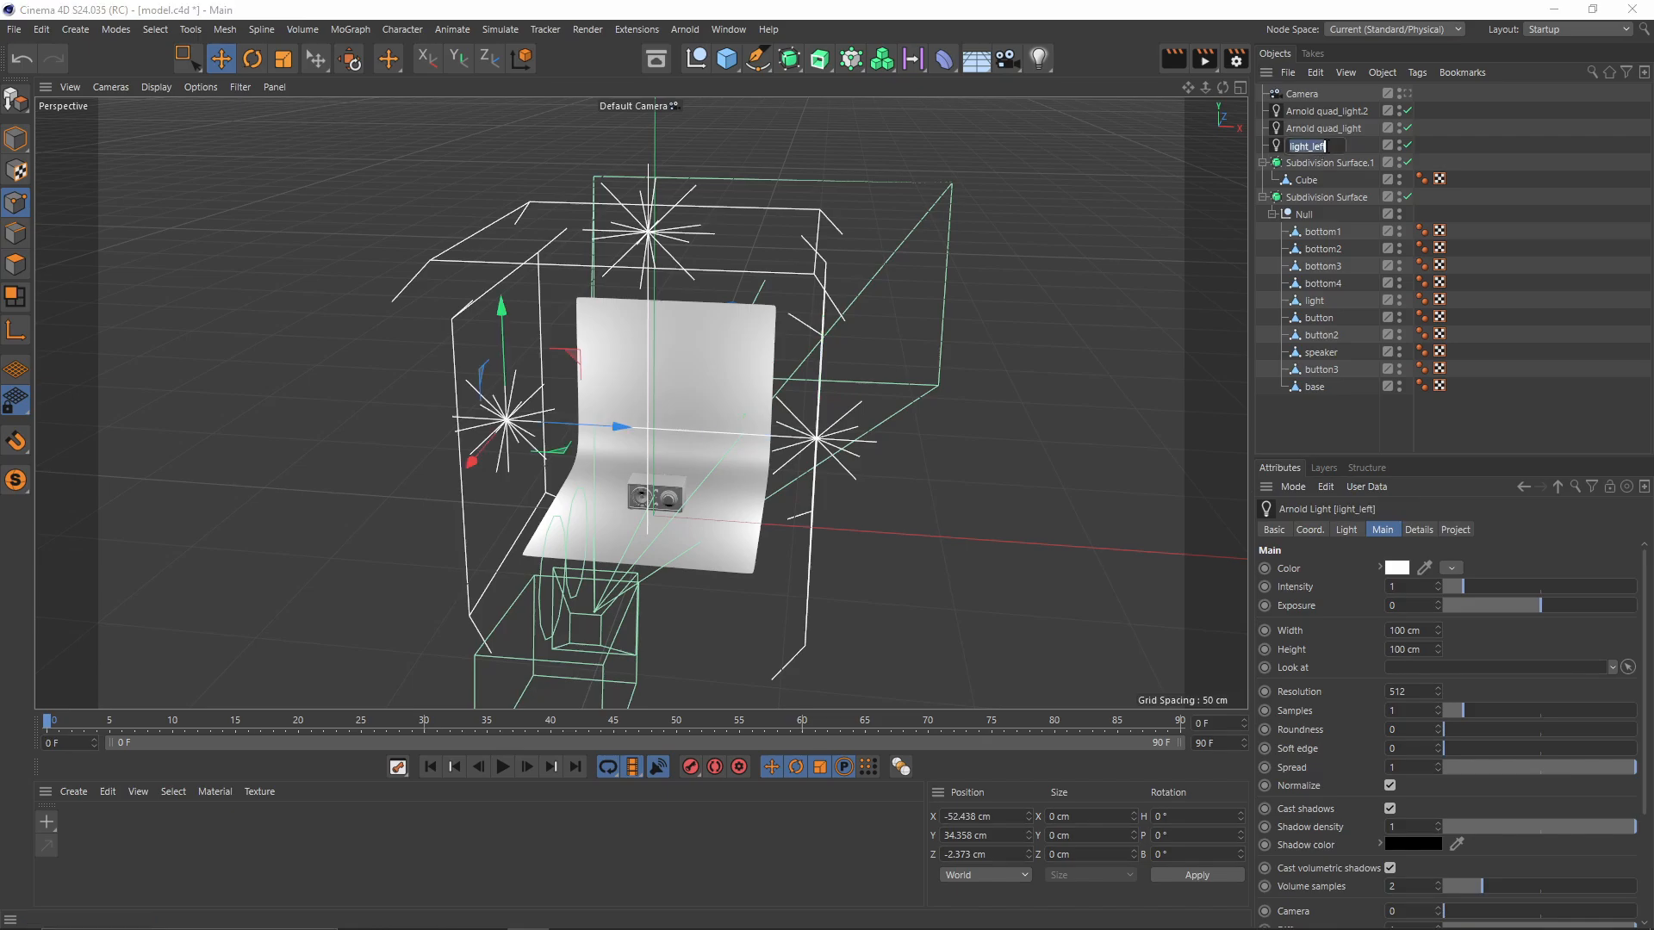
key("ctrl+c")
left_click(1339, 129)
double_click(1339, 130)
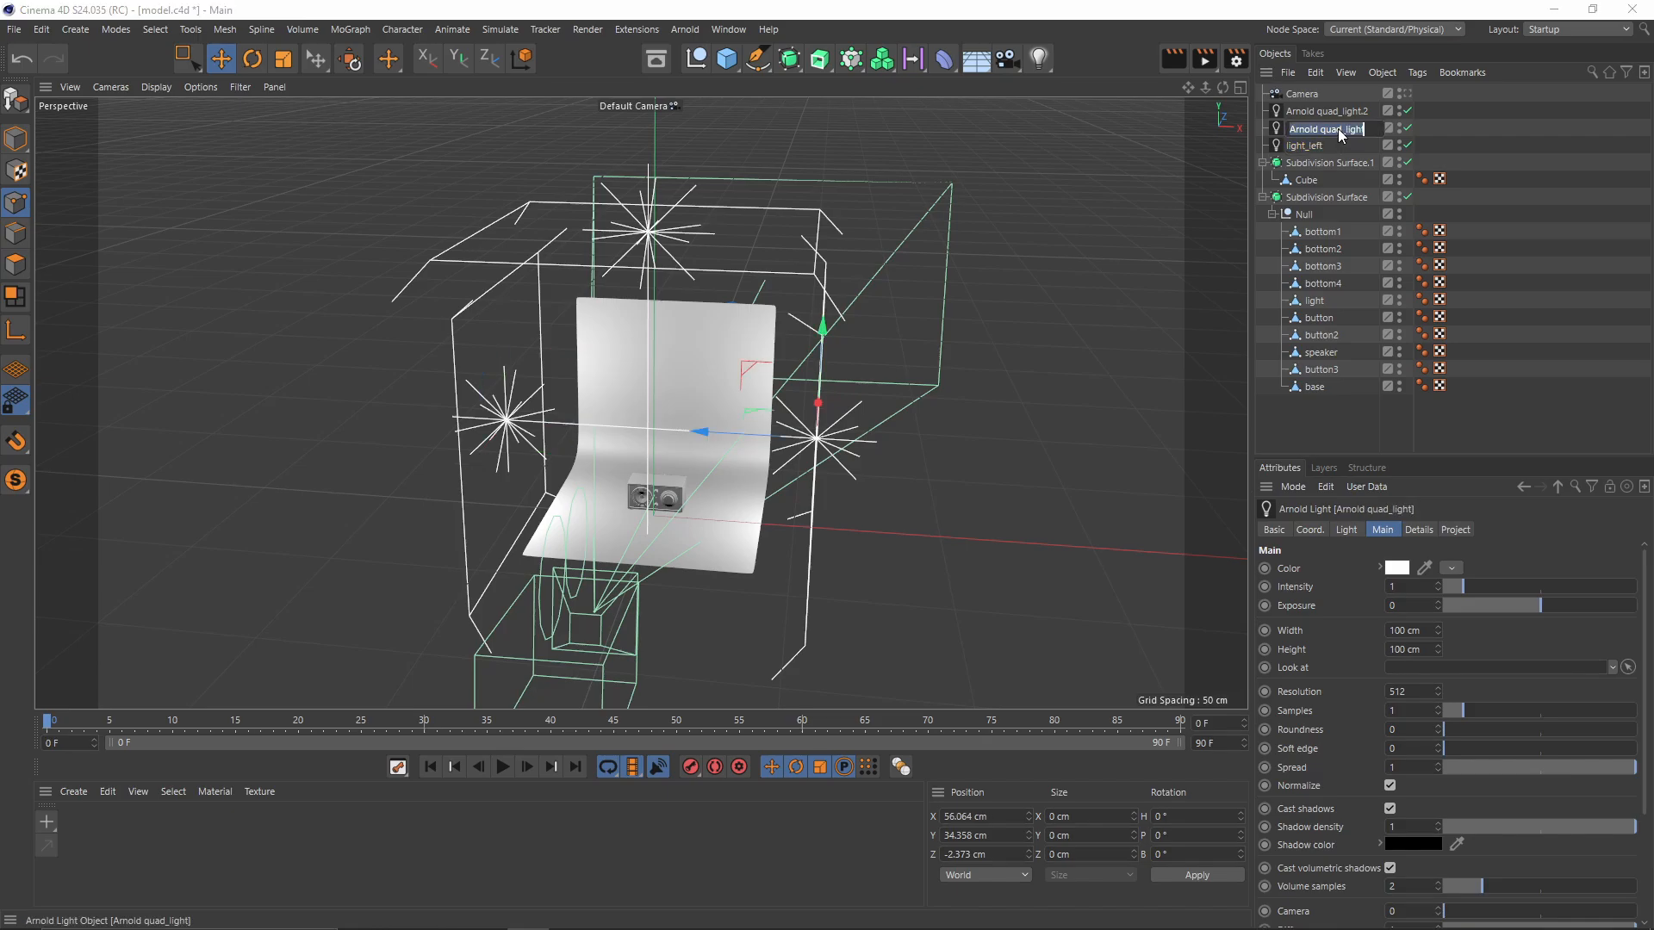
key("ctrl+v")
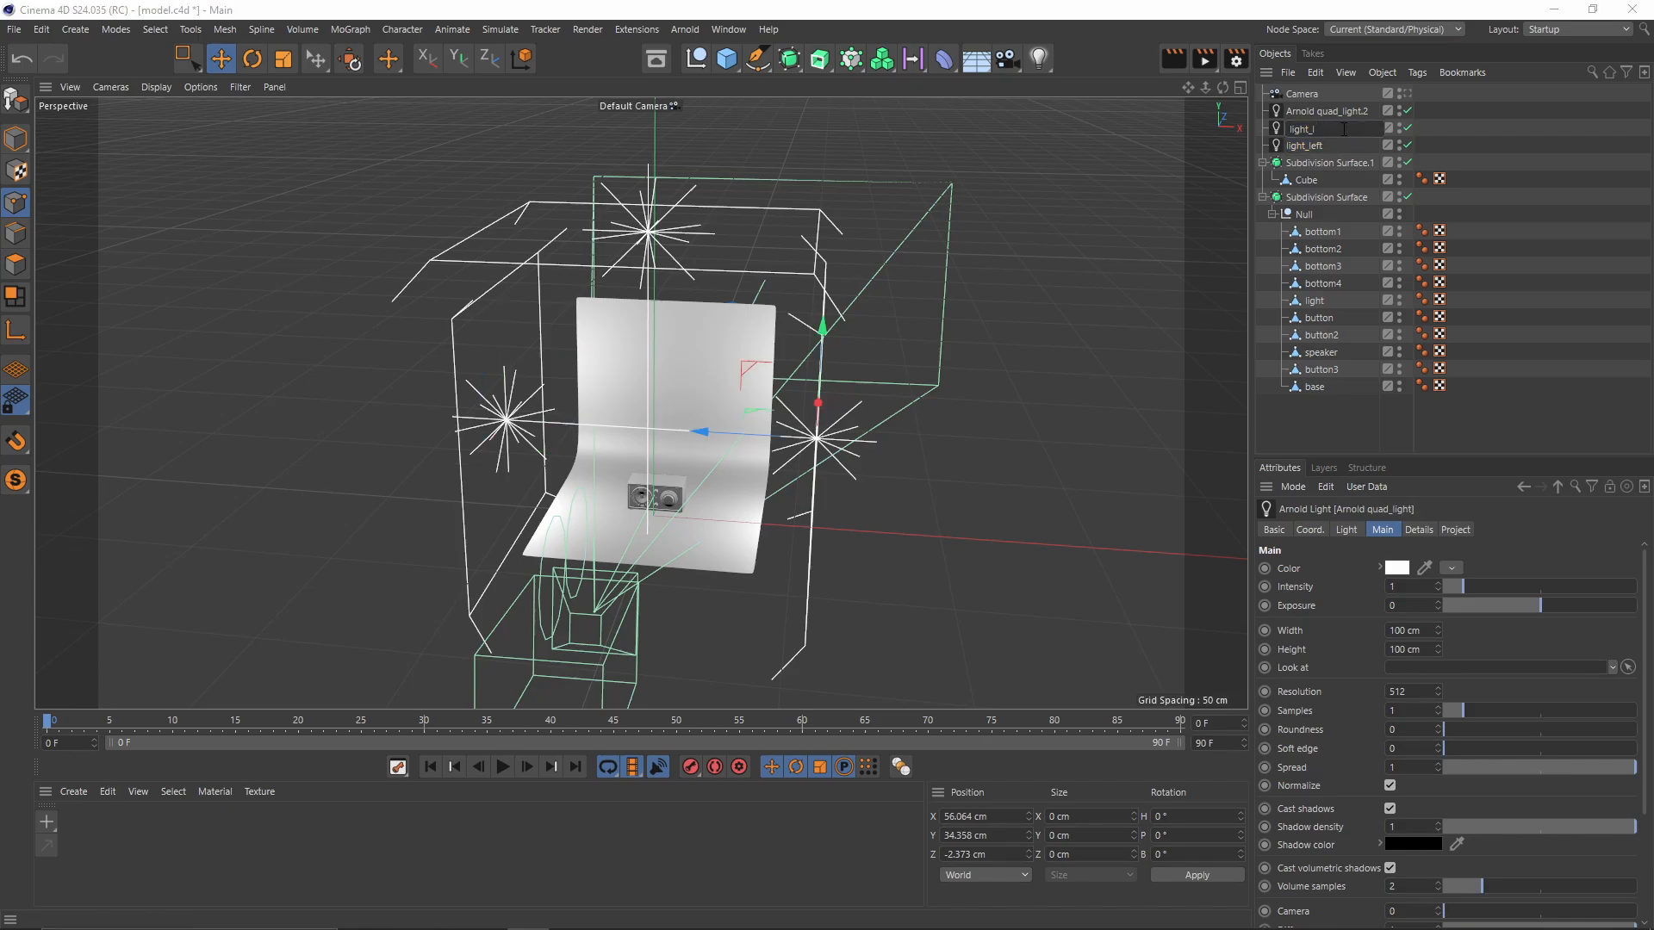
type("right")
key("Return")
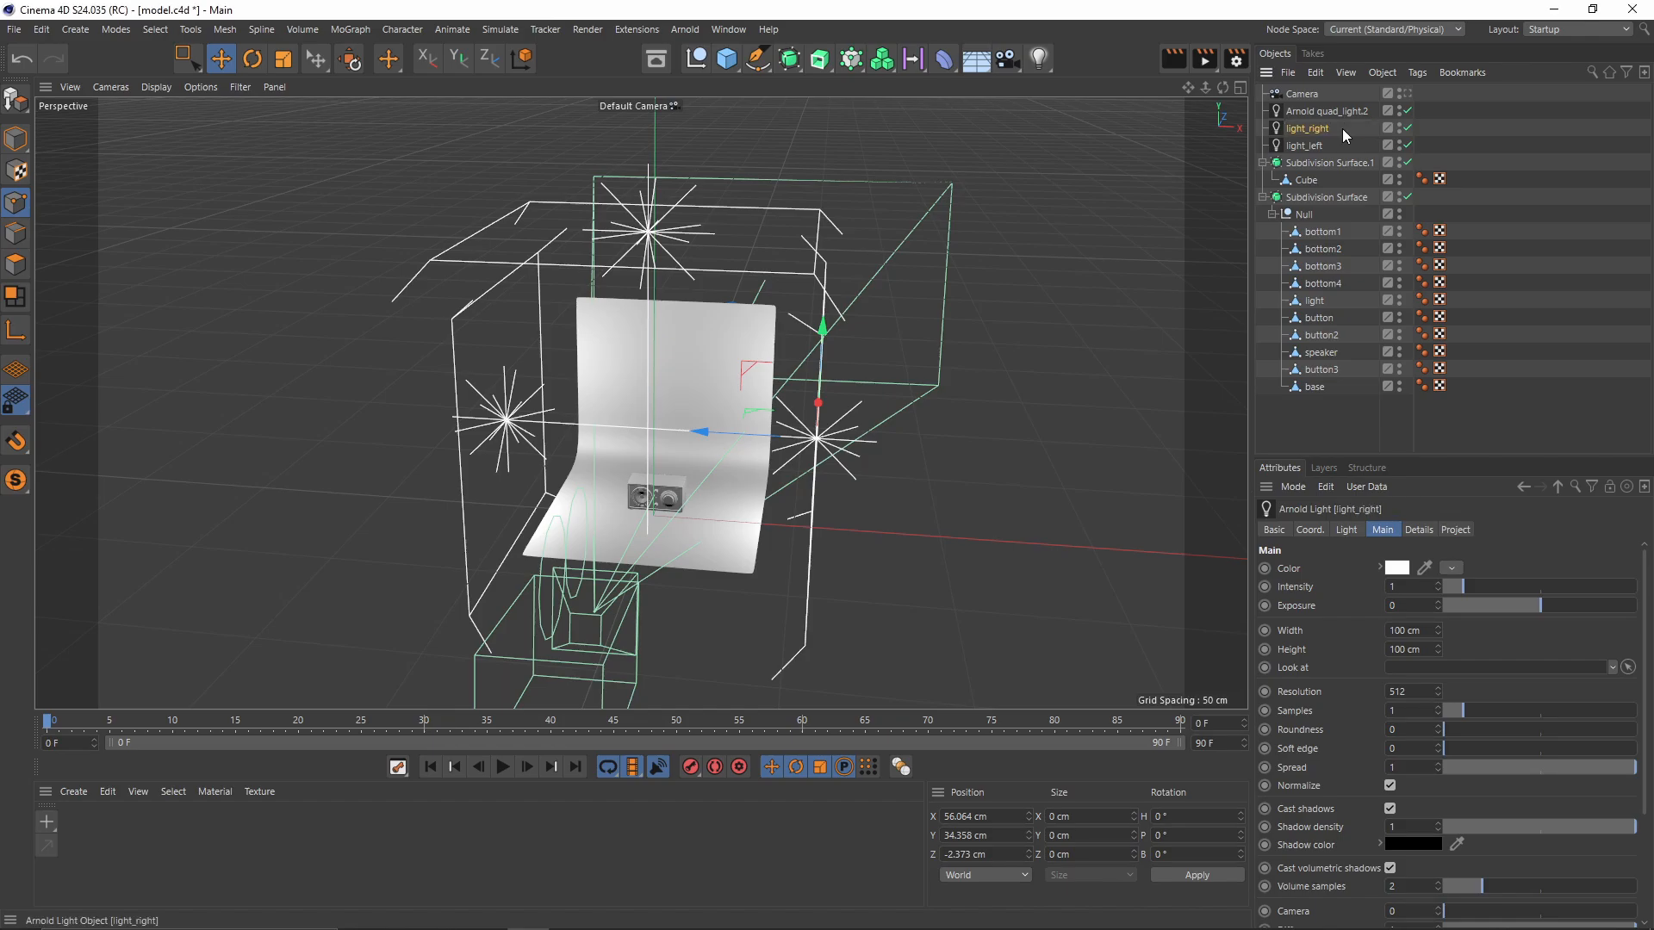
Step: Rename the overhead Arnold quad light as light_top
left_click(1319, 110)
double_click(1319, 110)
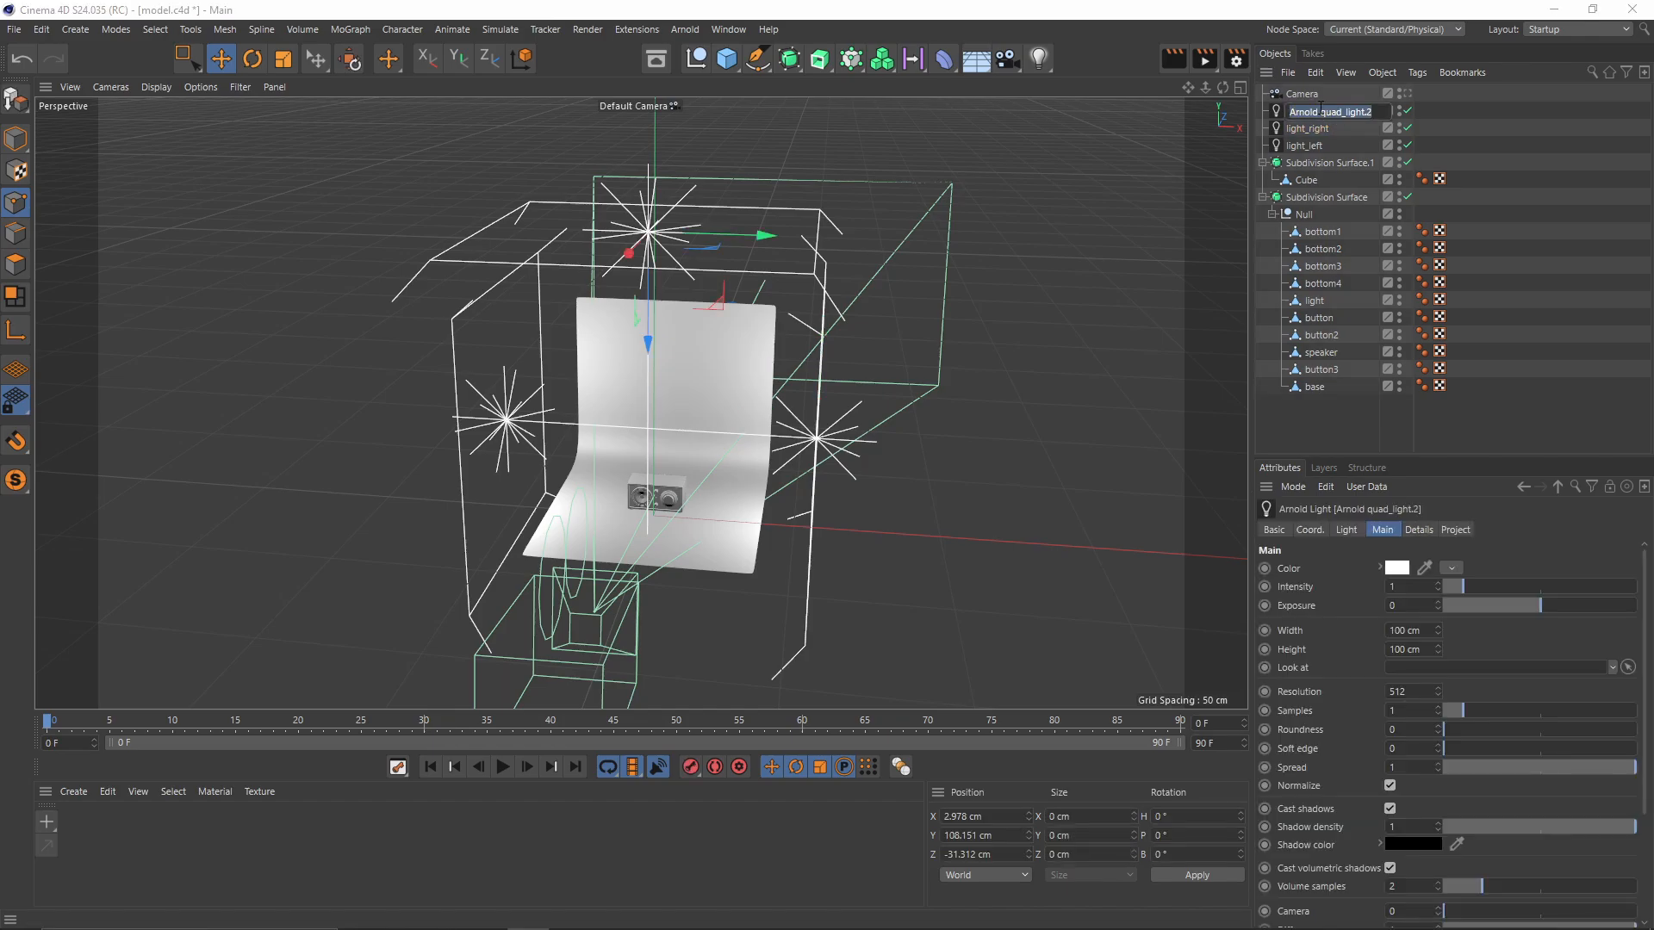
key("ctrl+v")
type("p")
key("Return")
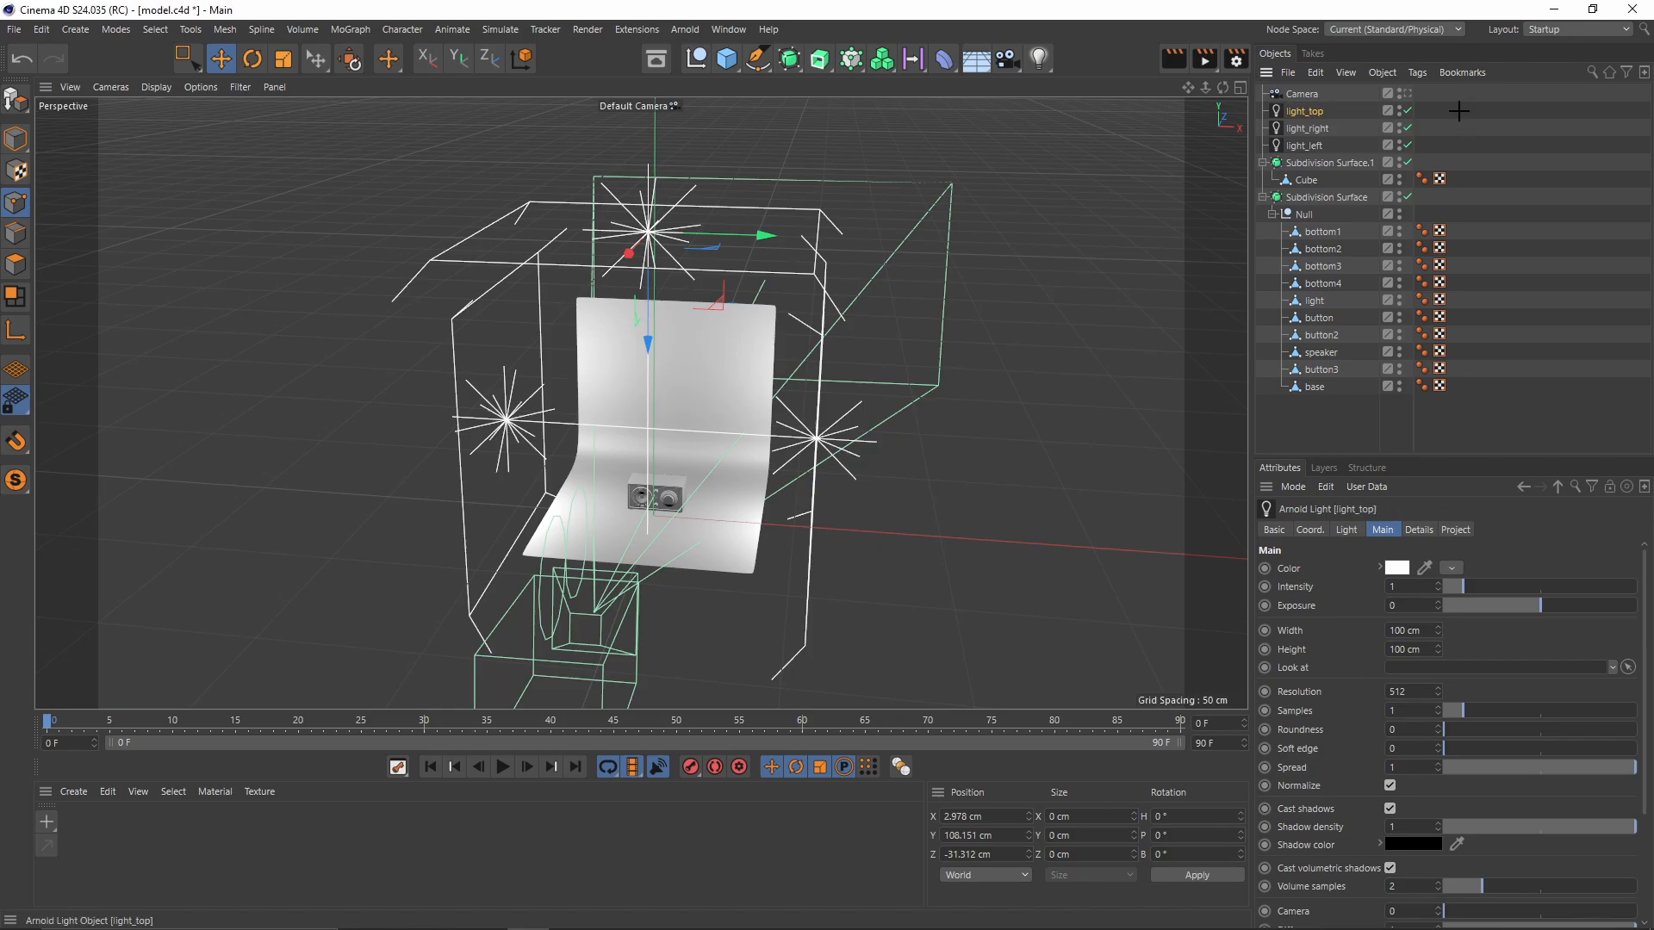
Step: Look through the camera again and preview the full frame in the Arnold IPR window with region rendering turned off
left_click(1409, 96)
left_click(1406, 91)
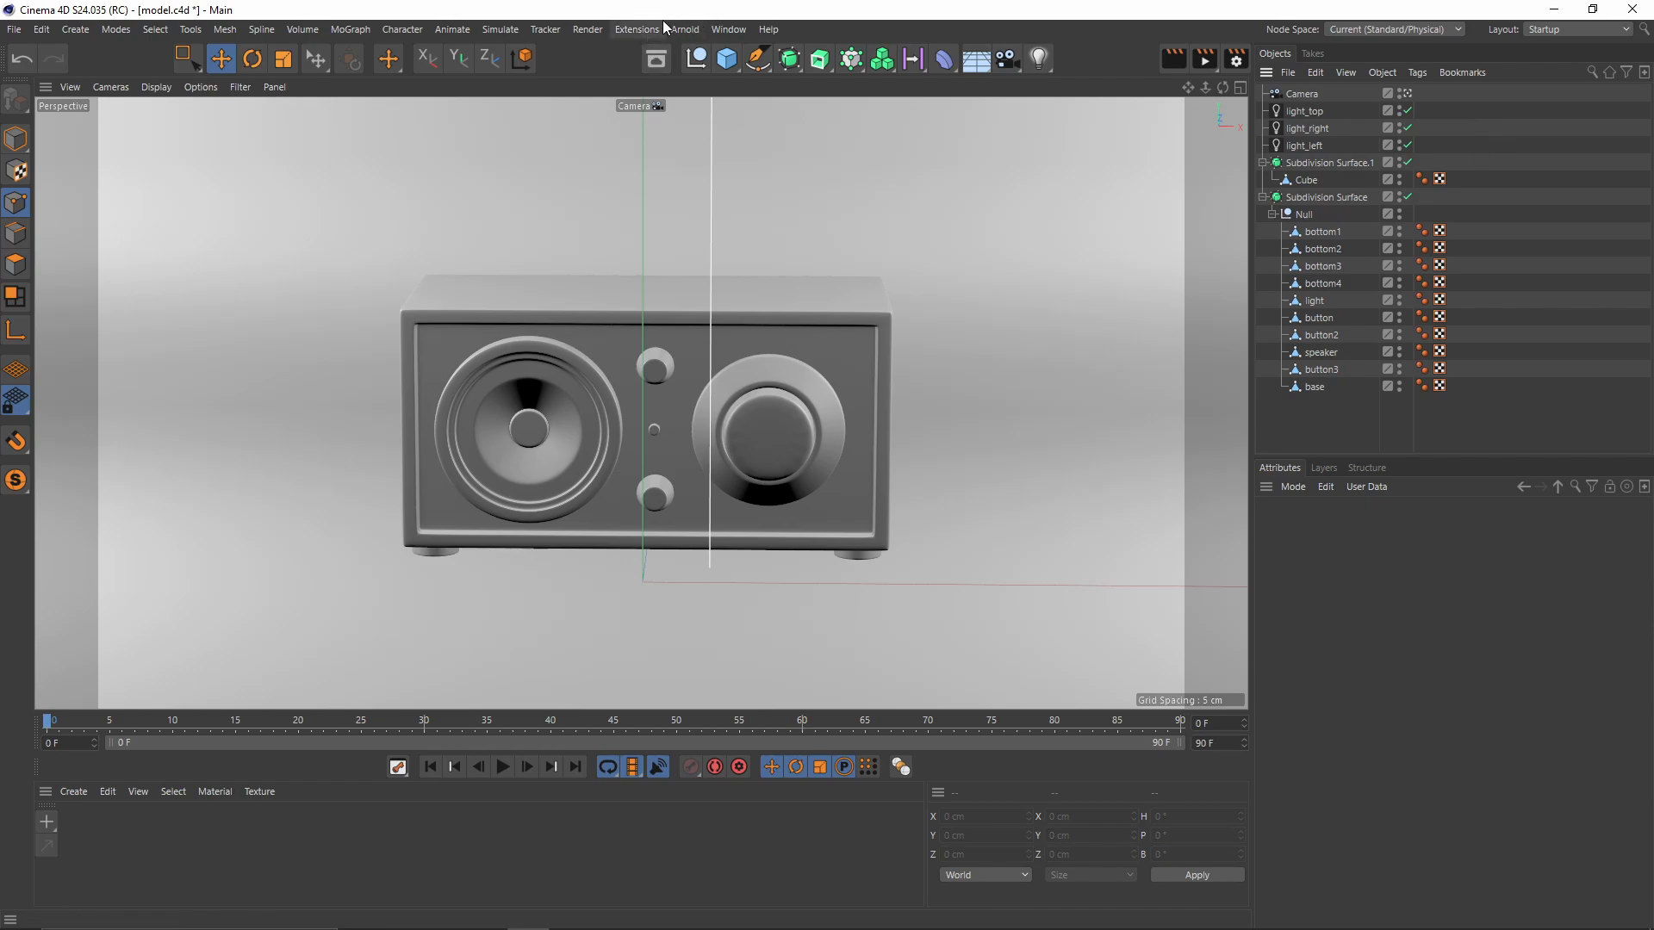
left_click(684, 31)
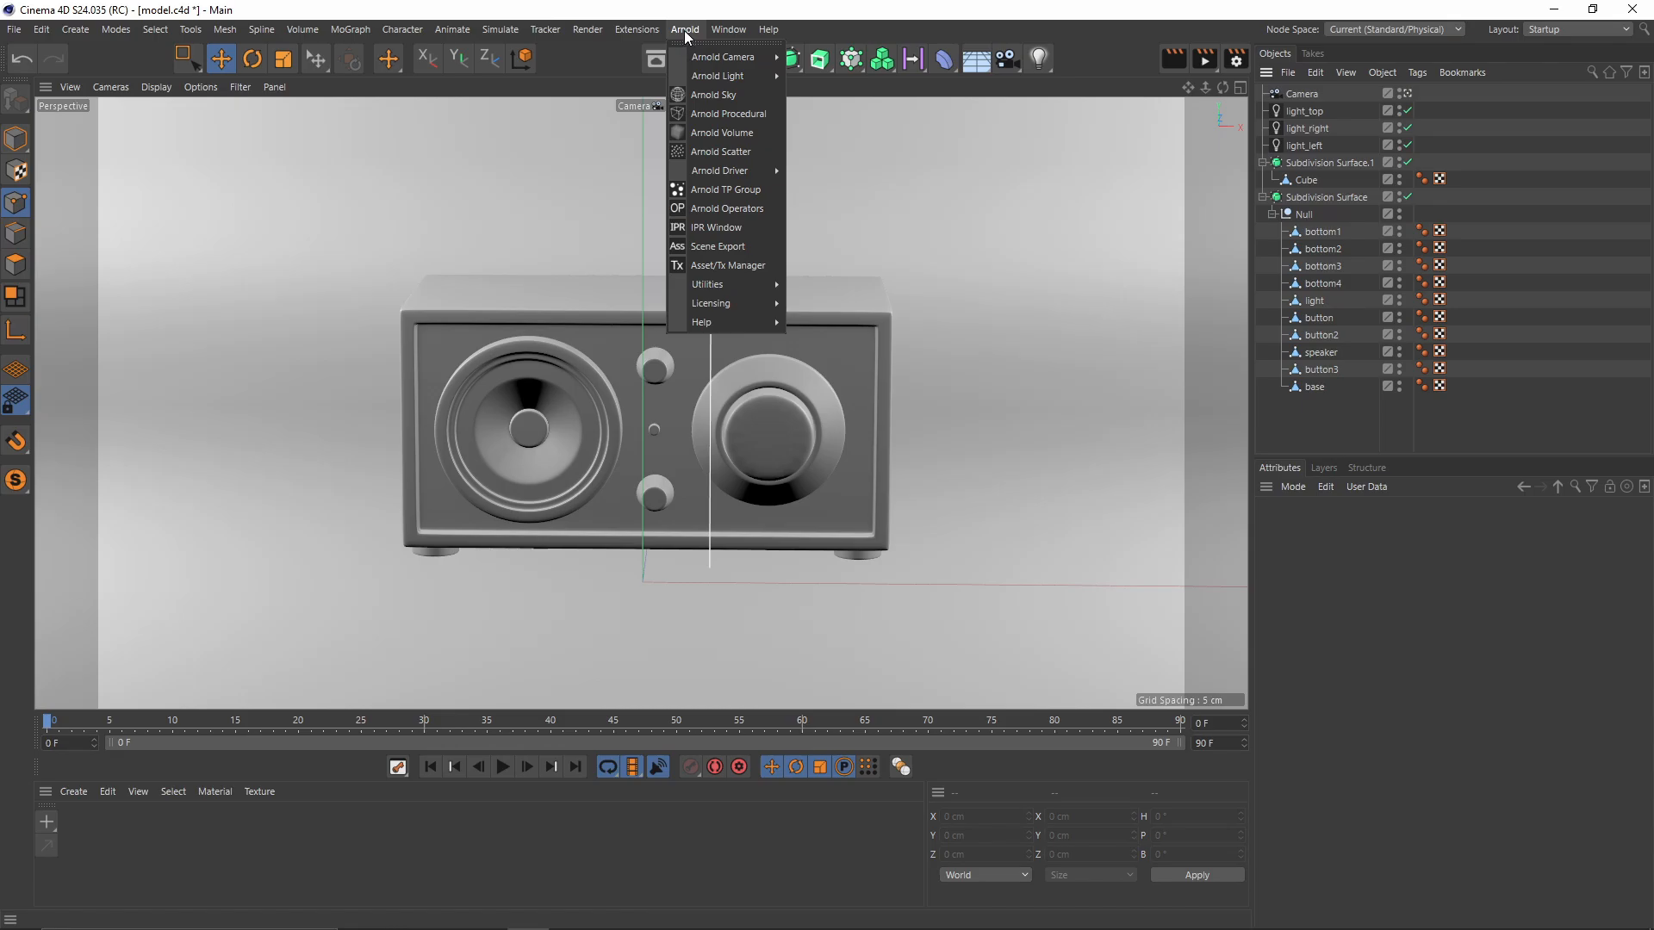
left_click(736, 229)
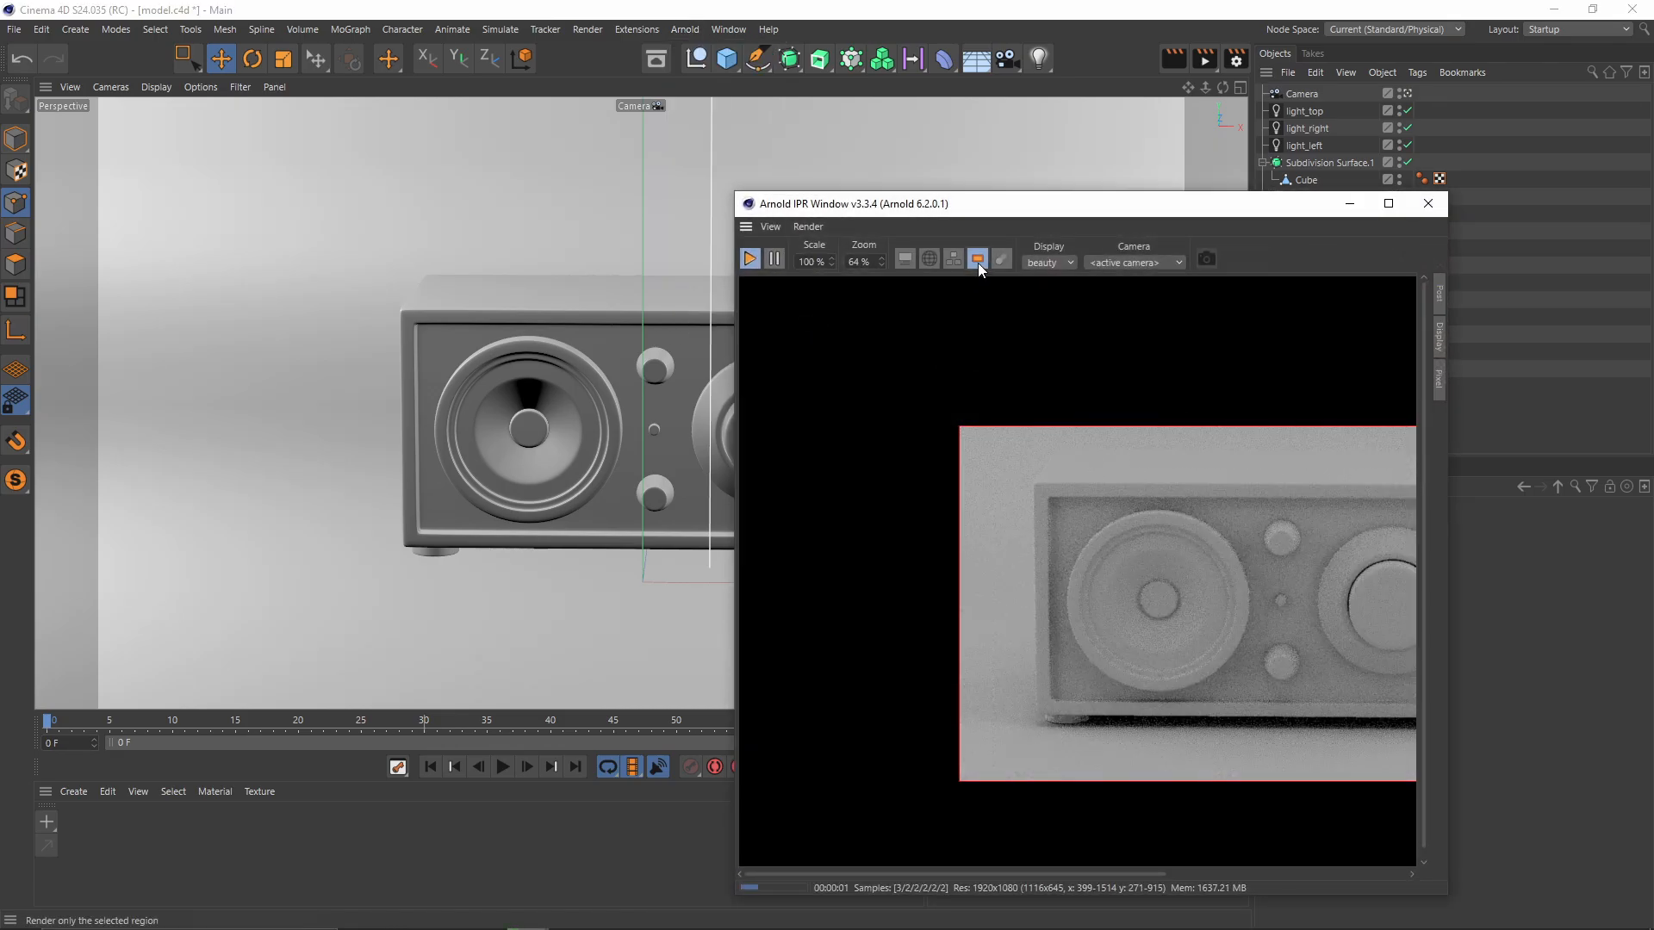
left_click(977, 259)
scroll(1180, 524, "down", 2)
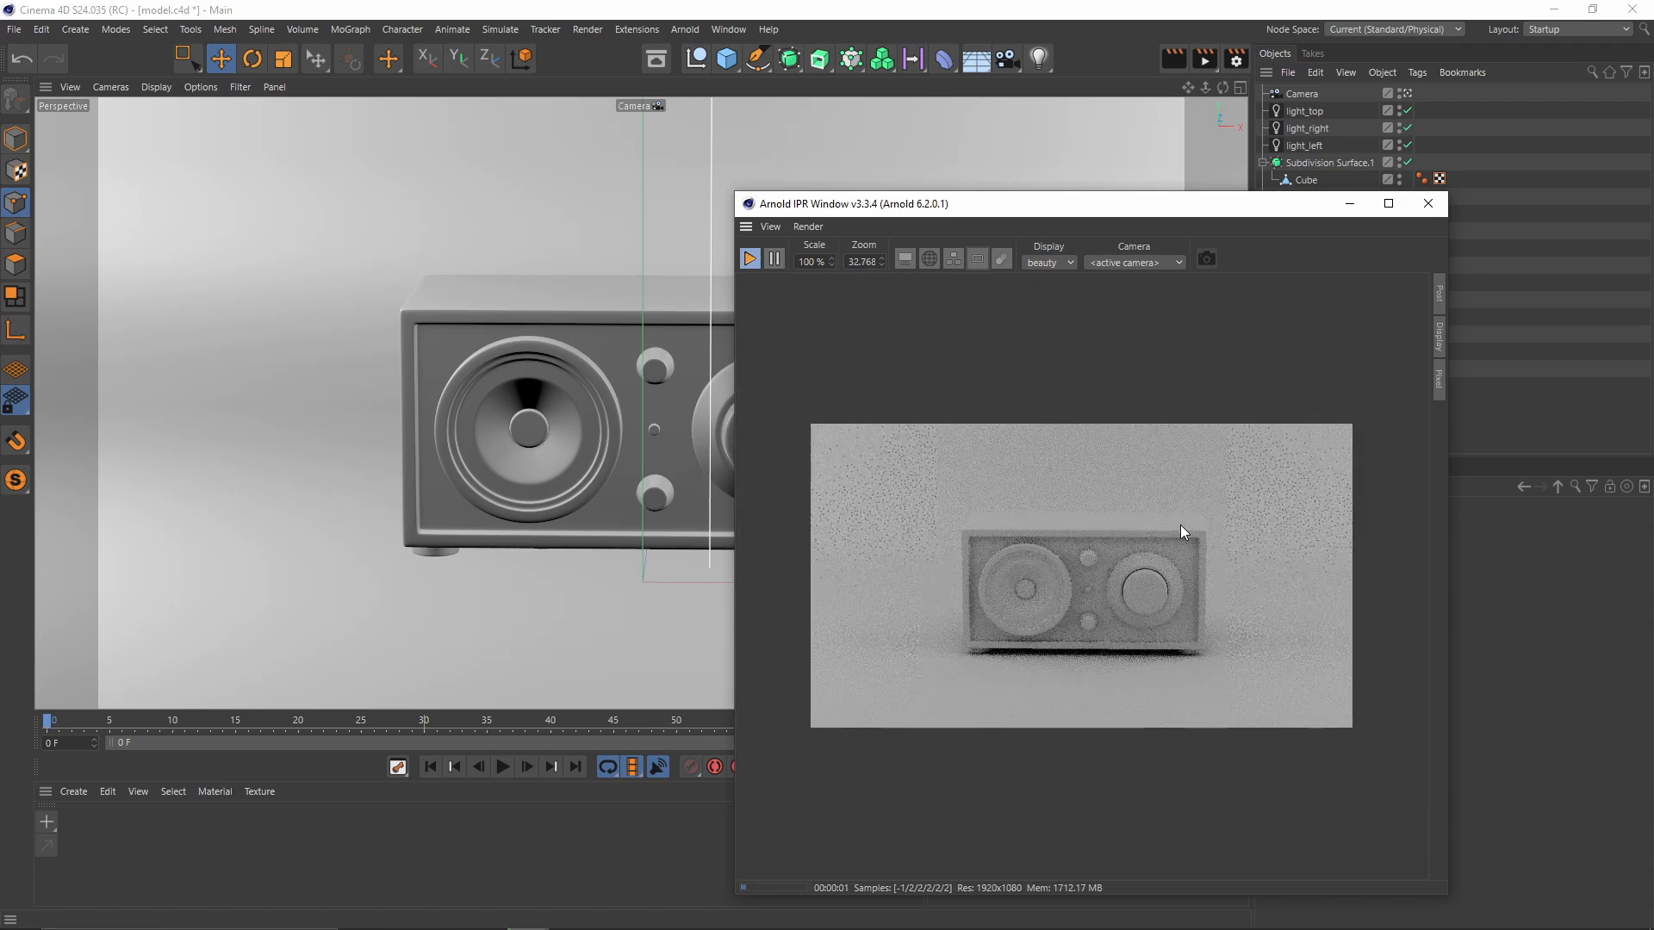
scroll(1178, 532, "up", 1)
left_click_drag(1157, 215, 631, 127)
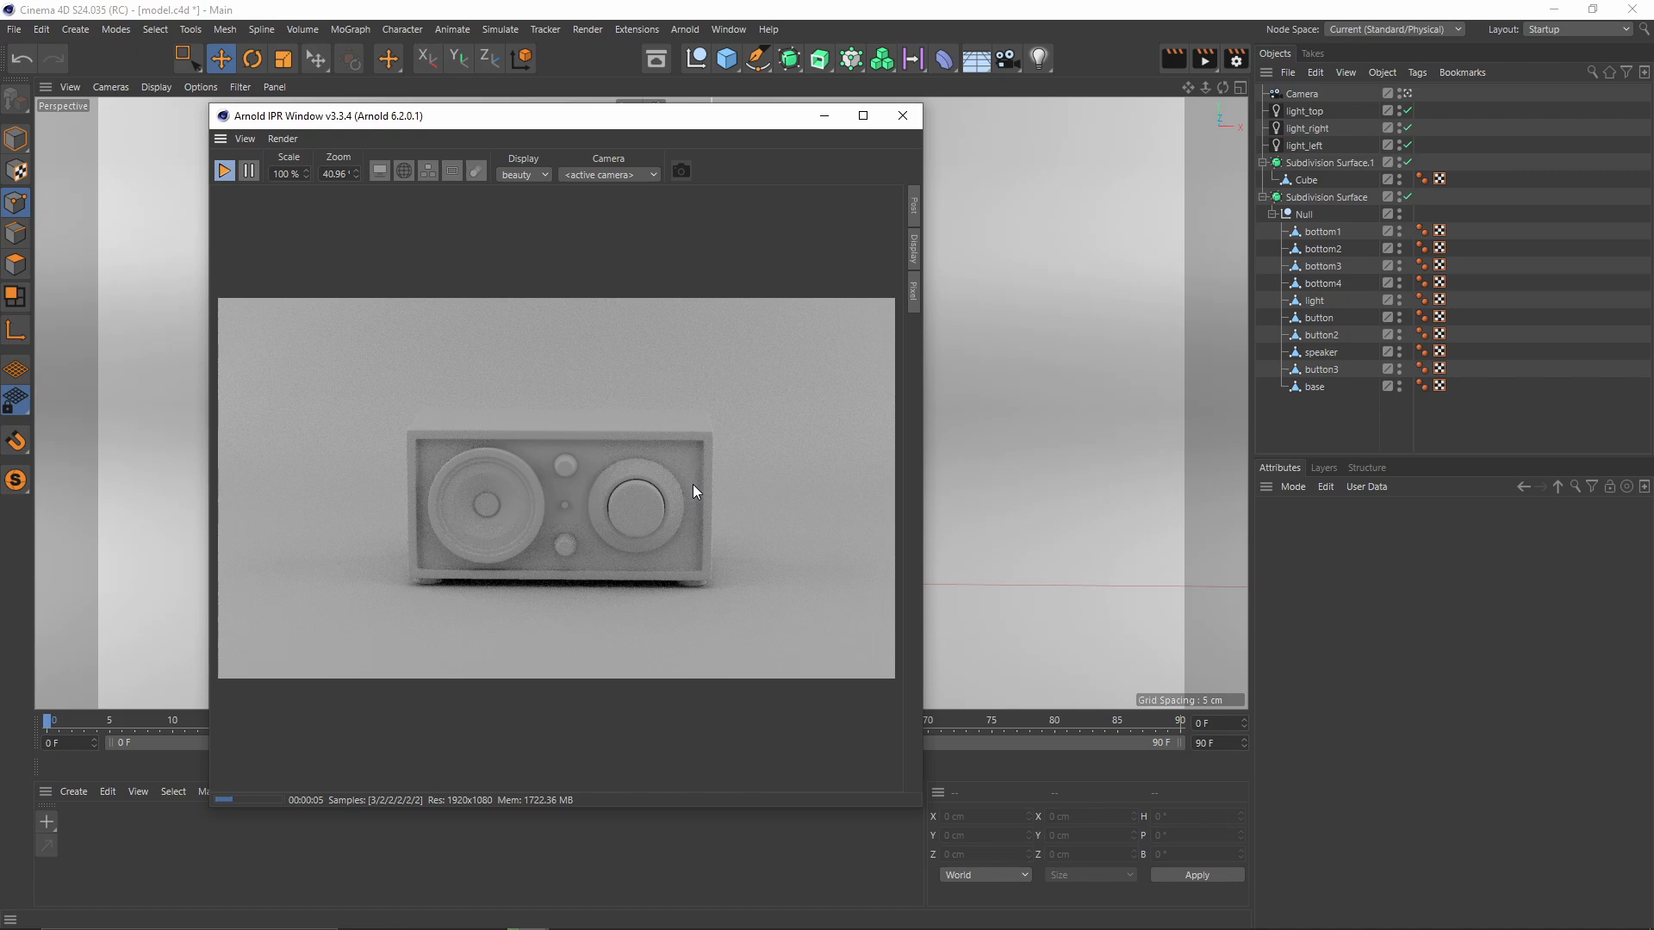
Step: Rotate the speaker's Null horizontally so the model stands at an angle showing its front and one side
left_click(1304, 218)
left_click_drag(689, 116, 1389, 190)
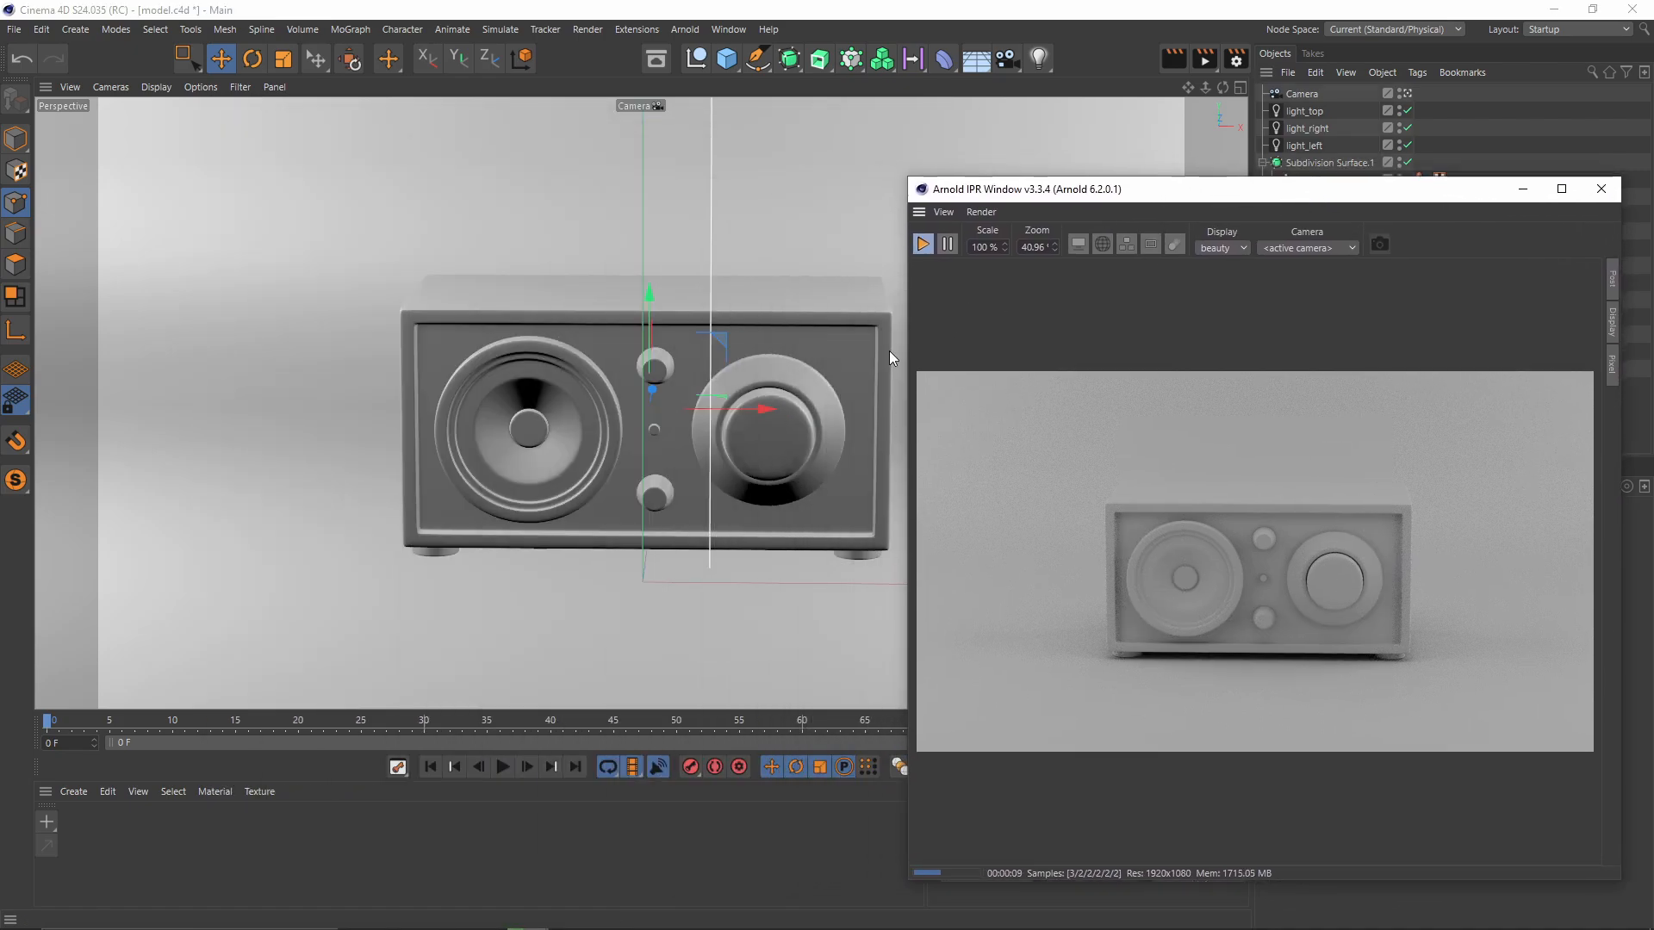
key("r")
left_click_drag(680, 422, 625, 441)
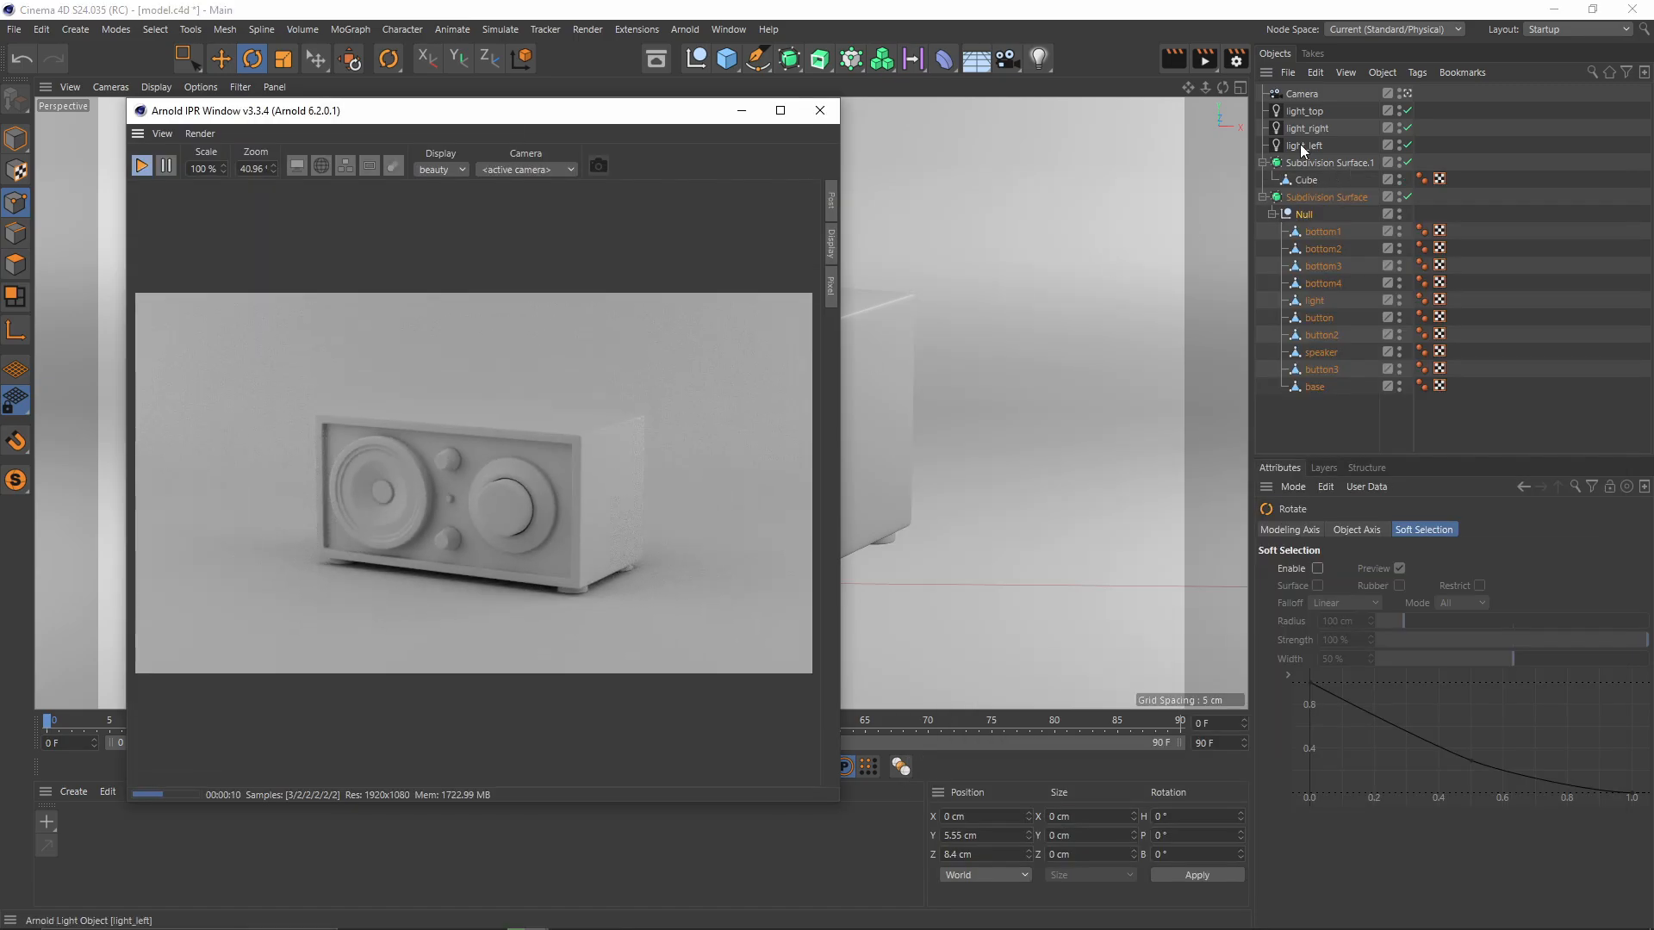
Step: Set the exposure of light_right to 1
left_click(1300, 143)
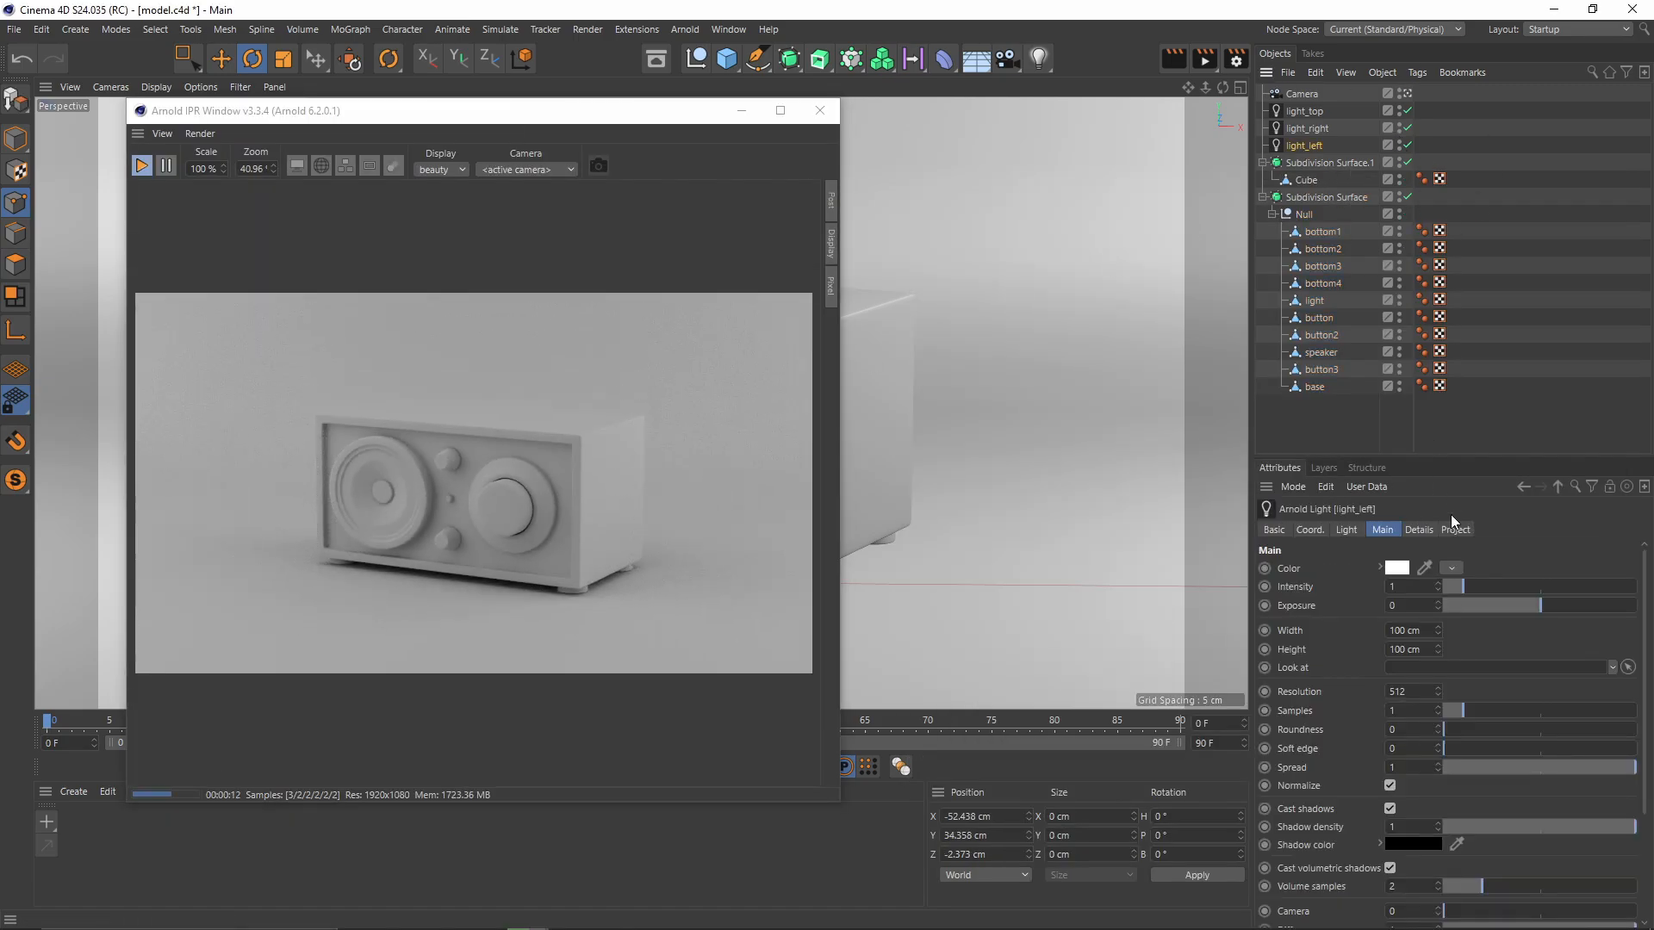
left_click(1310, 129)
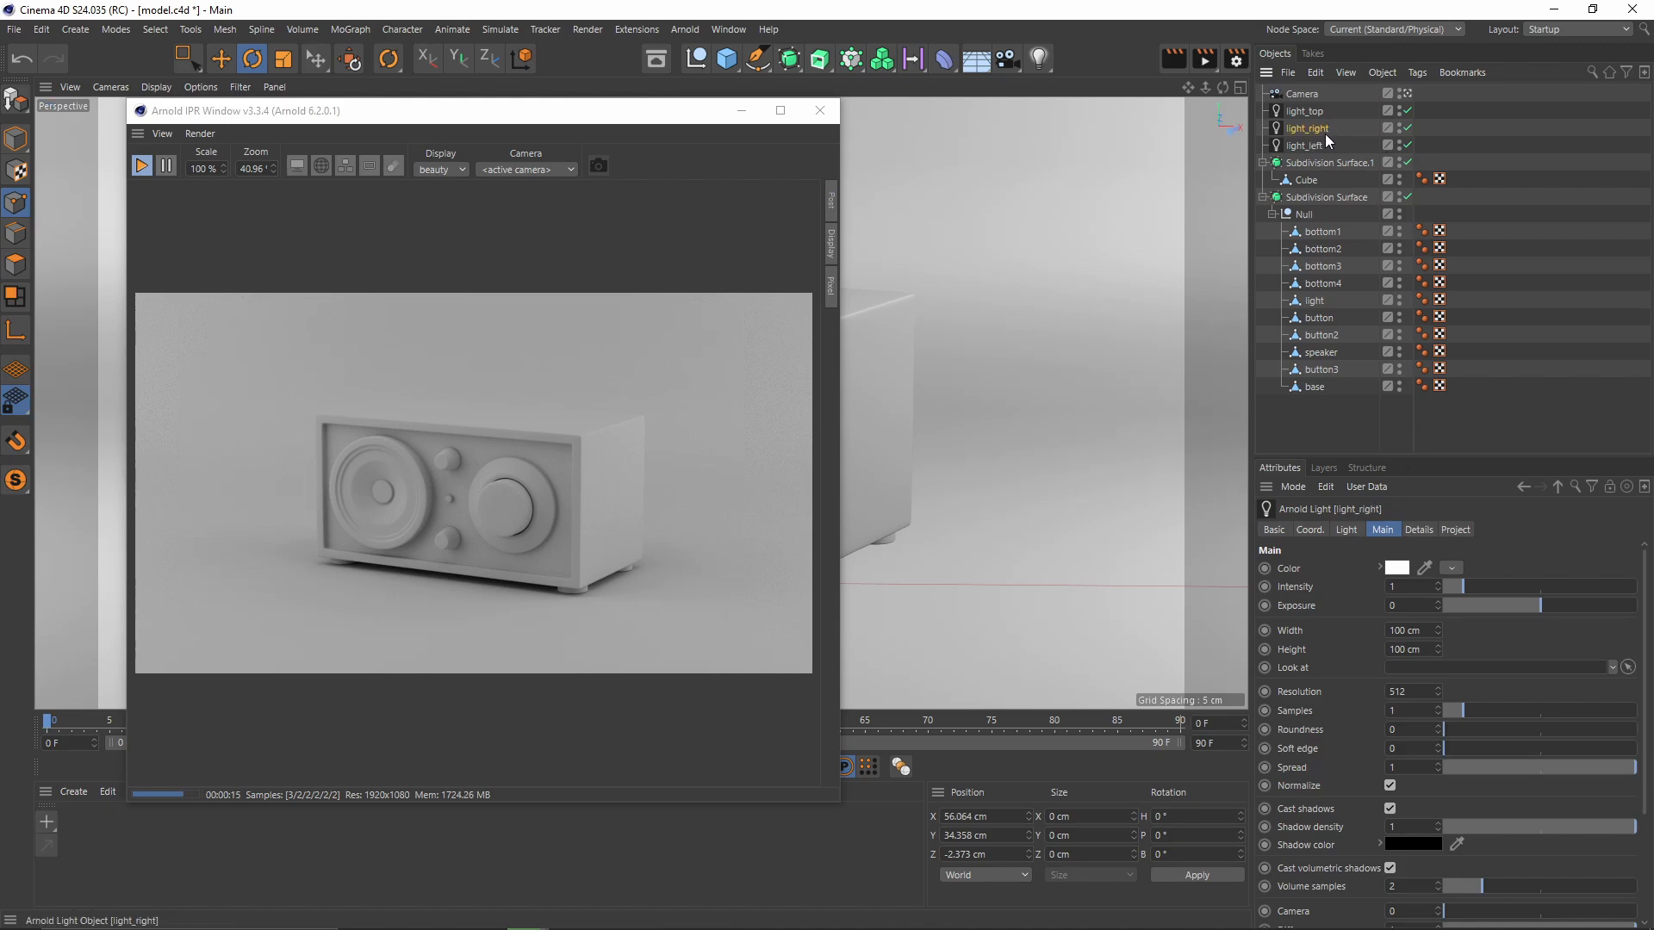
double_click(1412, 605)
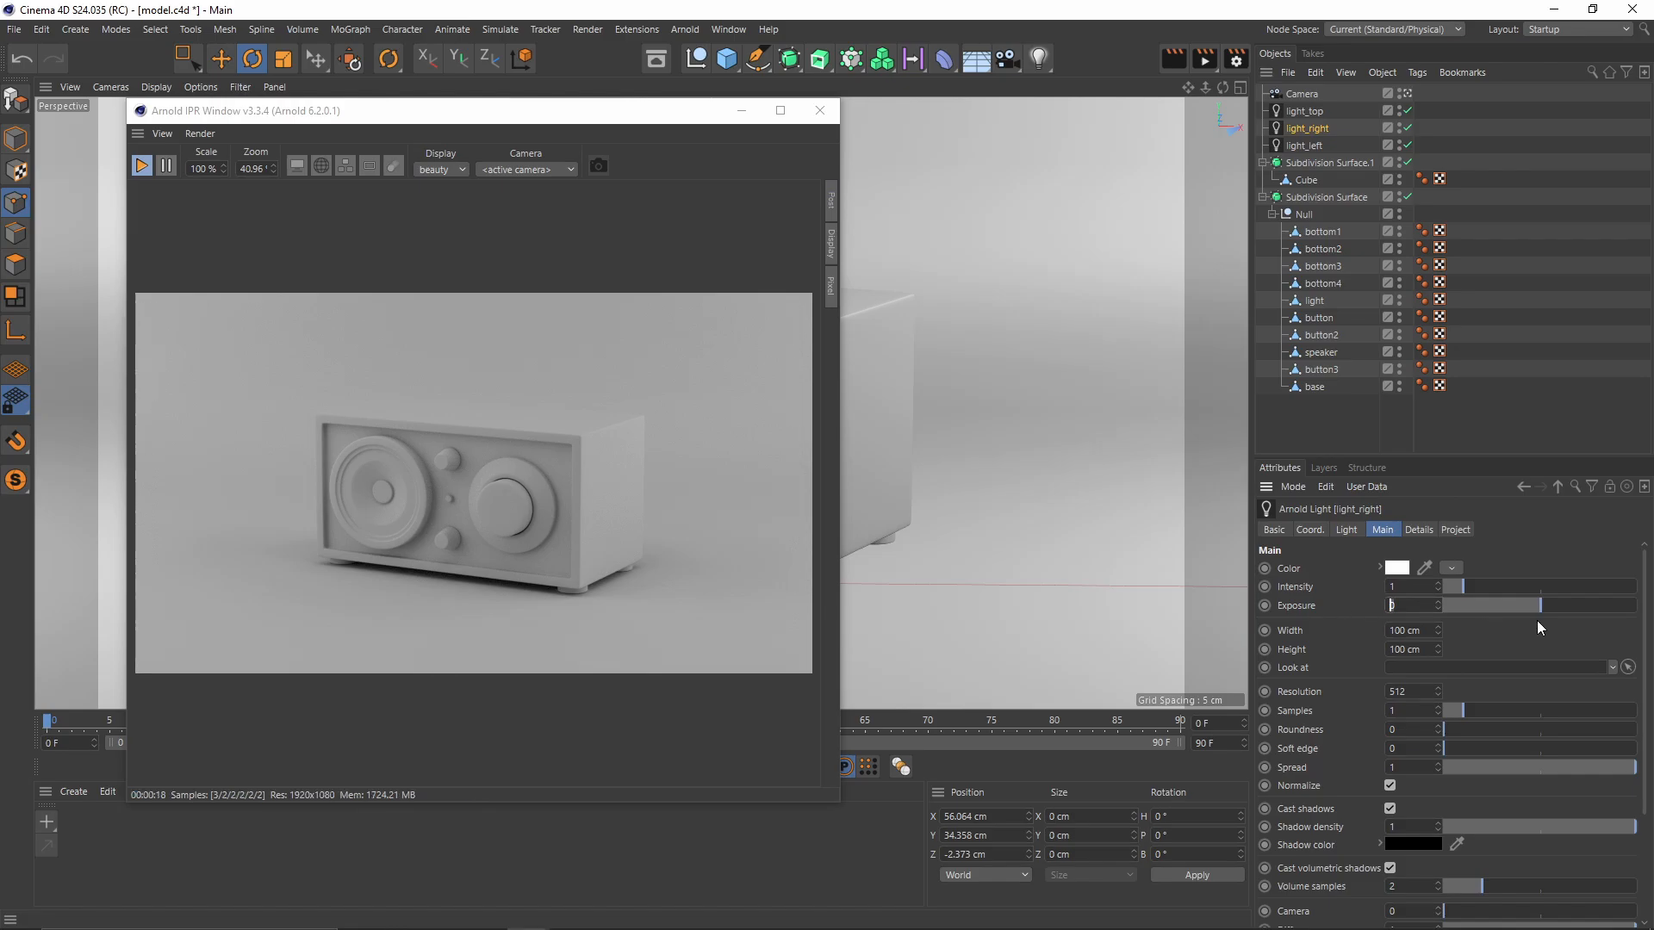
type("1")
key("Return")
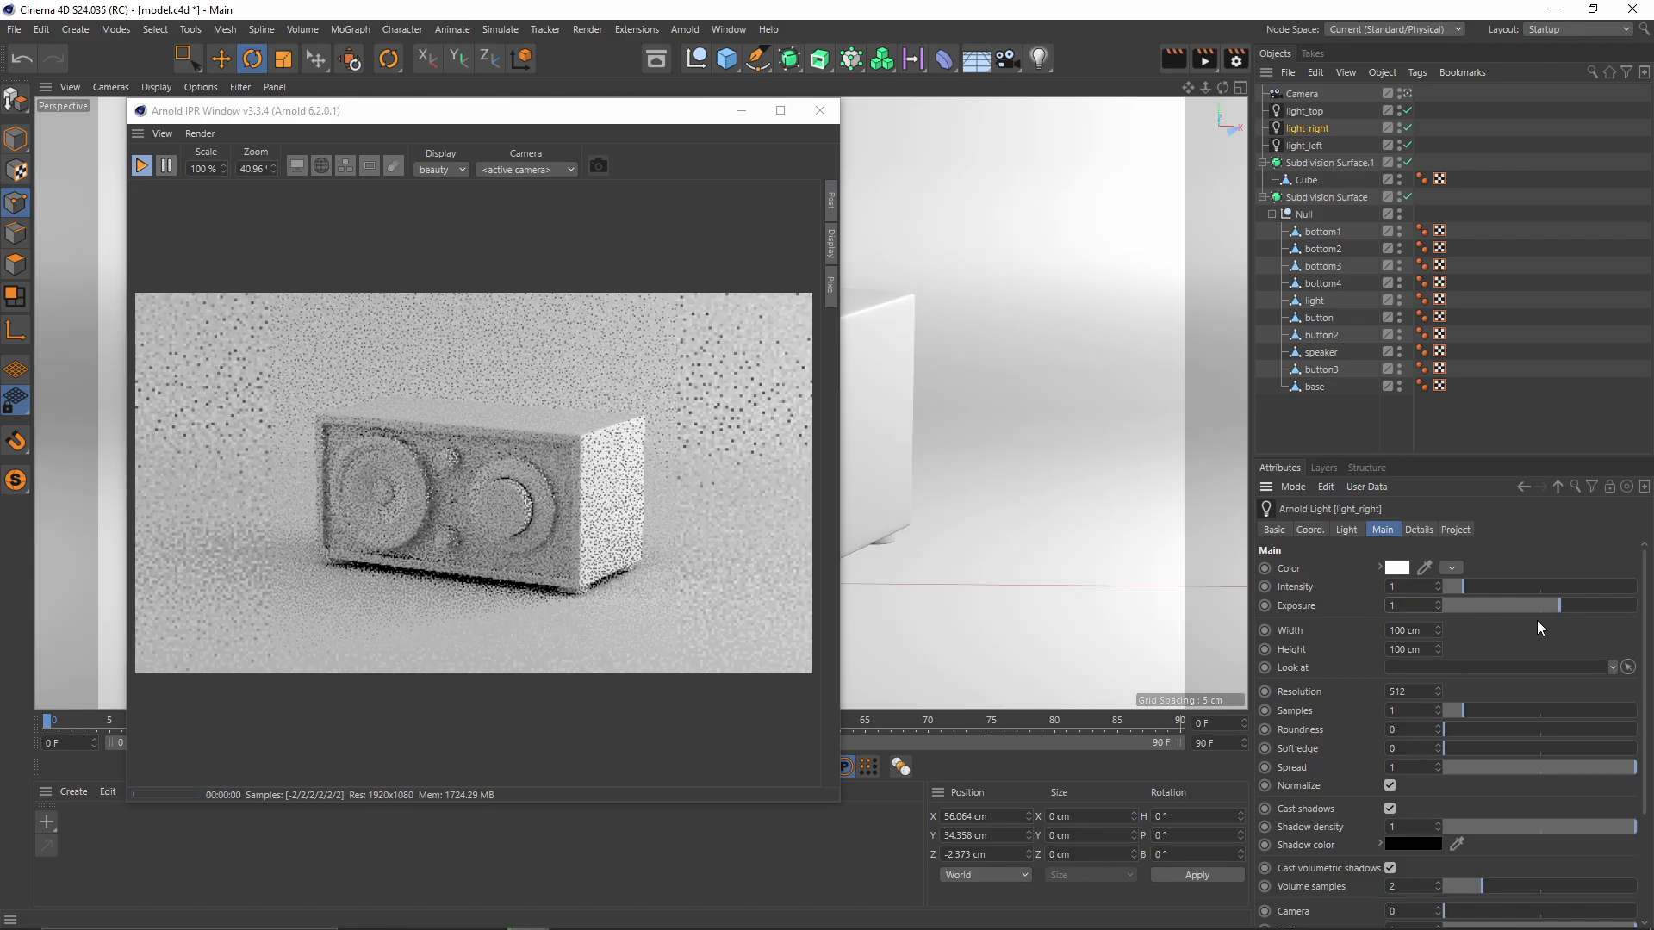
Step: Set the exposure of light_left to 1
left_click(1316, 146)
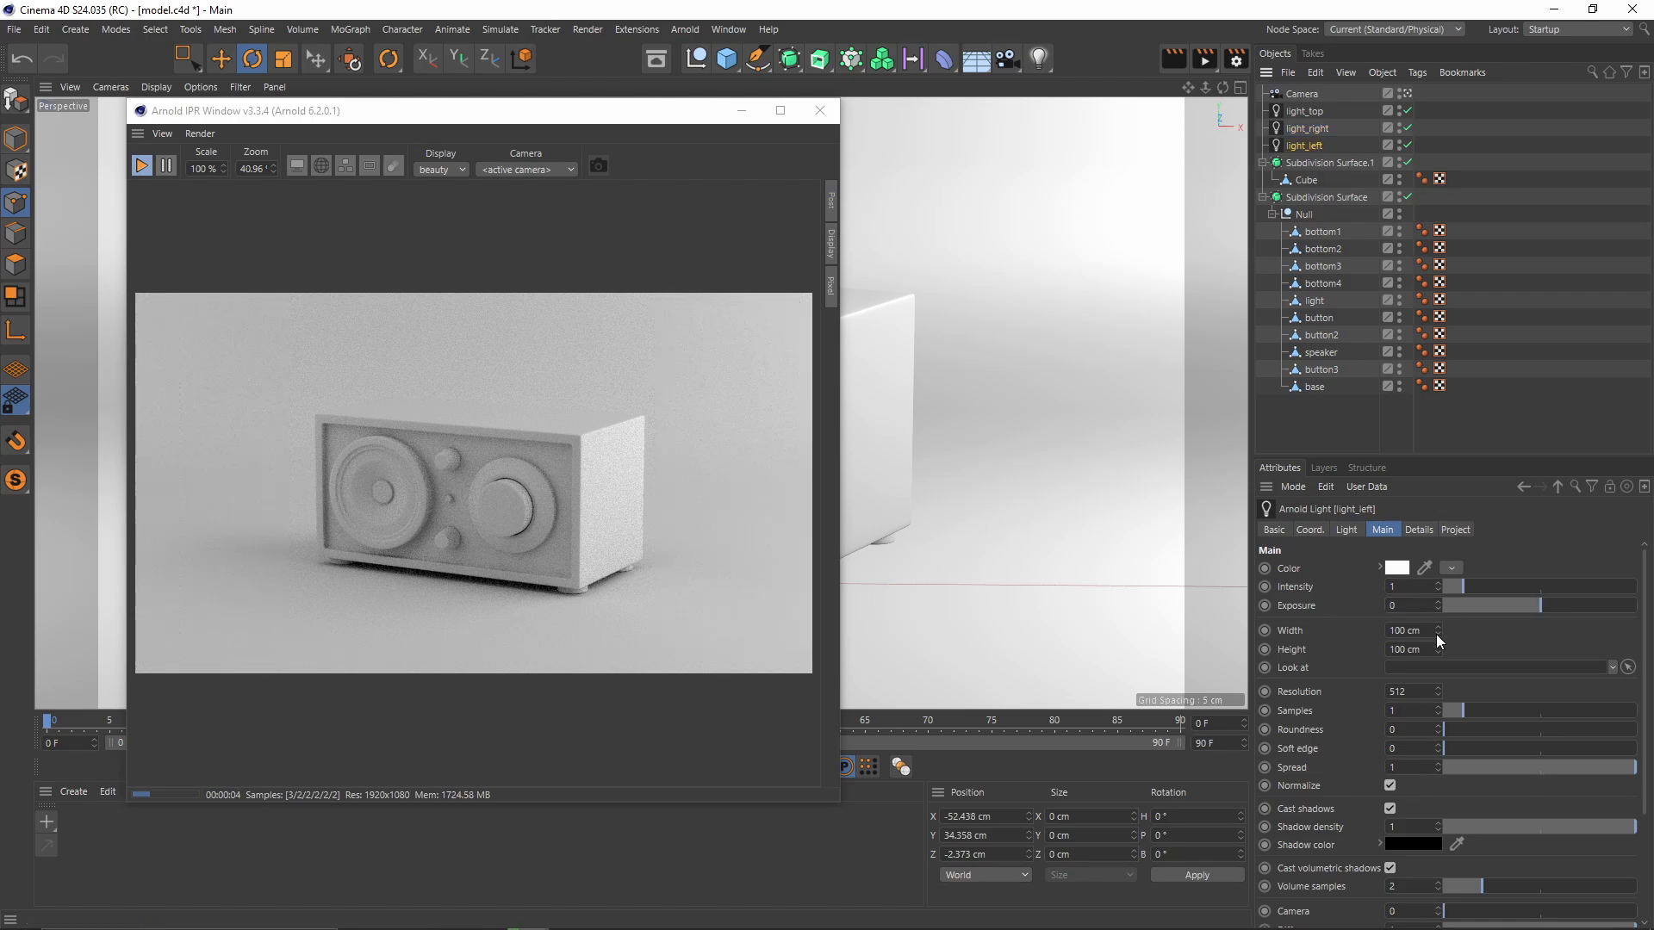
left_click_drag(1413, 605, 1323, 613)
type("1")
key("Return")
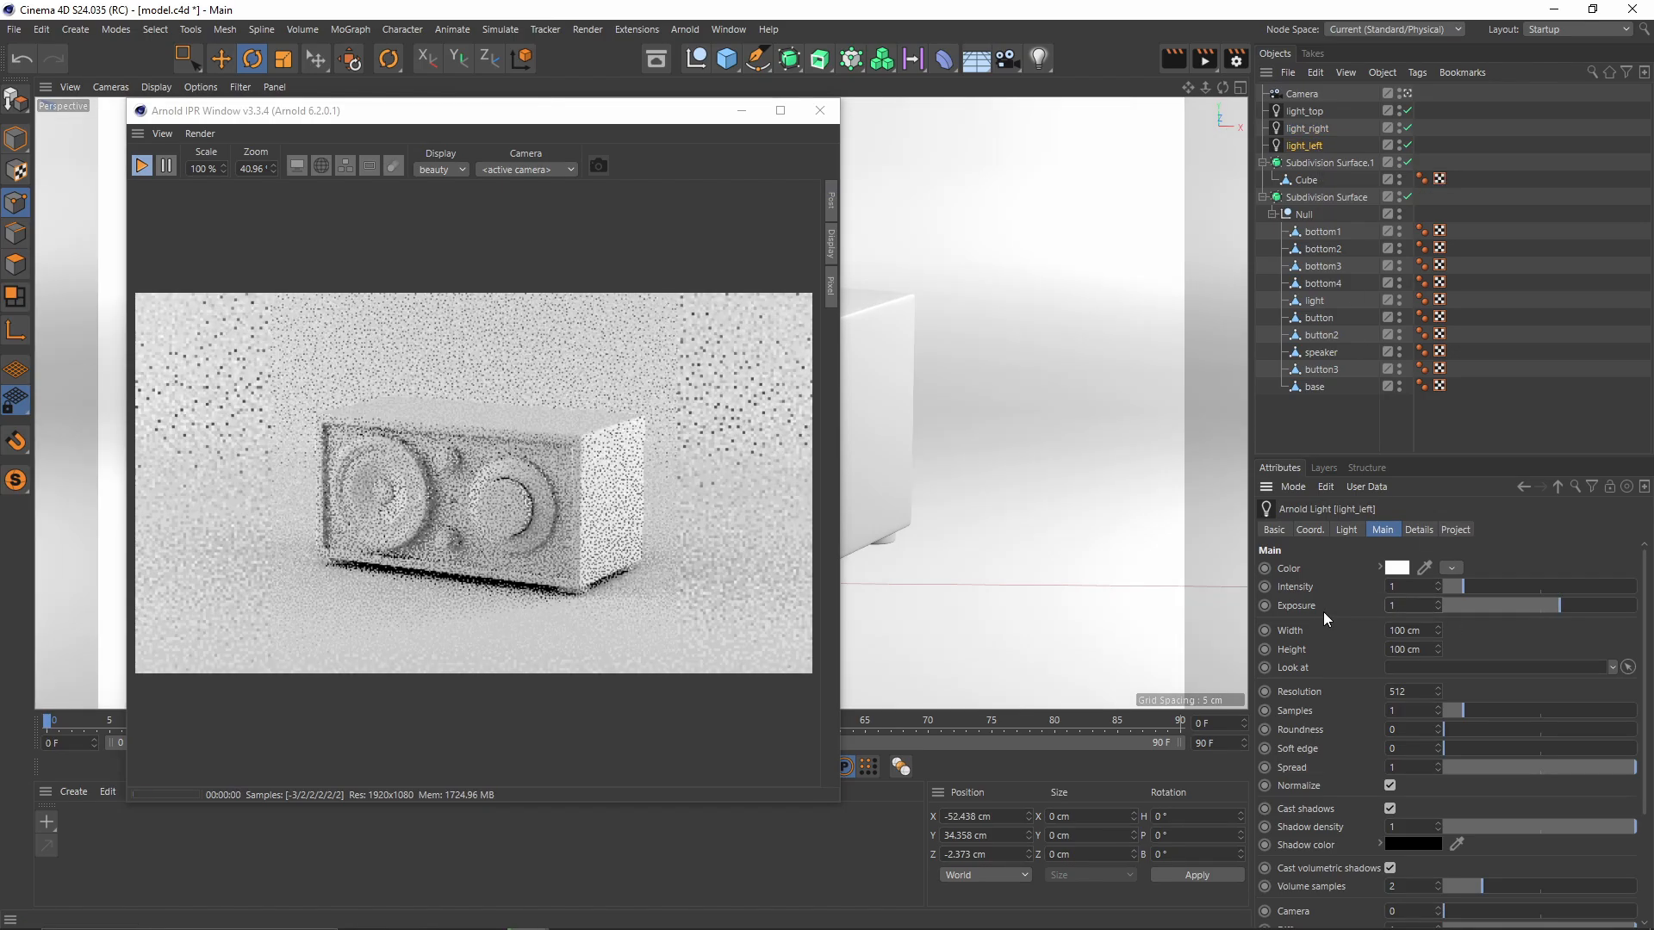
Step: Try an exposure of 1 on light_top and set it back to 0
left_click(1303, 111)
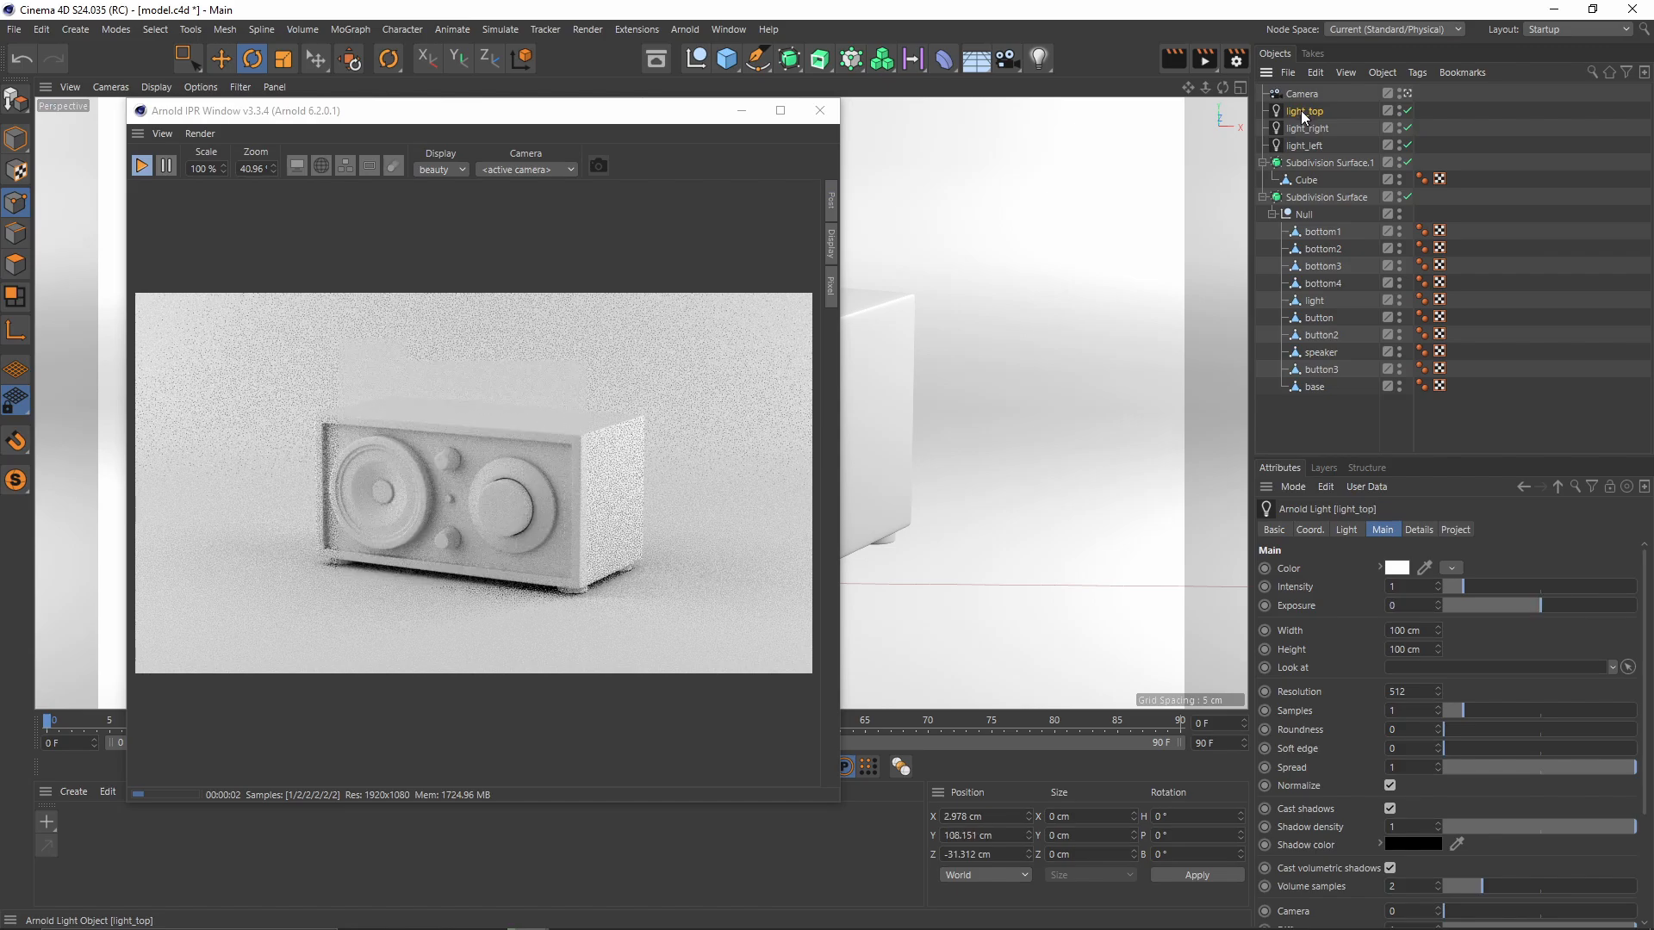
left_click(1416, 607)
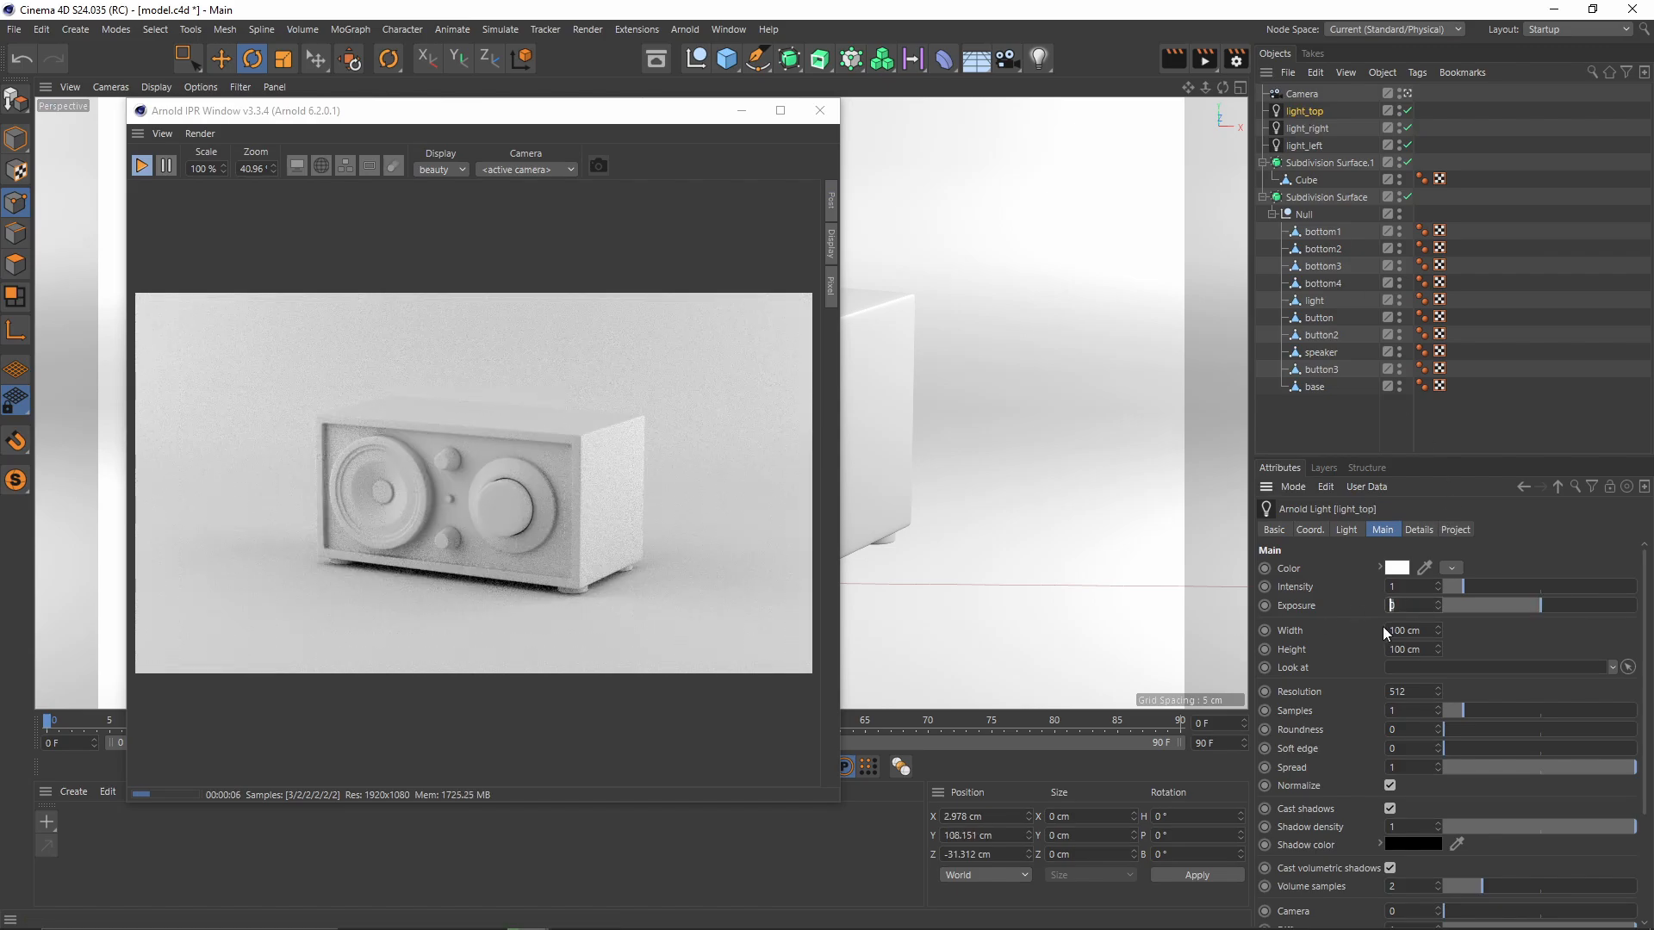
type("1")
key("Return")
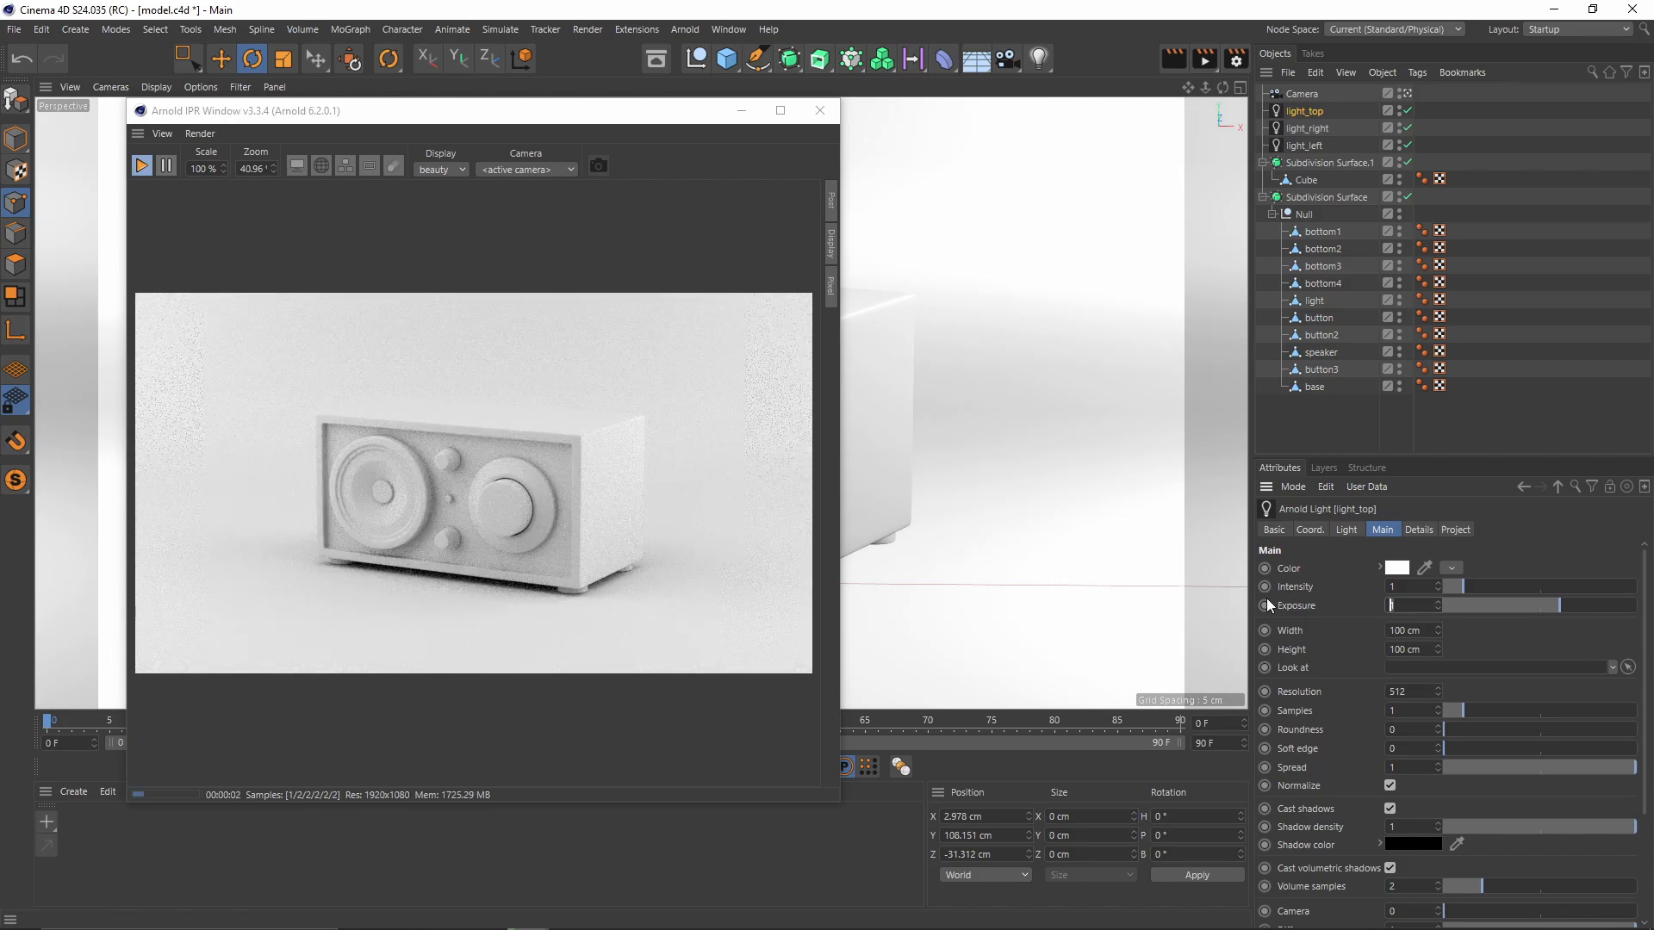
type("0")
key("Return")
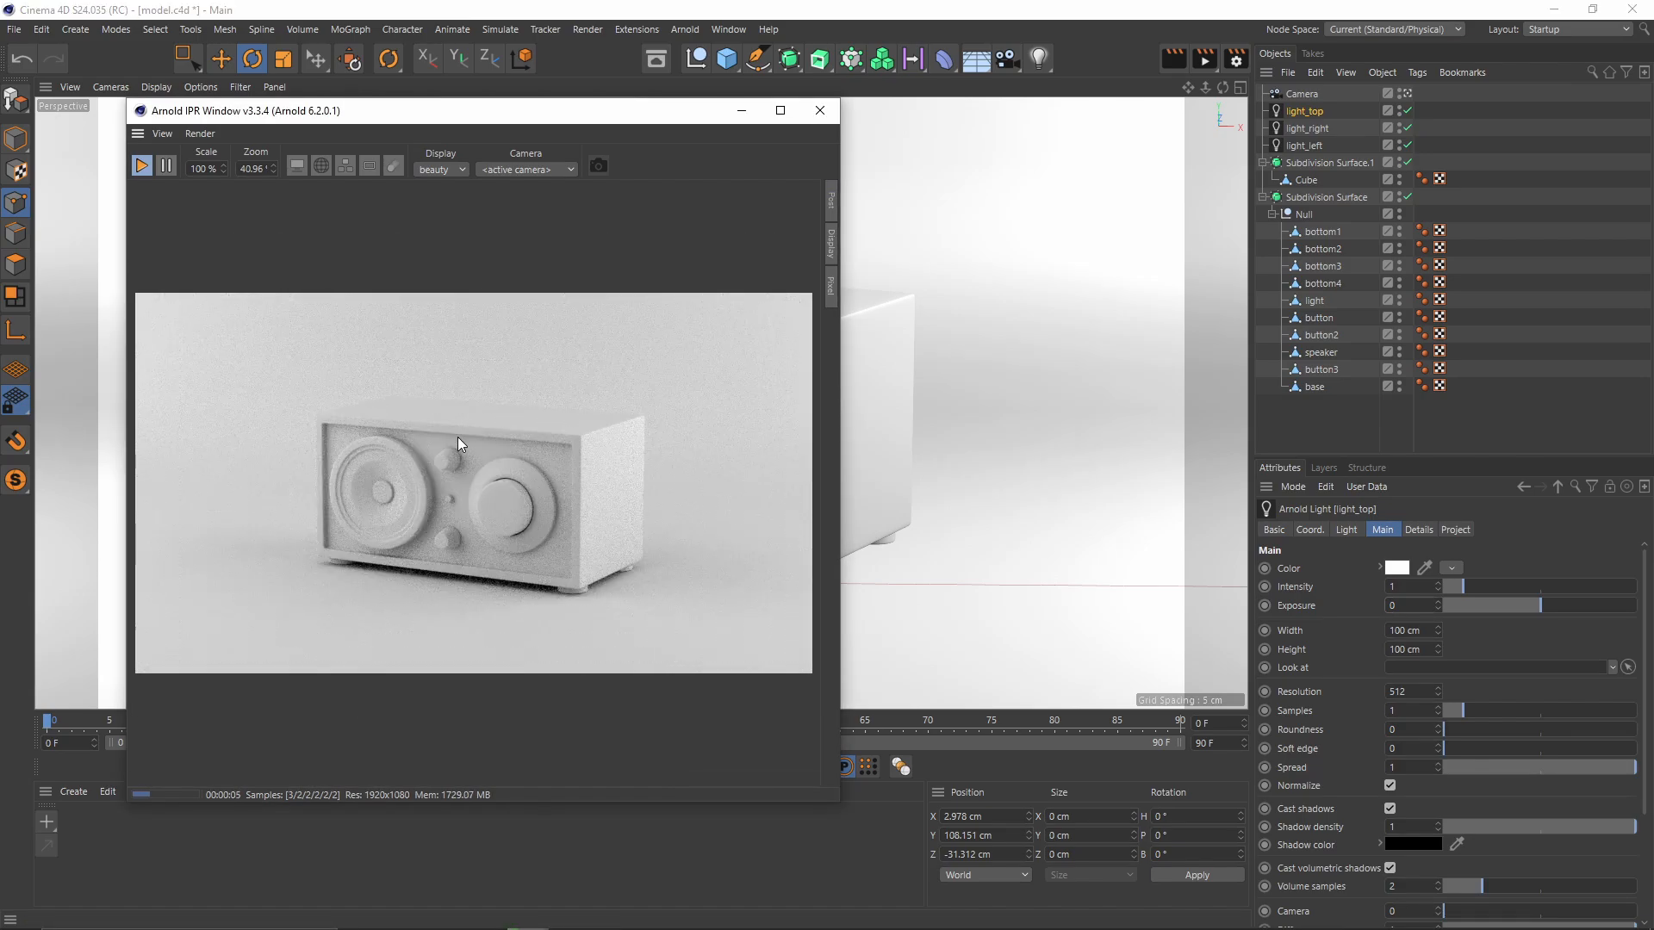
Step: Add an Arnold Parameters tag to the camera
left_click(1309, 93)
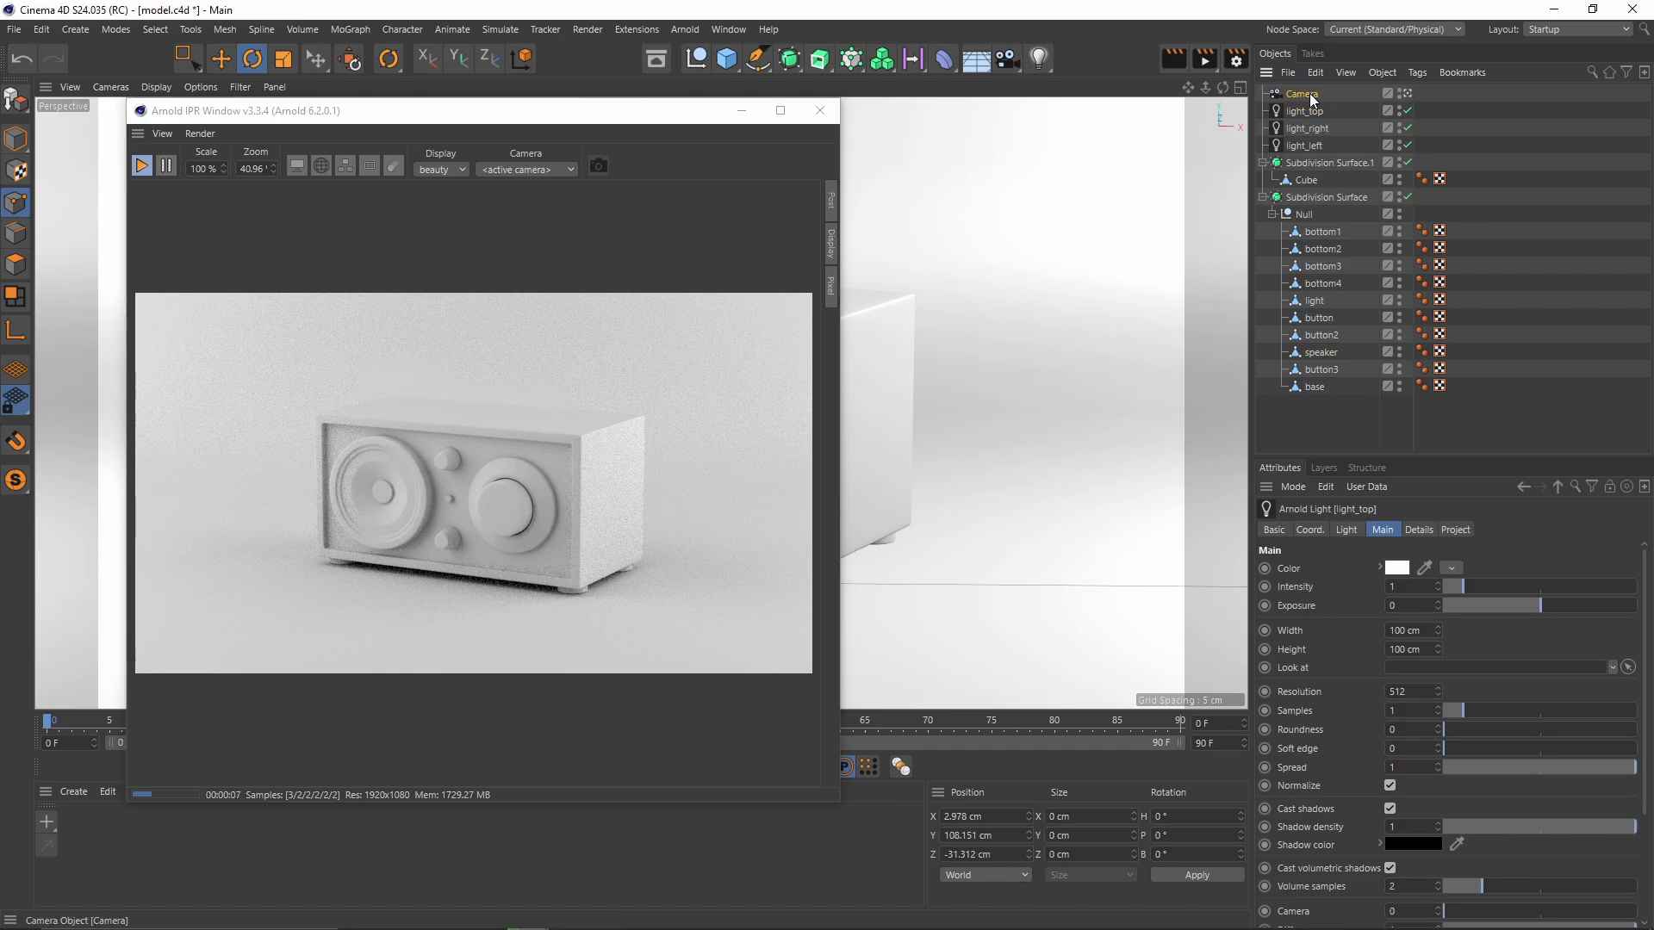
right_click(1309, 93)
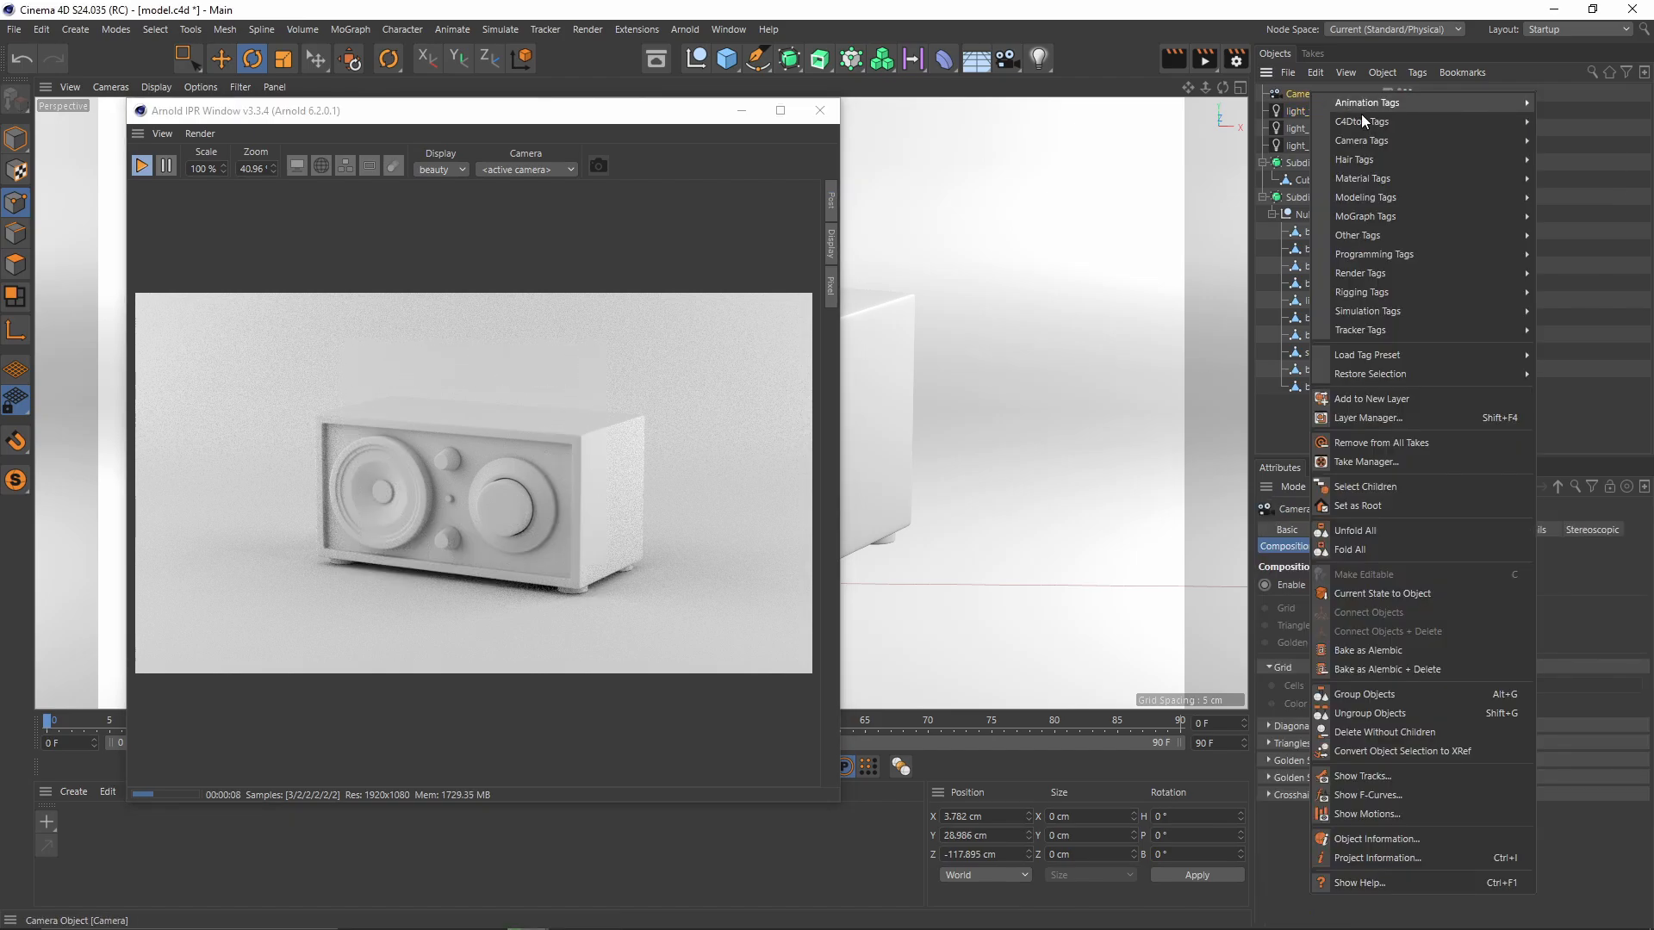
mouse_move(1353, 121)
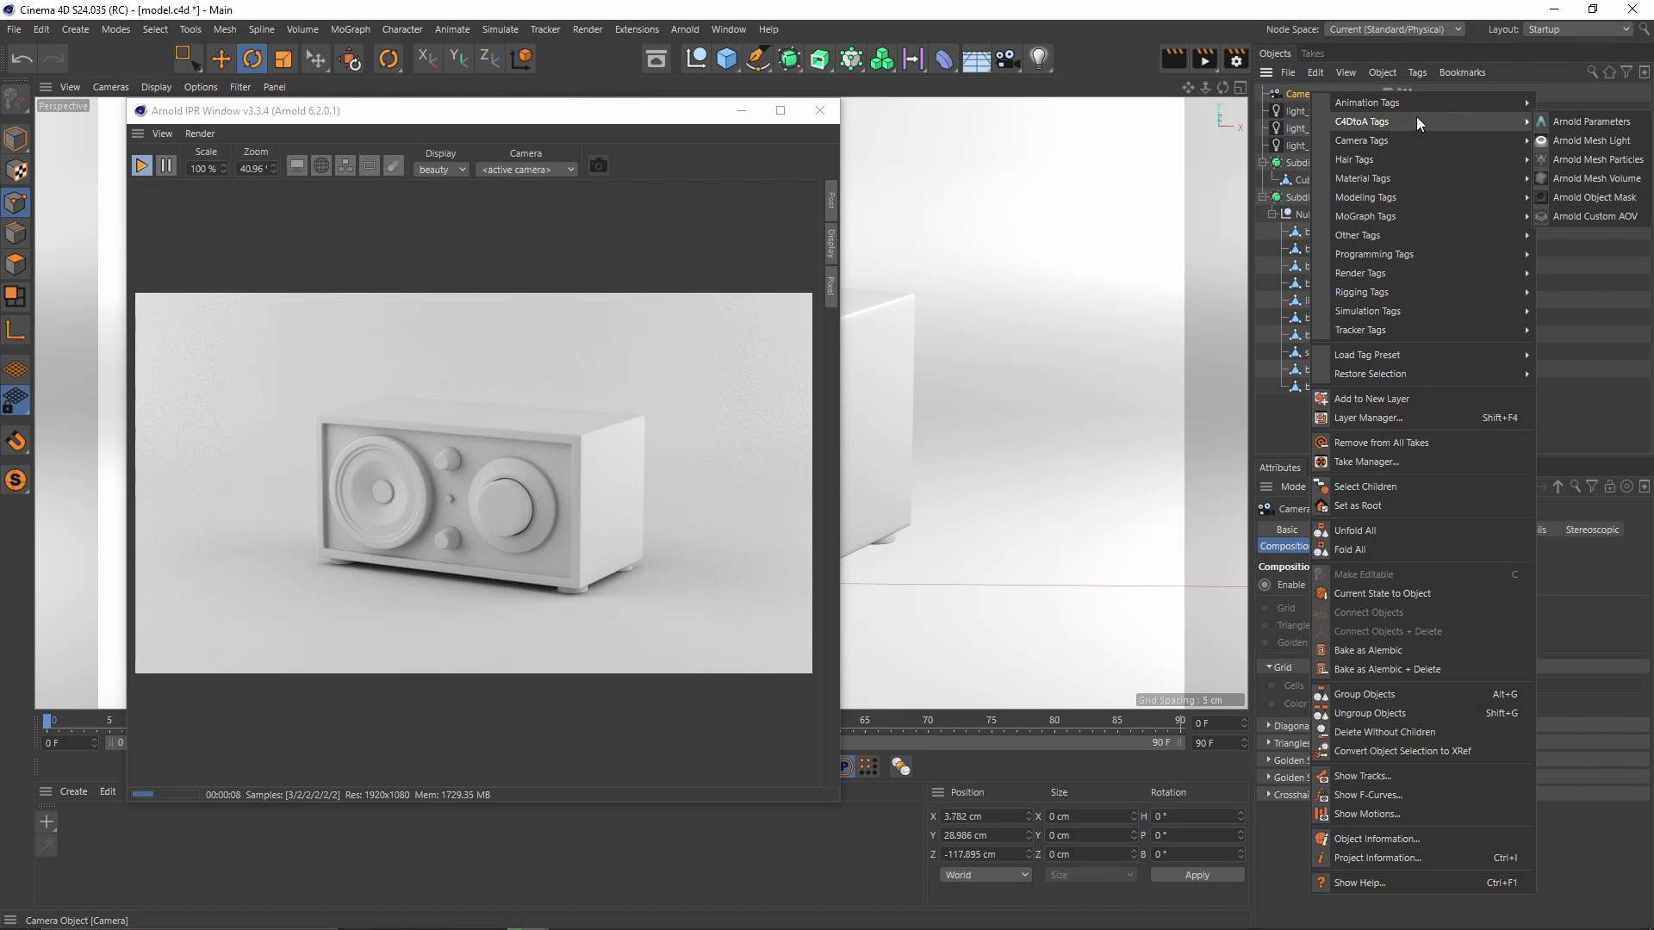
left_click(1601, 124)
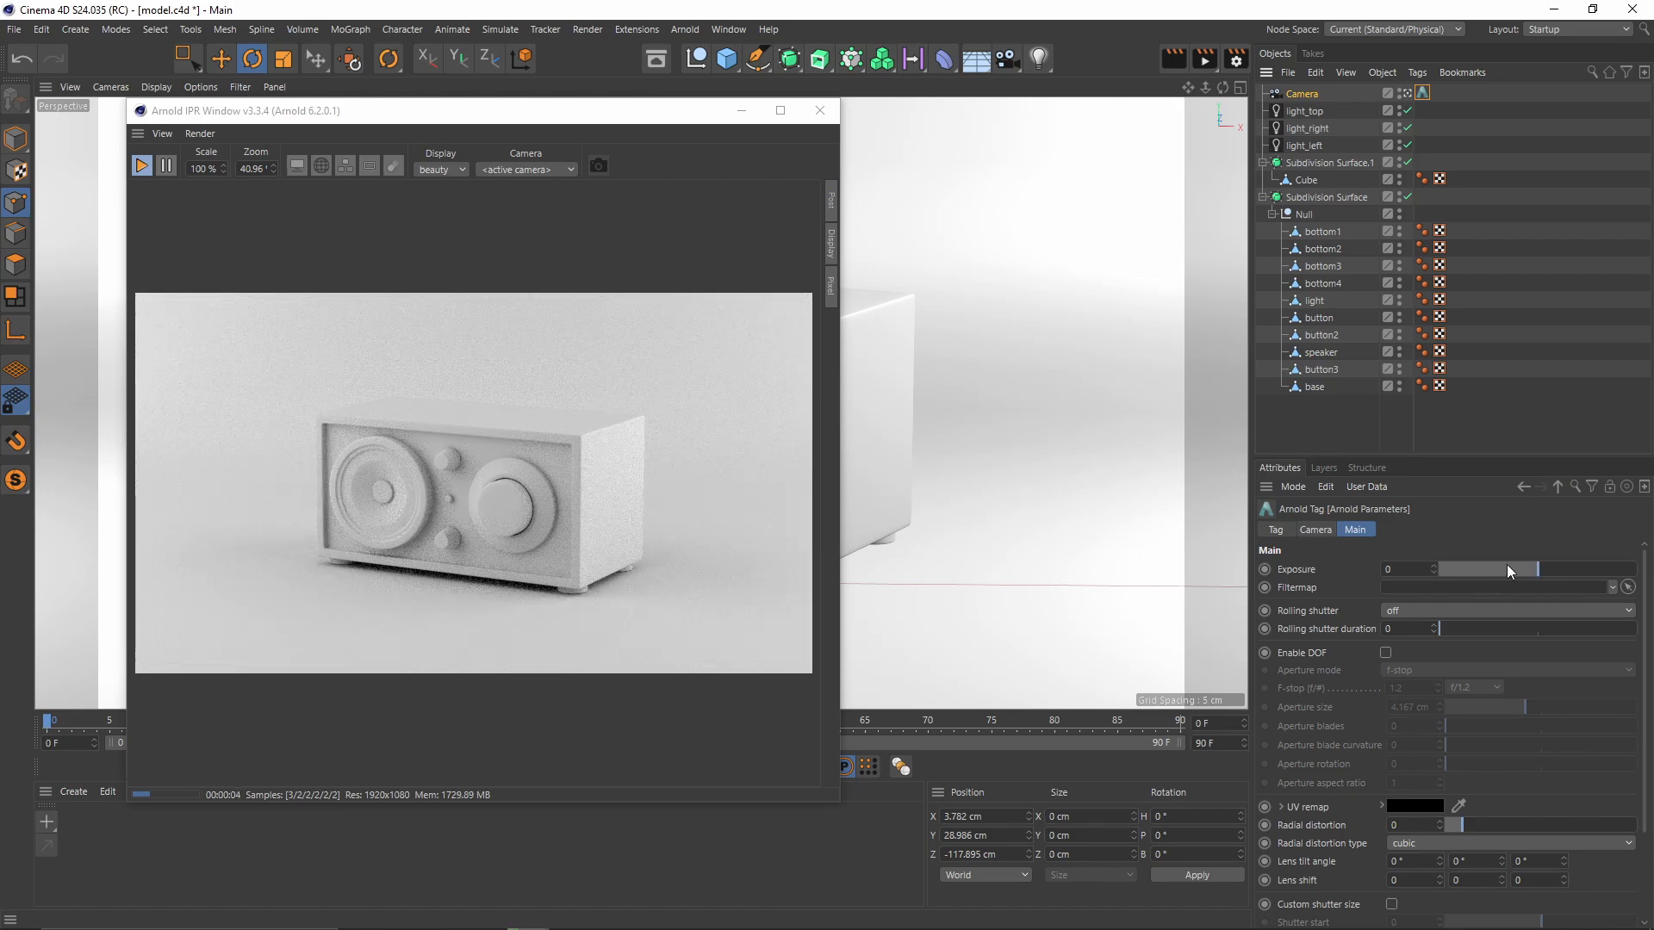
Step: Set the exposure in the camera's Arnold tag to 0.4 and stop the IPR render
left_click(1545, 569)
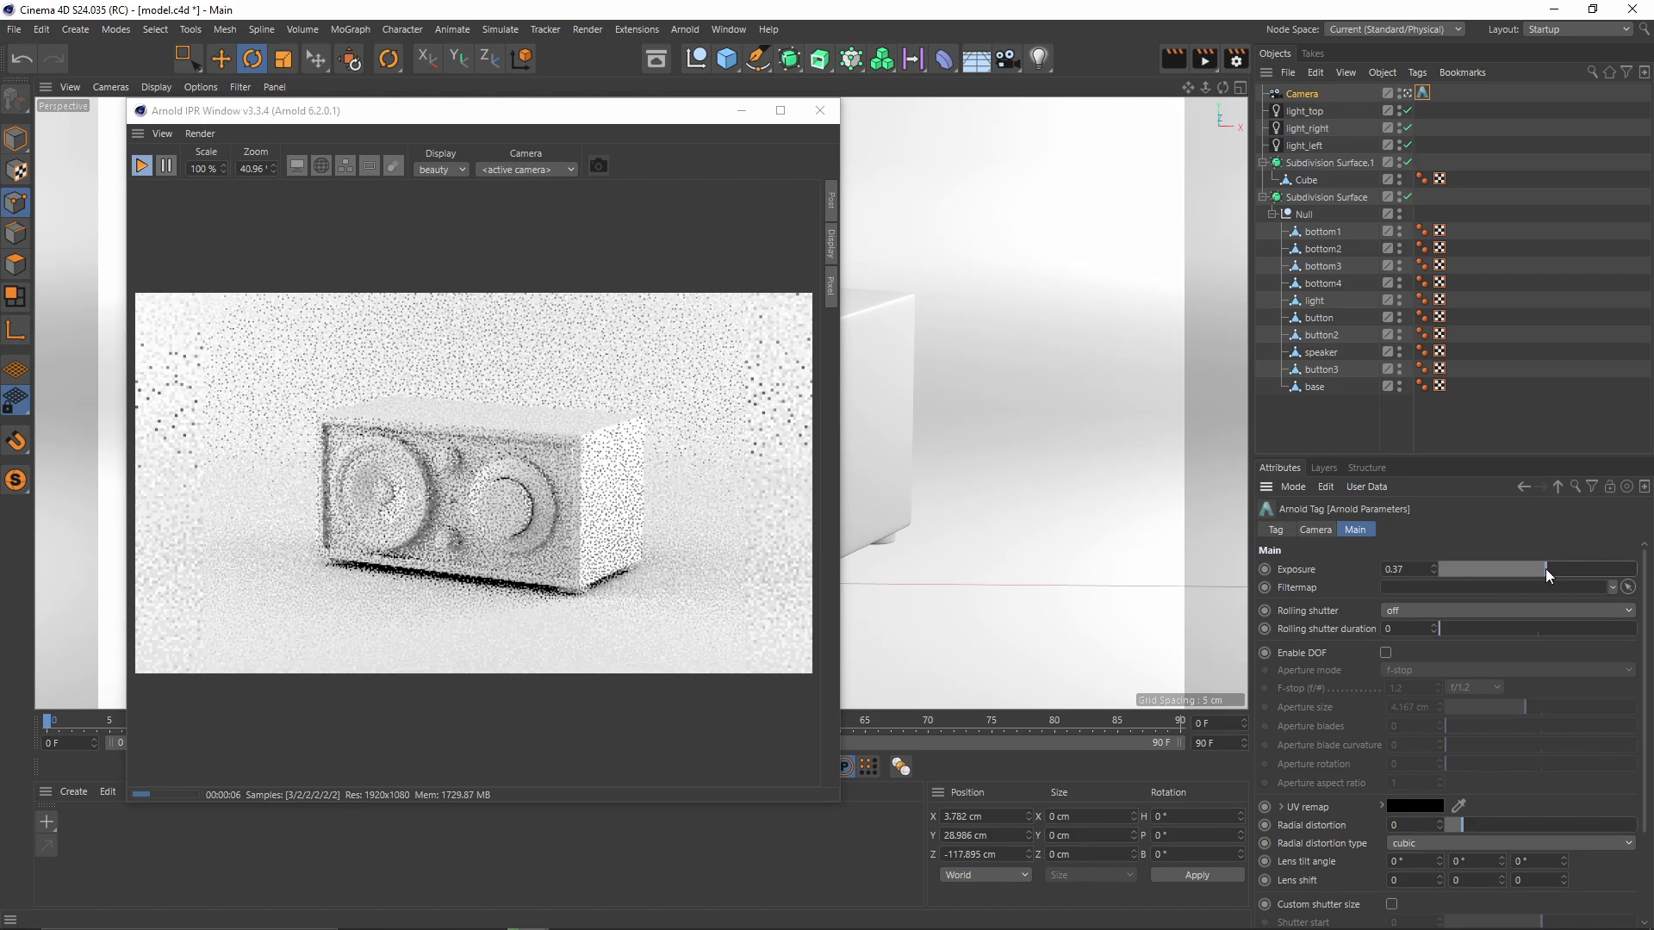
left_click(1417, 573)
key("BackSpace")
key("BackSpace")
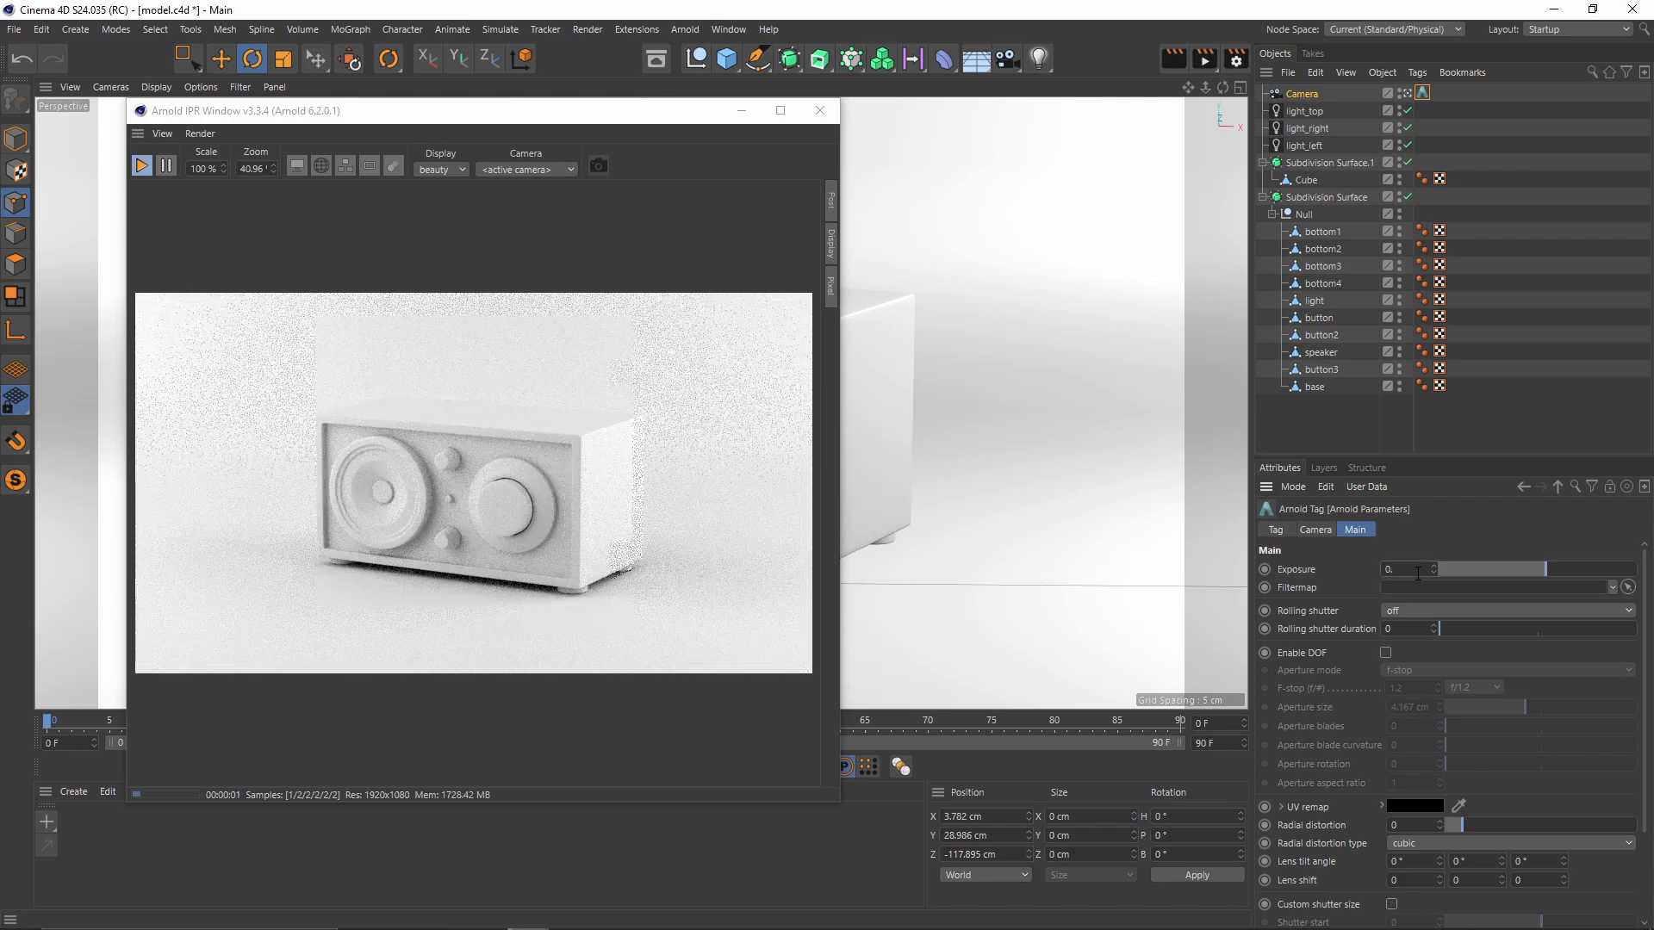
type("4")
key("Return")
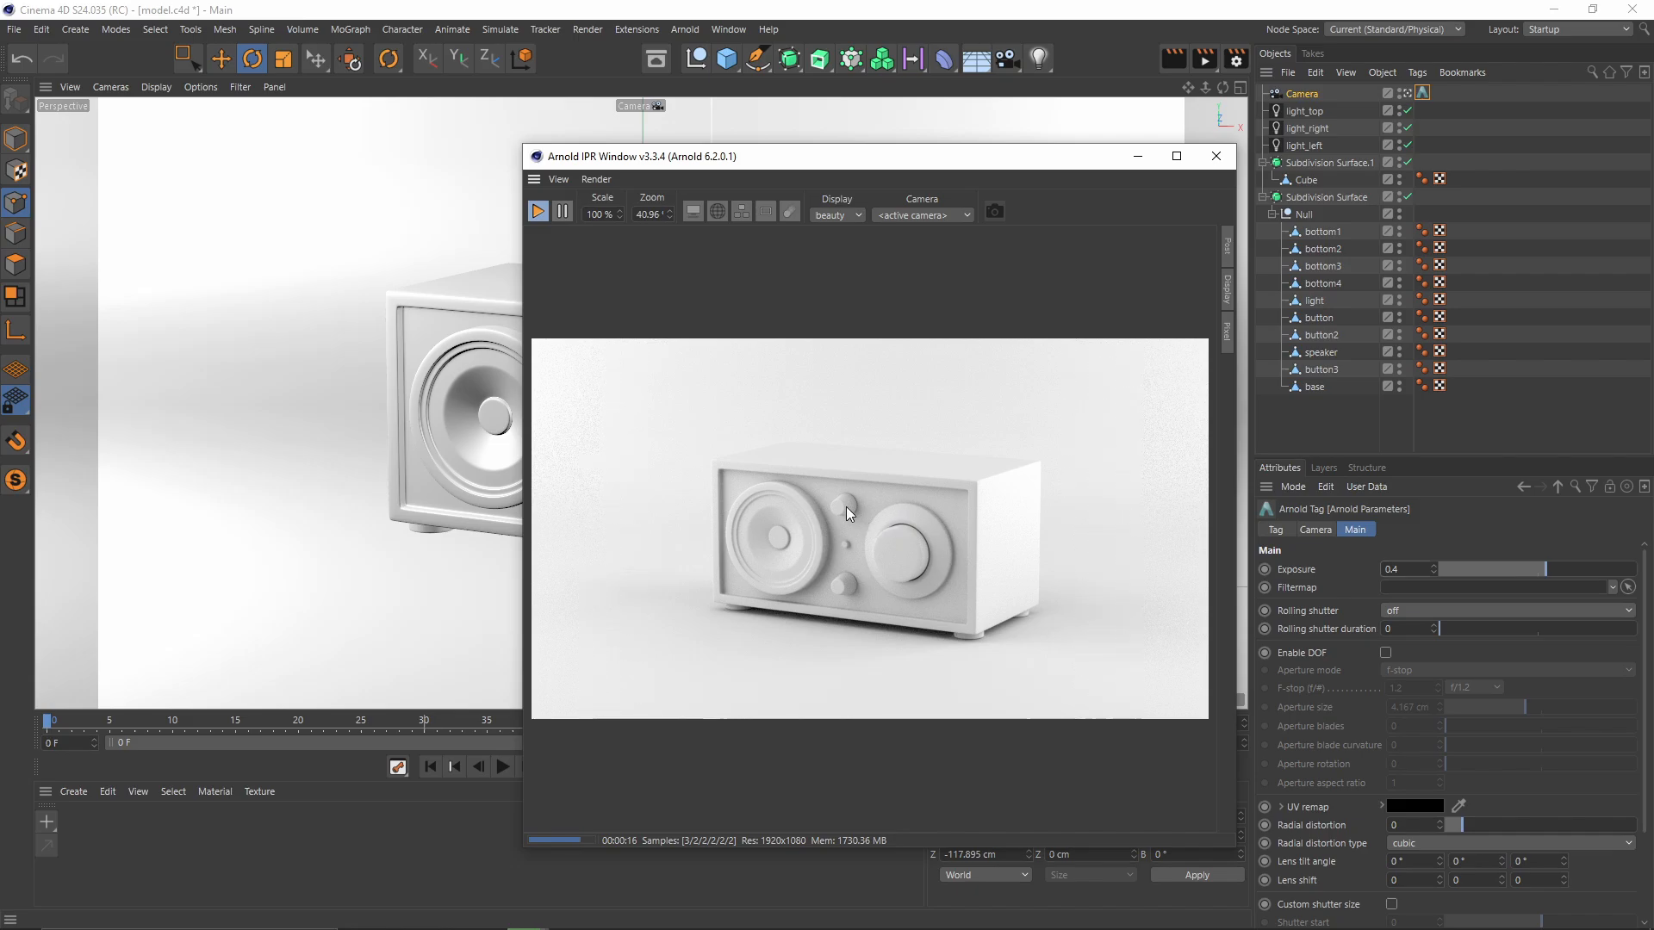
left_click(536, 209)
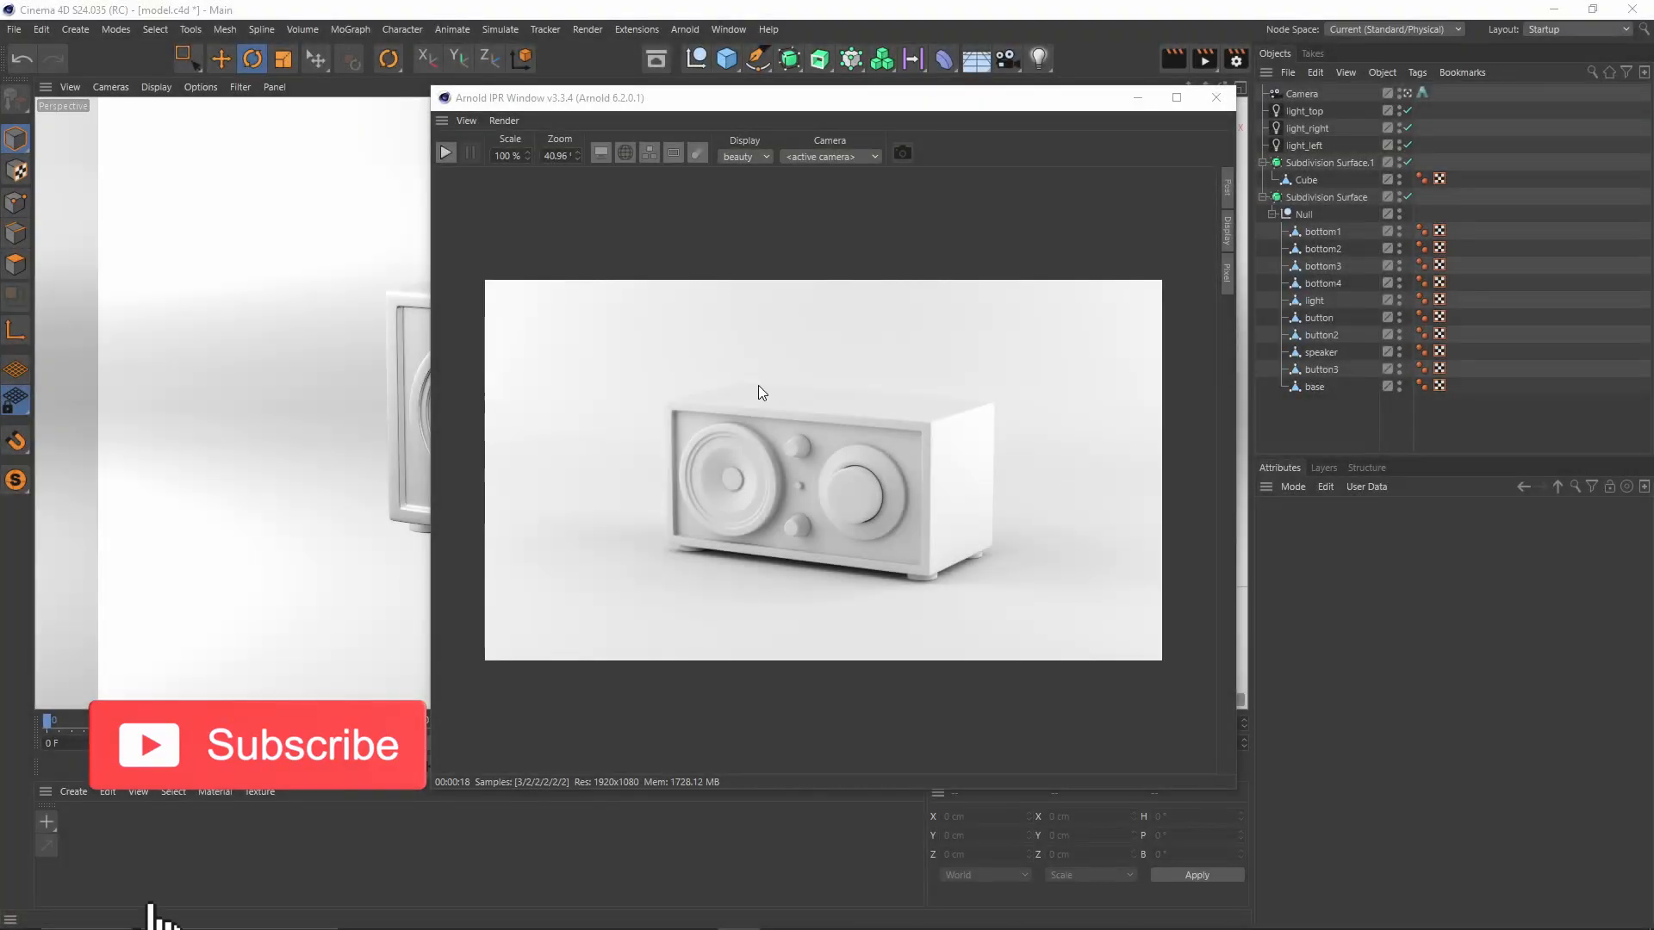
Step: Create an Arnold standard_surface material
left_click(72, 791)
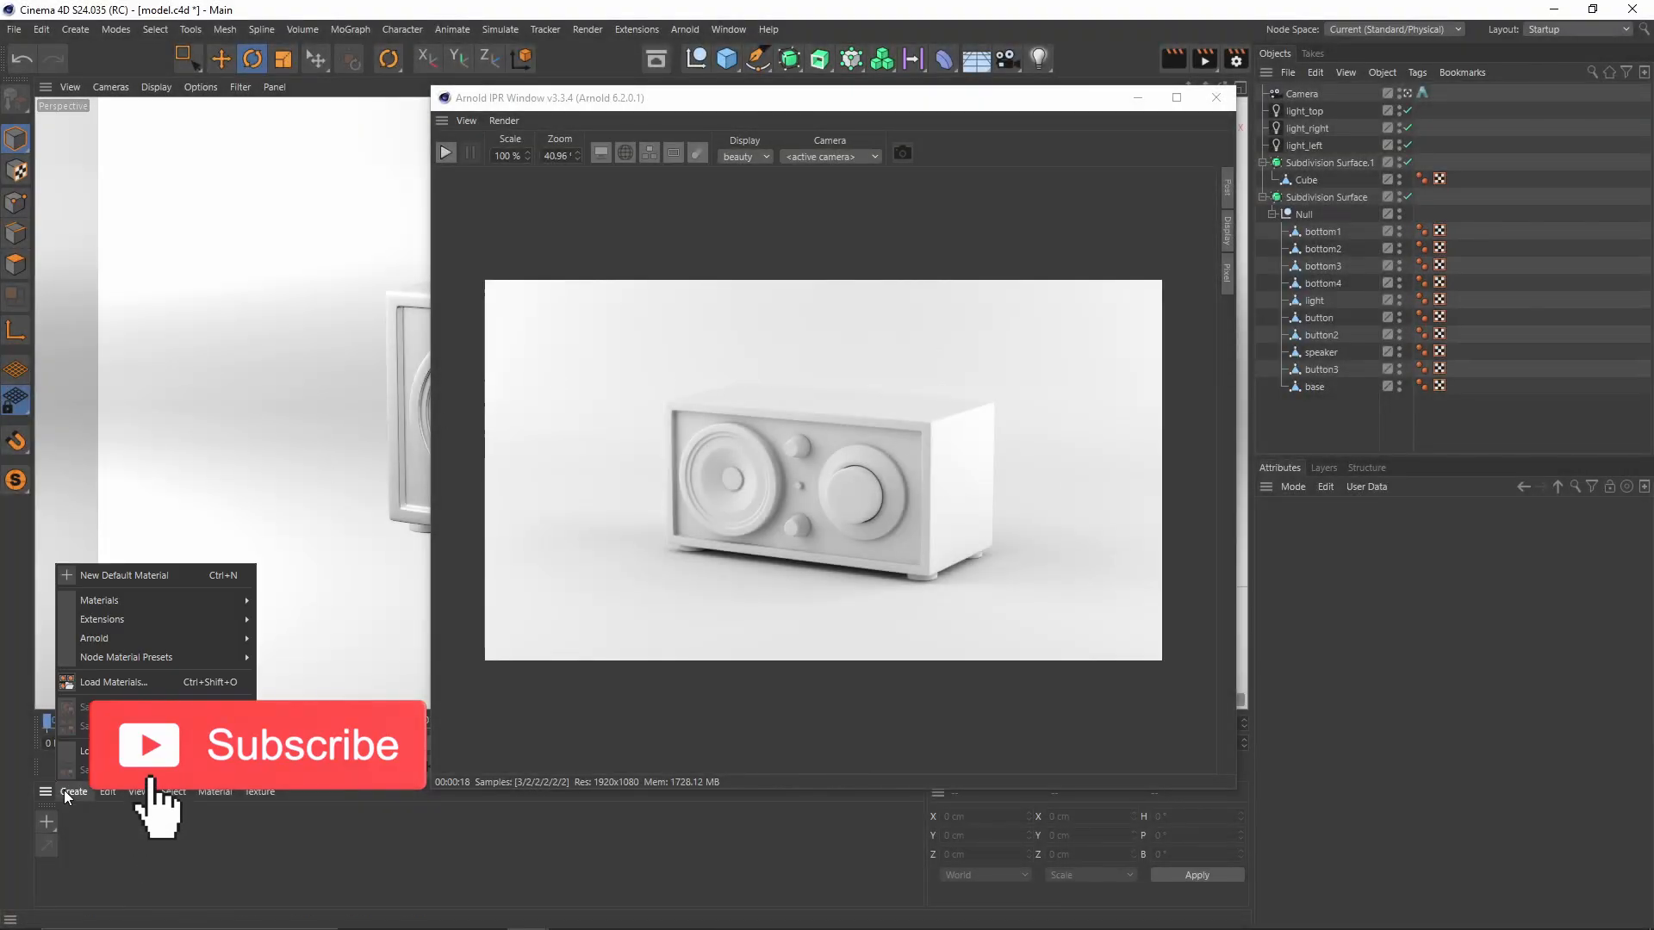
mouse_move(128, 638)
mouse_move(281, 658)
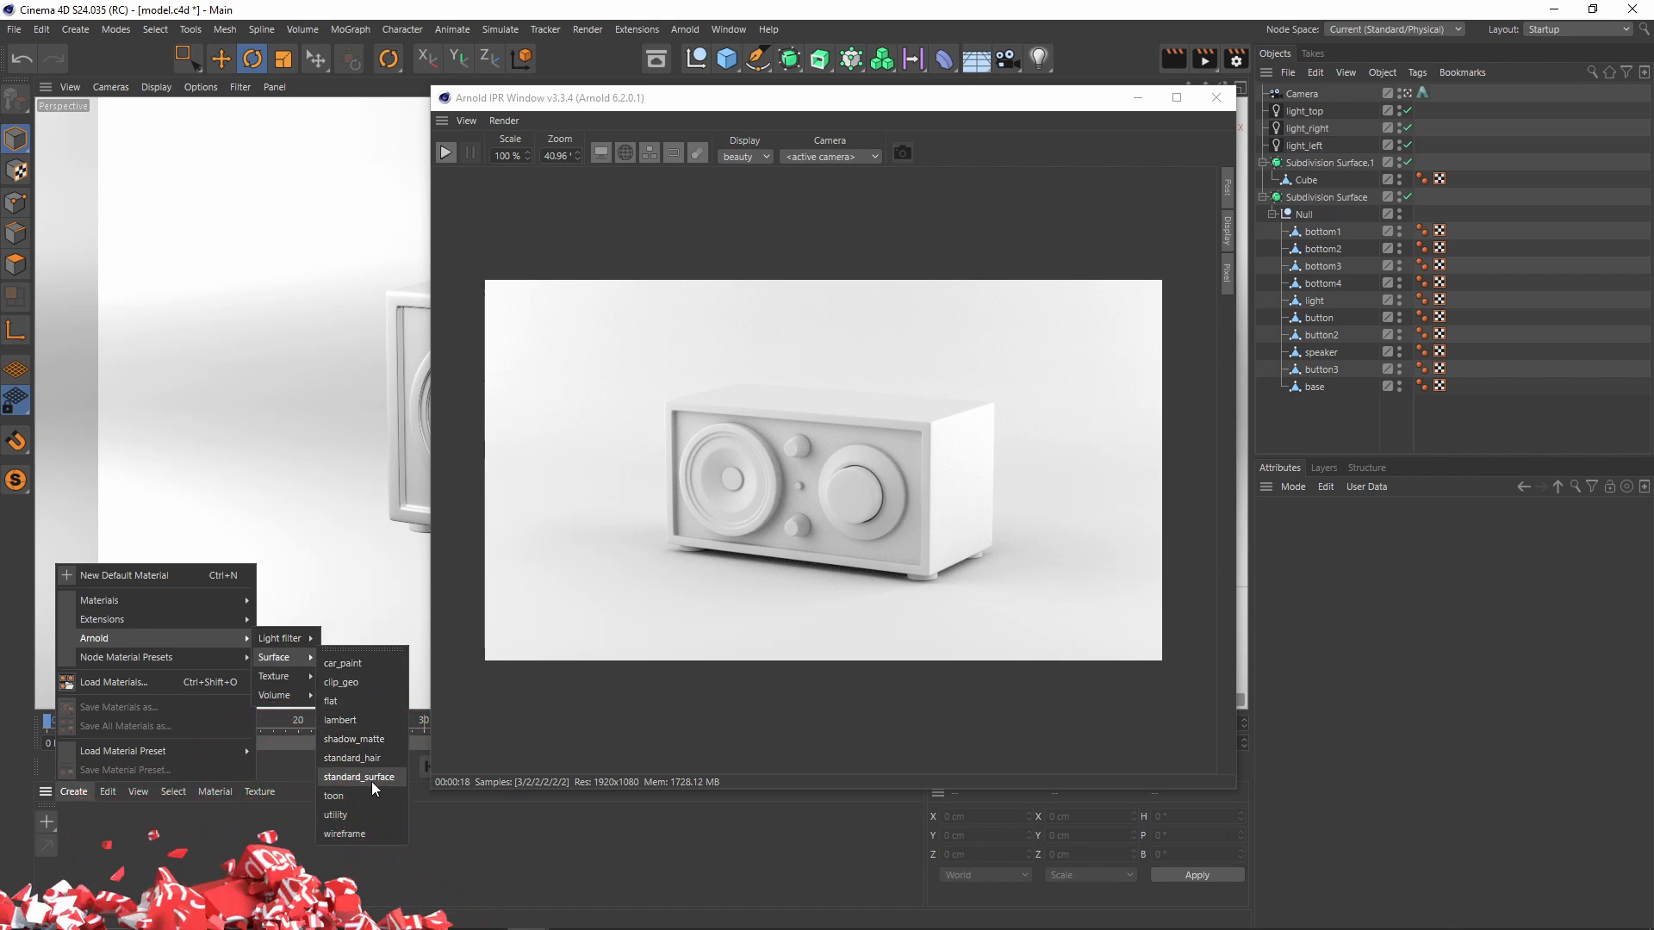
left_click(372, 785)
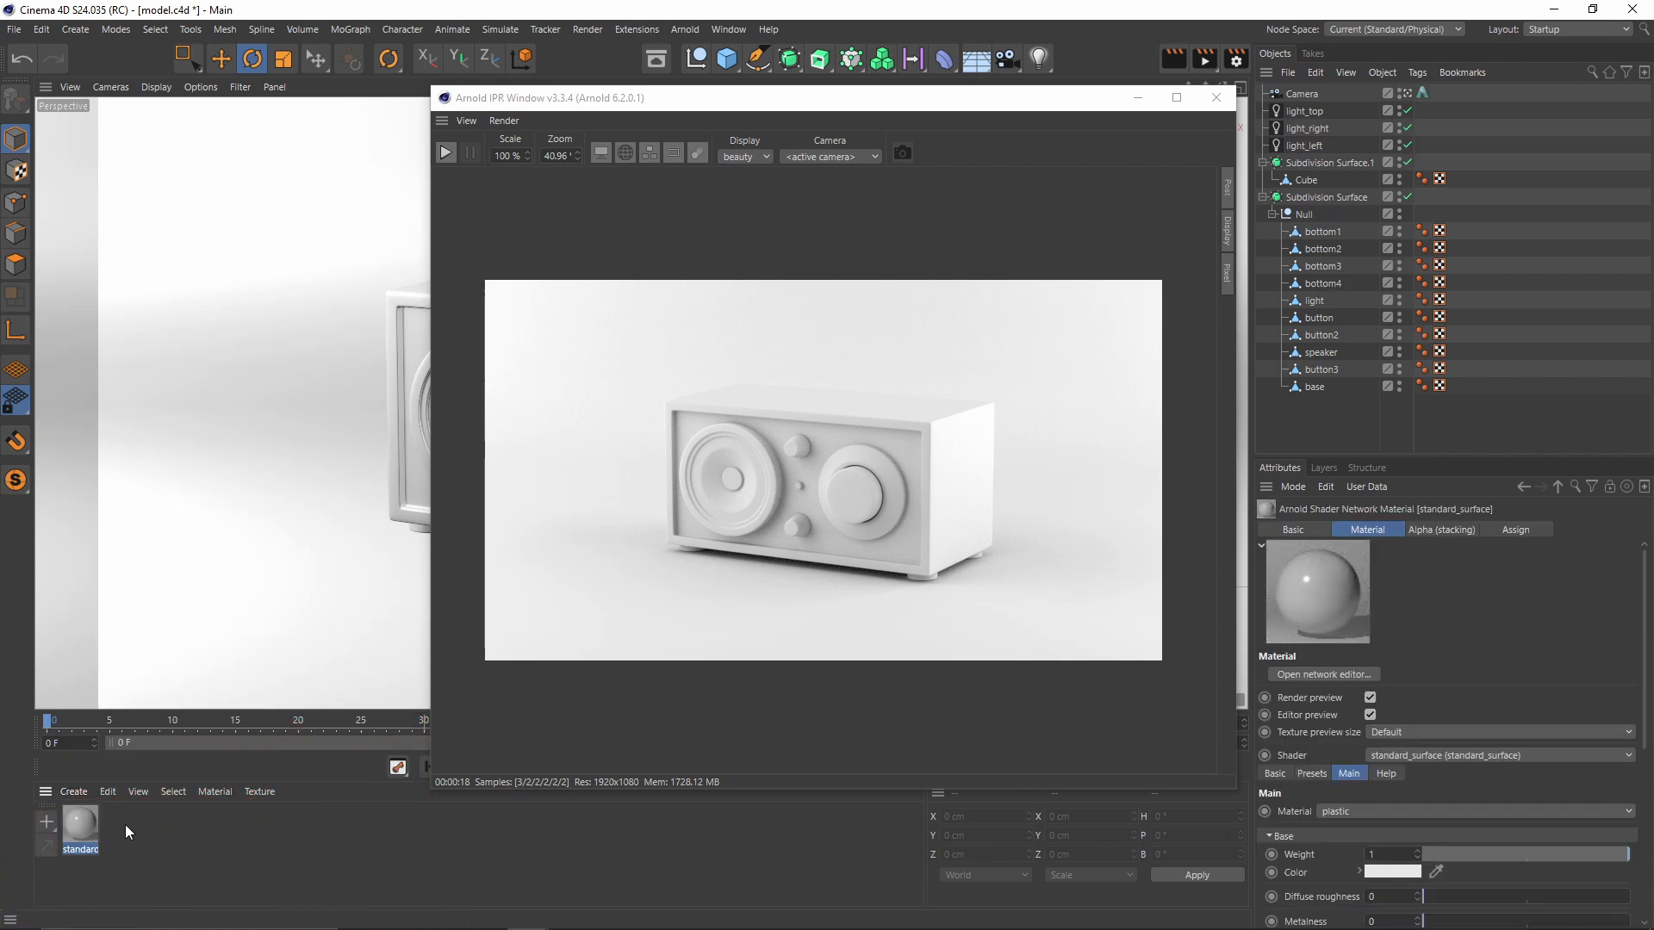
double_click(85, 826)
left_click_drag(372, 272, 639, 245)
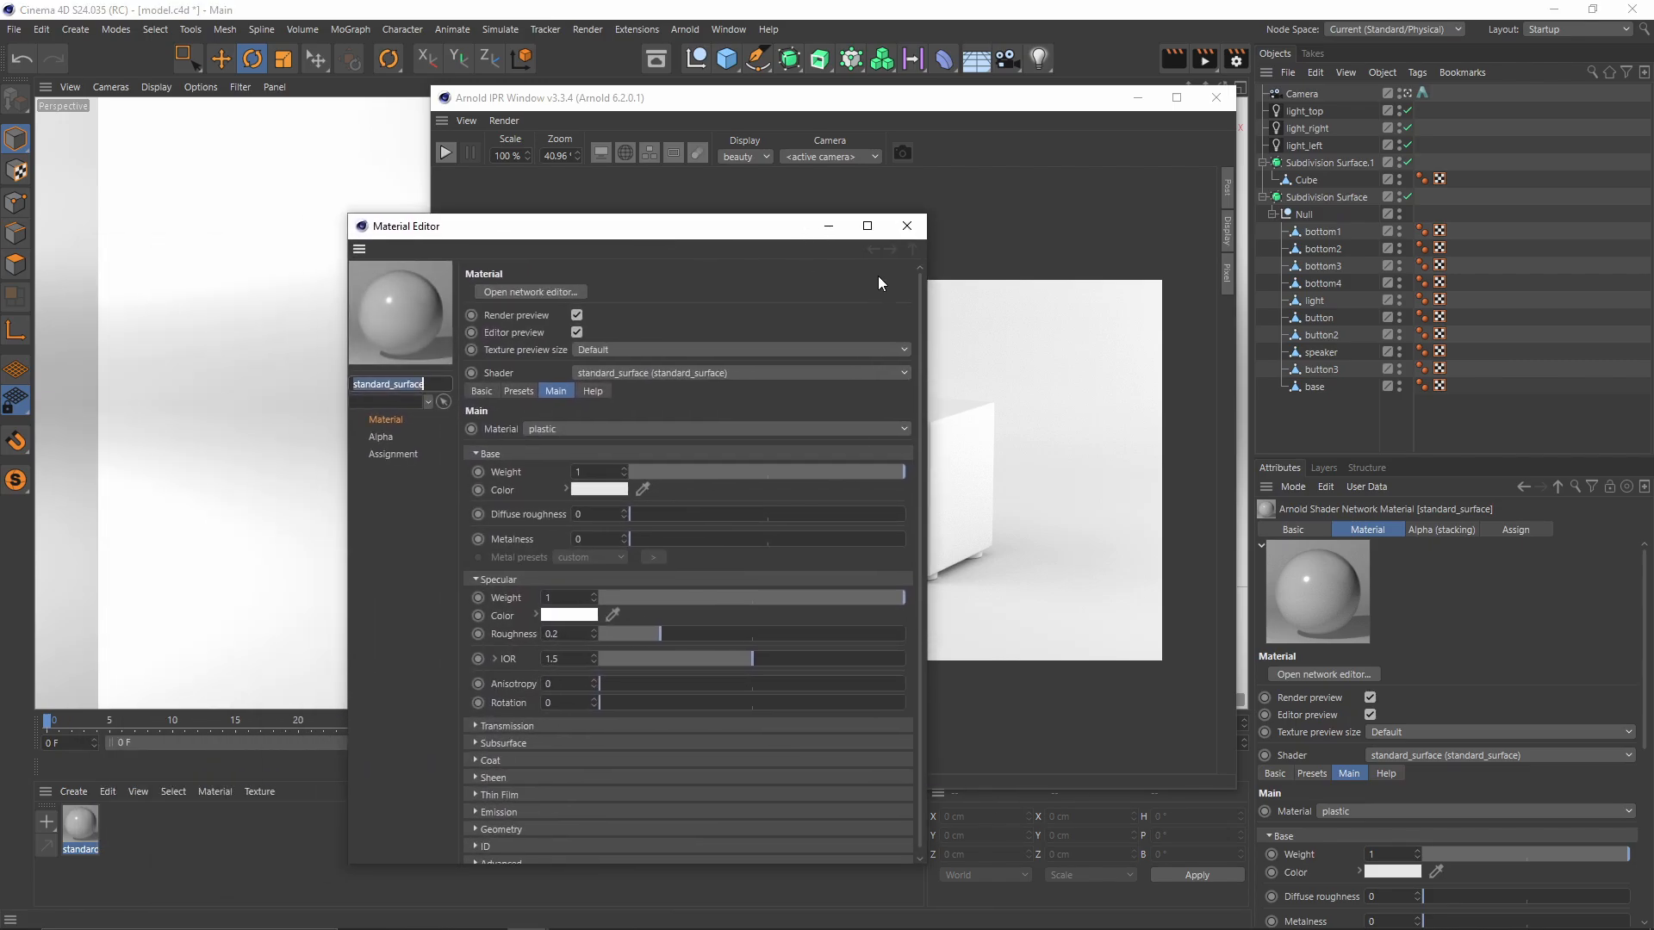
left_click(905, 227)
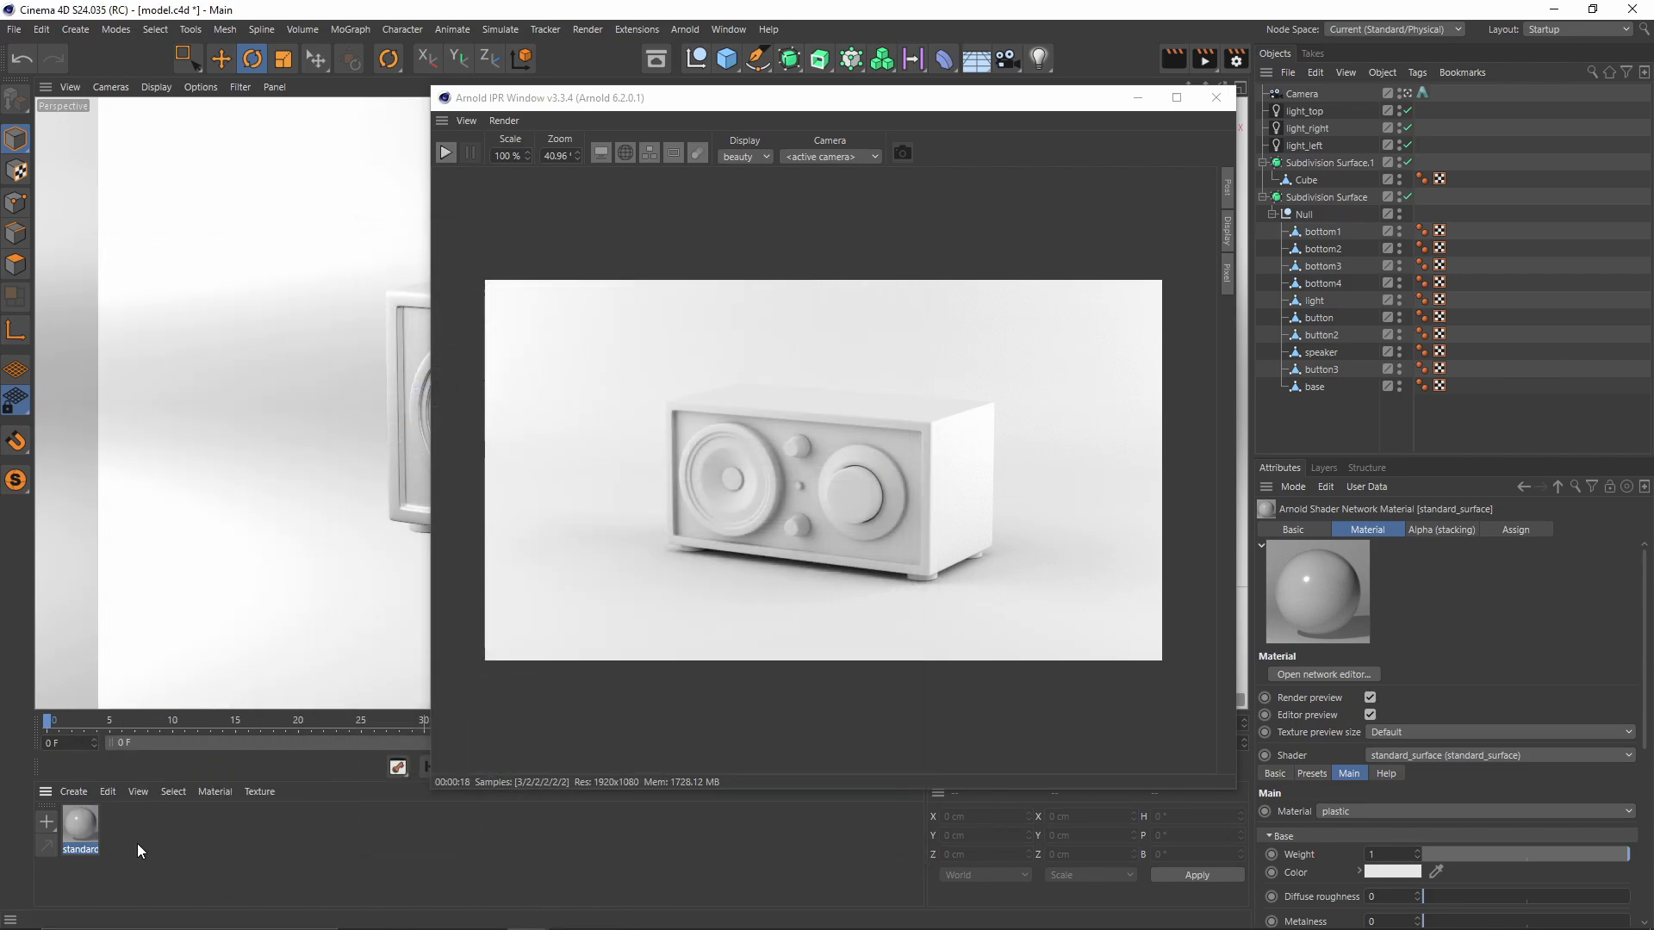
Step: Minimize the IPR window and rename the standard_surface material to wood
left_click(79, 830)
left_click(1137, 98)
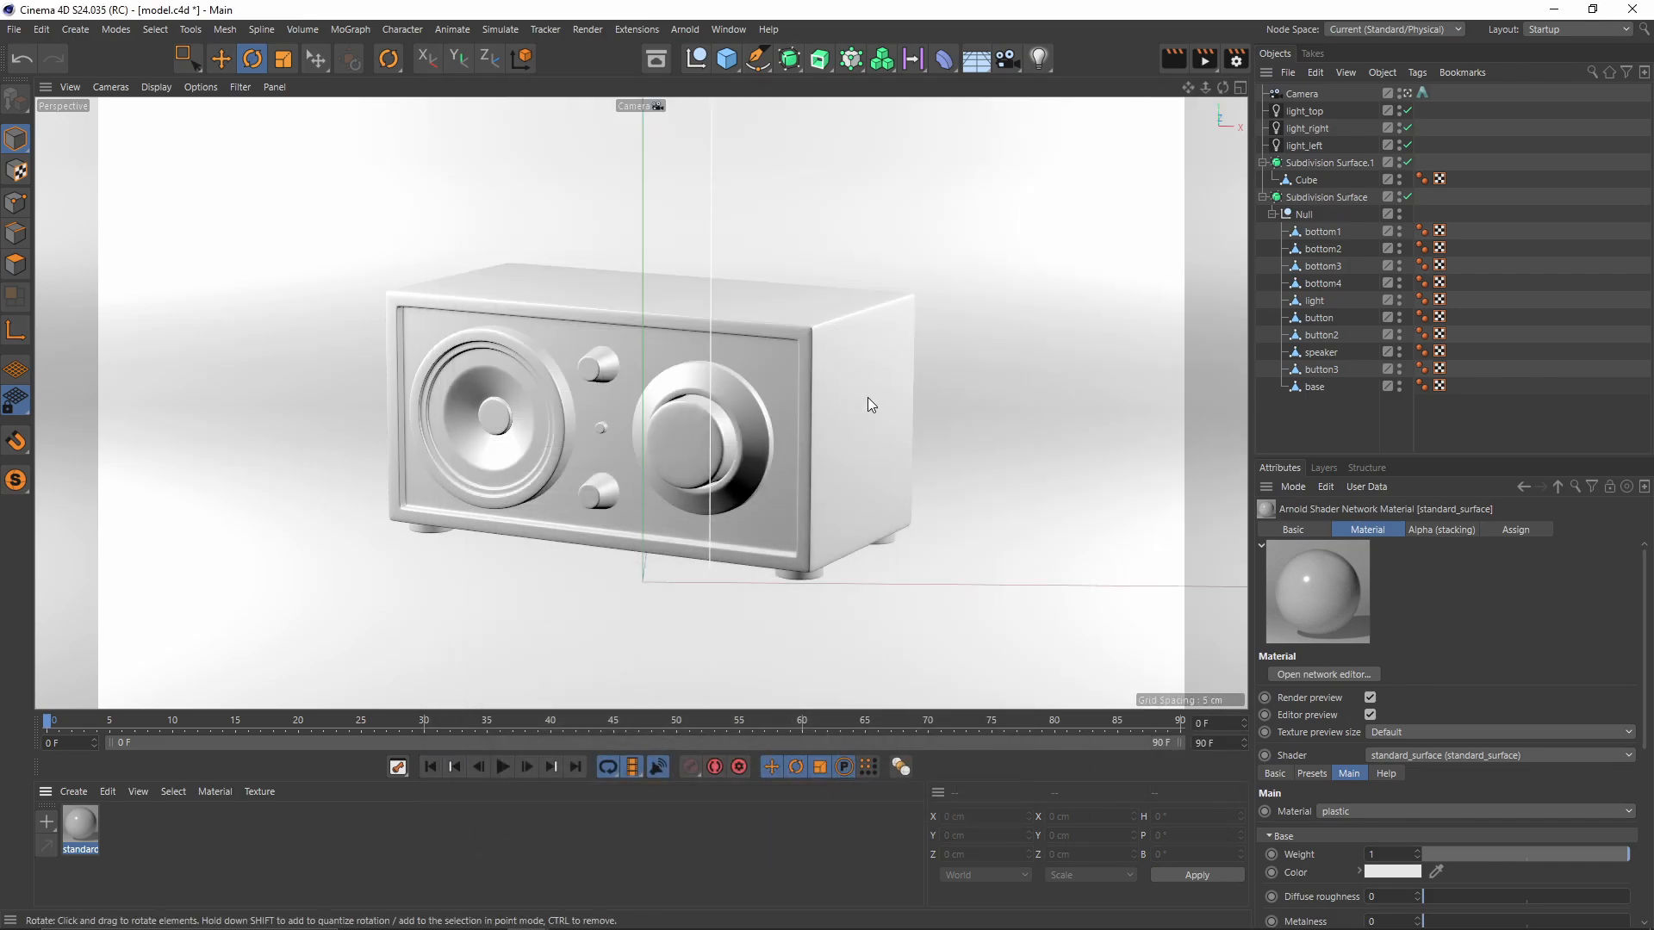
double_click(86, 849)
type("wood")
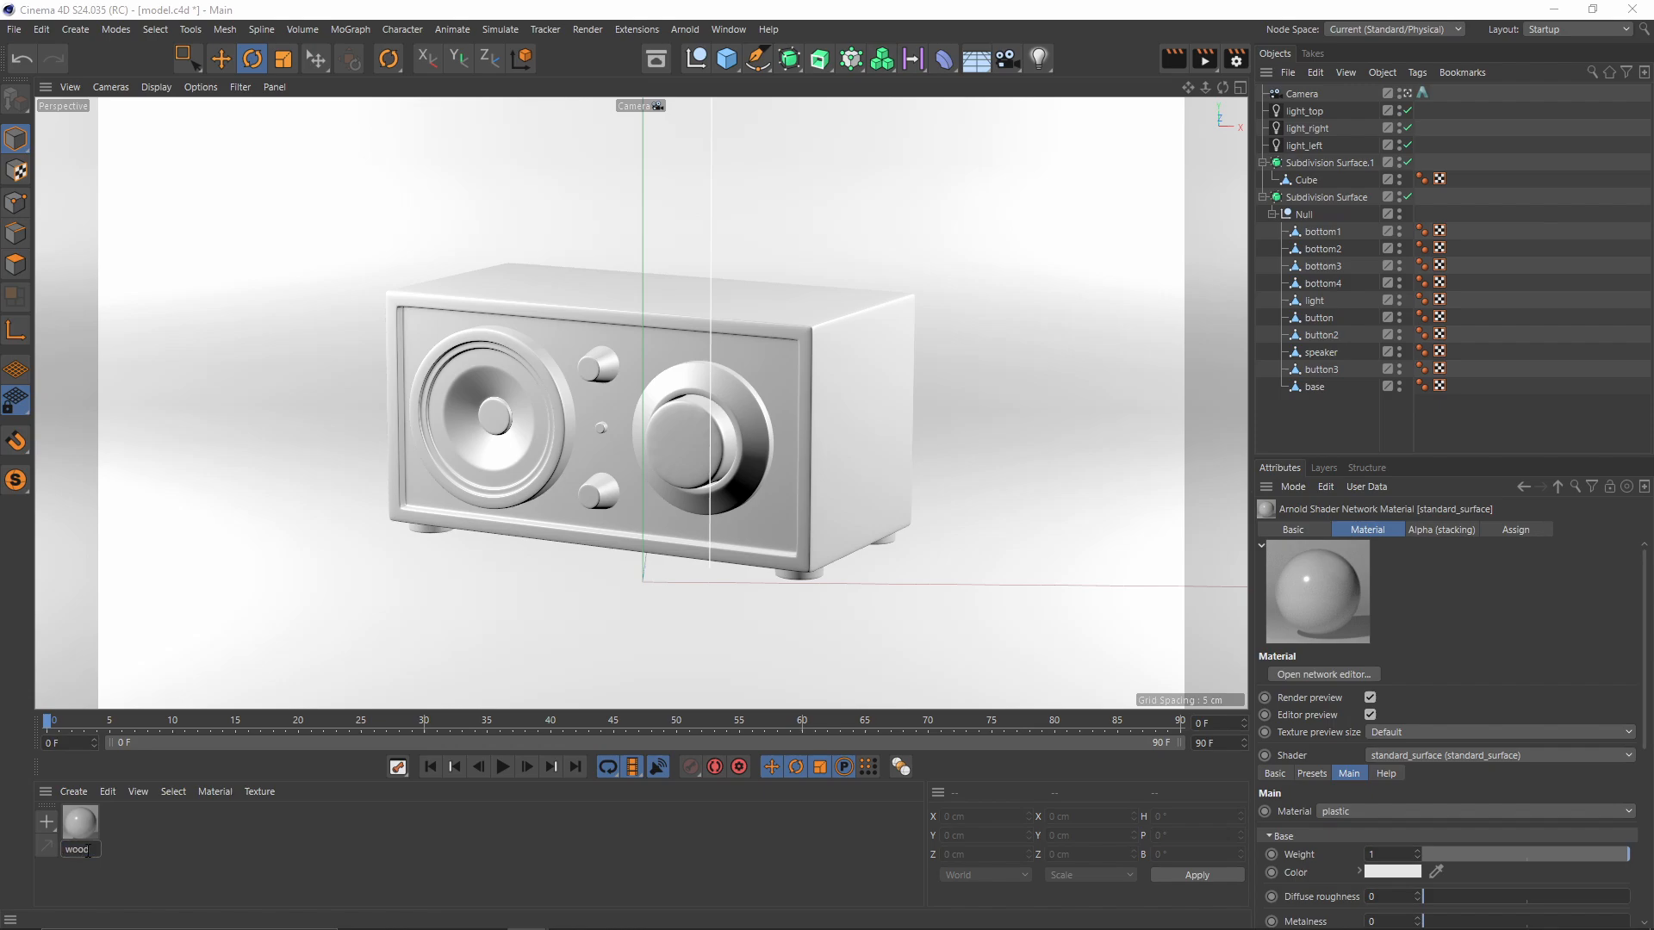
key("Return")
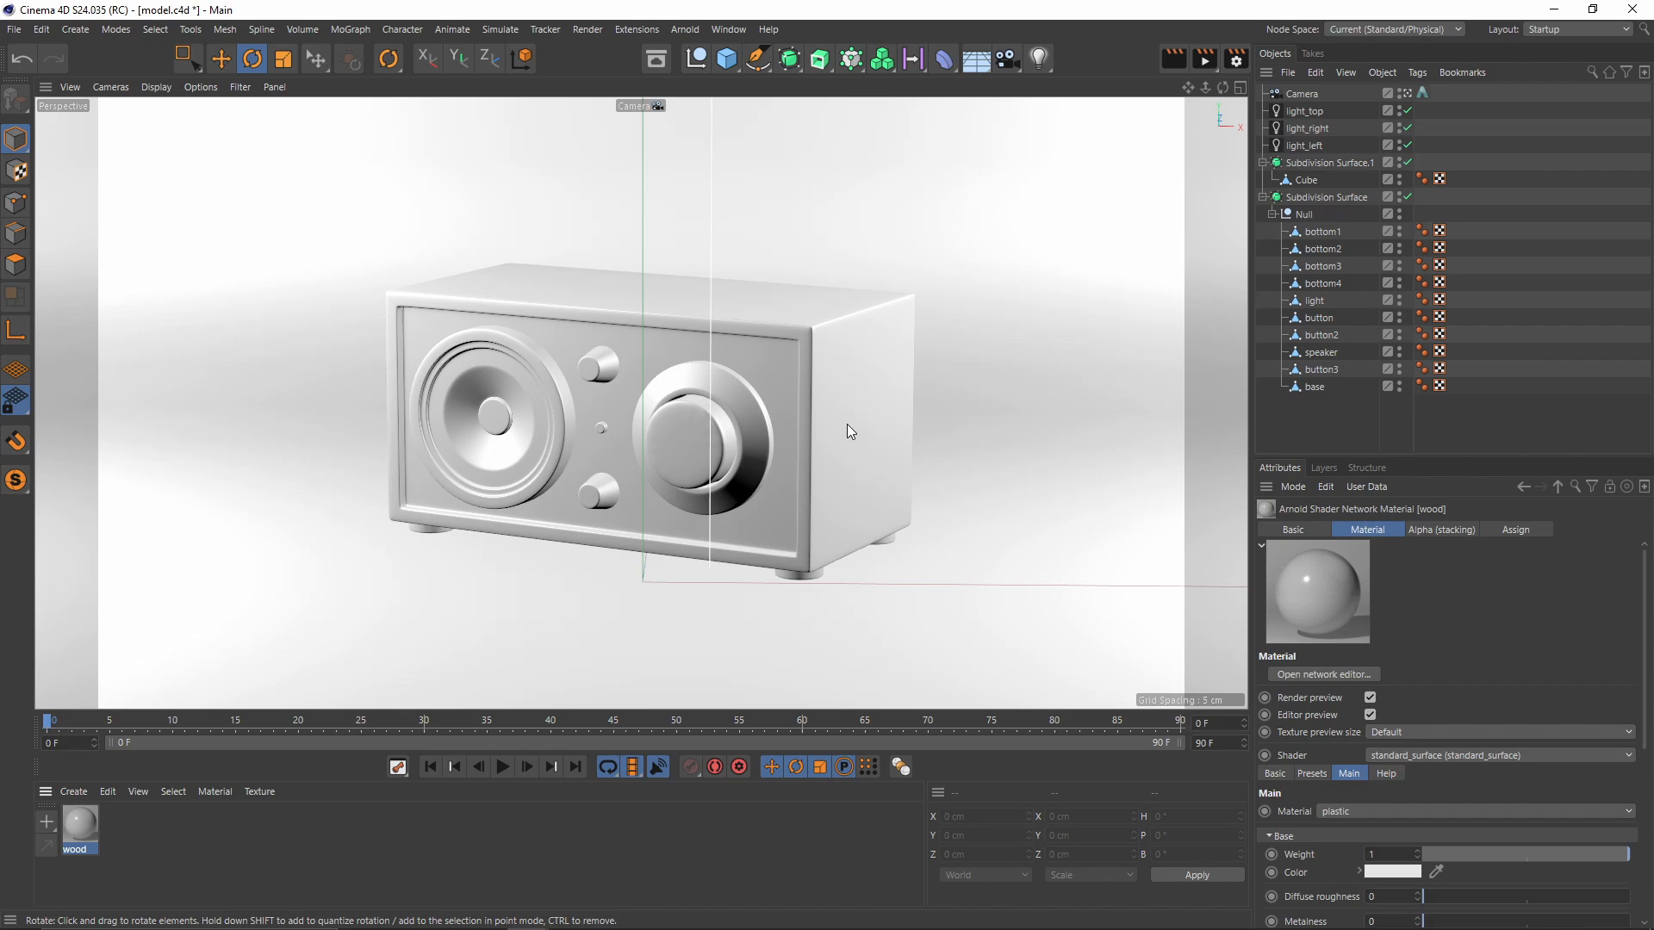
Step: Apply the wood material to the base object, switching the speaker's Subdivision Surface off to select it and back on
left_click(869, 377)
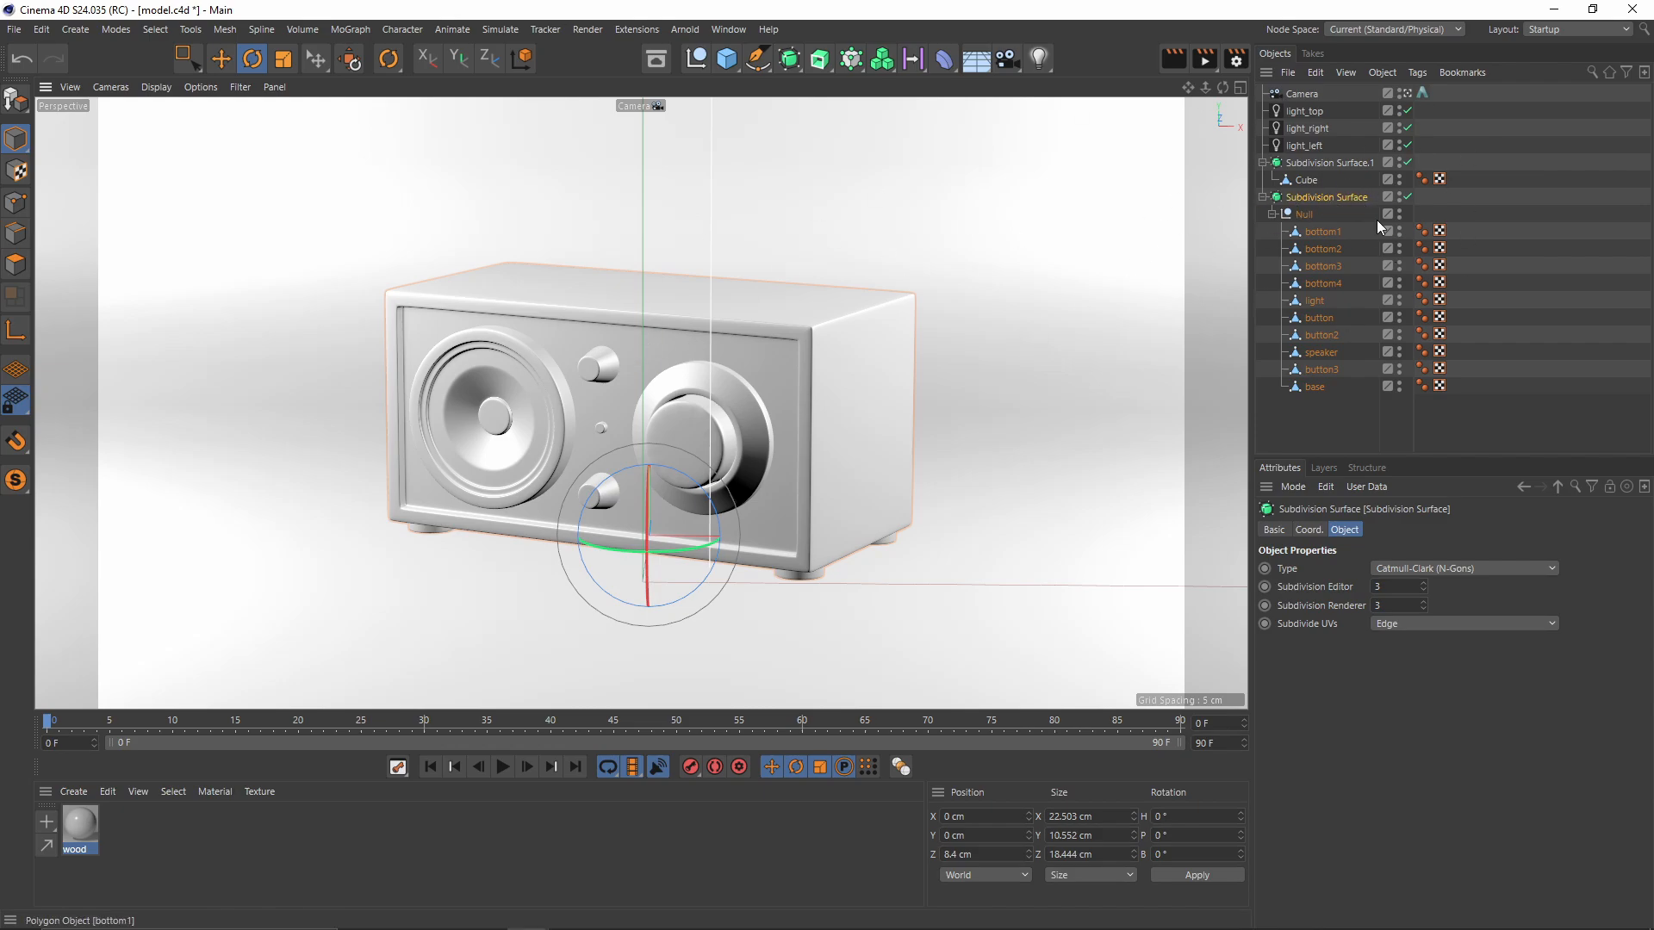
left_click(1407, 196)
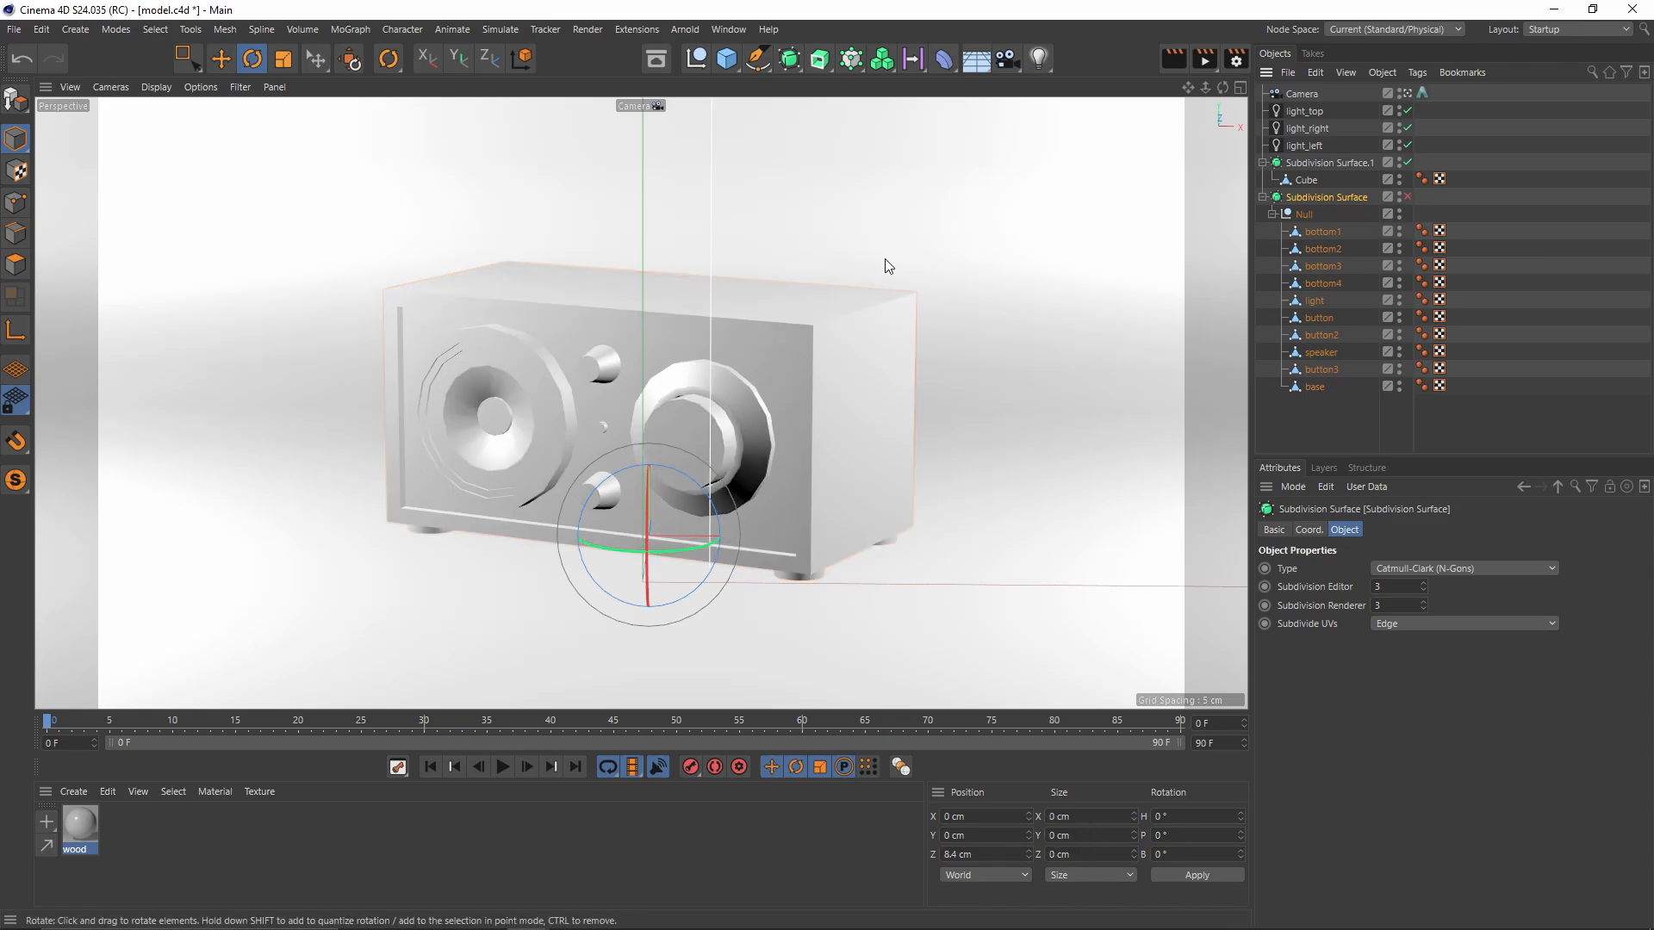
left_click(880, 349)
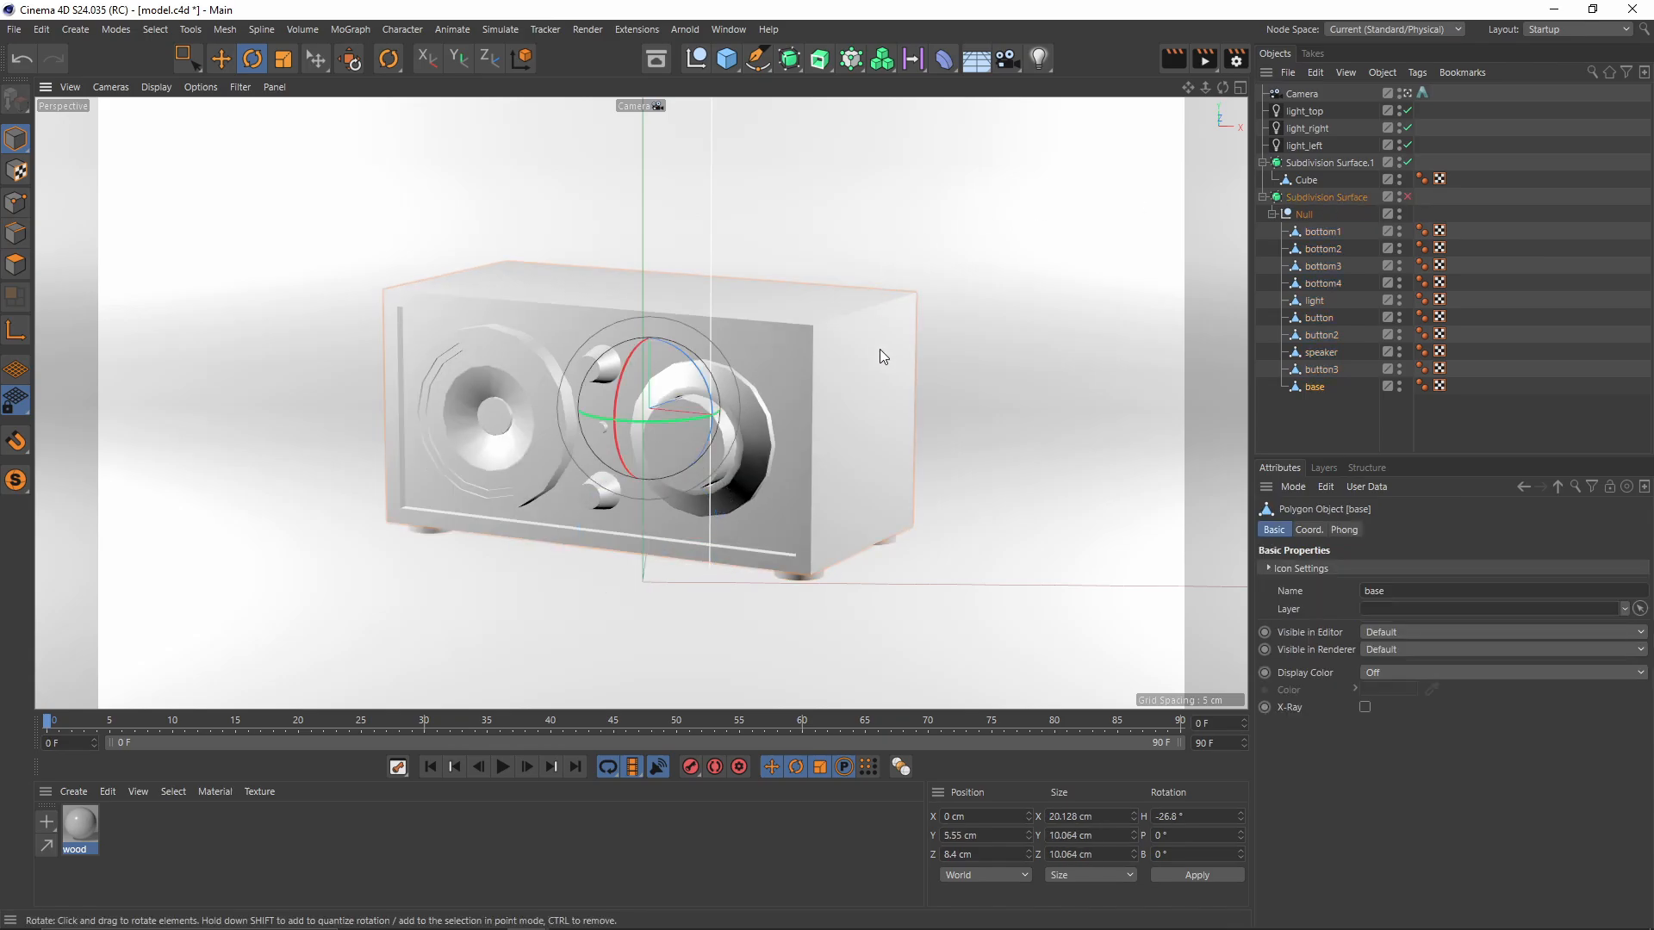
right_click(76, 826)
left_click(143, 544)
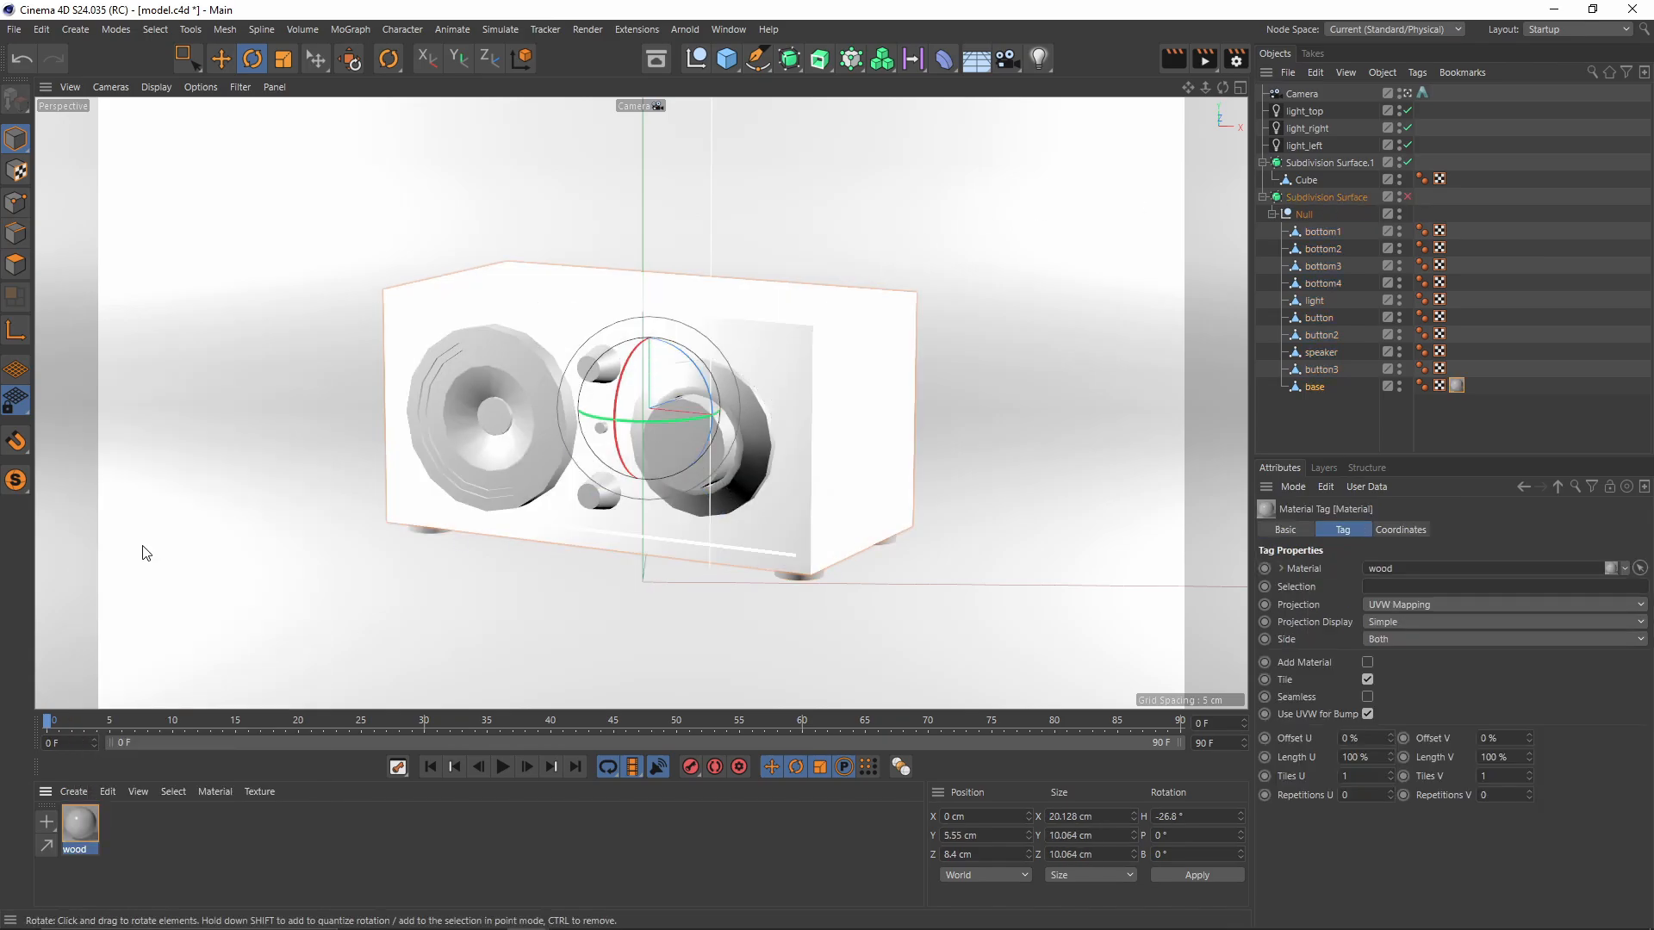
left_click(1408, 197)
left_click(1507, 219)
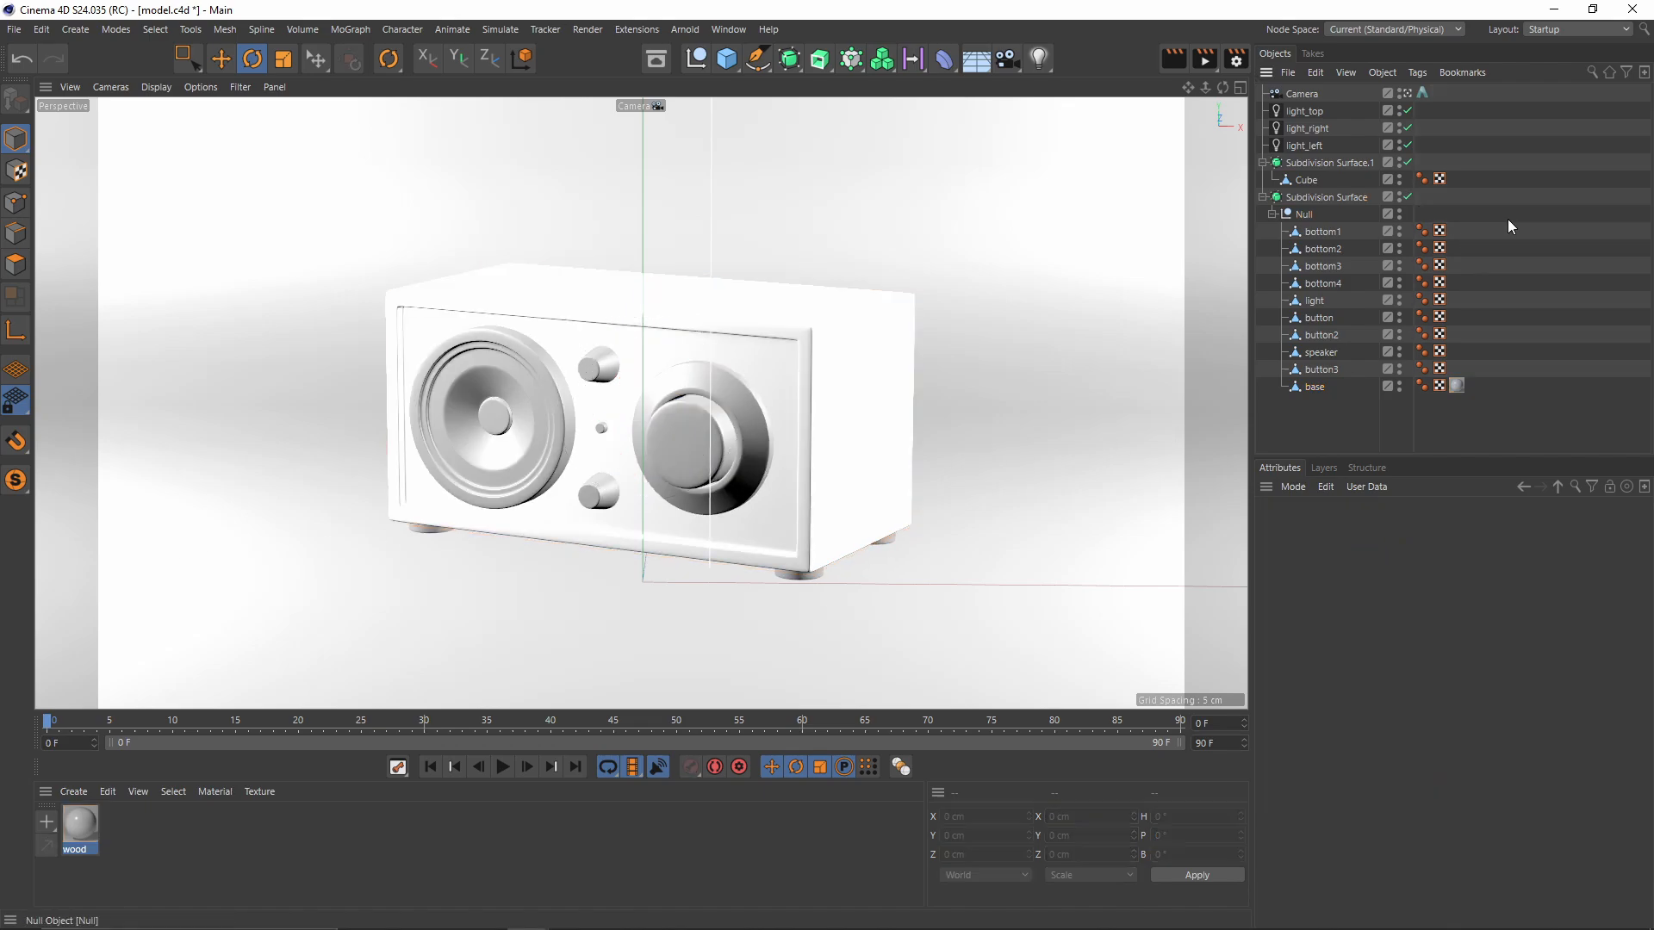
Step: Open the wood material's shader network and move the standard_surface node away from the outputs to make room
double_click(86, 825)
left_click_drag(312, 268, 409, 197)
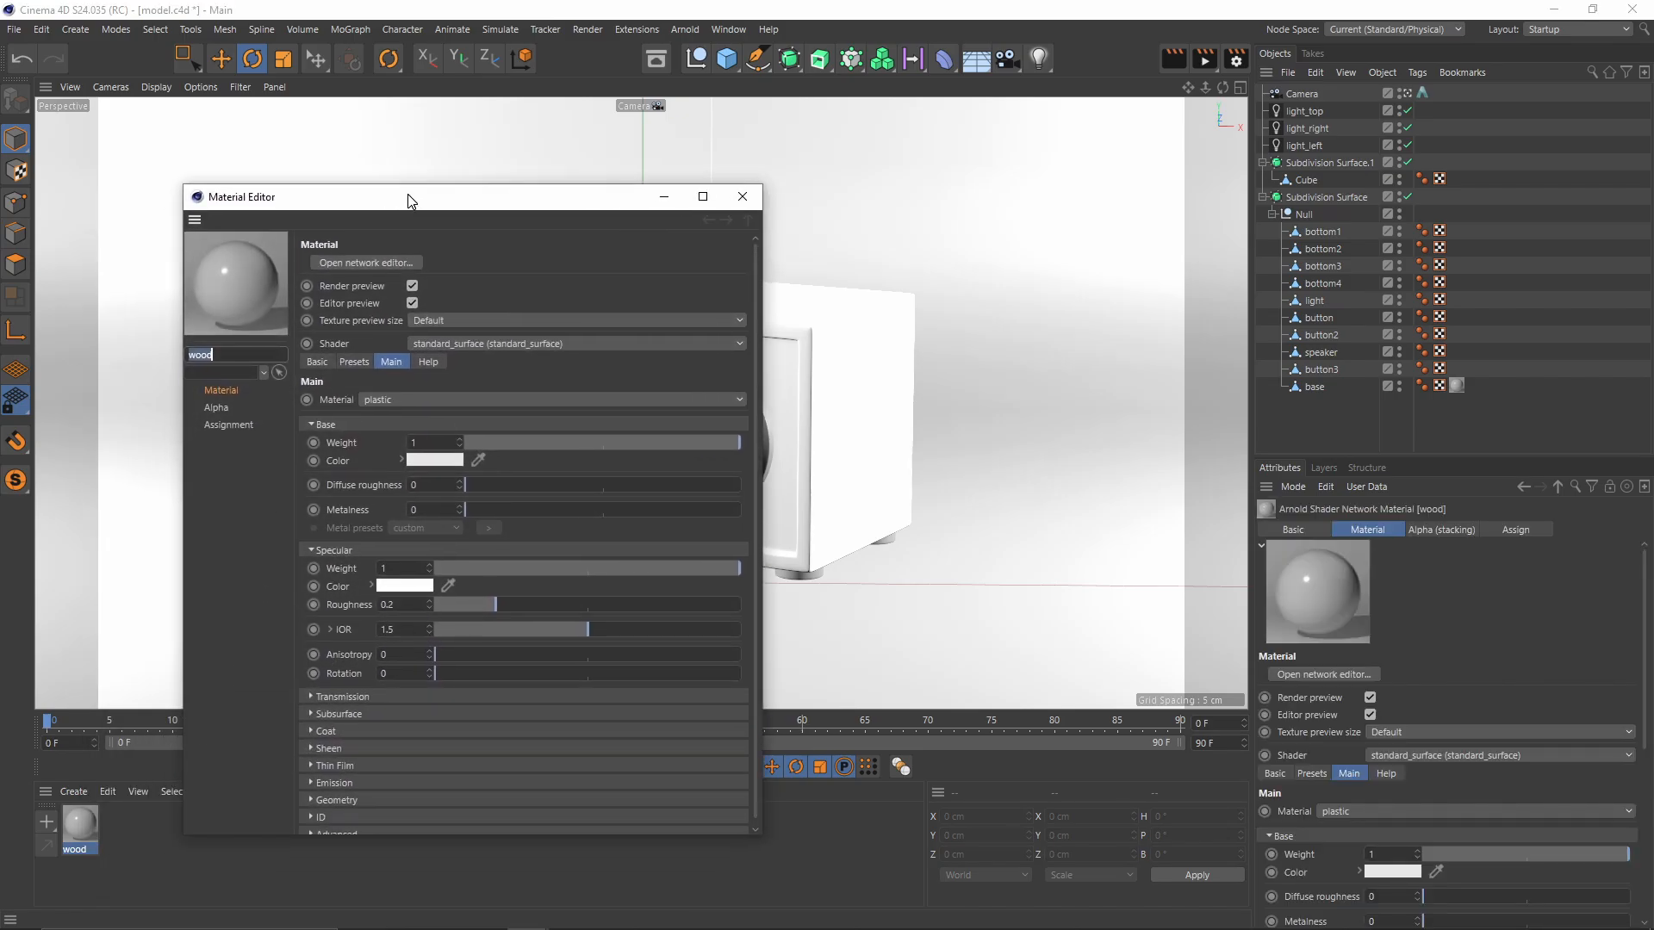
left_click(362, 261)
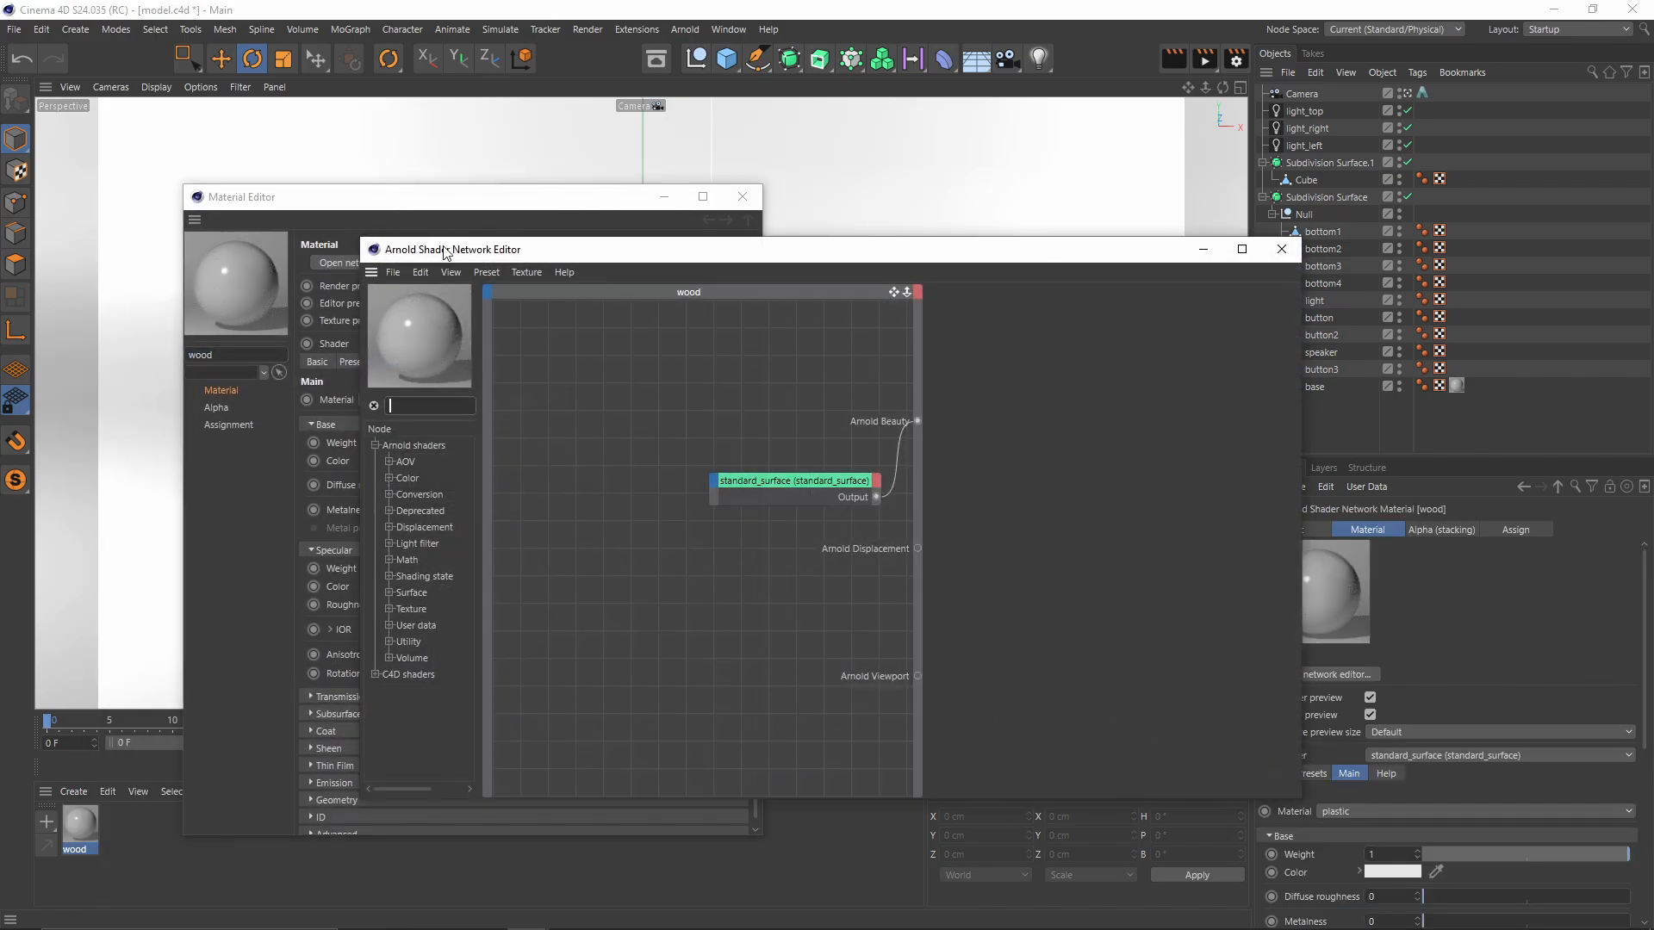
left_click_drag(444, 260, 121, 97)
left_click(602, 406)
left_click_drag(602, 405, 492, 352)
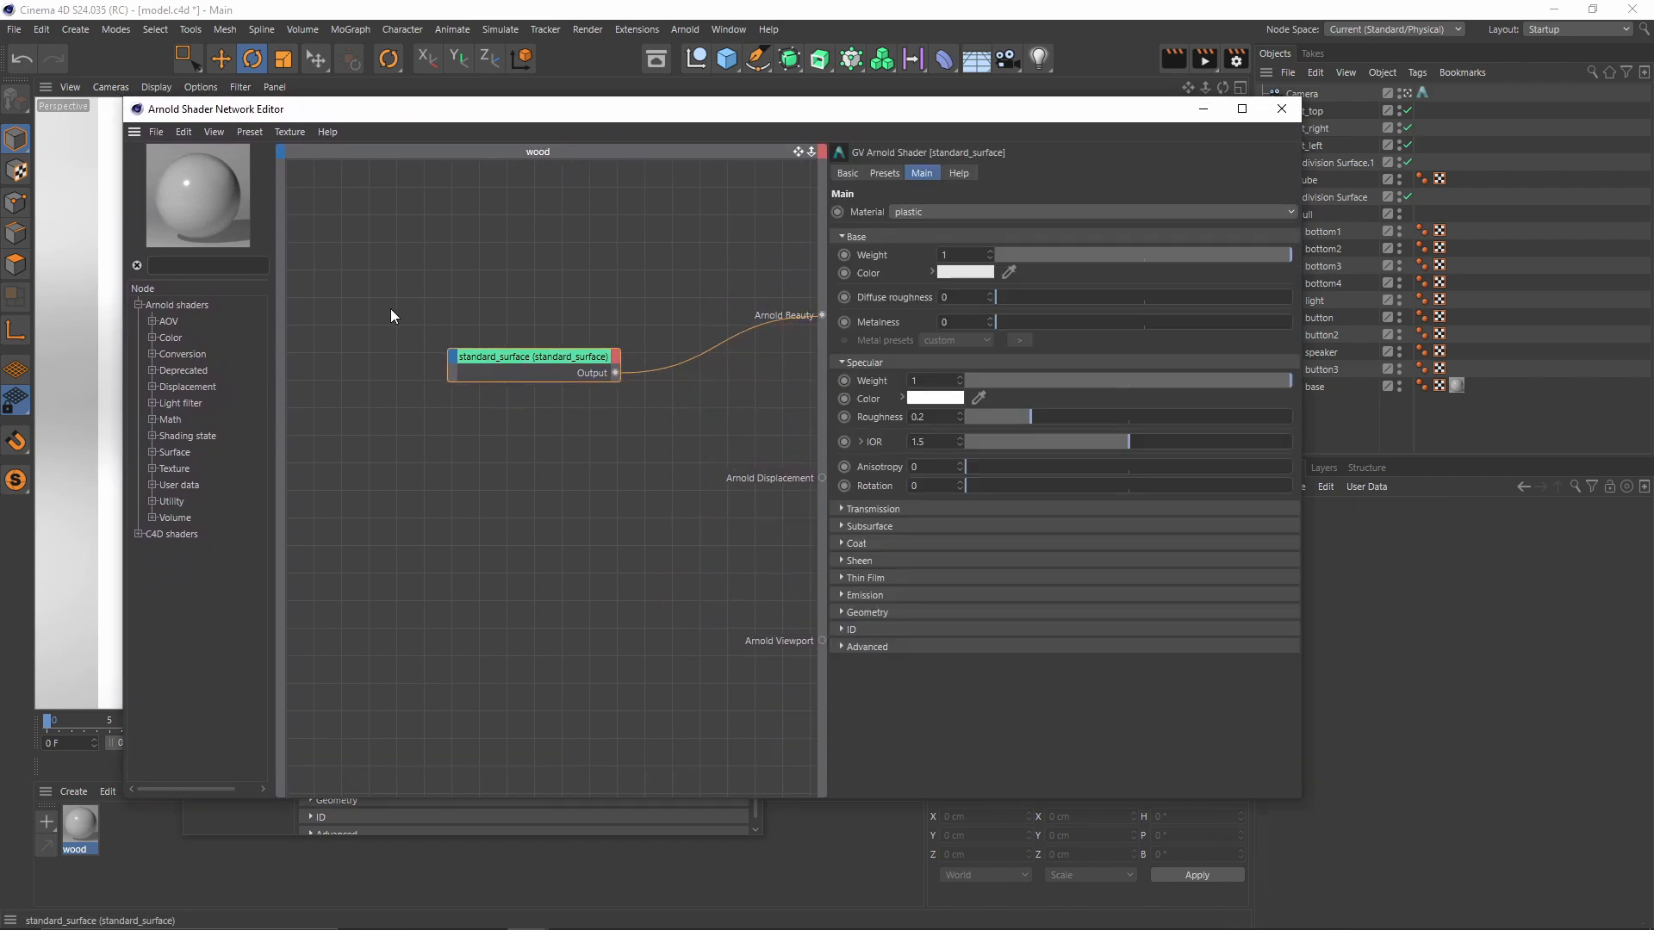
left_click_drag(316, 266, 644, 470)
left_click_drag(554, 357, 535, 344)
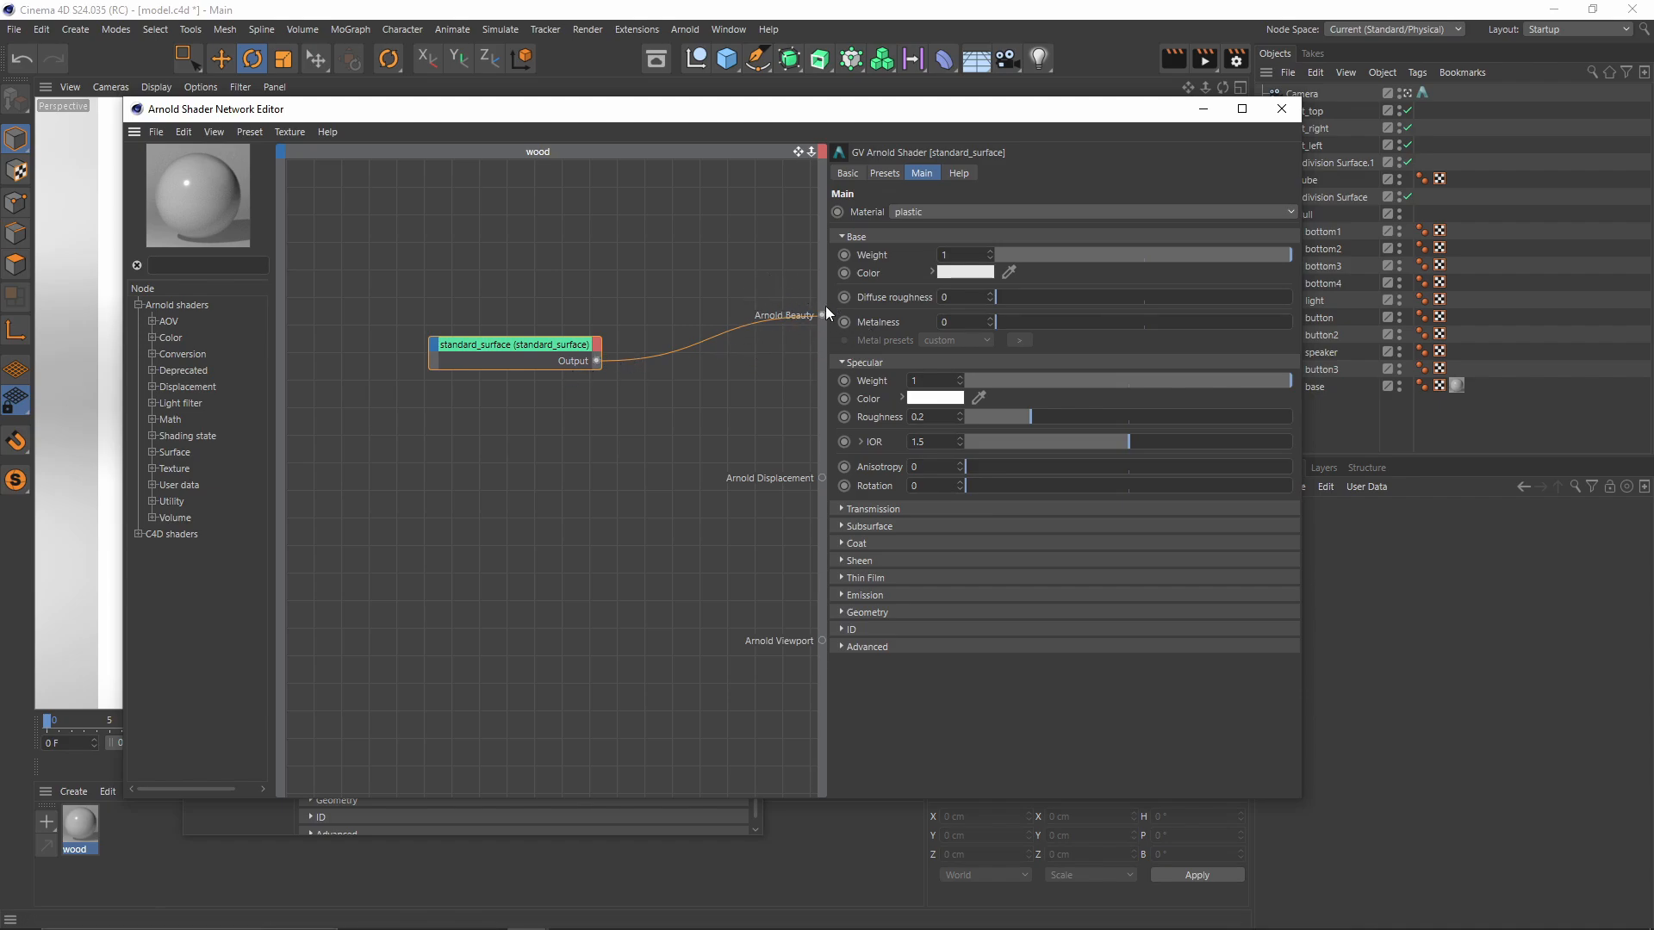
left_click_drag(534, 338, 562, 348)
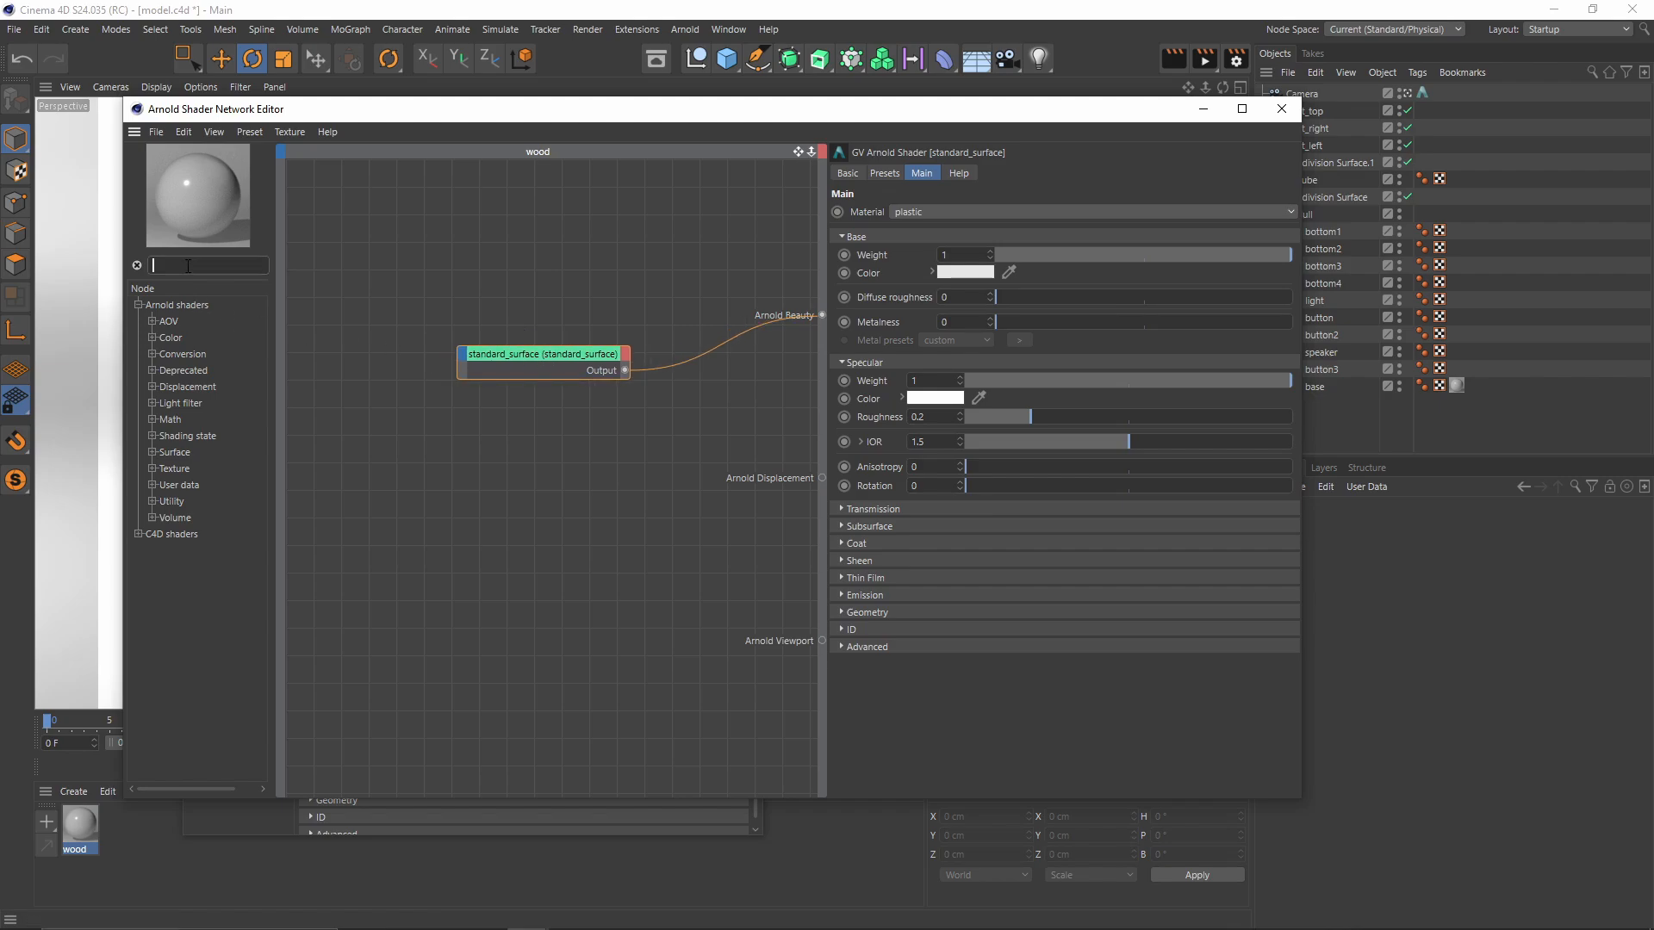
Step: Add an image node loaded with the dark wood texture and connect its output to Arnold Beauty
type("image")
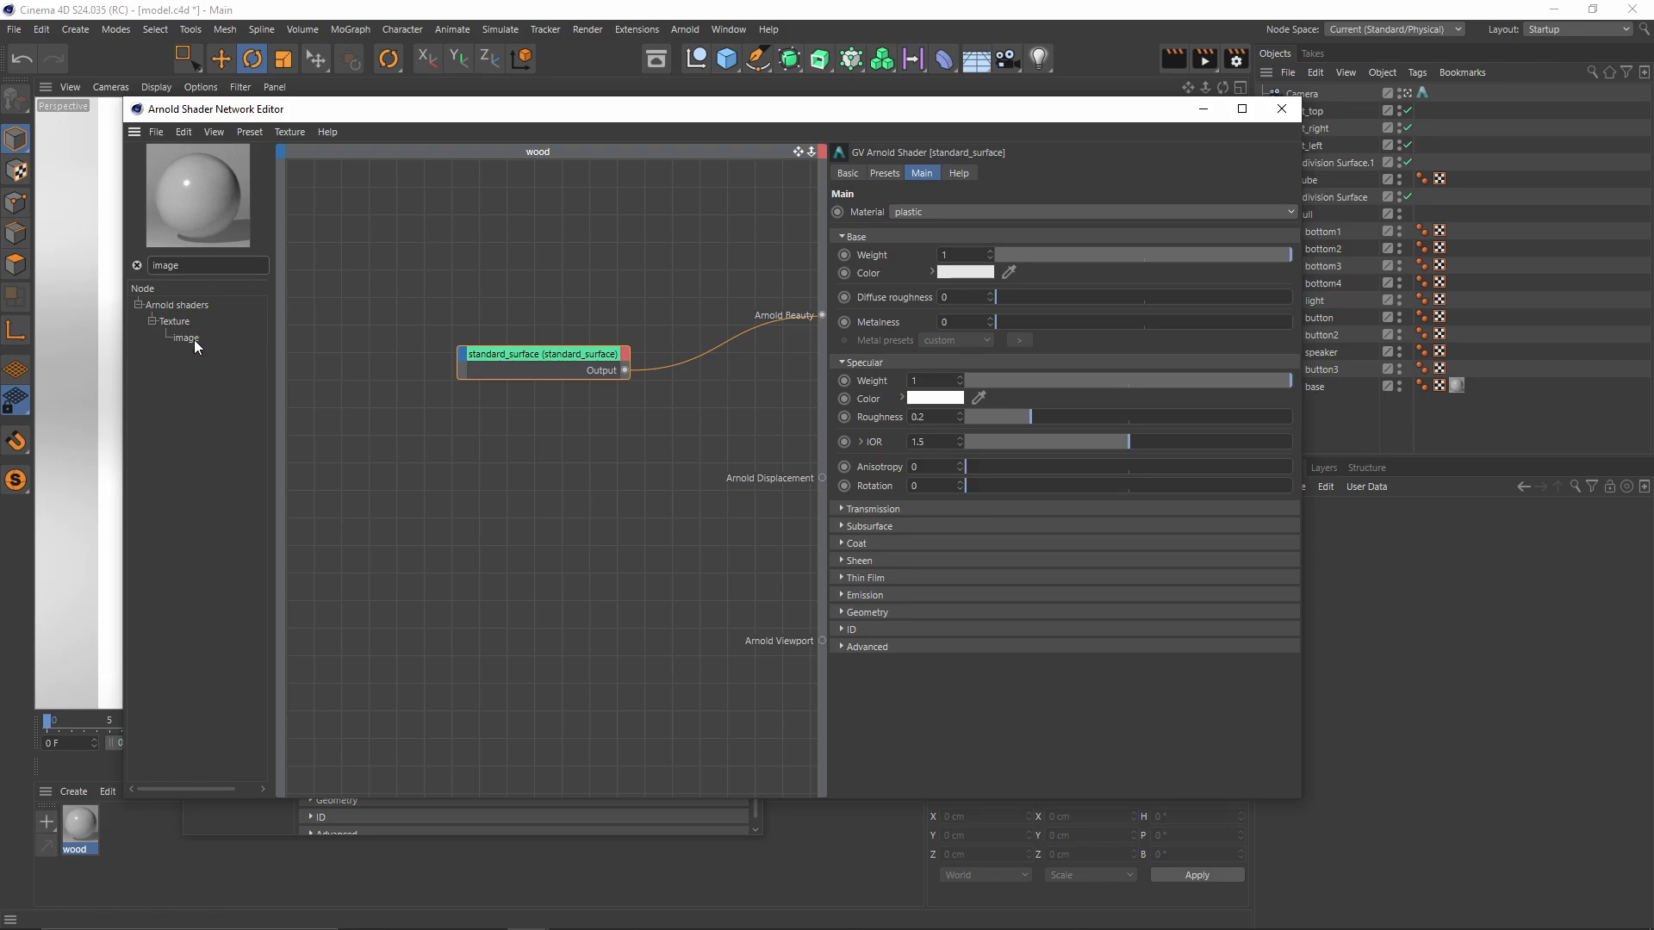
left_click_drag(194, 339, 395, 472)
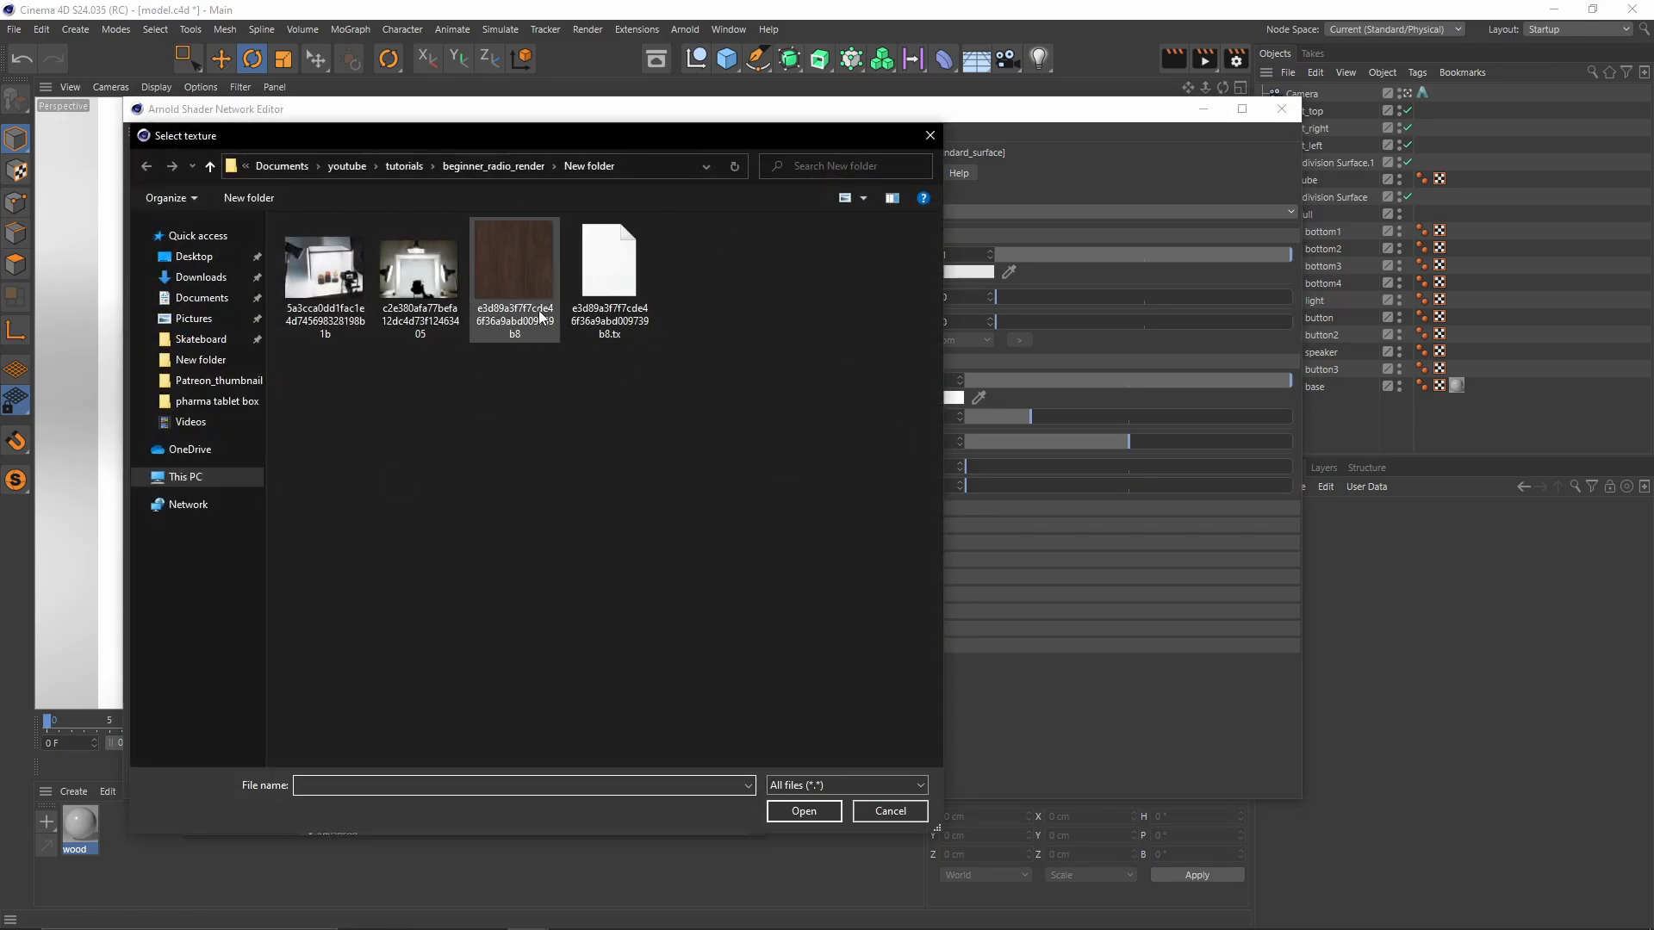
double_click(516, 293)
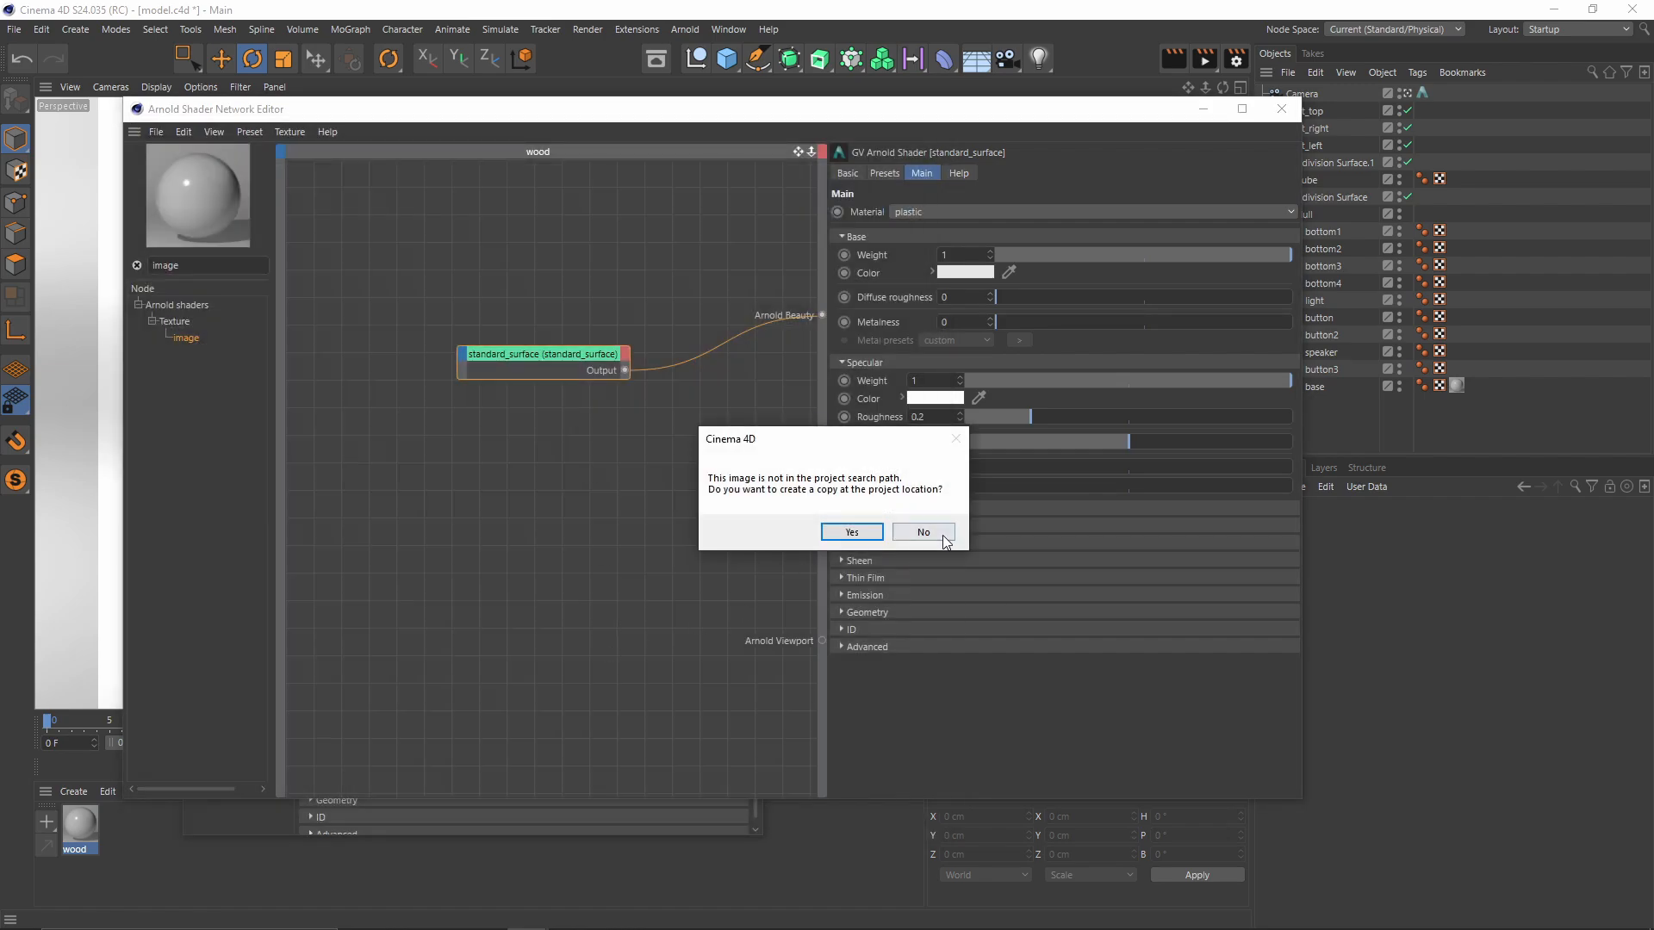
left_click(866, 525)
left_click_drag(363, 472, 823, 316)
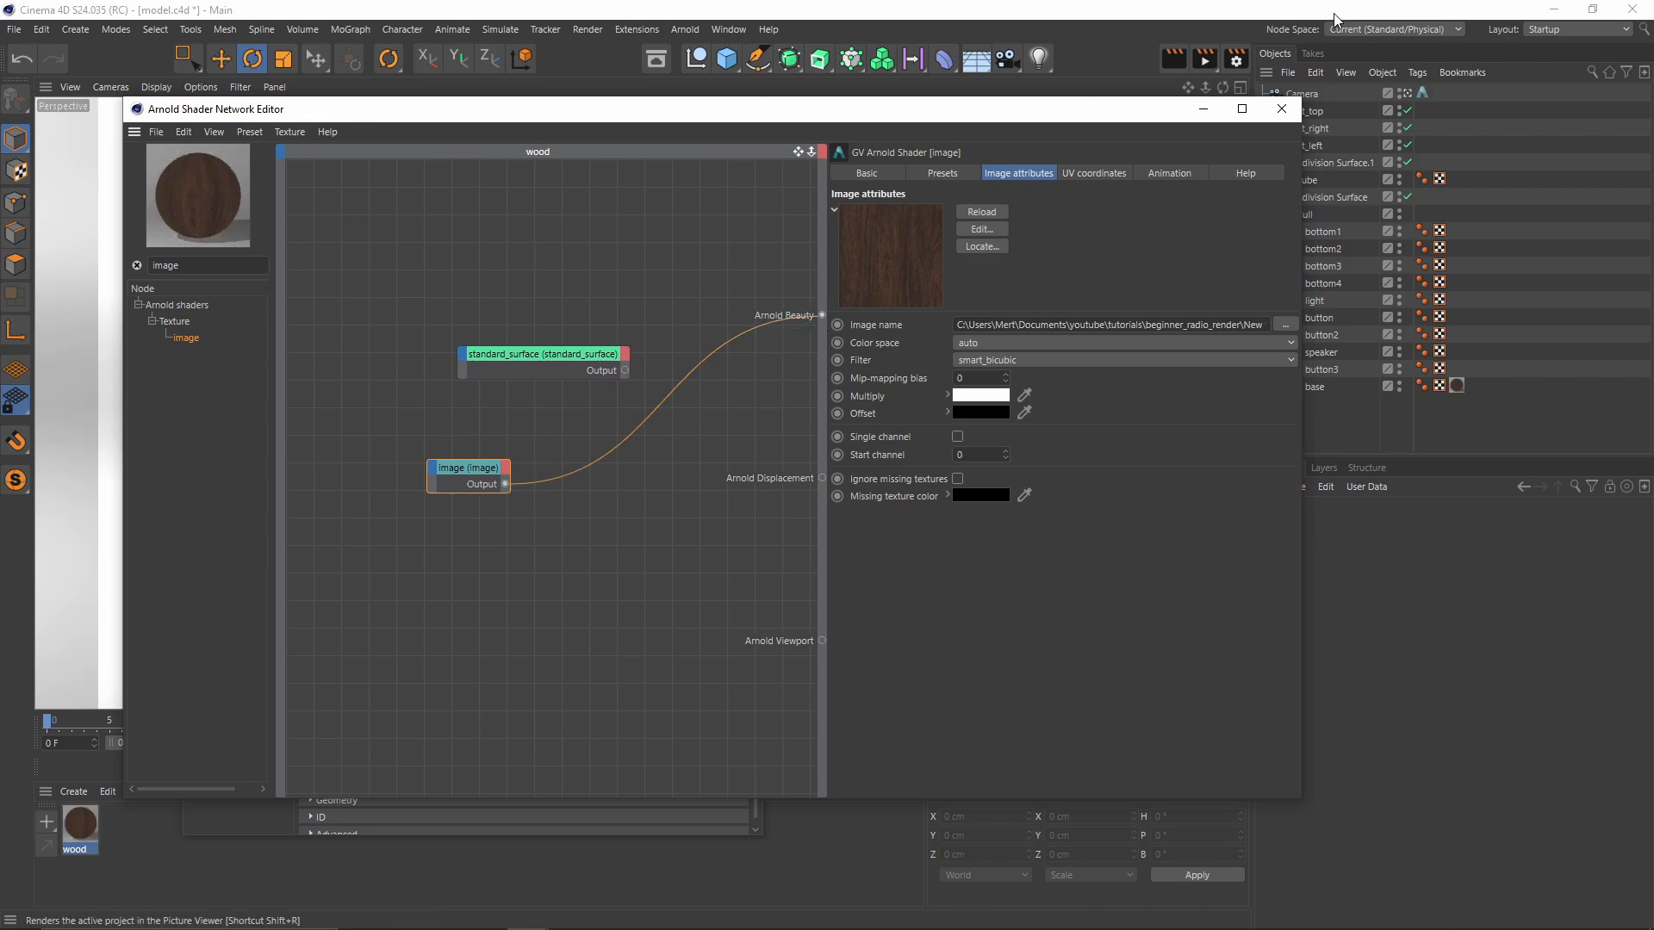
Step: Put away the shader network and material editors and bring back the Arnold IPR window to render the wood material
left_click(1206, 114)
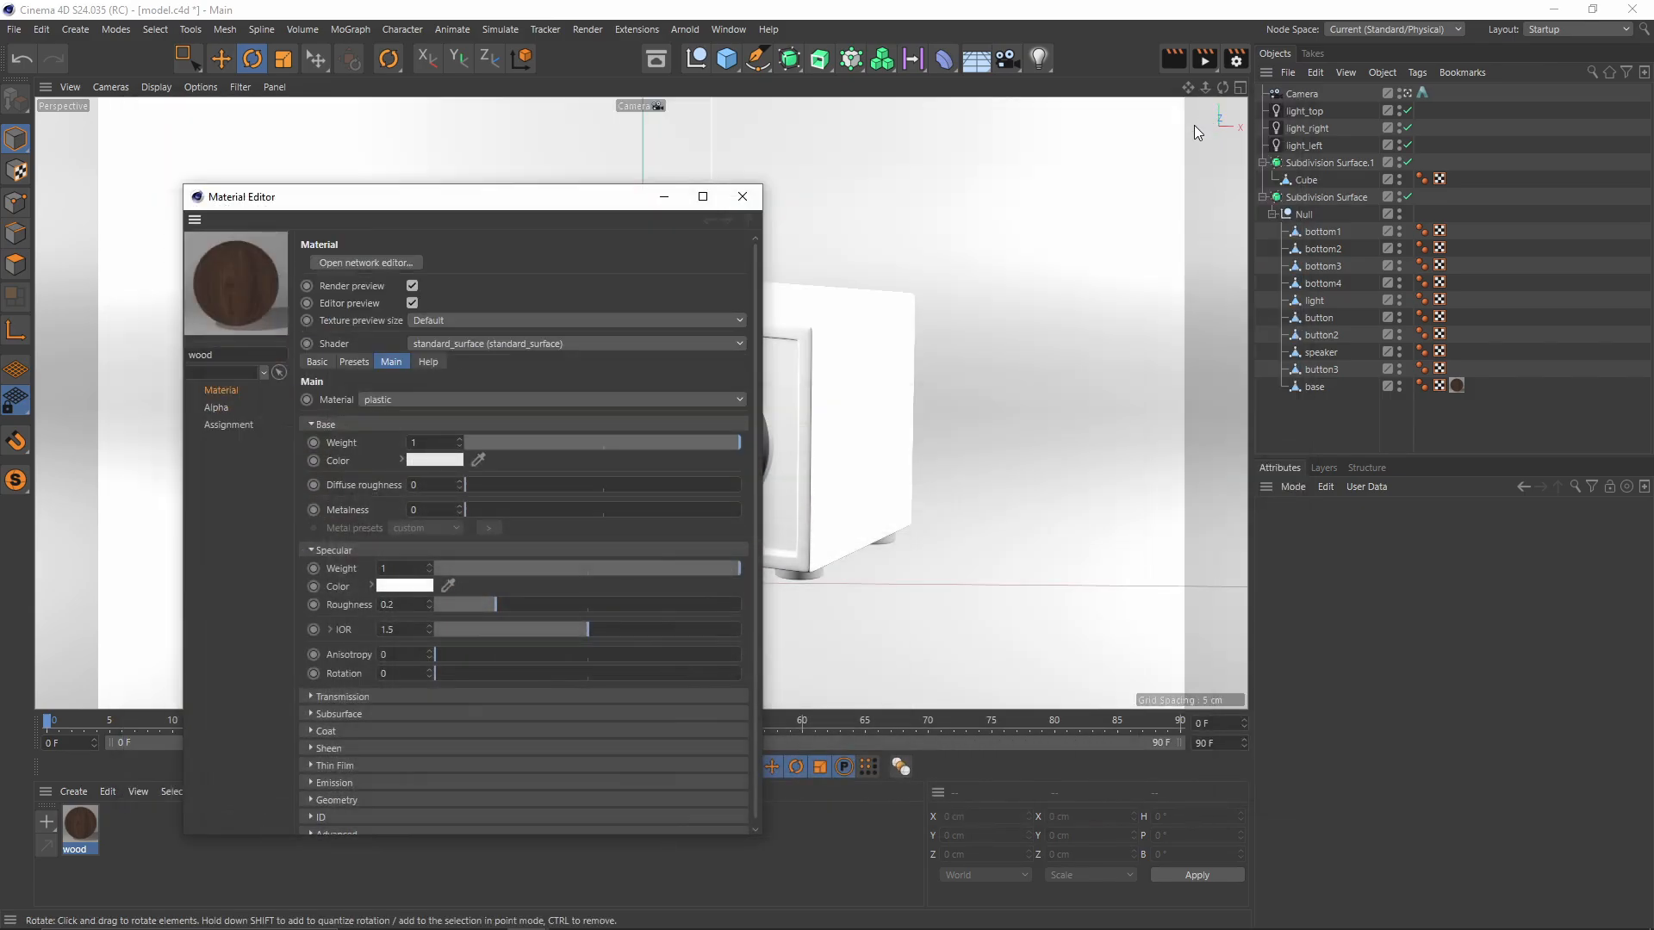
left_click(692, 167)
left_click(699, 33)
left_click(726, 231)
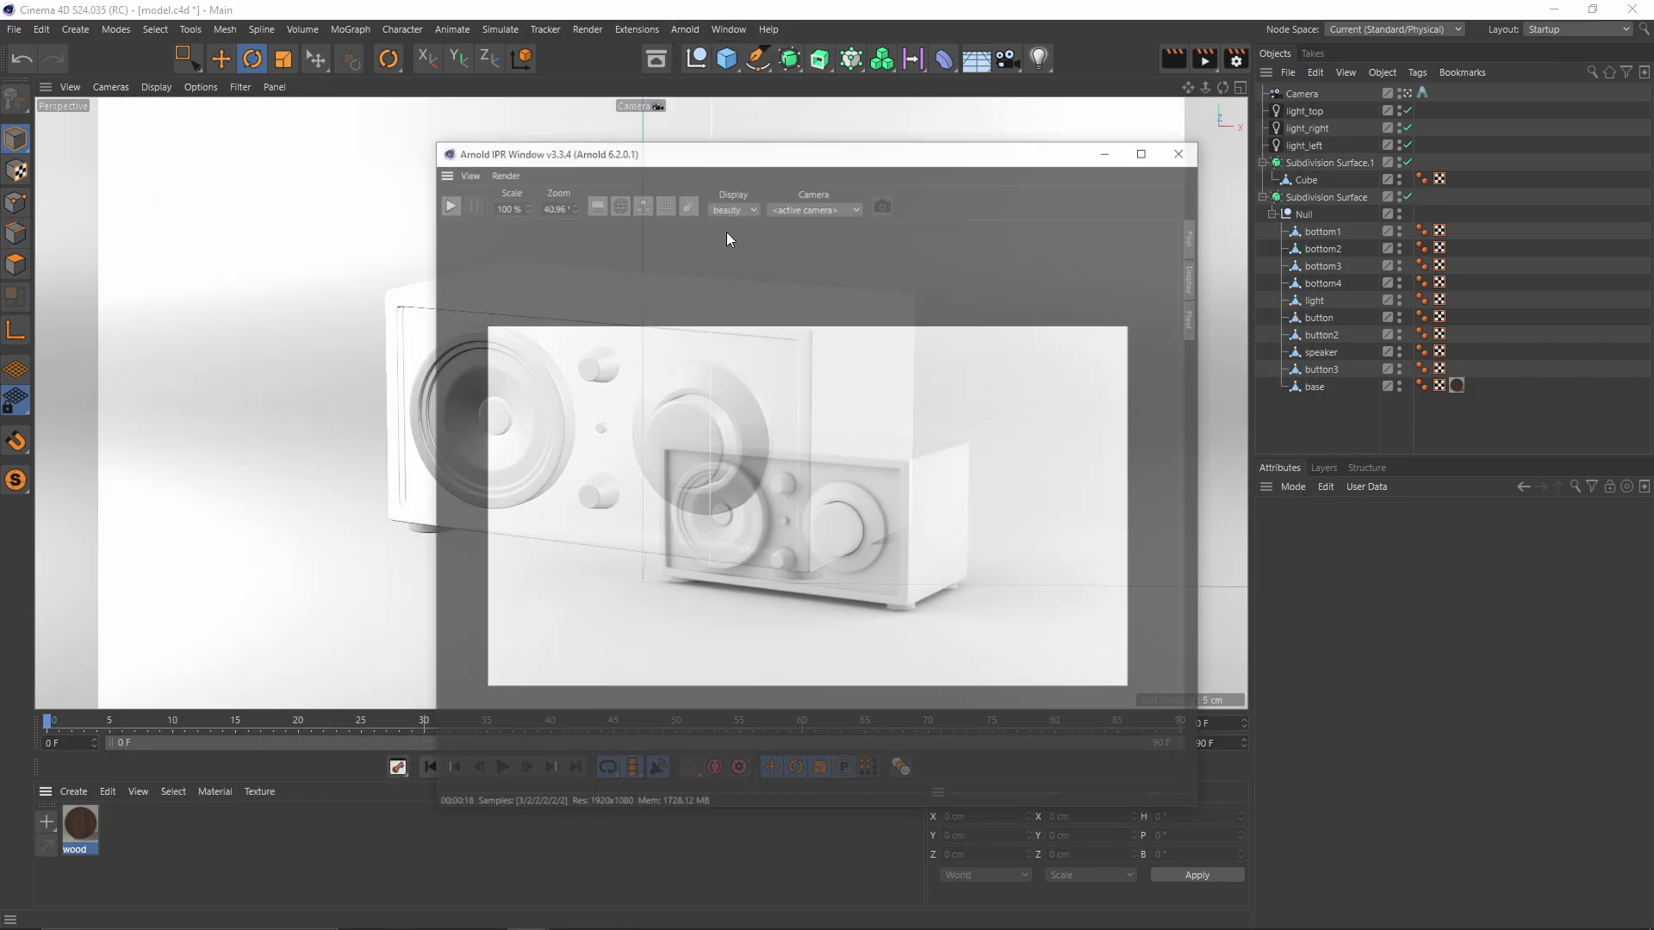
Step: Examine the wood grain on the front and side of the speaker body in the IPR render
scroll(958, 508, "up", 5)
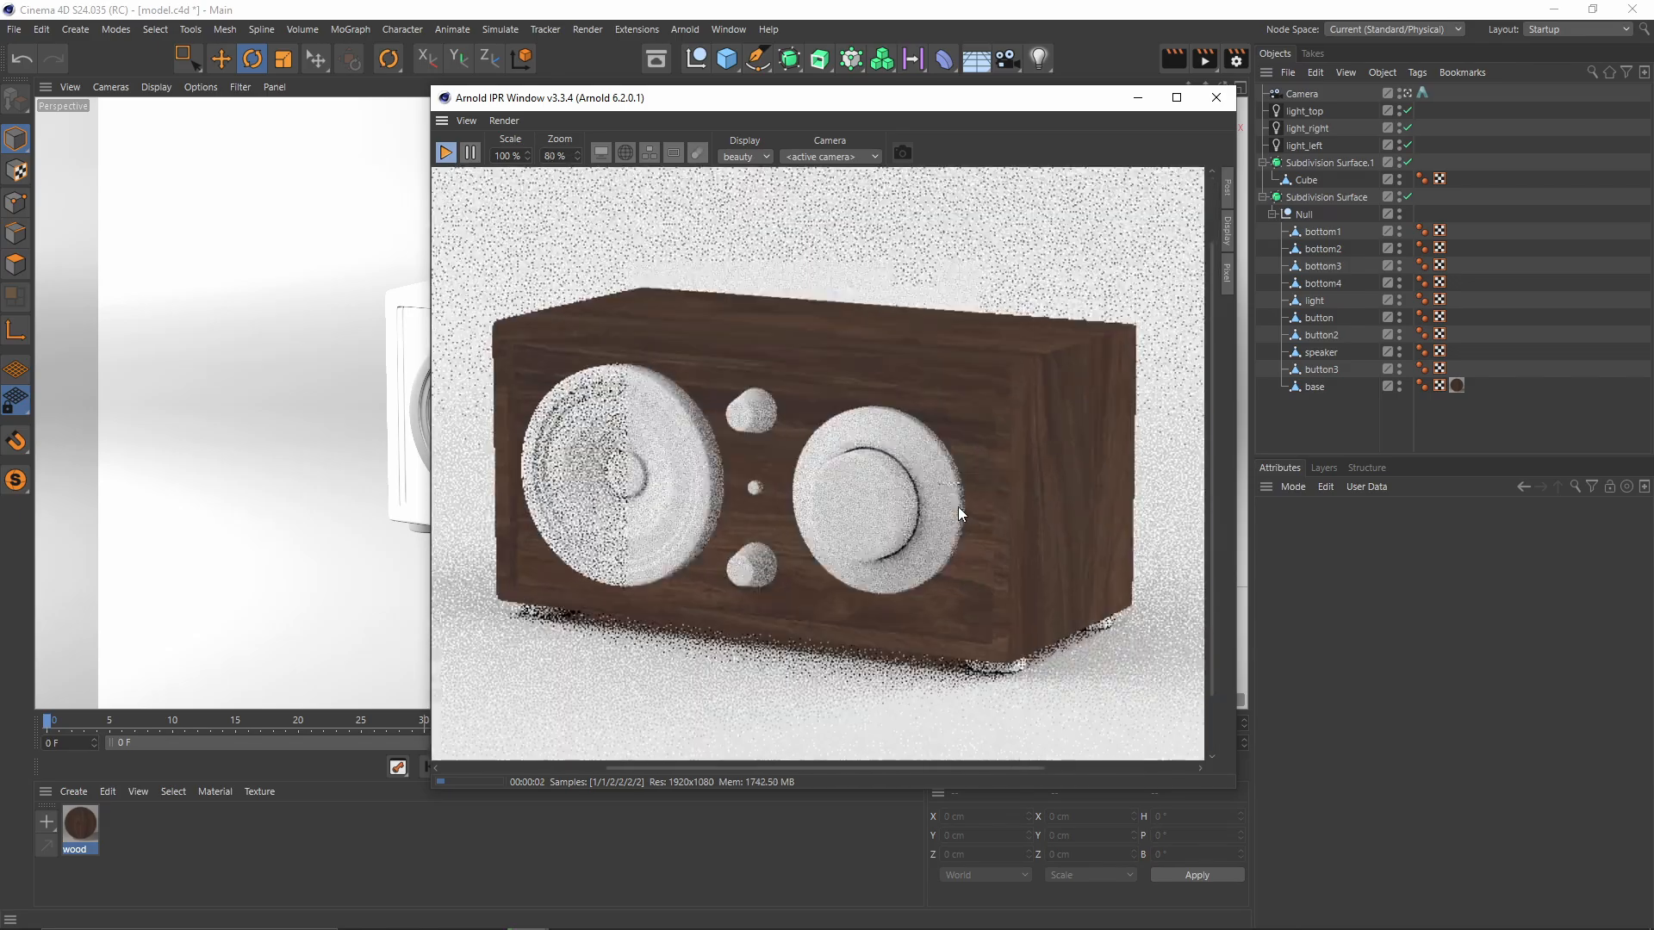
scroll(1115, 416, "down", 3)
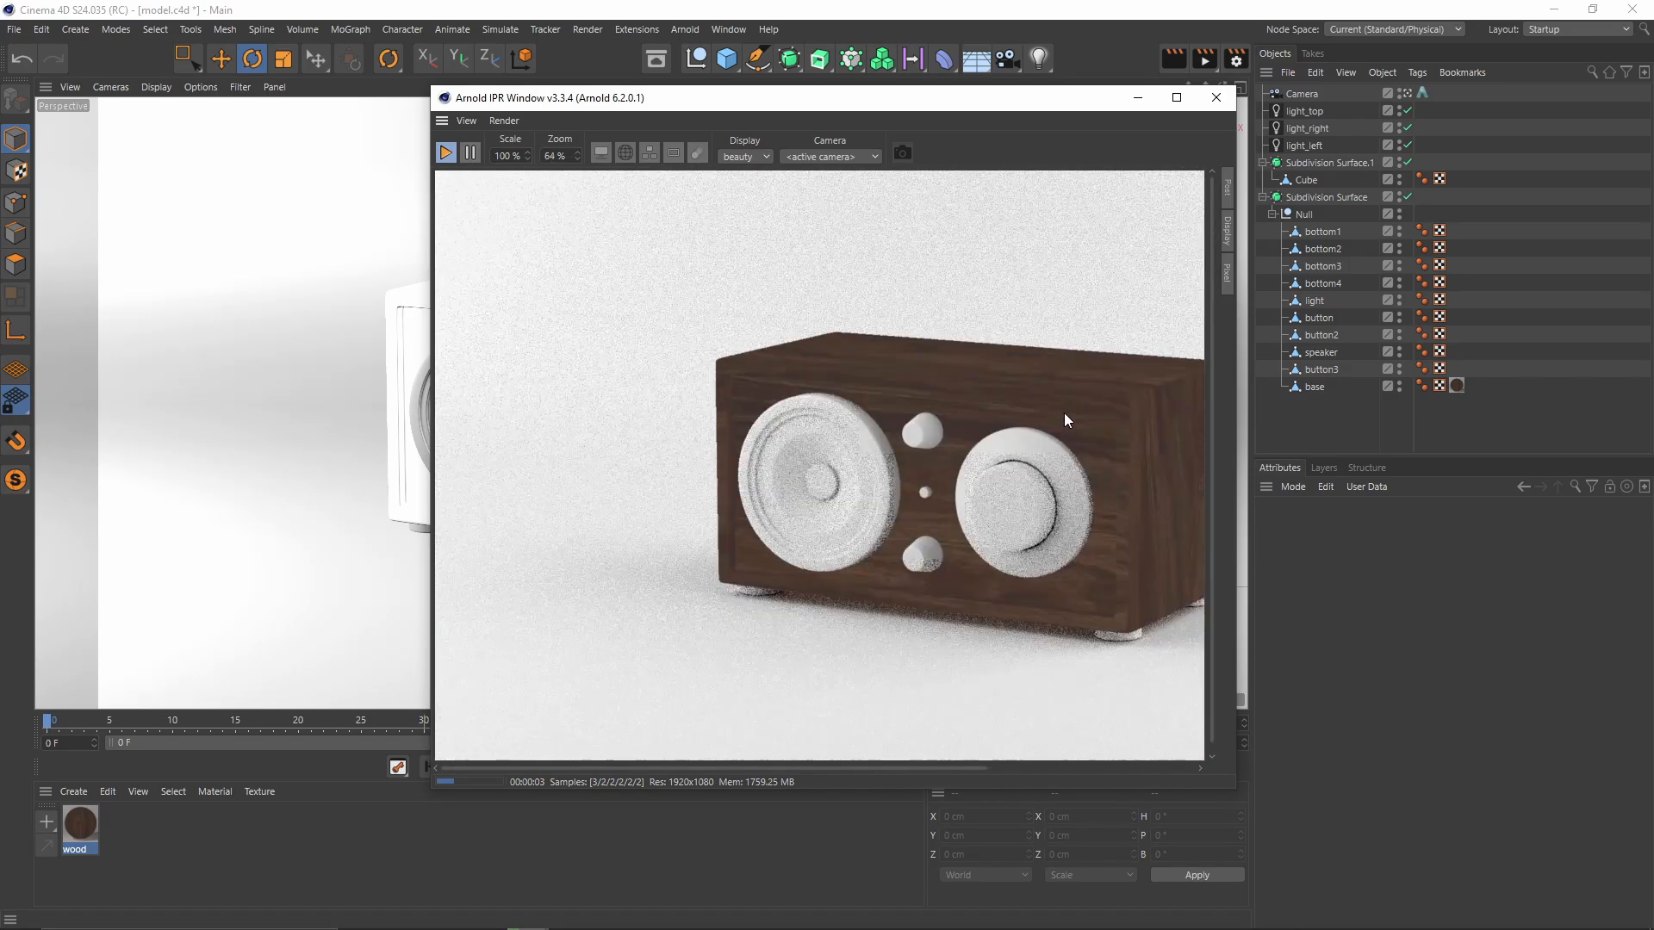
scroll(1102, 475, "up", 3)
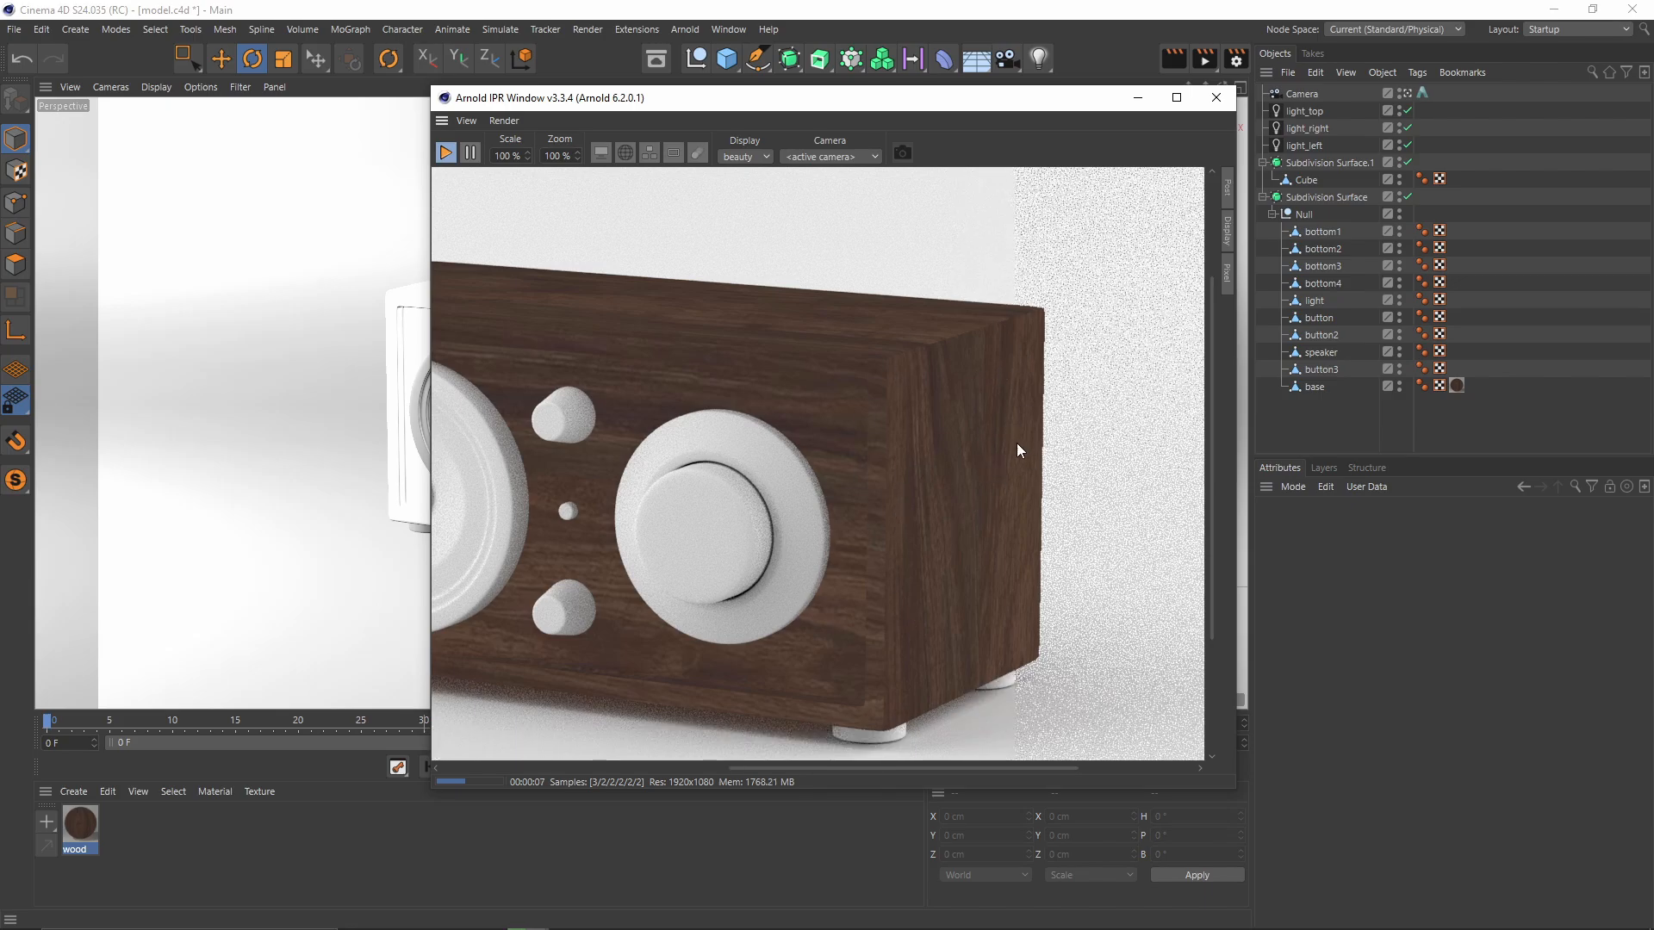
scroll(916, 410, "down", 1)
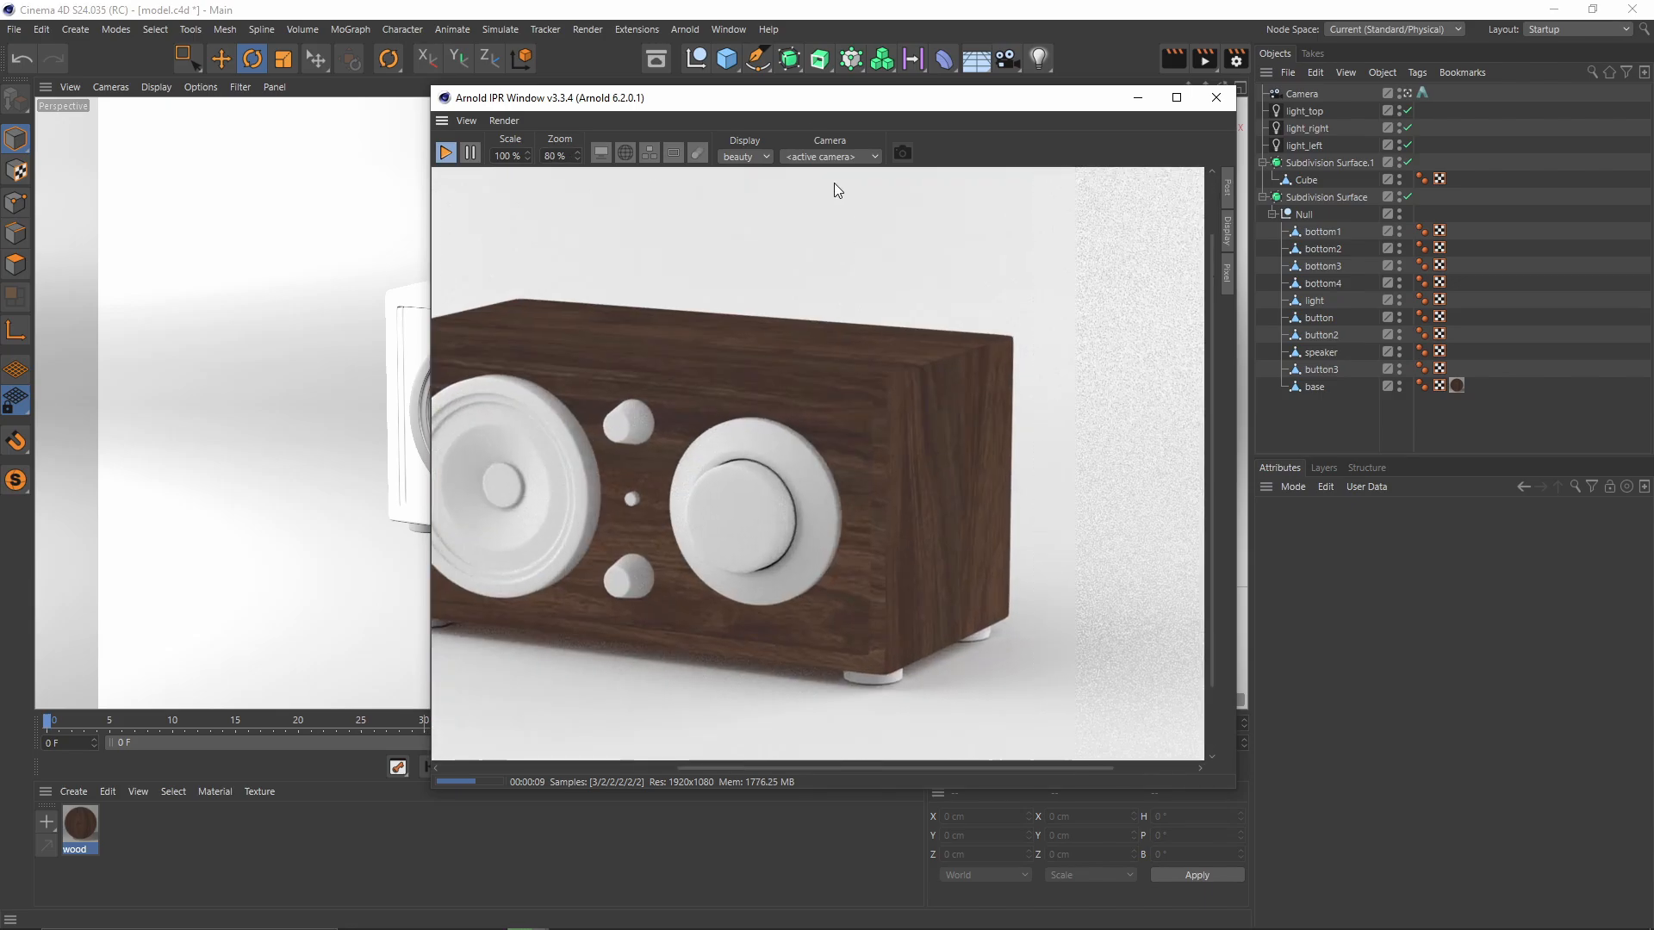
left_click_drag(820, 100, 561, 115)
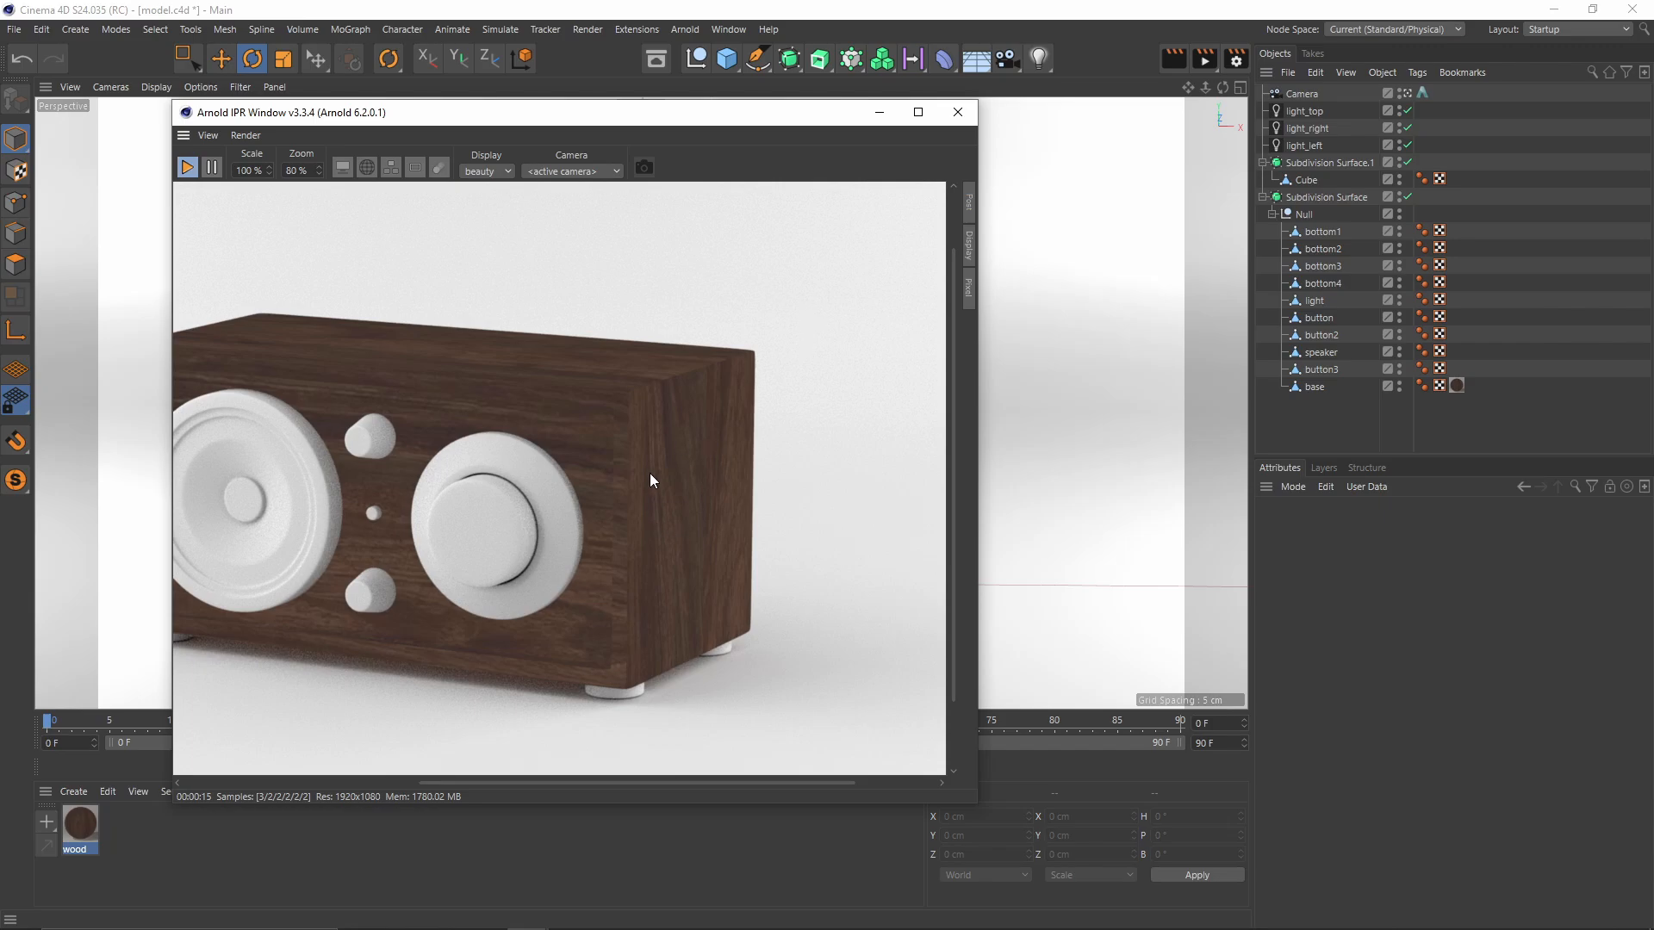
scroll(663, 617, "down", 1)
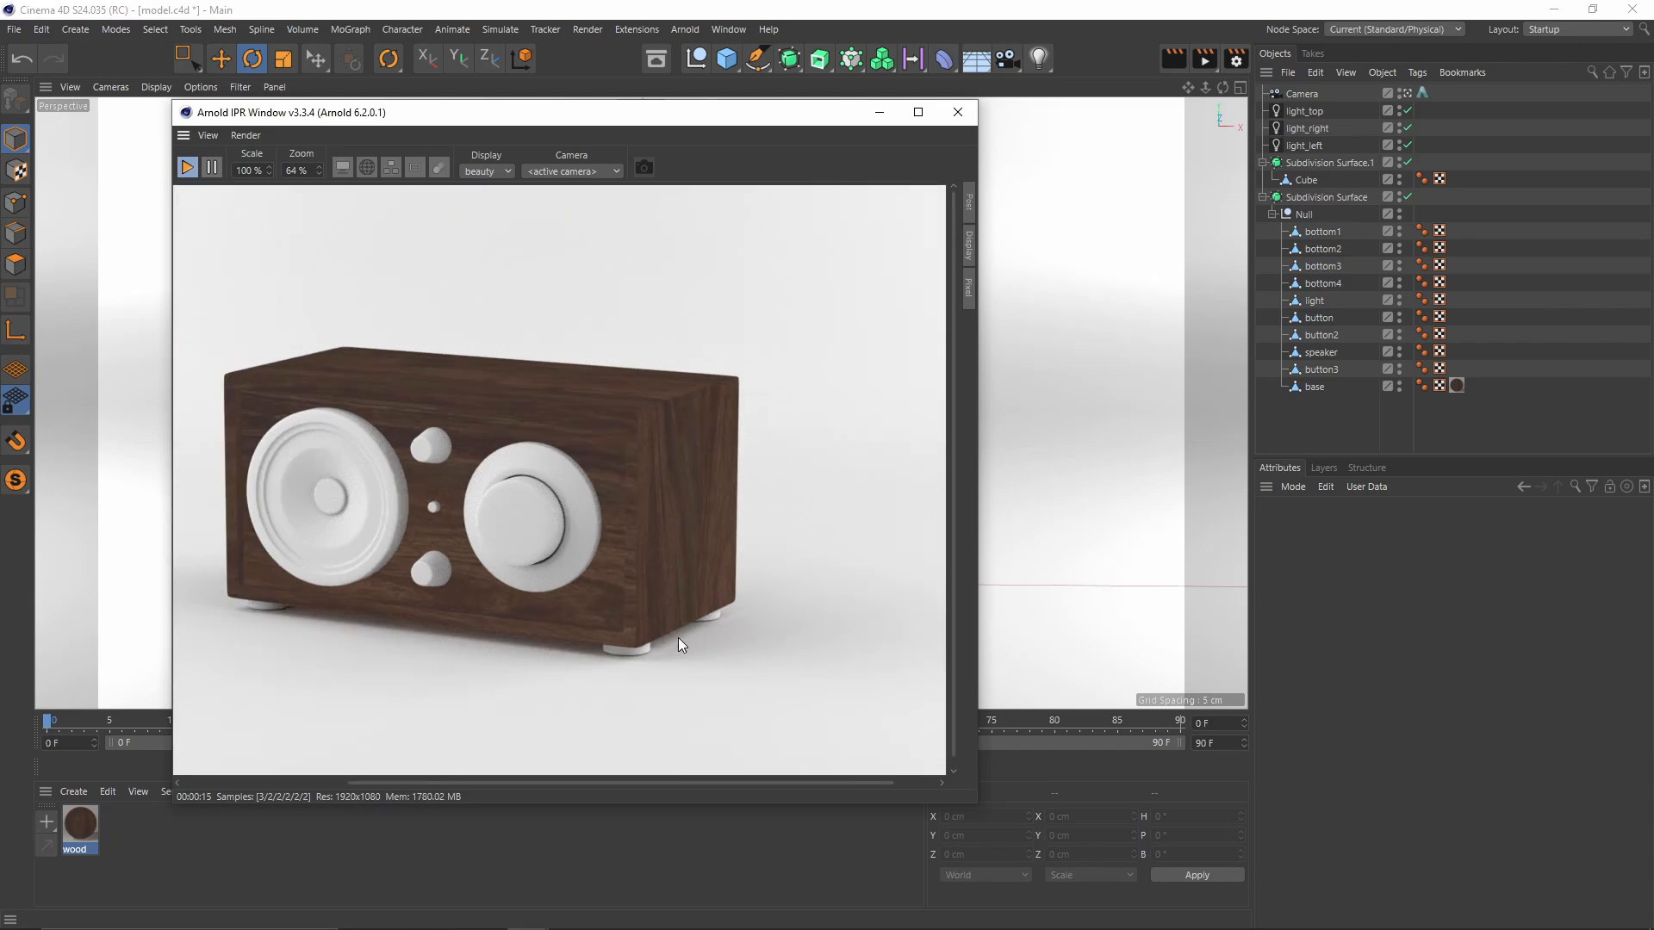
scroll(692, 601, "up", 1)
scroll(696, 578, "up", 2)
scroll(707, 417, "down", 2)
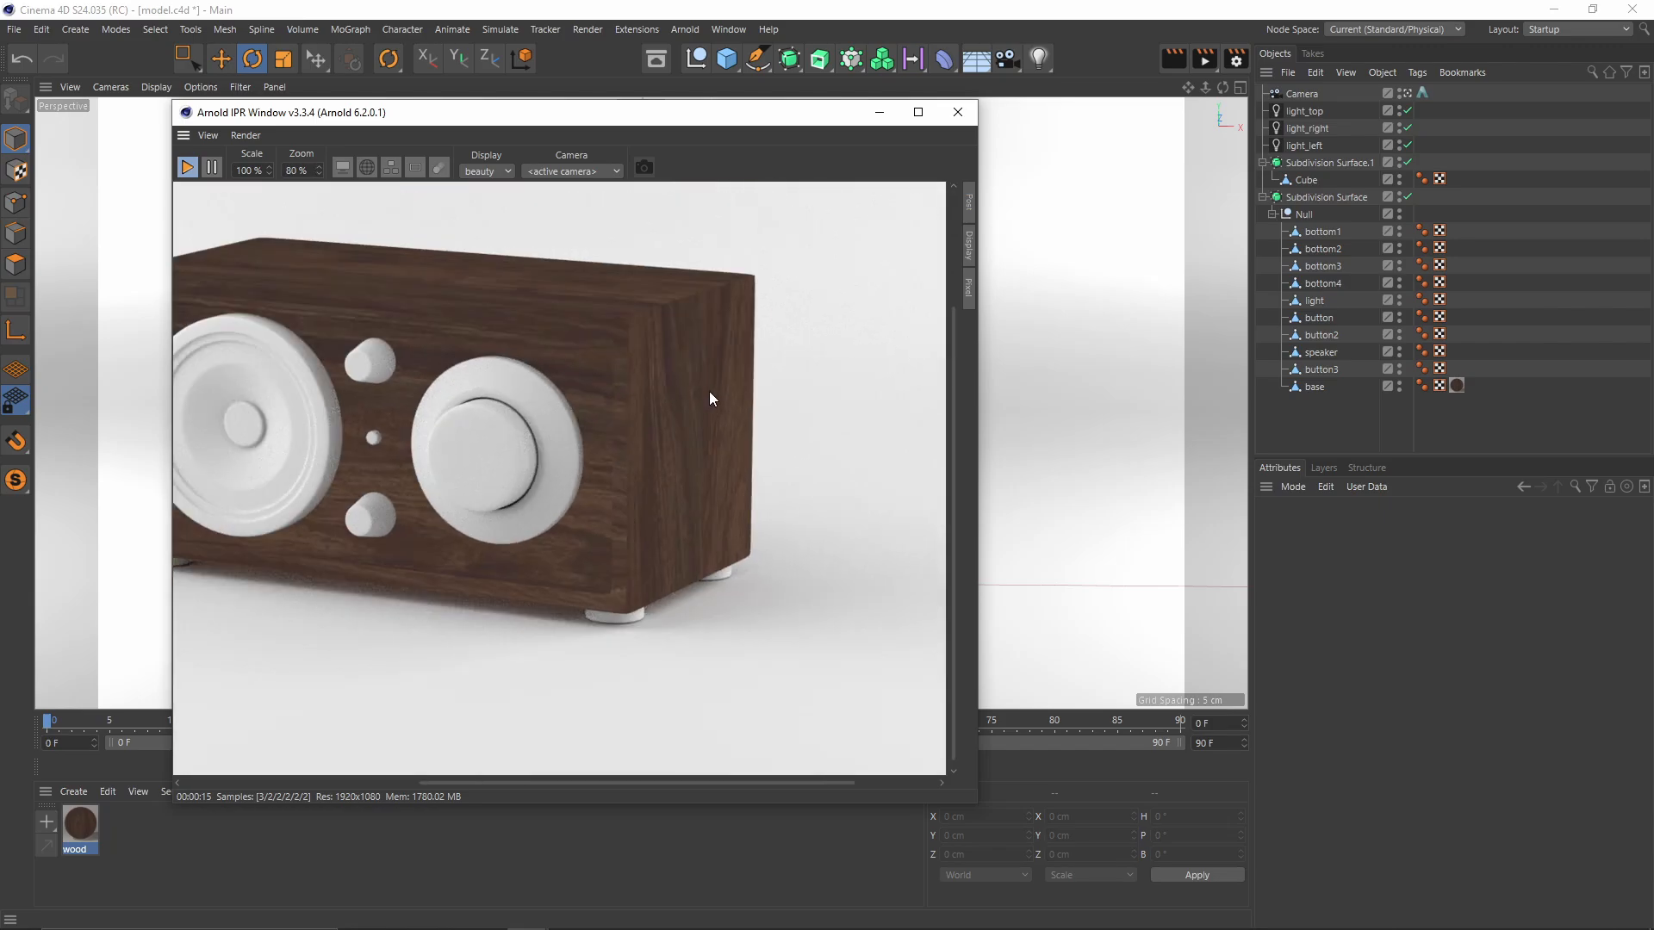
Step: Reopen the wood material's shader network and arrange it beside the Arnold IPR window so both stay visible
scroll(677, 348, "up", 2)
scroll(701, 374, "down", 2)
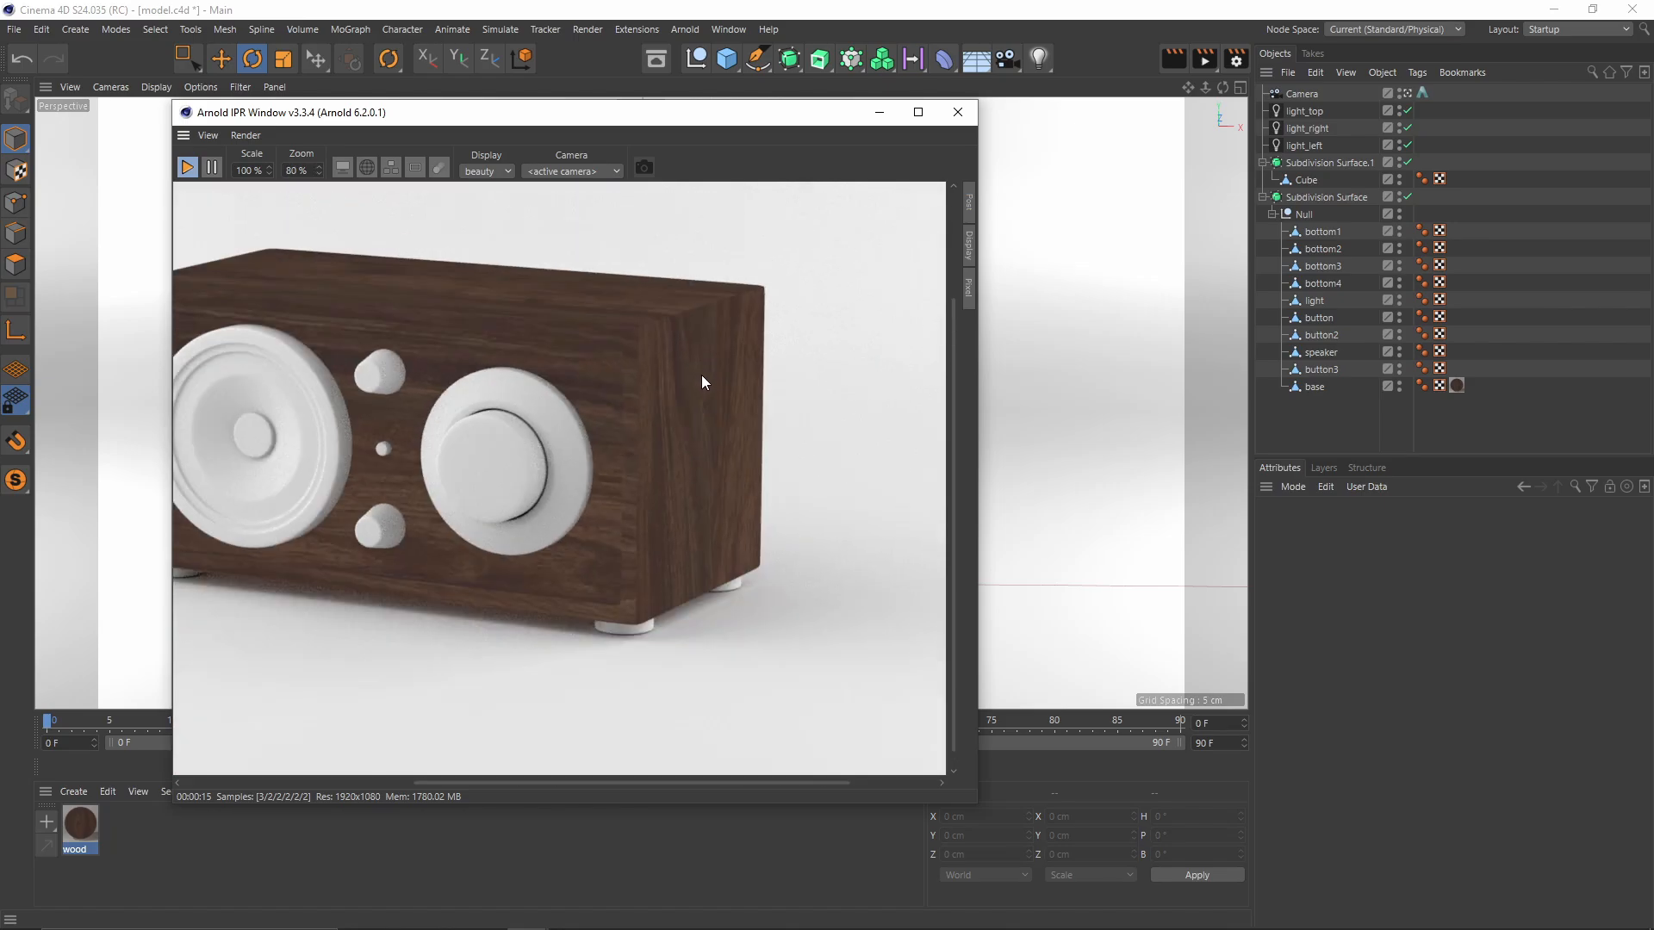
left_click_drag(628, 113, 859, 146)
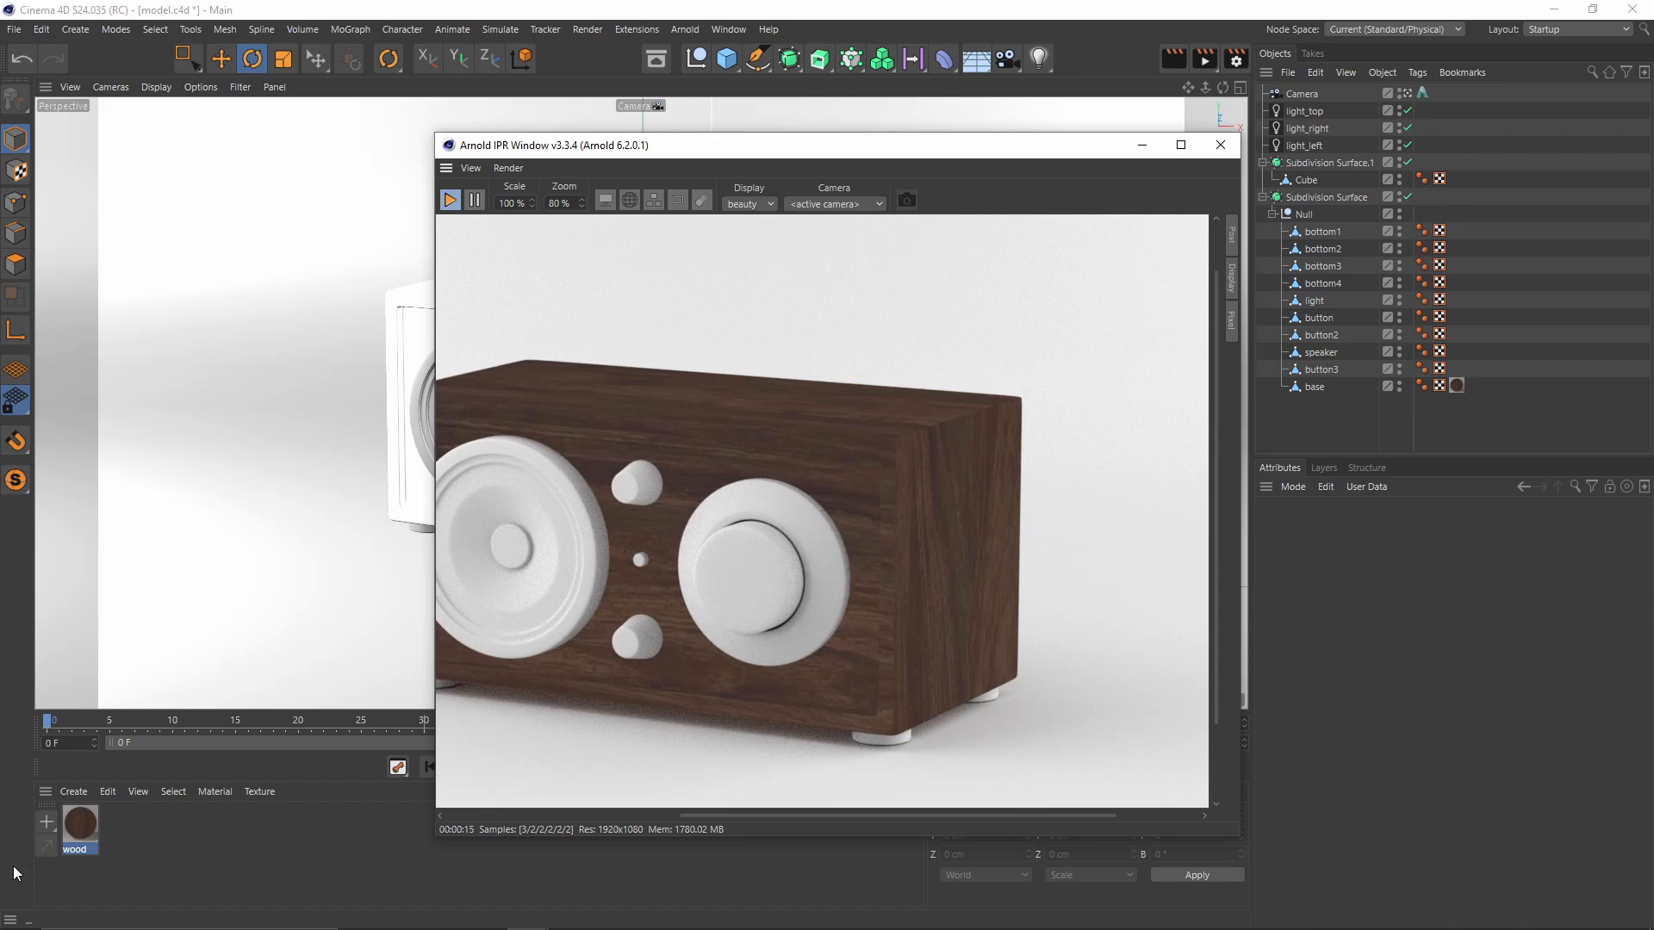
left_click(93, 813)
double_click(84, 837)
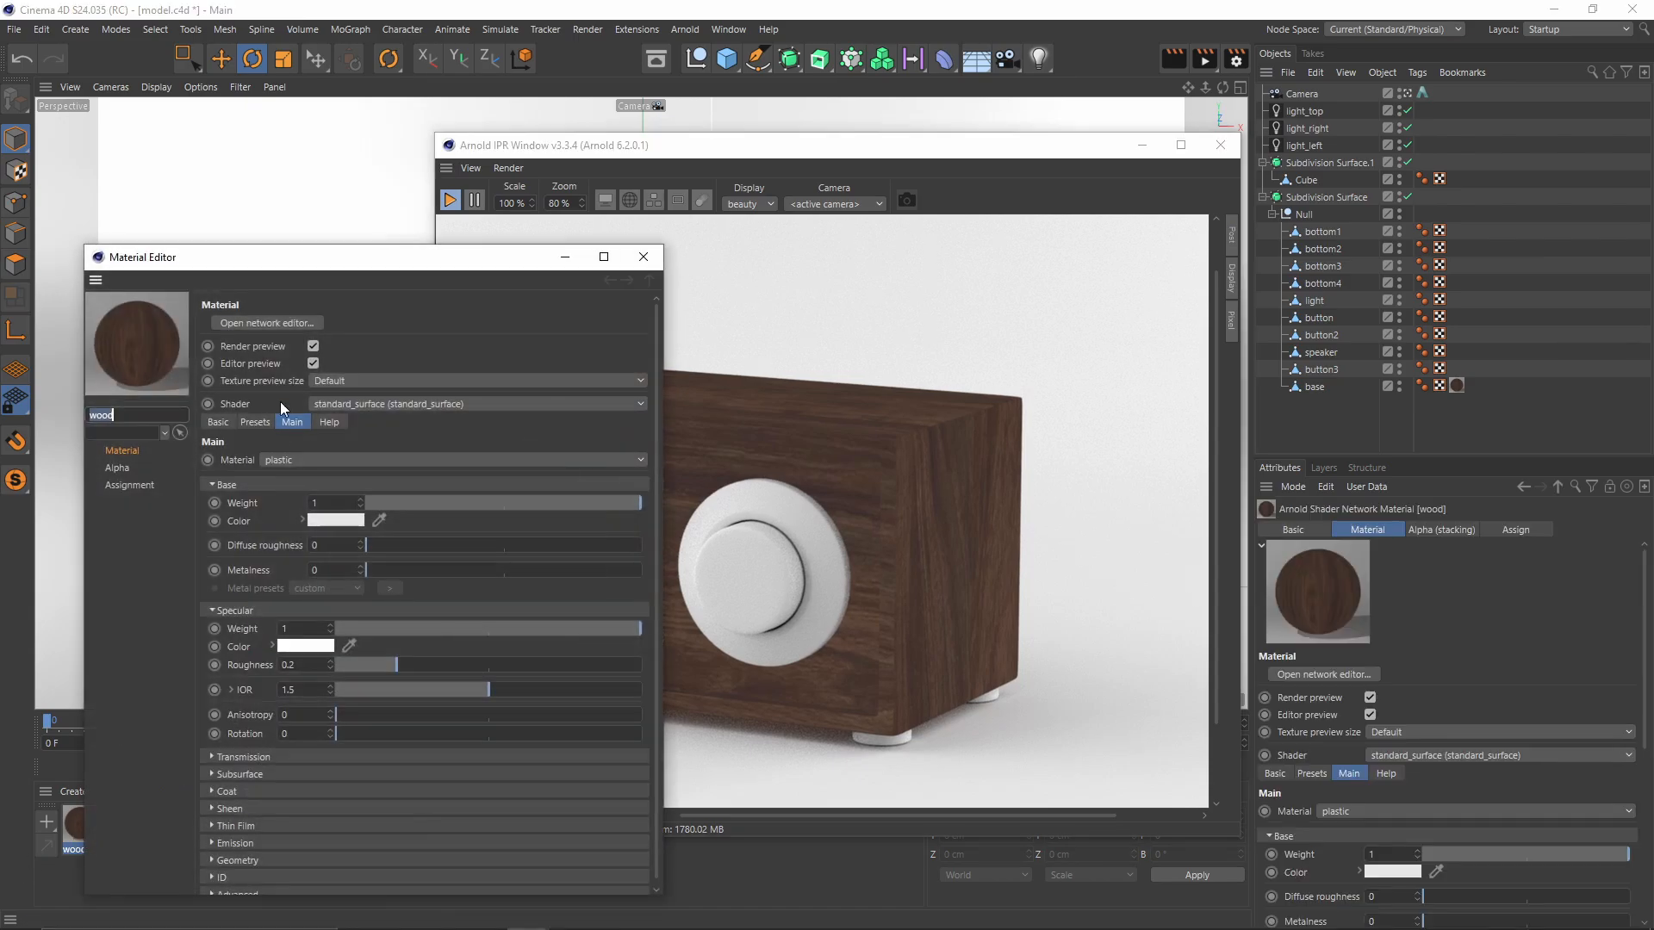
left_click(250, 322)
left_click_drag(798, 120, 691, 244)
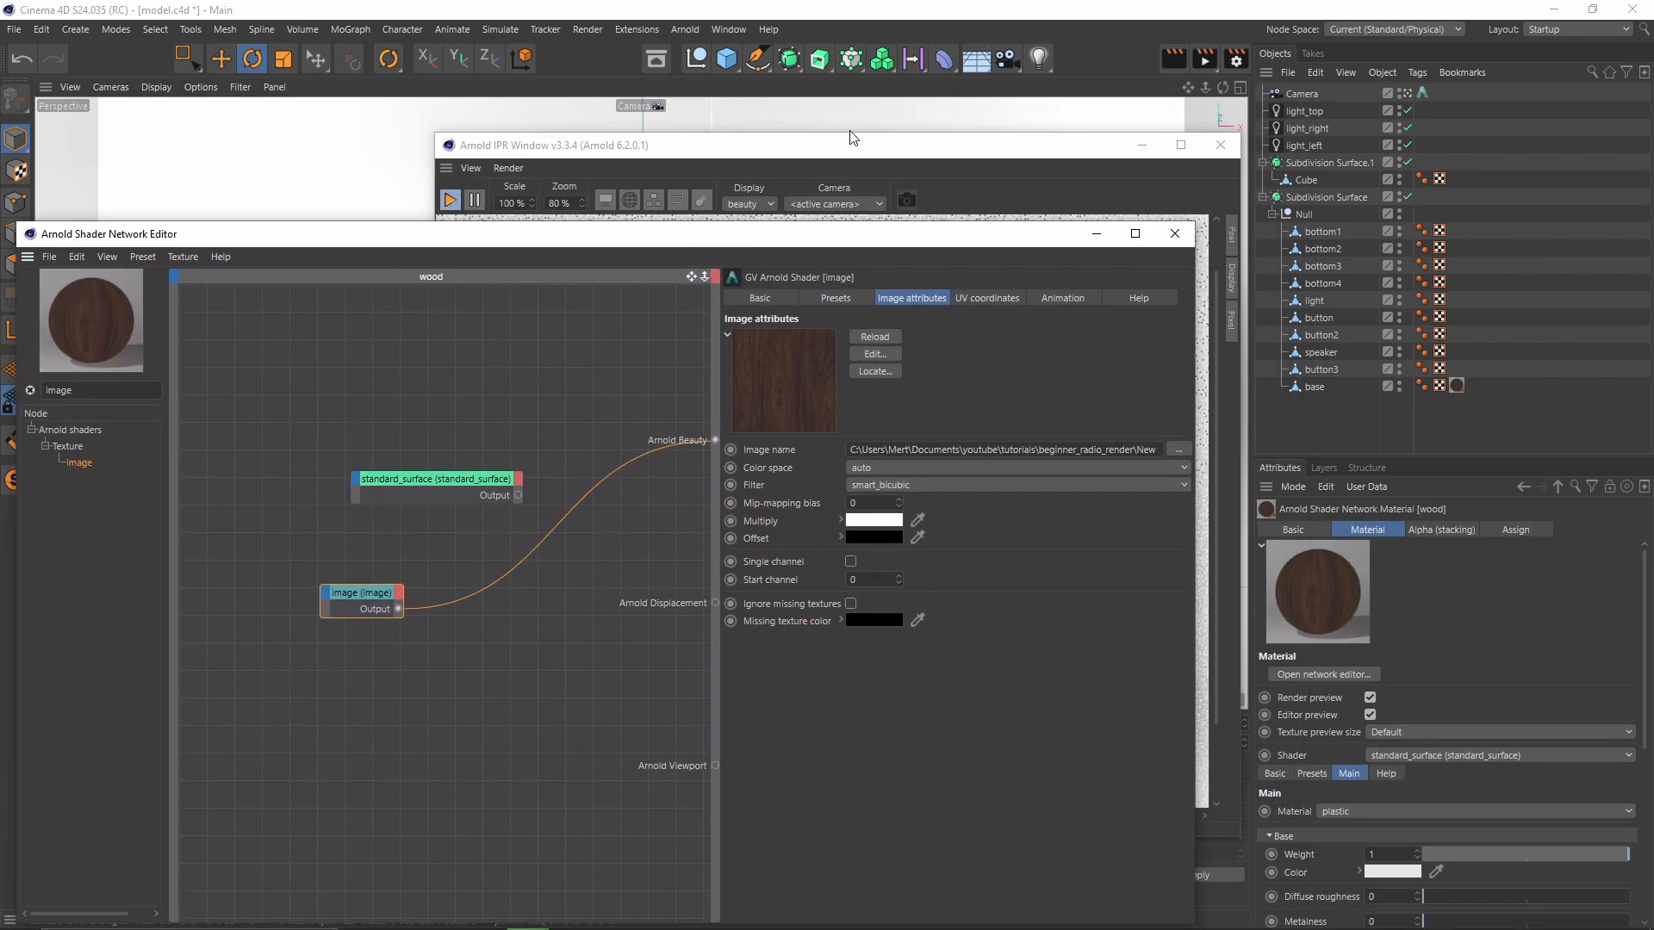
left_click_drag(857, 137, 1382, 116)
scroll(1329, 441, "down", 1)
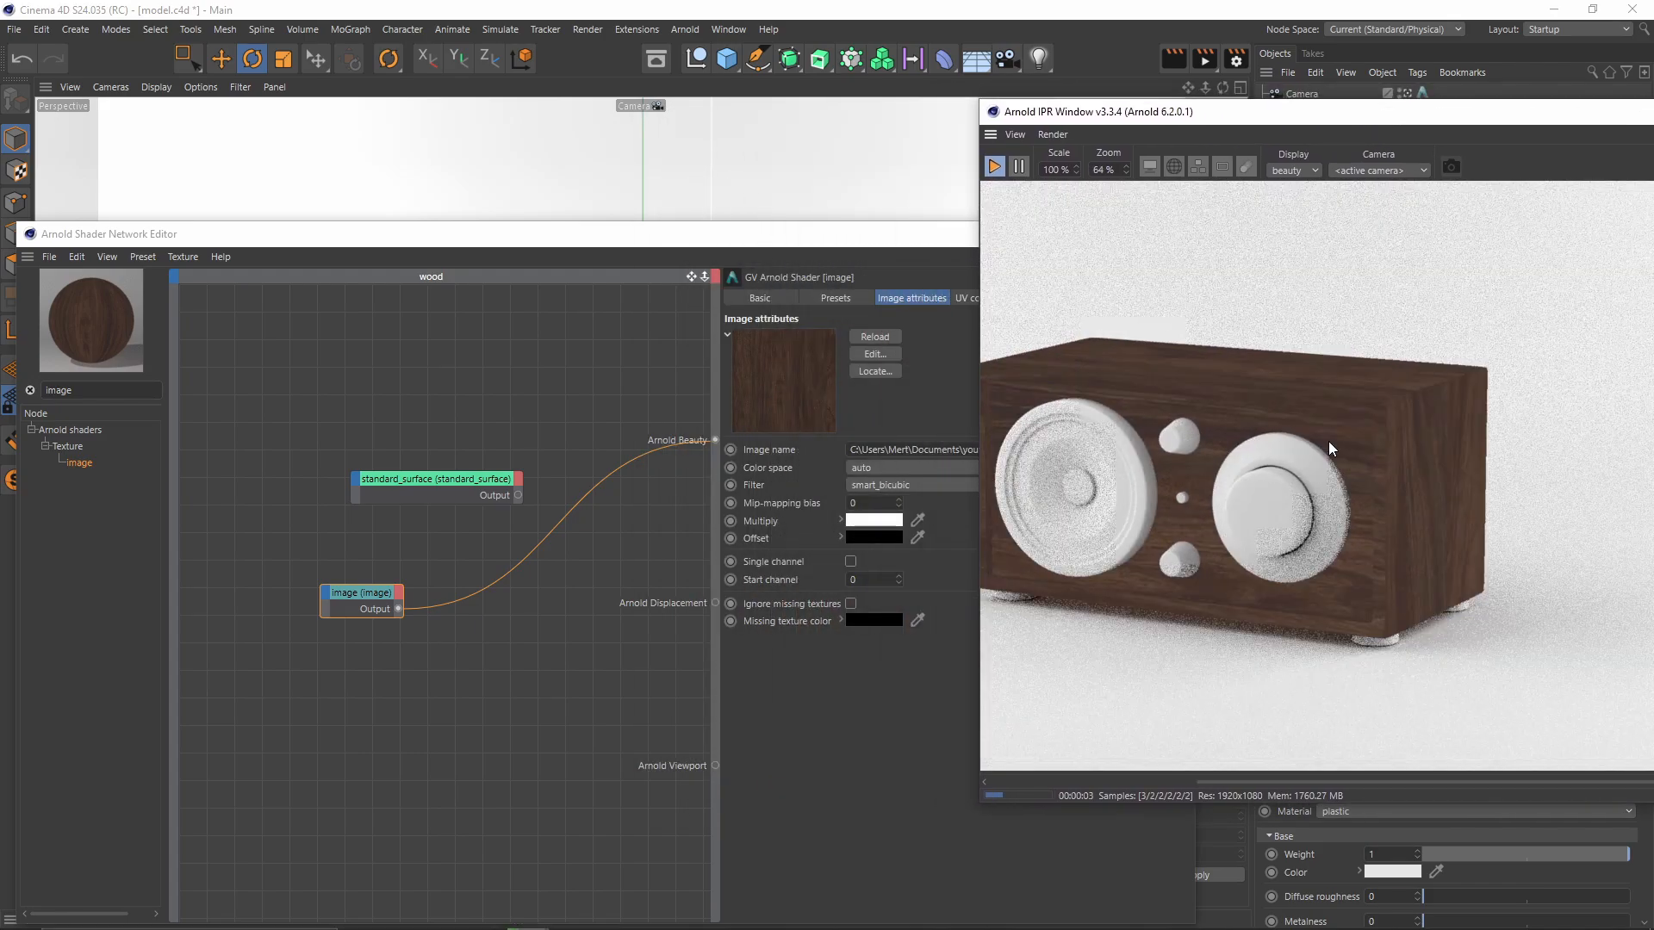
left_click_drag(744, 237, 540, 175)
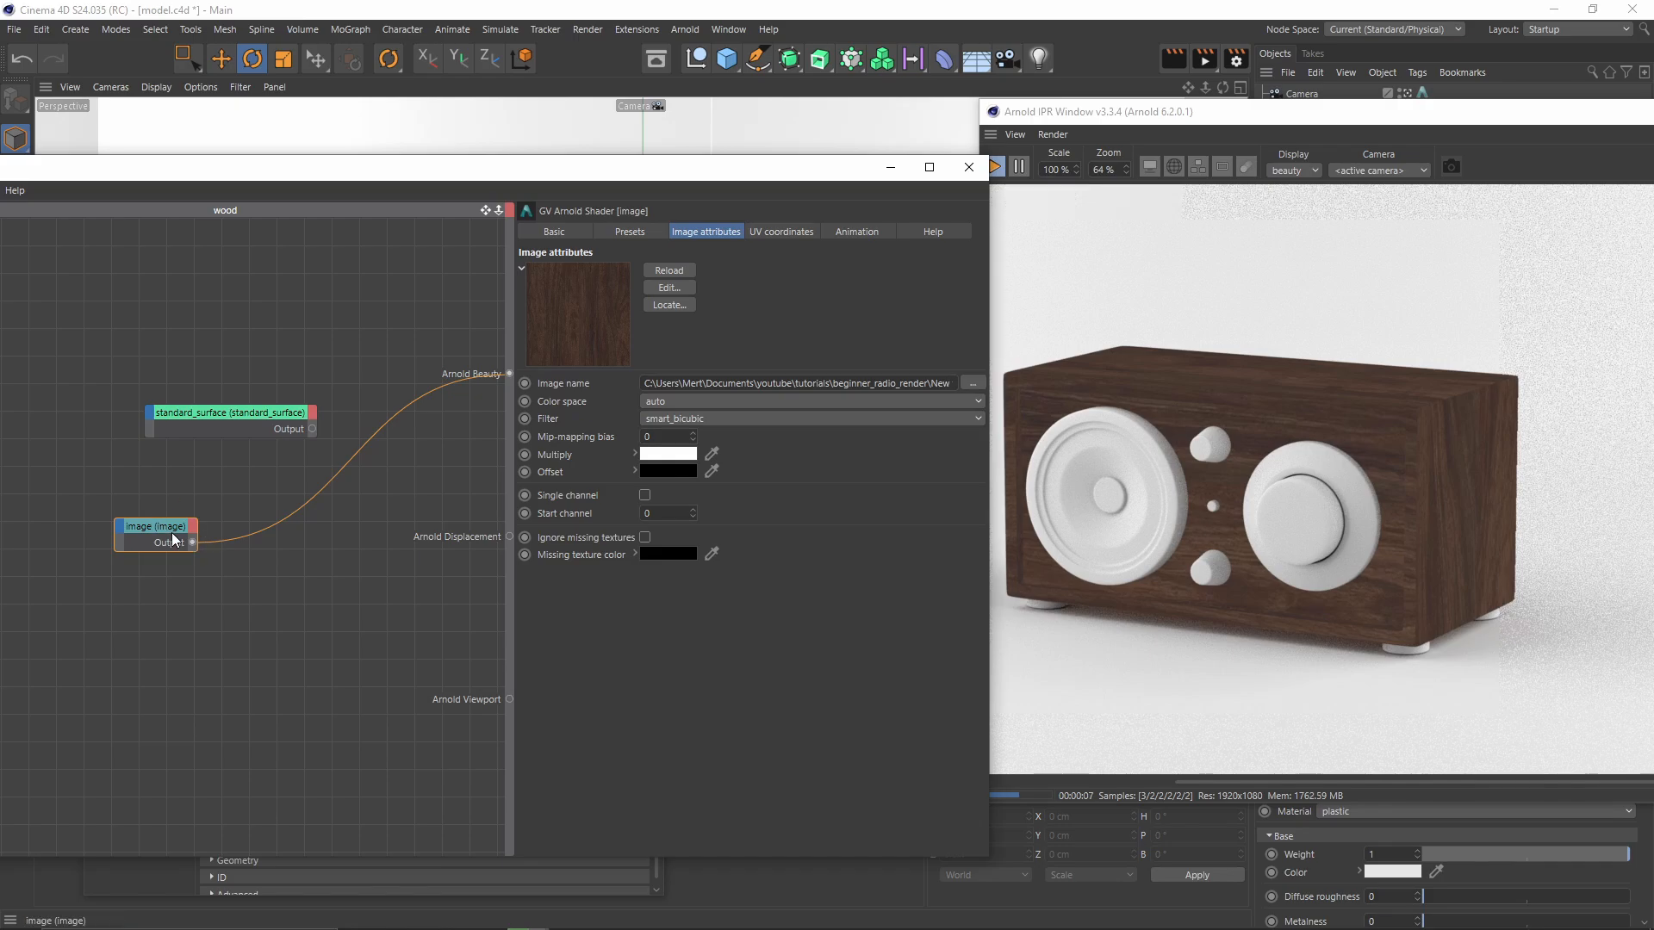
Step: Connect the wood image output to the standard_surface node's base color, and the standard_surface output to Arnold Beauty
left_click_drag(146, 415, 149, 413)
mouse_move(168, 419)
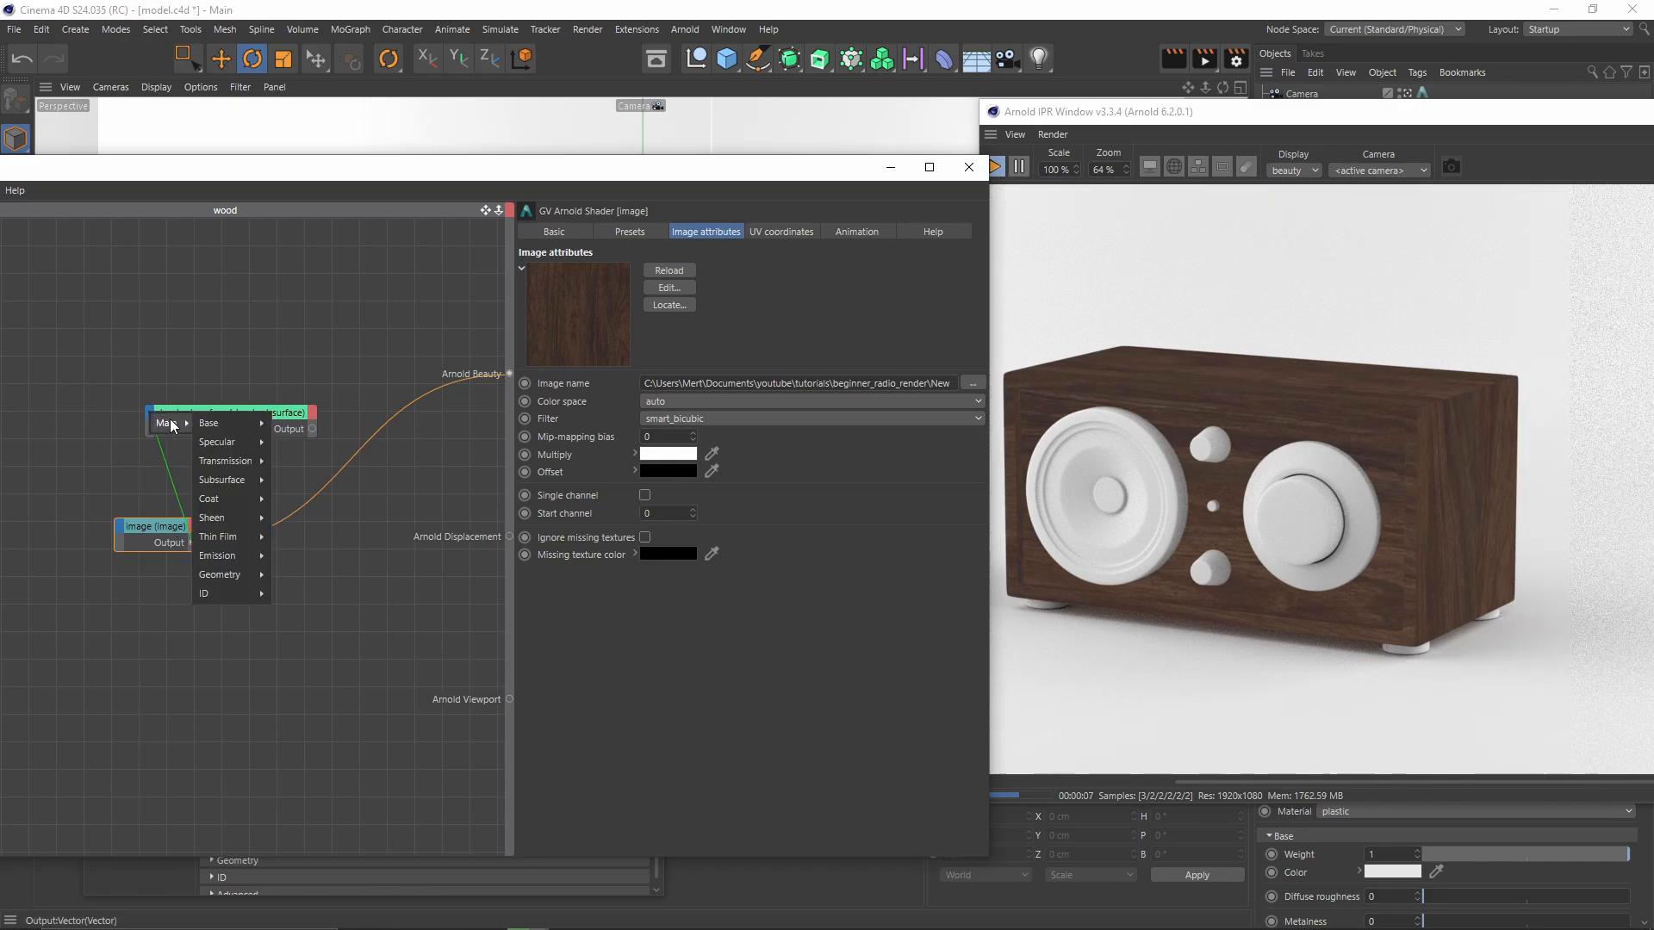
mouse_move(218, 418)
left_click(310, 441)
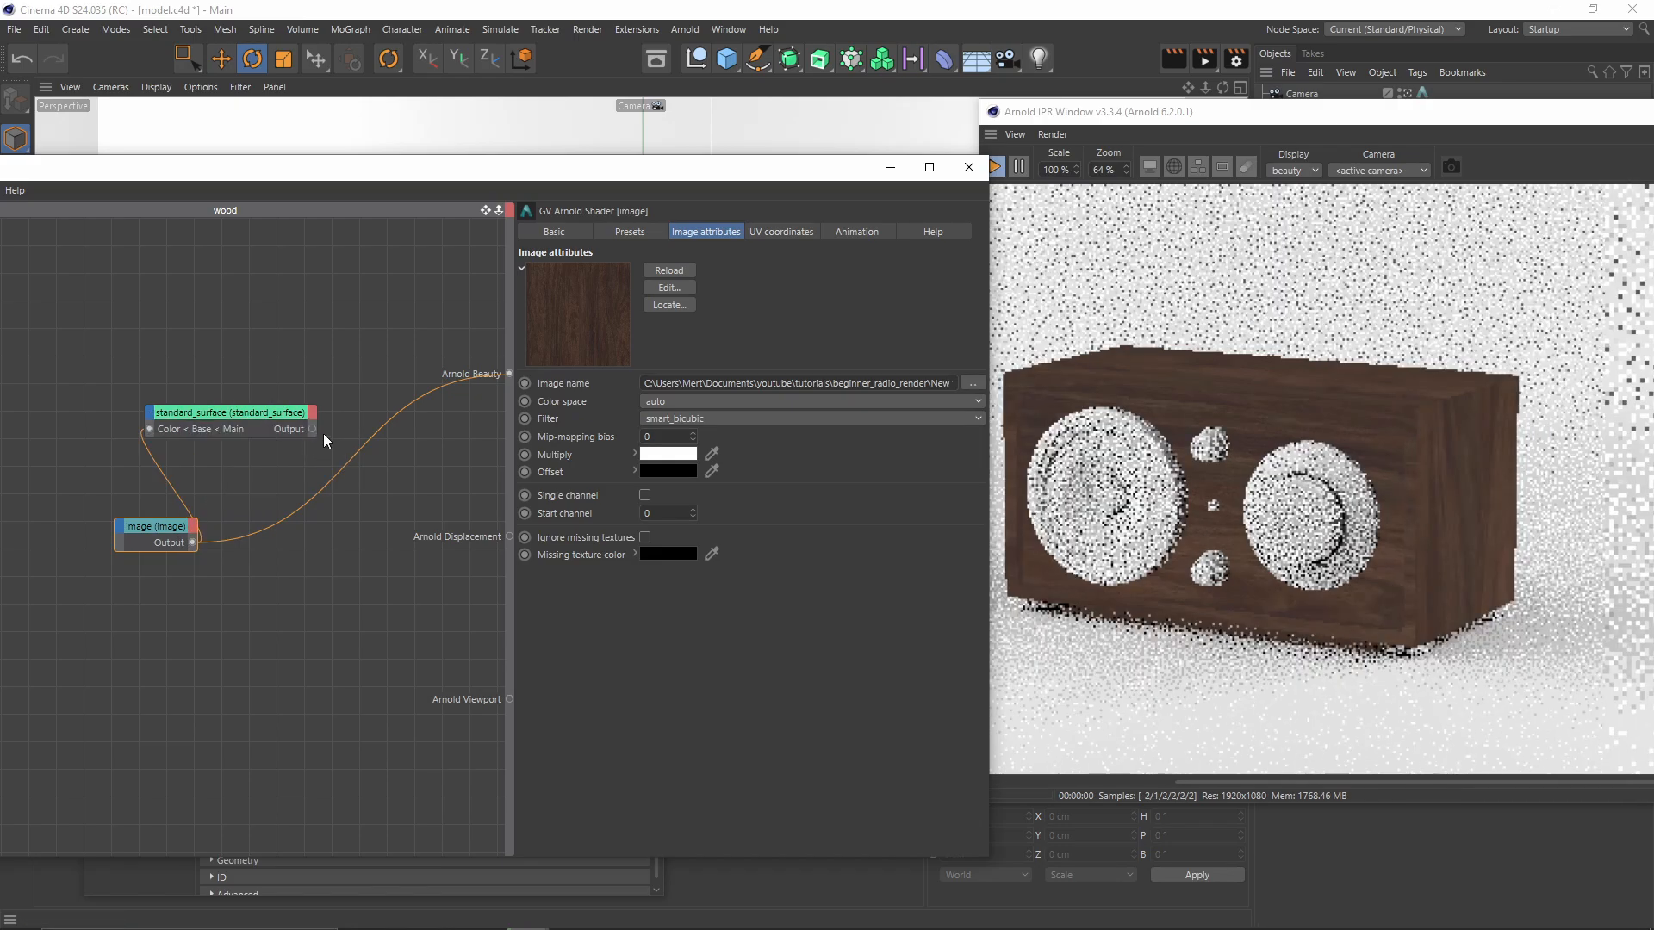
left_click_drag(312, 431, 512, 374)
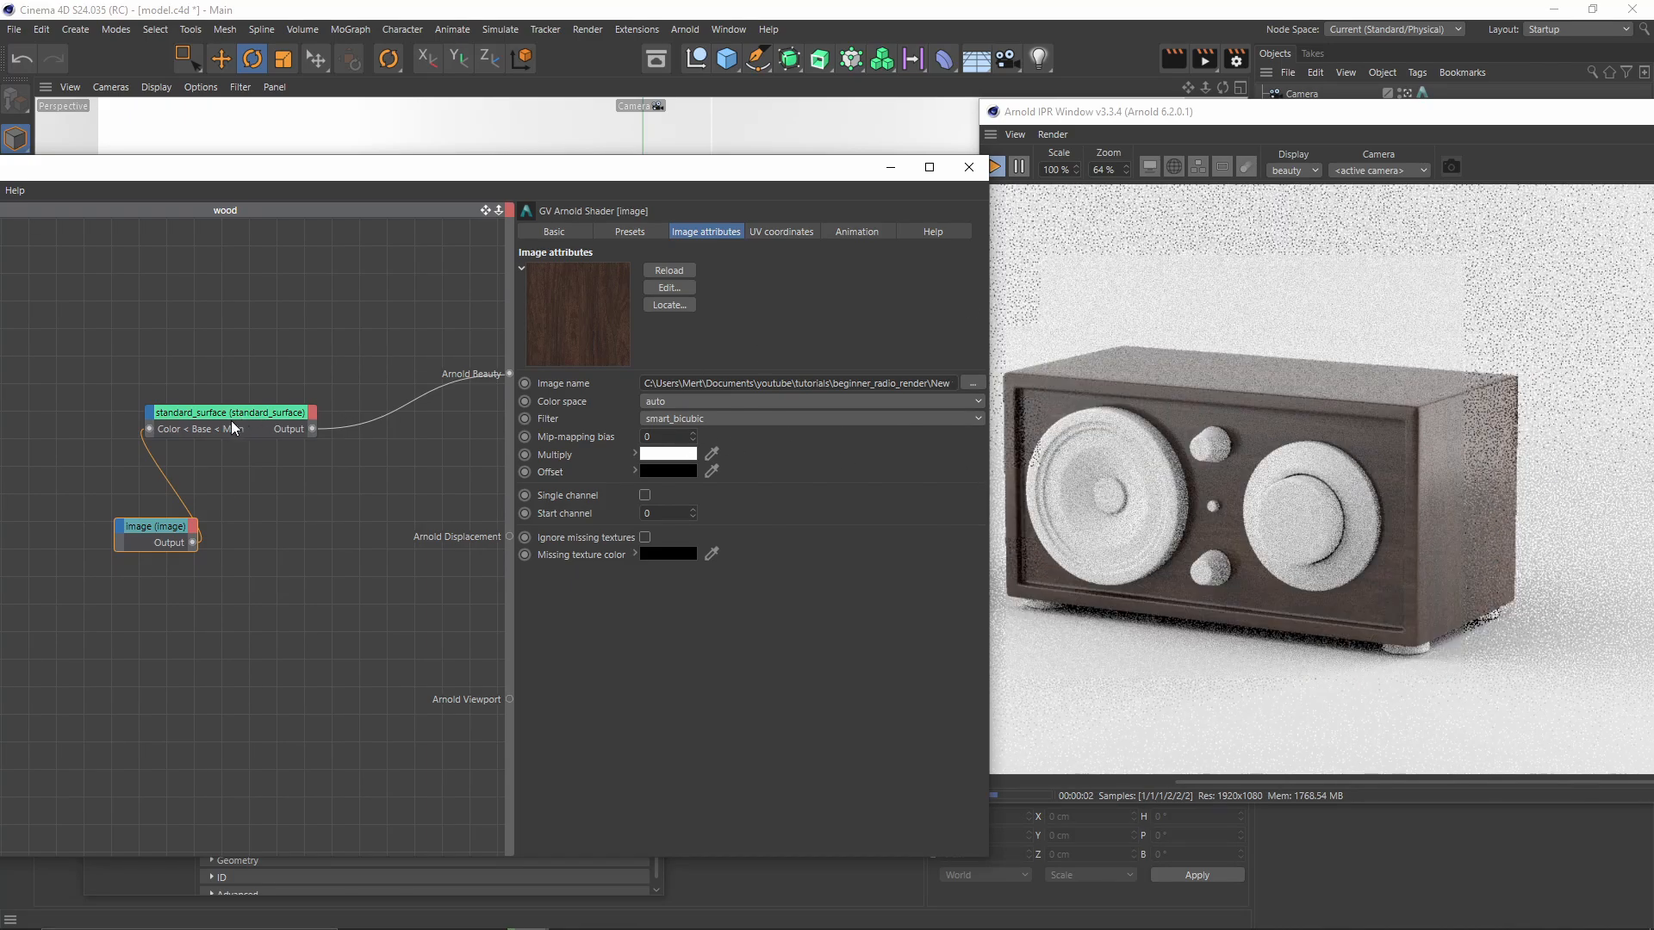
Step: Examine the wood shader's specular settings and its reflections in the IPR render, and close the material editors
left_click(206, 411)
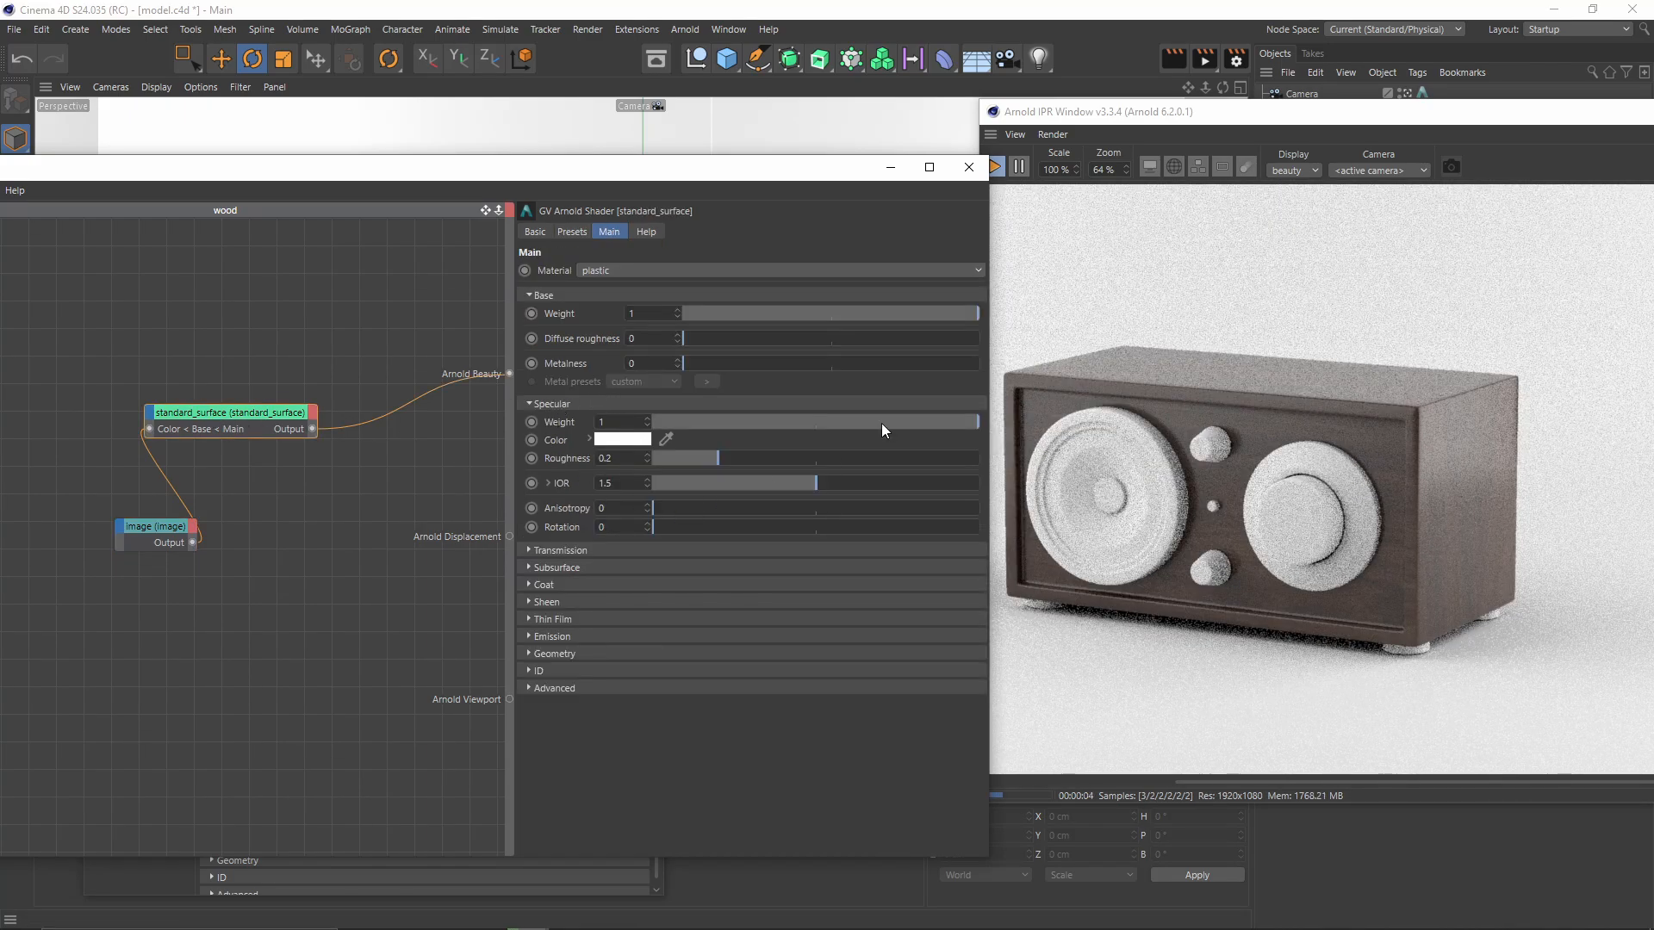
left_click(1483, 441)
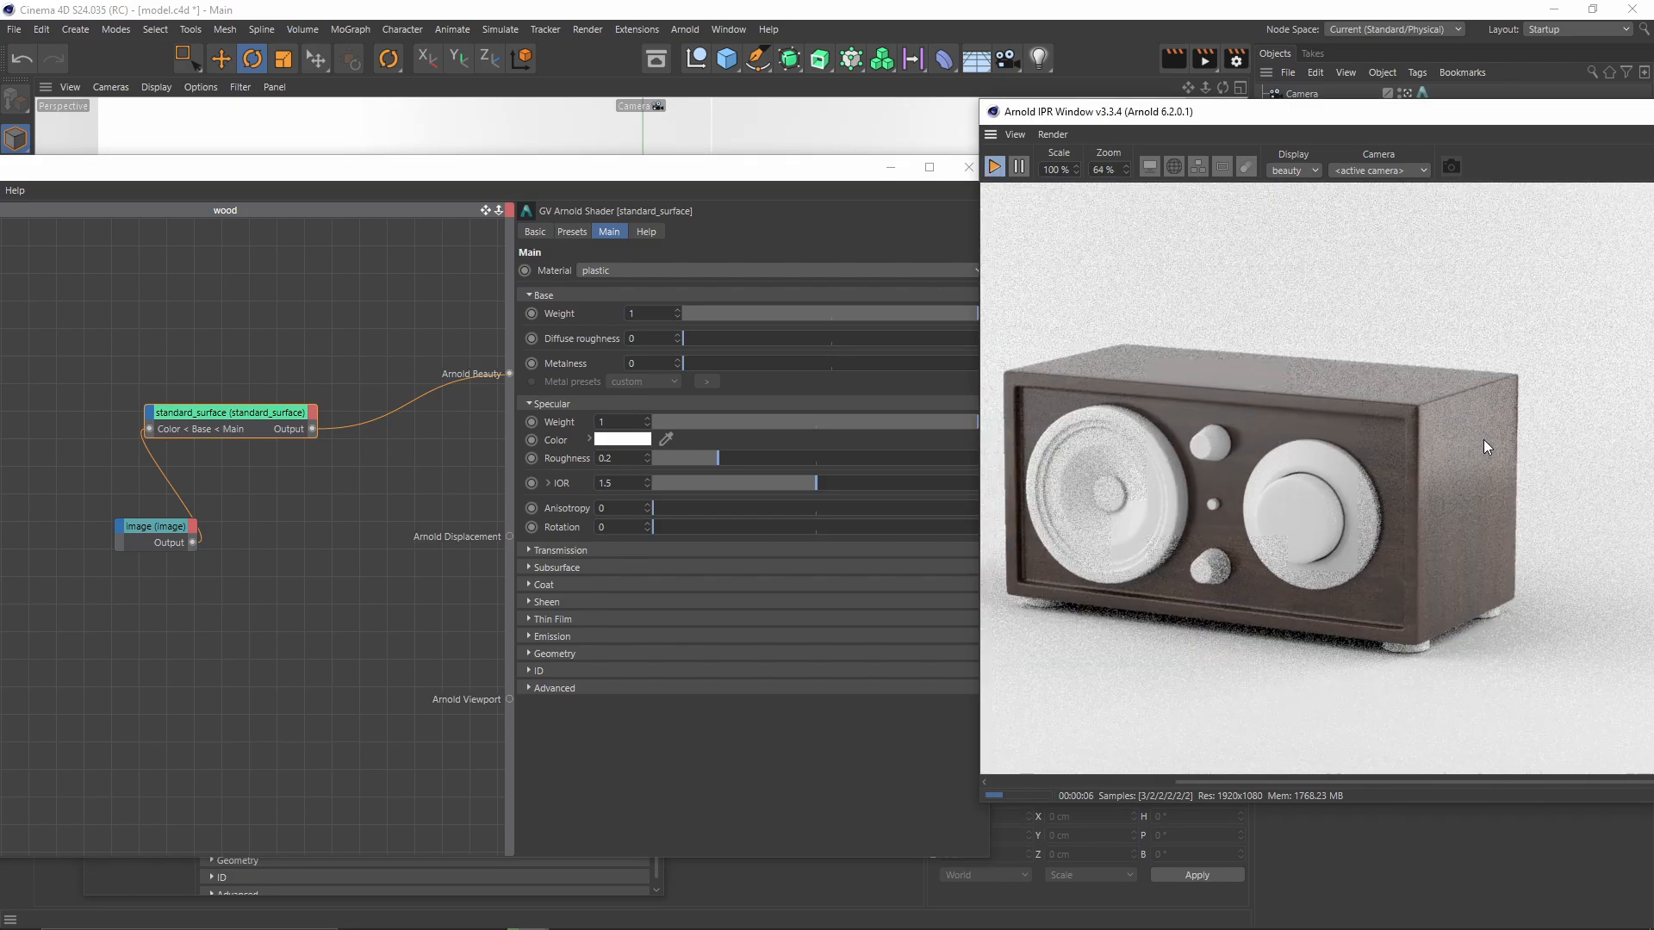
left_click(599, 410)
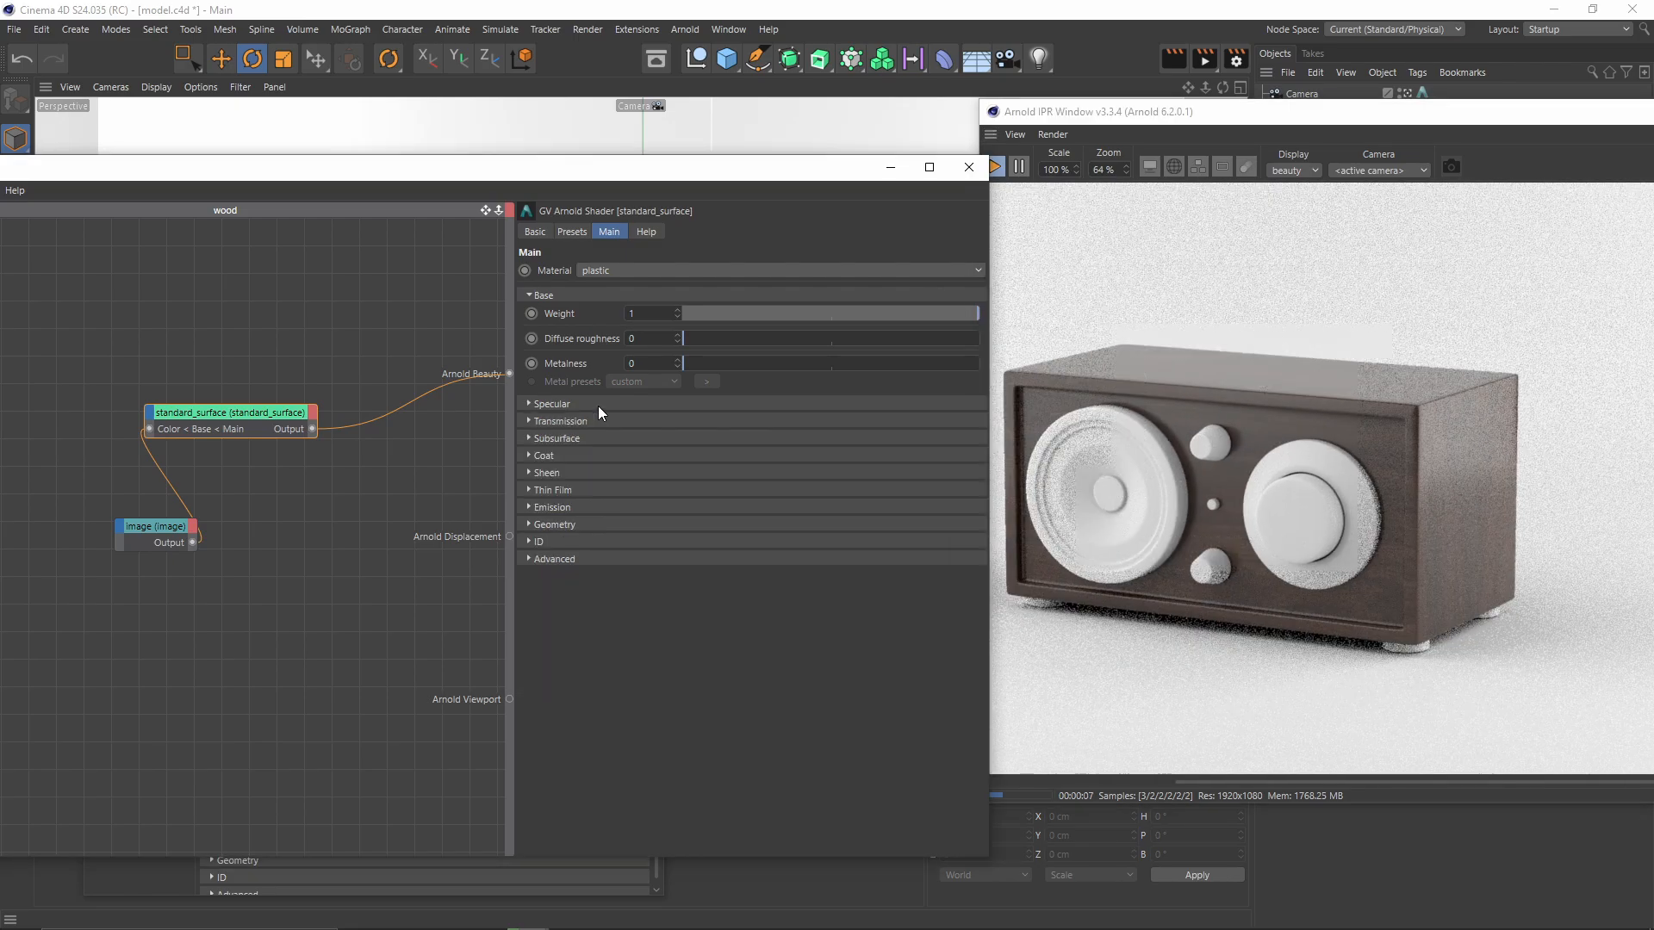
left_click(586, 297)
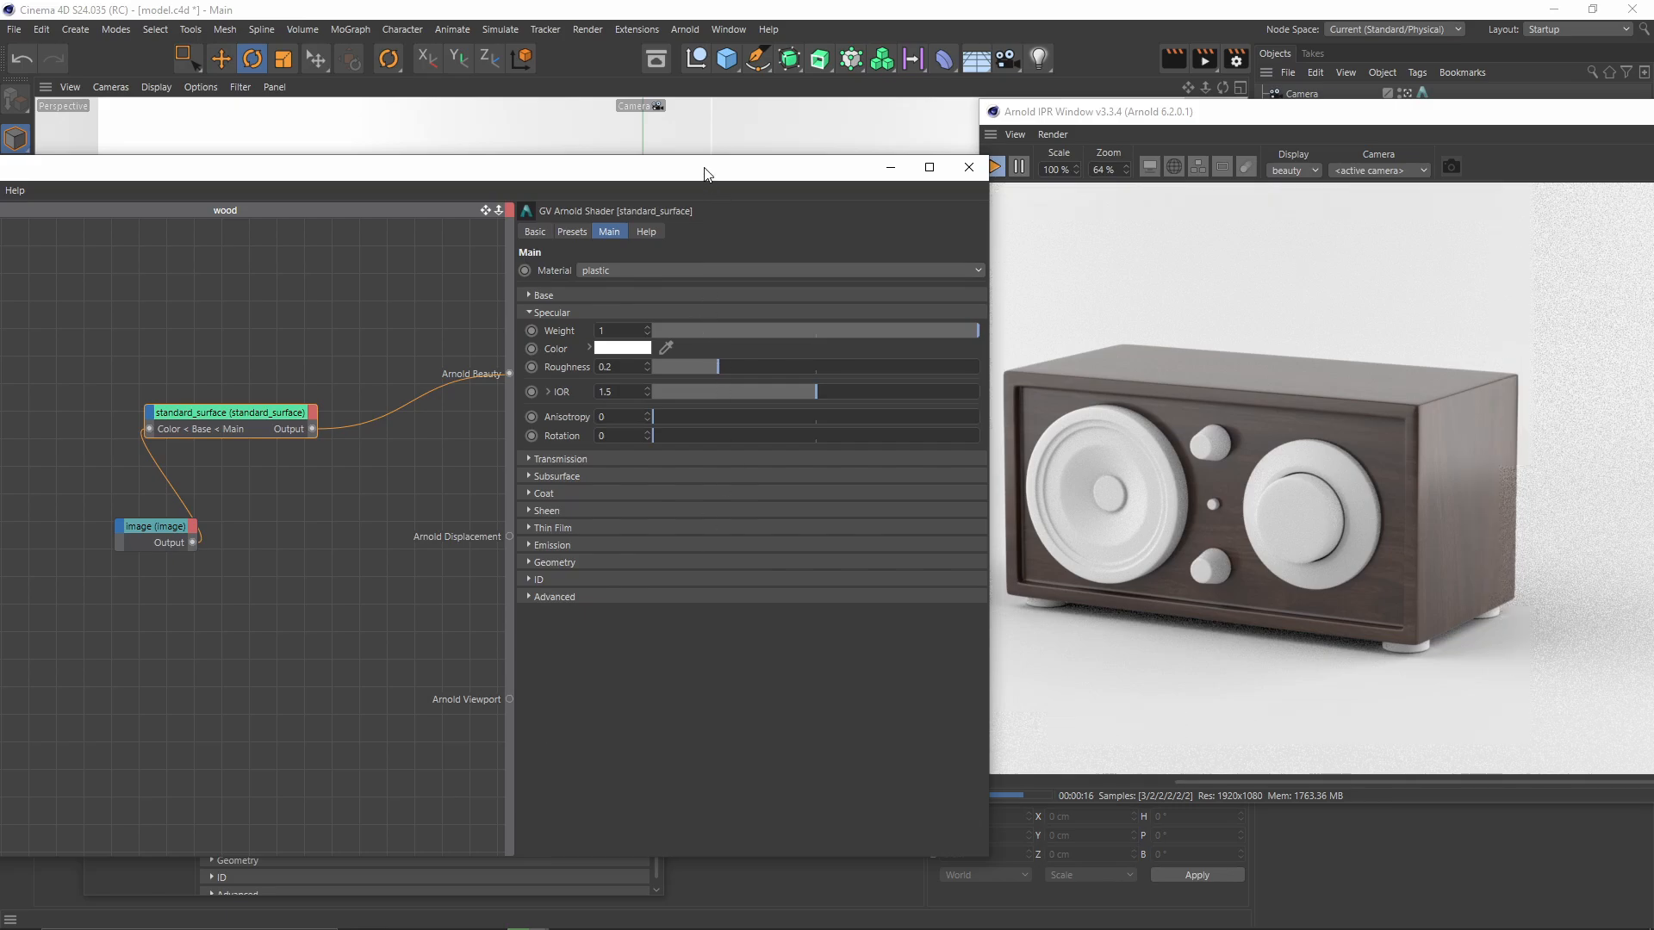
left_click_drag(705, 173, 632, 180)
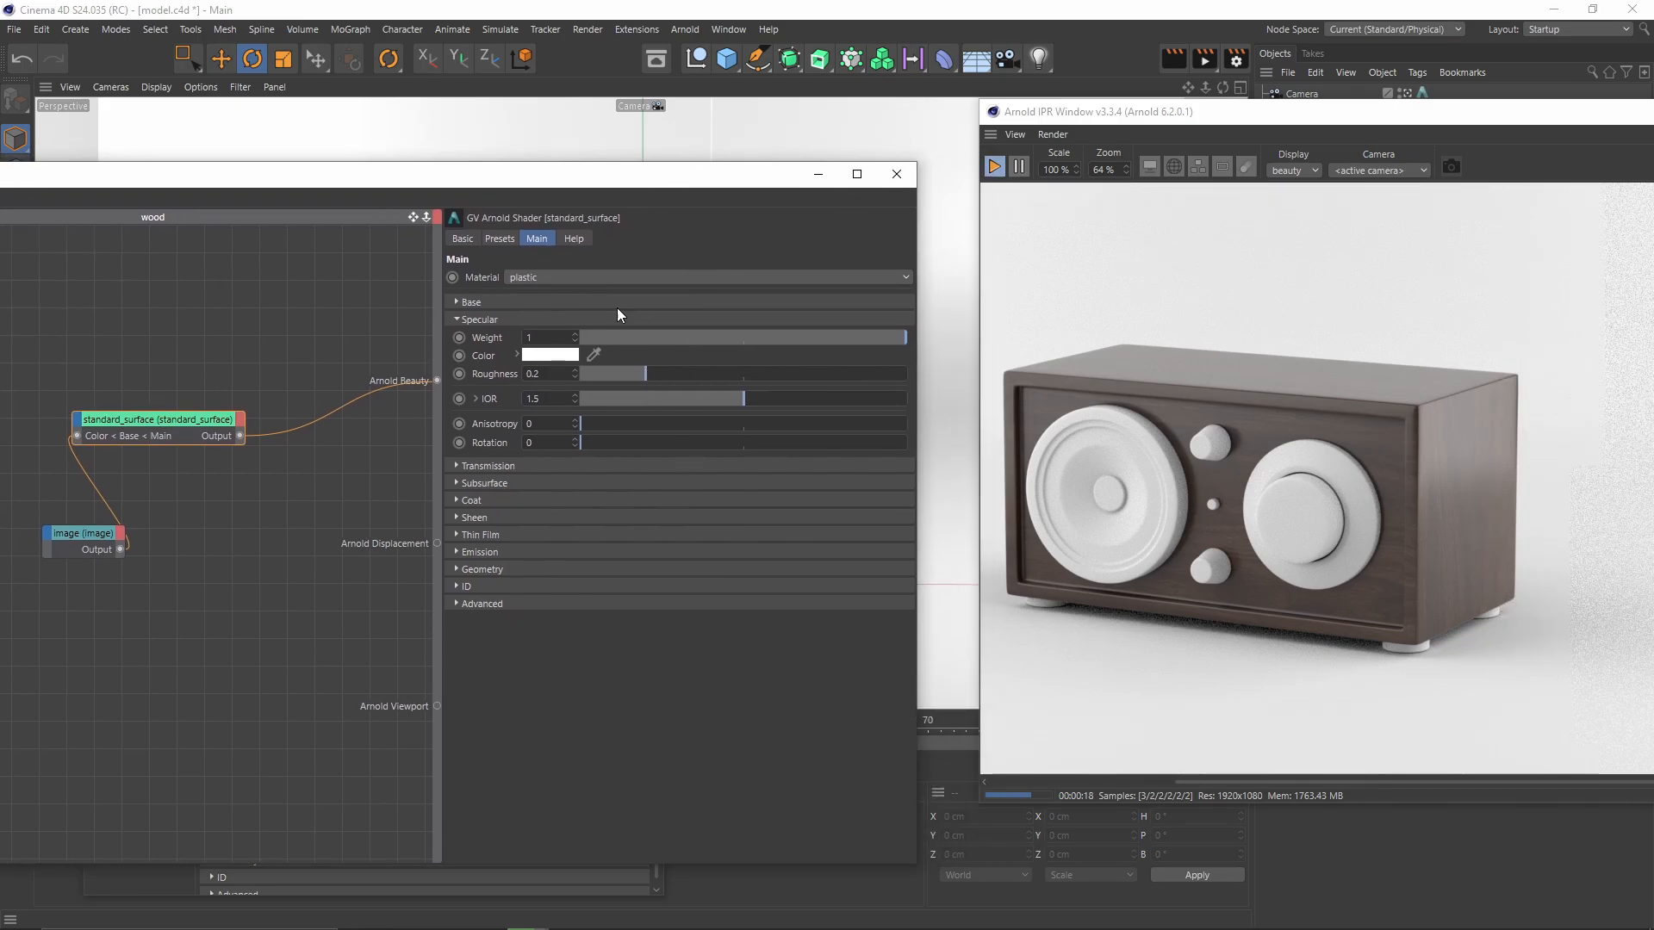
scroll(1494, 464, "up", 3)
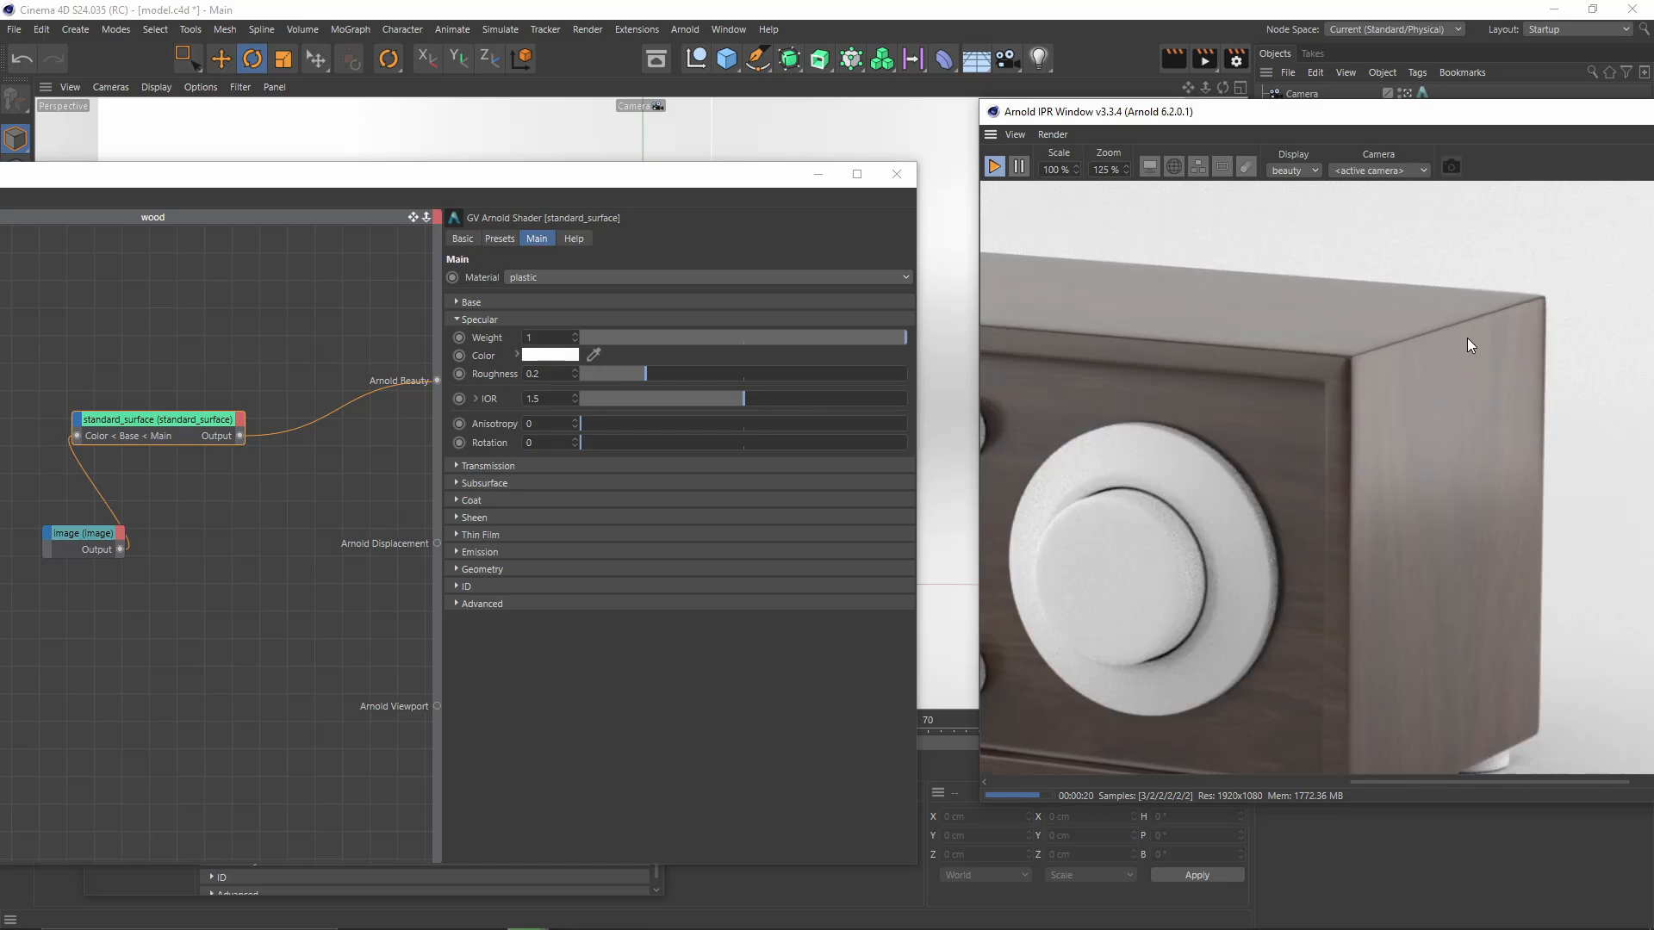
scroll(1430, 396, "down", 1)
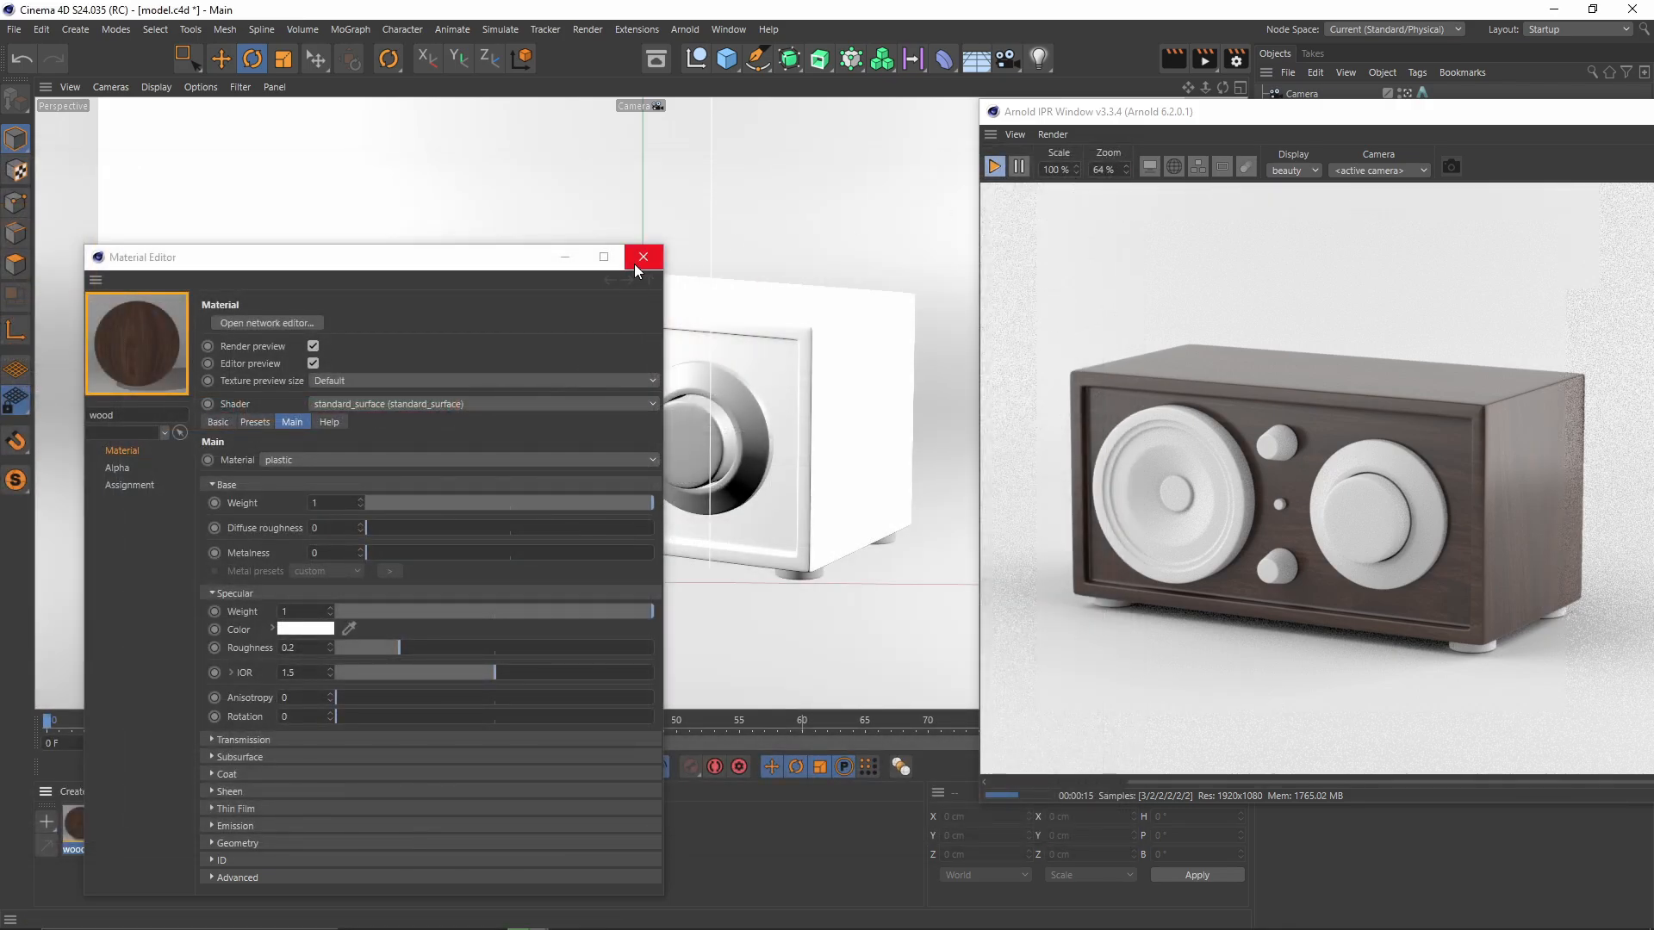
left_click(641, 257)
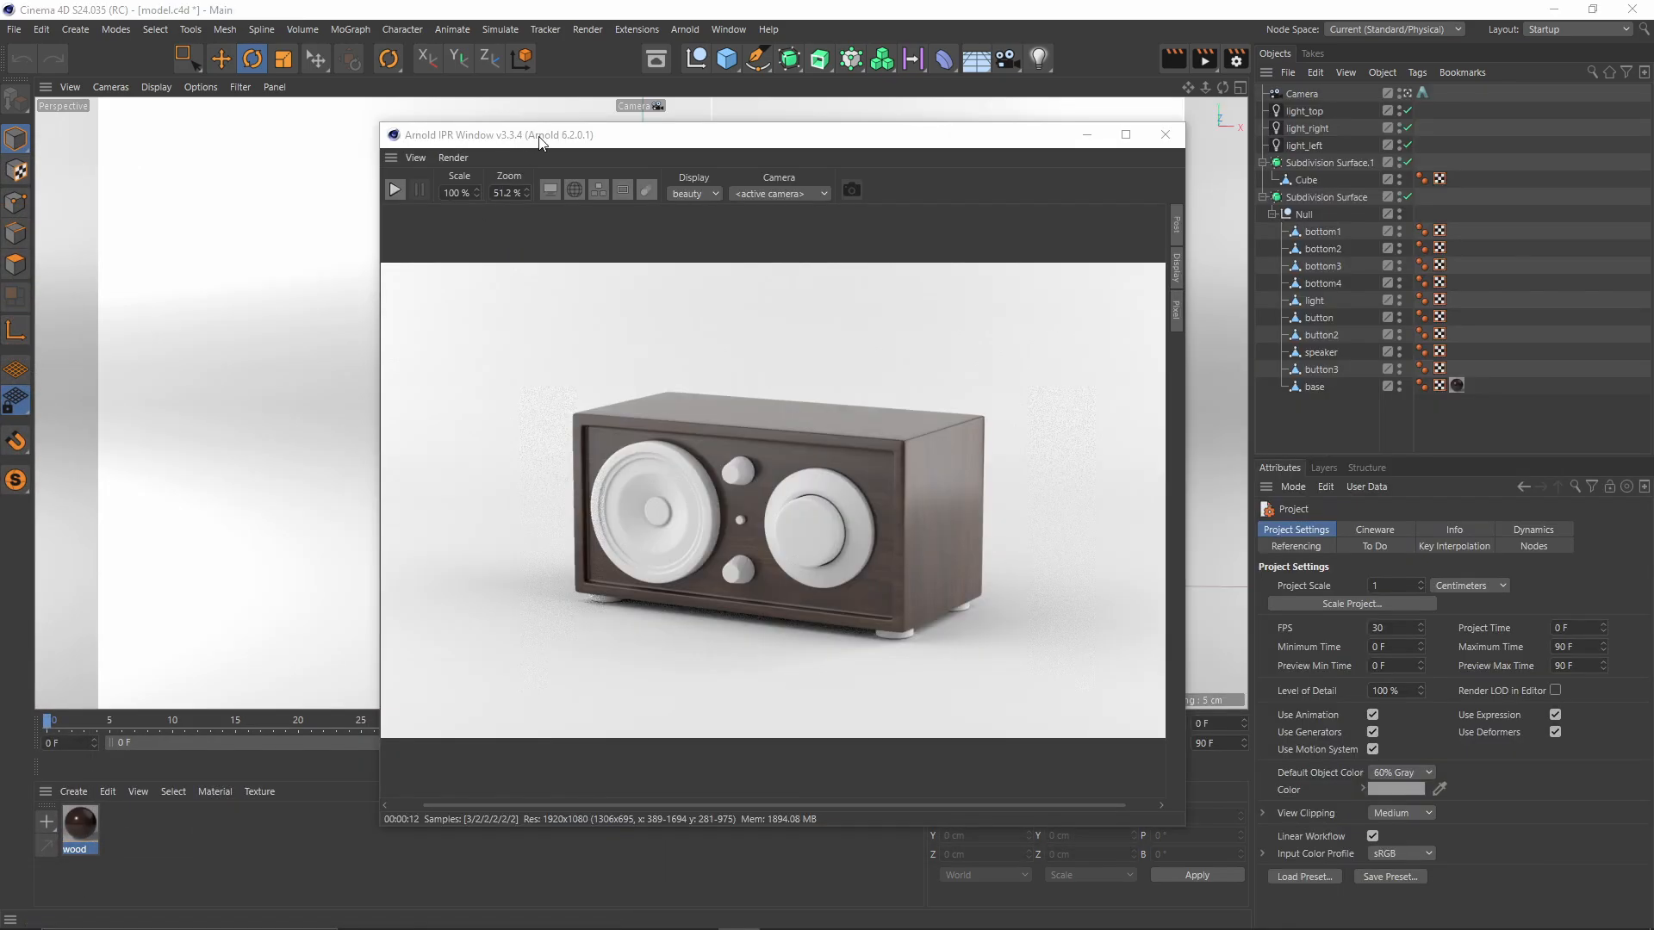
Step: Create a new Arnold standard_surface material and name it speaker
left_click_drag(540, 141, 768, 170)
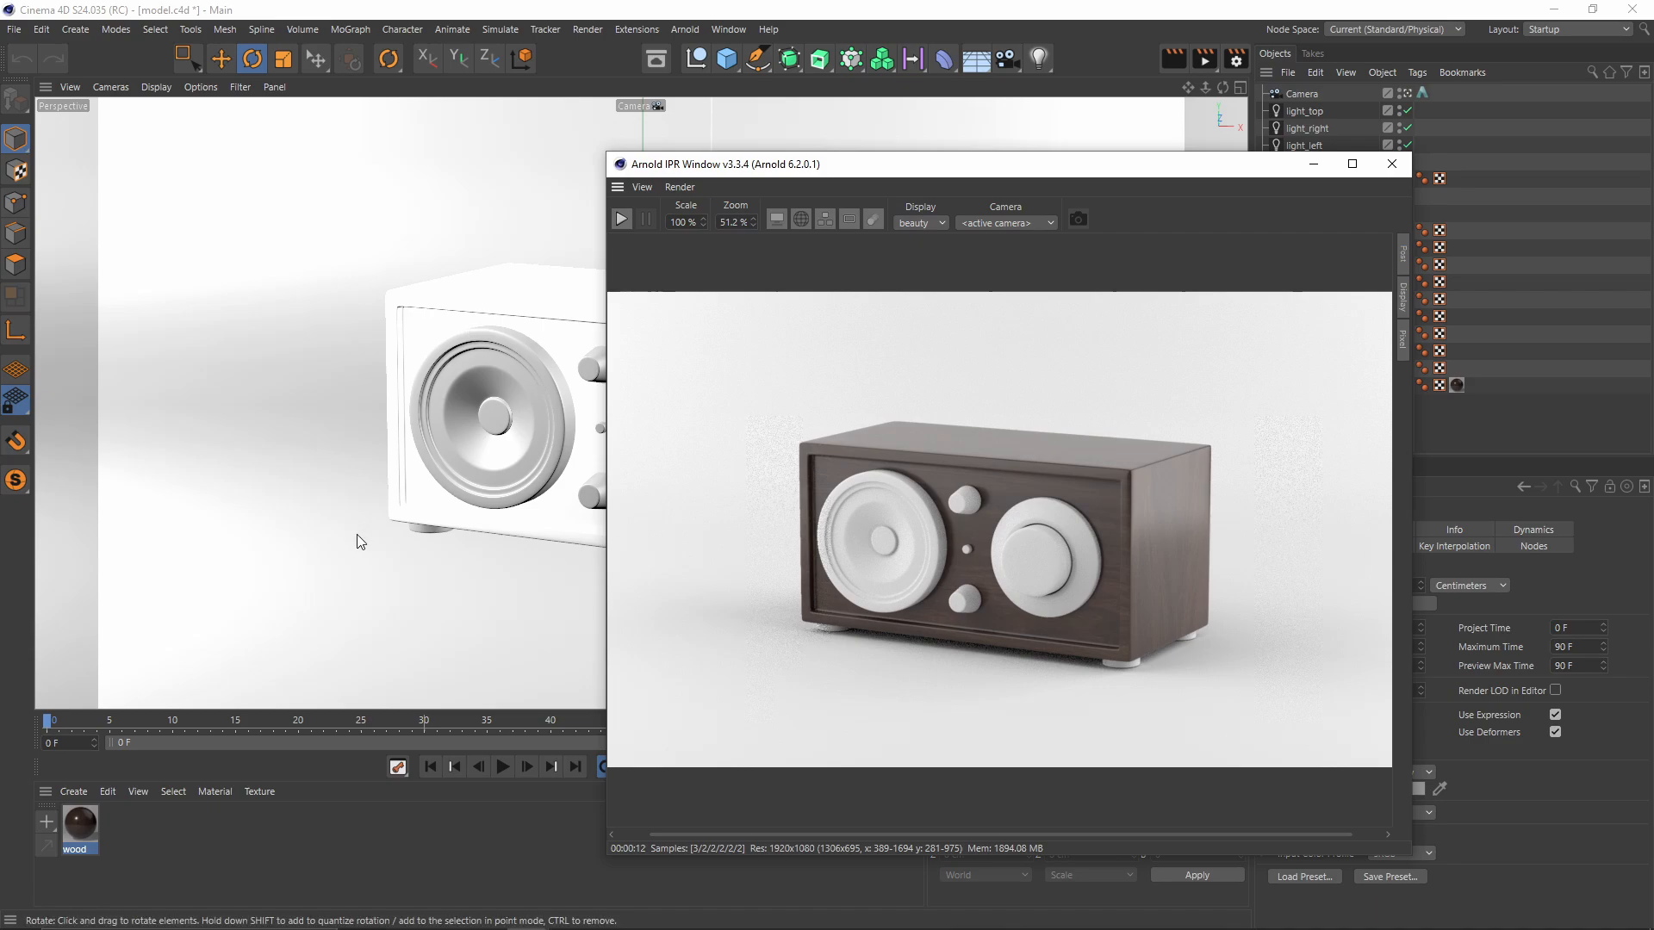
left_click(73, 791)
mouse_move(107, 638)
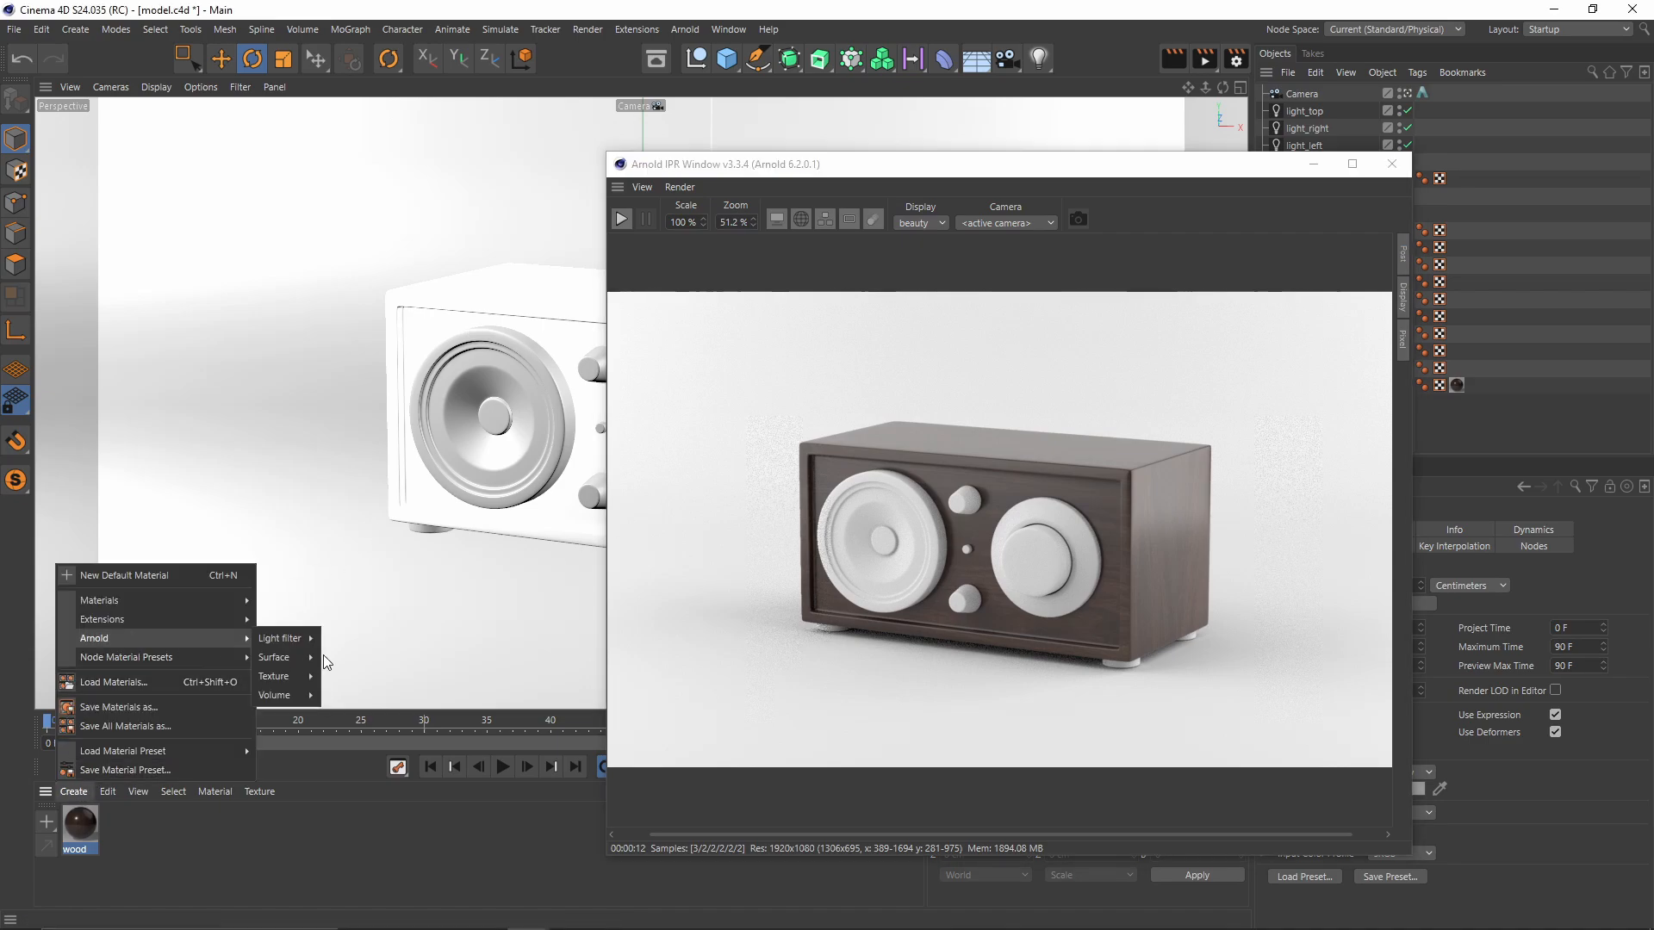
mouse_move(282, 676)
left_click(362, 778)
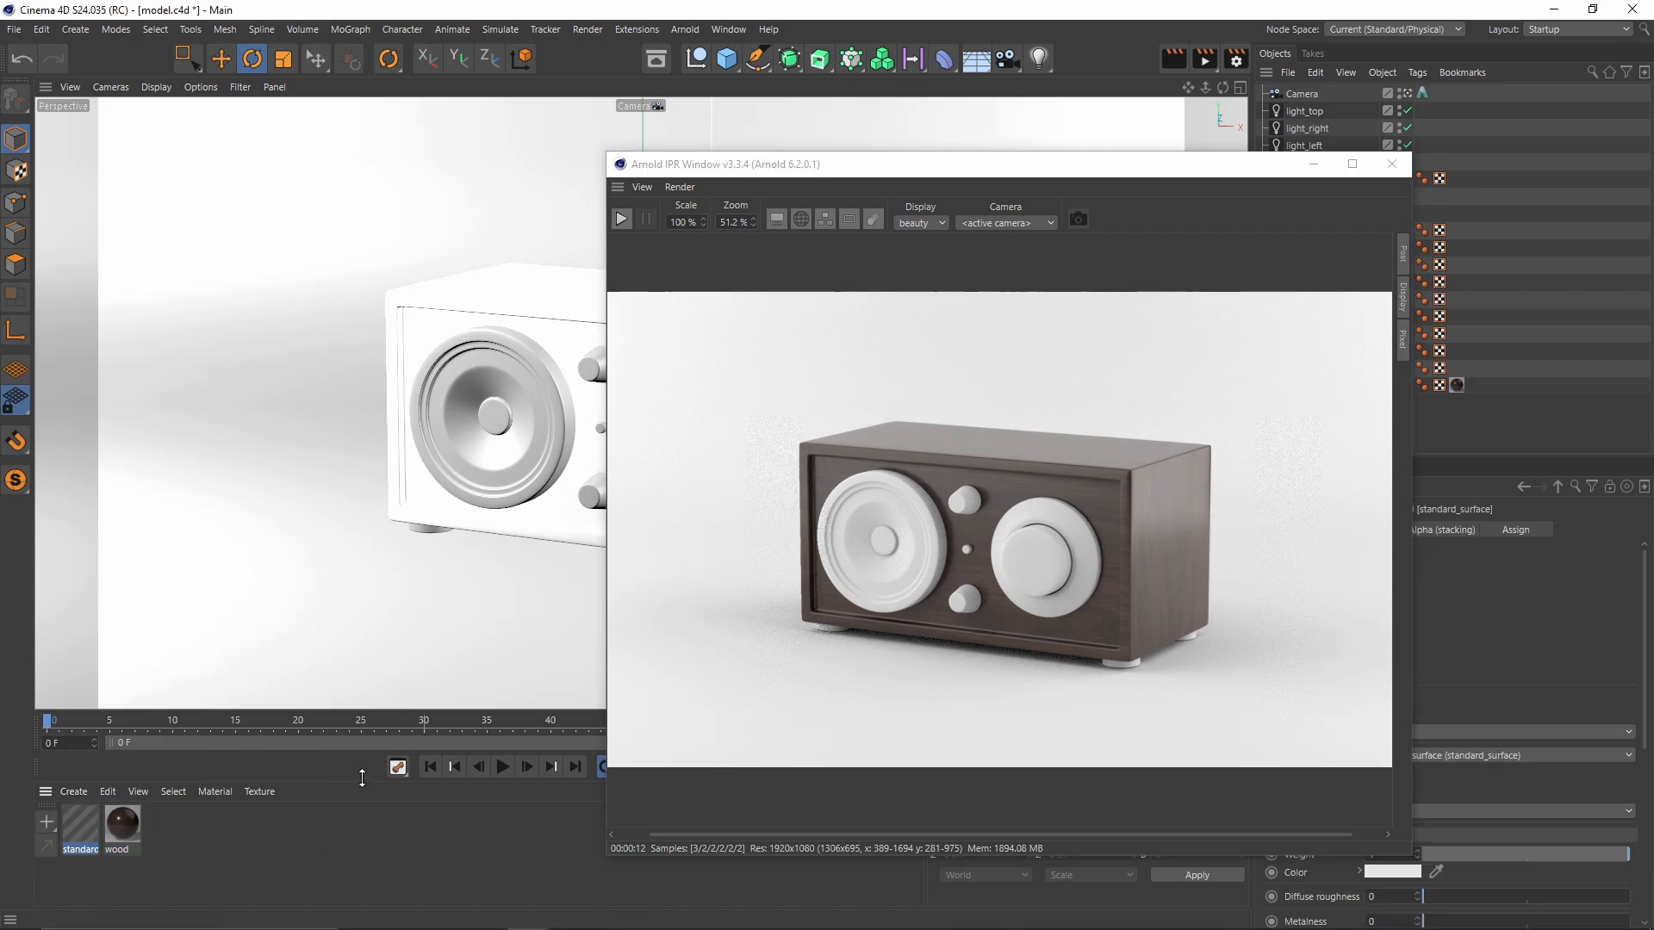
double_click(86, 826)
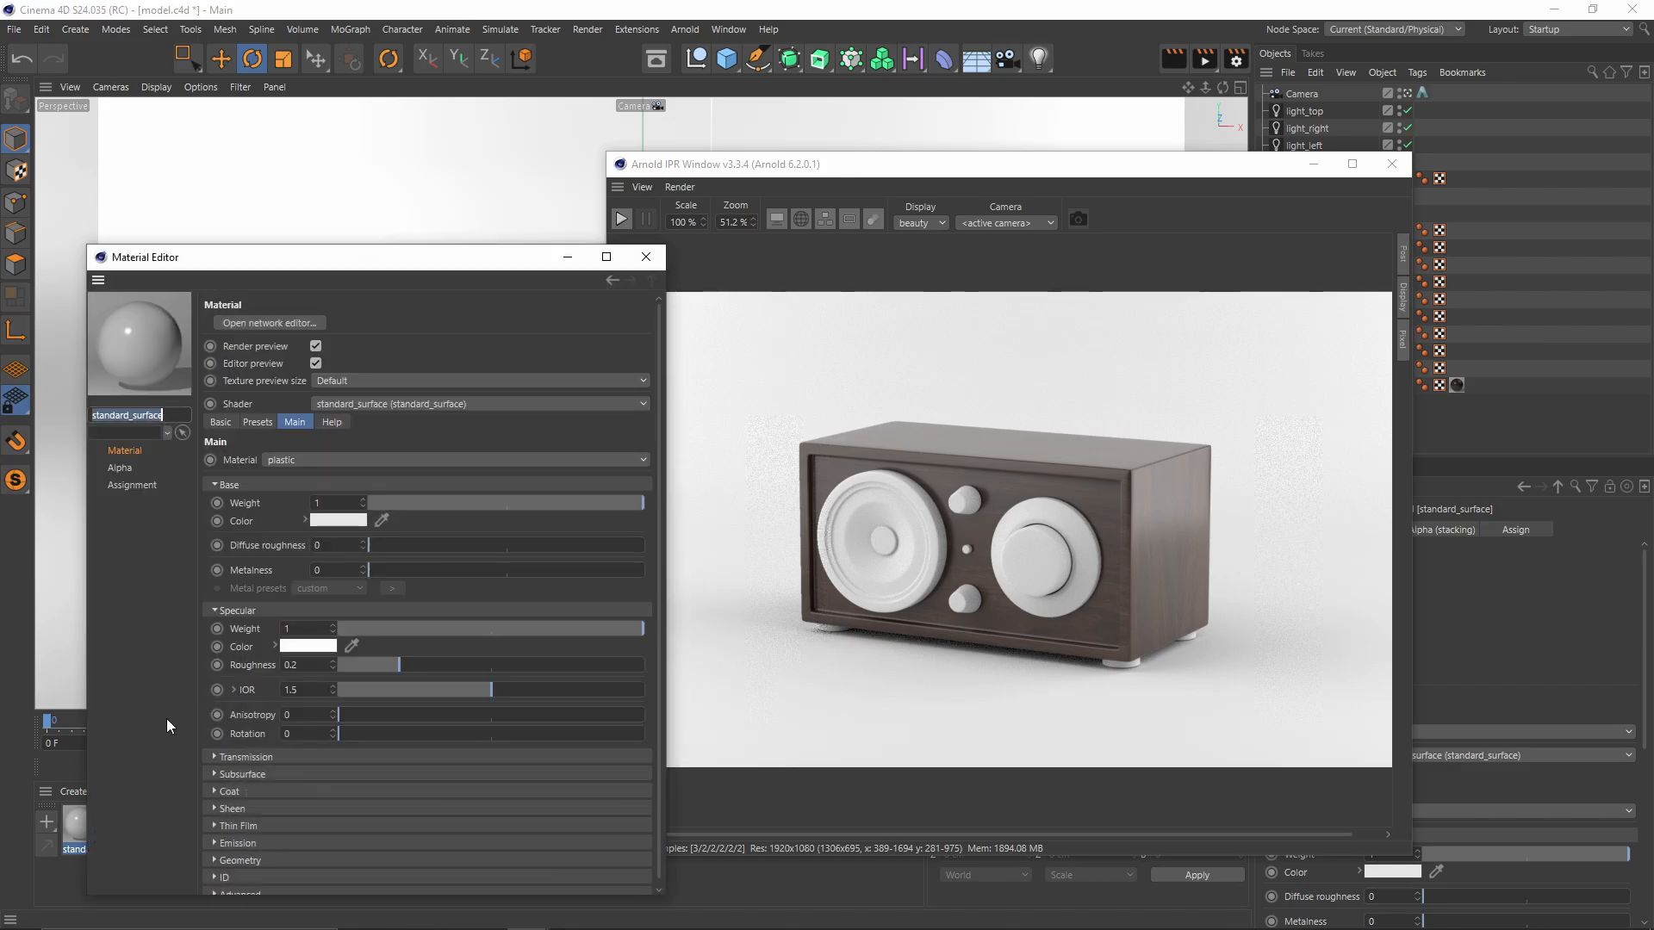
left_click_drag(280, 269, 586, 269)
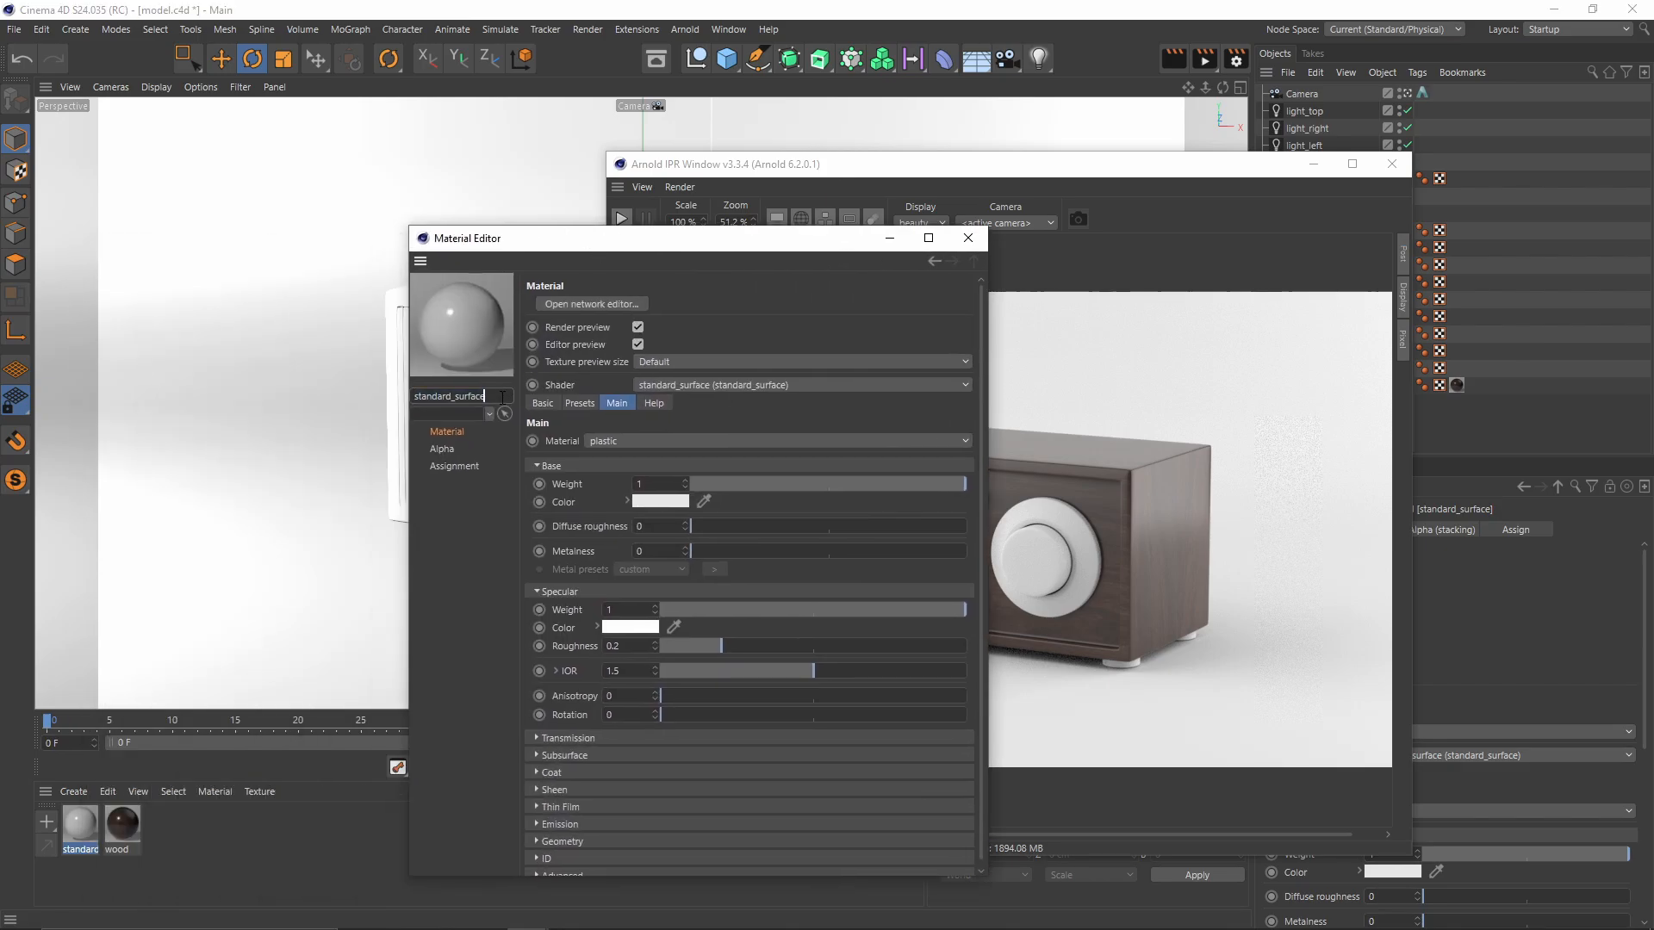
type("speaker")
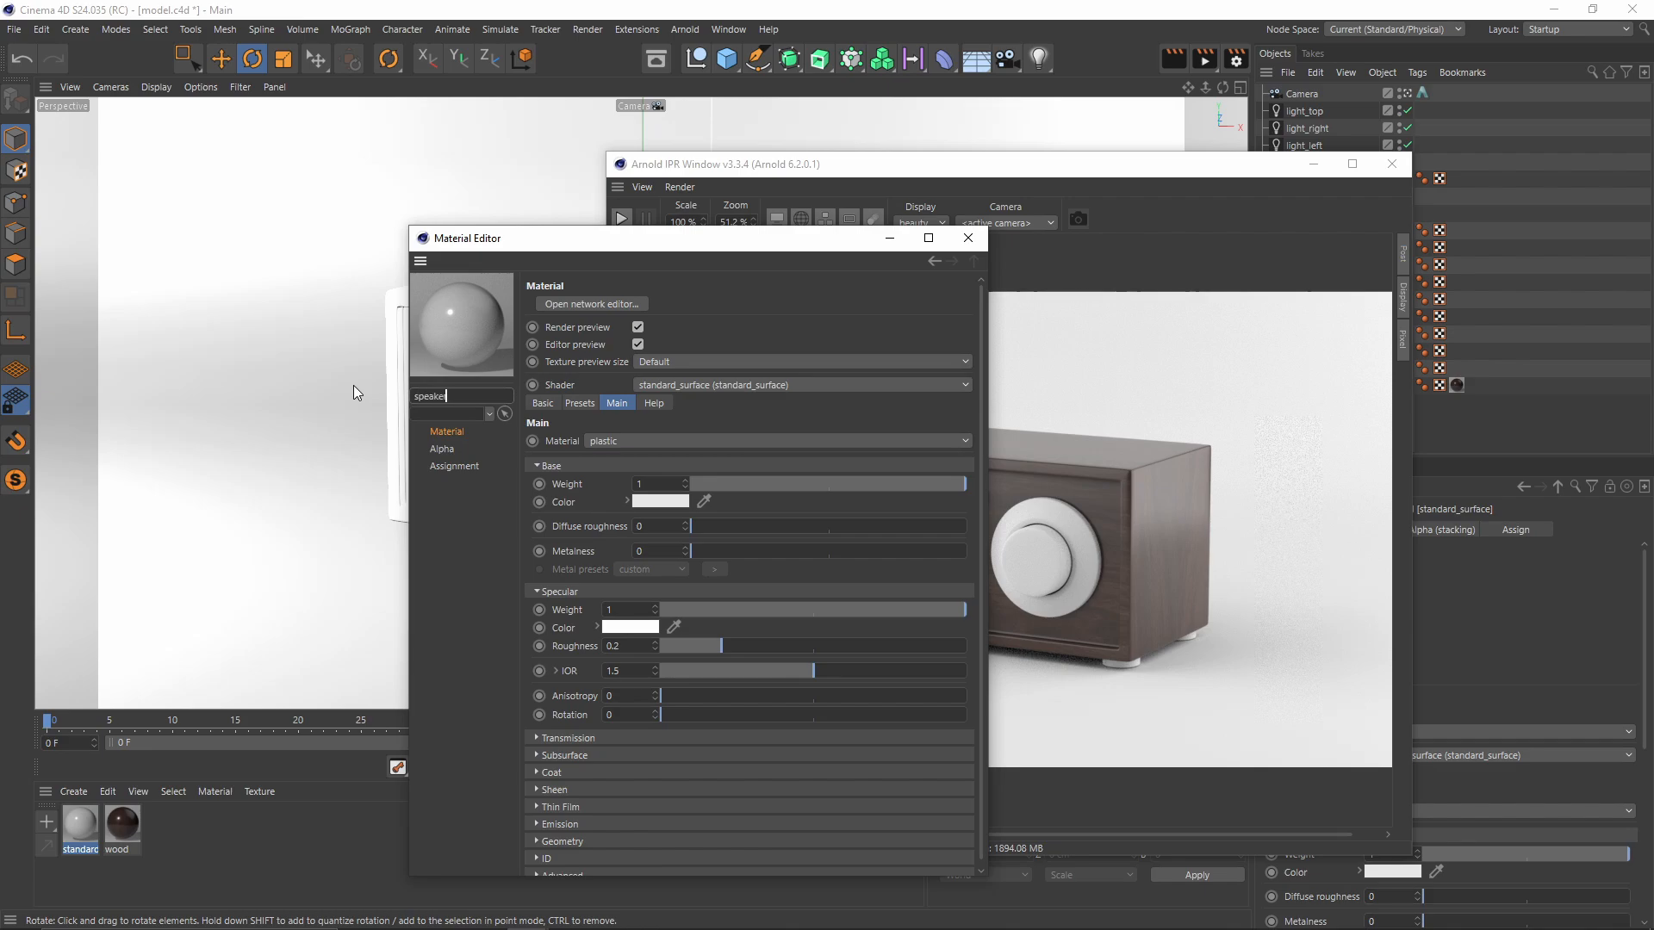
key("Return")
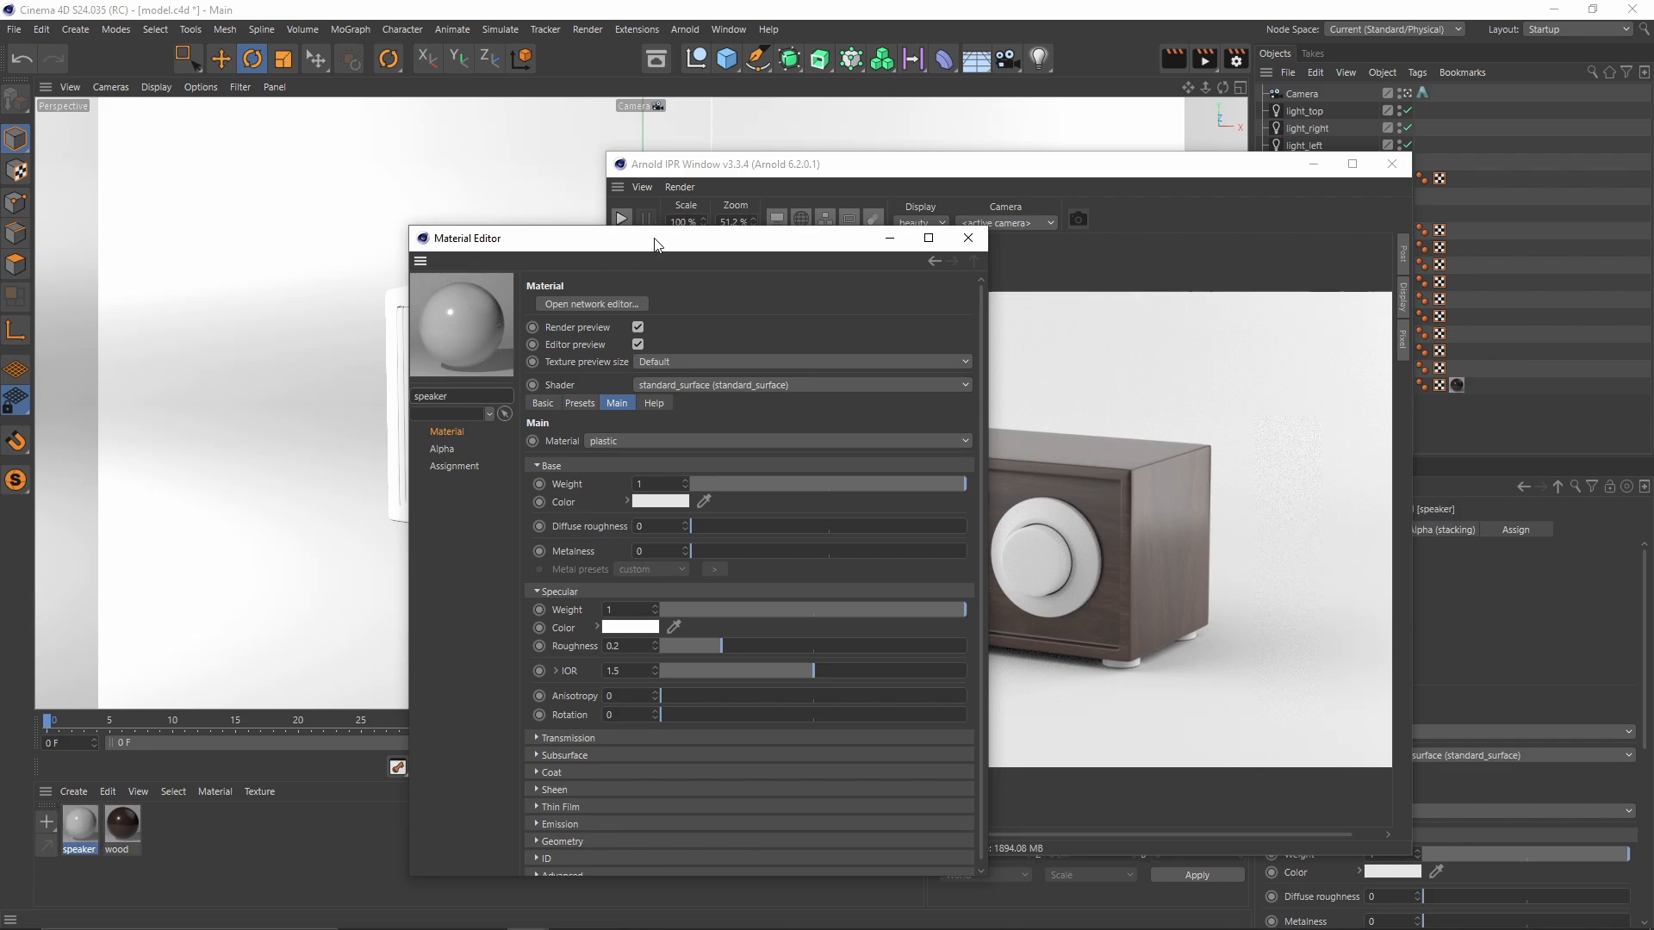
Step: Set the speaker material's base color to near-black with an HSV value of 5% and close its editor
left_click_drag(662, 244, 446, 146)
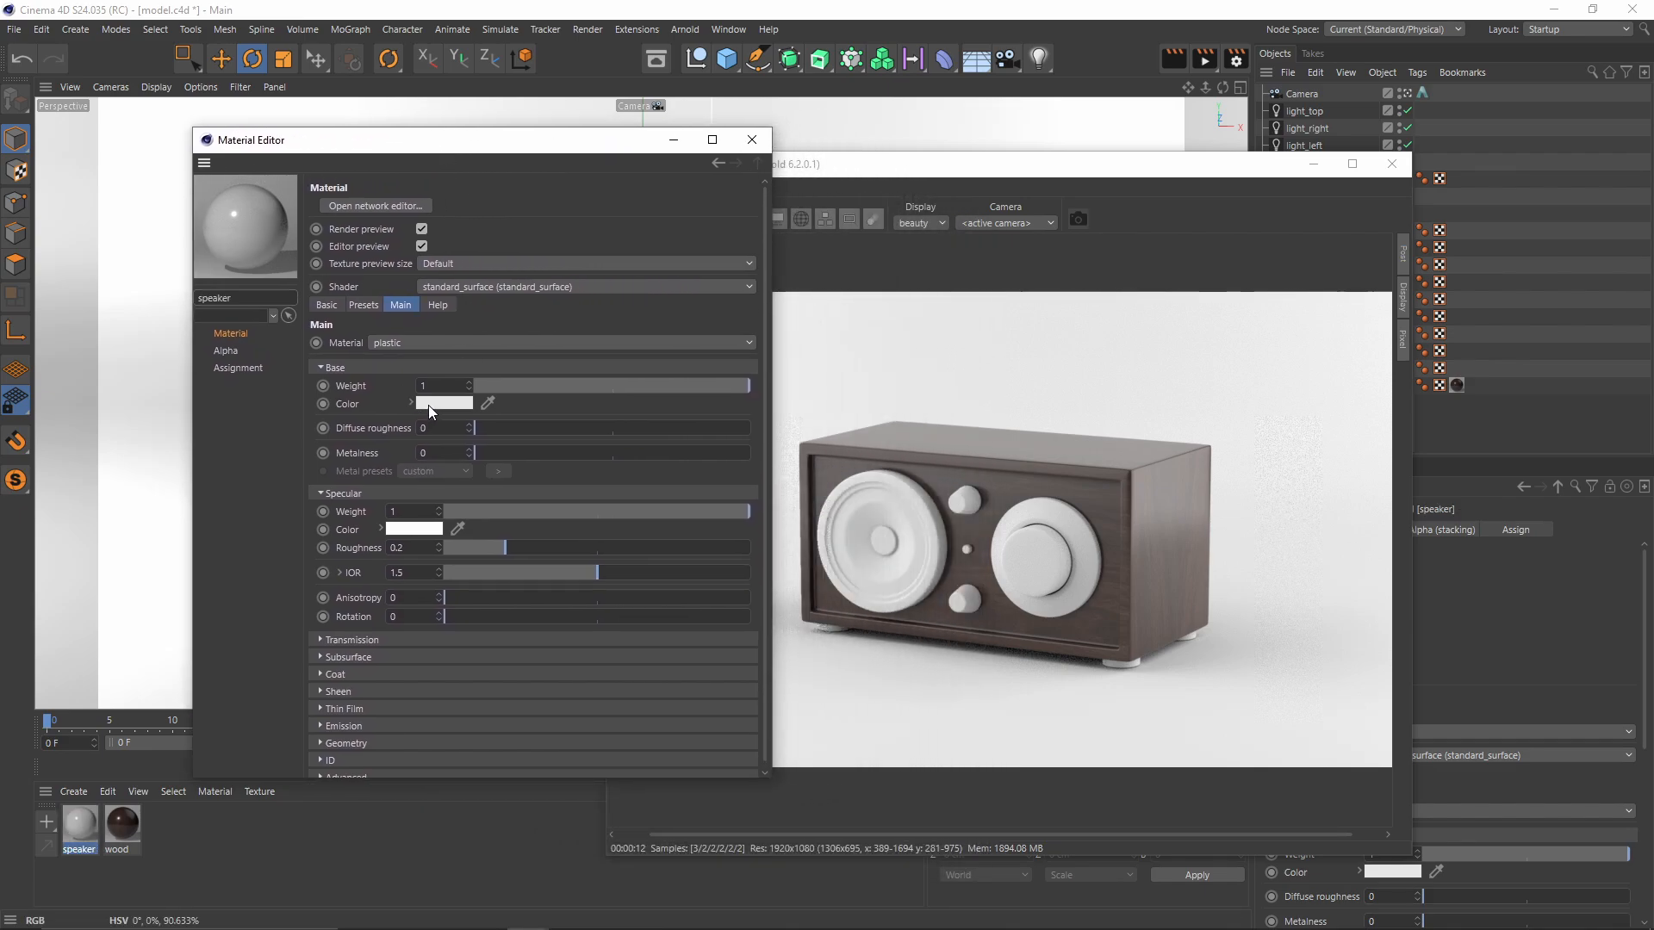
left_click(427, 405)
left_click(342, 437)
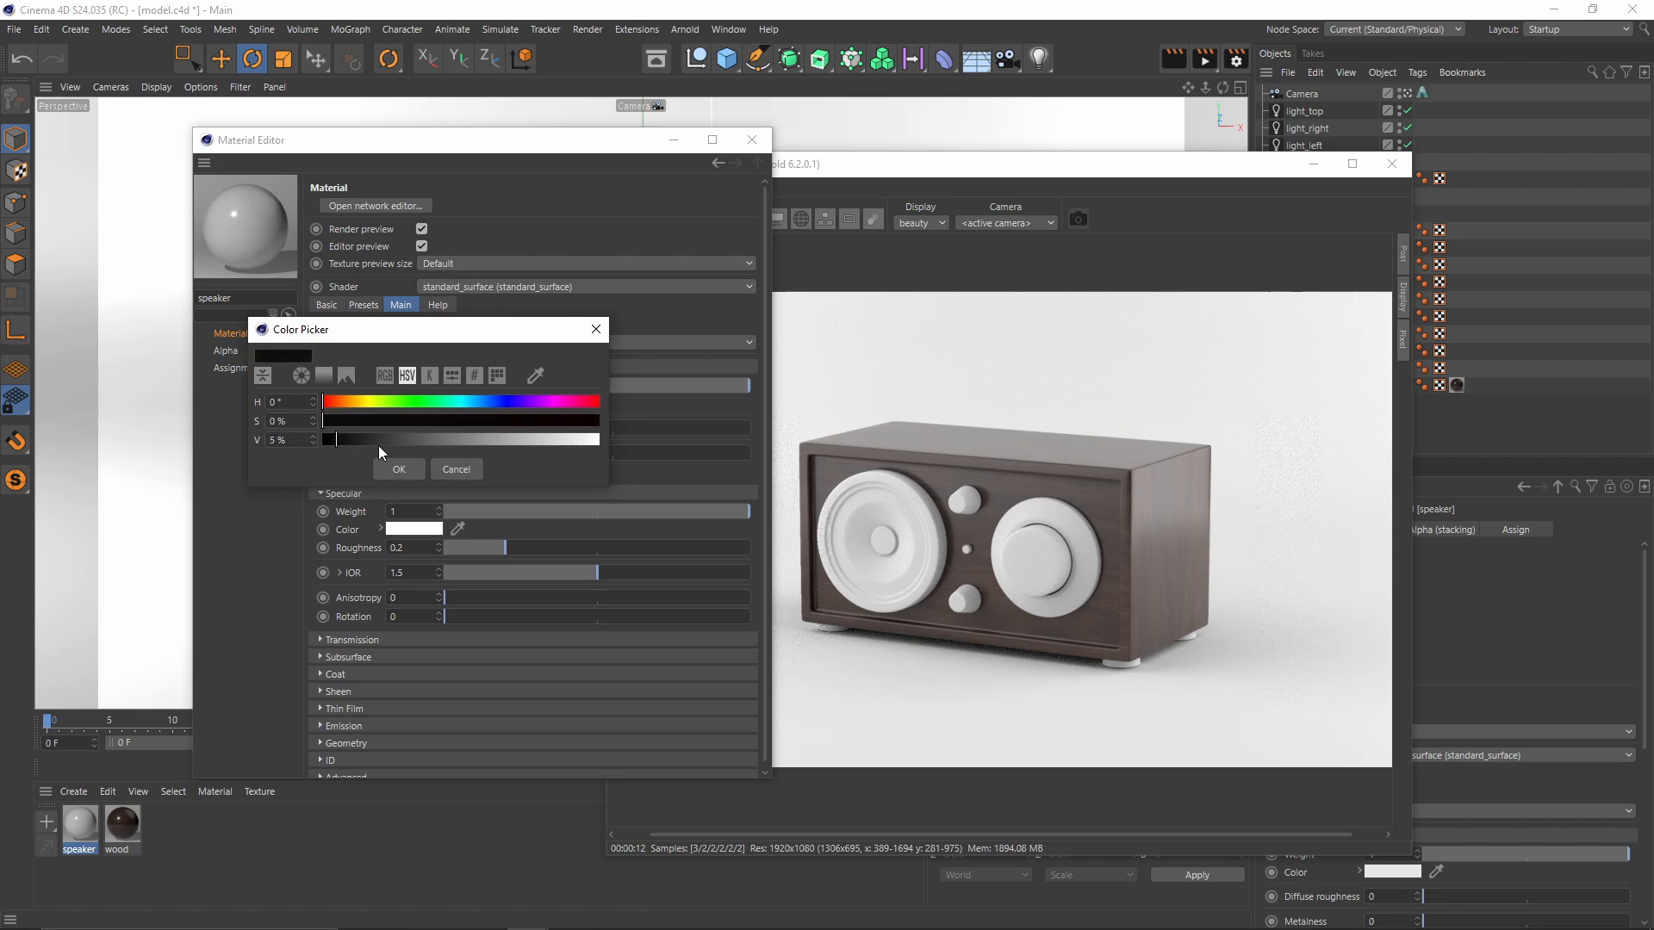
left_click(398, 470)
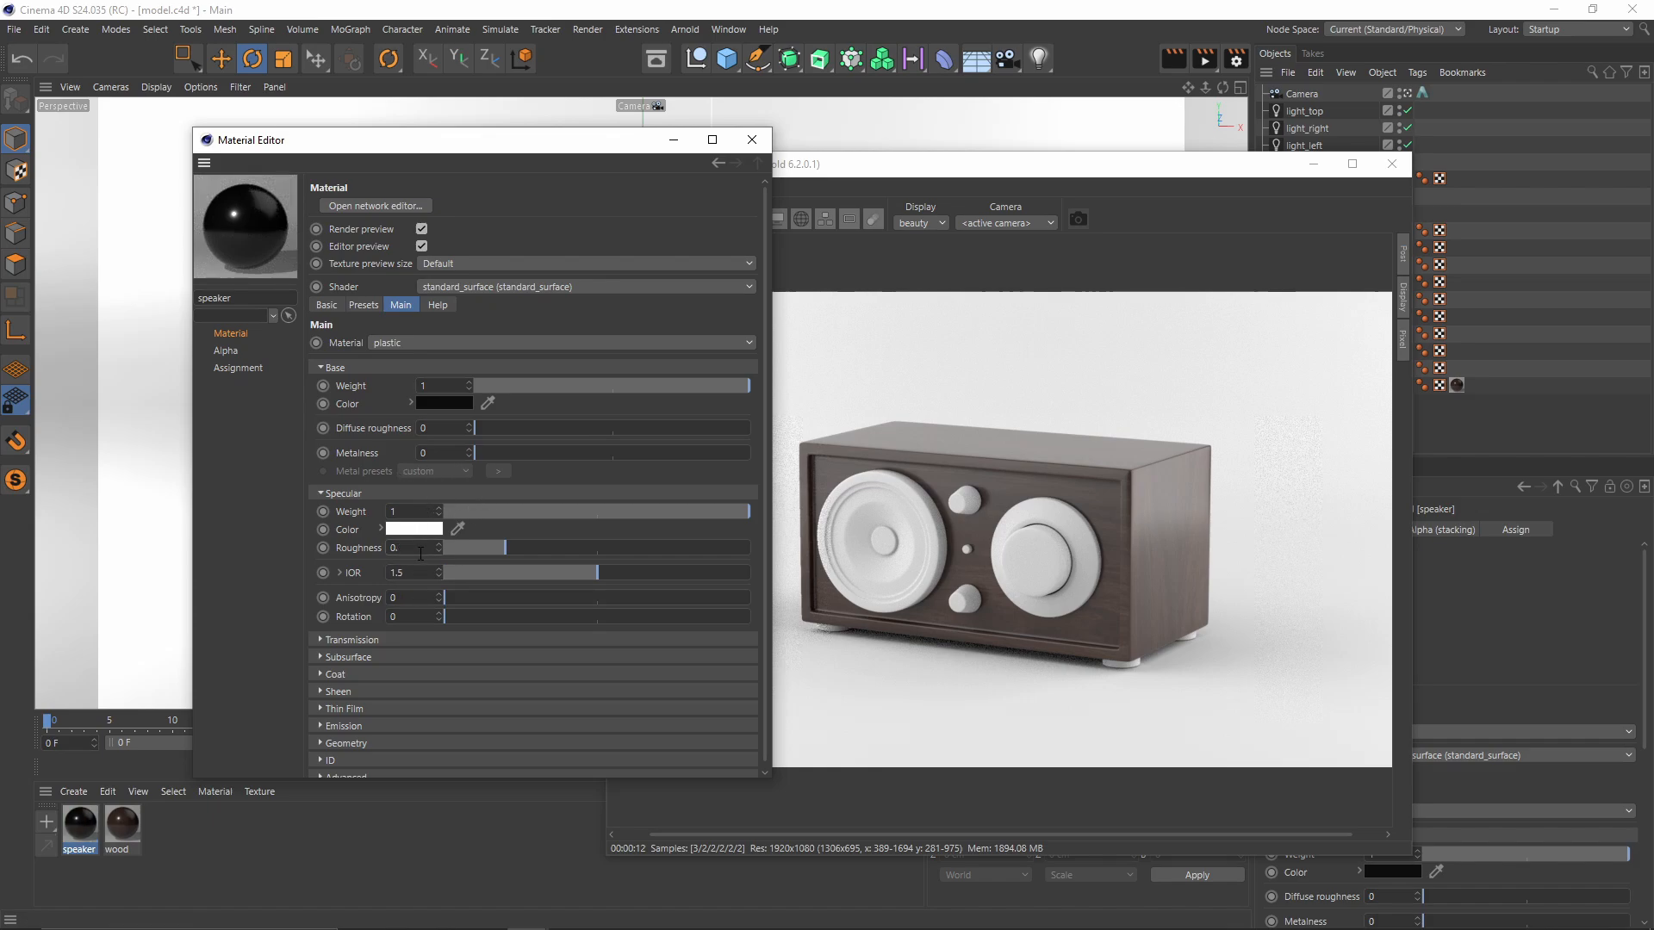
left_click(752, 140)
Step: Disable the Subdivision Surface above the radio parts, select the speaker object and apply the speaker material to it
left_click_drag(831, 171, 849, 396)
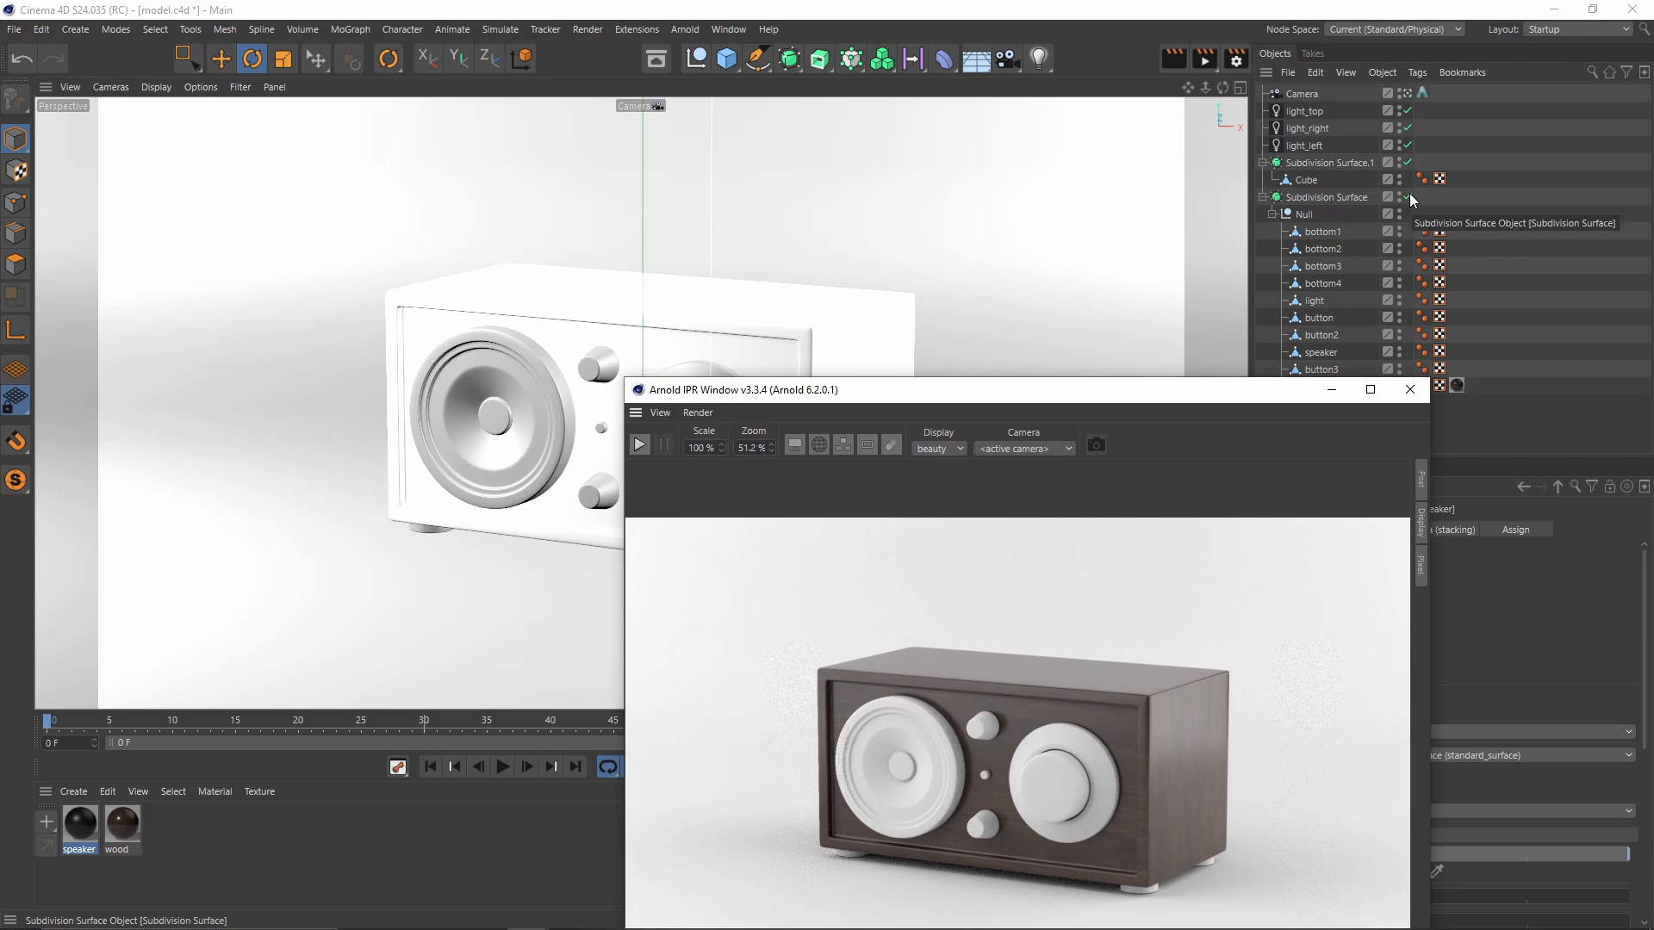
left_click(1408, 197)
left_click(483, 367)
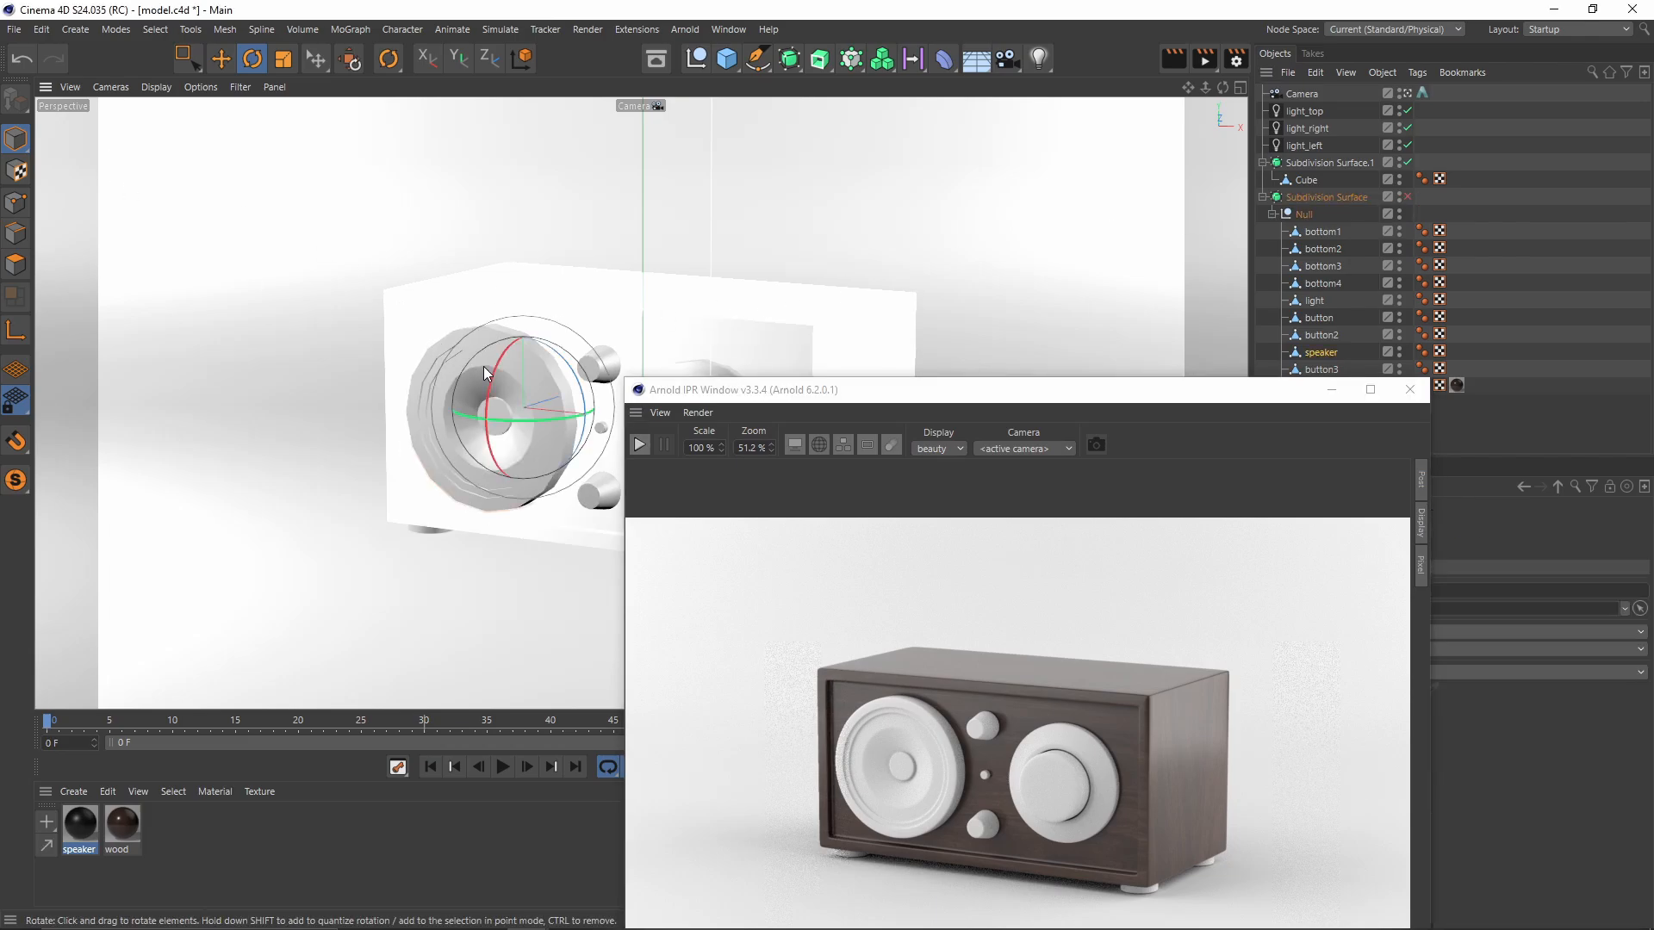
right_click(79, 825)
left_click(149, 552)
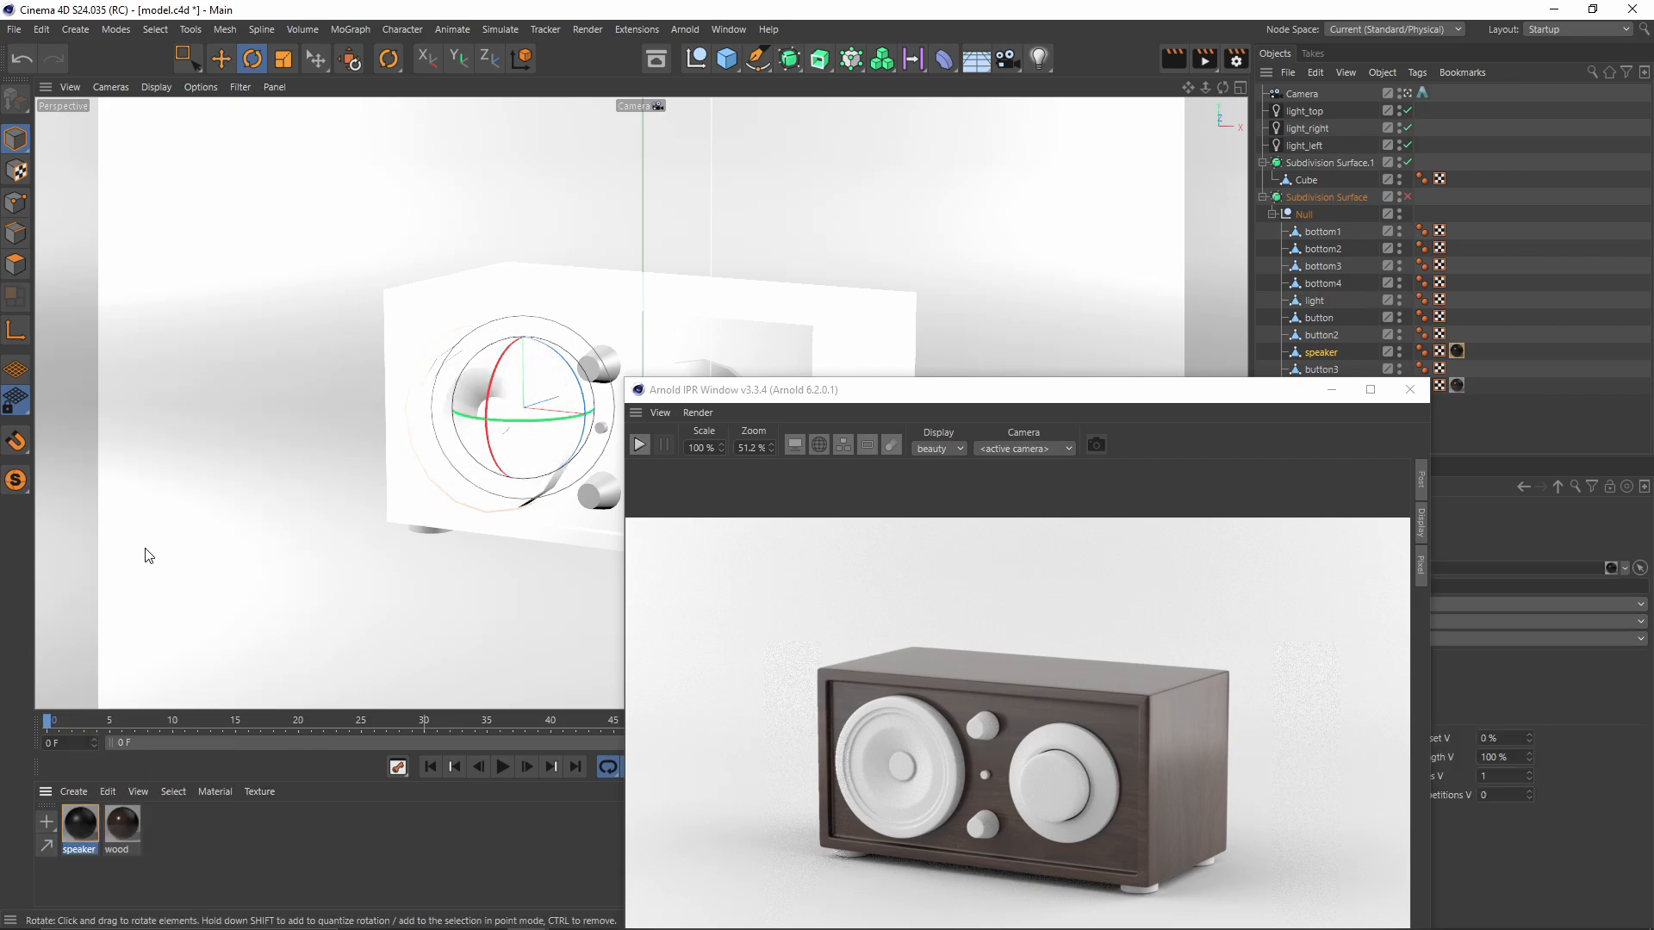
Step: Limit the IPR to a render region around the round speaker cone and start the render to check its black material
left_click_drag(772, 399, 585, 205)
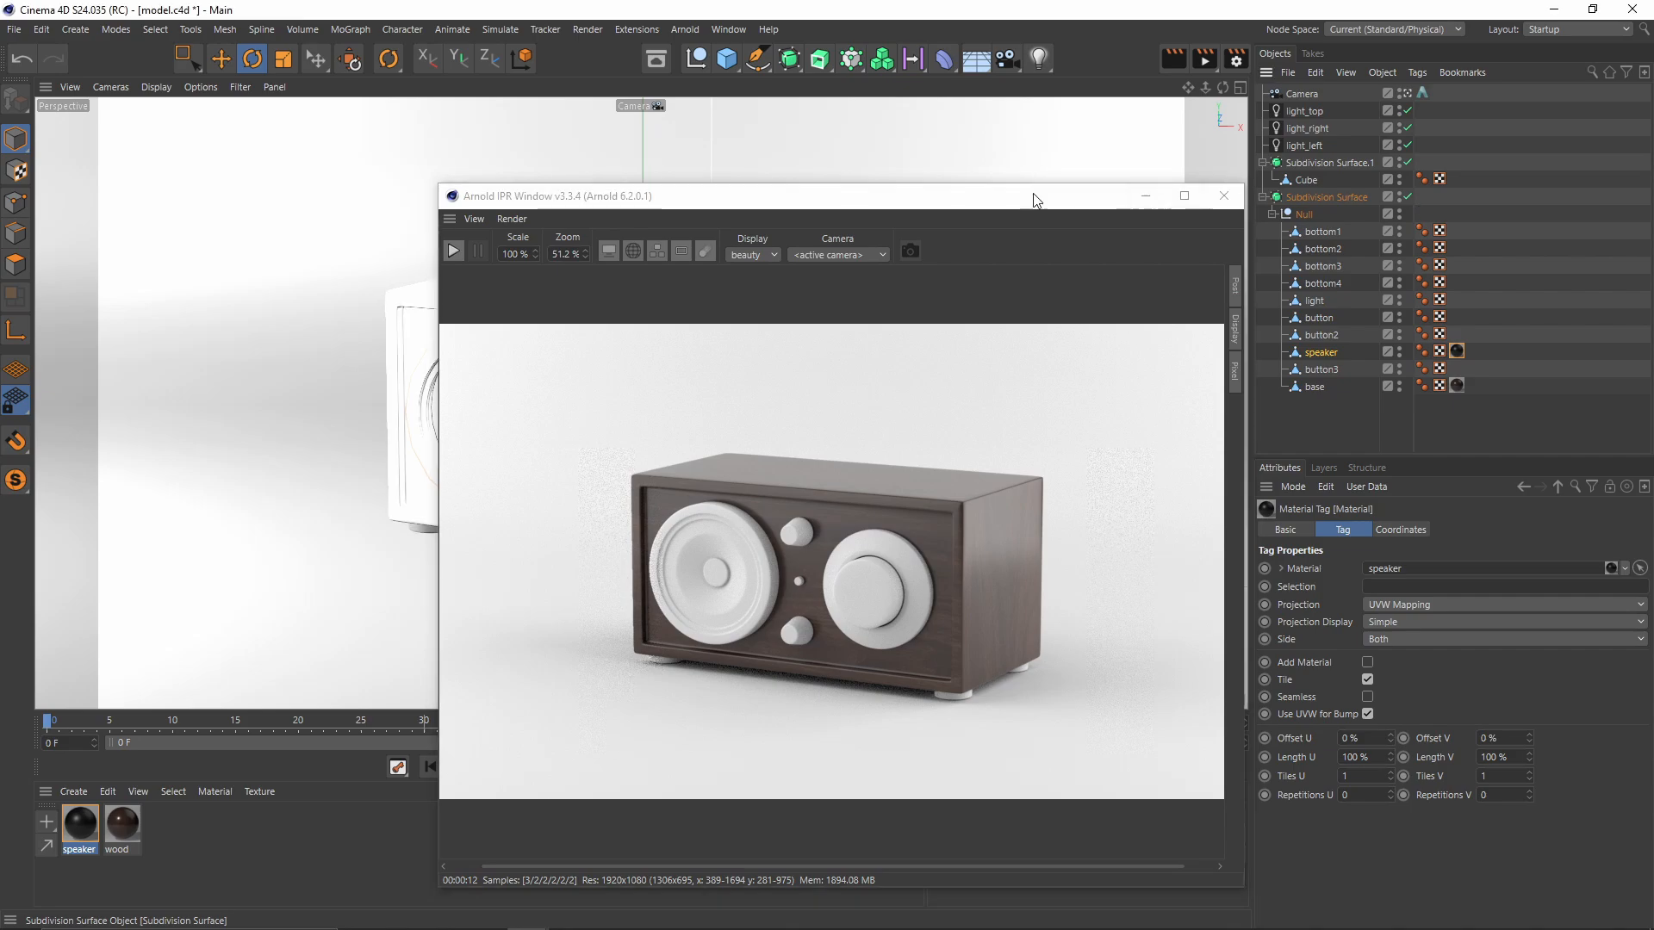
left_click_drag(1029, 196, 1014, 136)
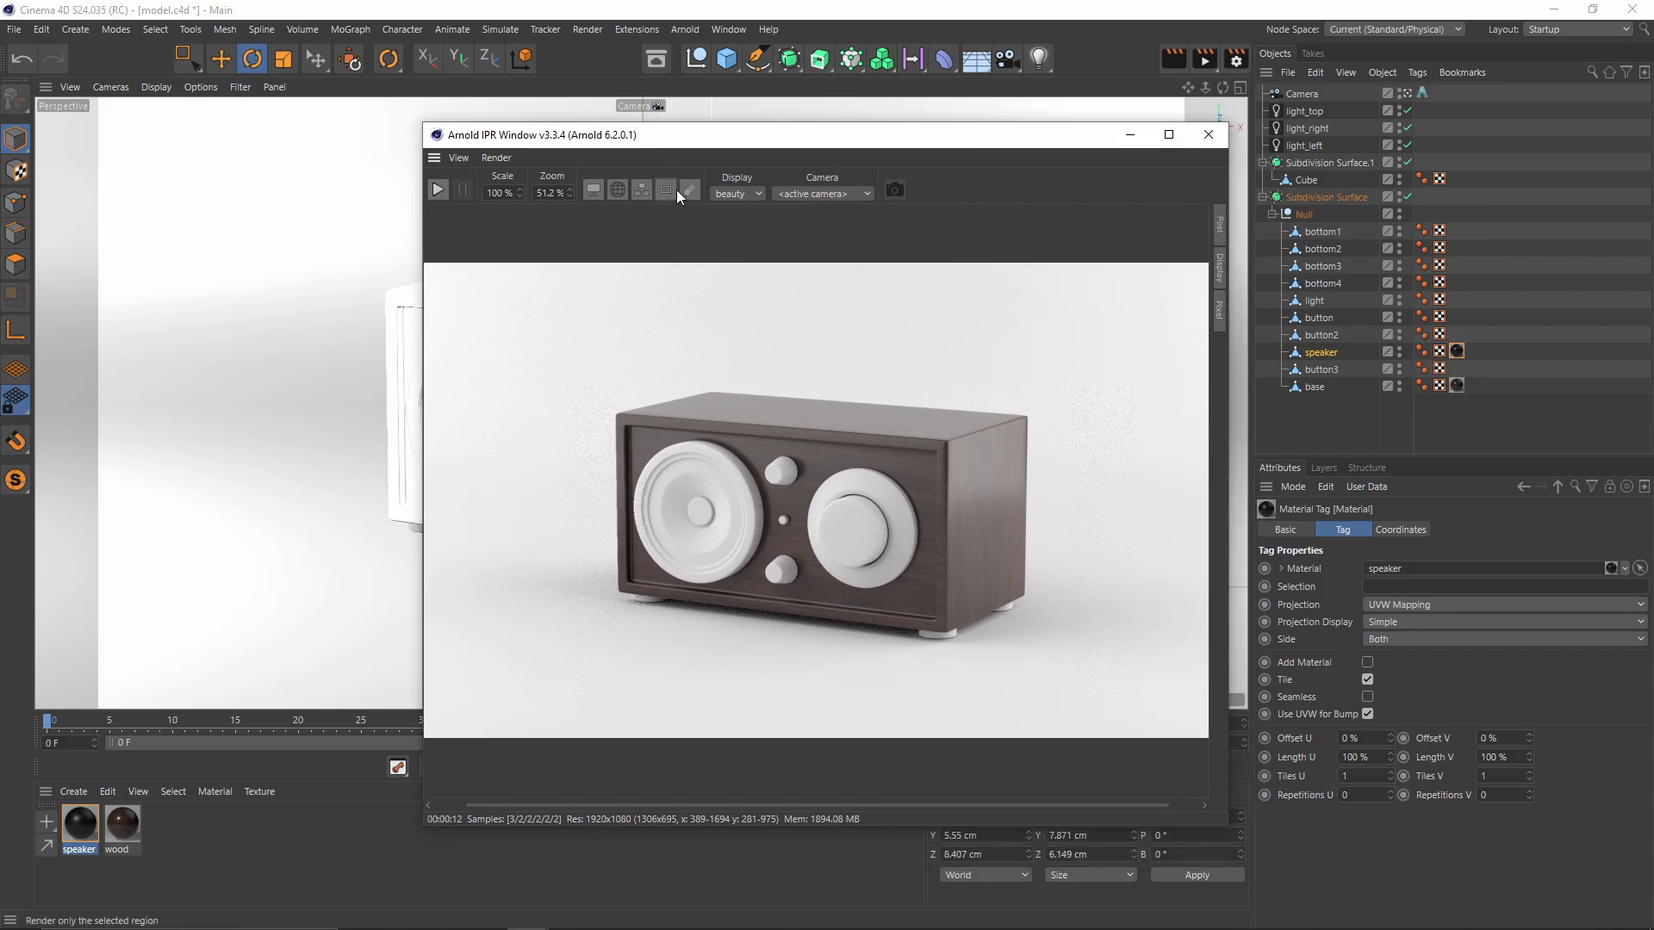
left_click(666, 189)
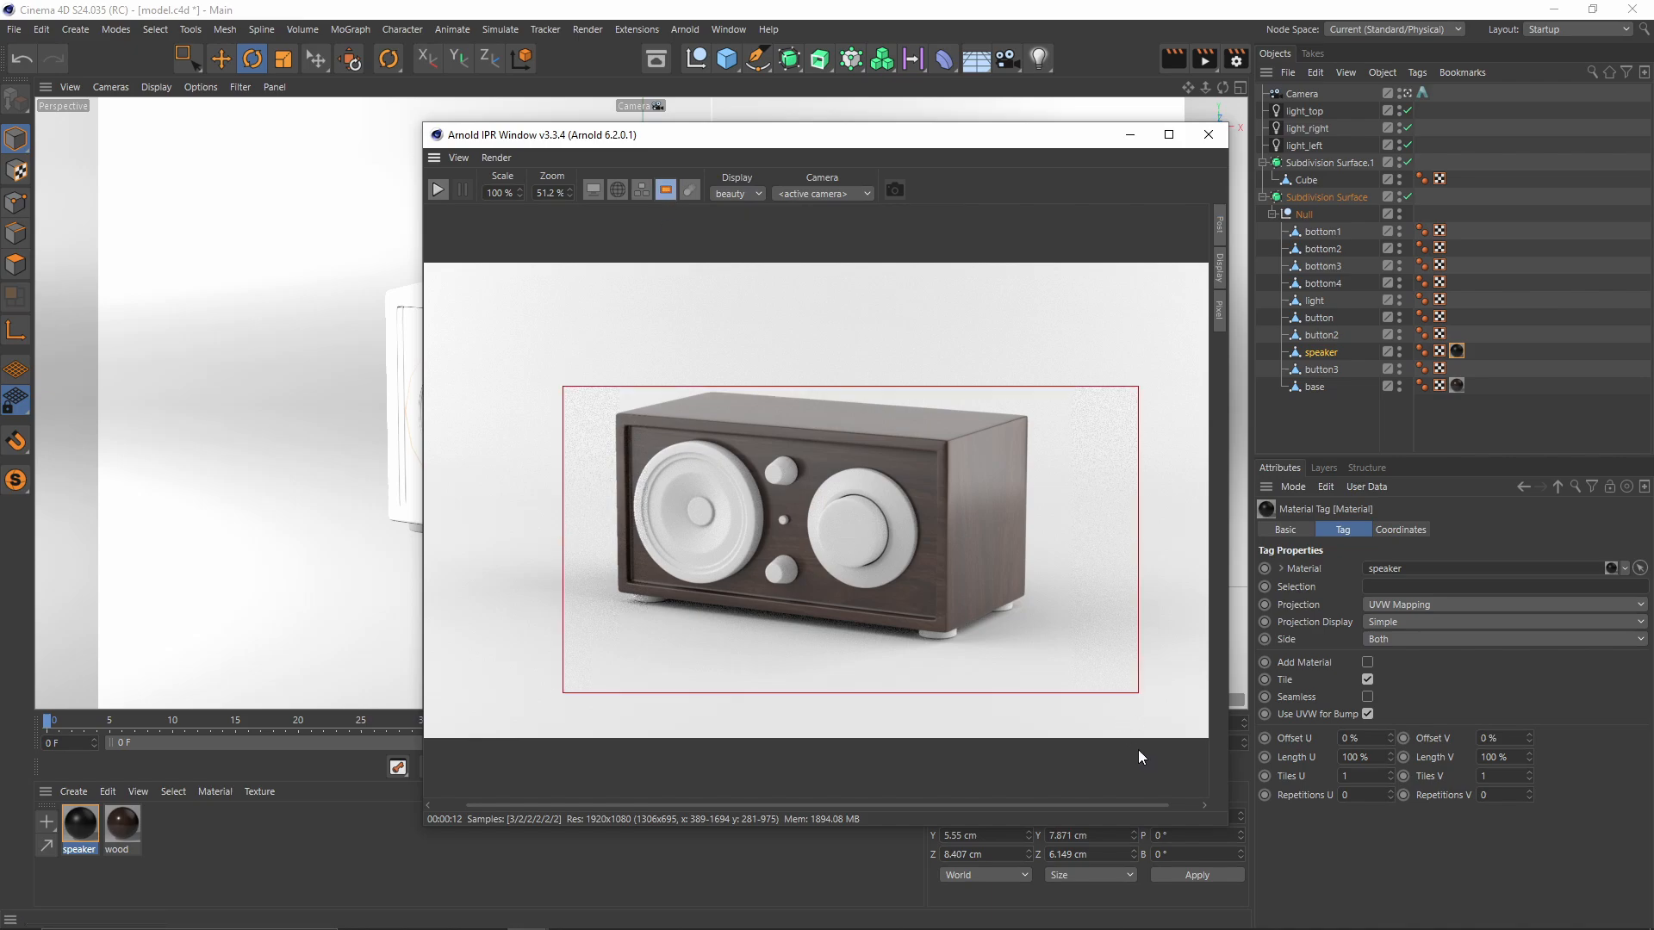
left_click_drag(1139, 693, 710, 551)
left_click_drag(639, 471, 707, 513)
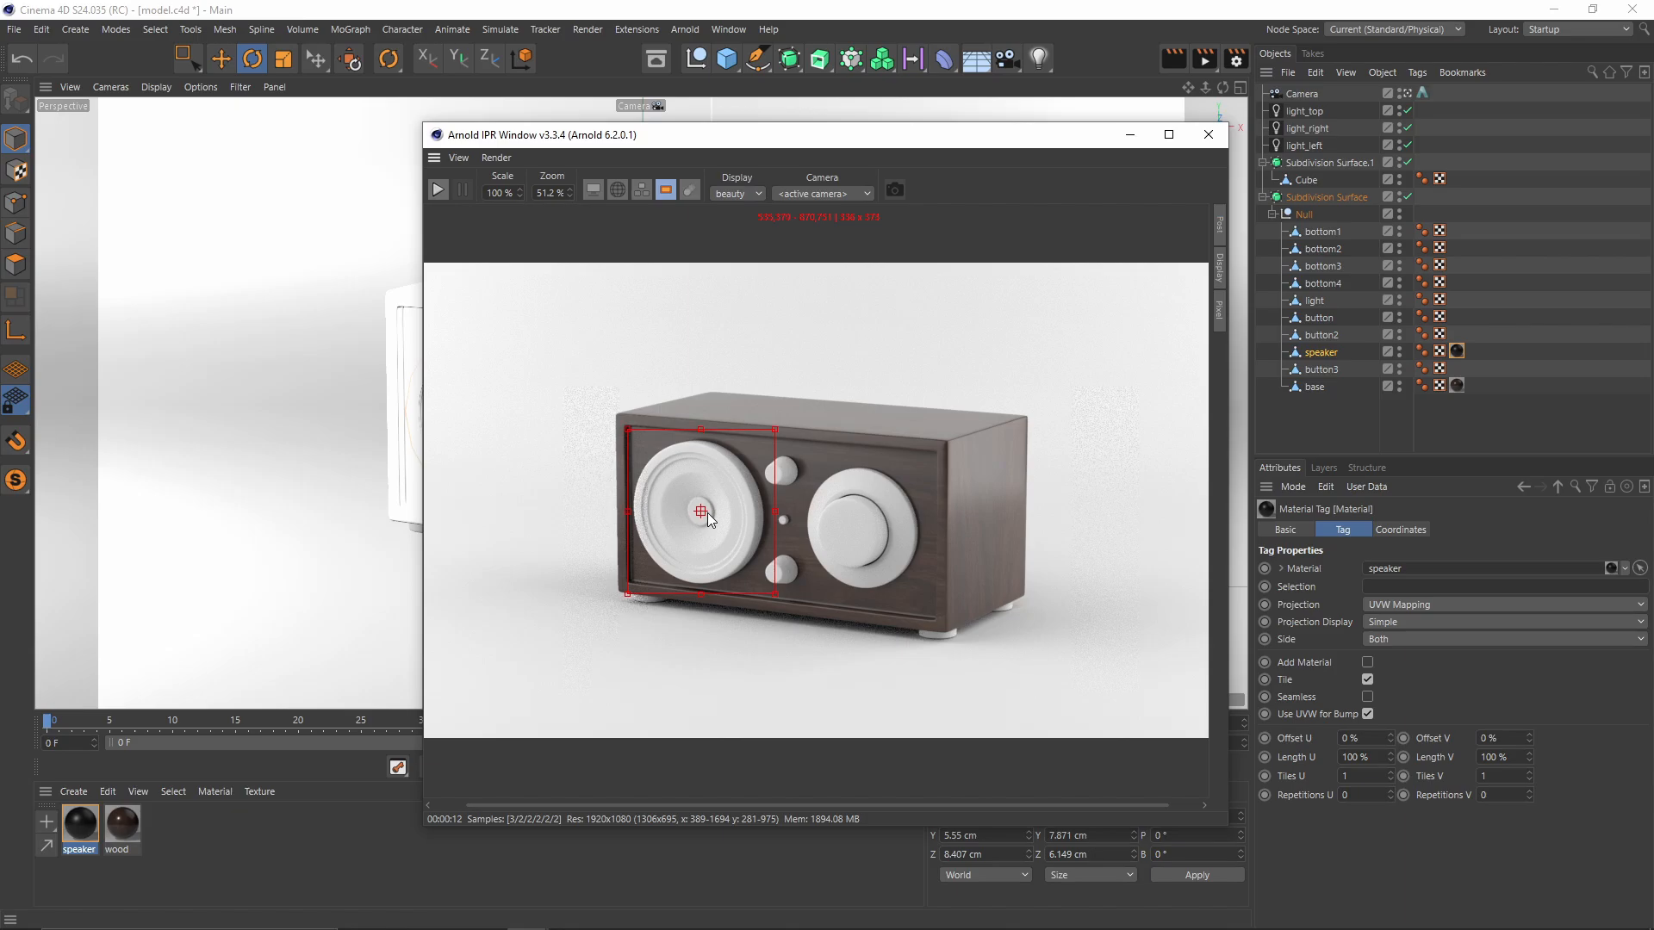
left_click(435, 191)
scroll(750, 527, "up", 5)
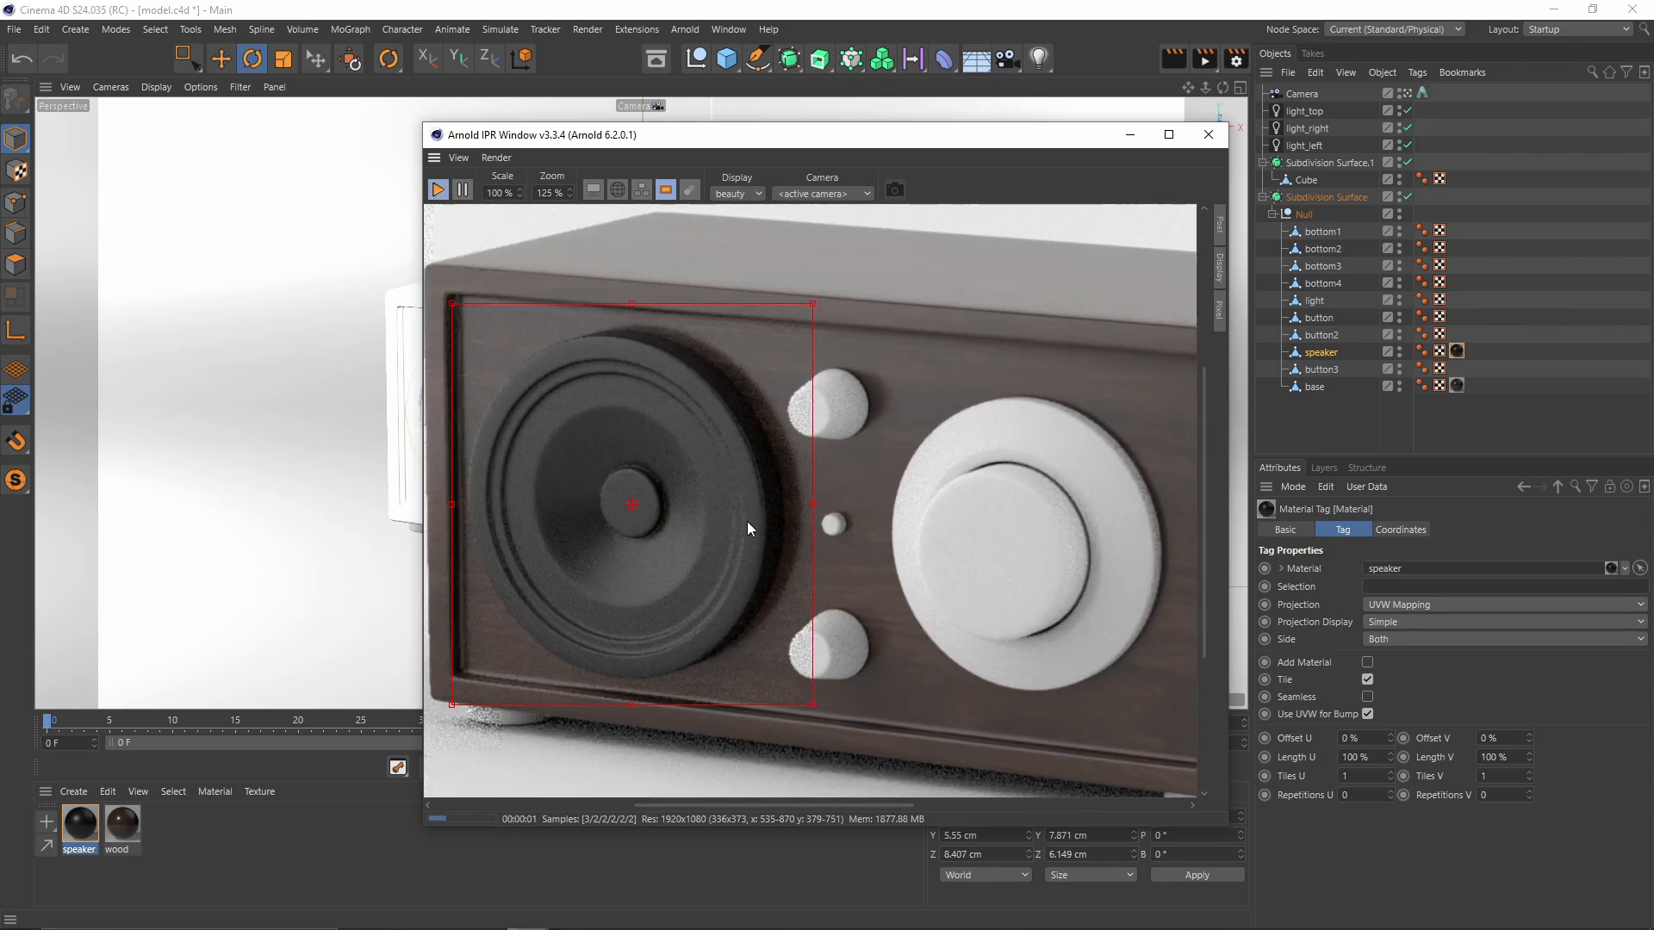
Step: Examine the black speaker material in the IPR up close, stop the render and minimize the IPR window
scroll(746, 520, "down", 2)
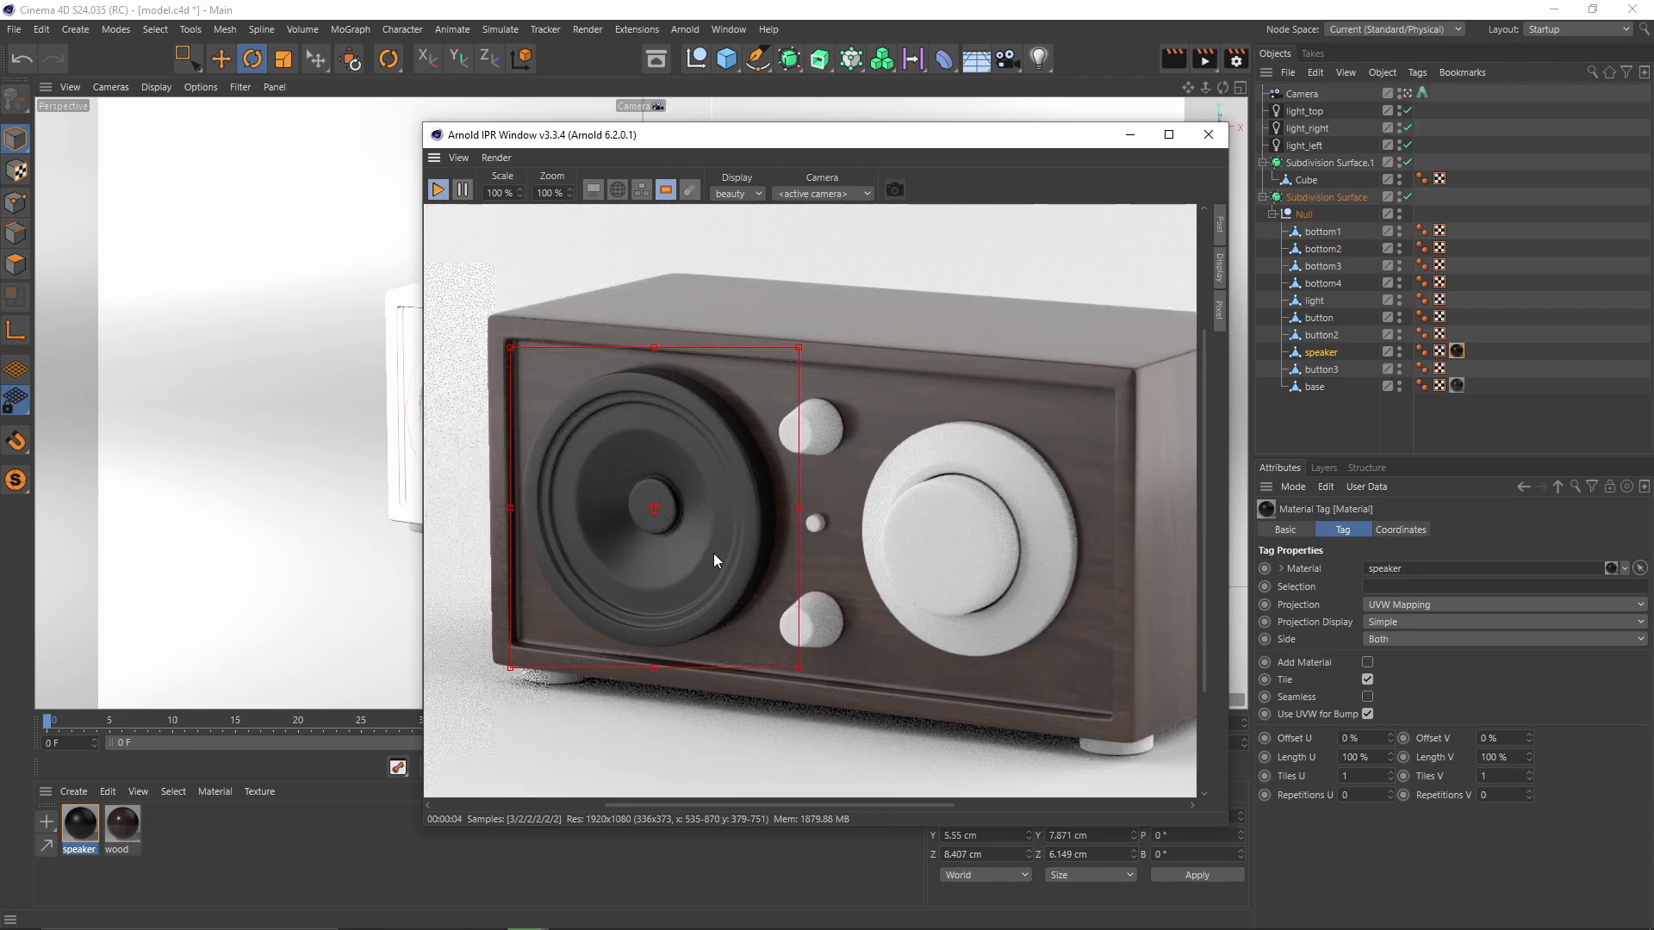
scroll(665, 484, "up", 1)
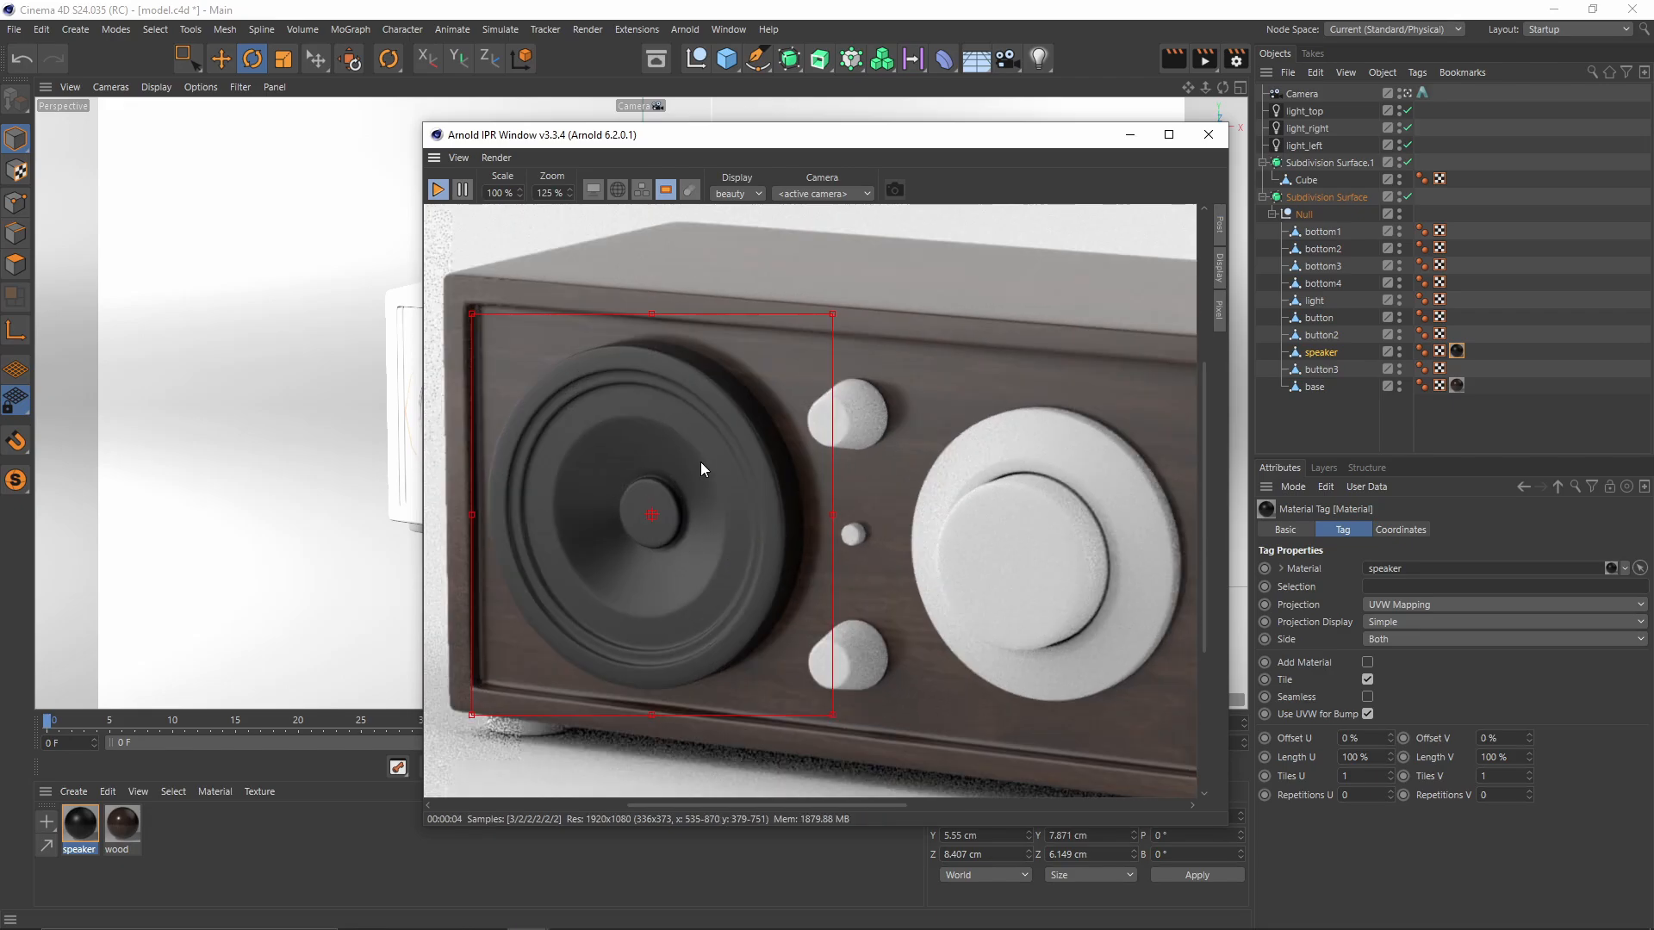
left_click_drag(626, 137, 793, 125)
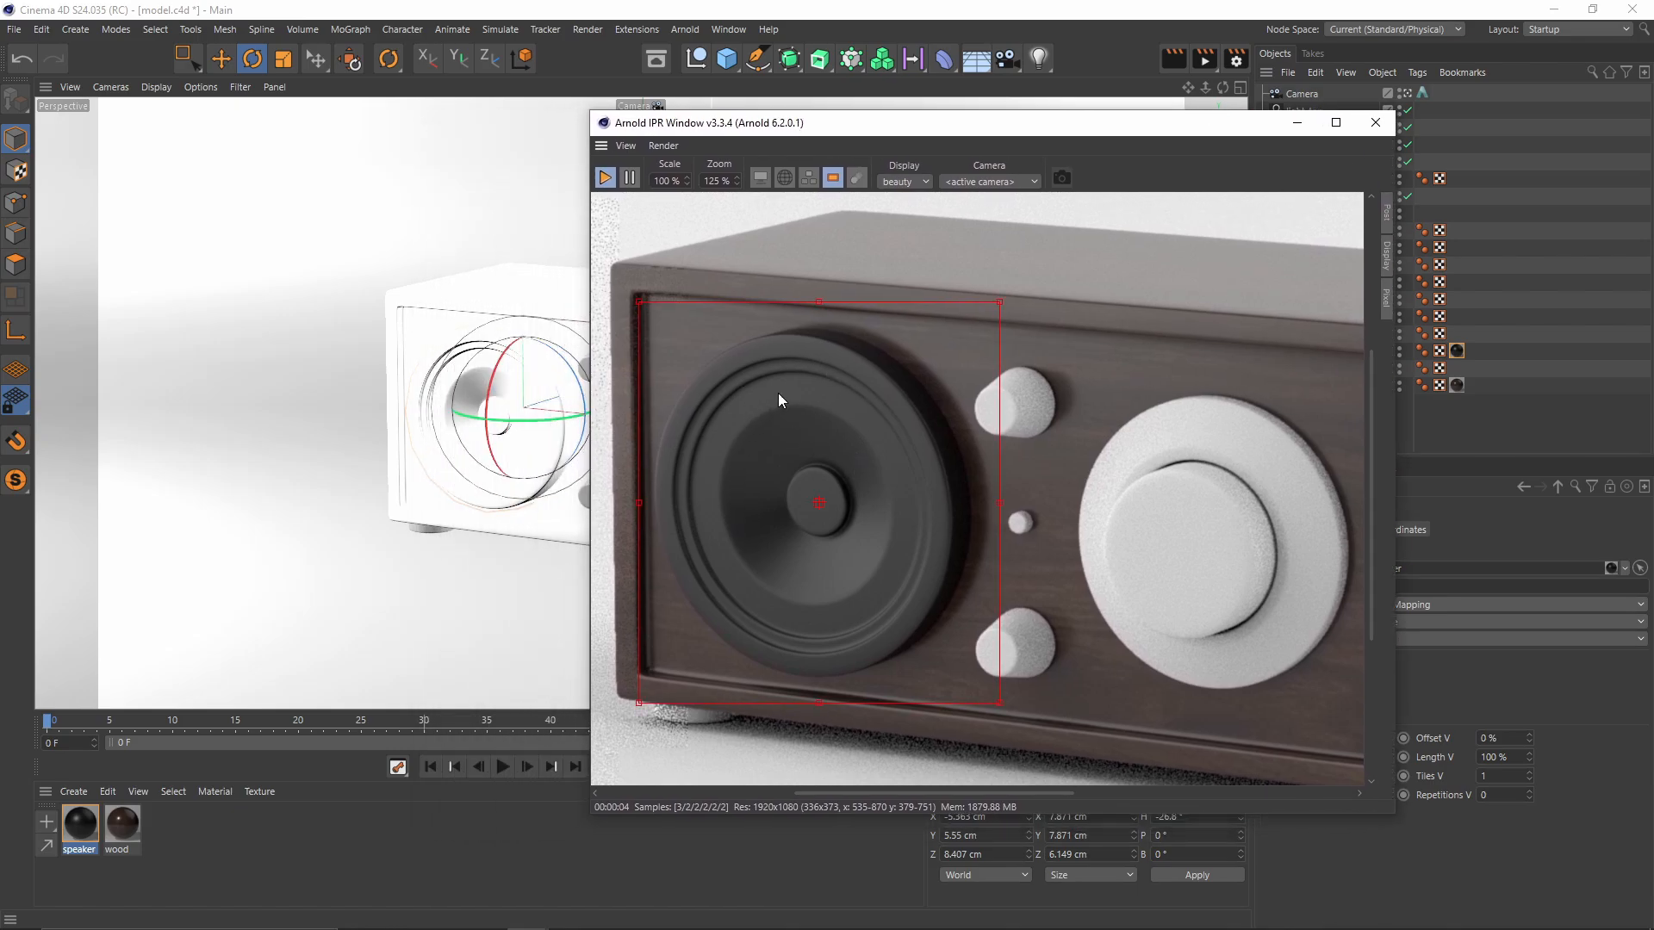
left_click(604, 183)
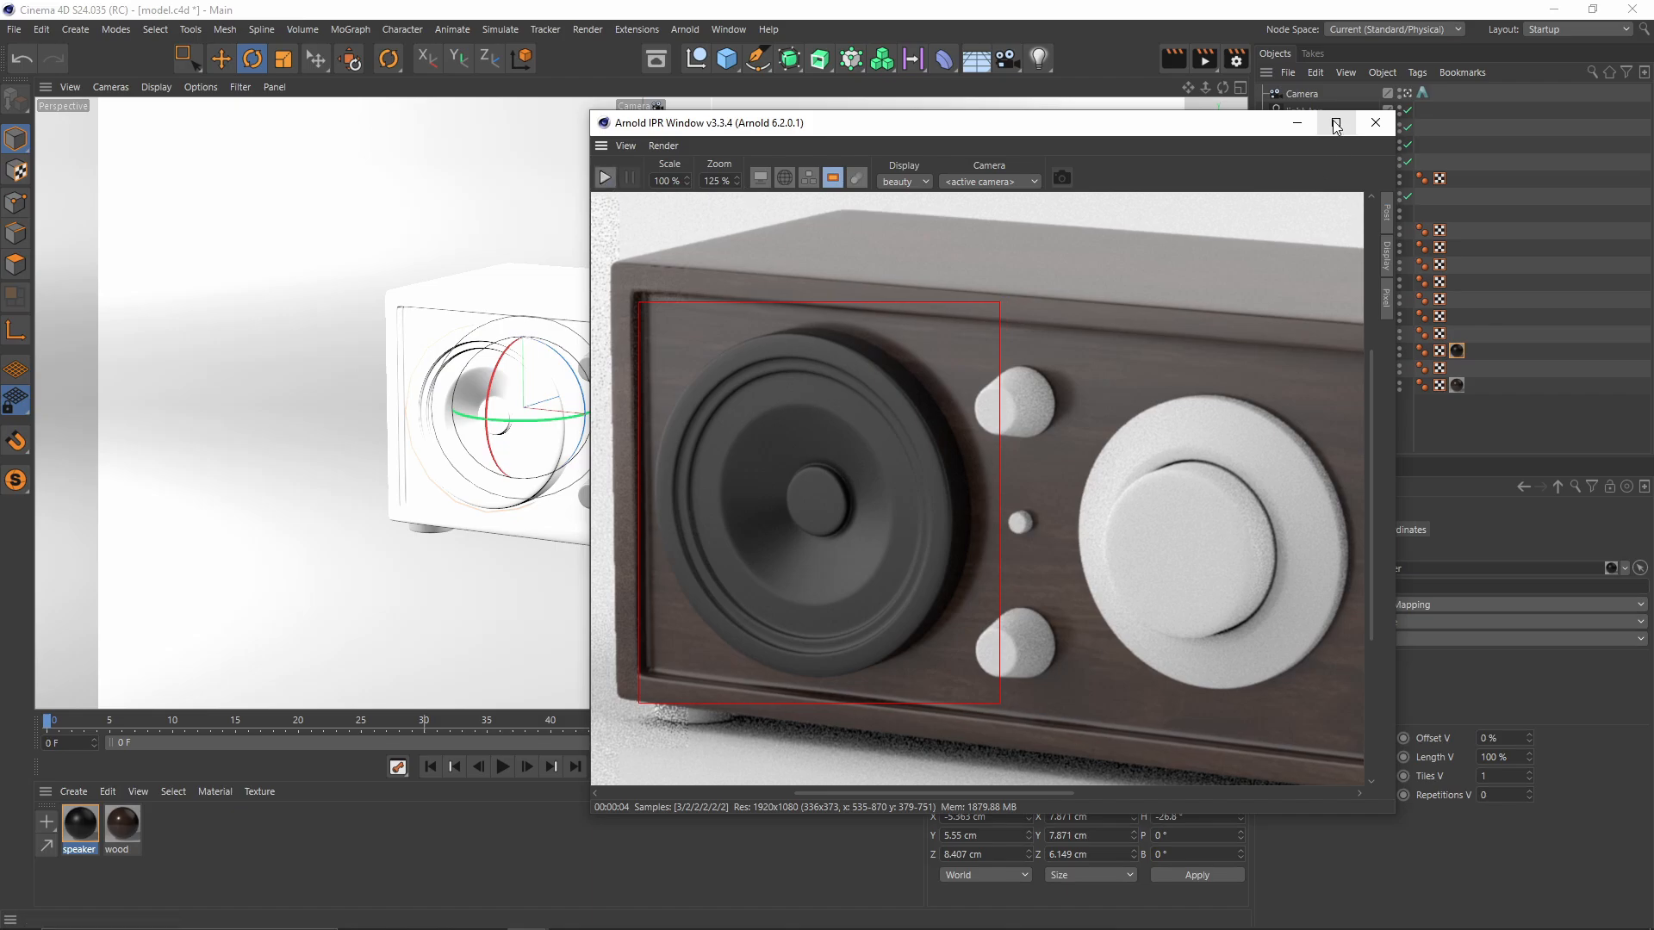
left_click(1298, 125)
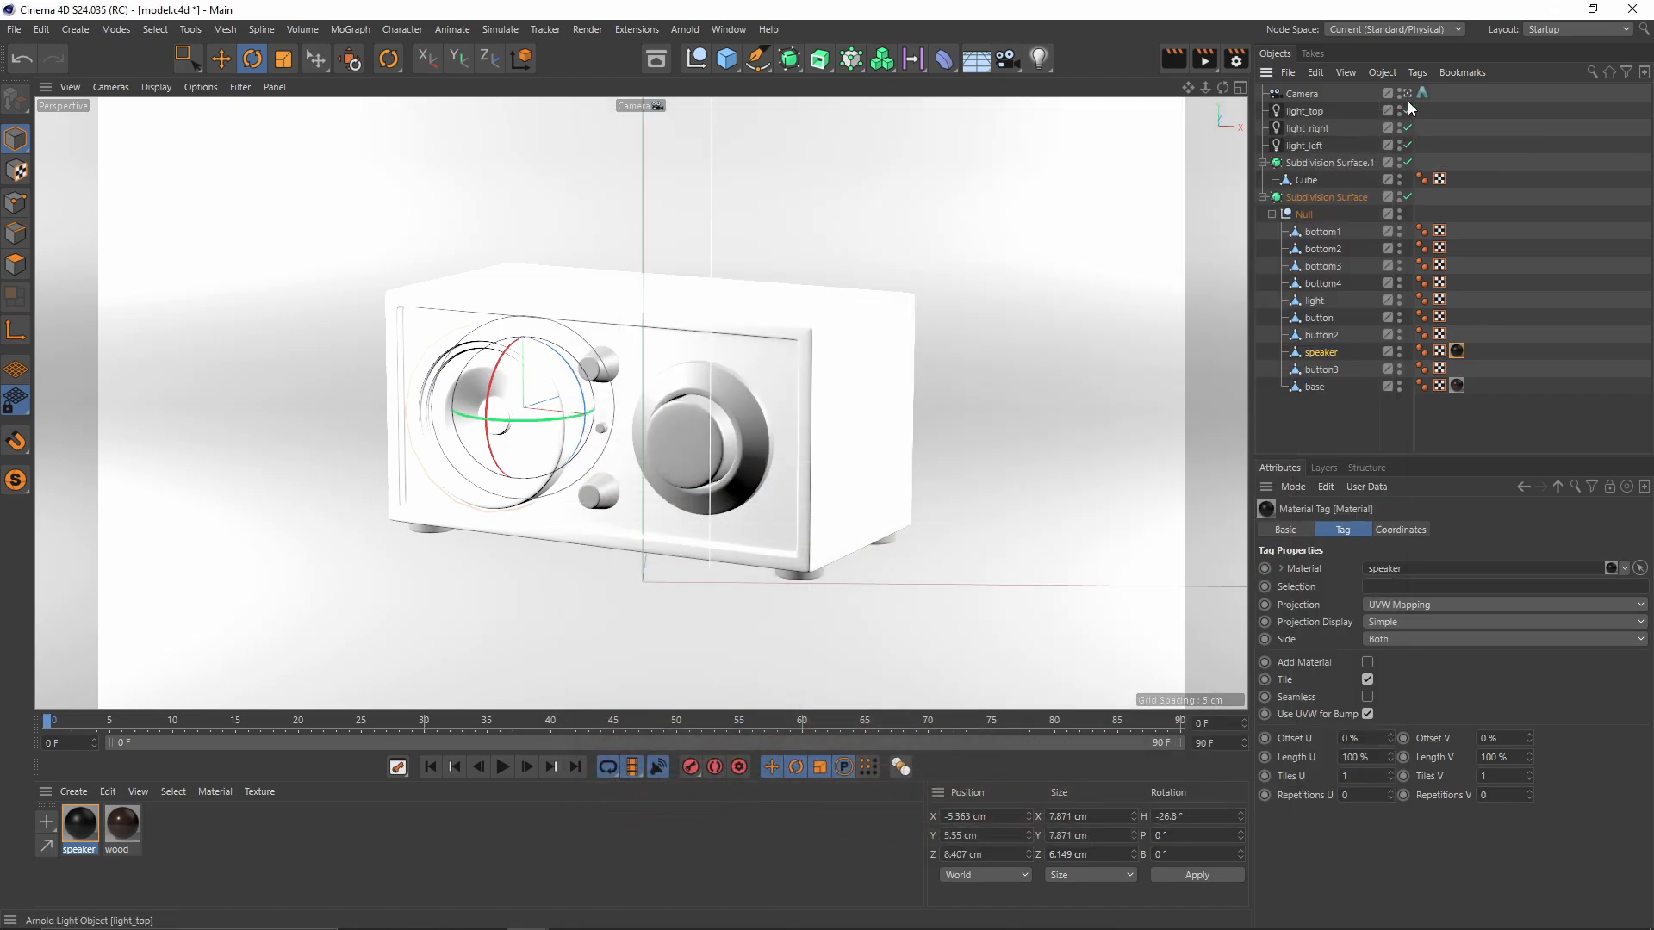
Step: Deselect everything, switch from the scene camera to the default camera and frame the radio's front
left_click(1478, 109)
left_click(1406, 93)
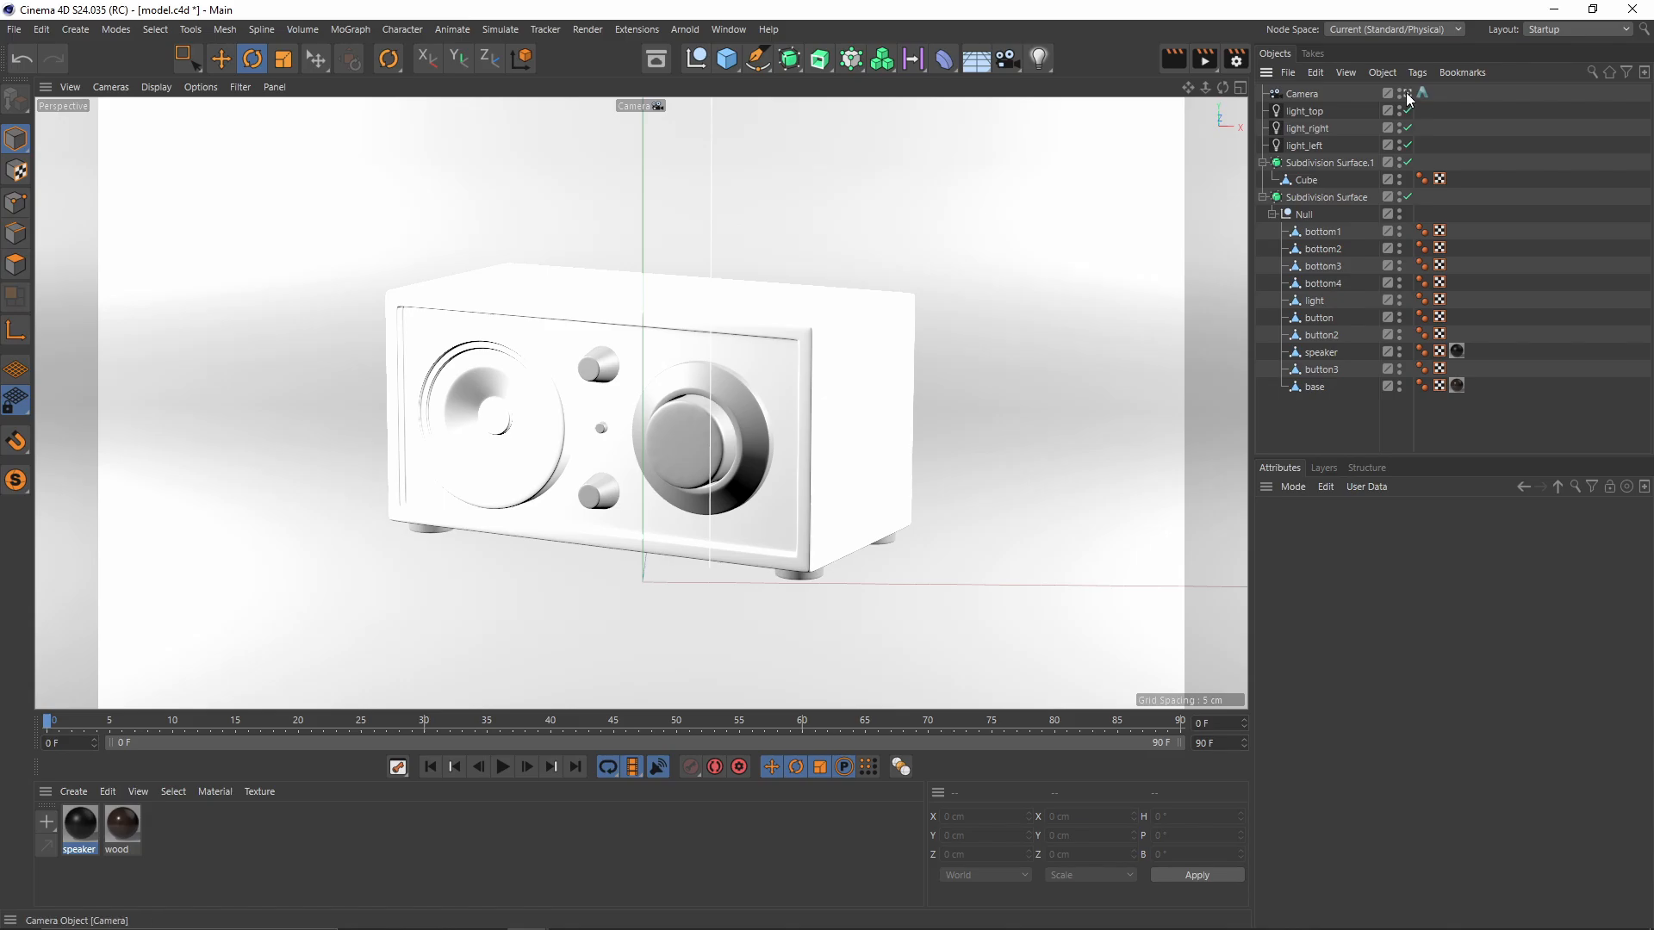
right_click_drag(639, 510, 816, 450, "alt")
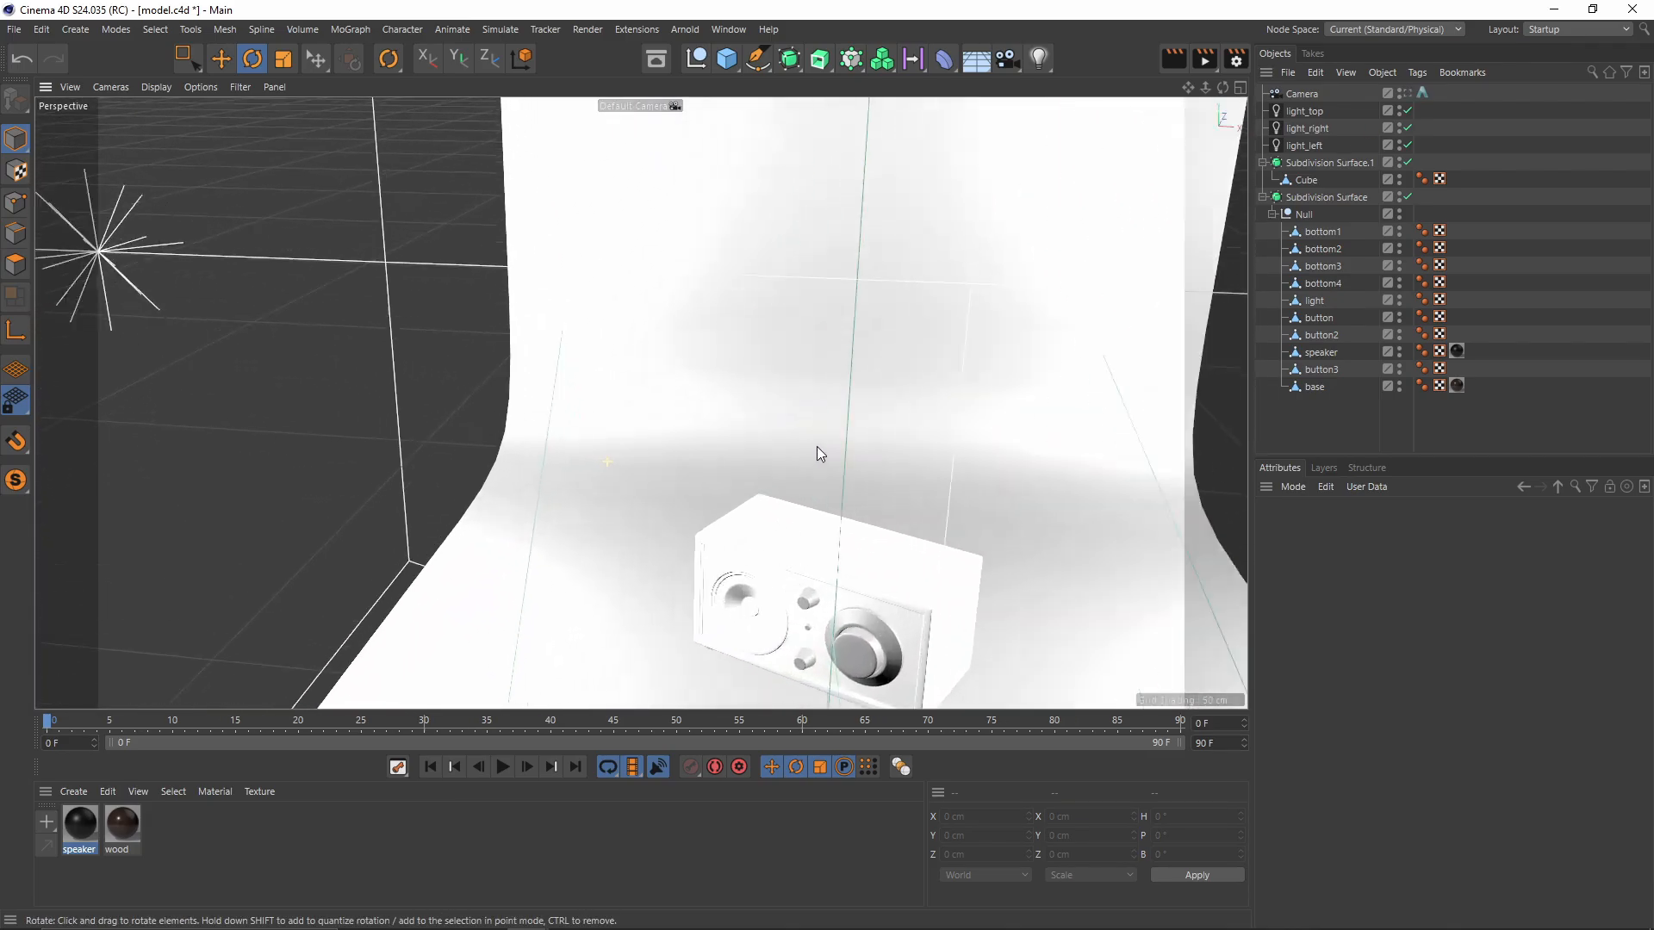
middle_click_drag(817, 450, 720, 302, "alt")
left_click_drag(610, 340, 633, 339, "alt")
right_click_drag(633, 342, 535, 266, "alt")
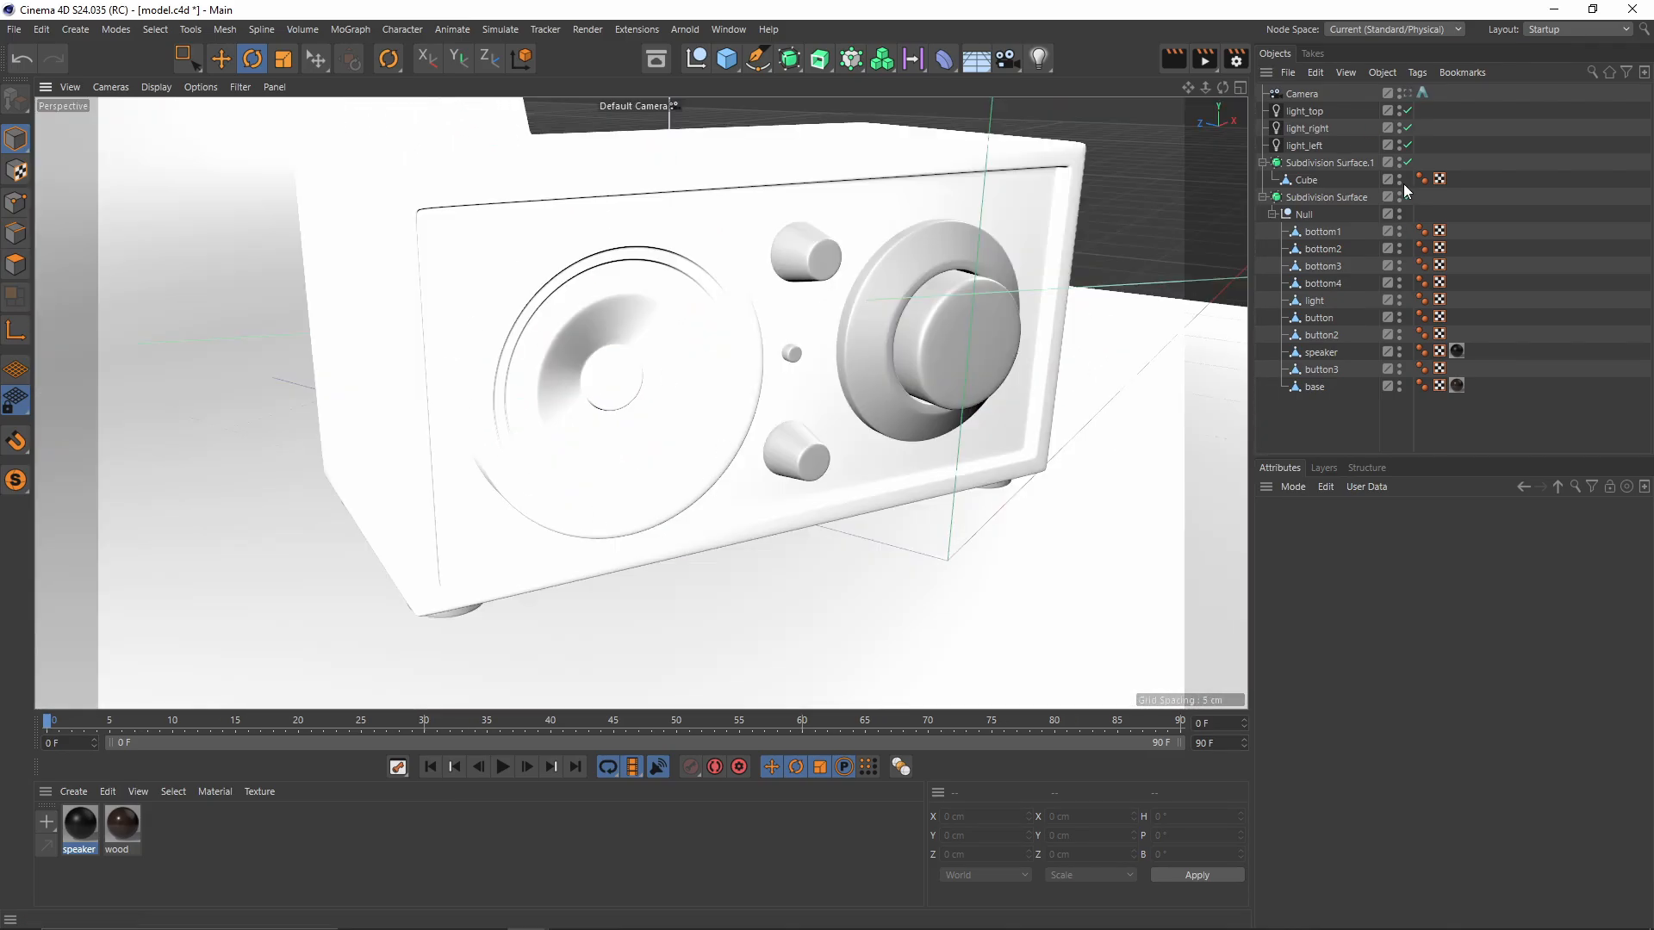
double_click(1400, 109, "alt")
left_click(1400, 125, "alt")
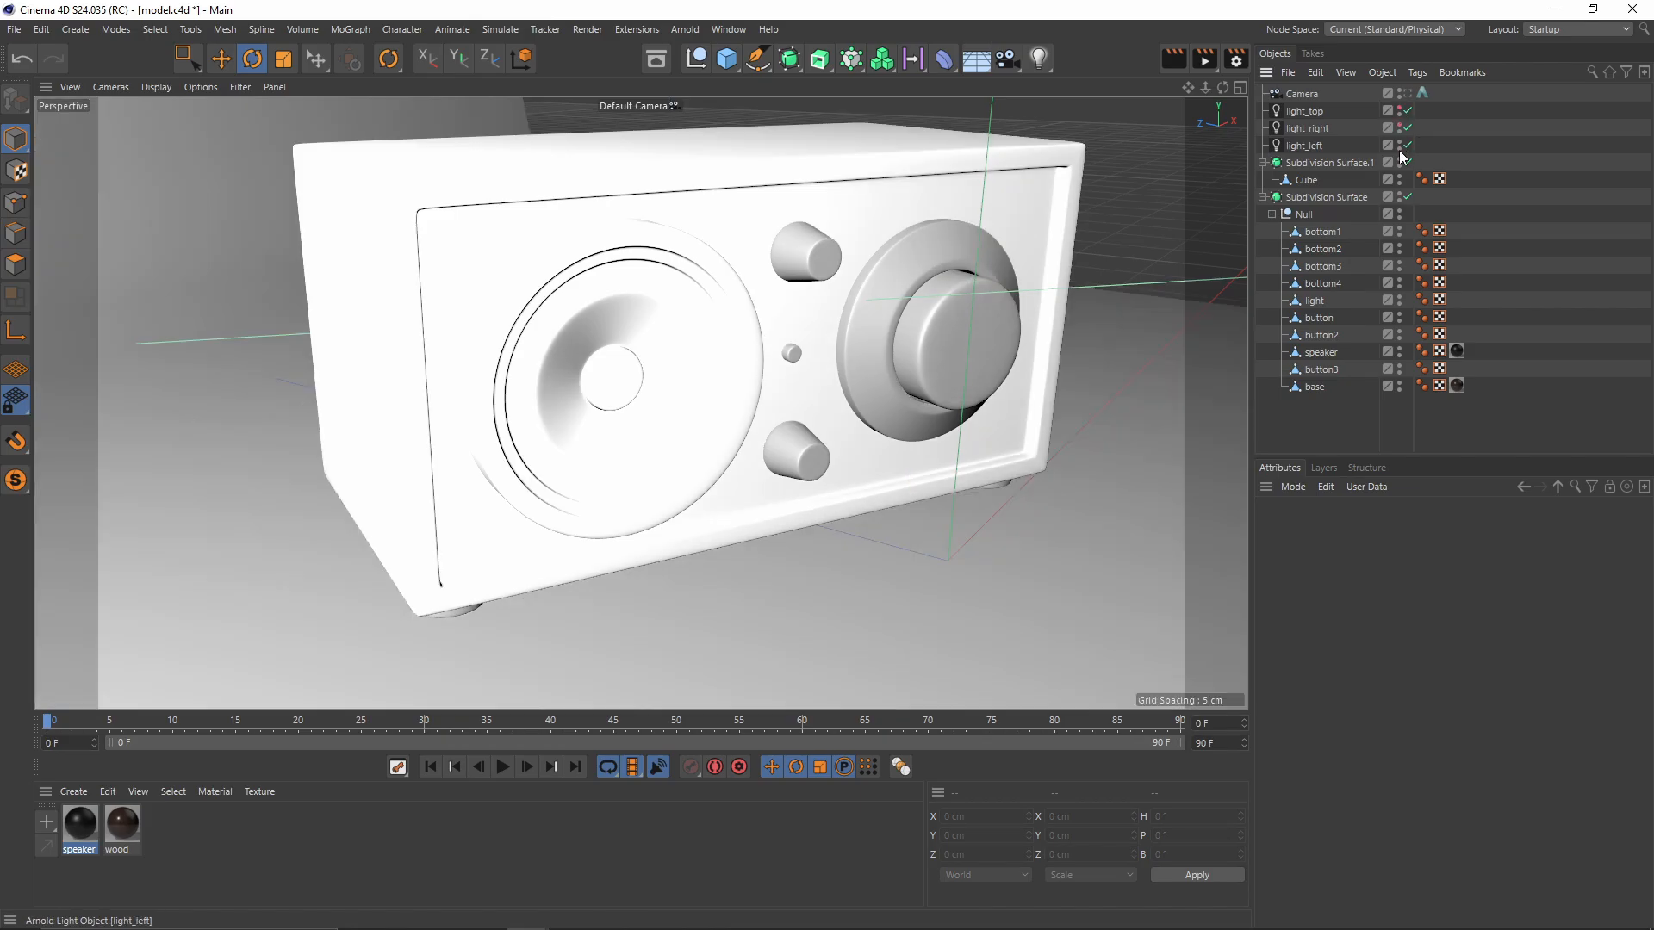
double_click(1400, 146, "alt")
left_click(1399, 126, "alt")
left_click(1399, 110, "alt")
left_click(1400, 146, "alt")
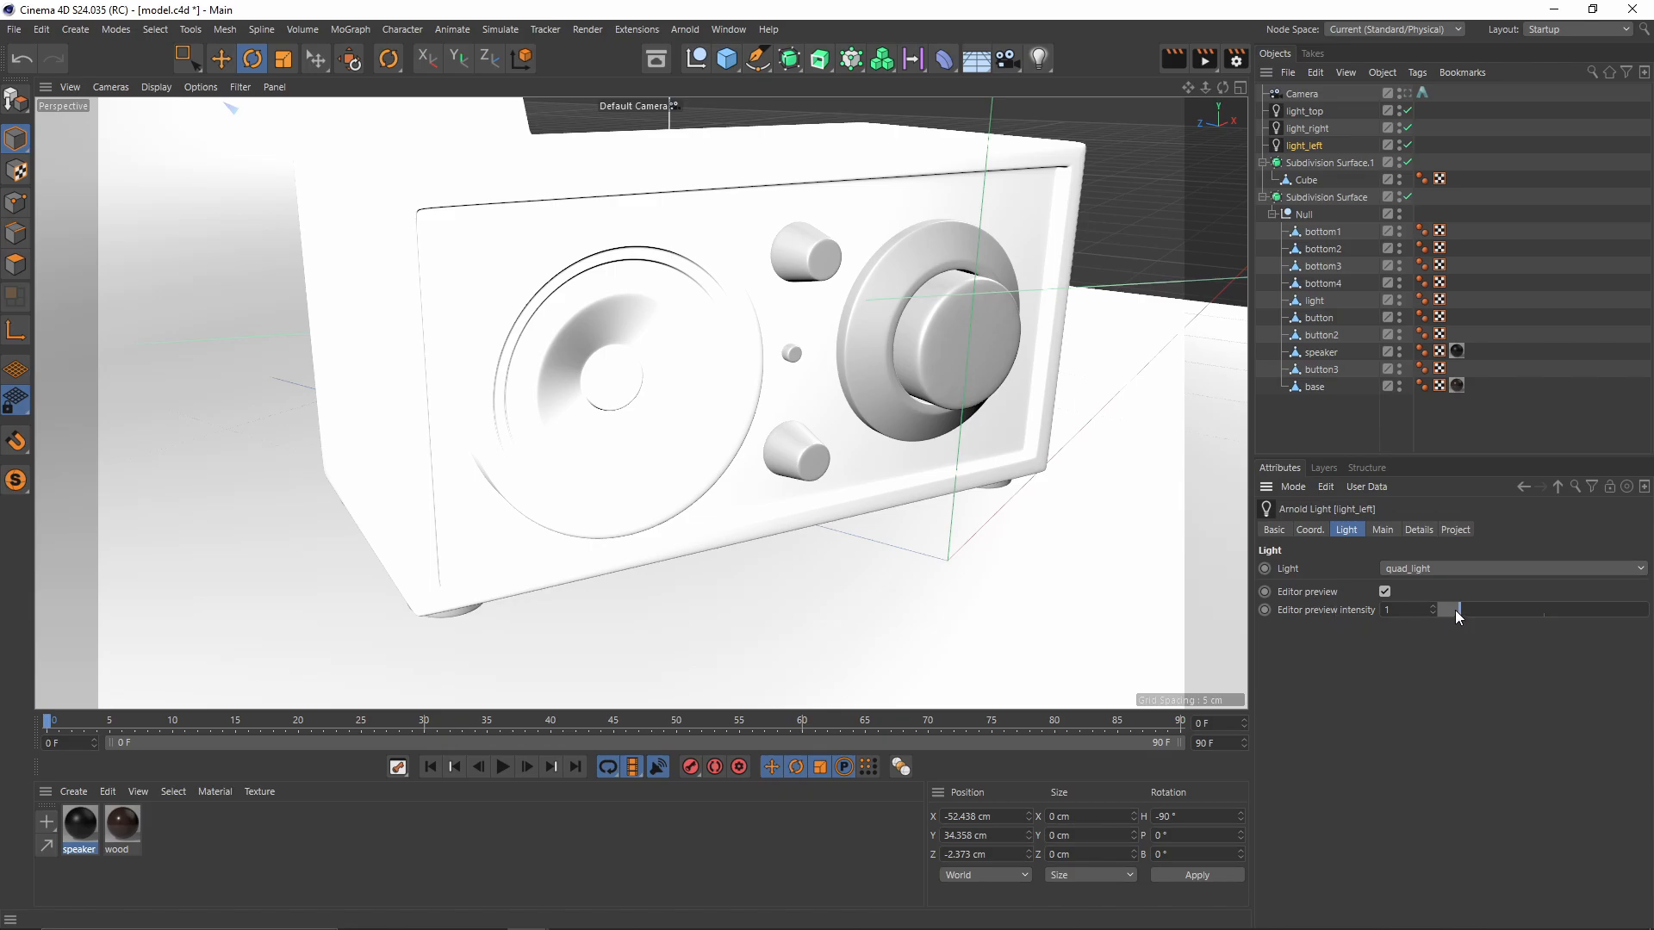
Step: Lower the editor preview intensity of light_left, light_right and light_top to about 0.3
left_click_drag(1455, 610, 1444, 607)
left_click(1413, 610)
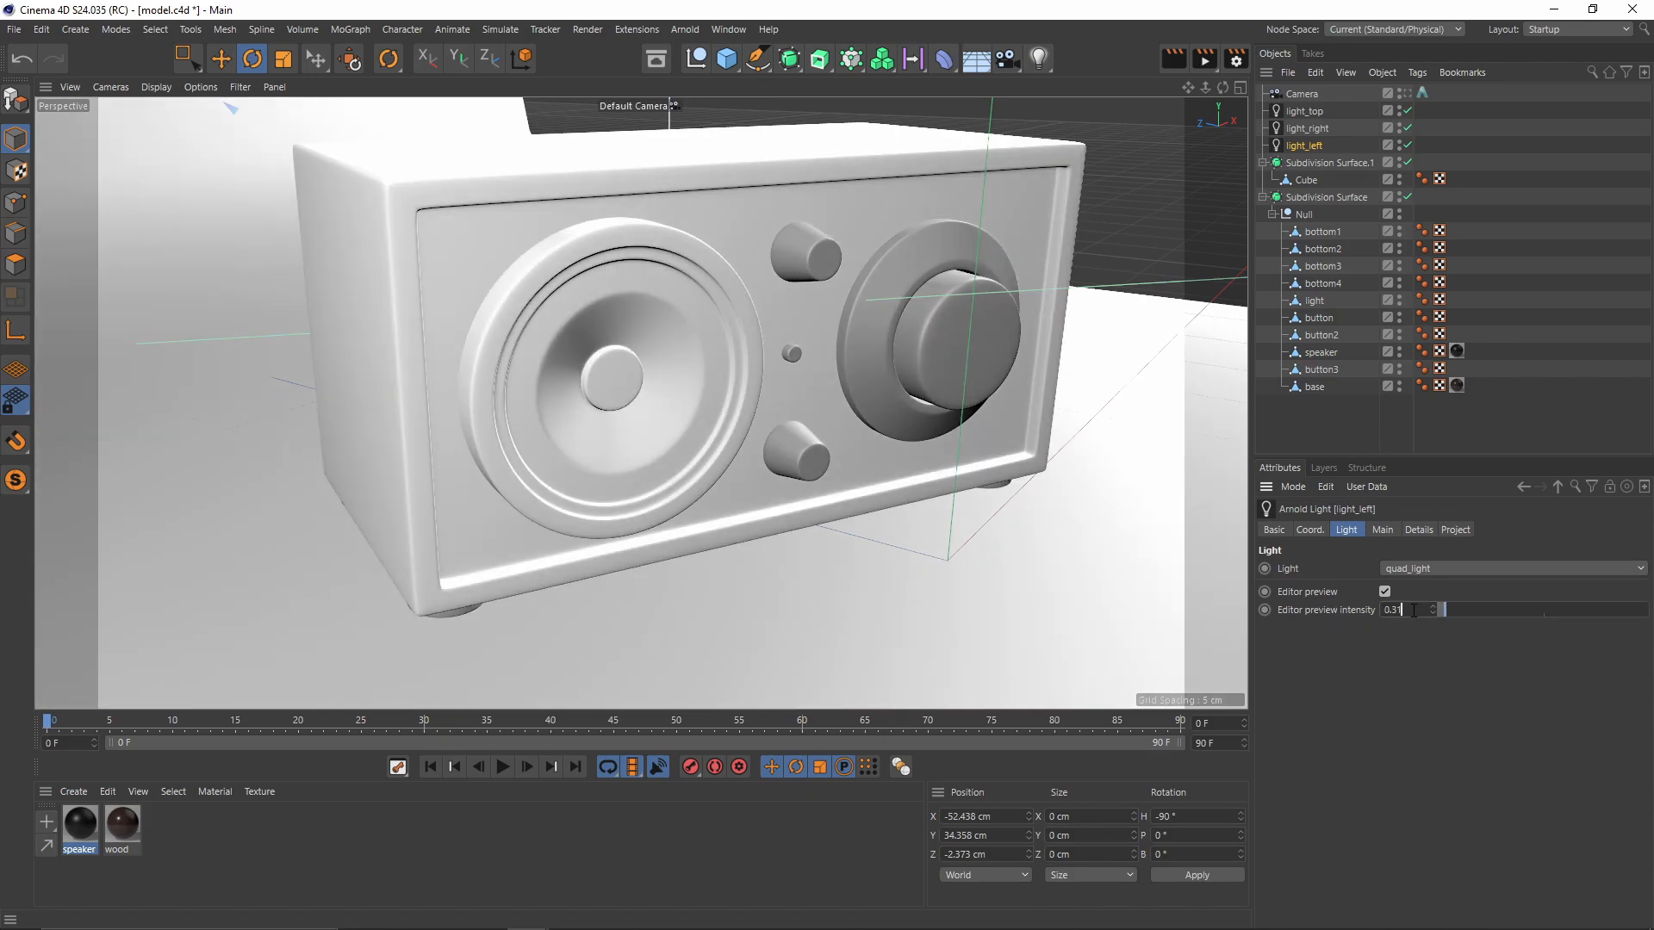
left_click(1309, 130)
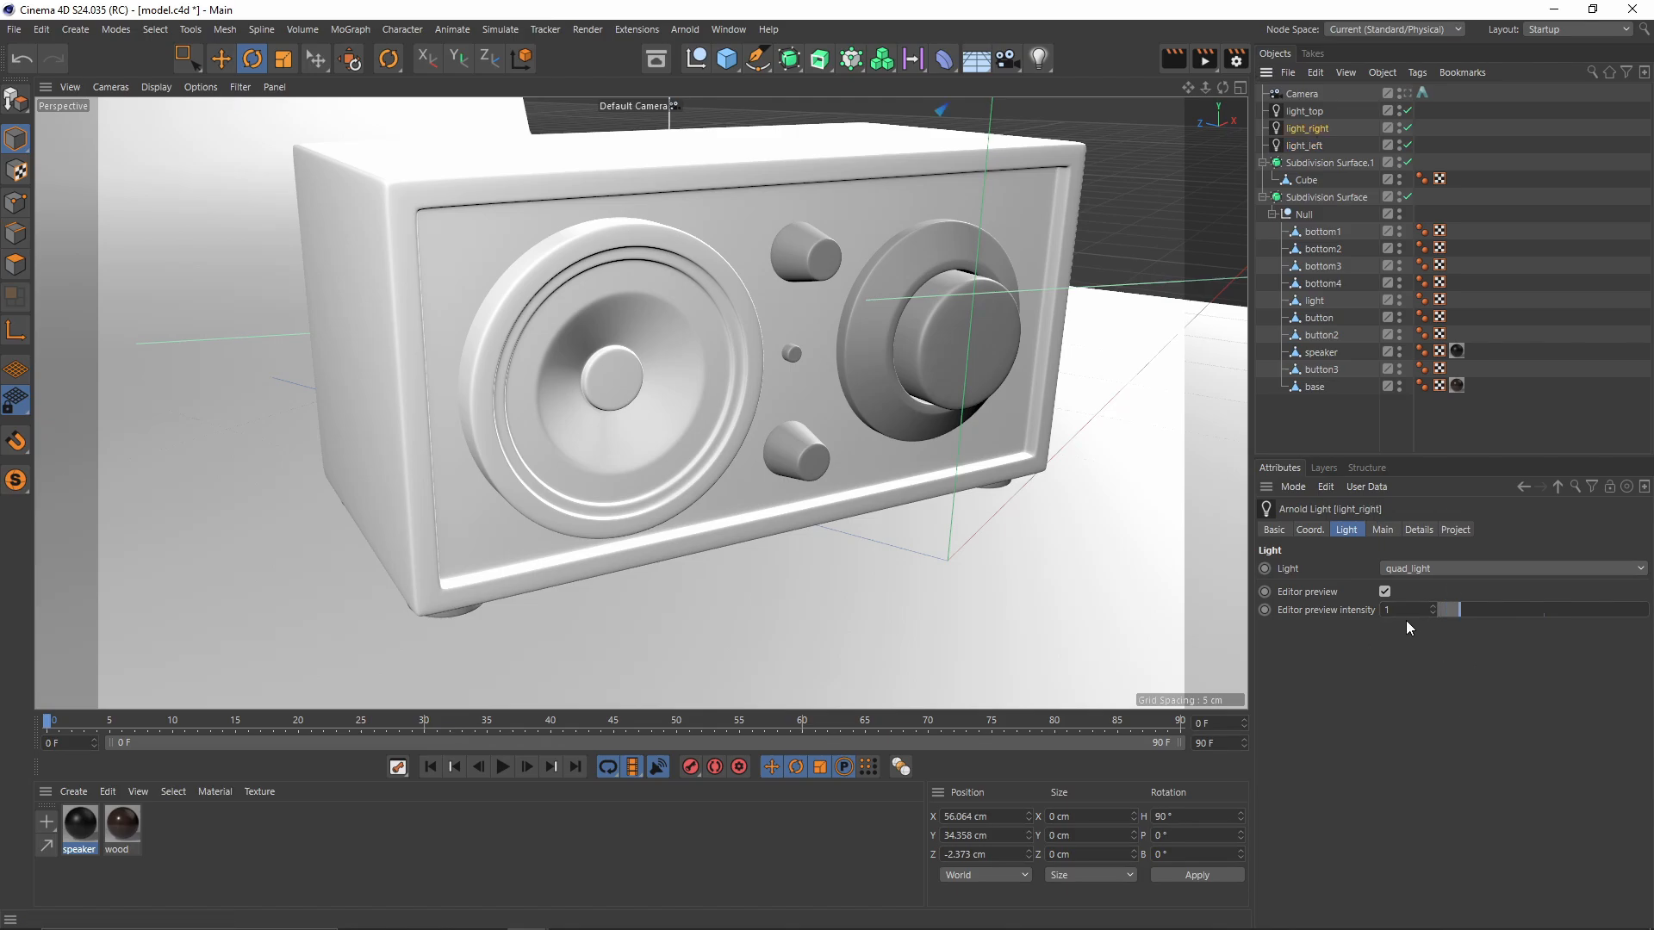
left_click(1305, 111)
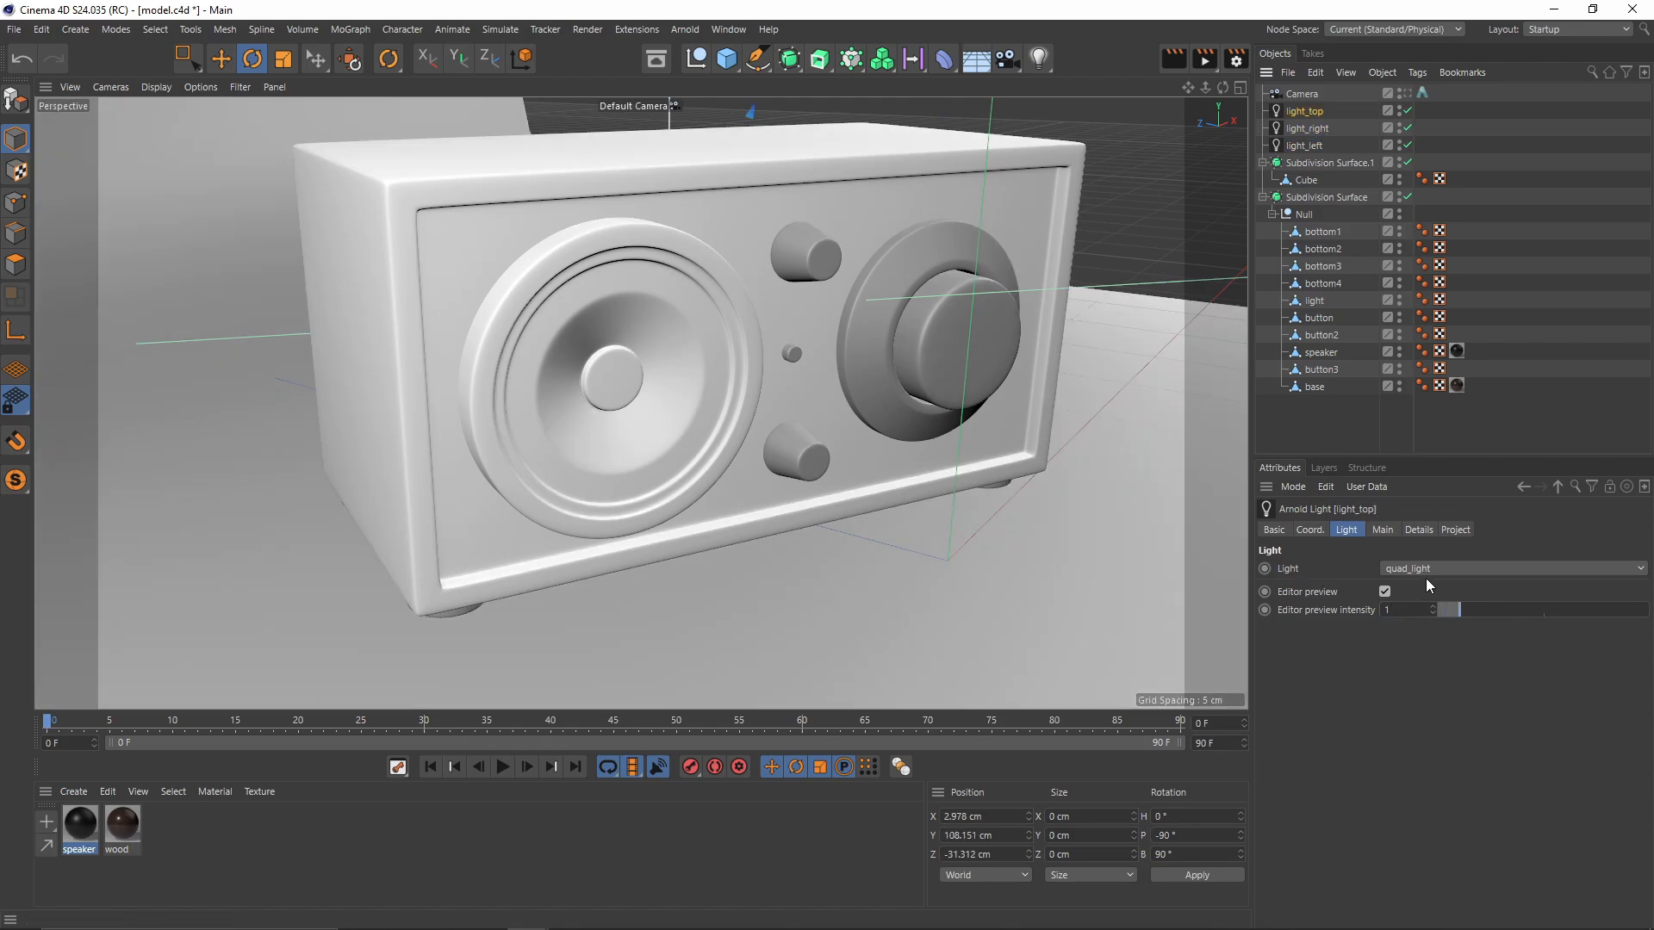
type("0.3")
key("Return")
Step: Disable the Subdivision Surface above the radio parts and select the speaker object for editing in polygon mode
left_click_drag(798, 267, 733, 310, "alt")
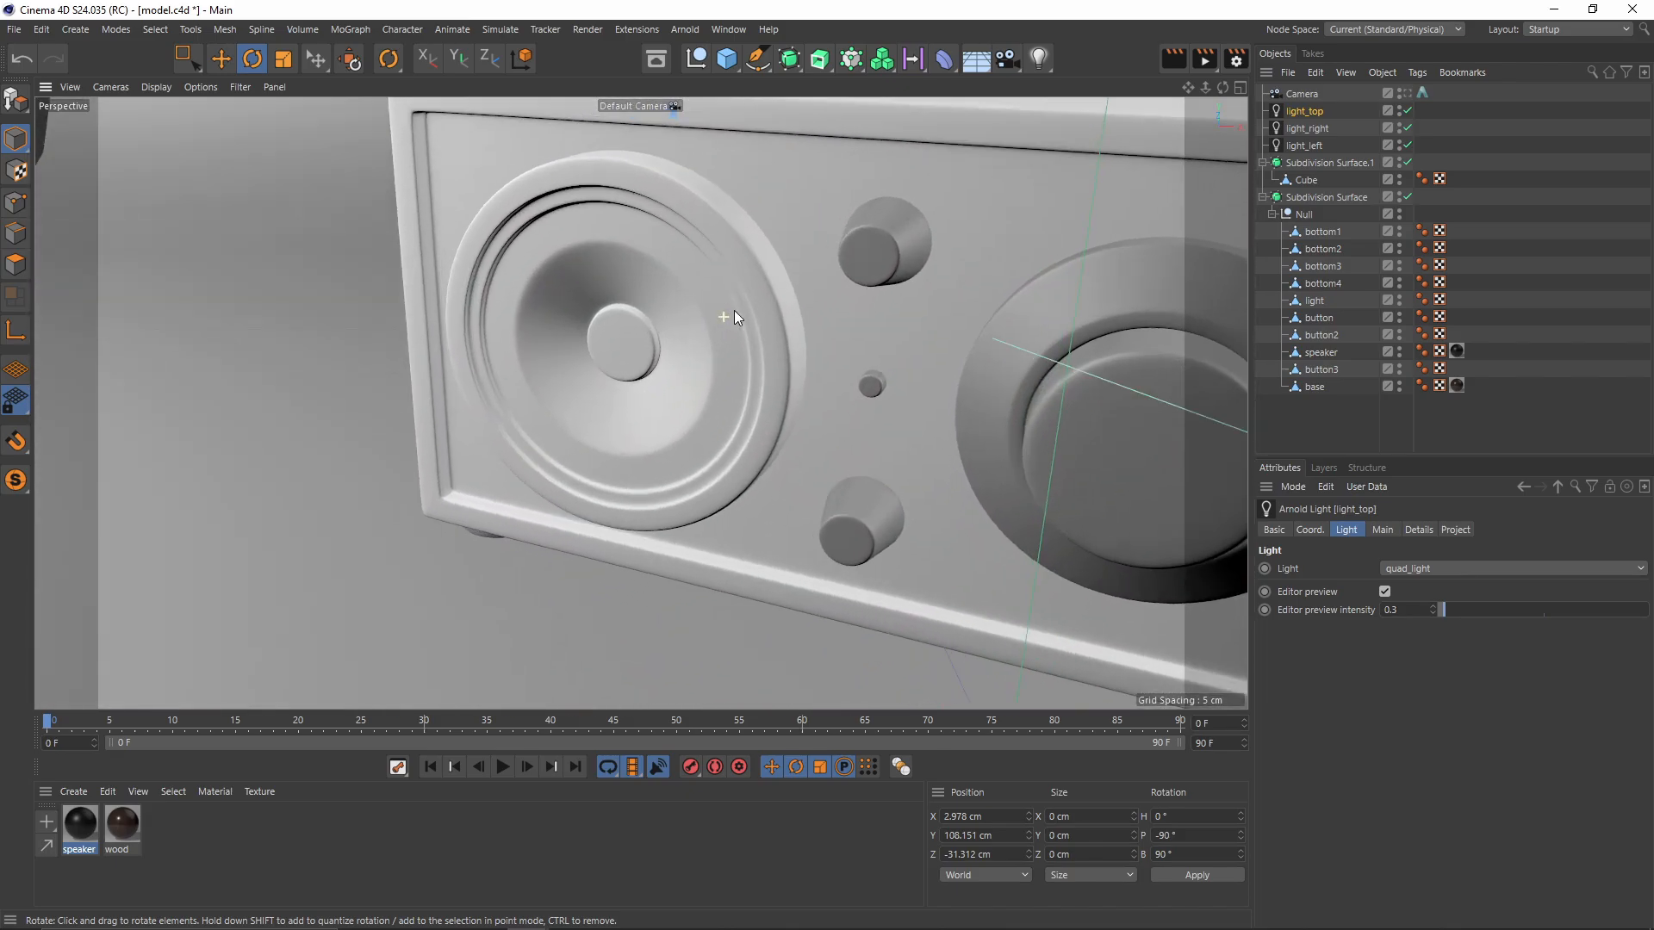
left_click(1407, 196)
left_click(1319, 353)
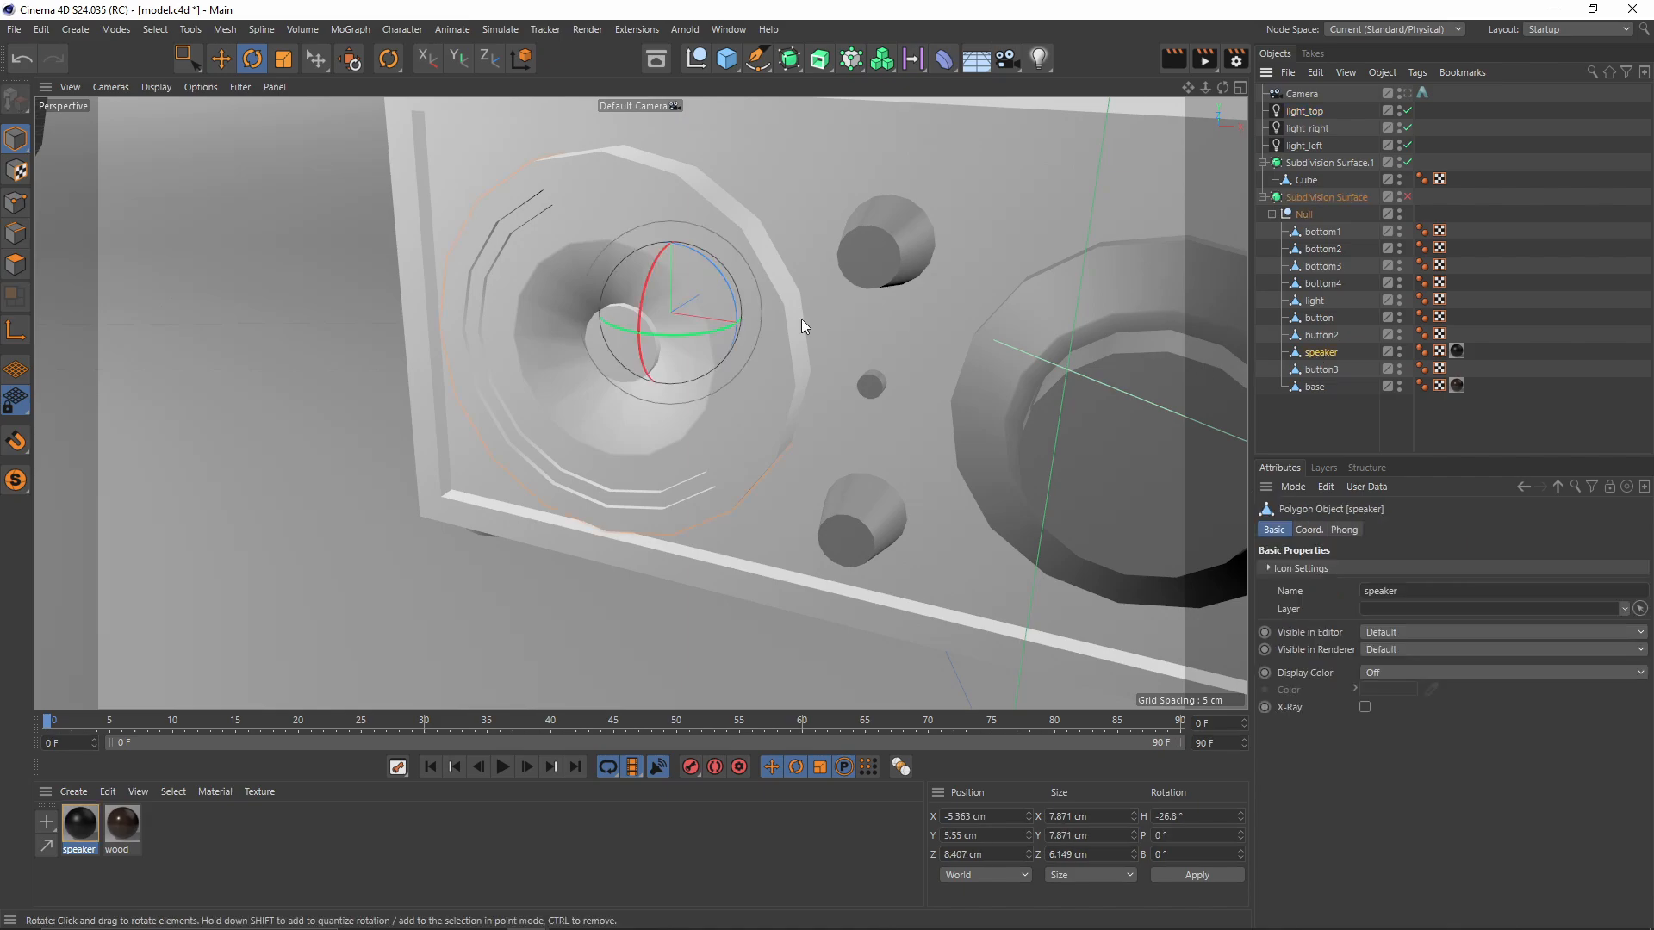
left_click(24, 263)
left_click_drag(579, 303, 670, 280, "alt")
Step: Use Loop Selection to select the speaker's polygon rings from the inner wall of the groove down the cone to the center cap
right_click(819, 174)
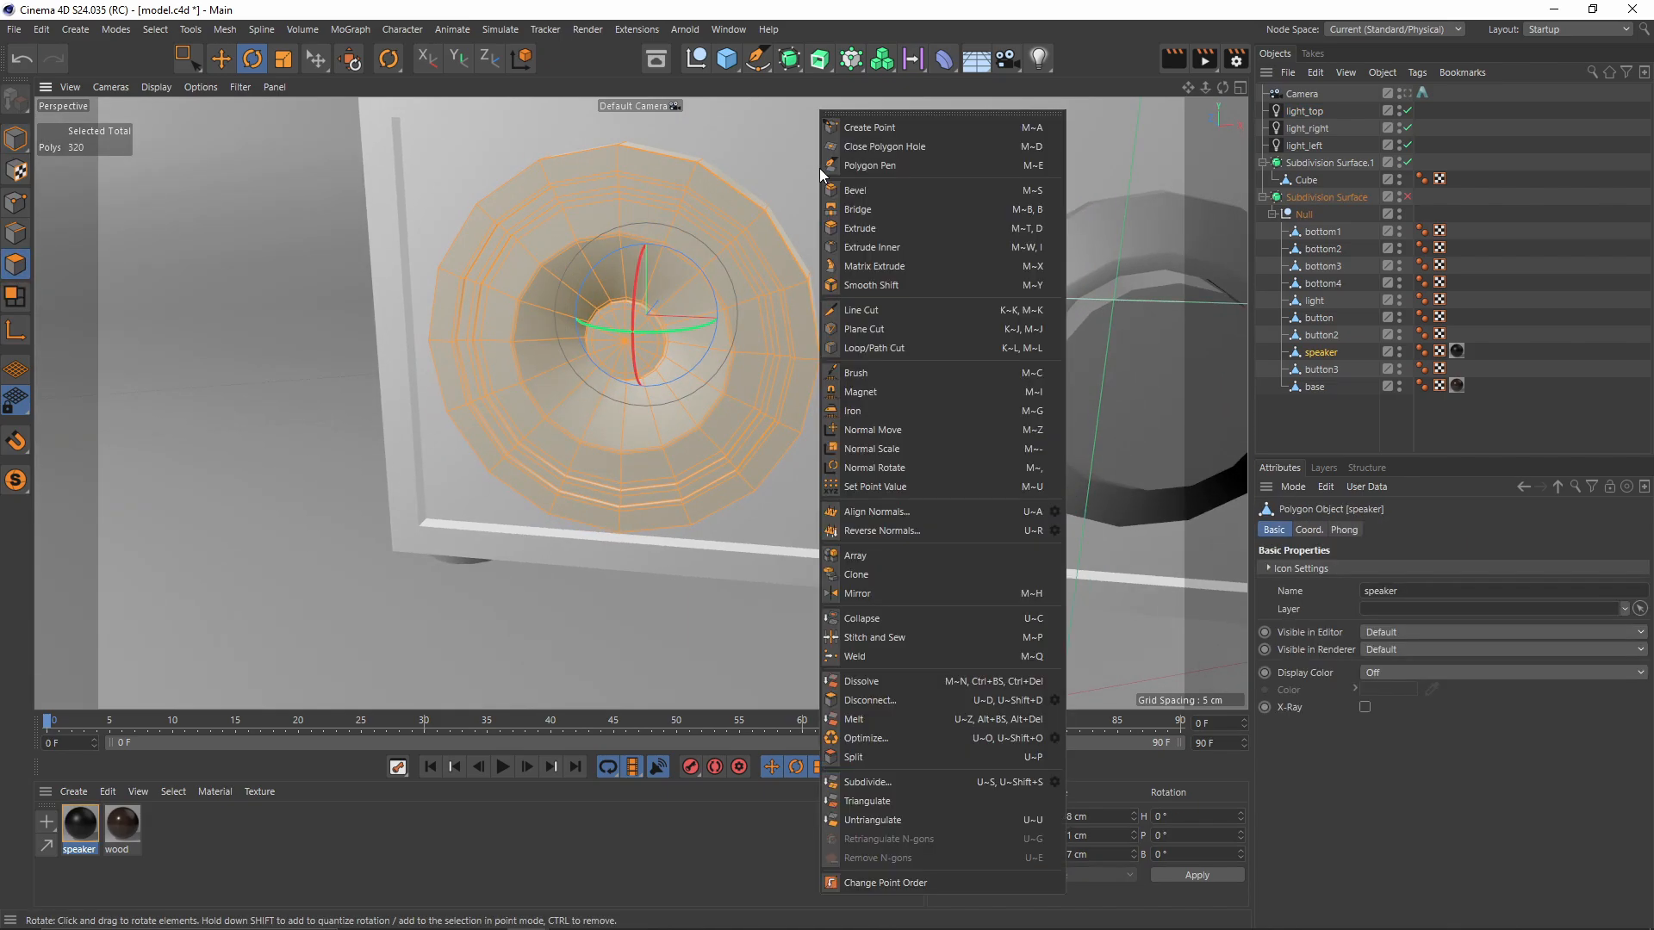
left_click(804, 9)
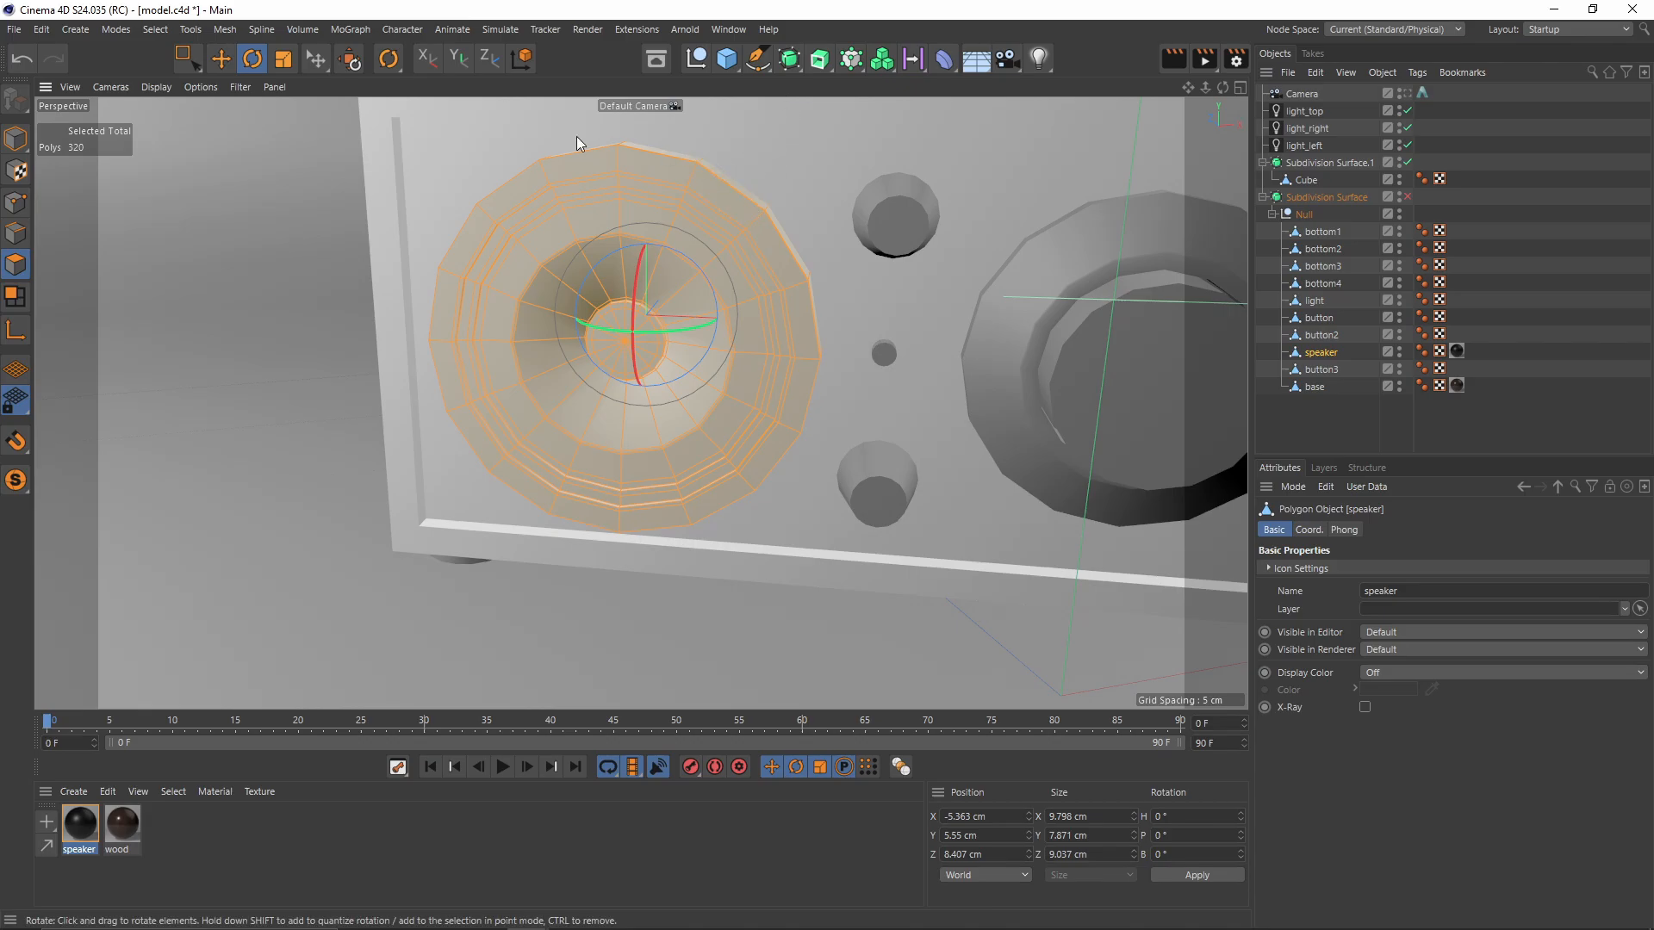
left_click(155, 28)
key("Escape")
key("v")
mouse_move(926, 353)
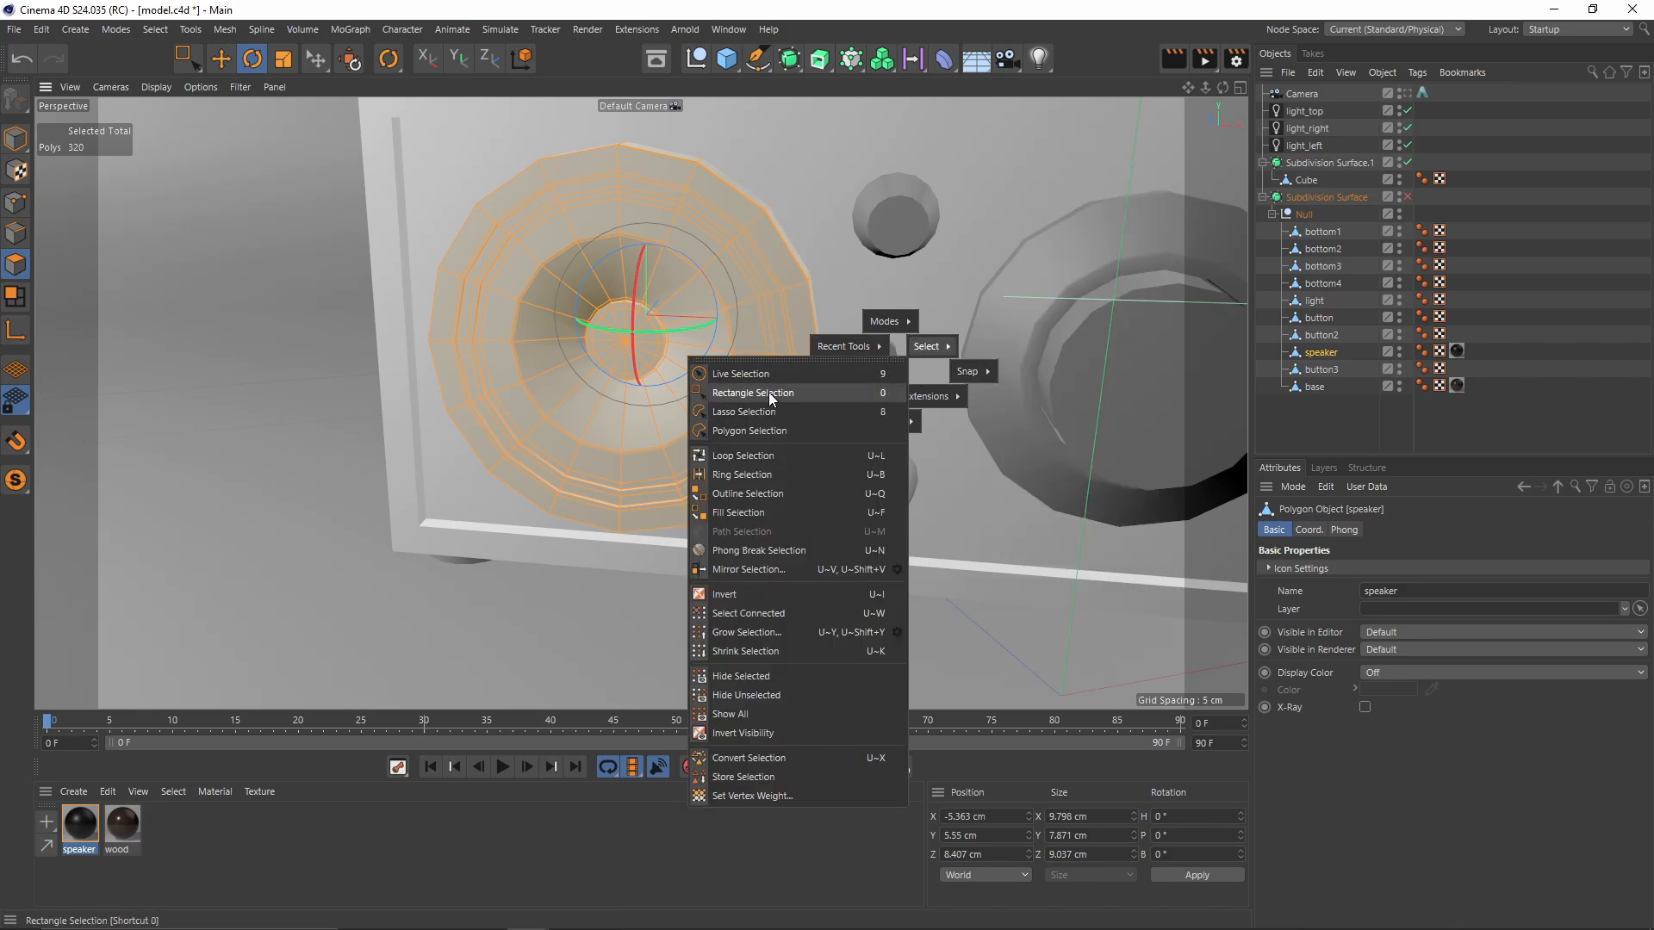
left_click(751, 459)
scroll(616, 255, "up", 8)
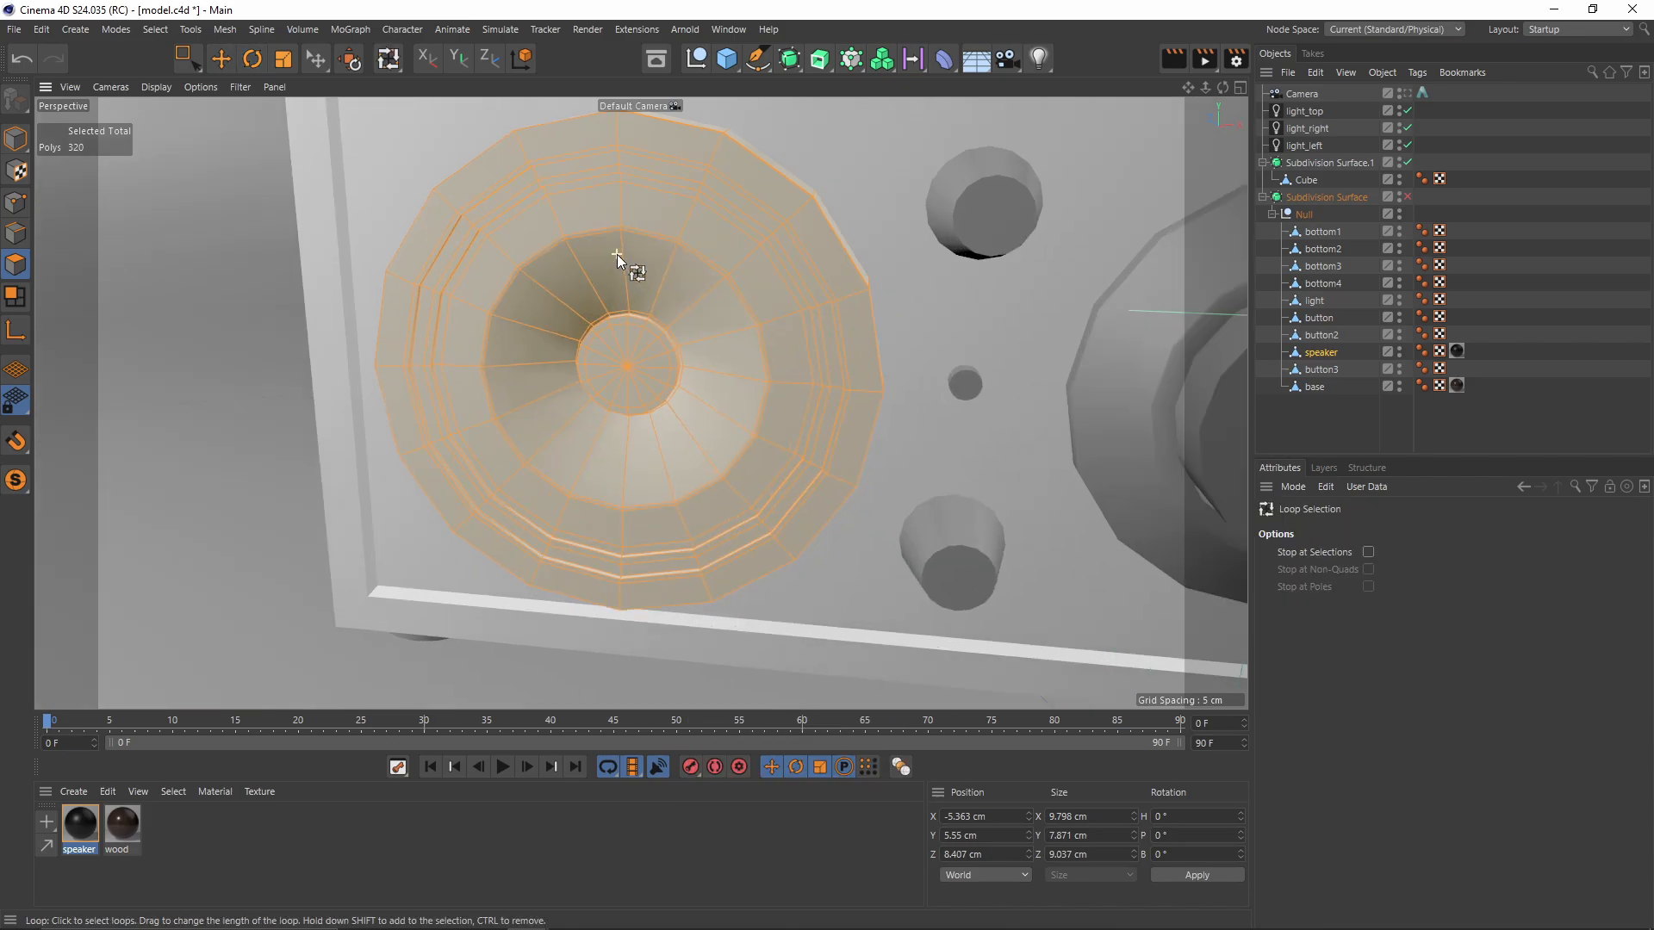
scroll(422, 216, "up", 6)
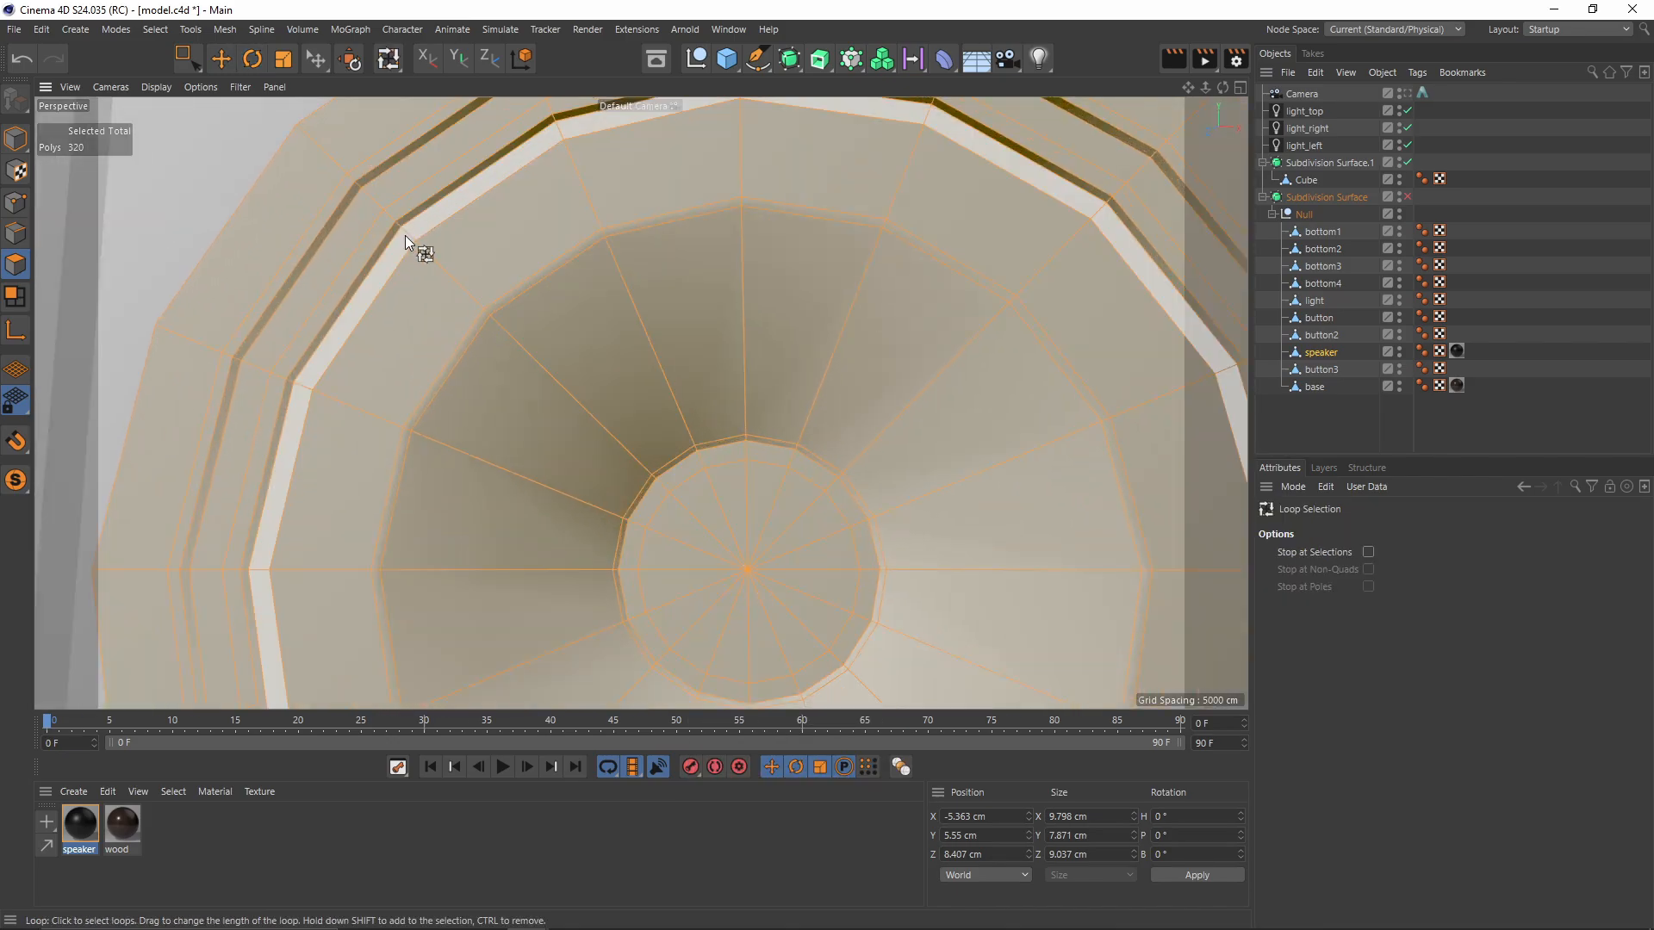
left_click(406, 237)
scroll(438, 264, "down", 8)
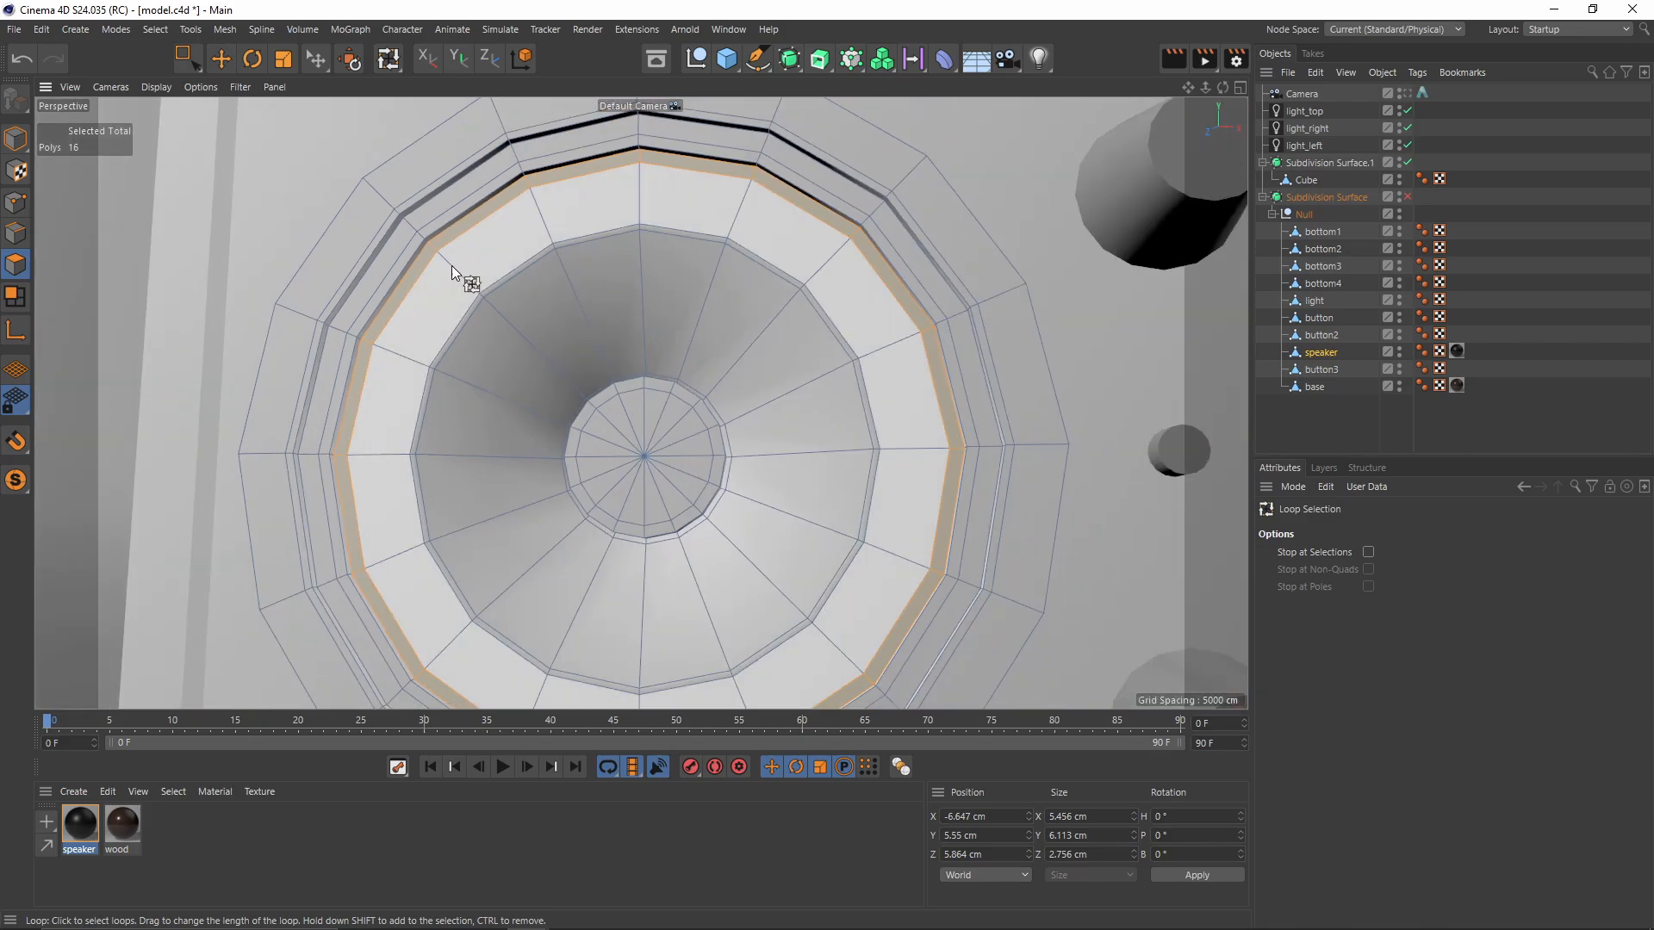
left_click_drag(755, 239, 682, 389, "alt")
scroll(686, 385, "up", 10)
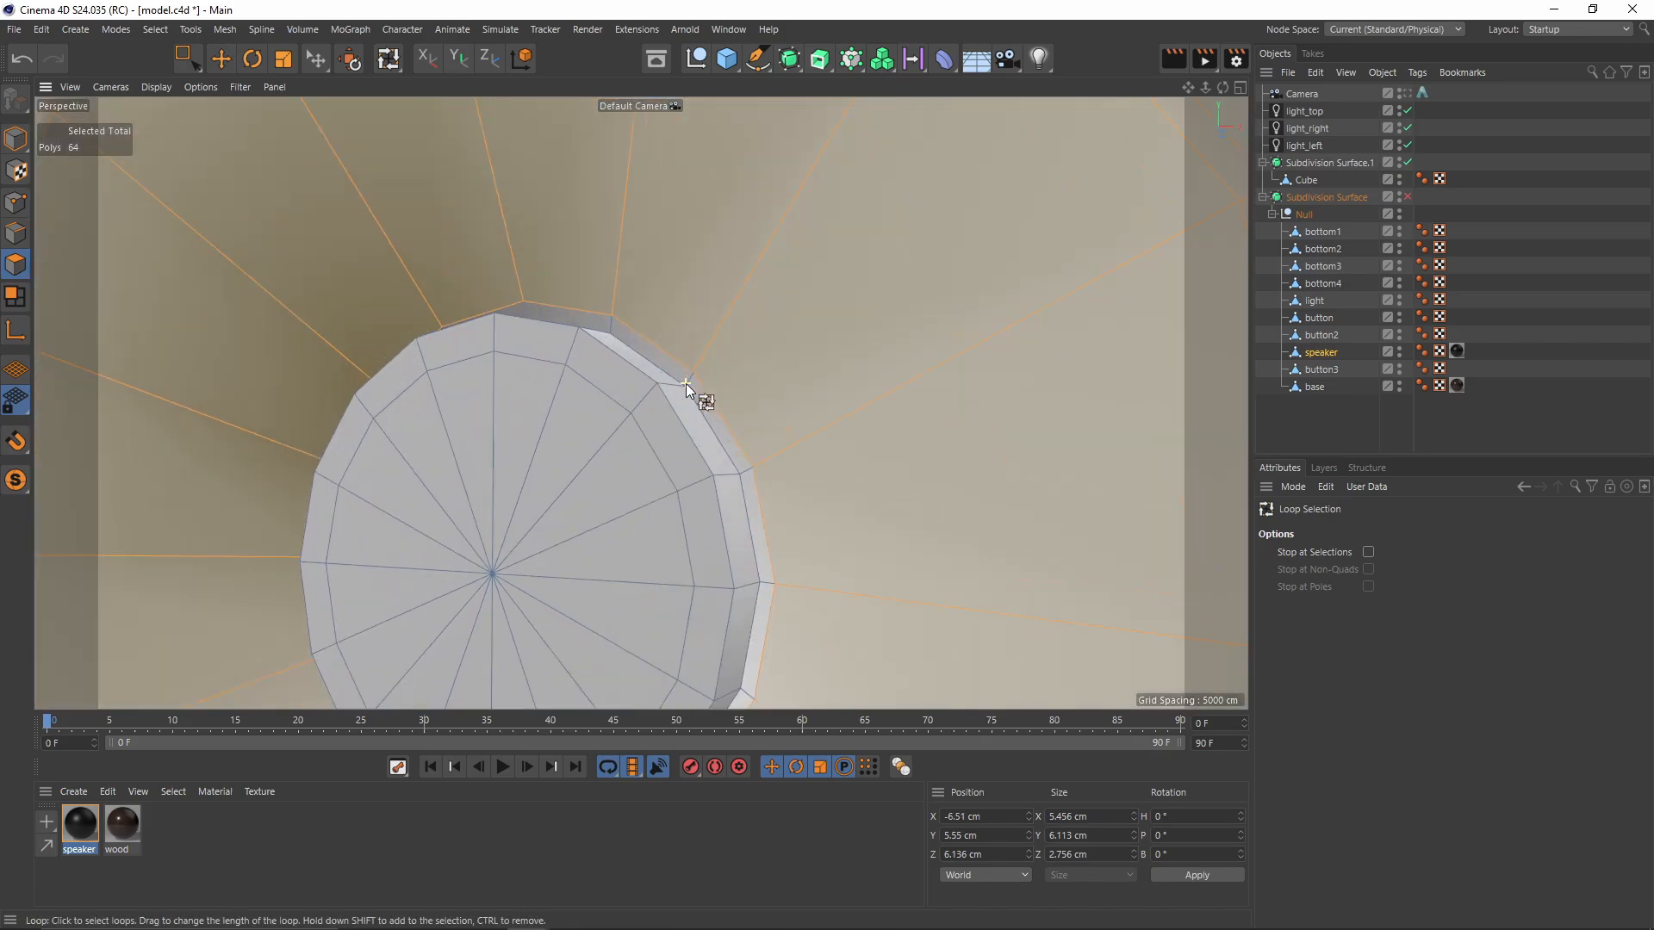
Step: Add the polygon loop around the central cap to the speaker cone's loop selection
left_click(688, 377, "shift")
scroll(793, 301, "down", 8)
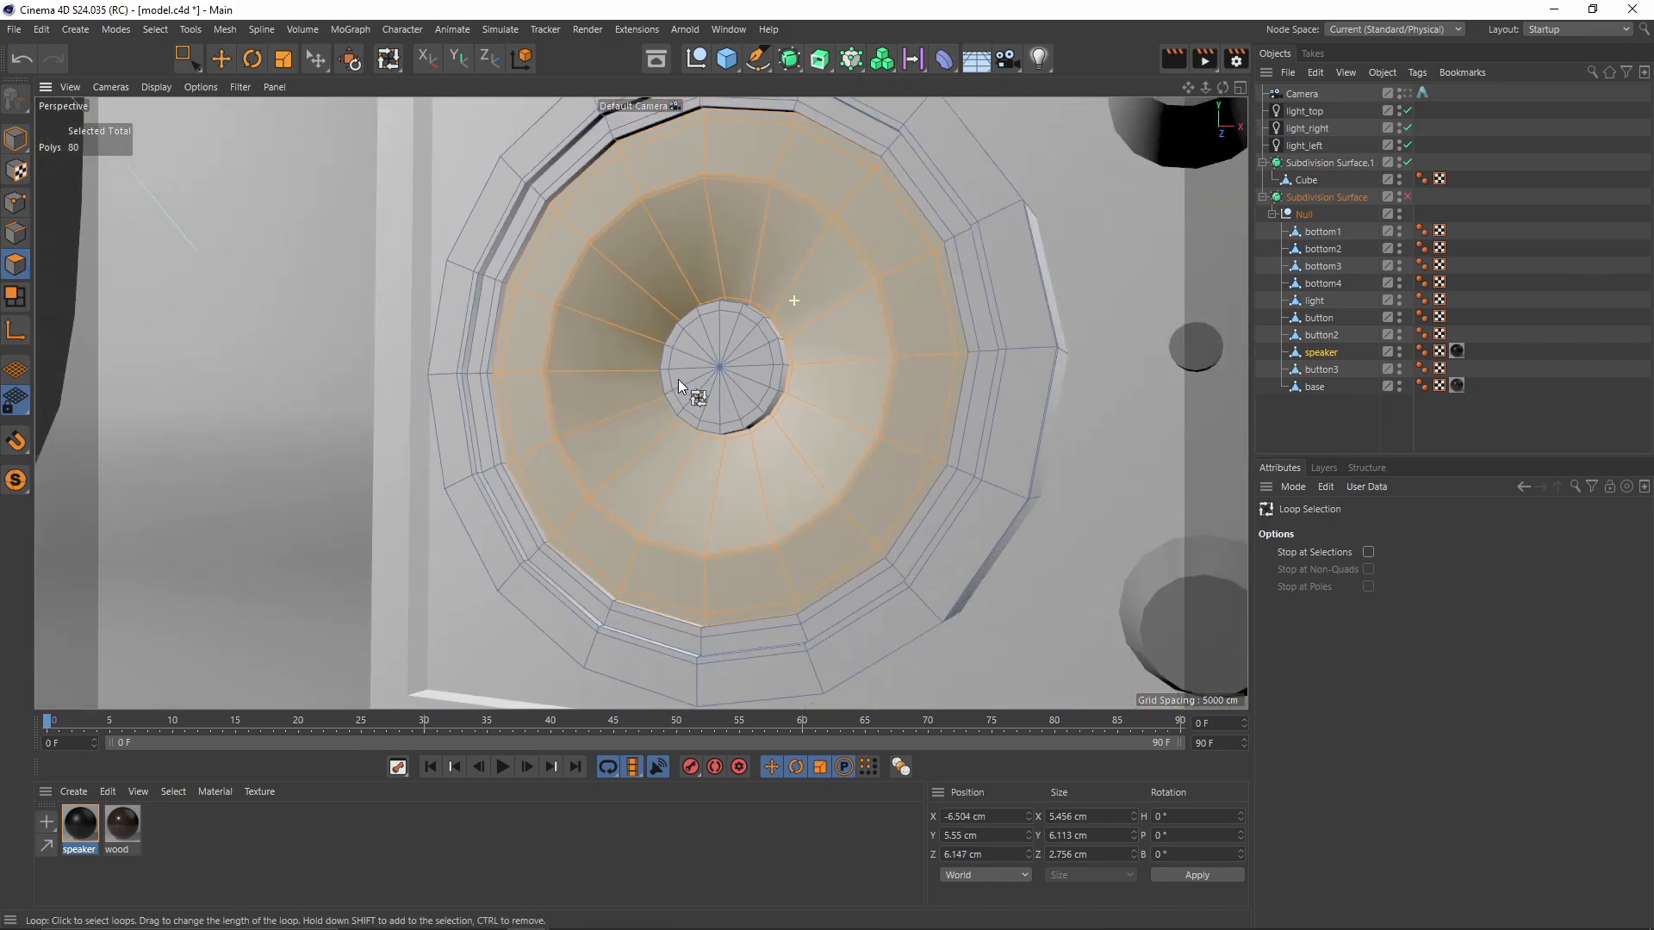
left_click_drag(662, 359, 543, 441, "alt")
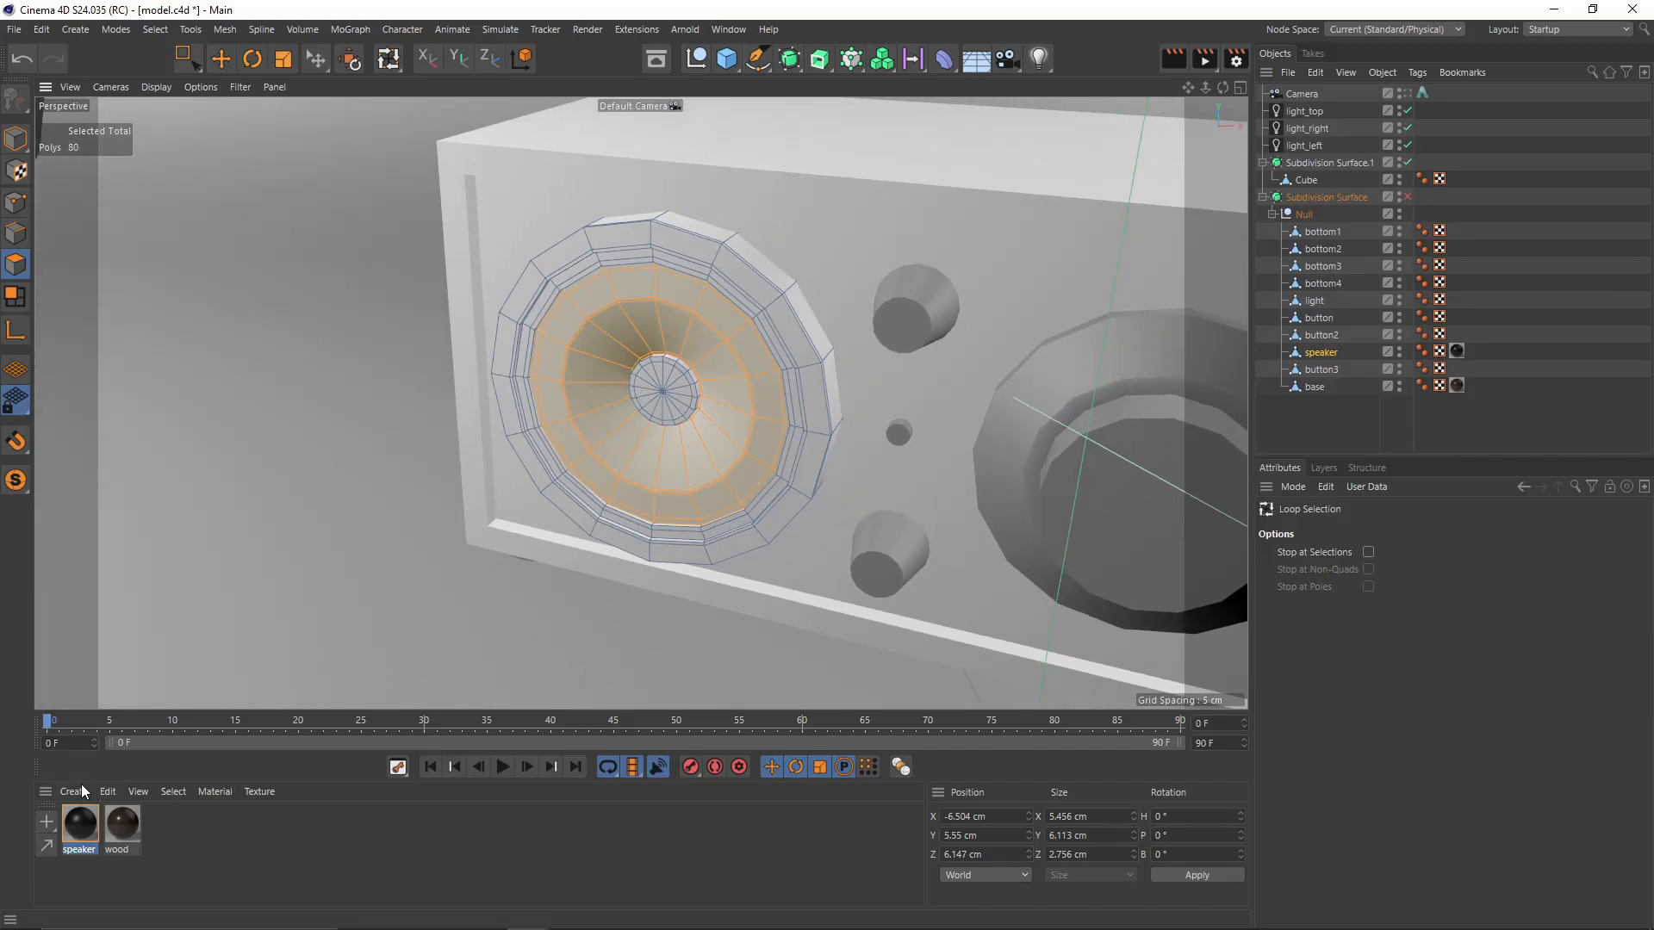
Step: Duplicate the black speaker material and rename the copy speaker_bump
left_click(92, 822)
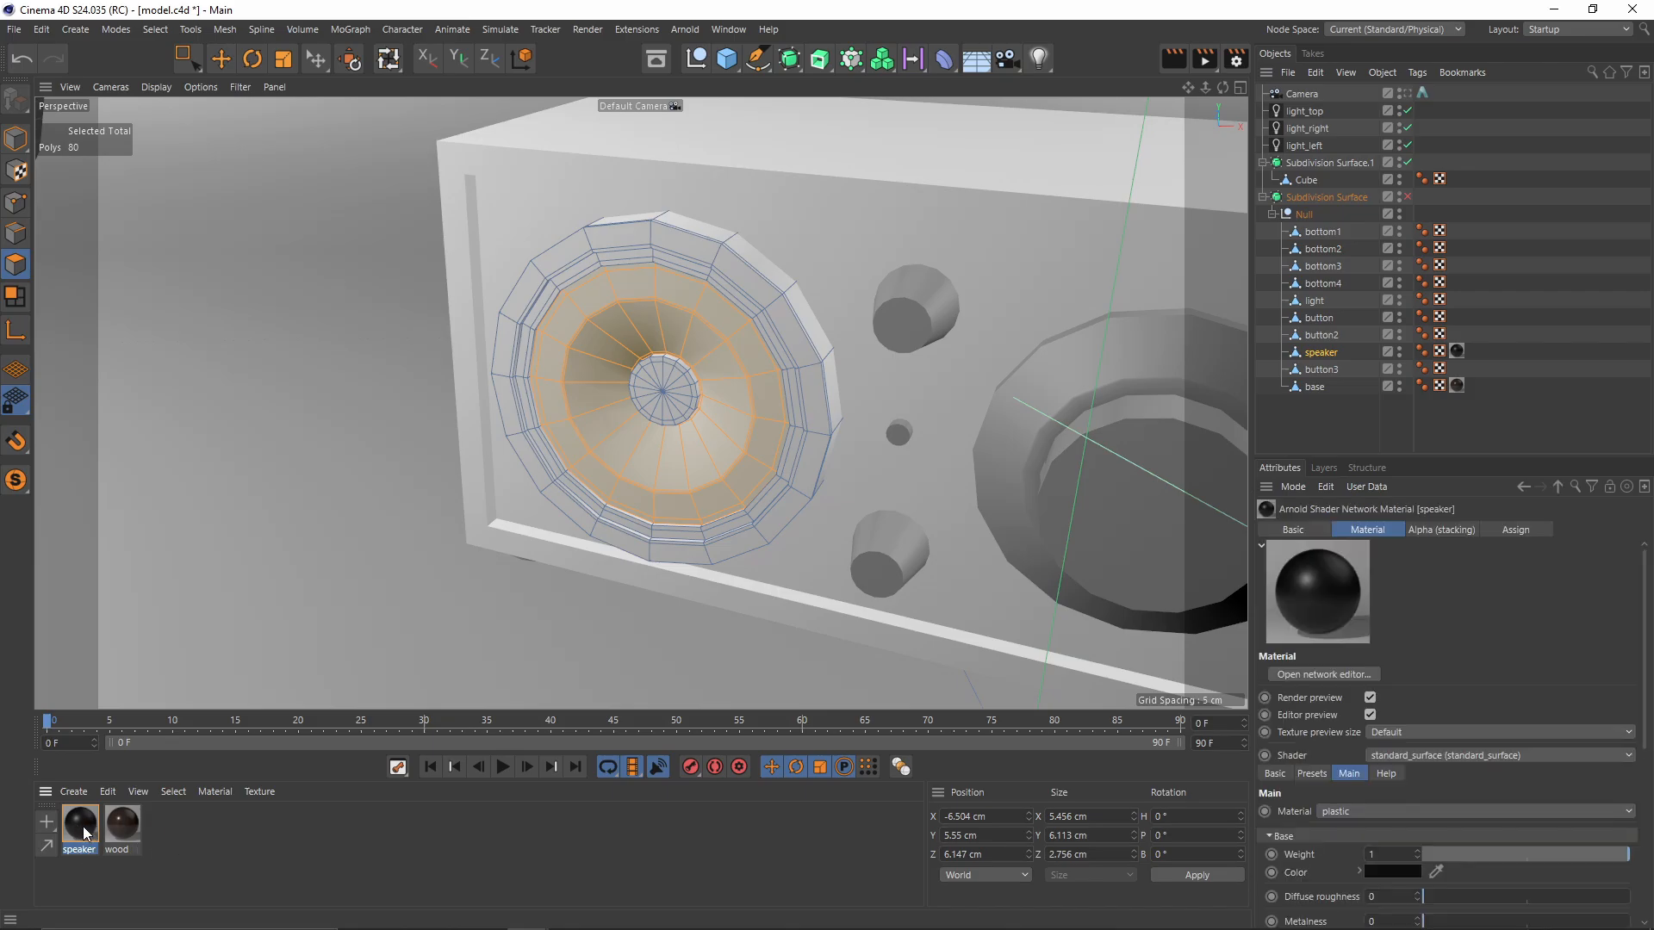
left_click_drag(86, 832, 145, 819)
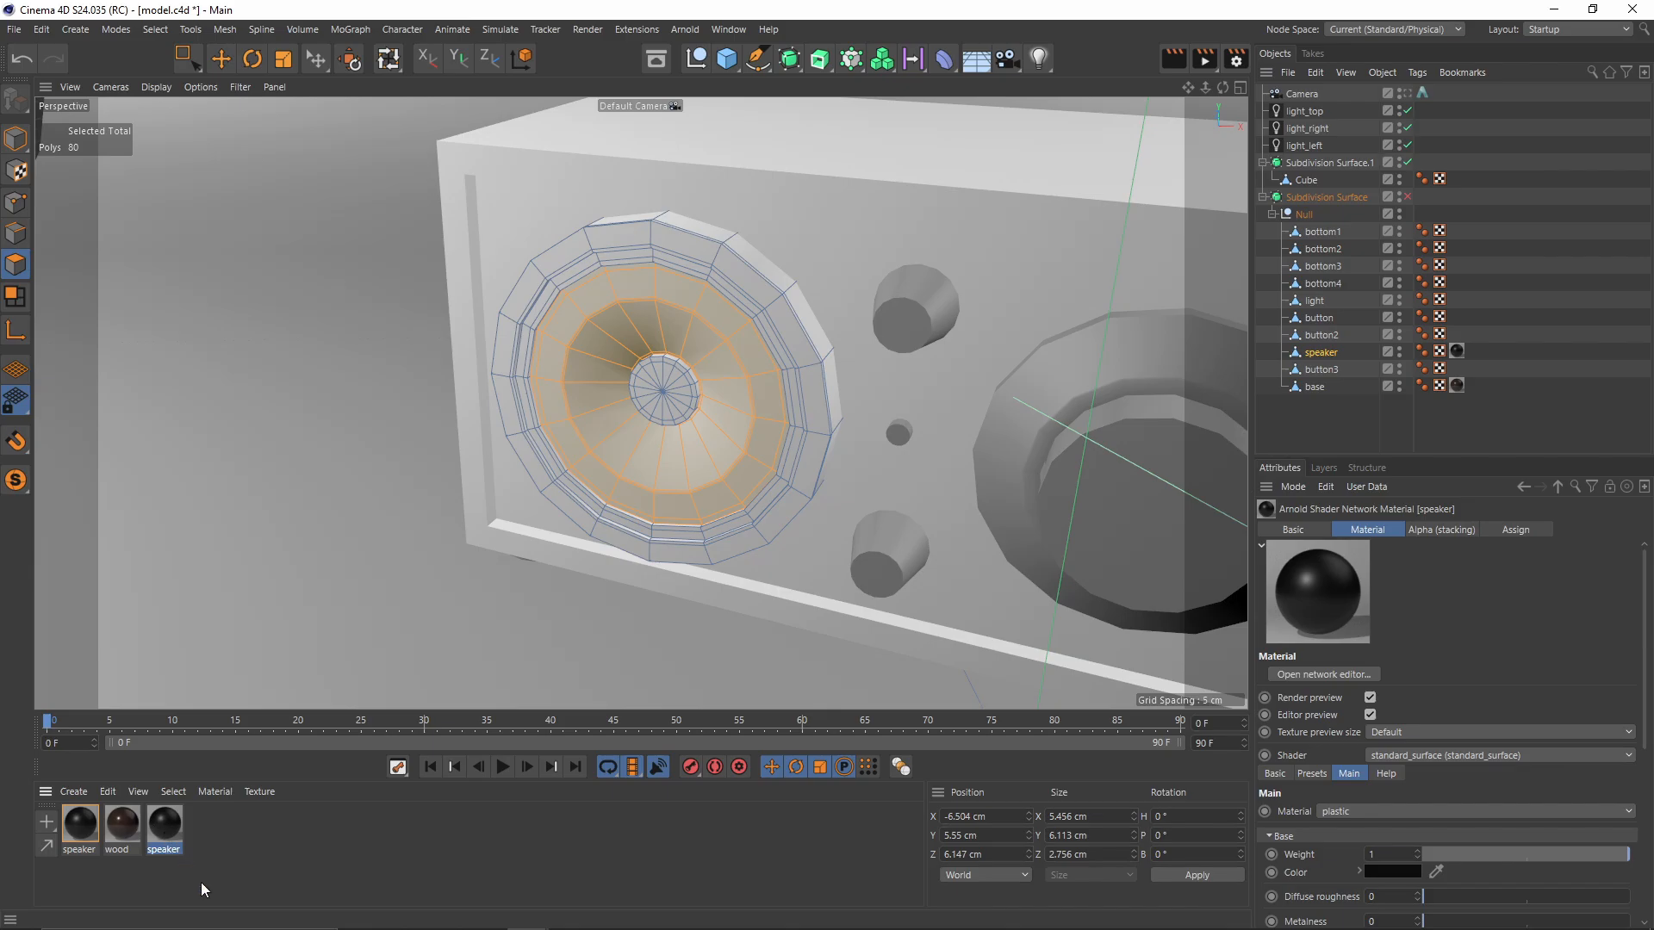
double_click(171, 825)
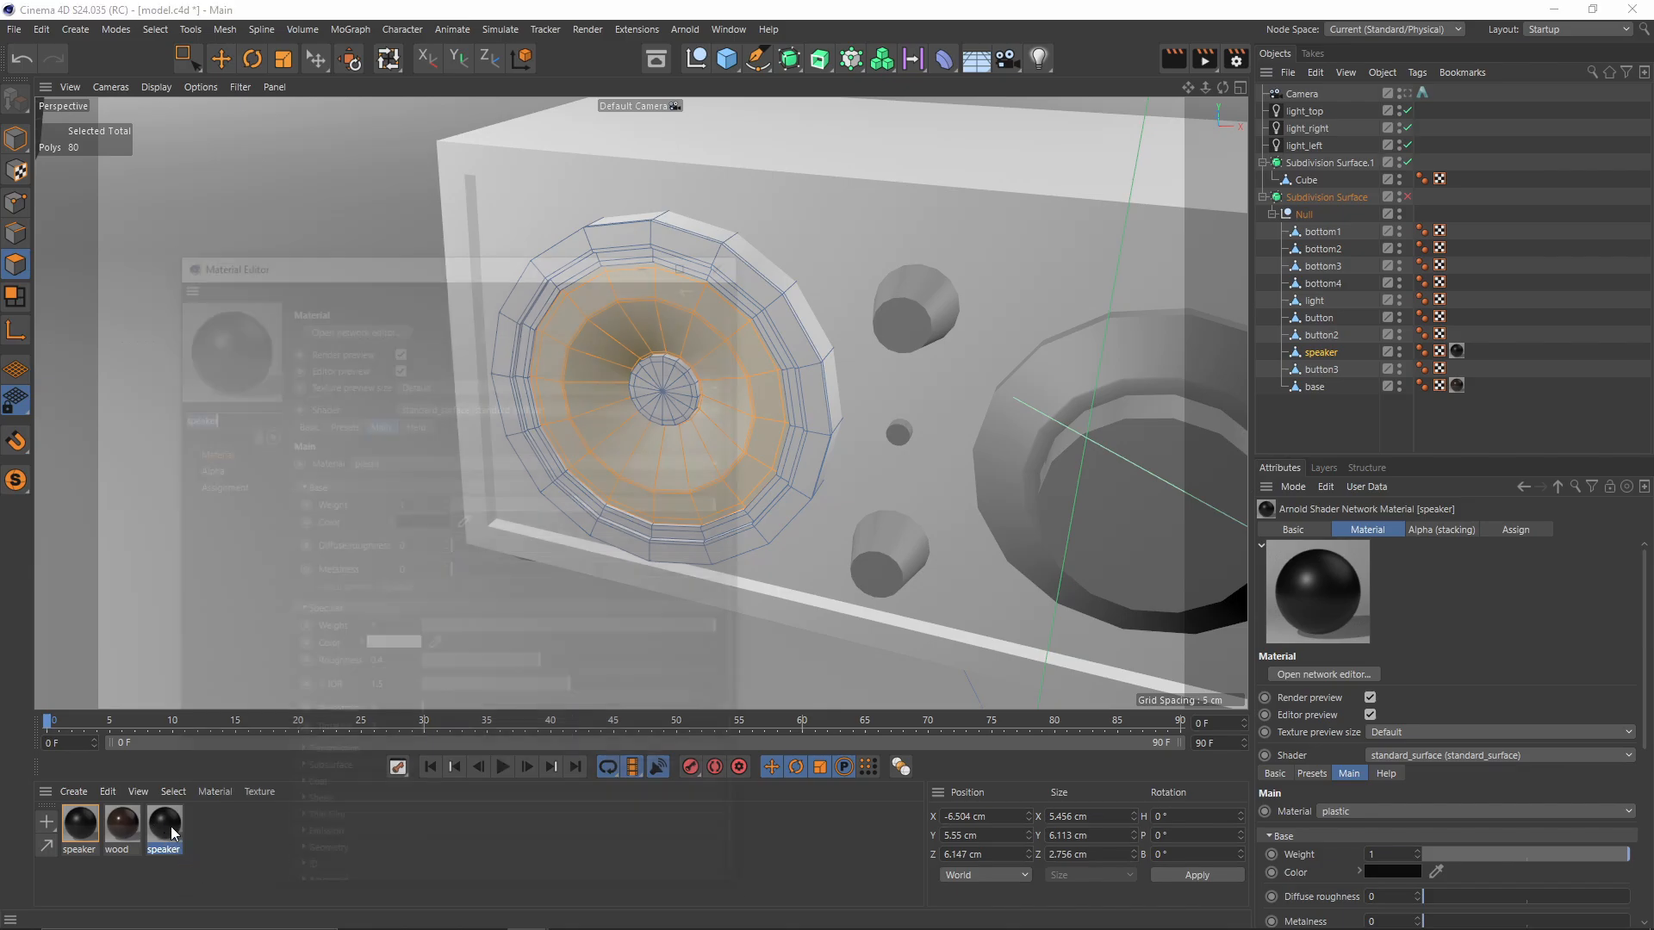
left_click_drag(338, 270, 695, 265)
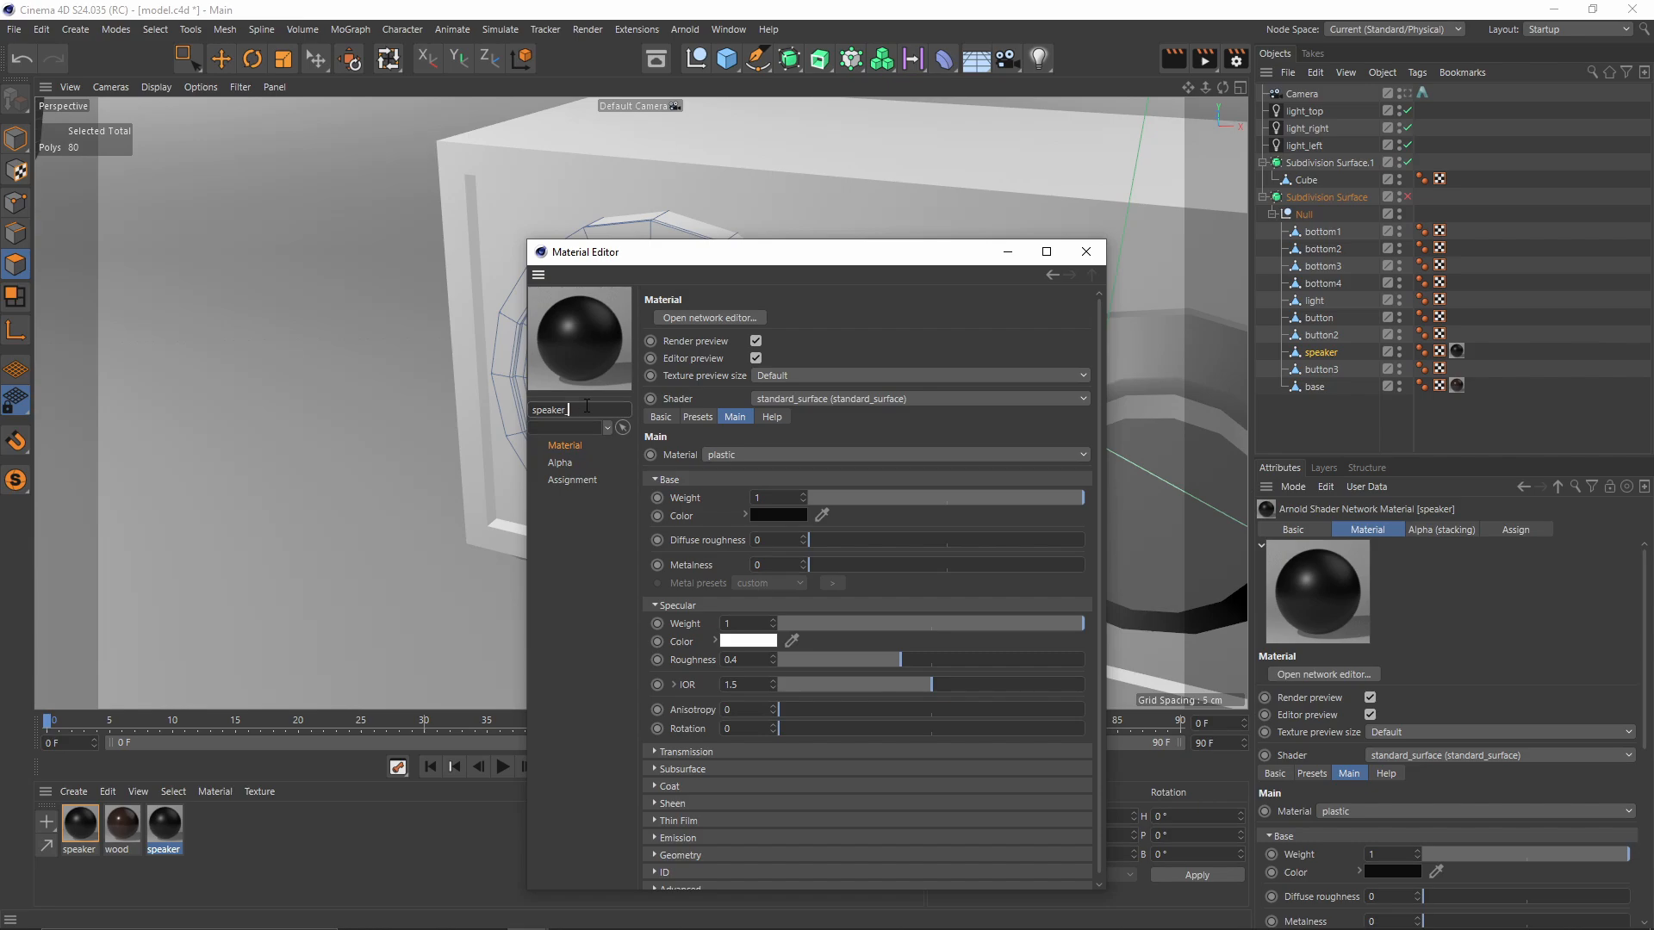
type("p")
key("Return")
left_click(1083, 251)
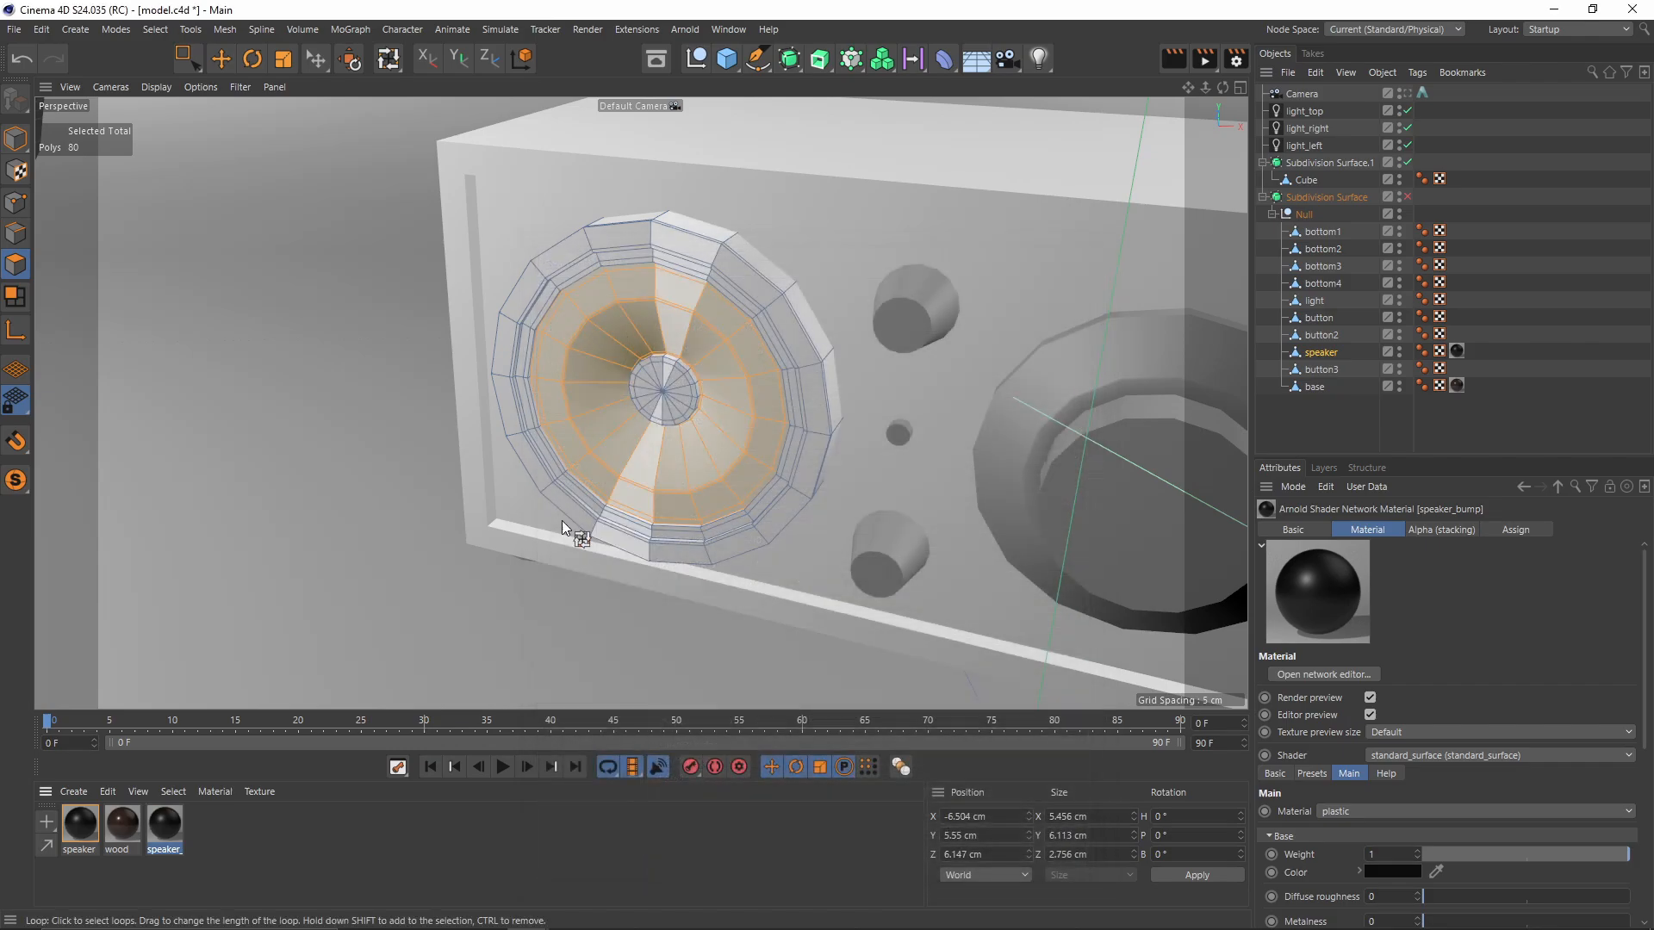
Step: Apply the speaker_bump material to the selected polygons of the speaker cone
right_click(160, 820)
left_click(230, 552)
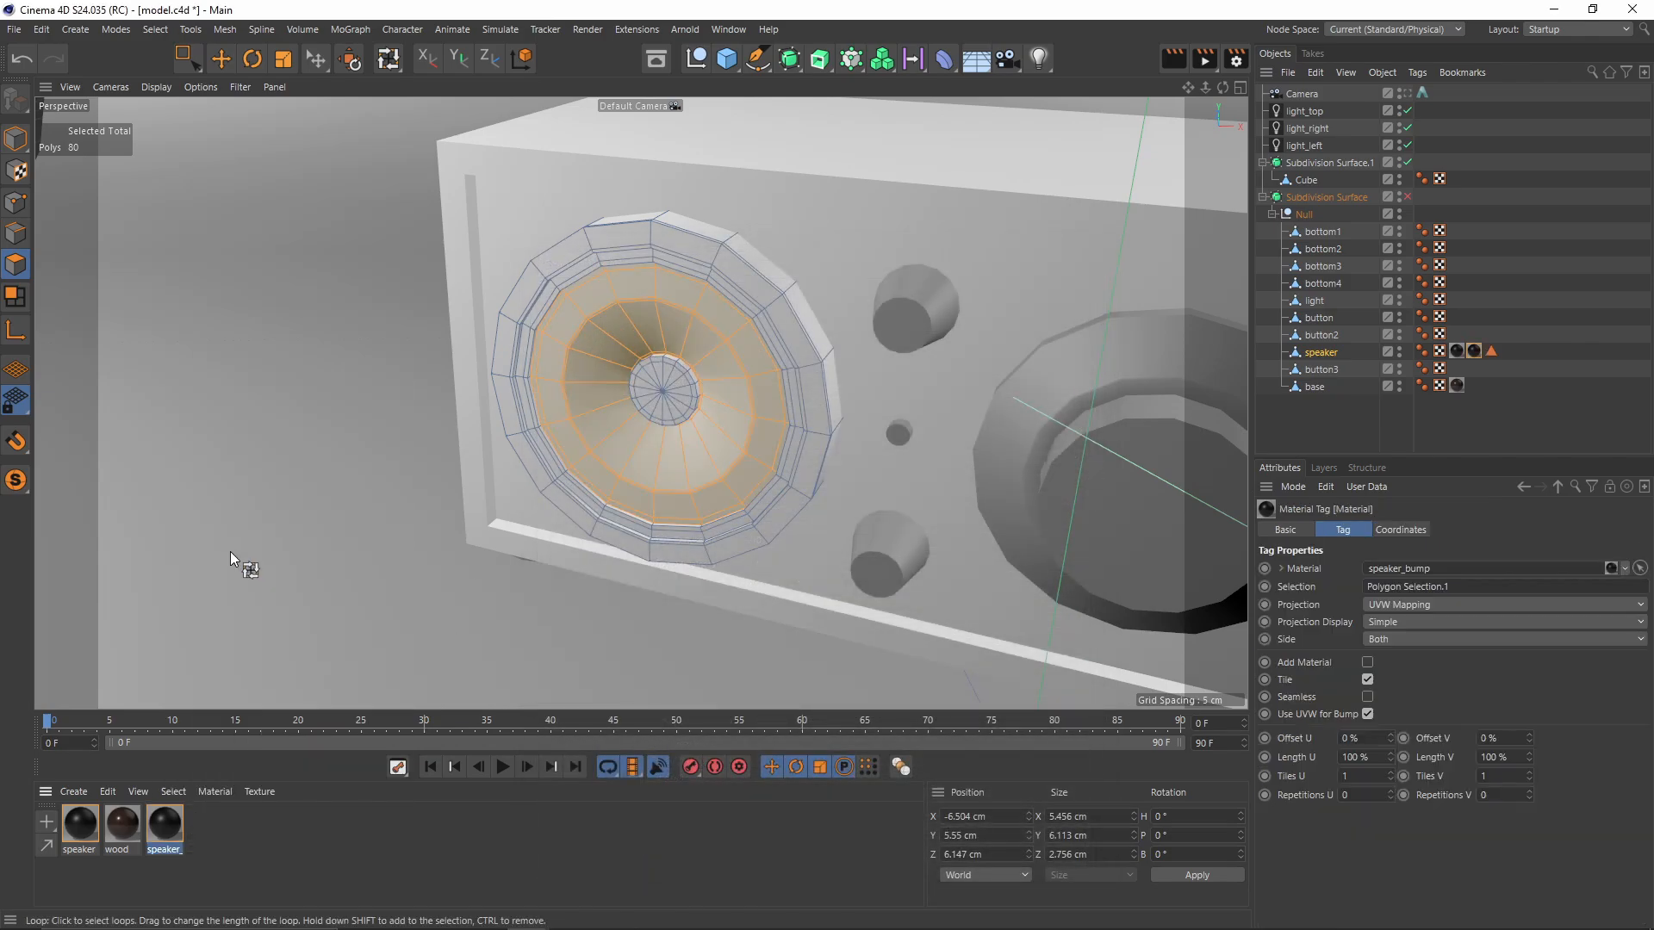
Step: Examine the speaker object's new selection tag and the selection that the speaker_bump material tag is restricted to
left_click(1490, 357)
left_click(1475, 349)
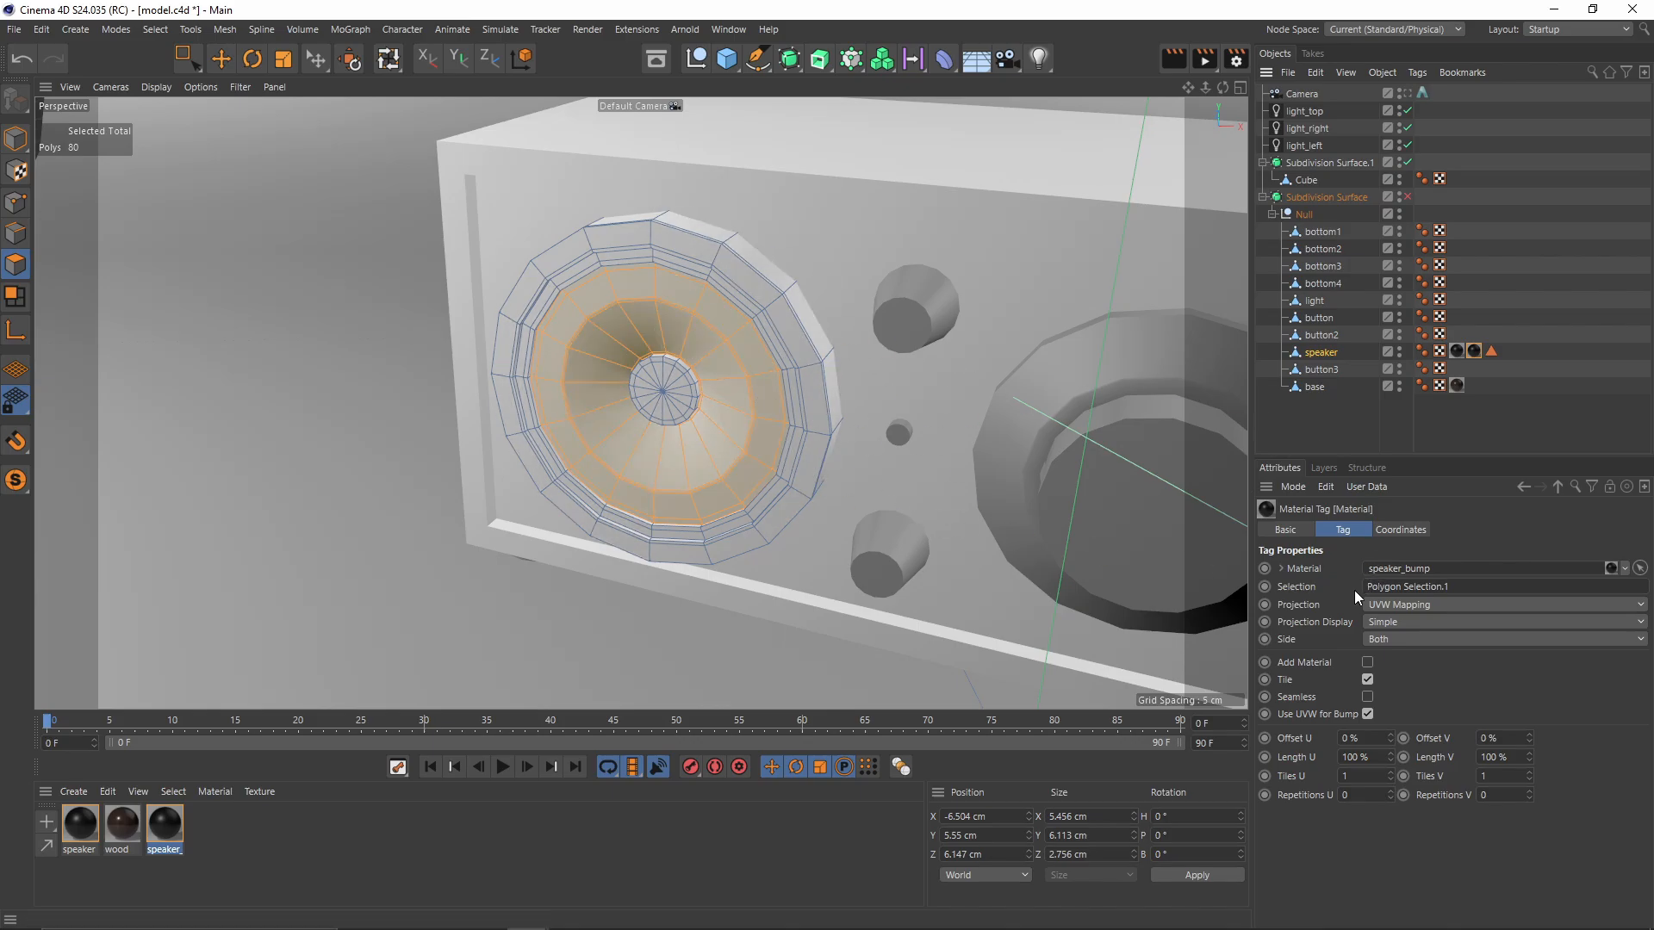
left_click_drag(1450, 585, 1355, 579)
left_click(1491, 353)
left_click(1473, 349)
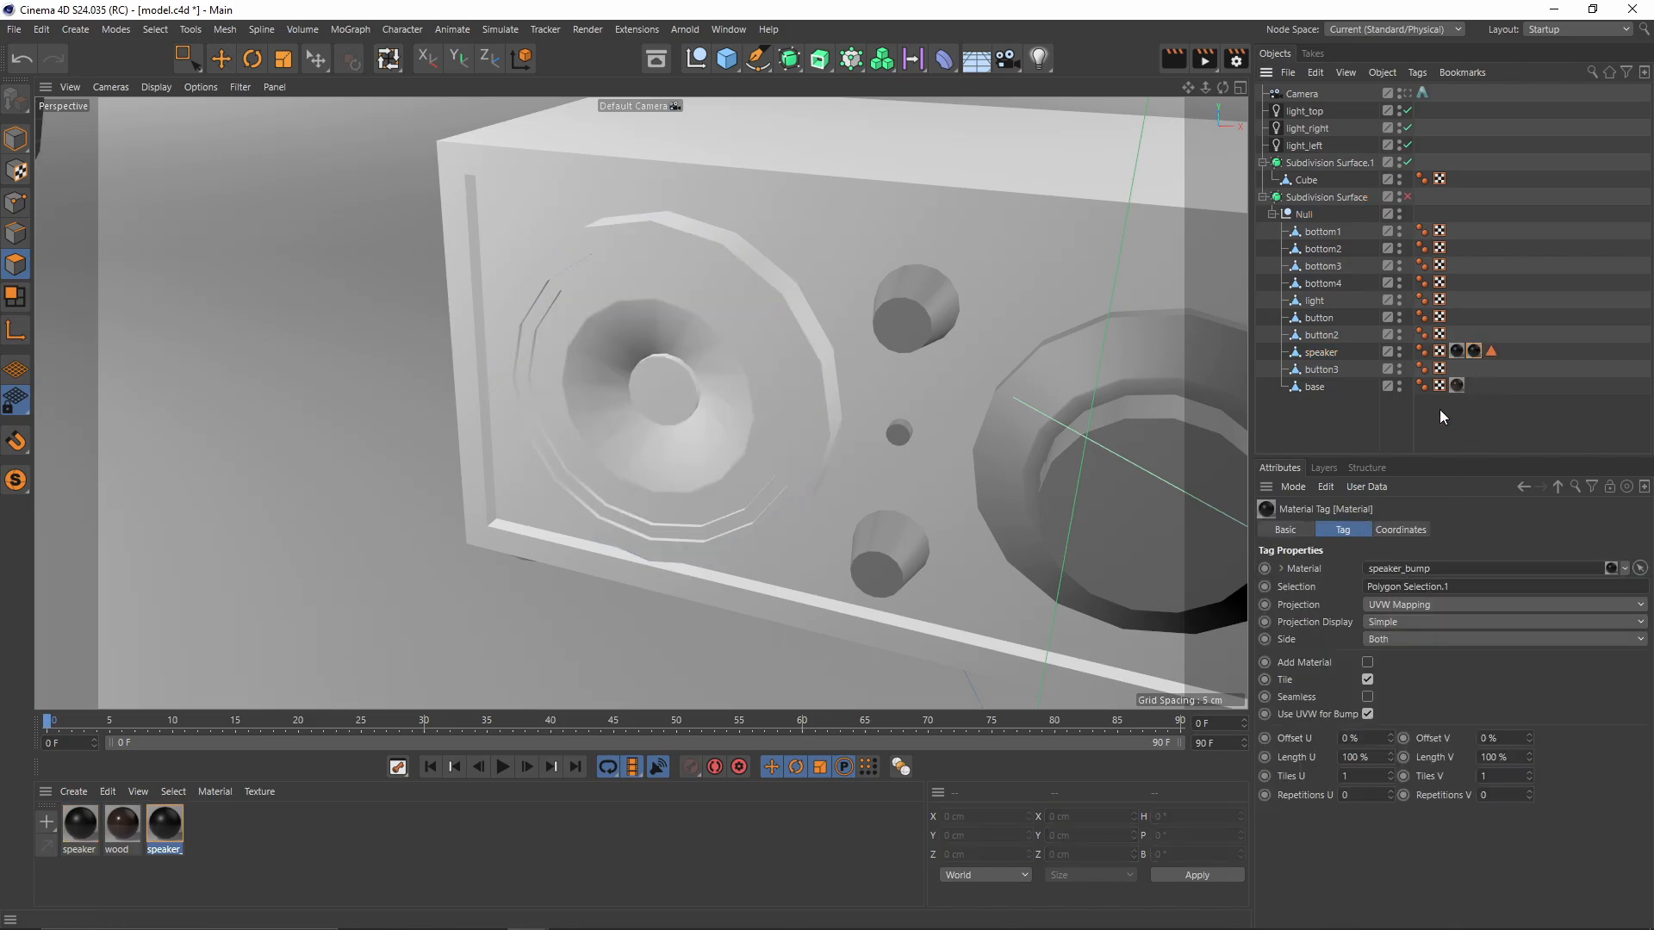
left_click(1472, 587)
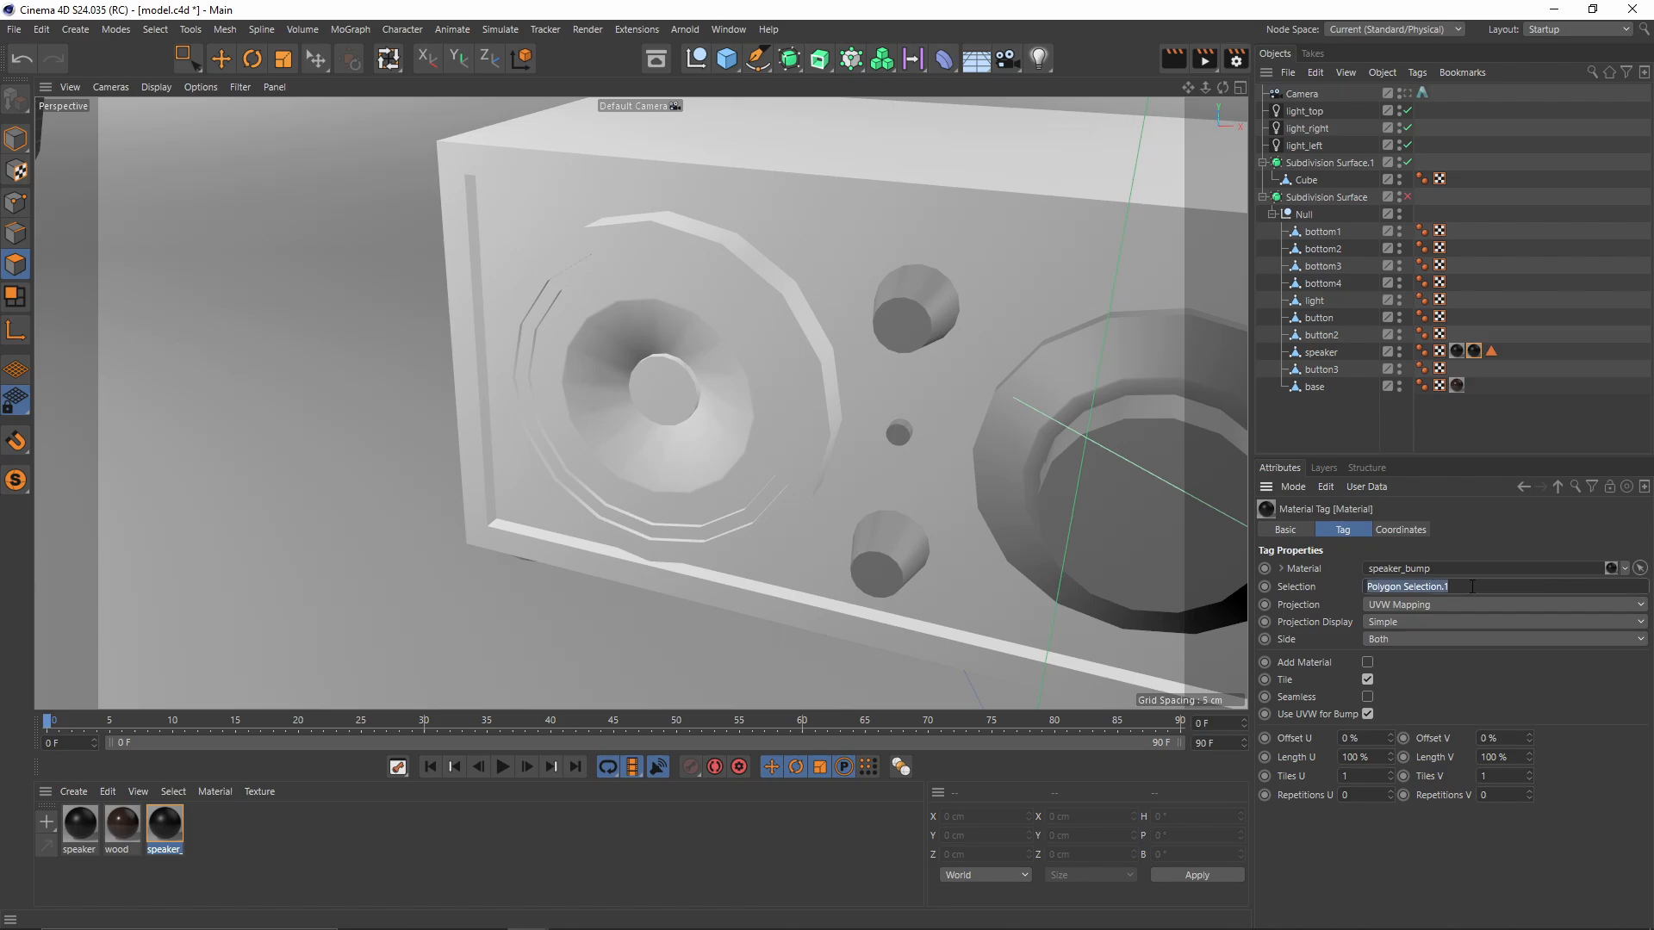
left_click(1495, 410)
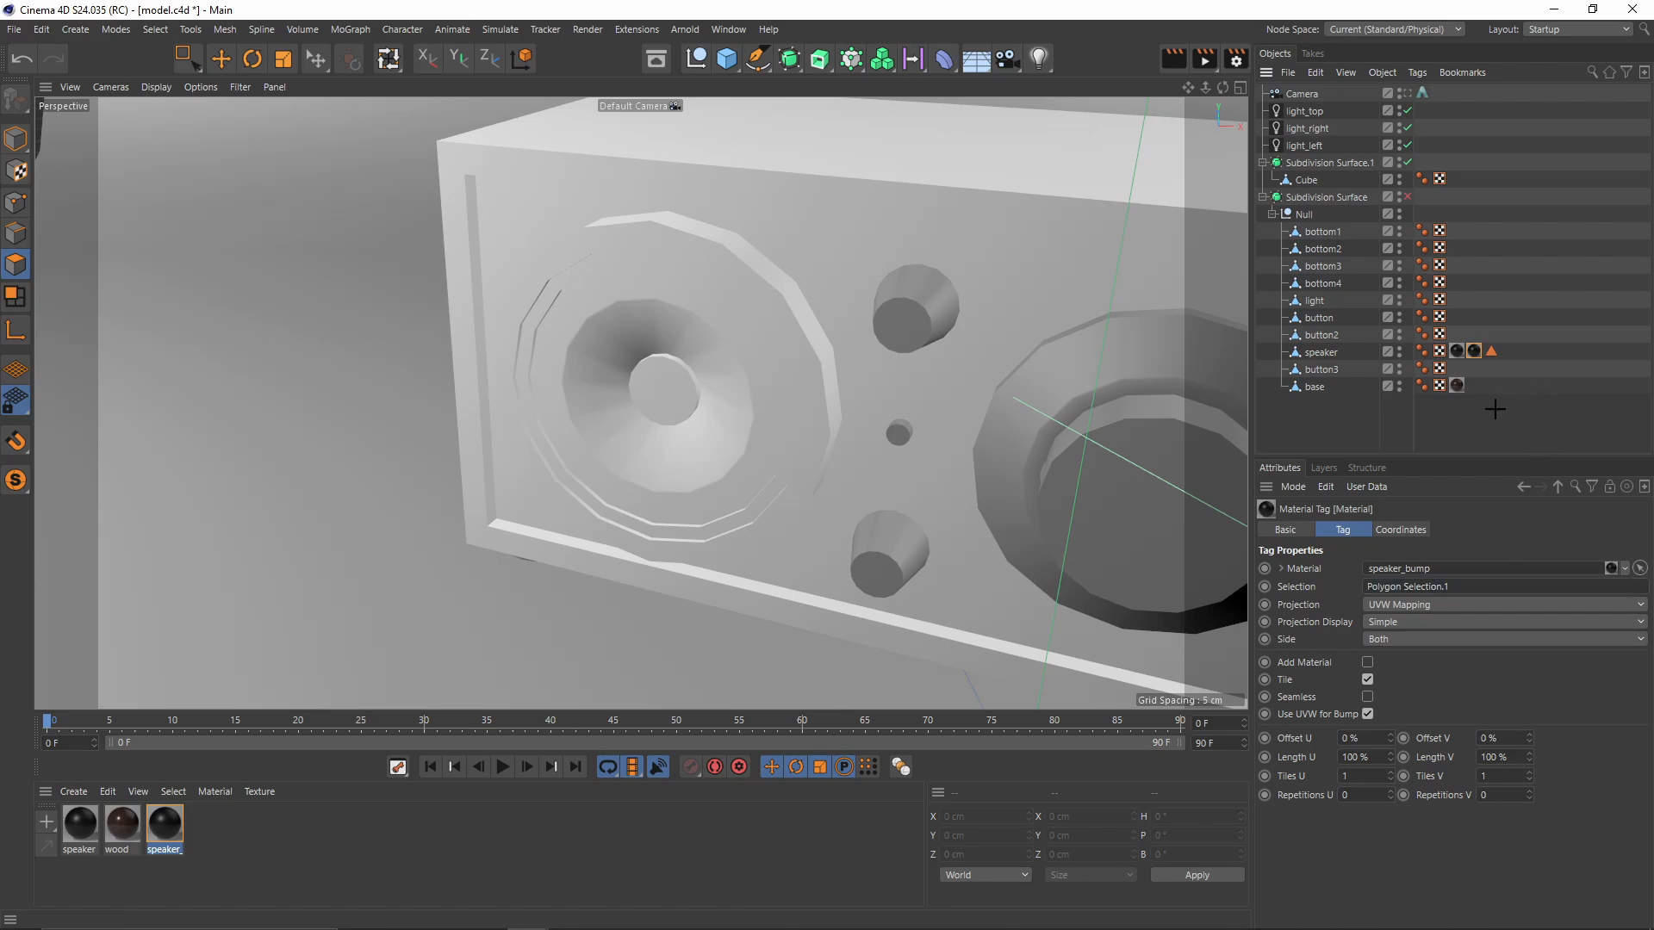
left_click(1473, 353)
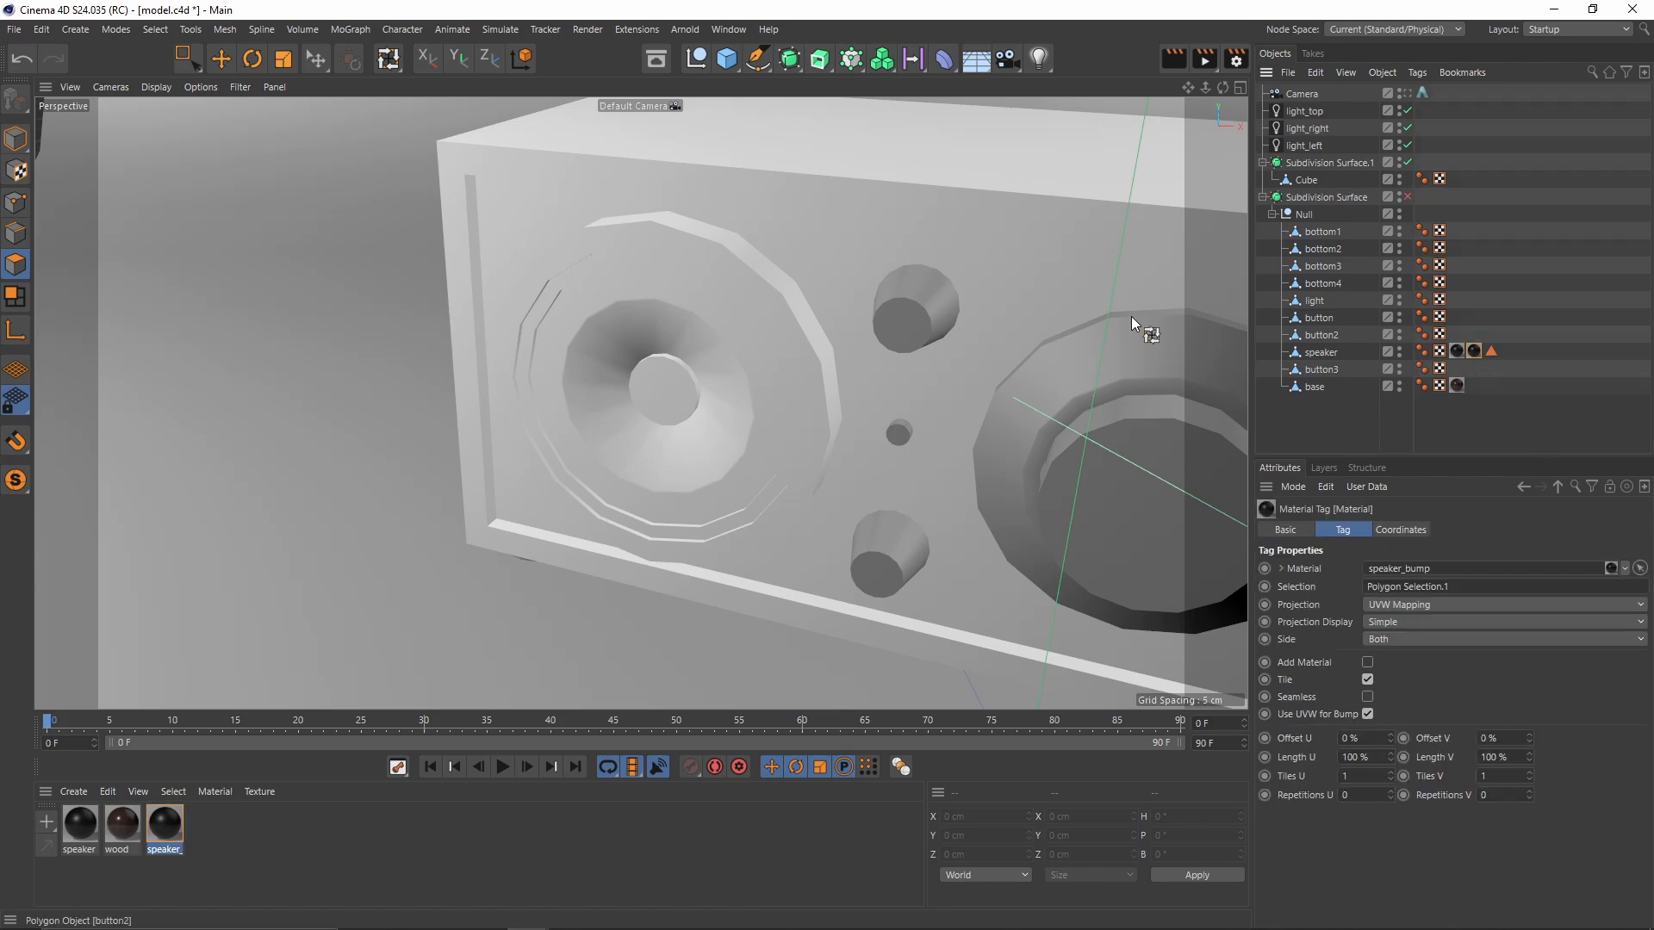
Step: Switch the view to the scene camera and enable the Subdivision Surface that holds the radio parts
left_click(1409, 94)
left_click(1495, 211)
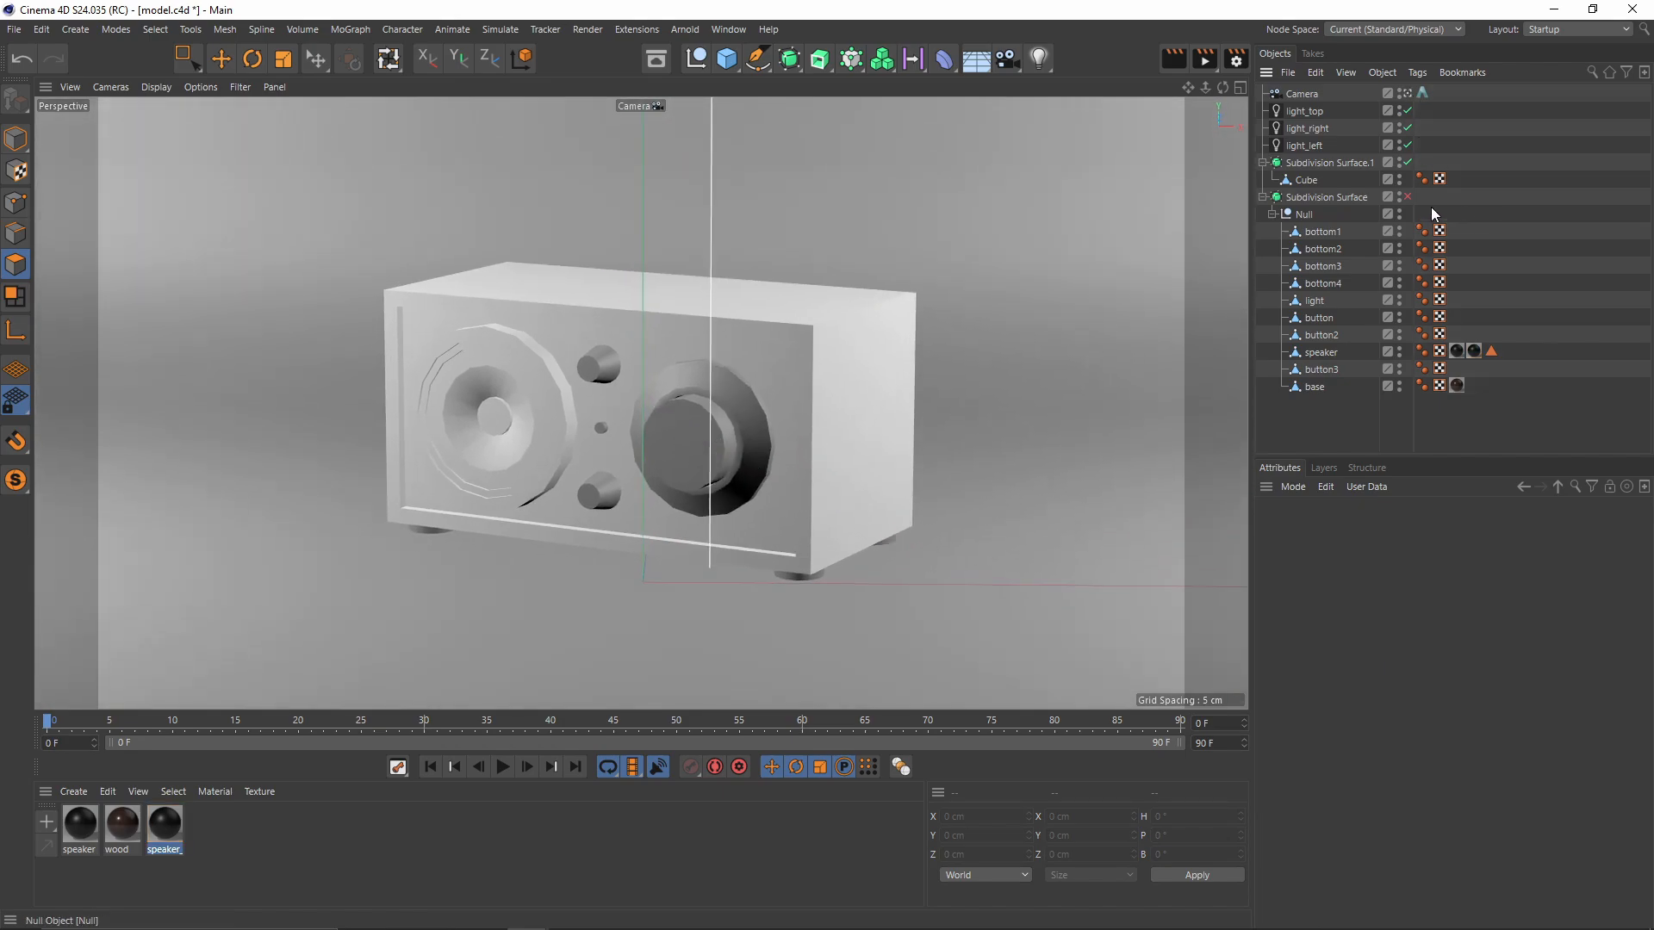
left_click(1406, 197)
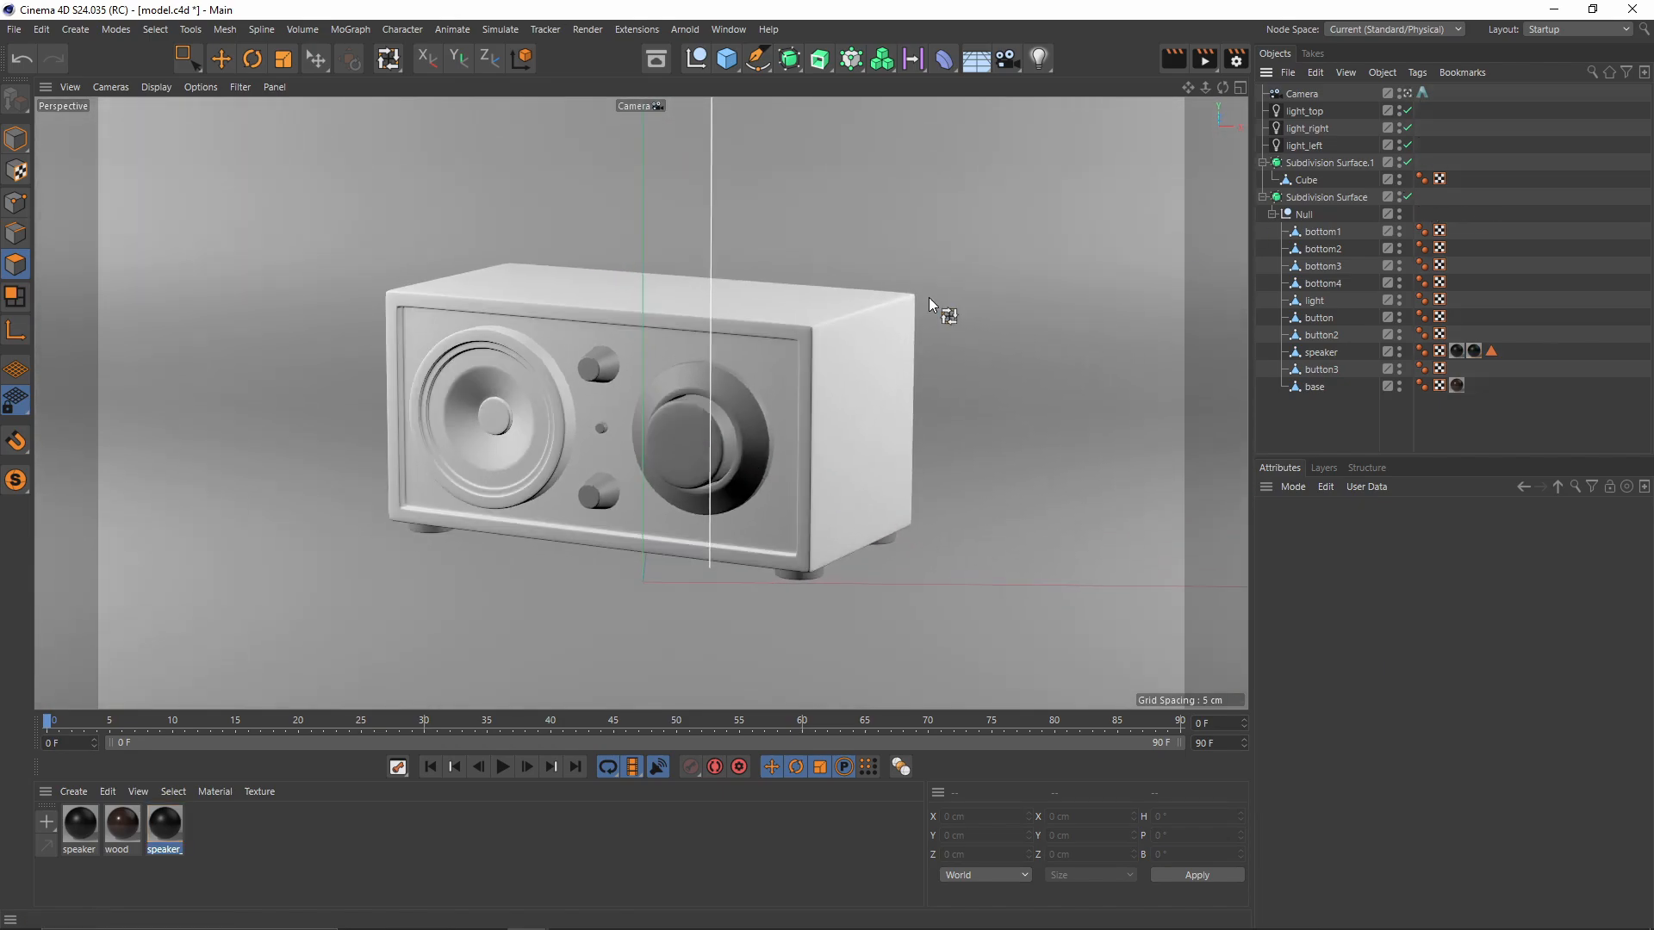
Step: Open the Arnold IPR Window and set it aside so the viewport and materials stay accessible
left_click(685, 29)
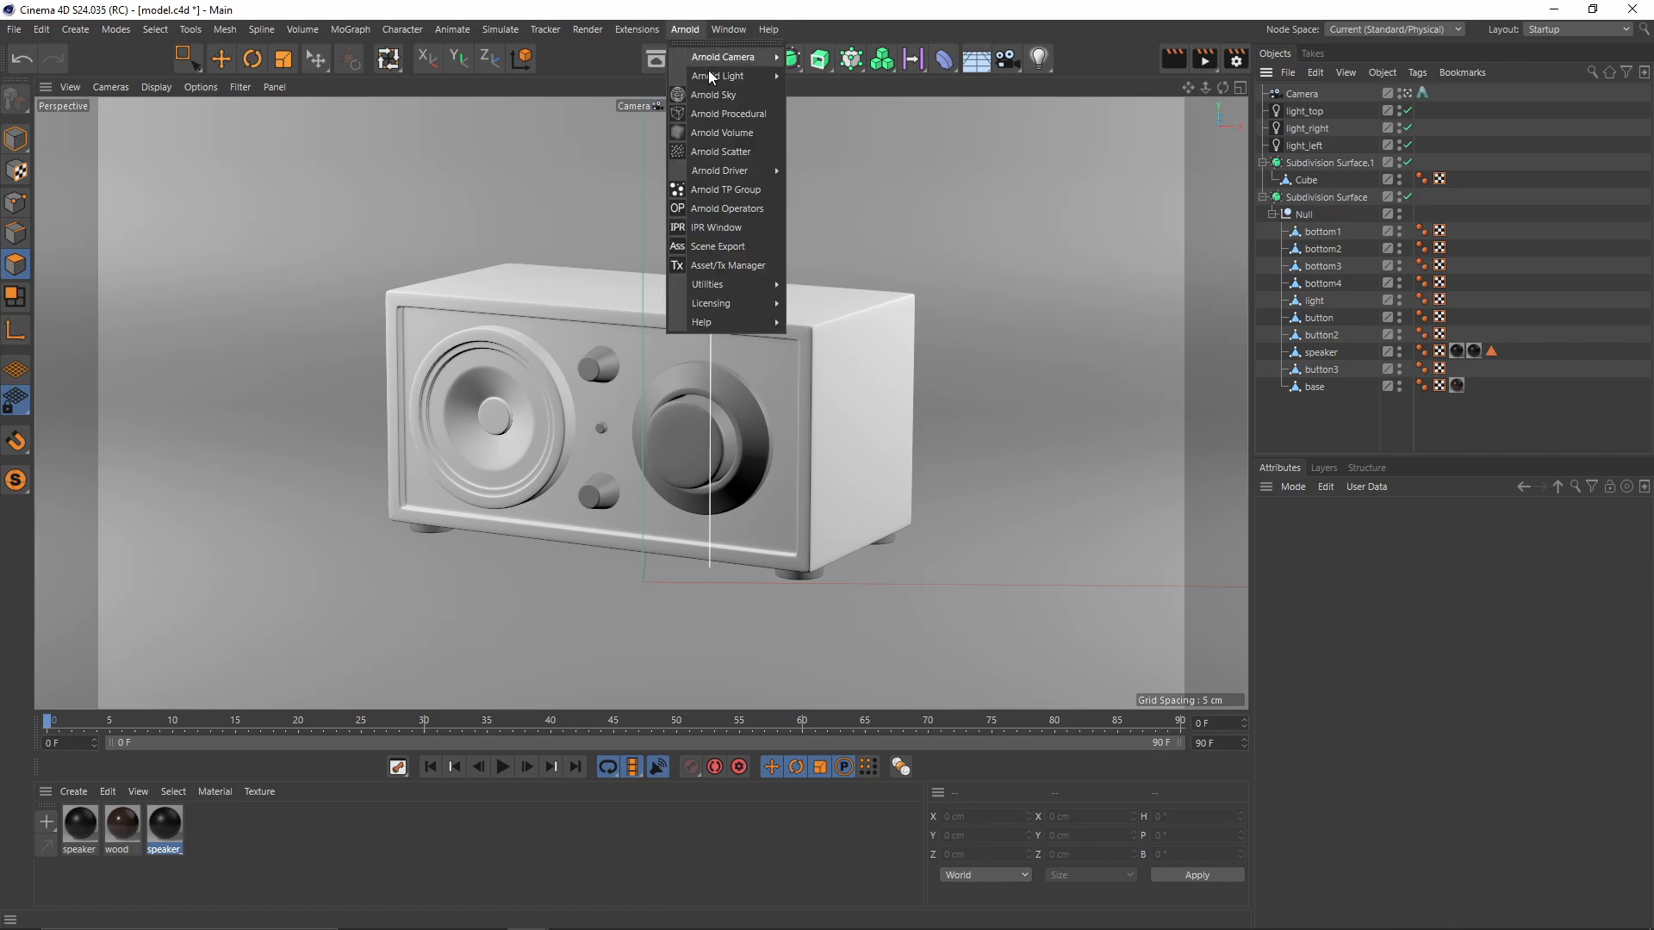
left_click(702, 220)
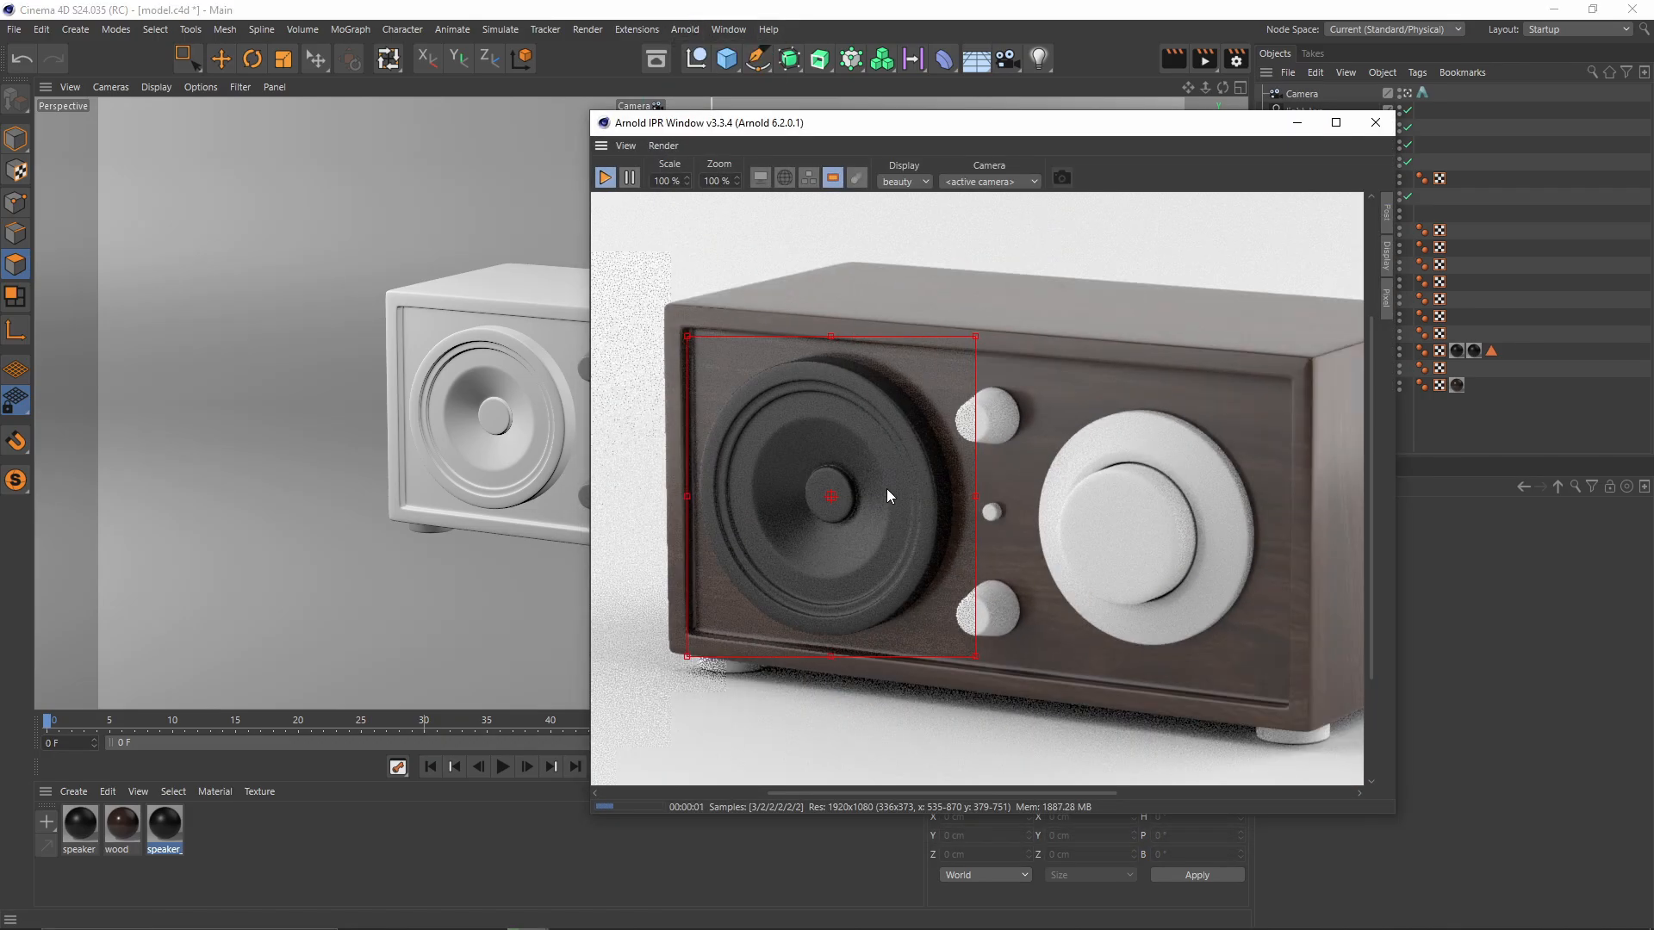
left_click_drag(870, 134, 1470, 135)
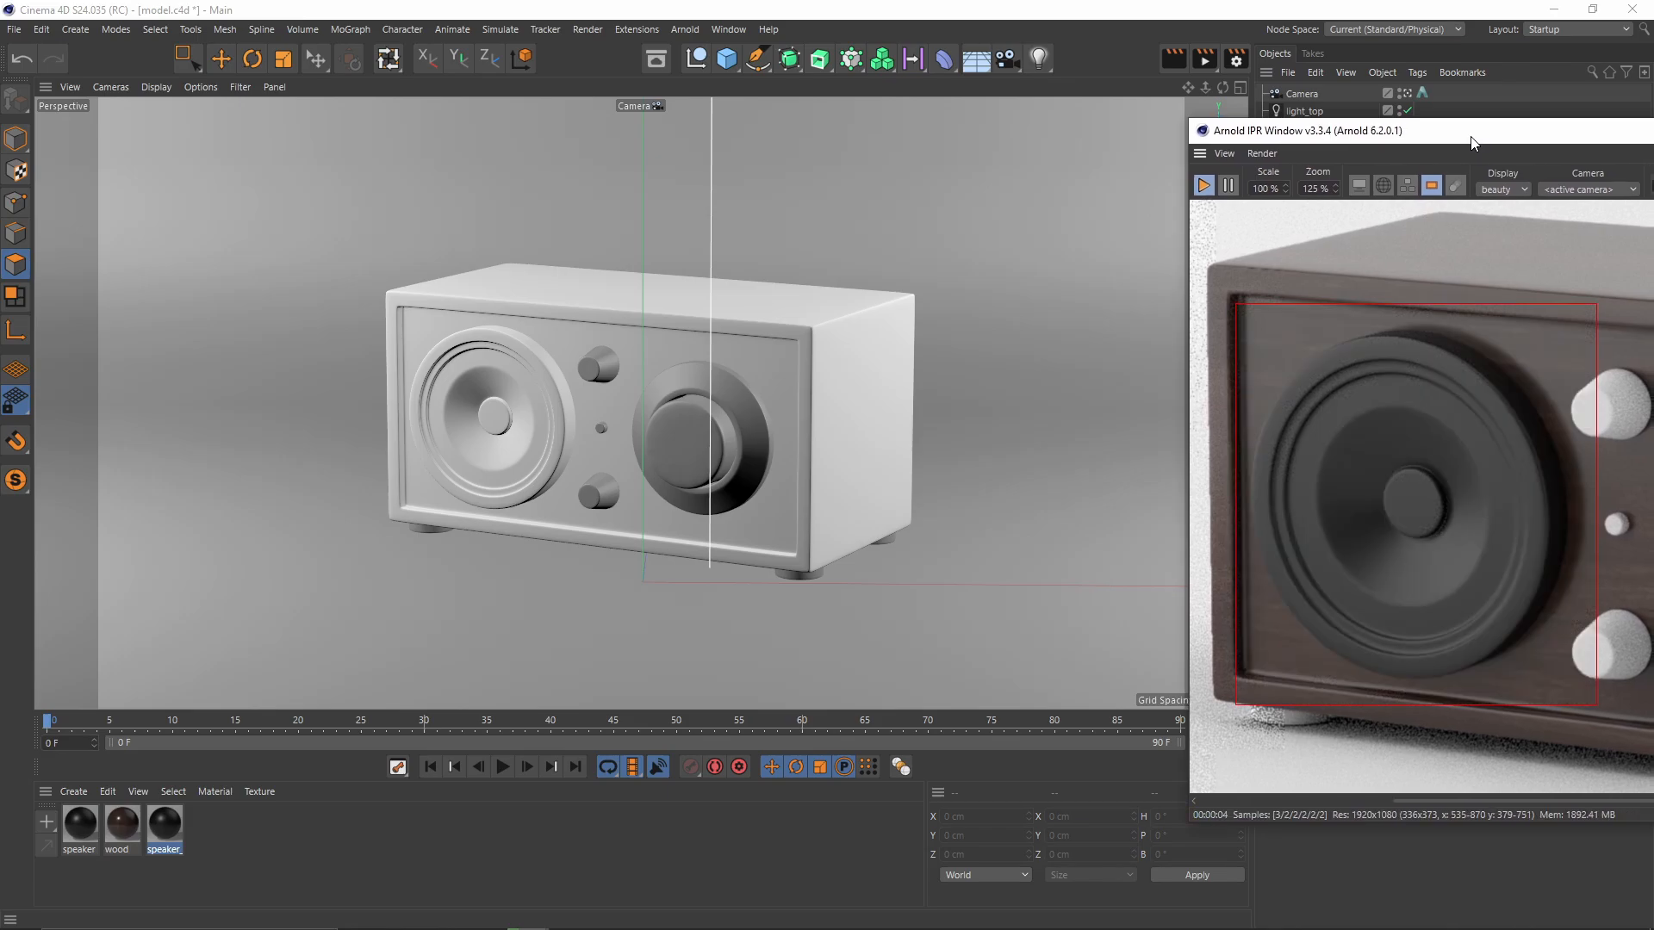
Step: Open the shader network of the speaker_bump material and add a ramp_rgb node to it
double_click(178, 825)
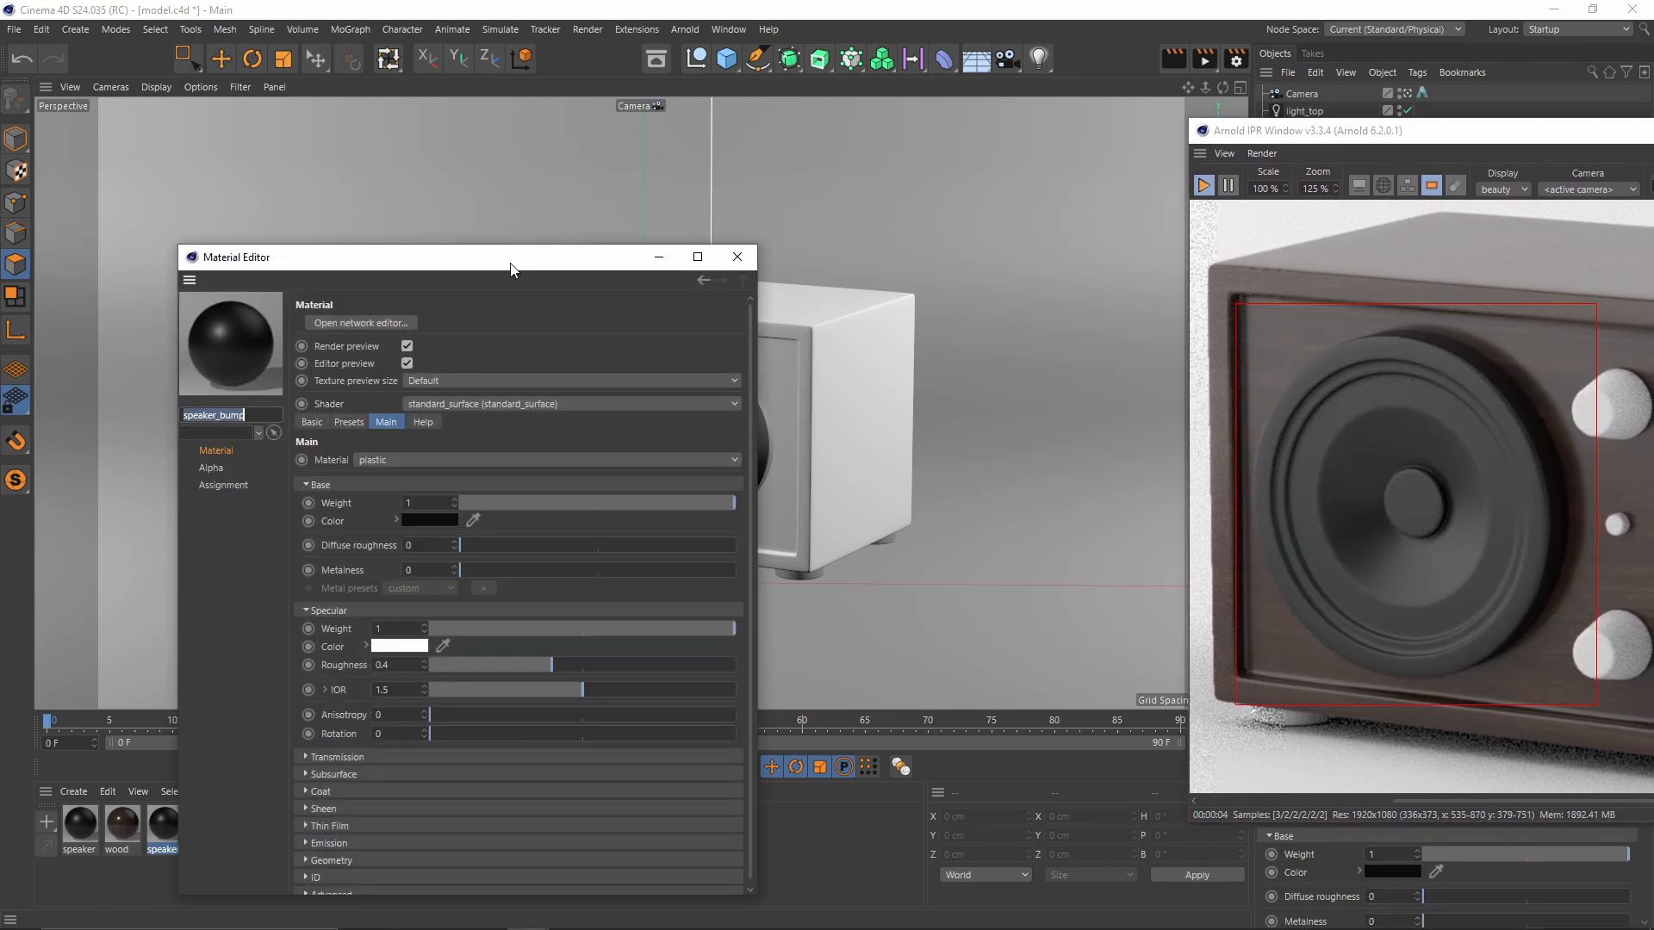
left_click(344, 324)
left_click_drag(820, 225, 482, 162)
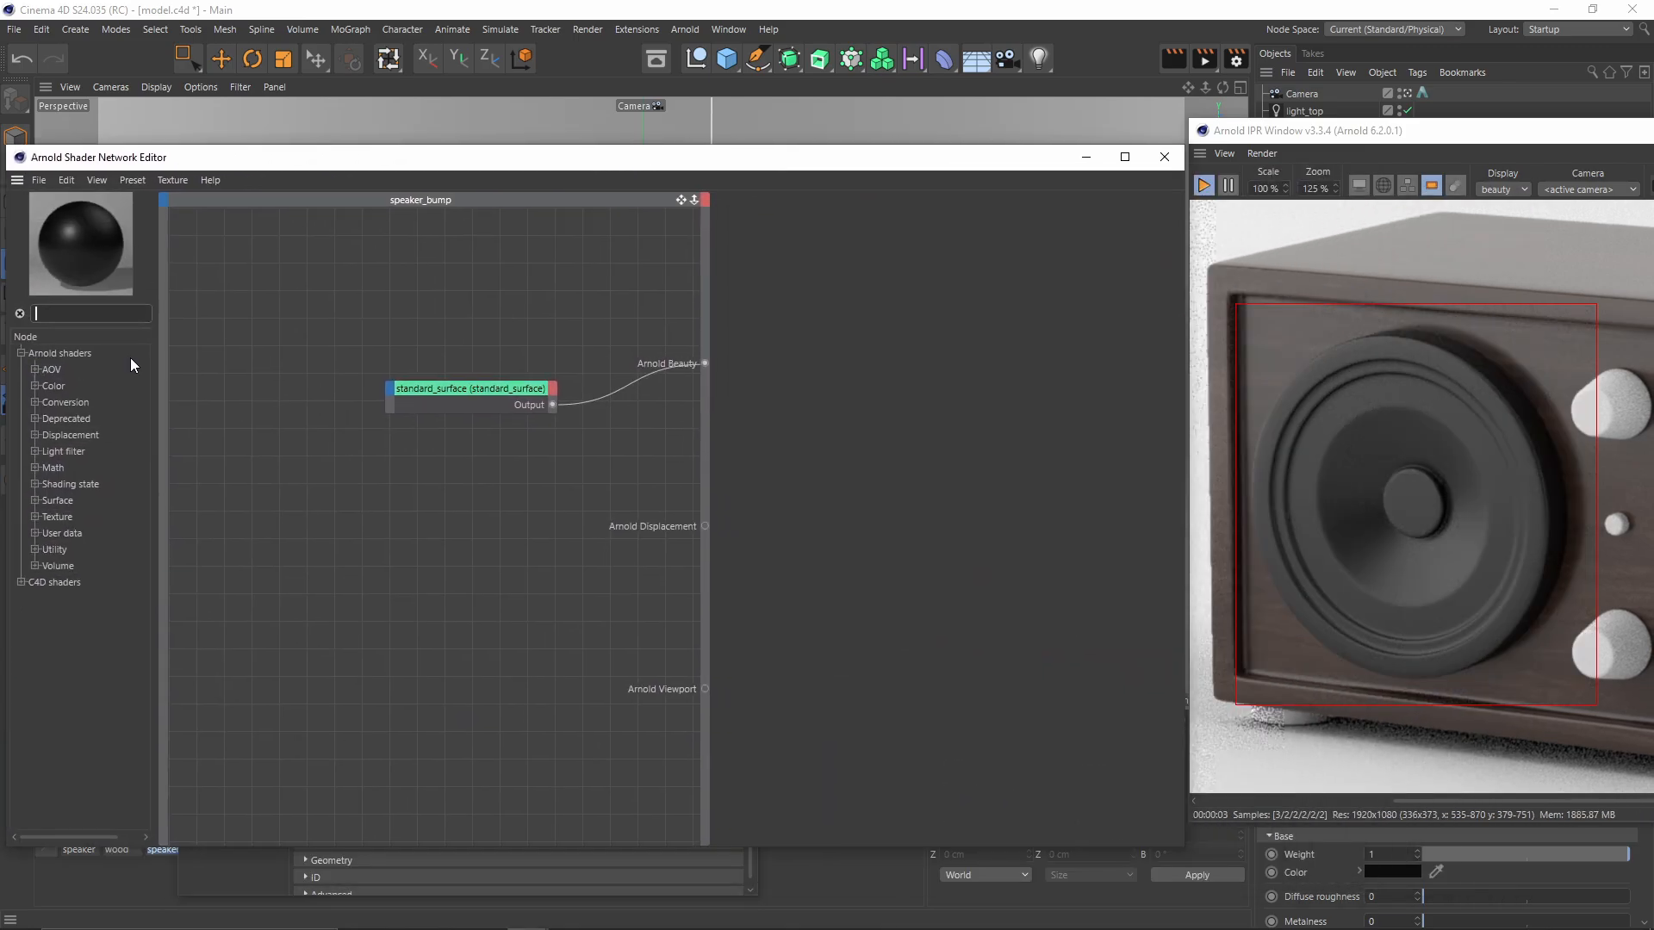
type("ramp")
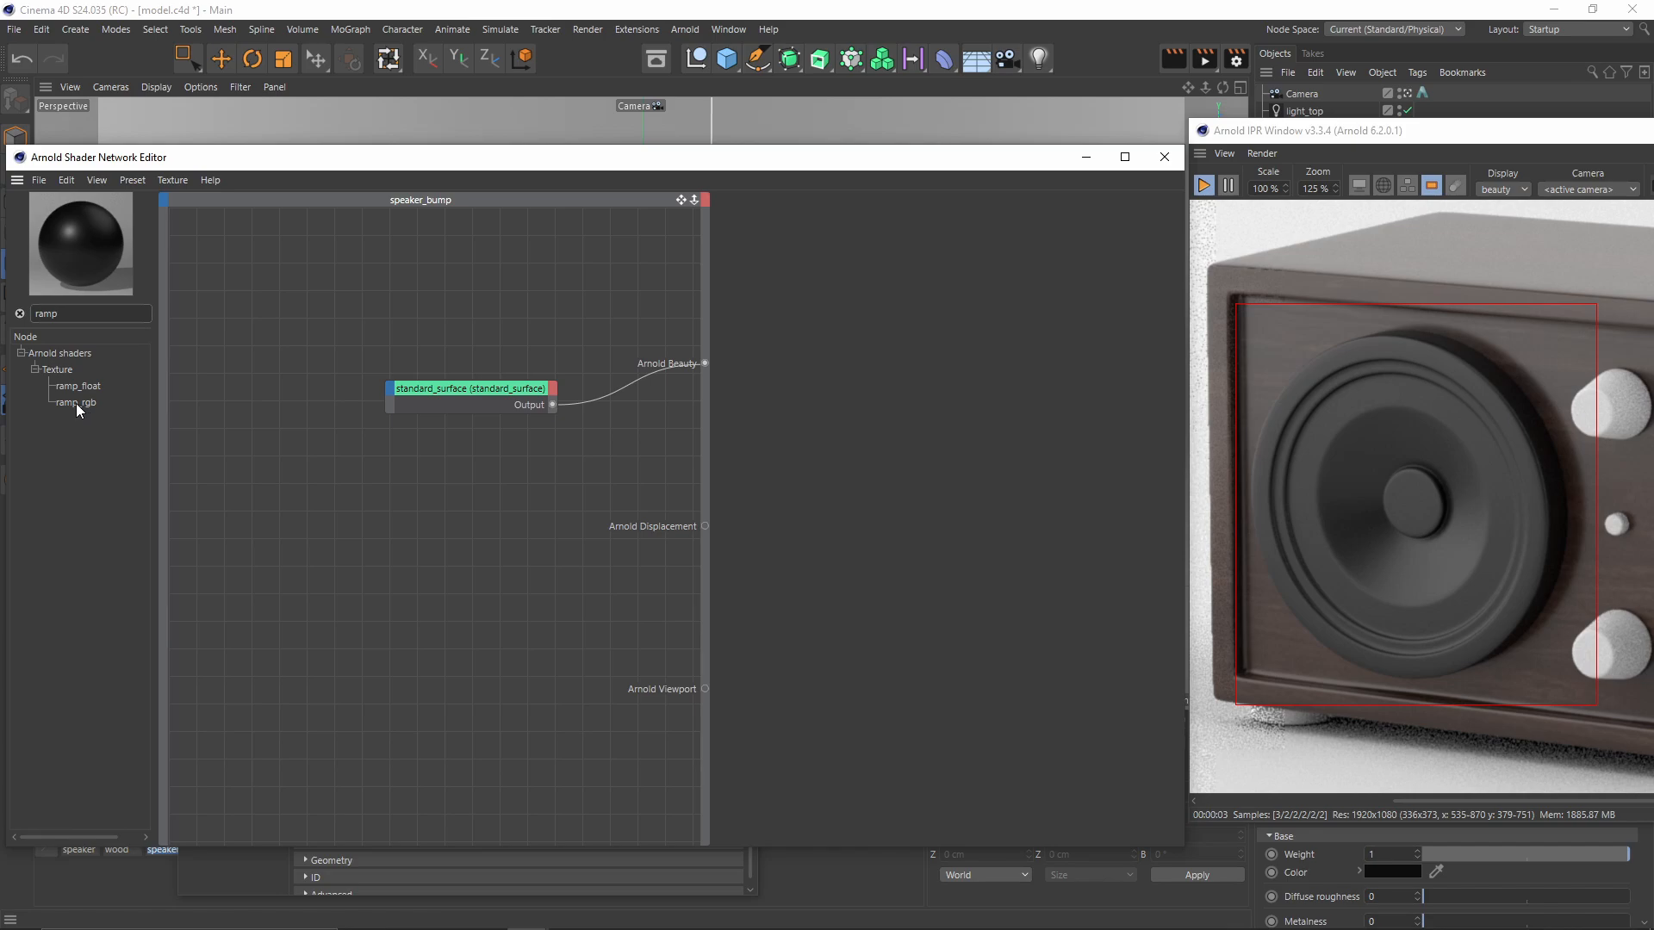
left_click_drag(75, 403, 363, 503)
left_click_drag(818, 168, 638, 160)
left_click_drag(990, 388, 1034, 440)
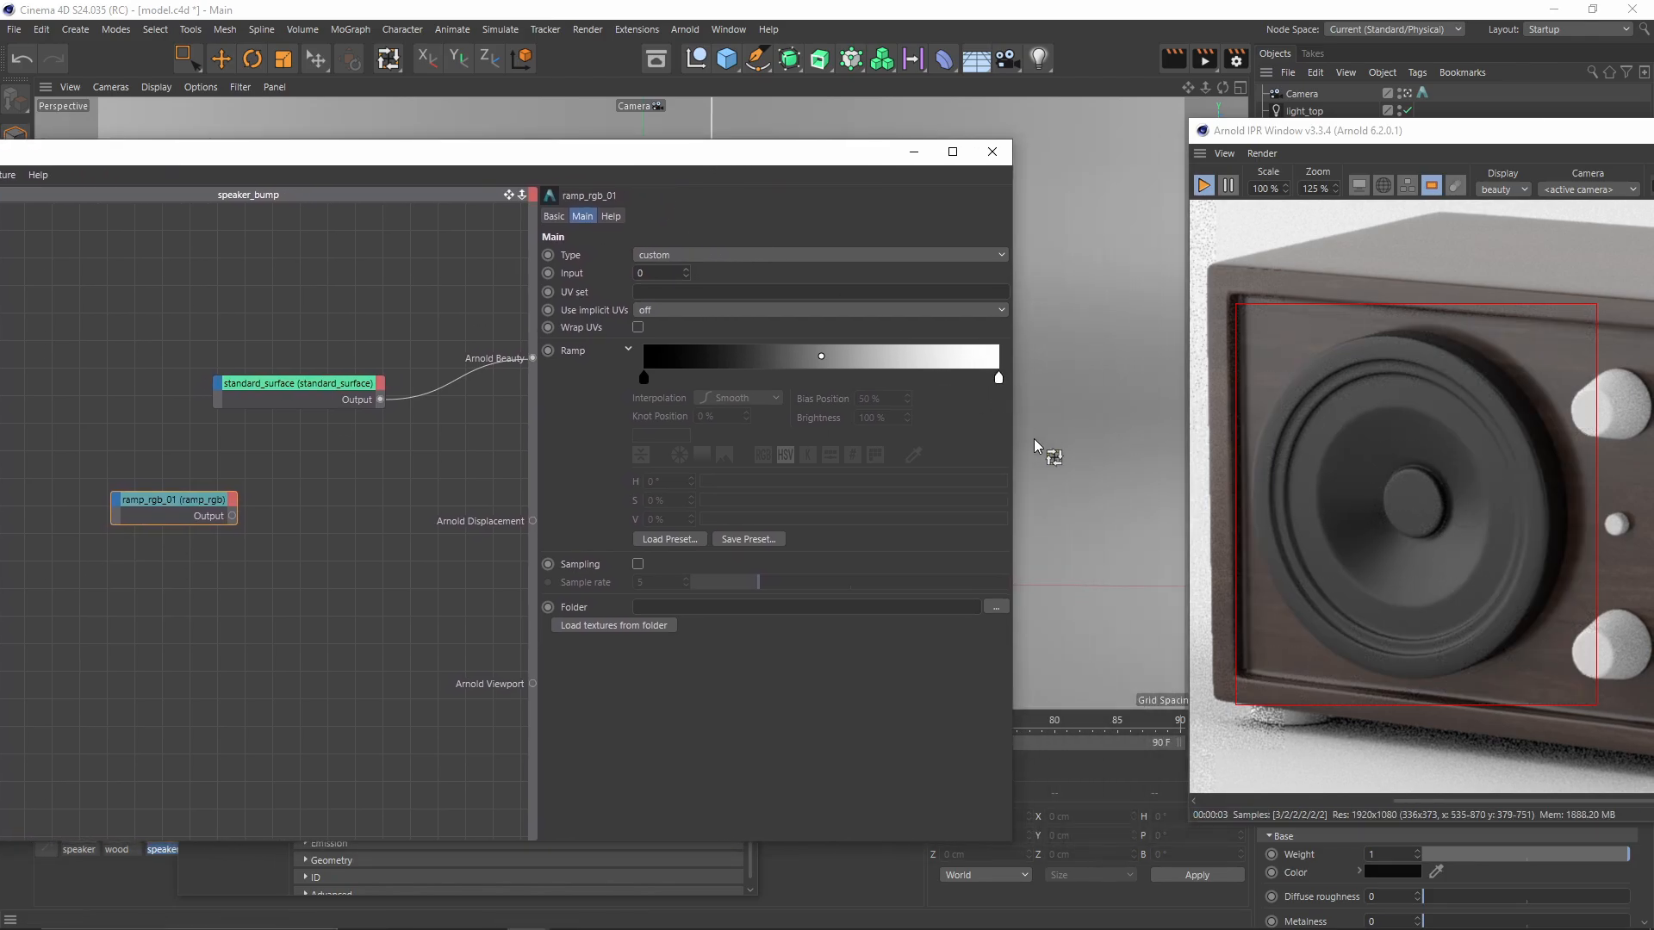
Step: Place the ramp's white knot at 50% and set a black knot at 100%
mouse_move(998, 377)
left_mouse_down()
mouse_move(827, 380)
mouse_move(996, 379)
left_mouse_up()
double_click(730, 417)
type("50")
key("Return")
double_click(996, 379)
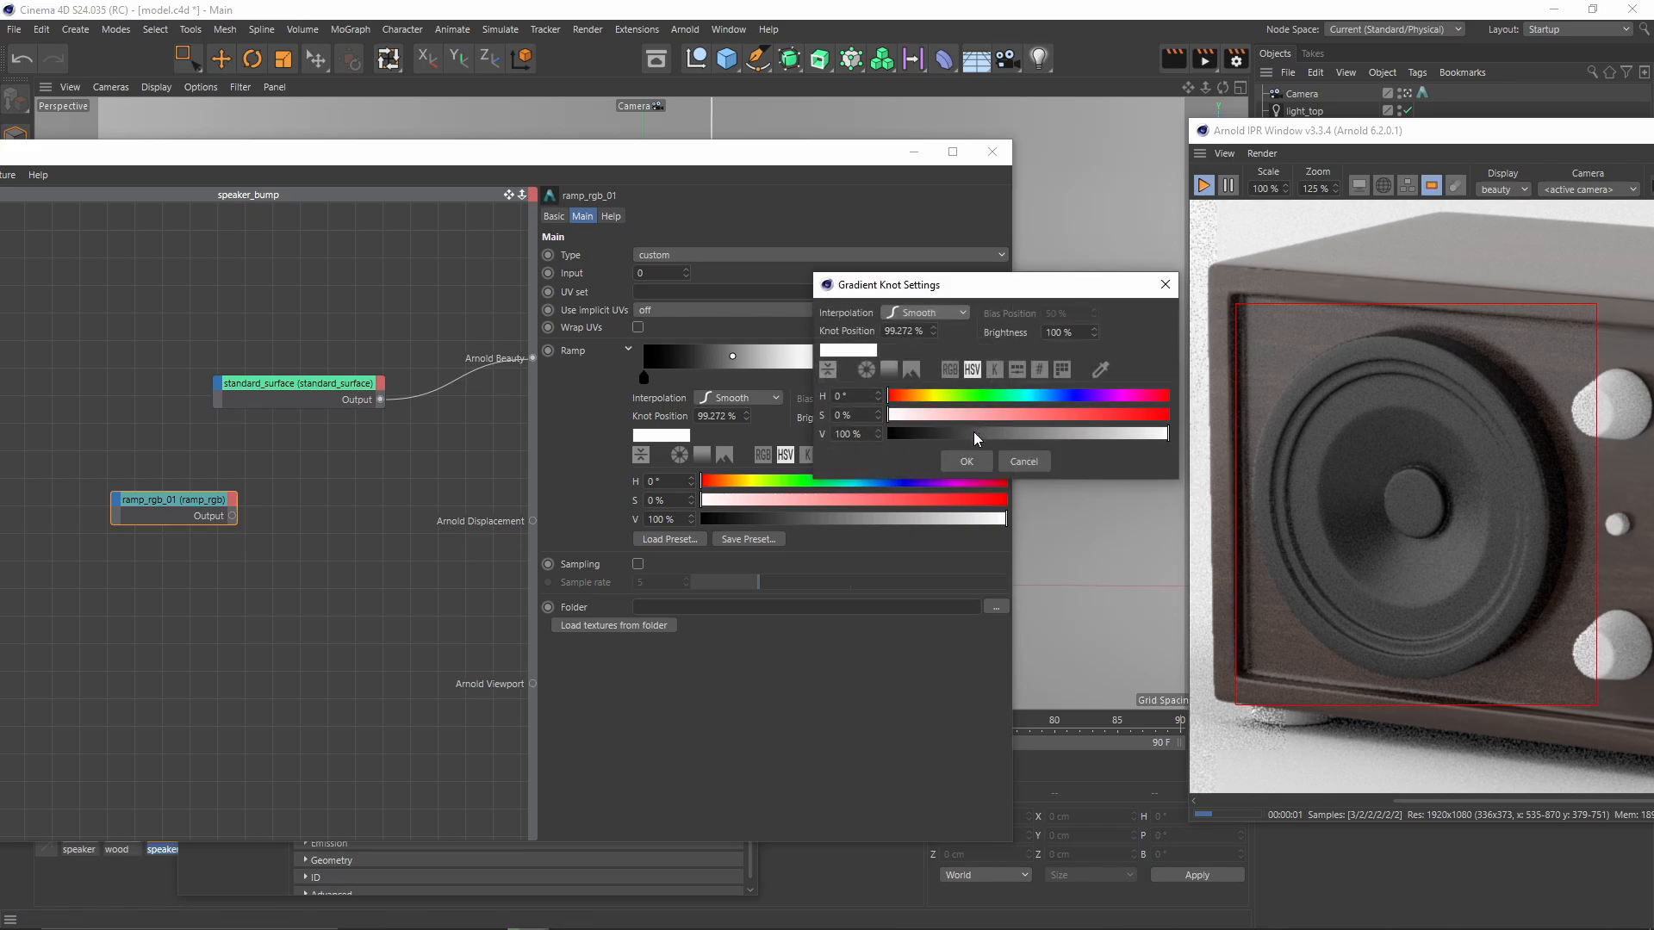
left_click_drag(968, 438, 787, 422)
left_click(966, 461)
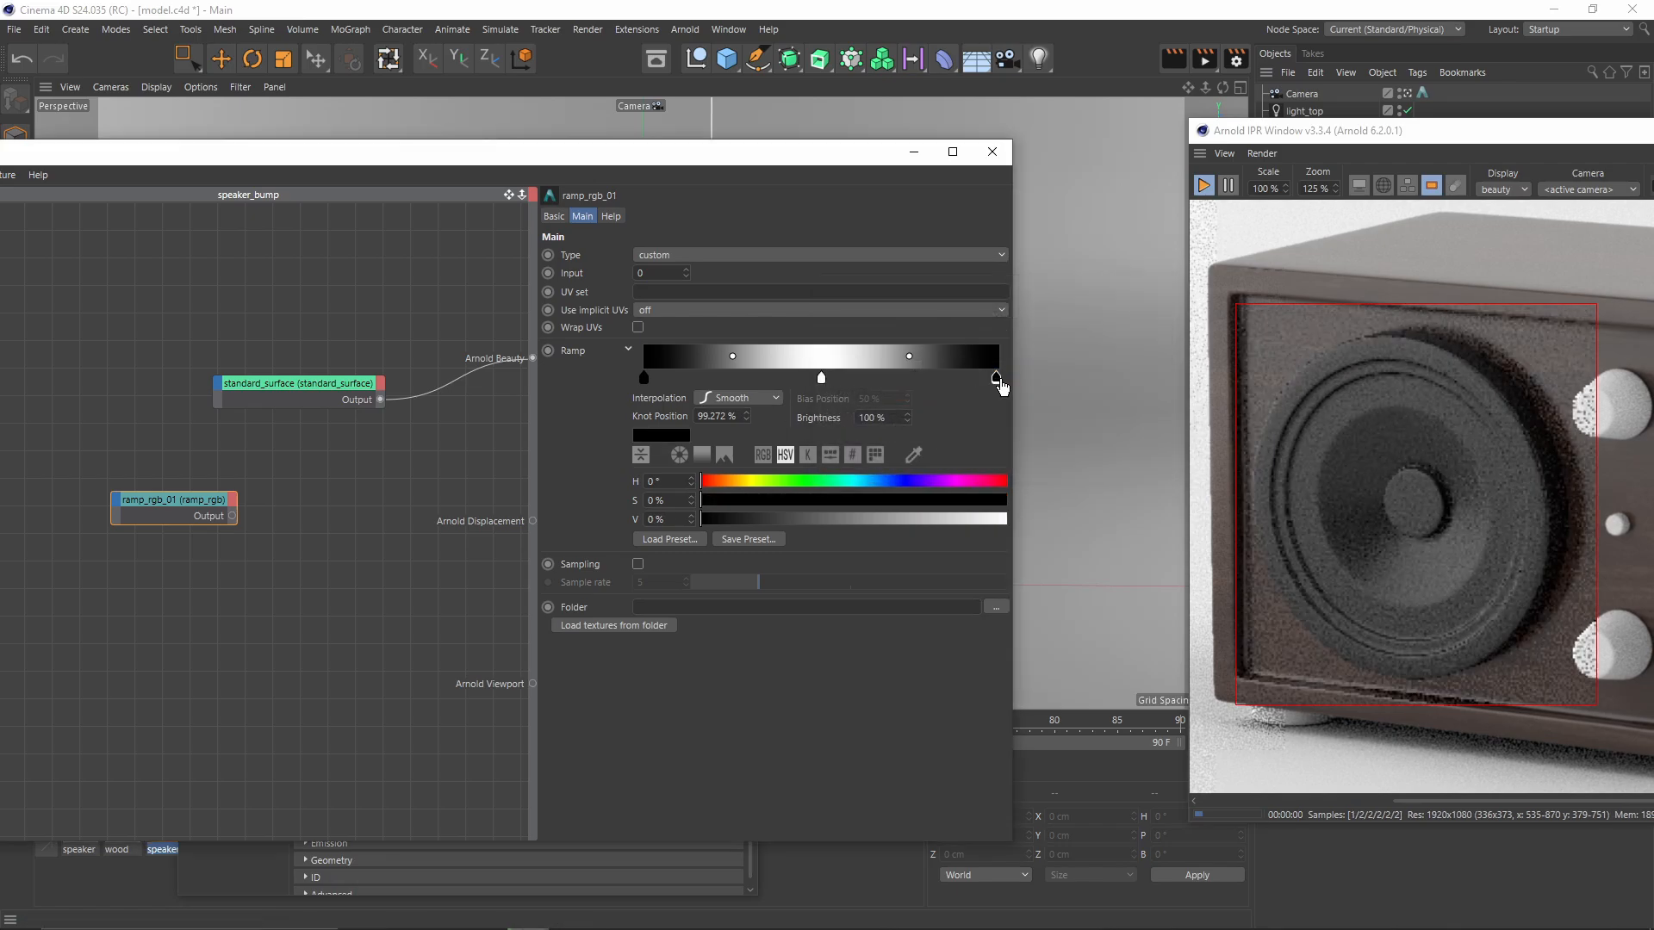
left_click_drag(996, 379, 1023, 386)
Step: Double the knots of the ramp three times to get repeating black and white bands
right_click(998, 380)
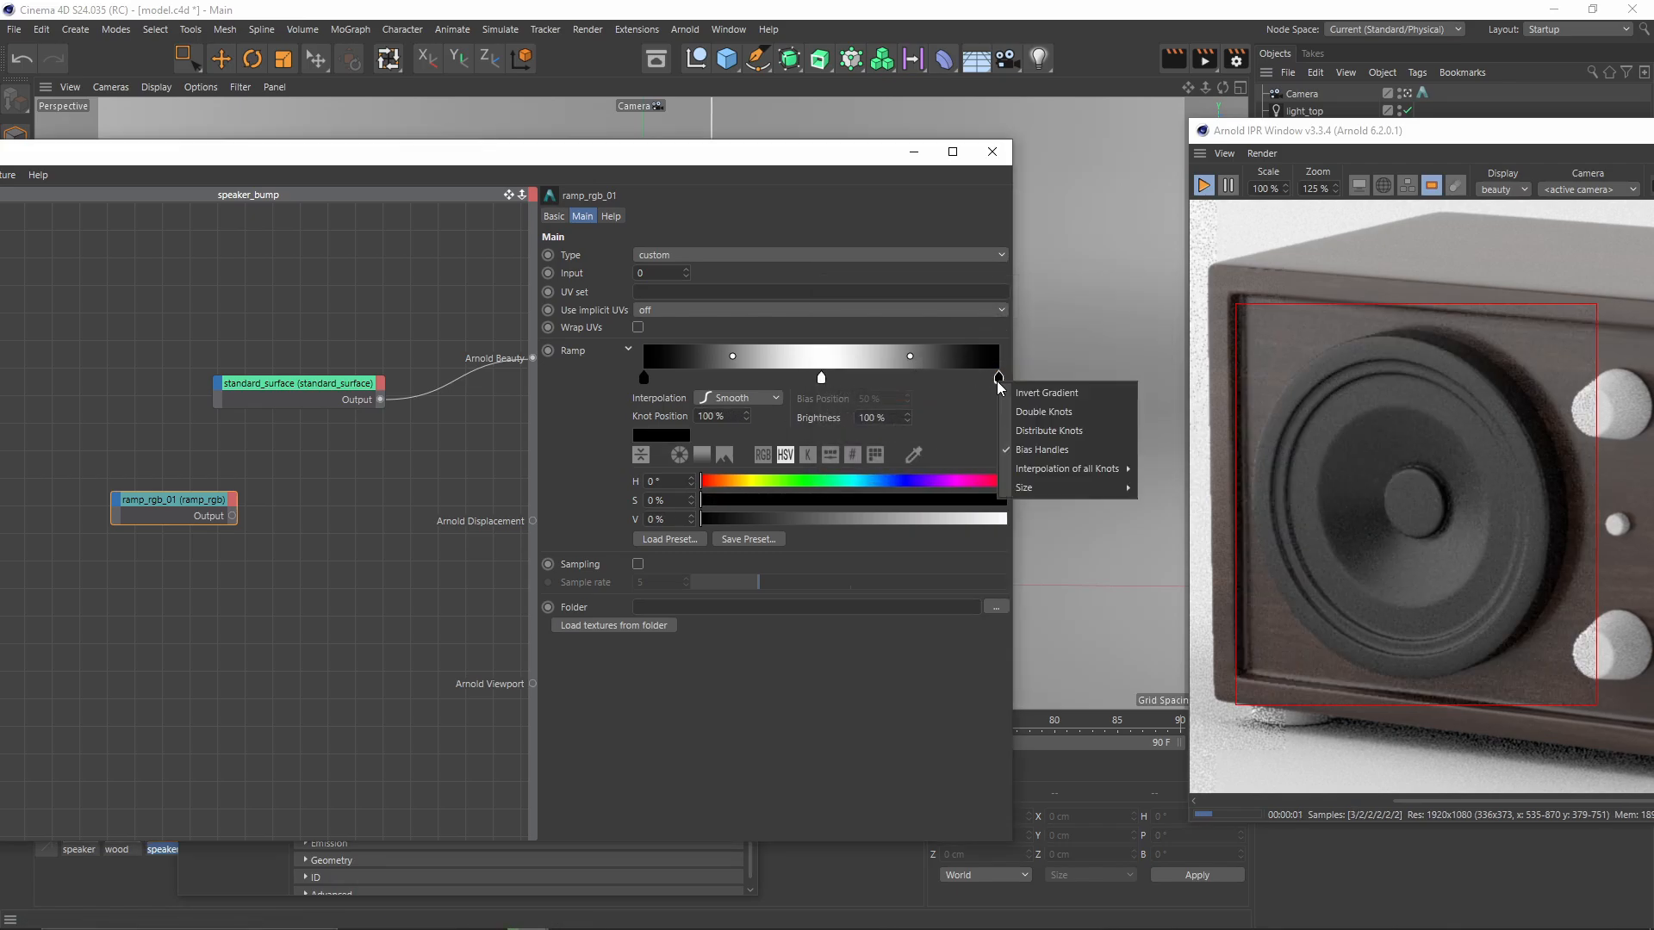
left_click(1033, 411)
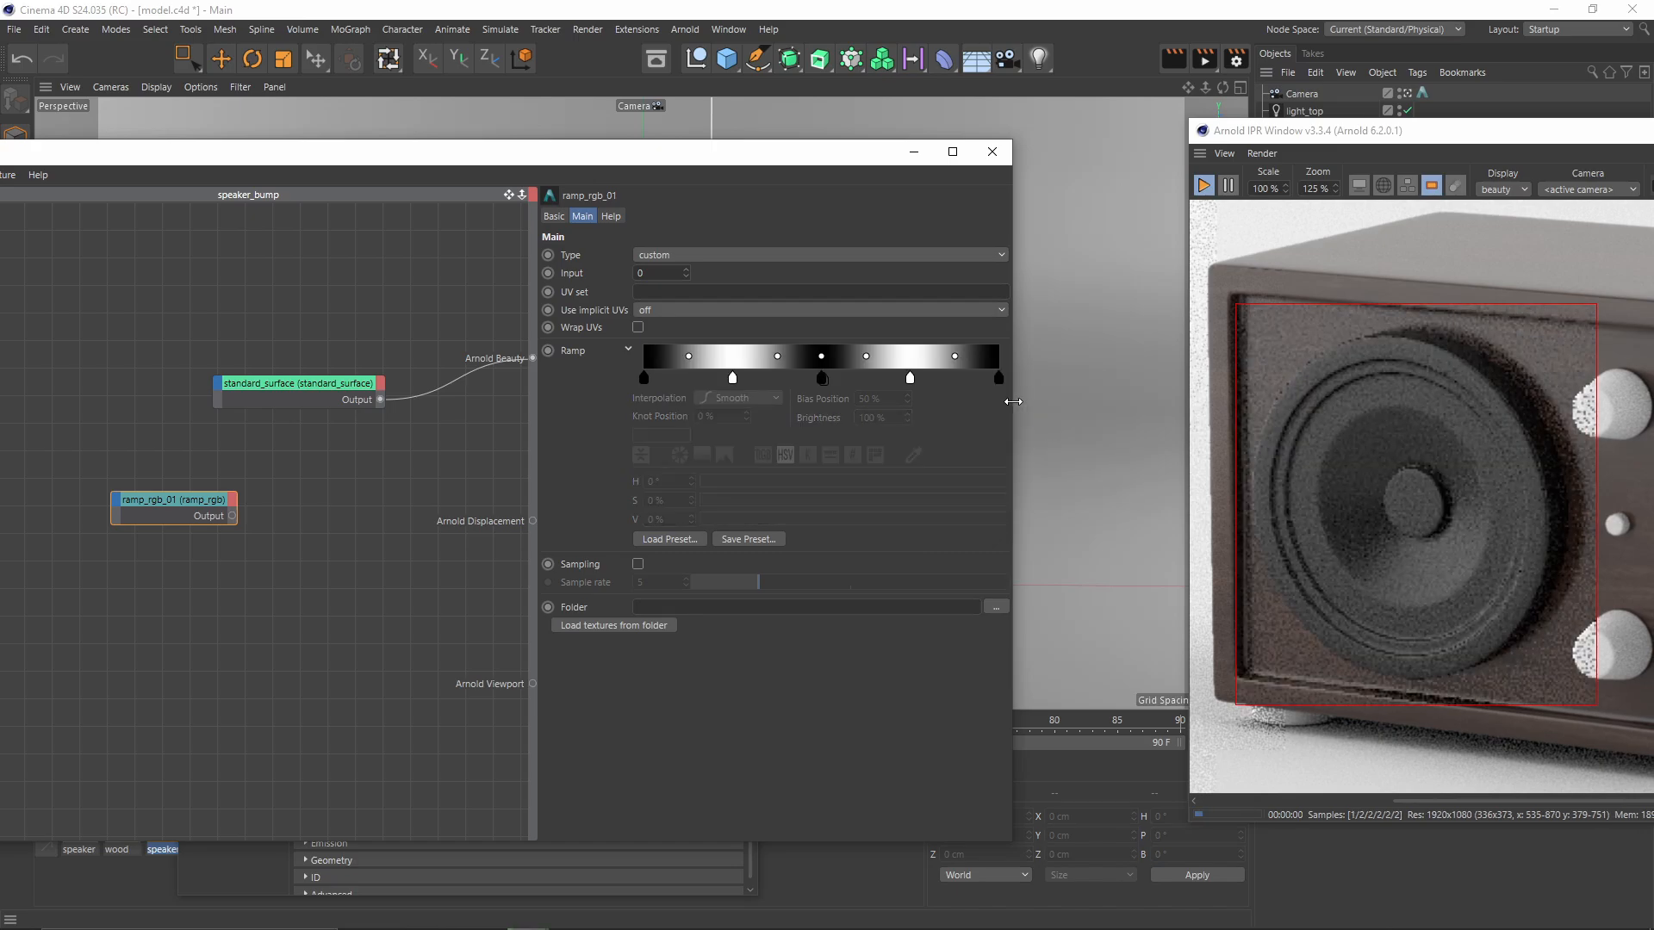
right_click(999, 378)
left_click(1025, 403)
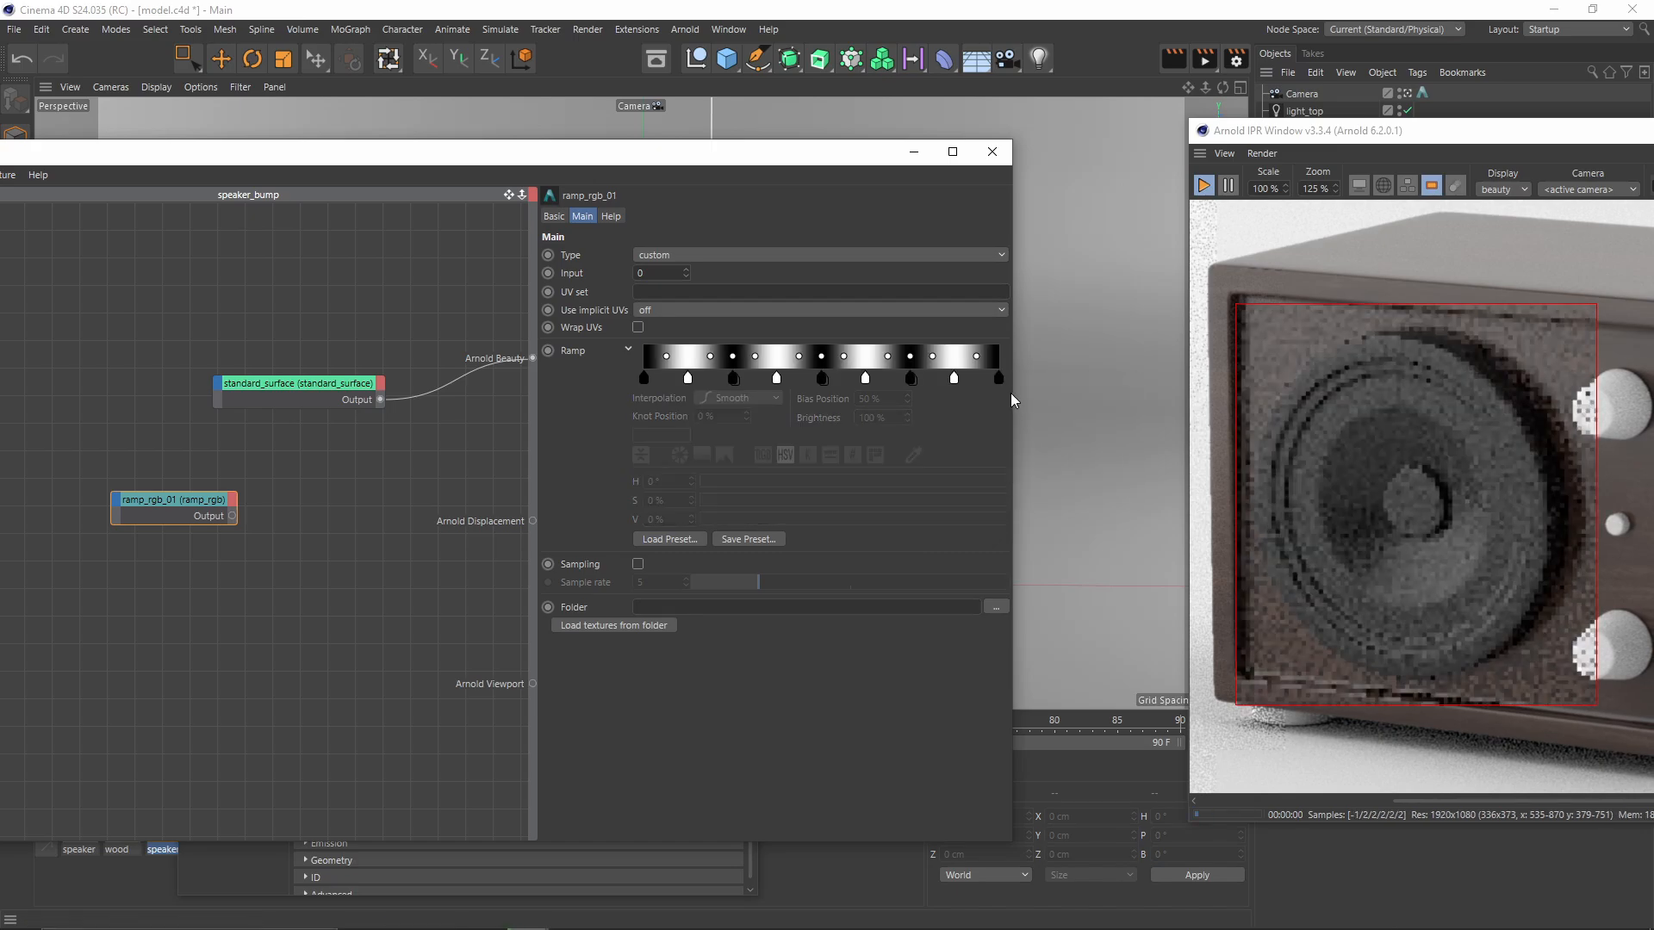
right_click(999, 379)
left_click(1034, 412)
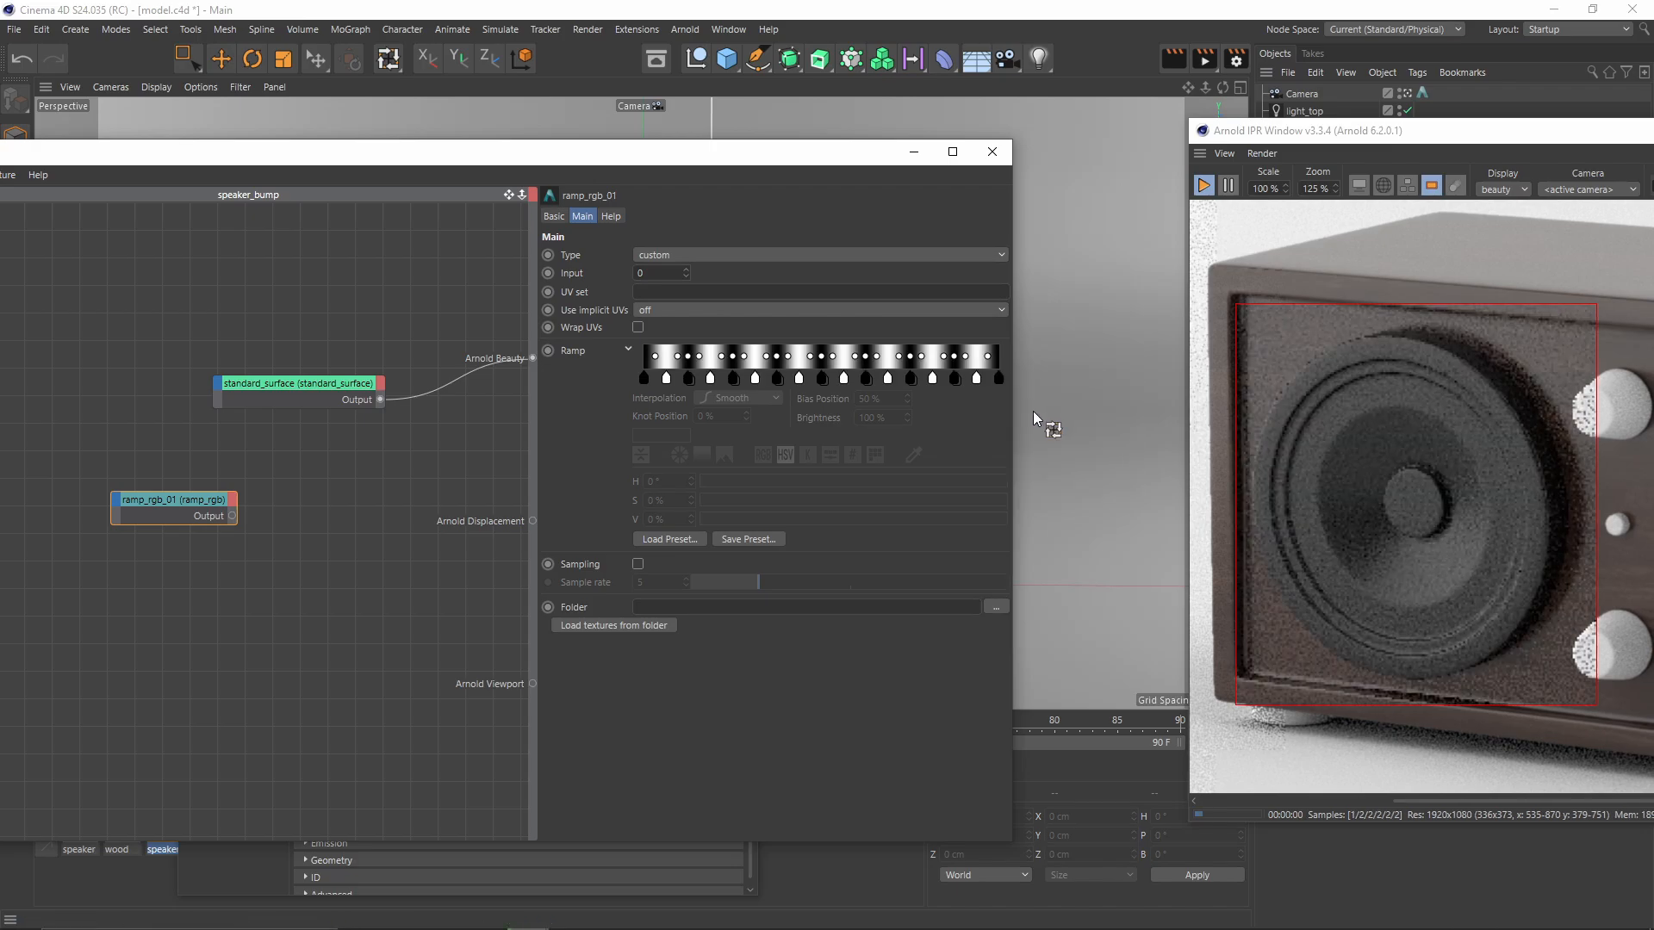
Step: Set the type of the ramp_rgb node to circular
left_click_drag(705, 165, 834, 184)
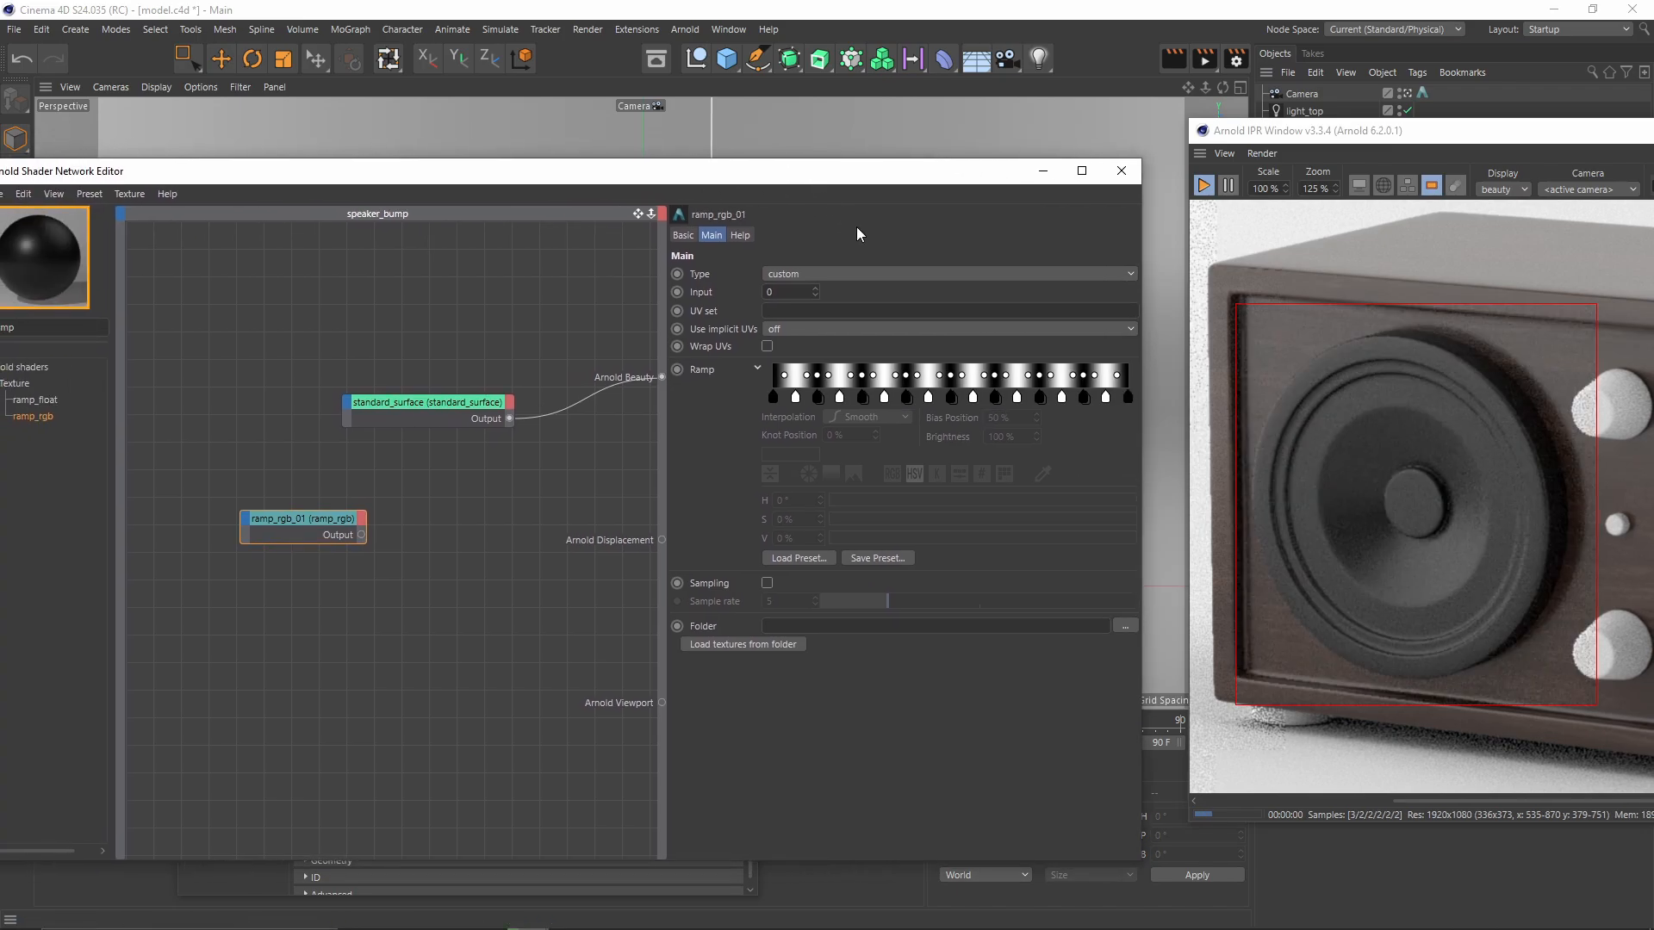
left_click(856, 272)
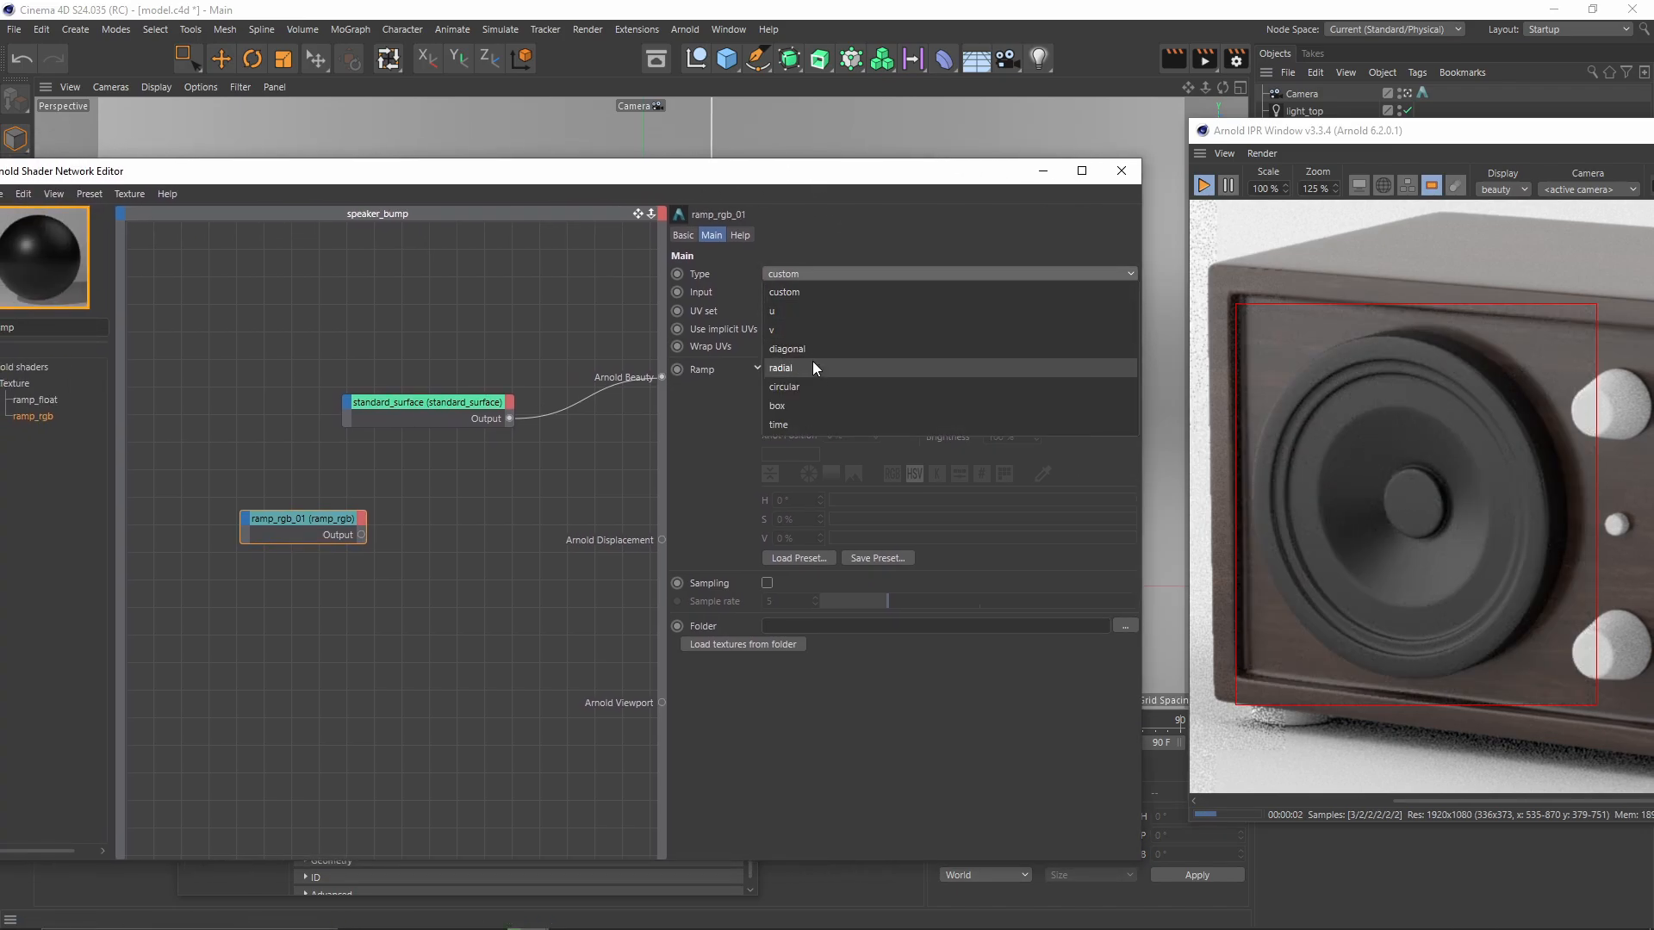
left_click(806, 390)
left_click_drag(762, 183, 732, 170)
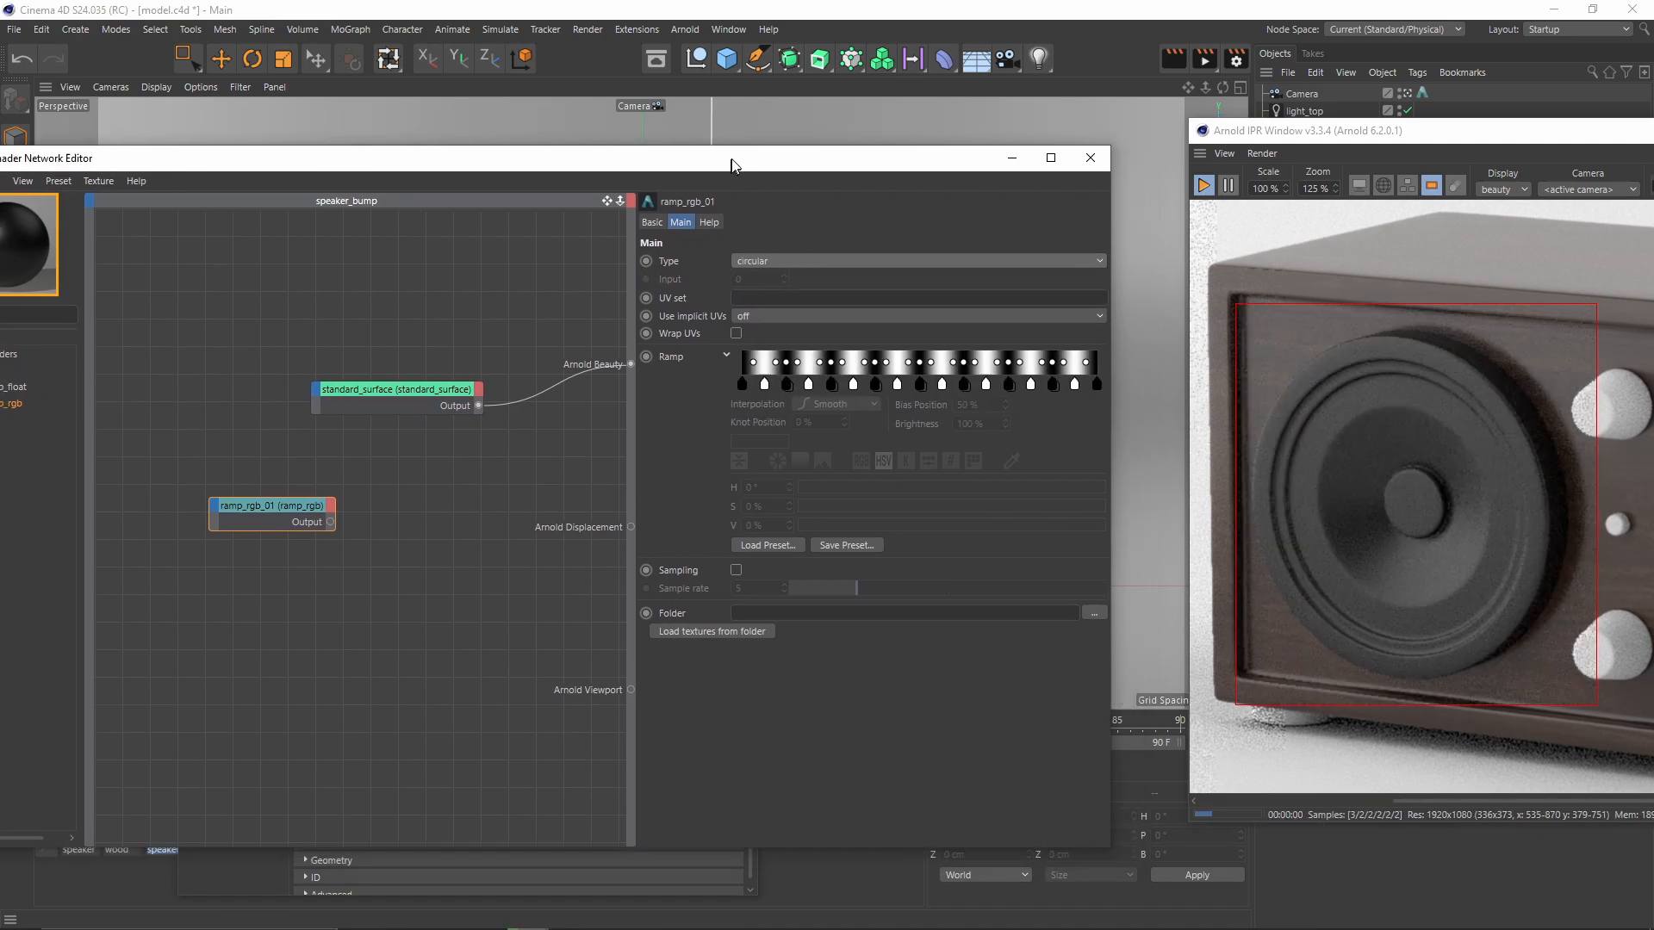
Step: Connect the ramp_rgb node's output to Arnold Beauty in place of the standard_surface shader
left_click_drag(276, 505, 317, 512)
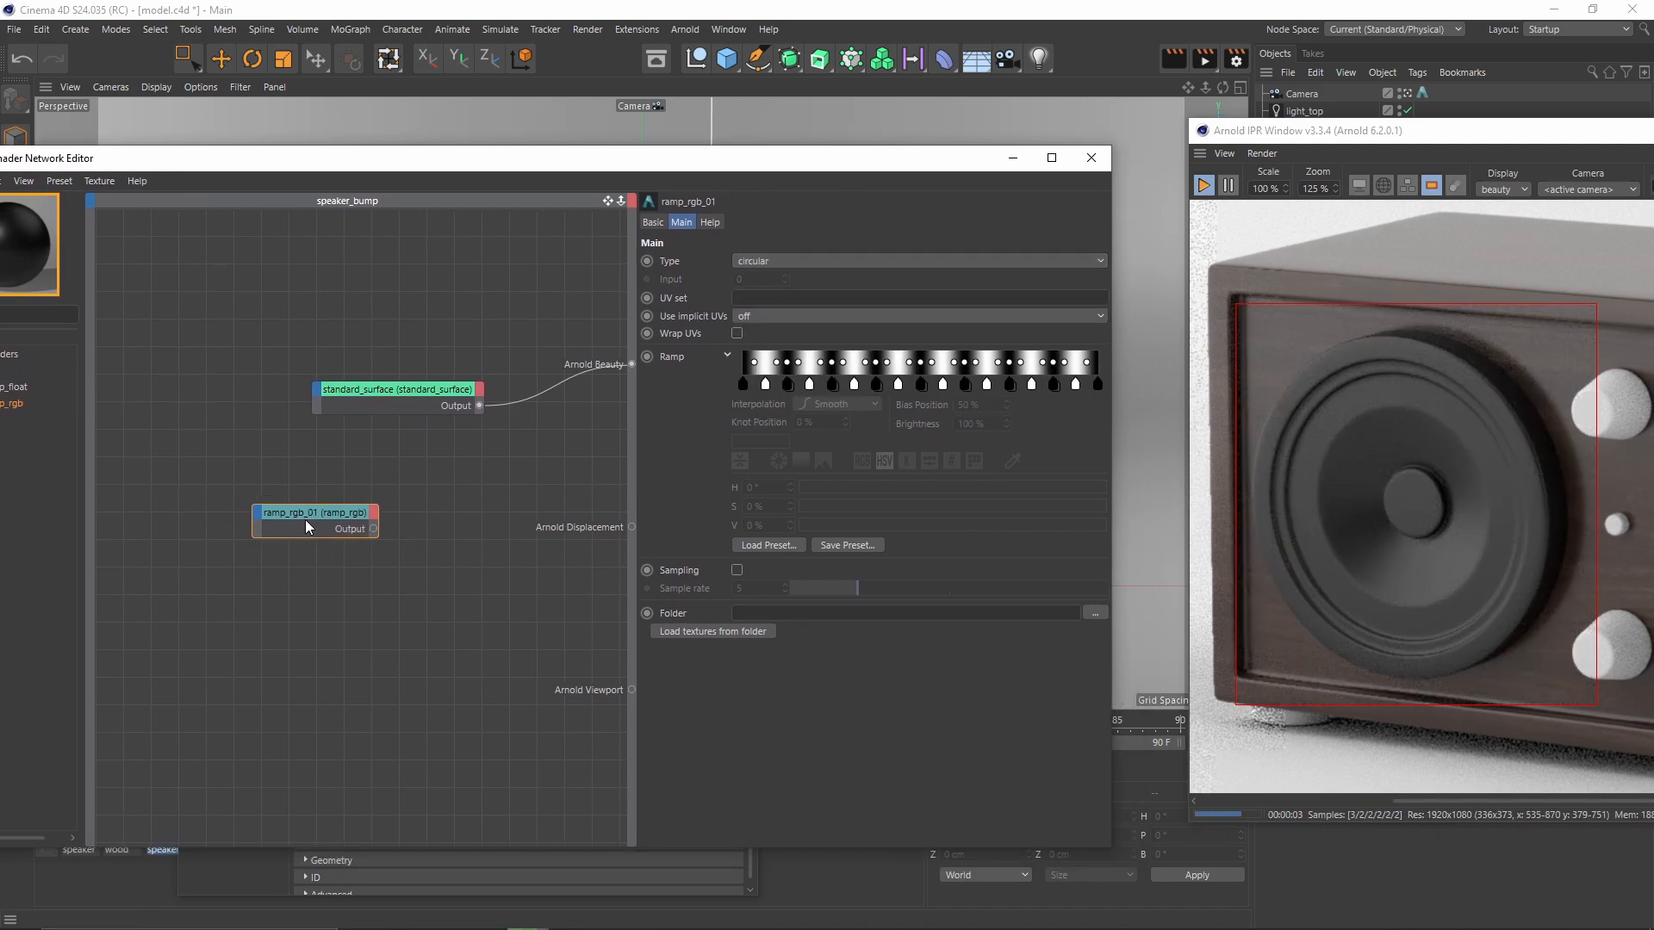
left_click_drag(382, 465, 219, 569)
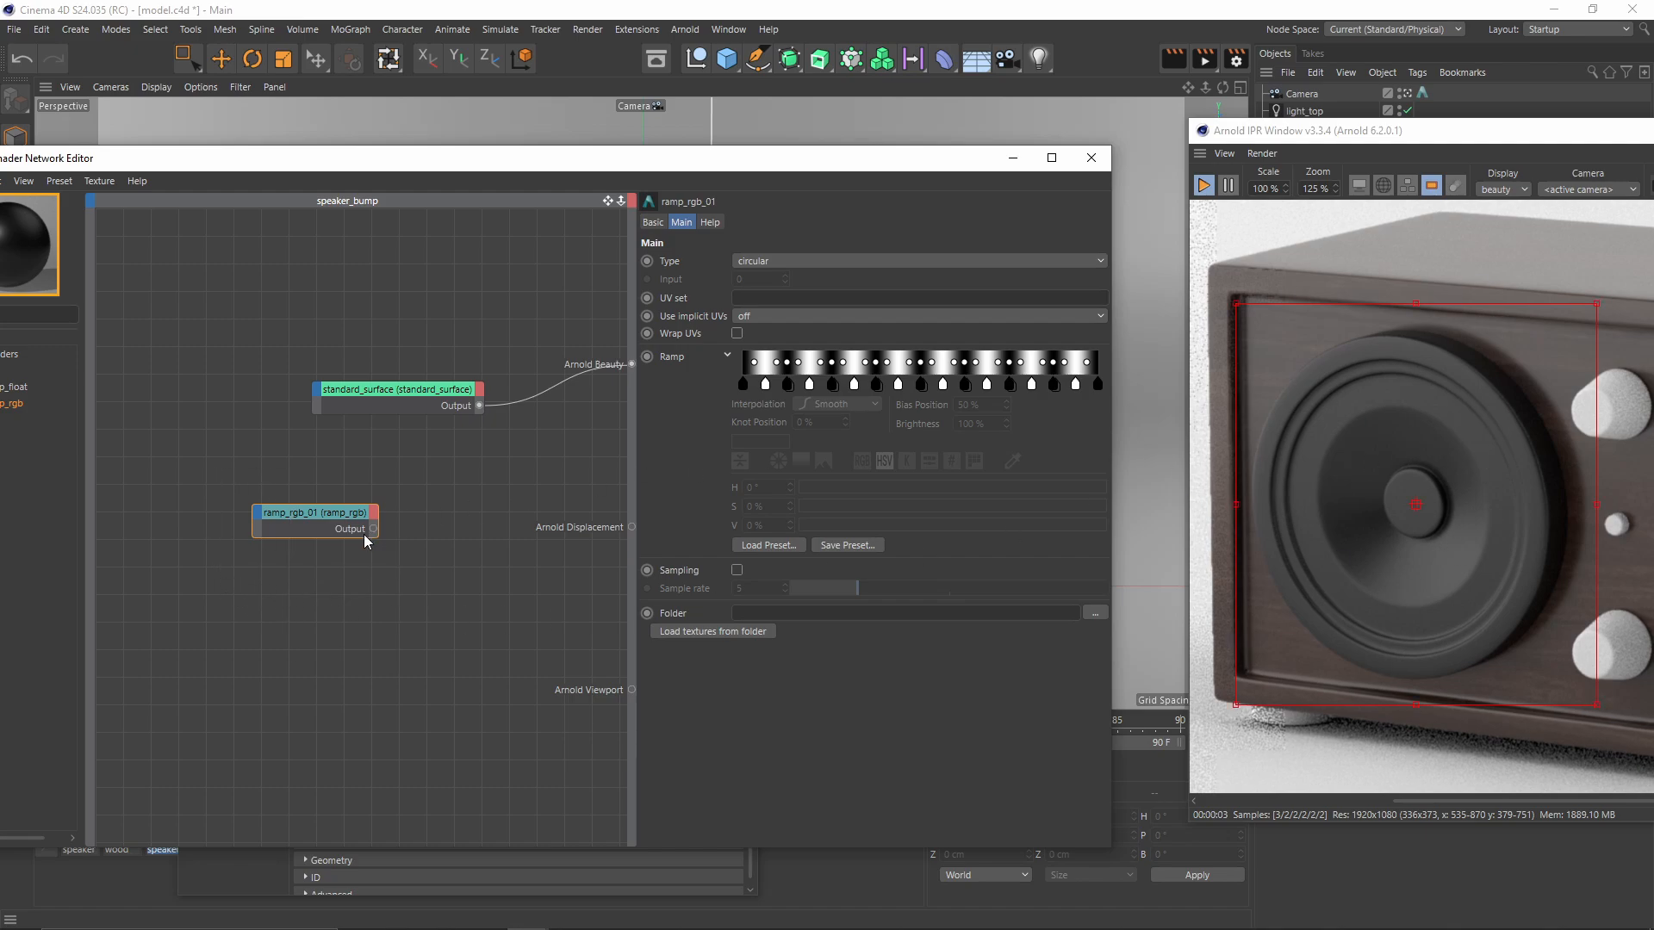
left_click_drag(373, 529, 631, 365)
Step: Set the projection of the speaker object's speaker_bump material tag to Flat
left_click_drag(1406, 136, 481, 83)
left_click(201, 162)
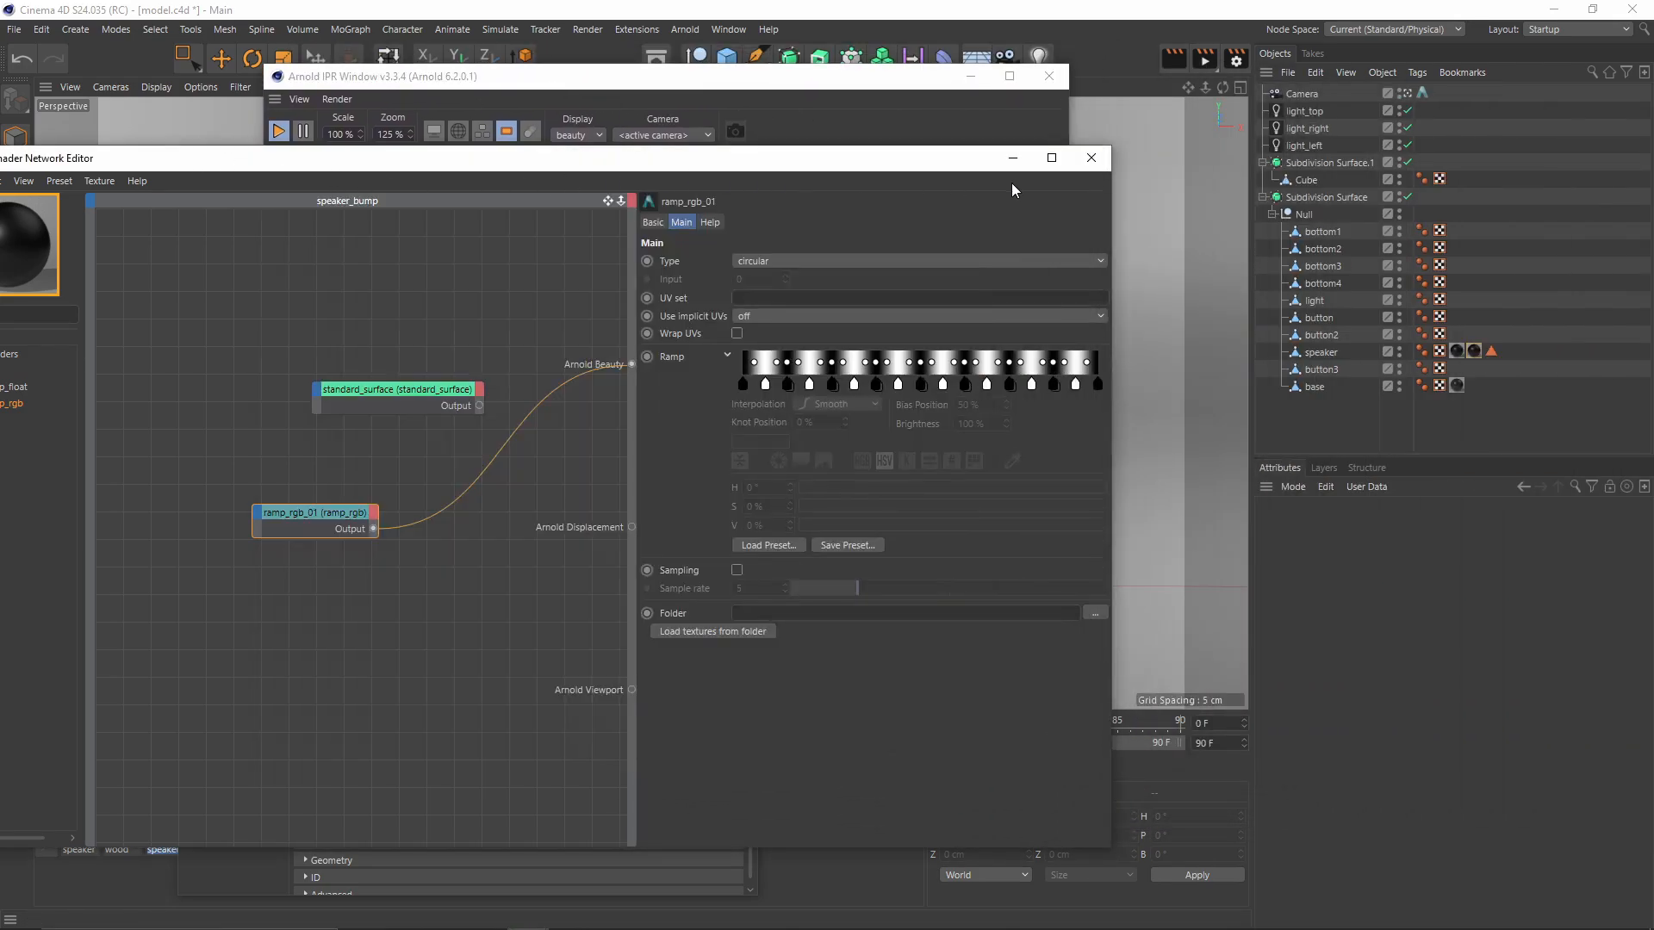
left_click_drag(1012, 146, 1020, 181)
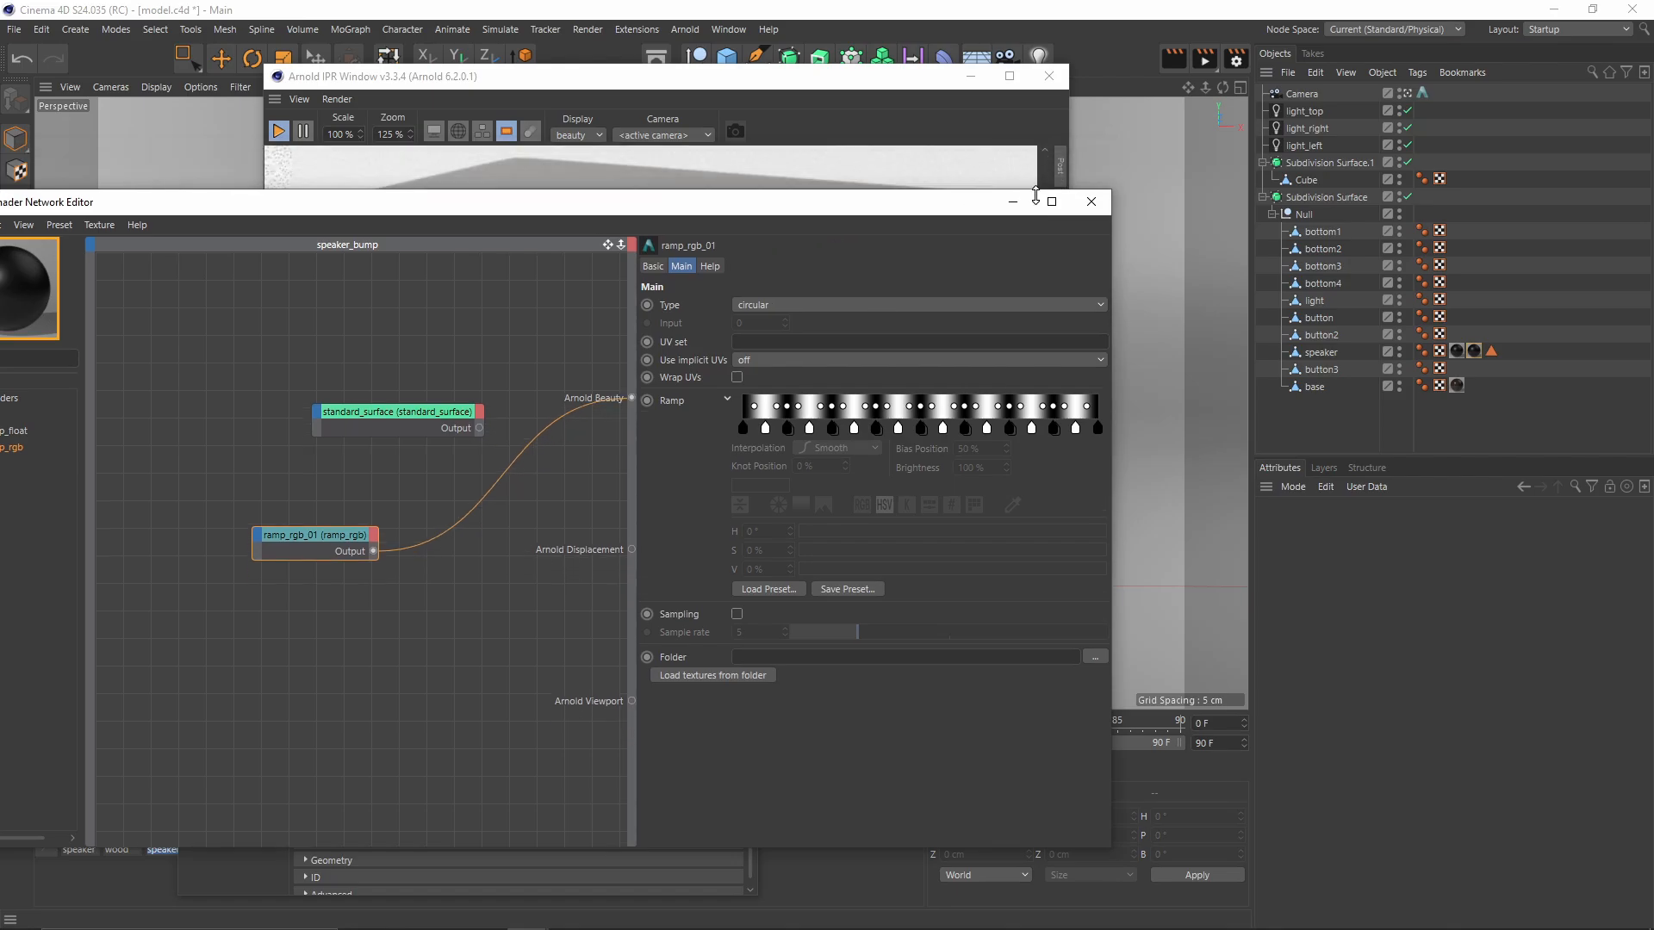
left_click(1089, 194)
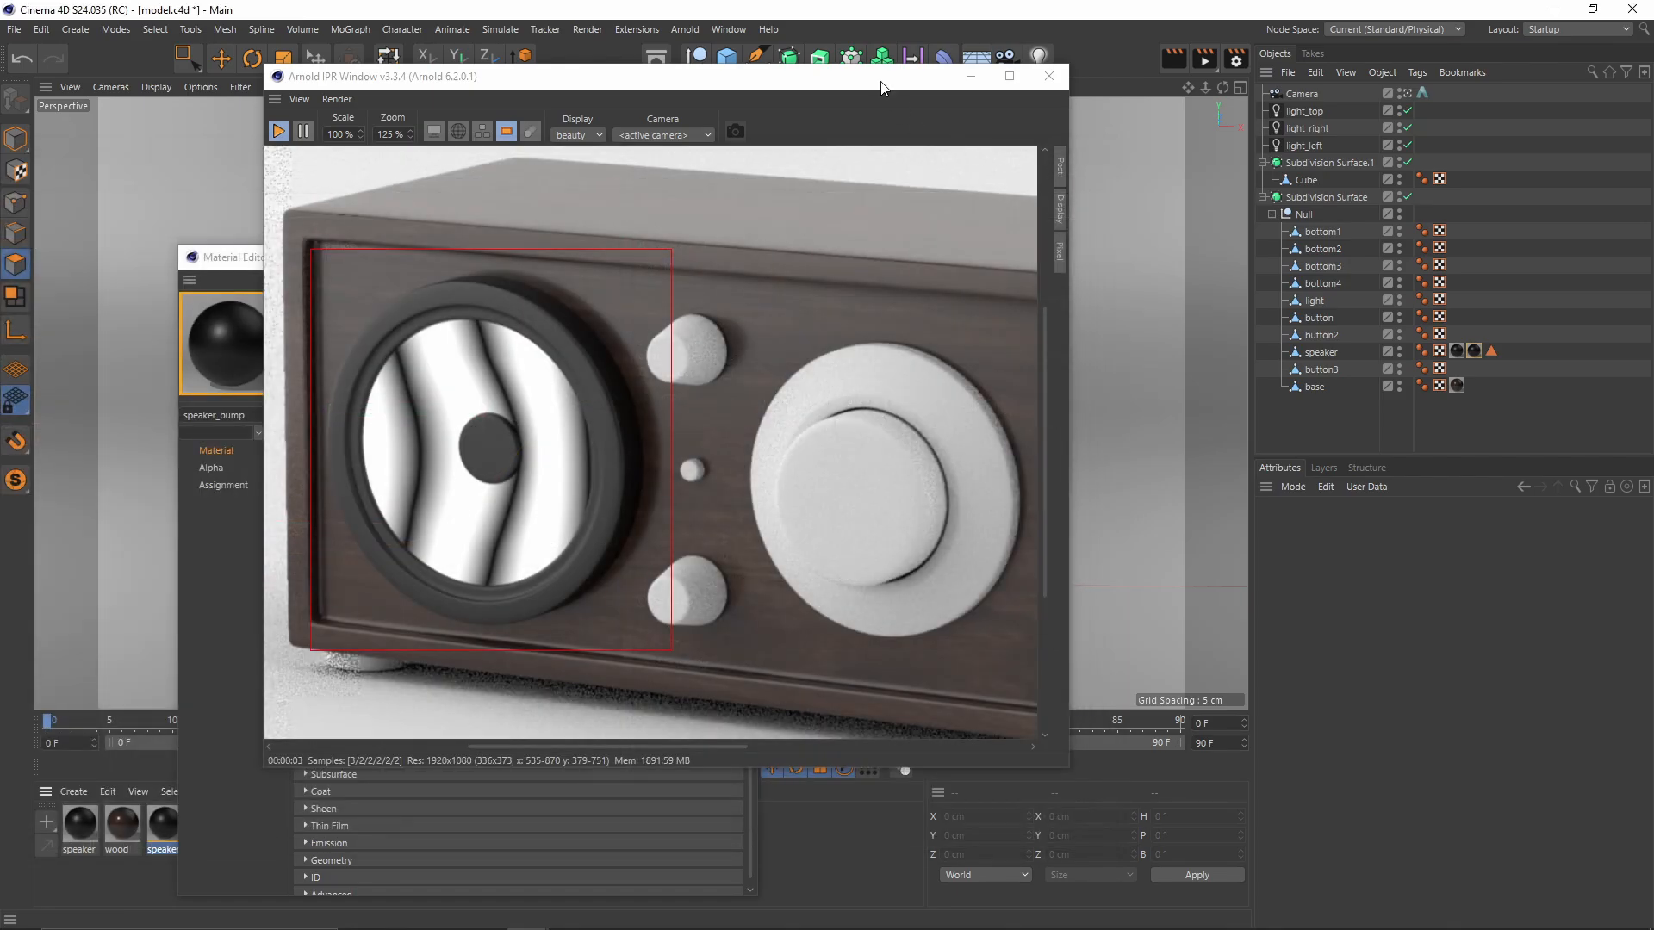
left_click_drag(883, 85, 913, 107)
left_click(1325, 353)
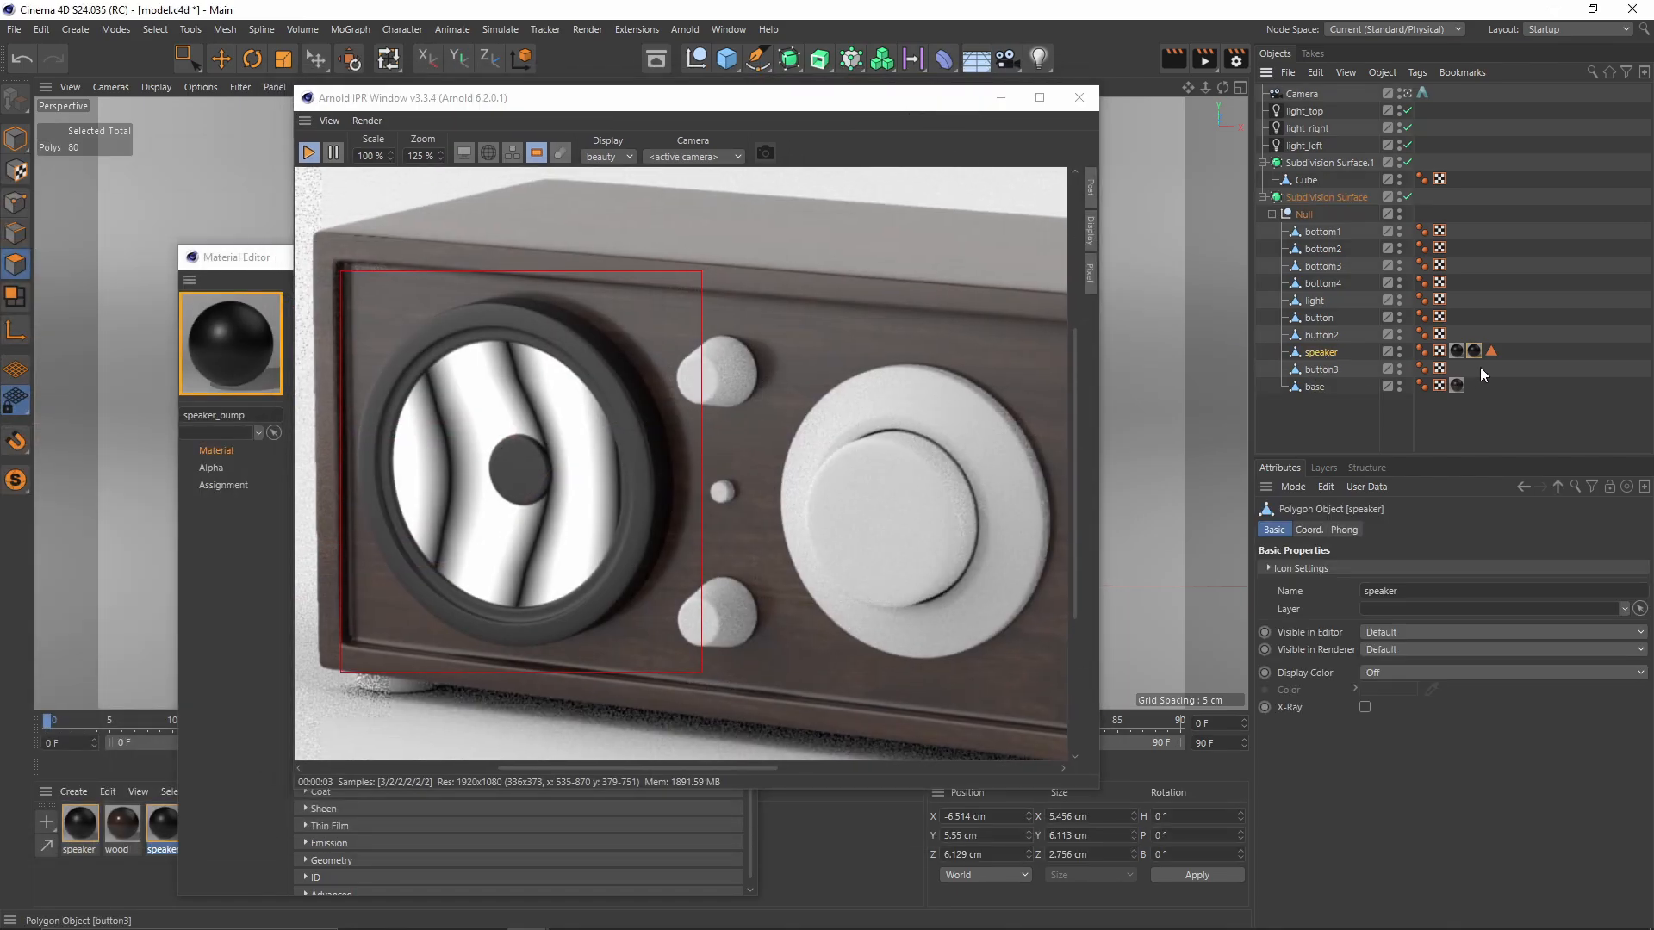
left_click(1473, 352)
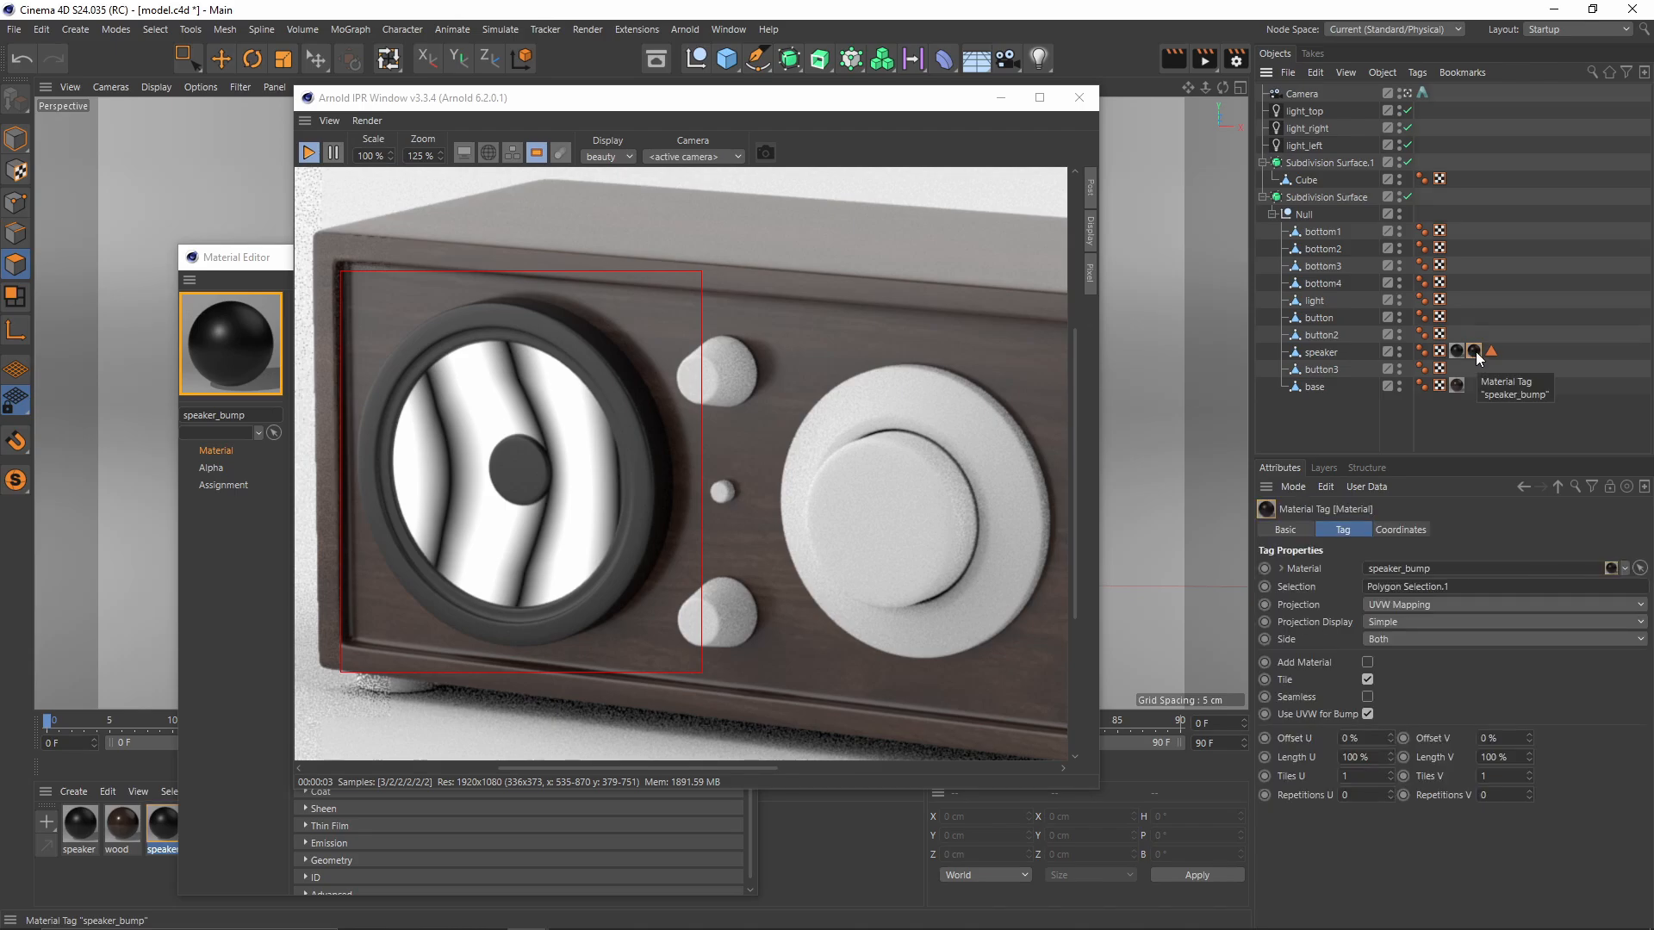
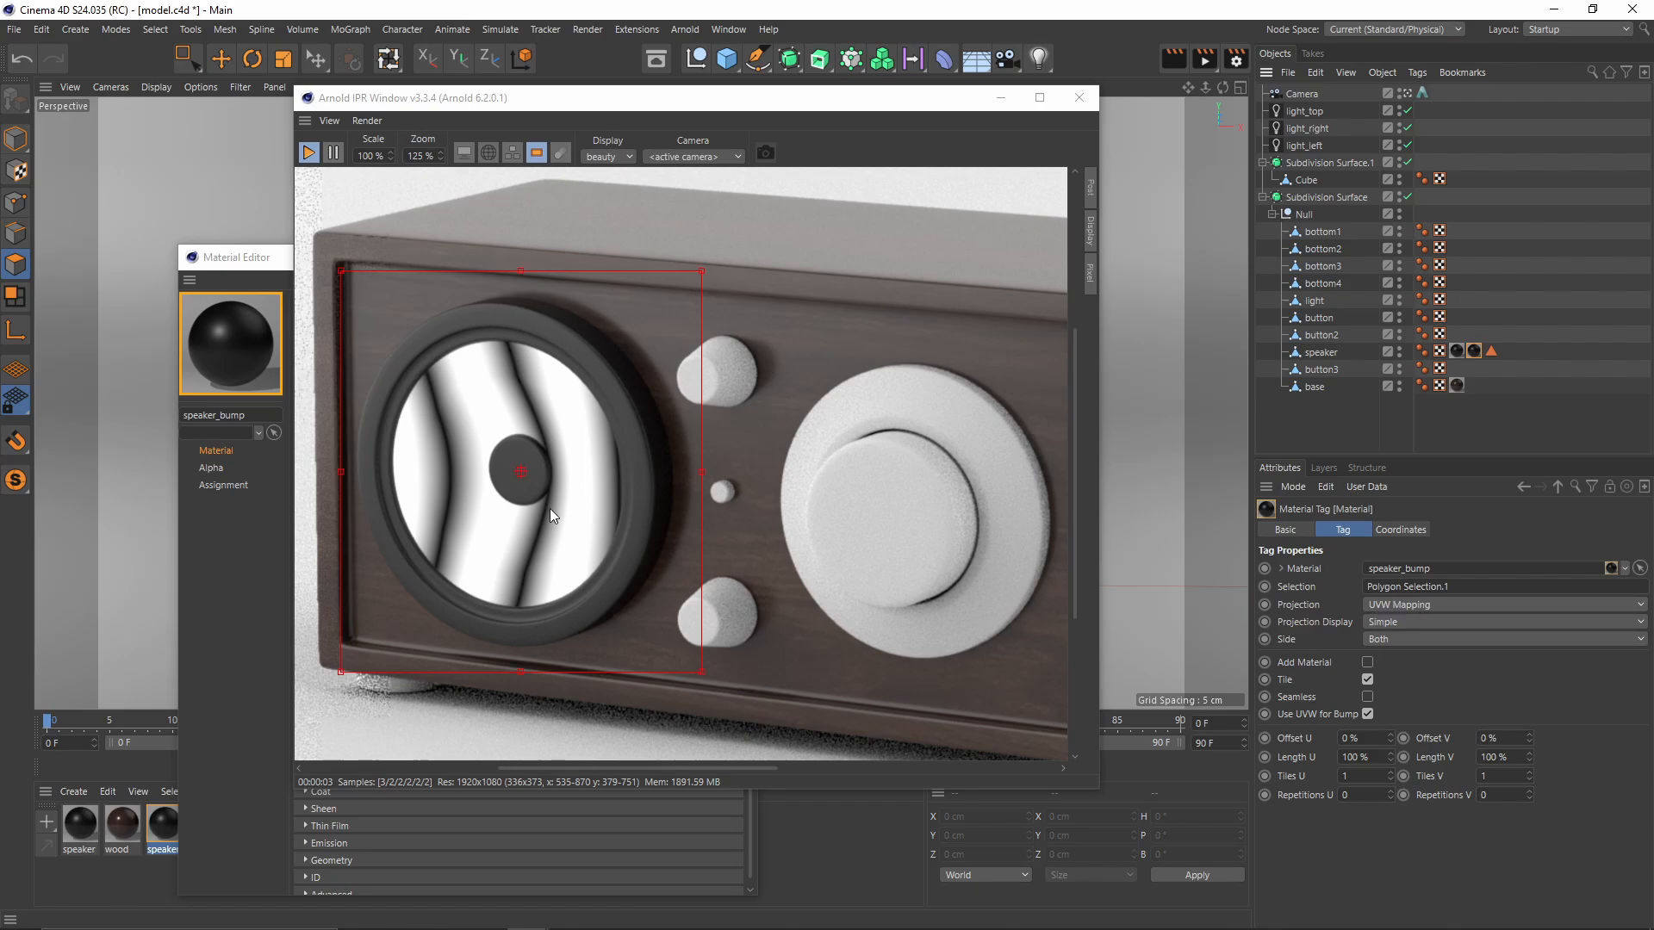
left_click(1397, 606)
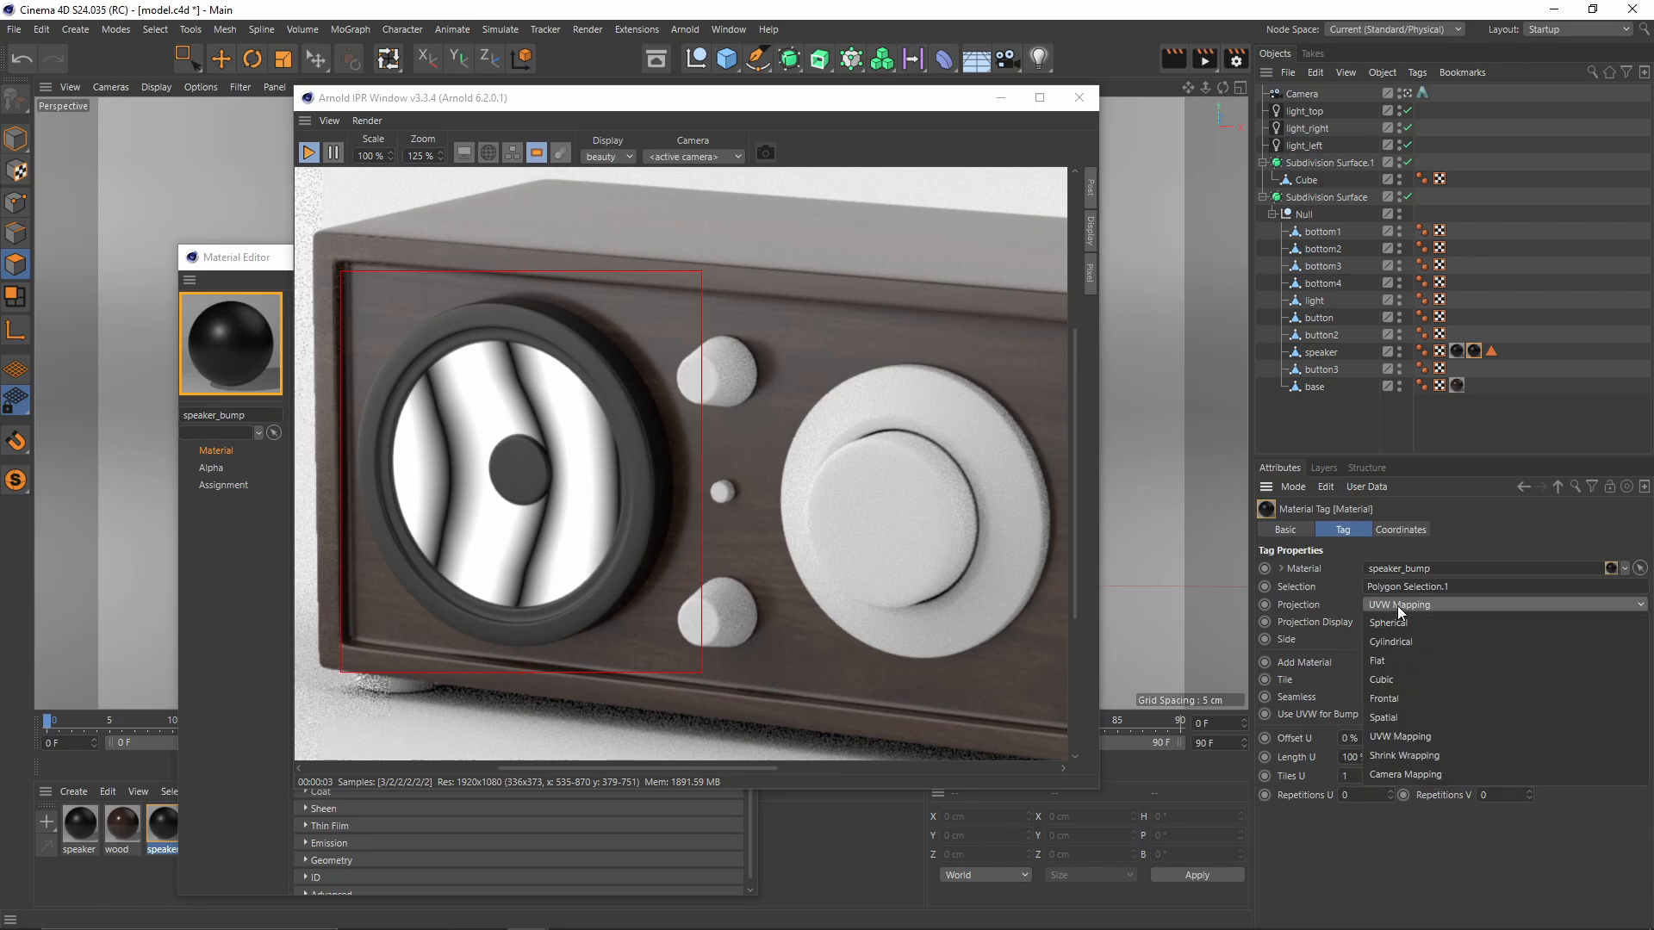
left_click(1404, 659)
Step: Scale the speaker object's flat texture projection uniformly in Texture mode to about 2.9 cm so the rings fit the cone
left_click_drag(632, 110, 1175, 150)
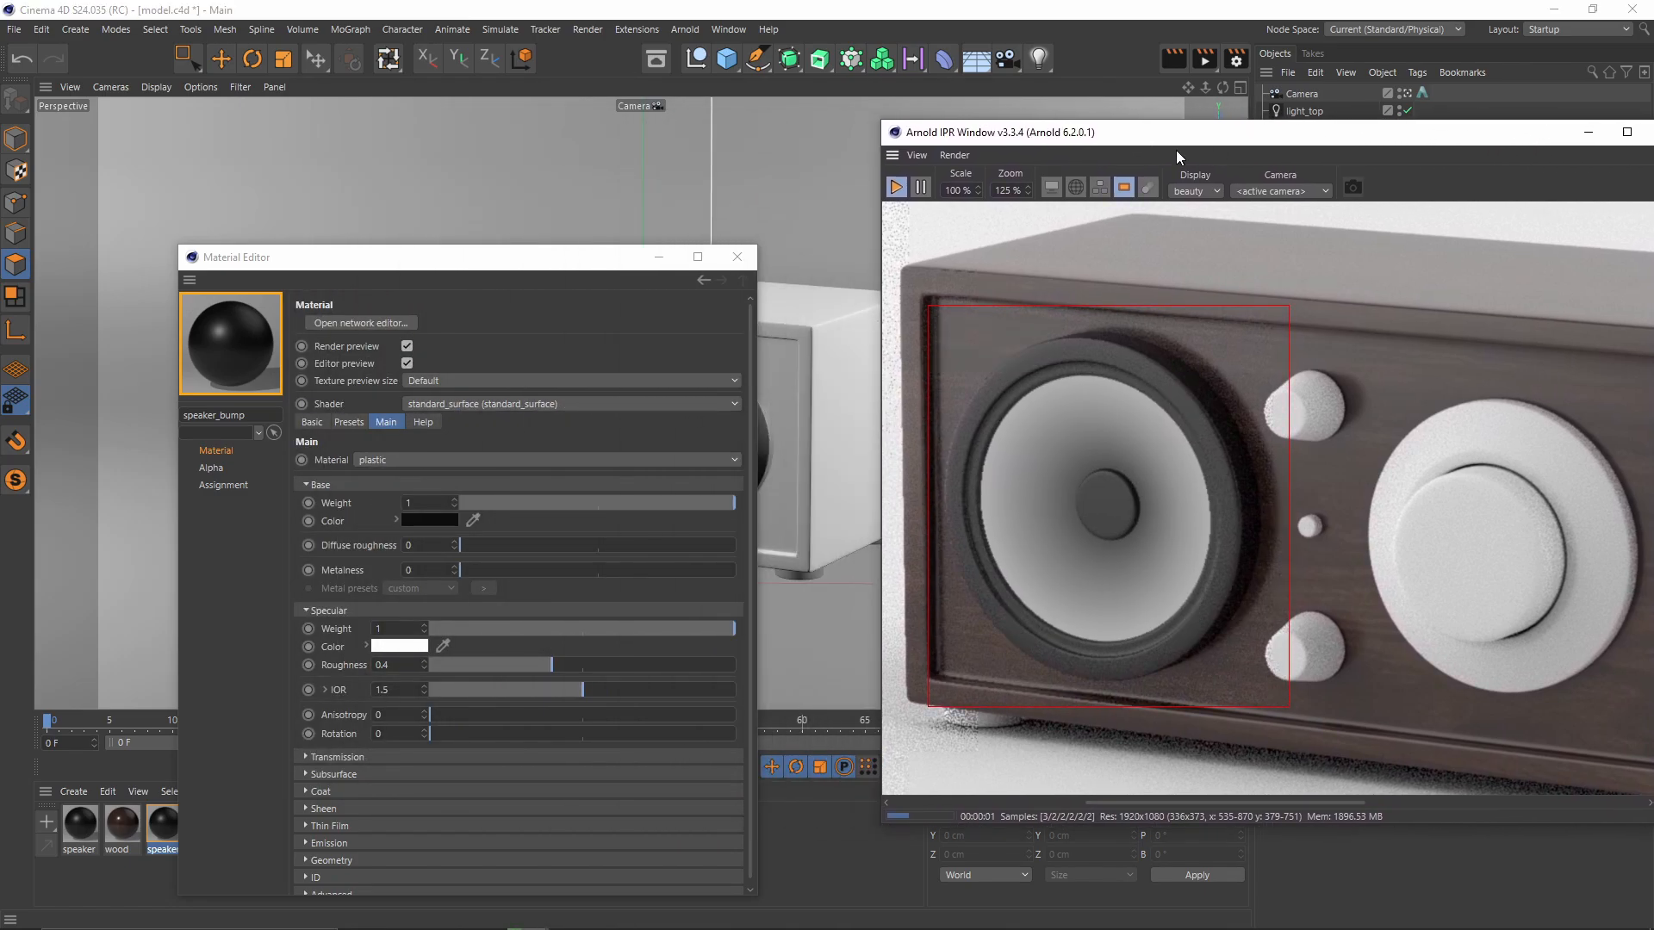
left_click(665, 260)
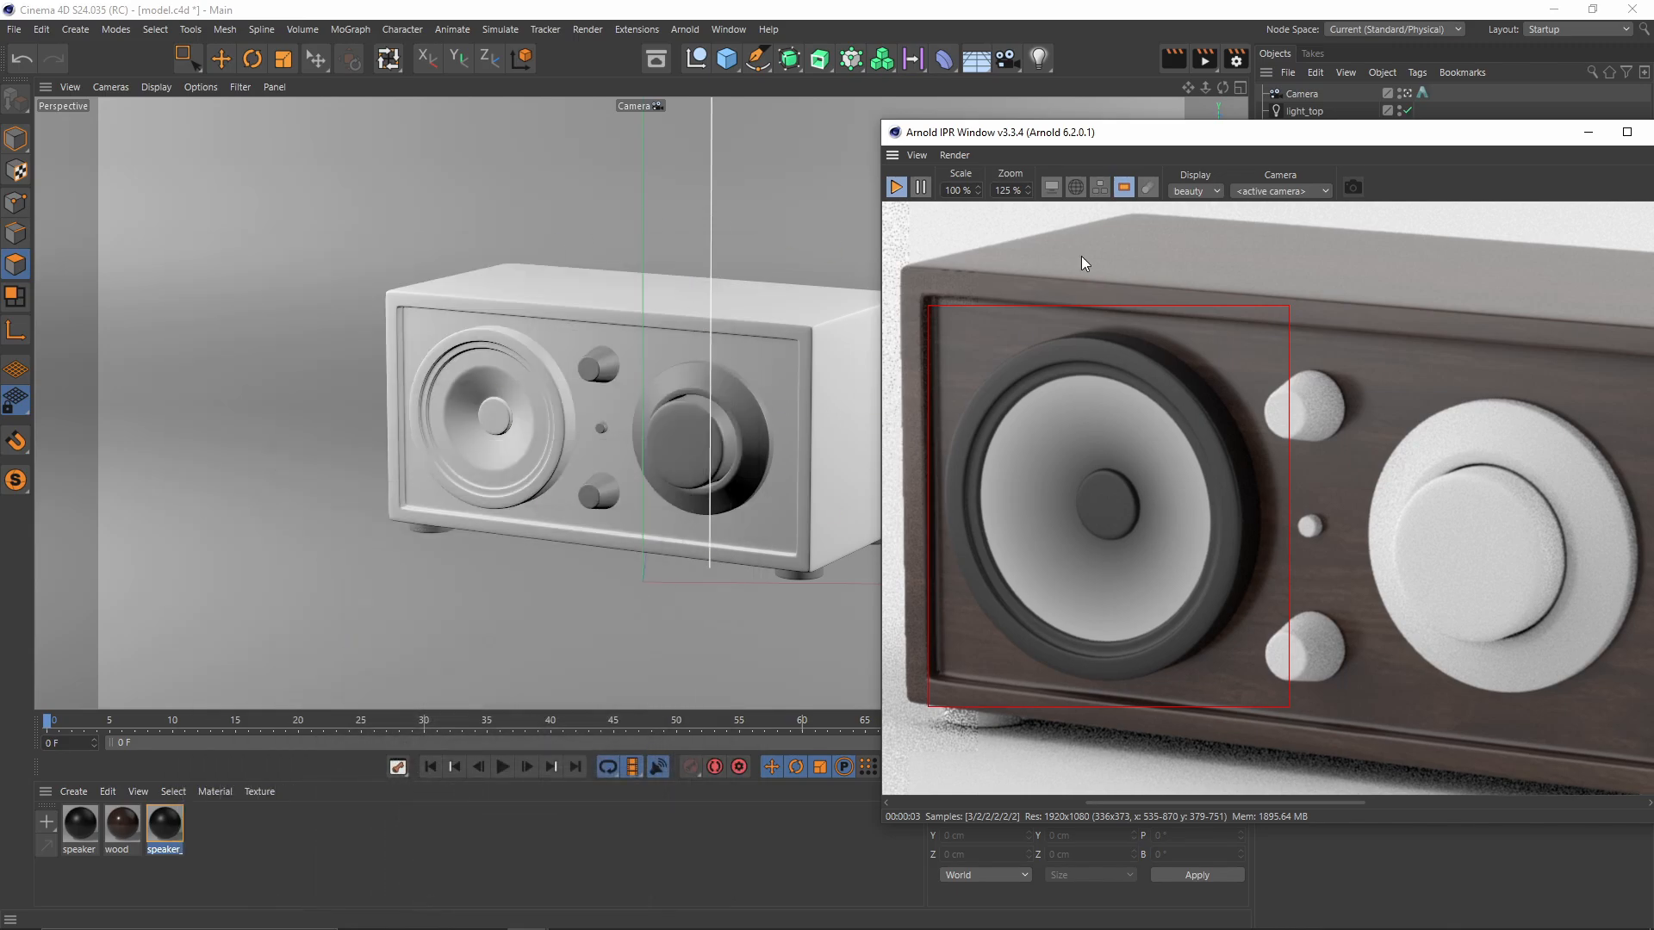
left_click_drag(1249, 134, 780, 166)
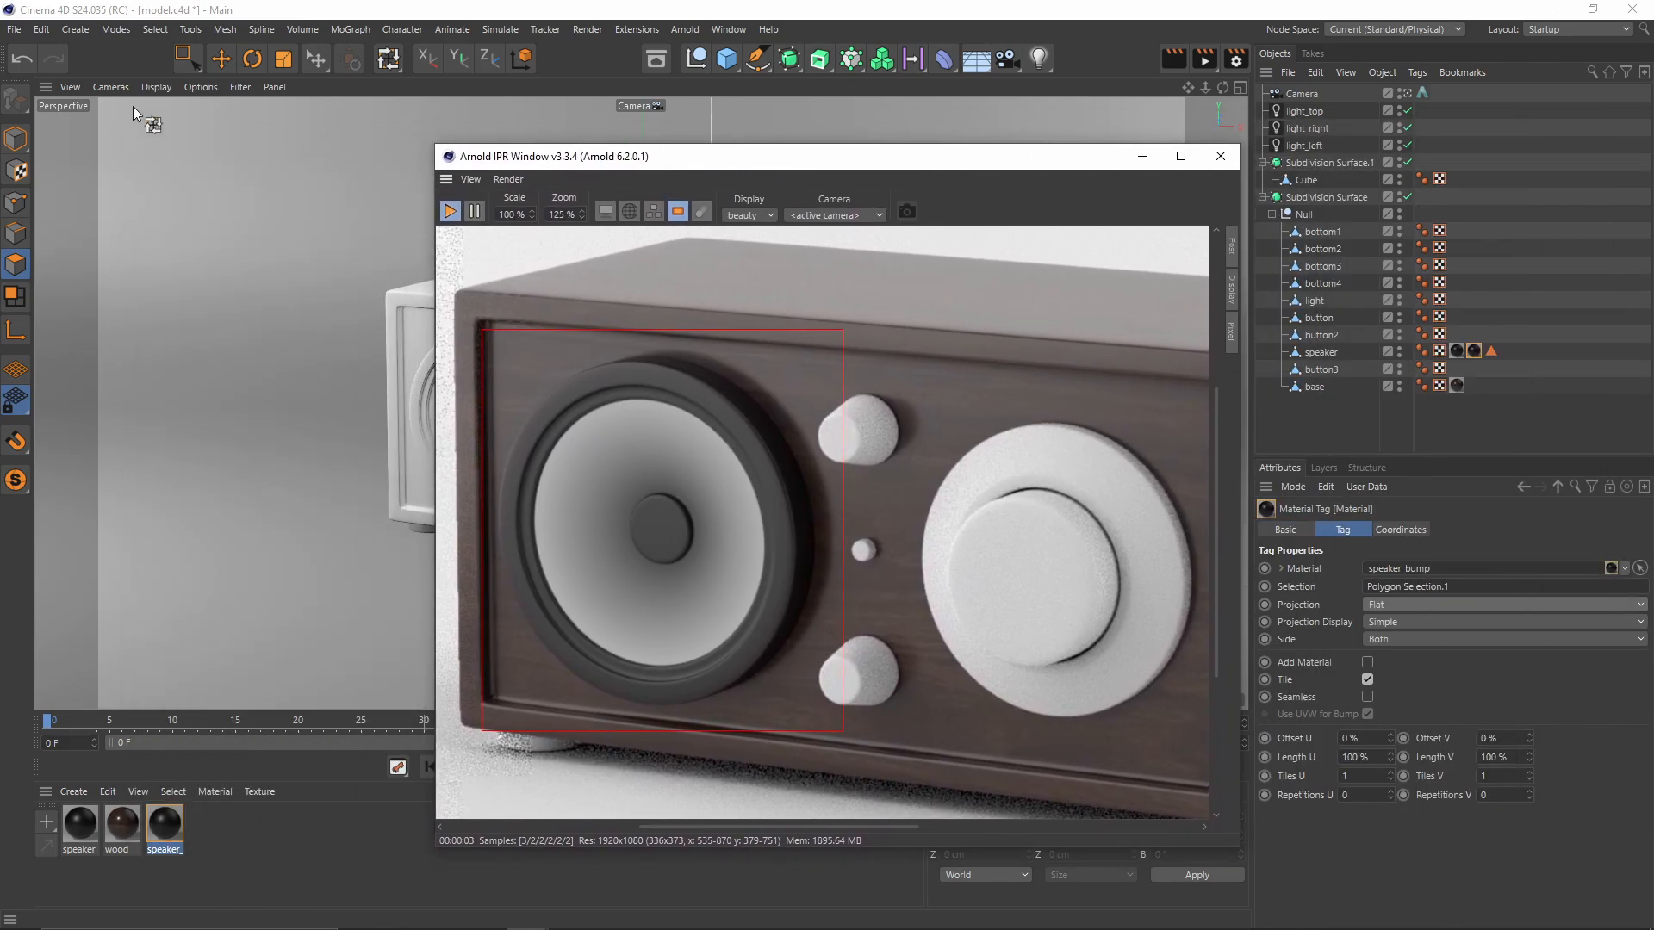
left_click(1321, 351)
left_click(19, 148)
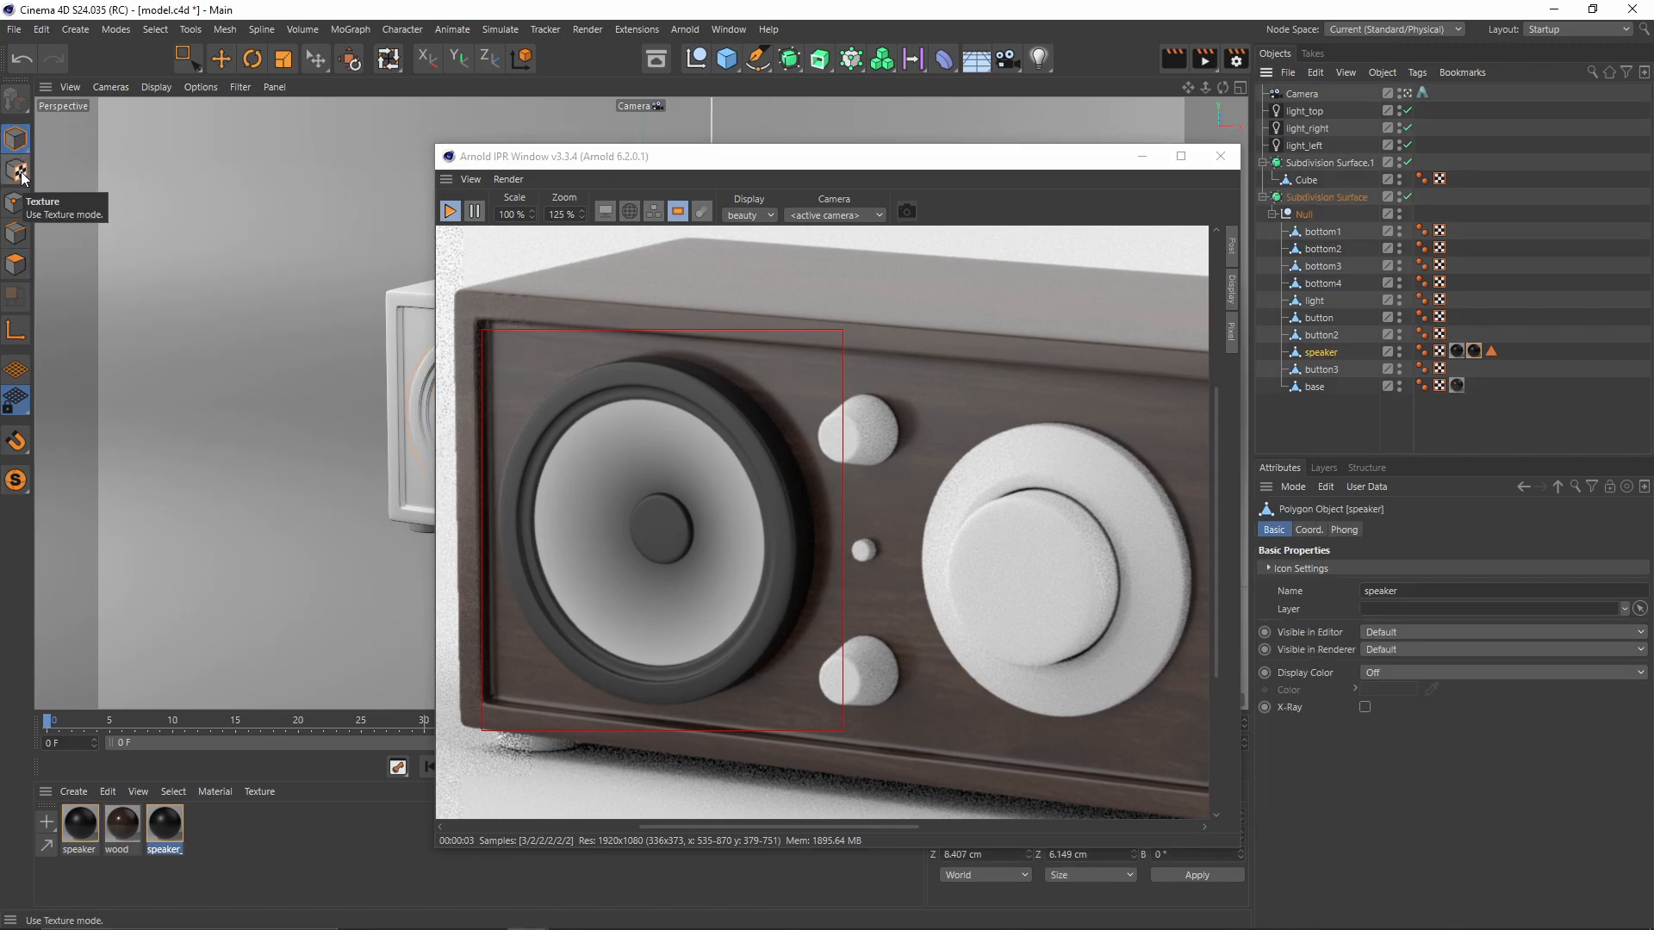
left_click(21, 172)
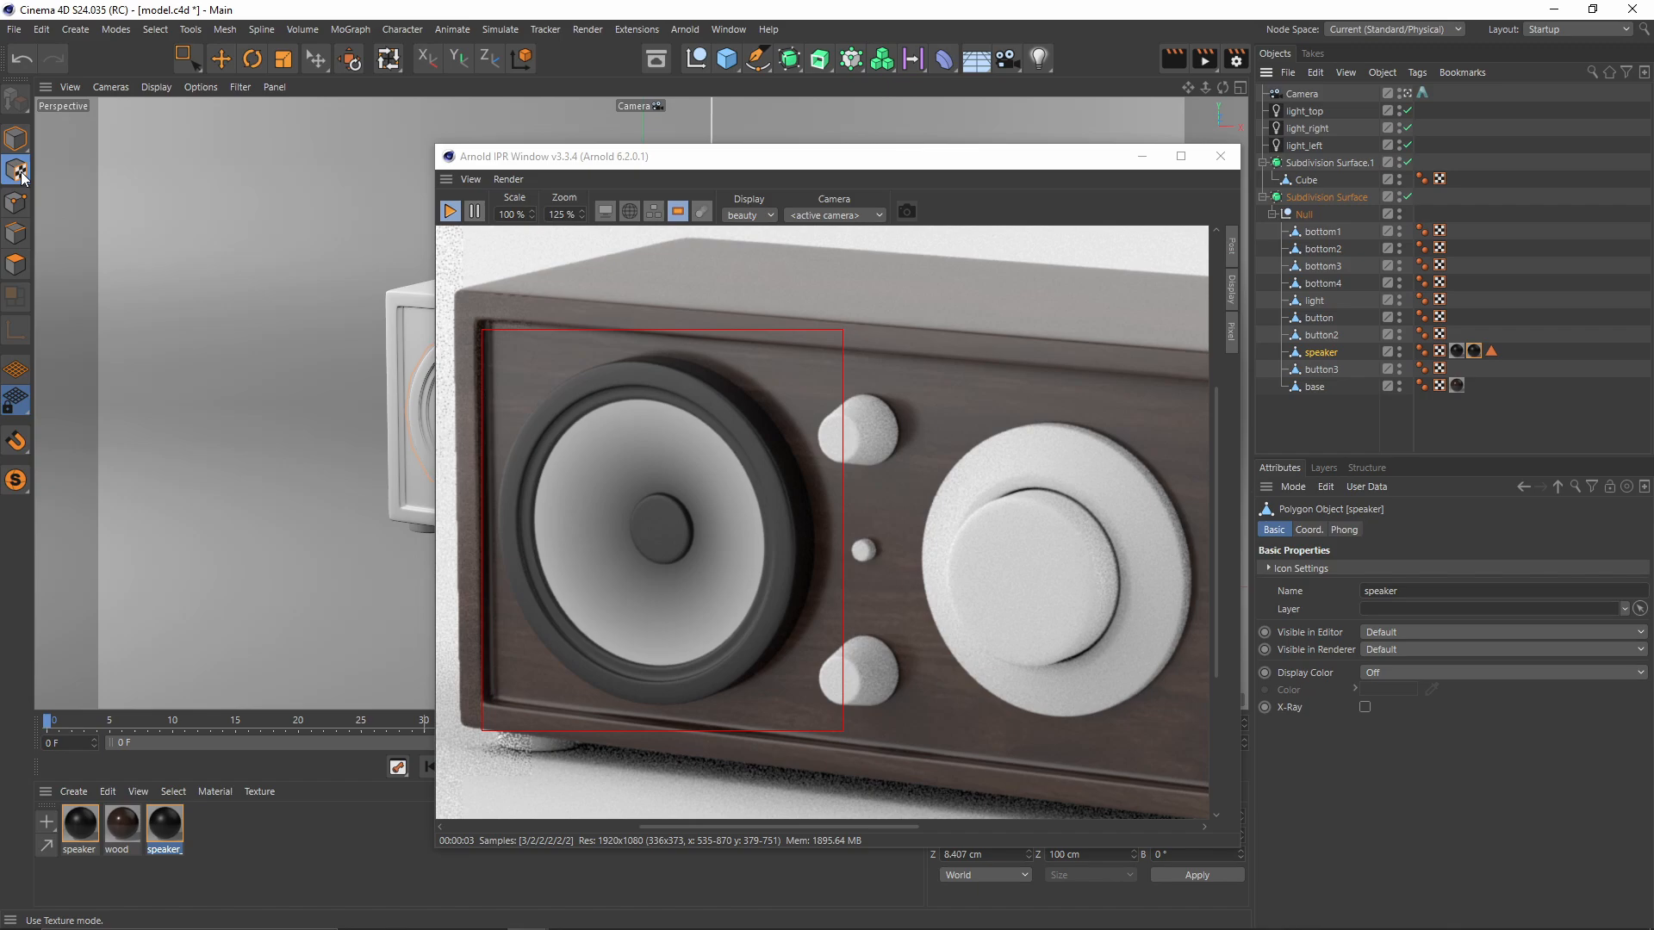
left_click(281, 62)
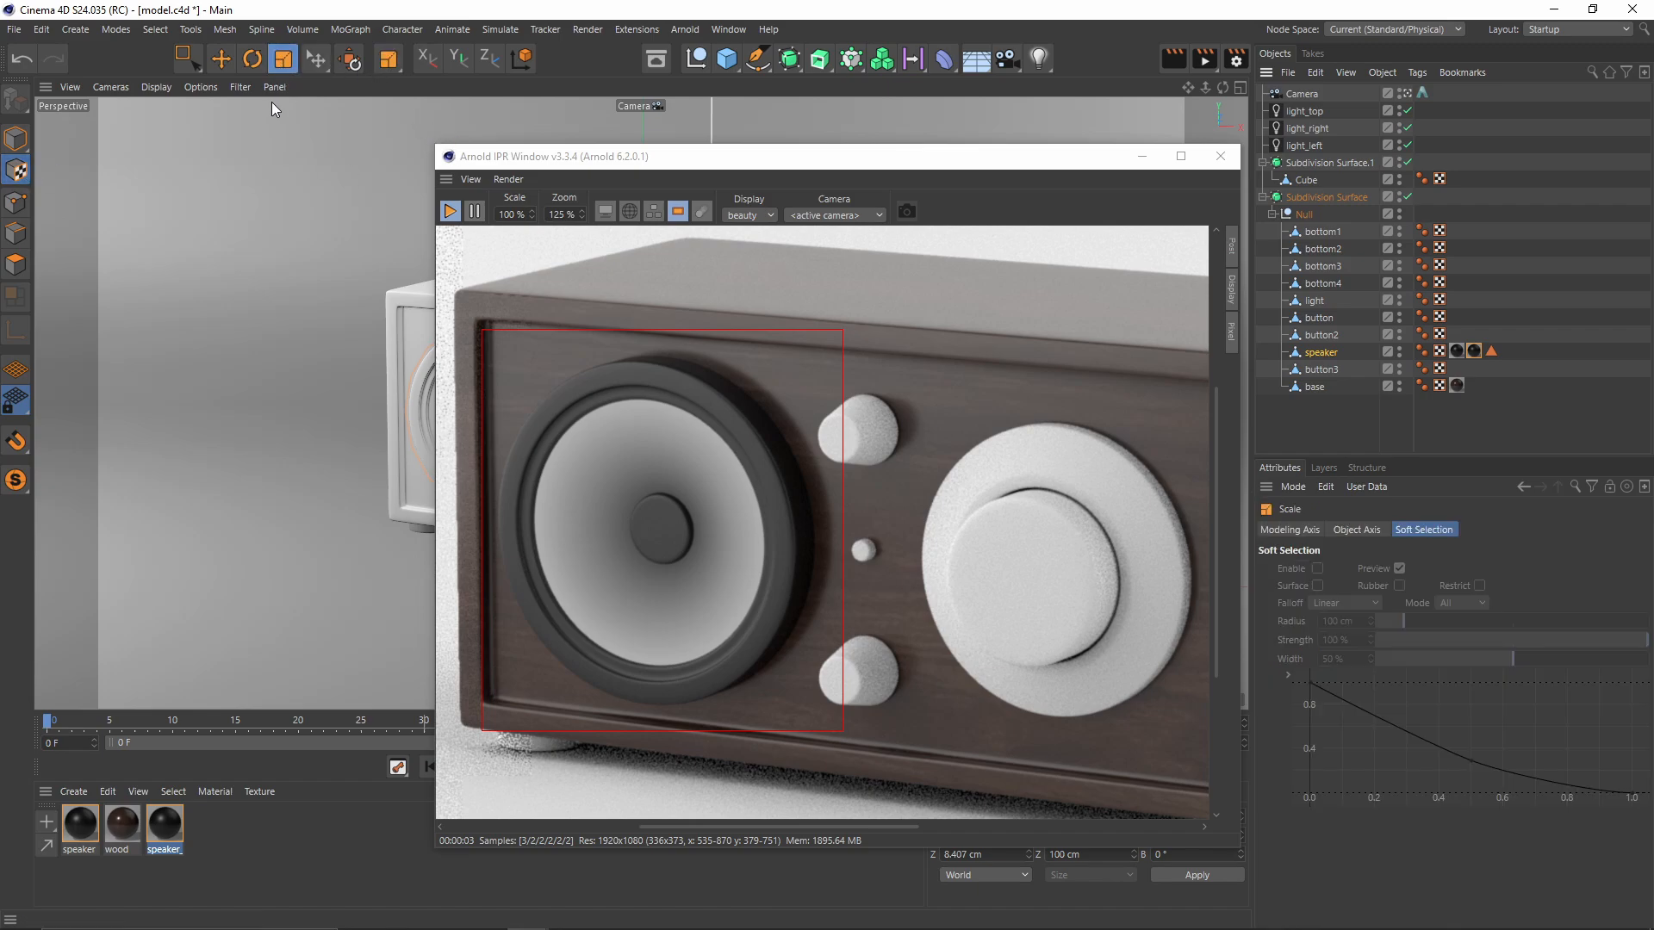
left_click_drag(598, 161, 872, 131)
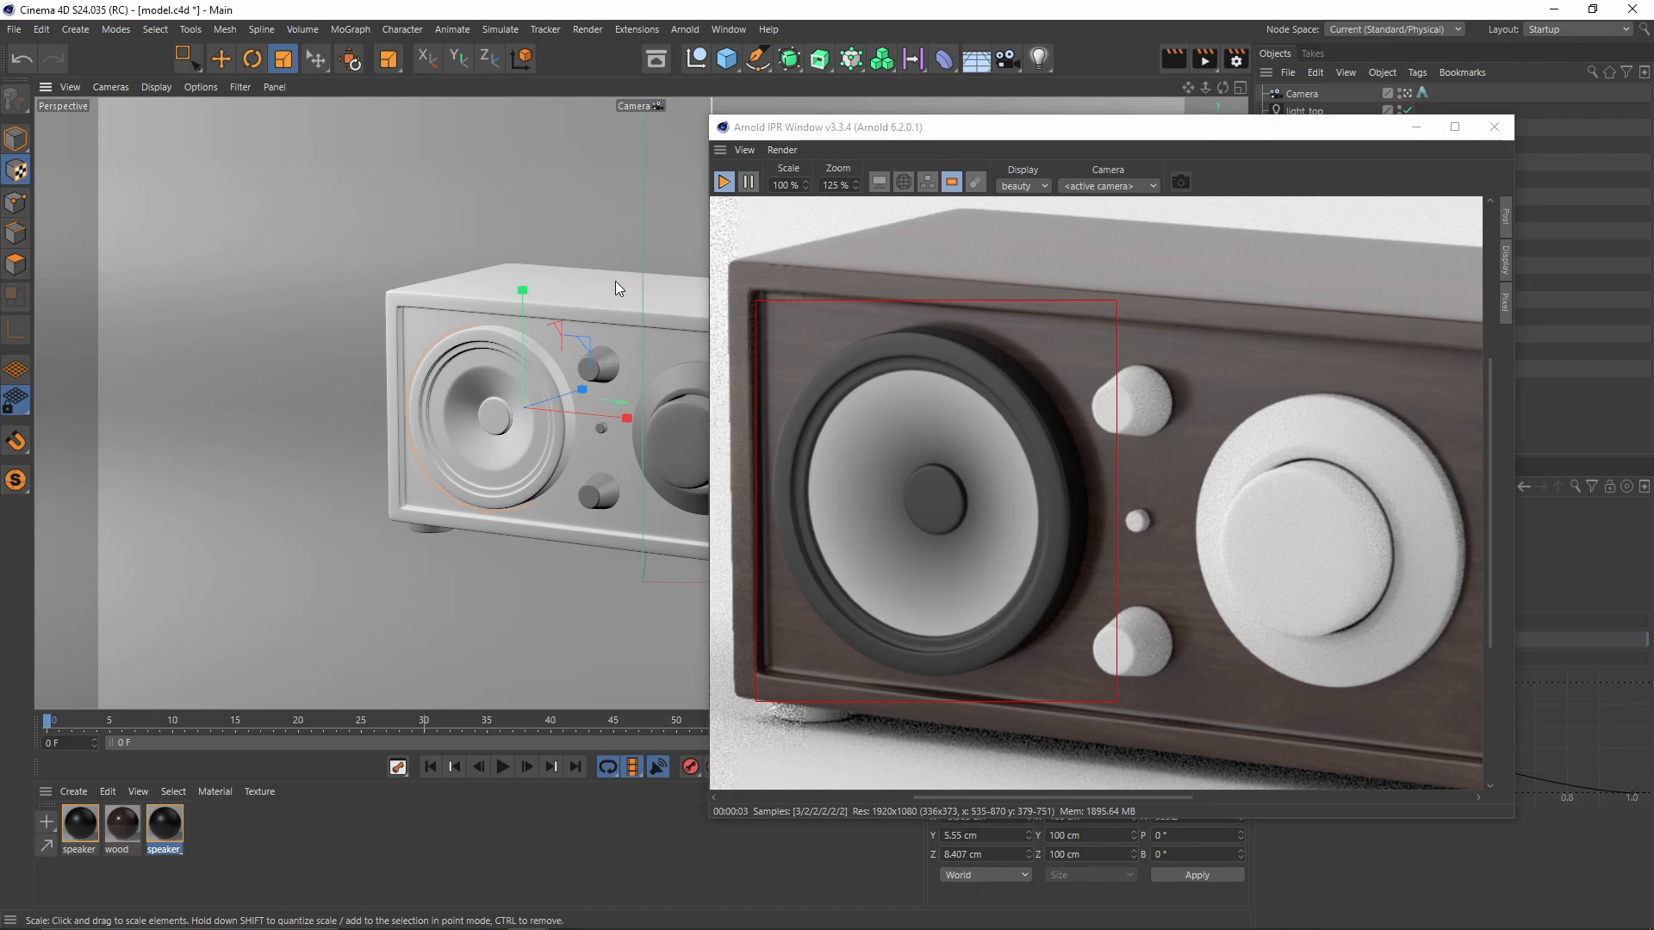
left_click_drag(406, 376, 92, 551)
left_click_drag(93, 552, 91, 554)
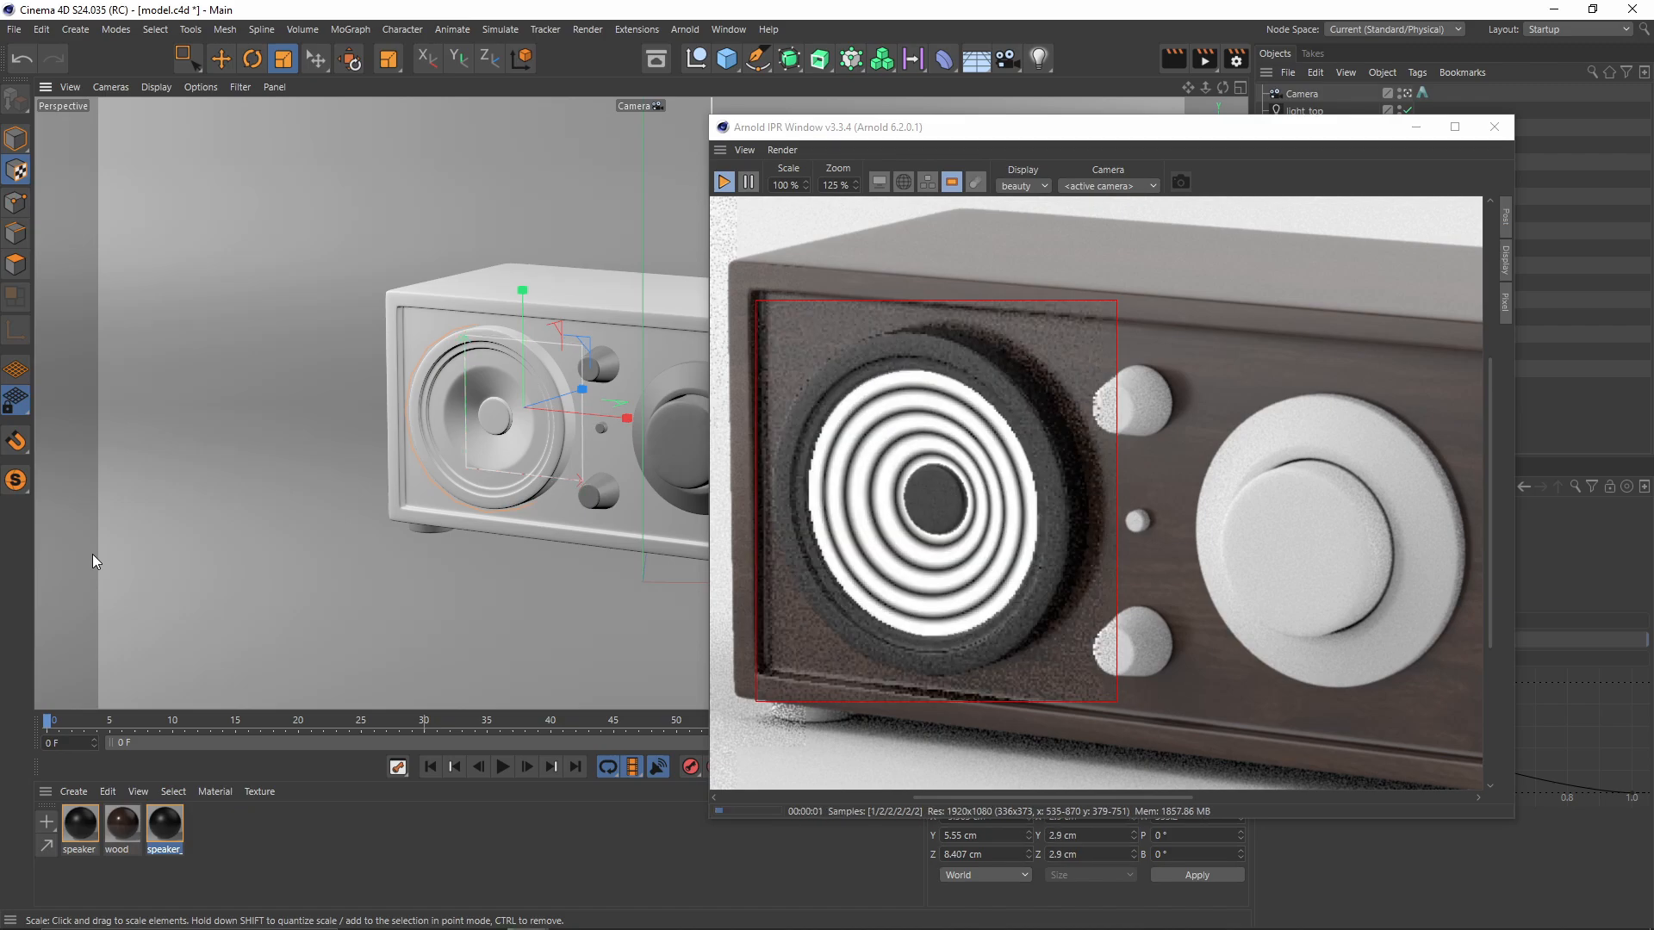
Step: Reopen the speaker_bump shader network and double the knots of the ramp_rgb node's ramp twice for finer concentric rings
mouse_move(920, 131)
left_mouse_down()
mouse_move(432, 171)
mouse_move(921, 153)
left_mouse_up()
left_click(175, 829)
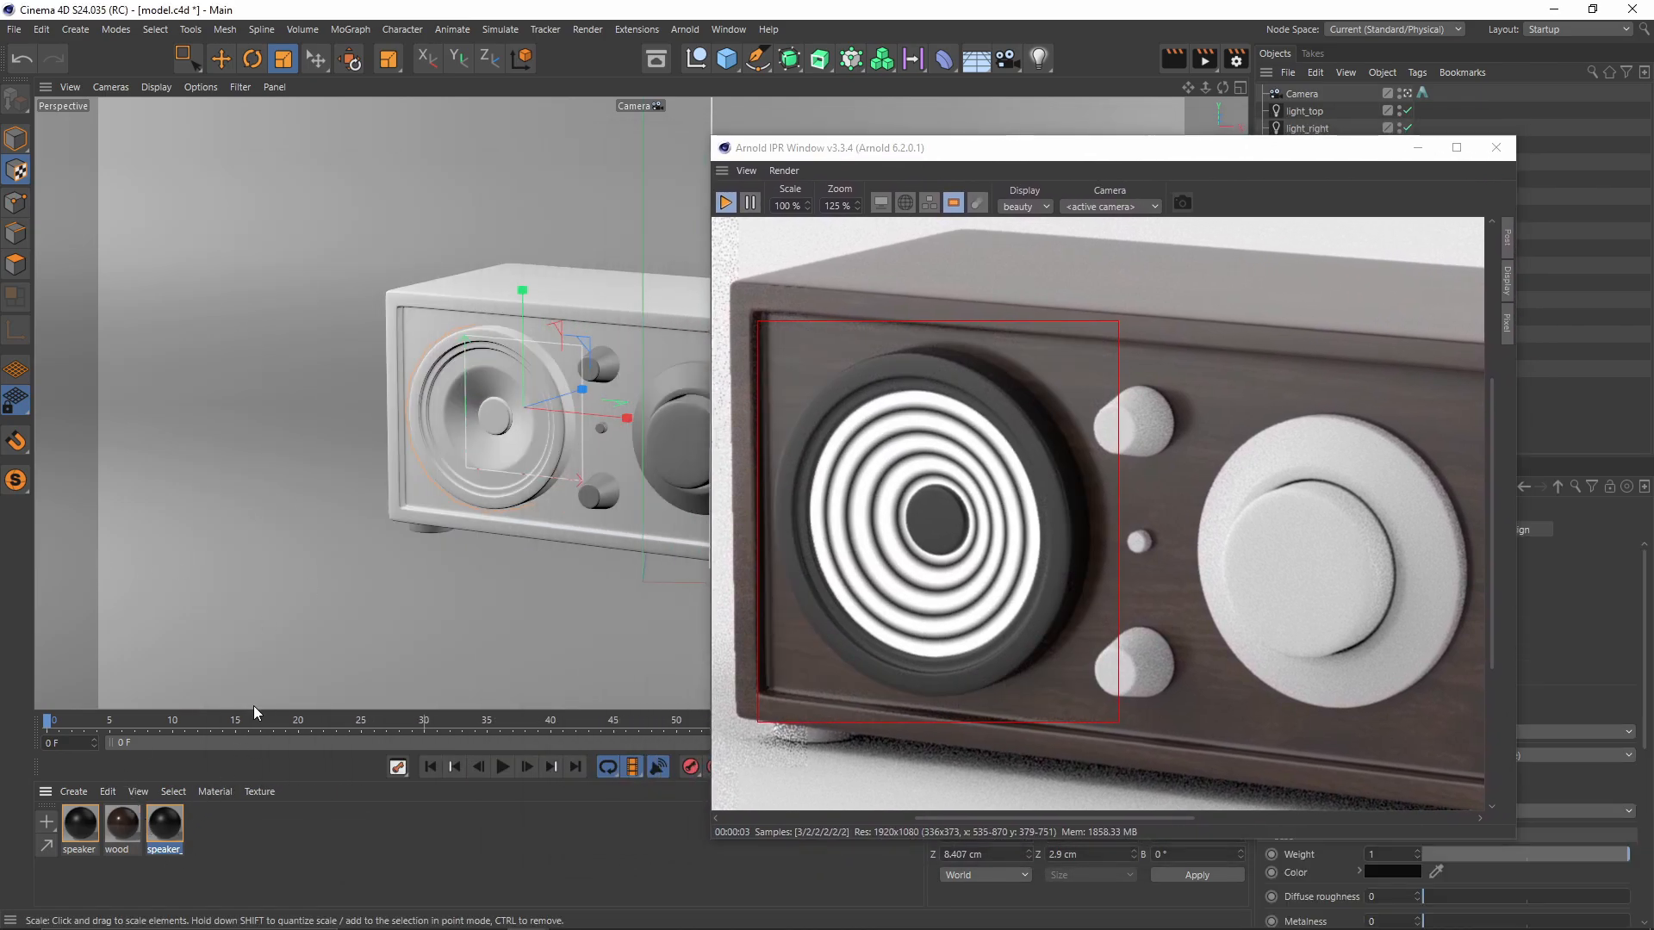
double_click(174, 829)
left_click(349, 323)
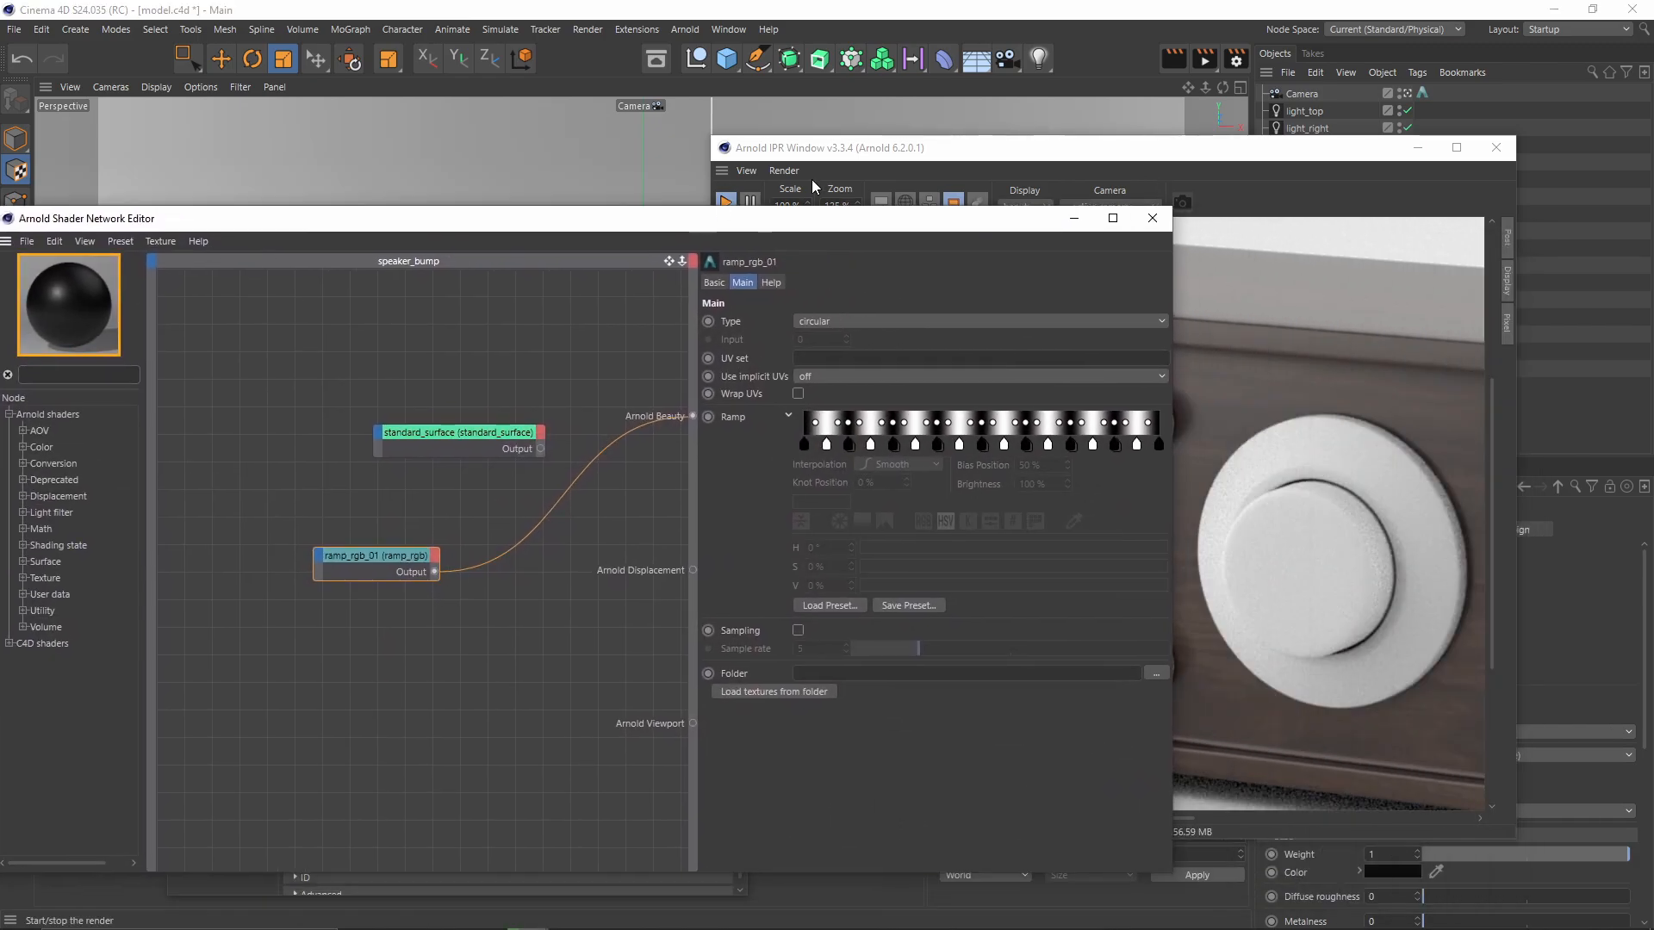
left_click_drag(953, 160, 1263, 157)
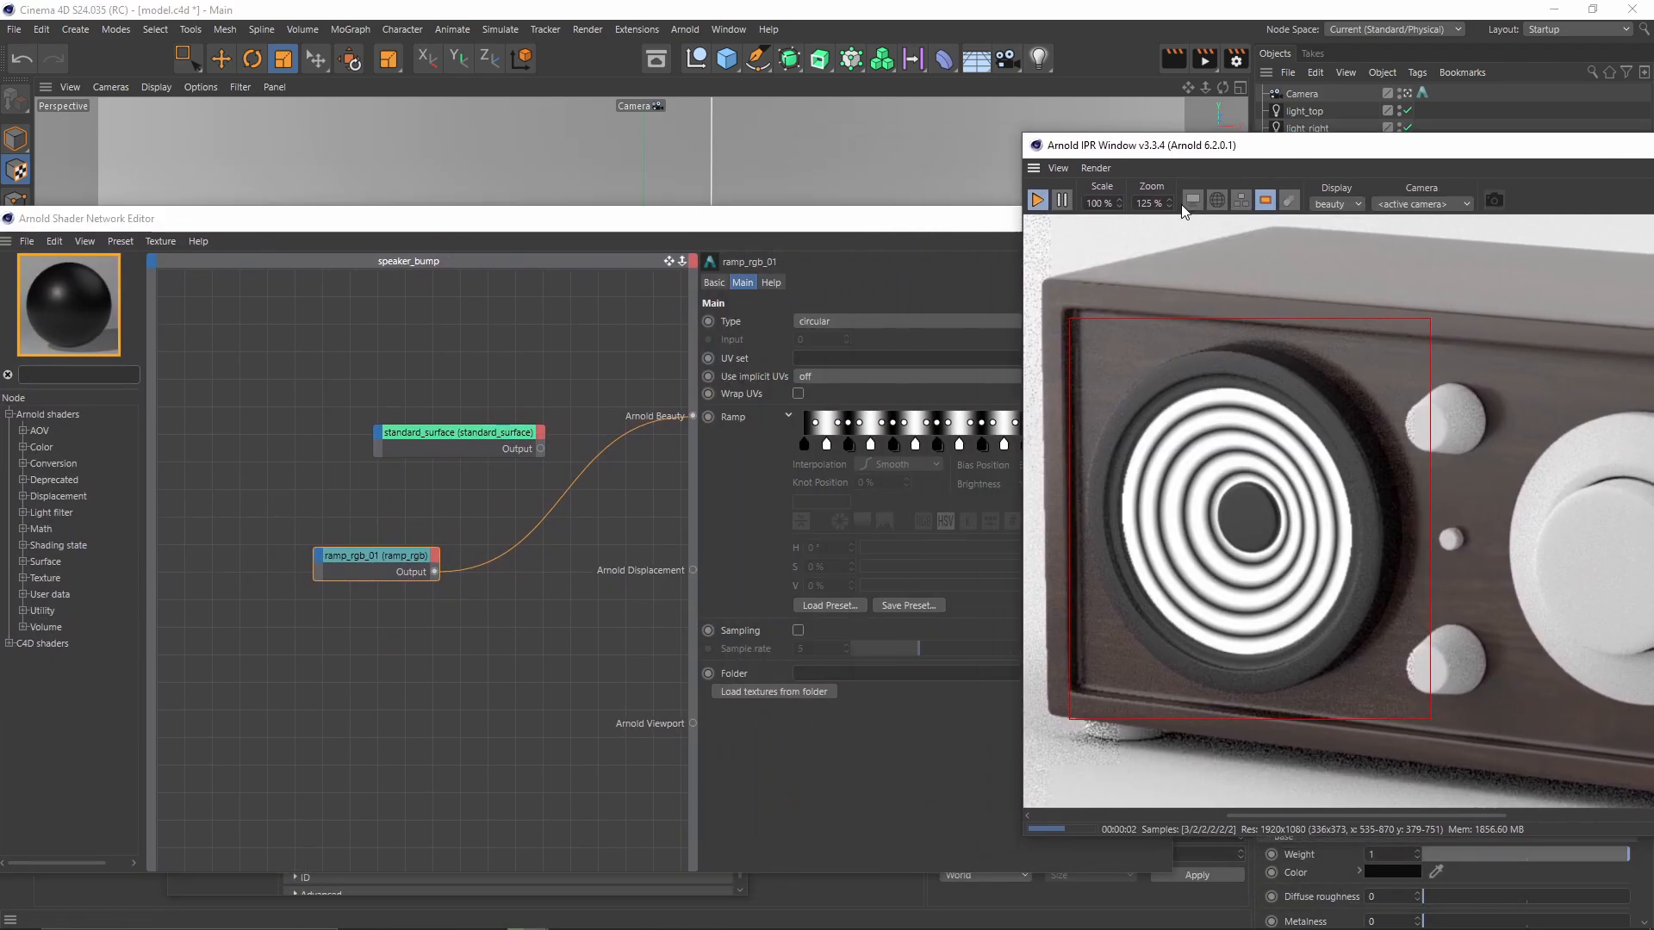
left_click(367, 556)
left_click_drag(830, 229, 662, 186)
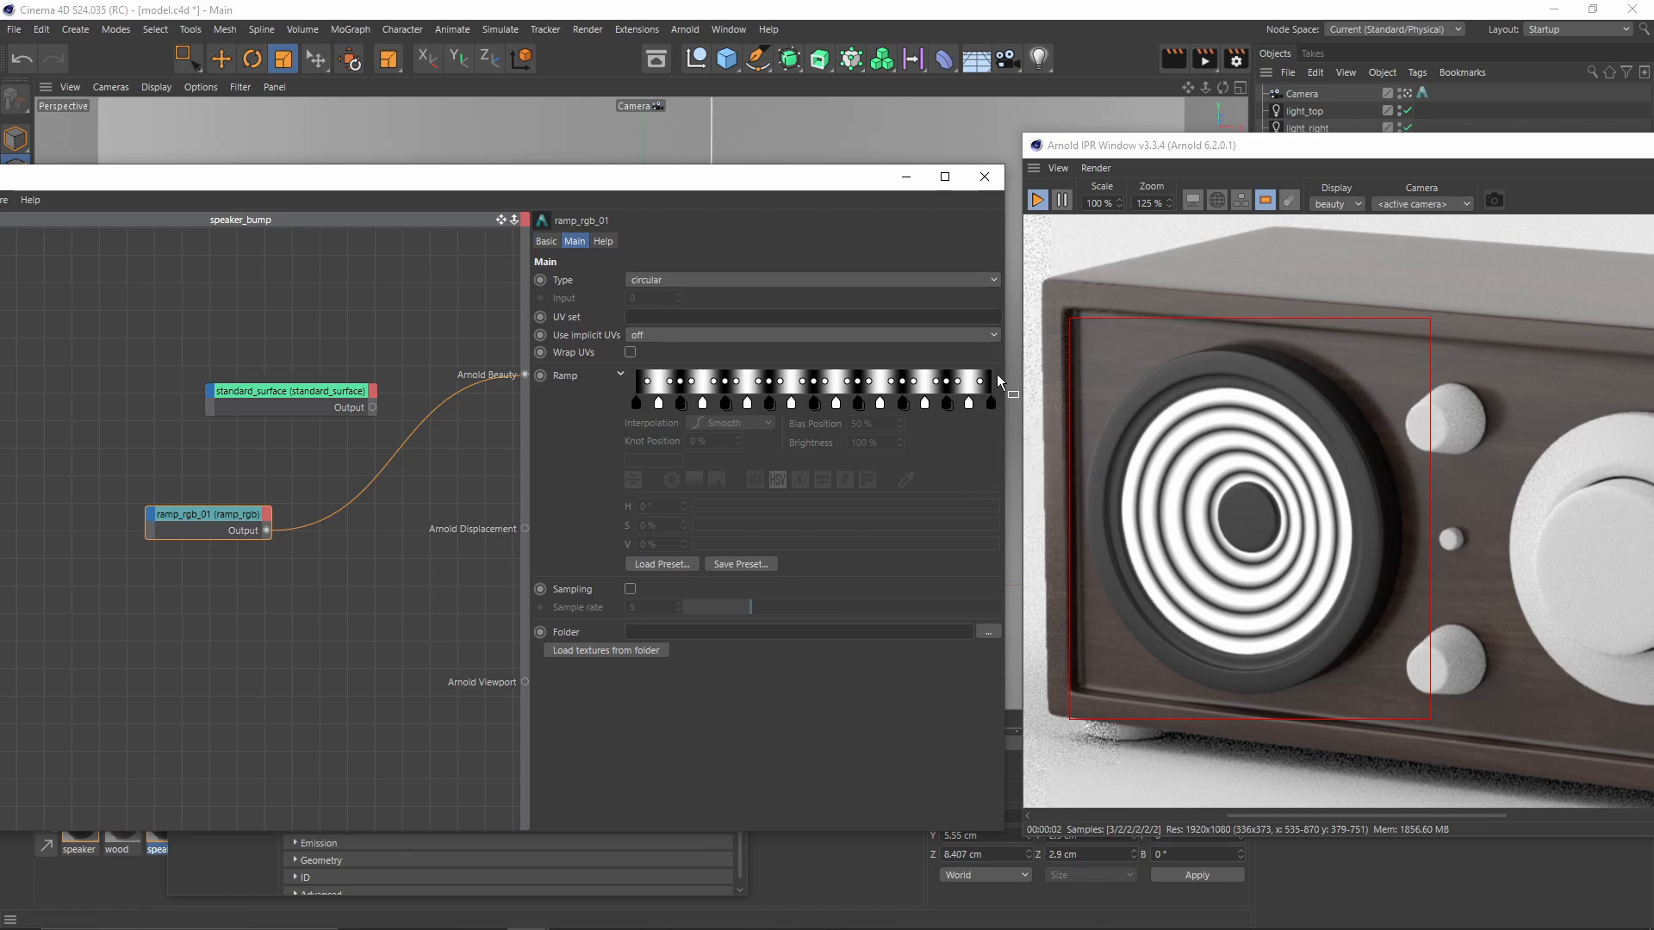
right_click(991, 404)
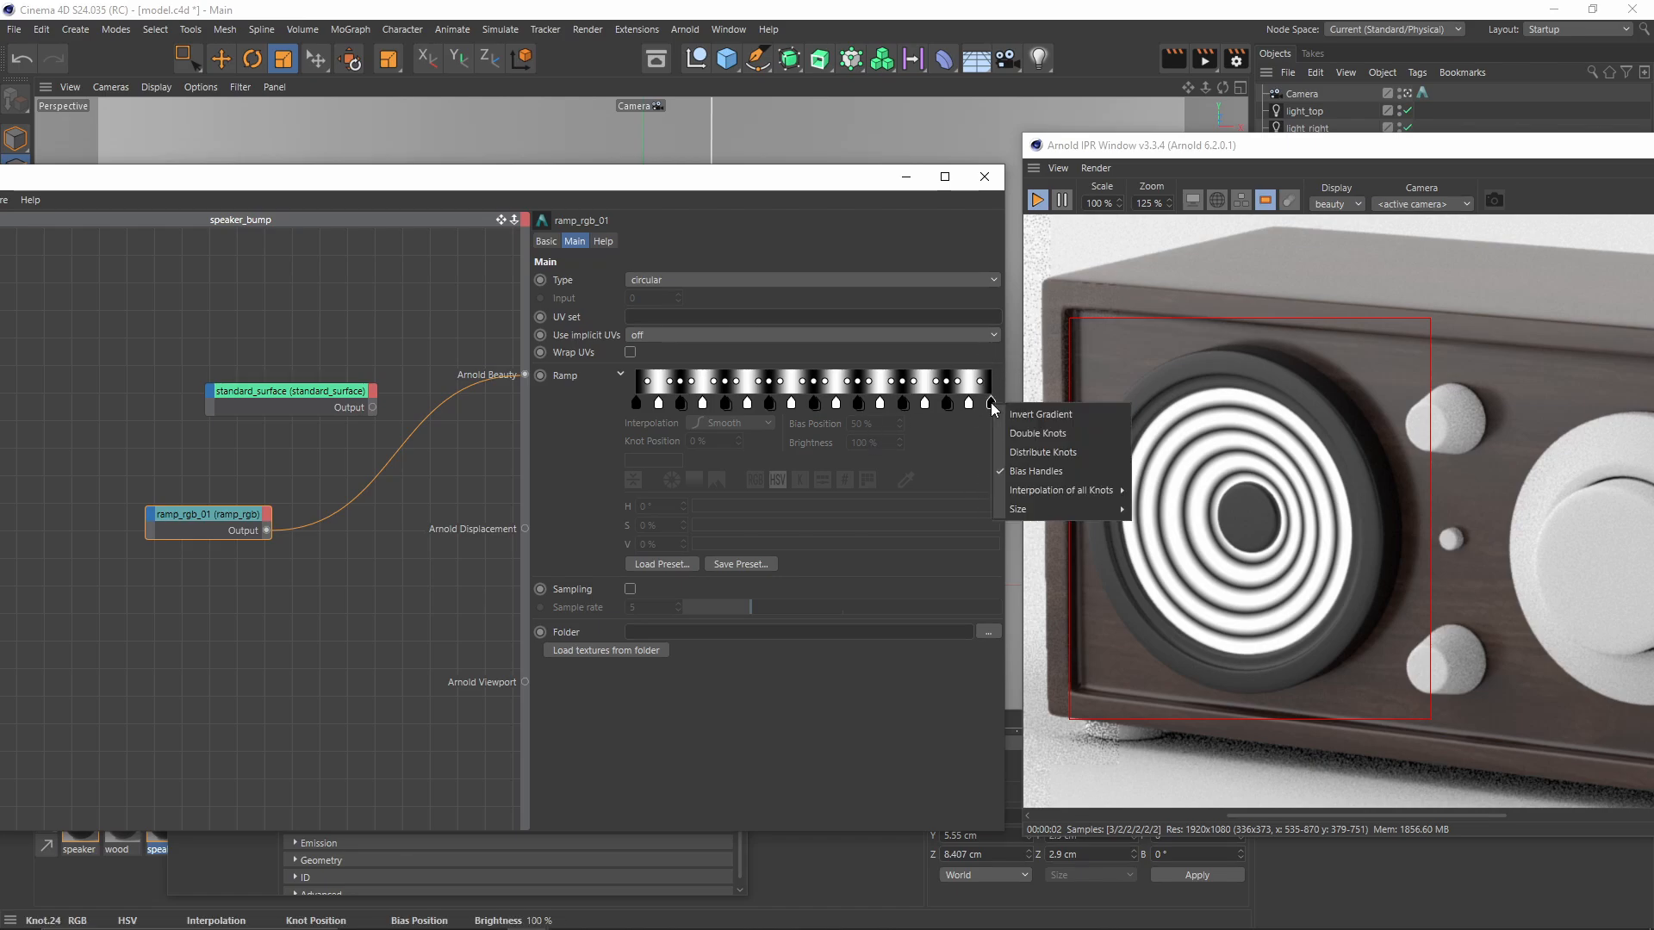
left_click(1028, 433)
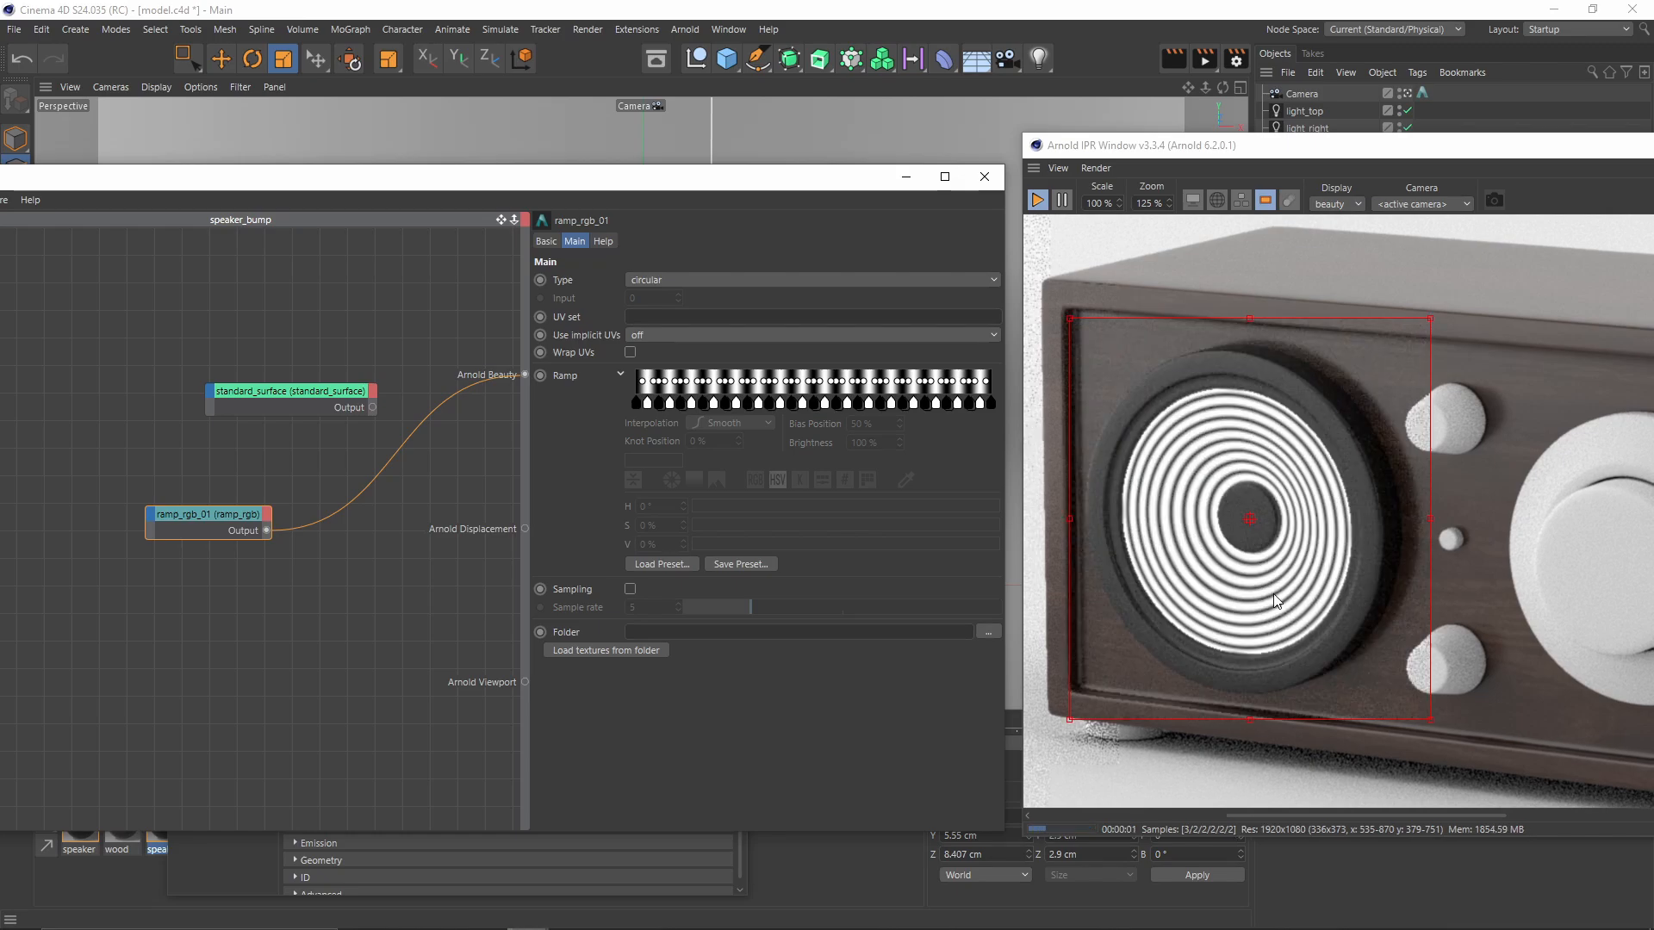
right_click(990, 404)
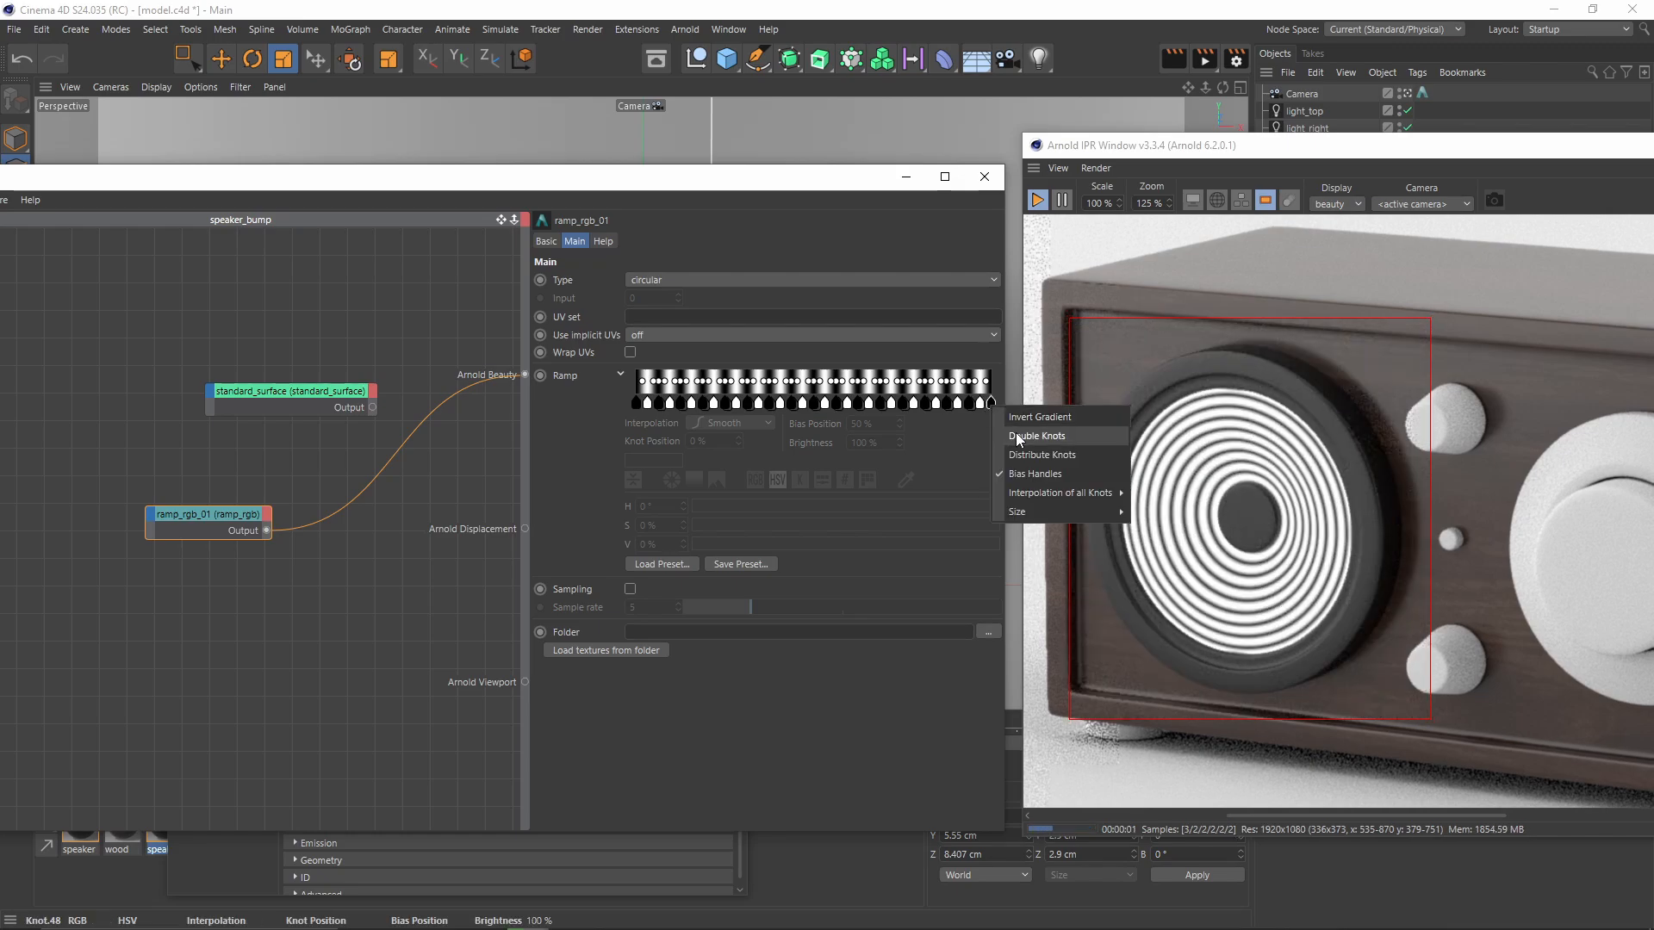
left_click(1017, 432)
scroll(1280, 524, "up", 2)
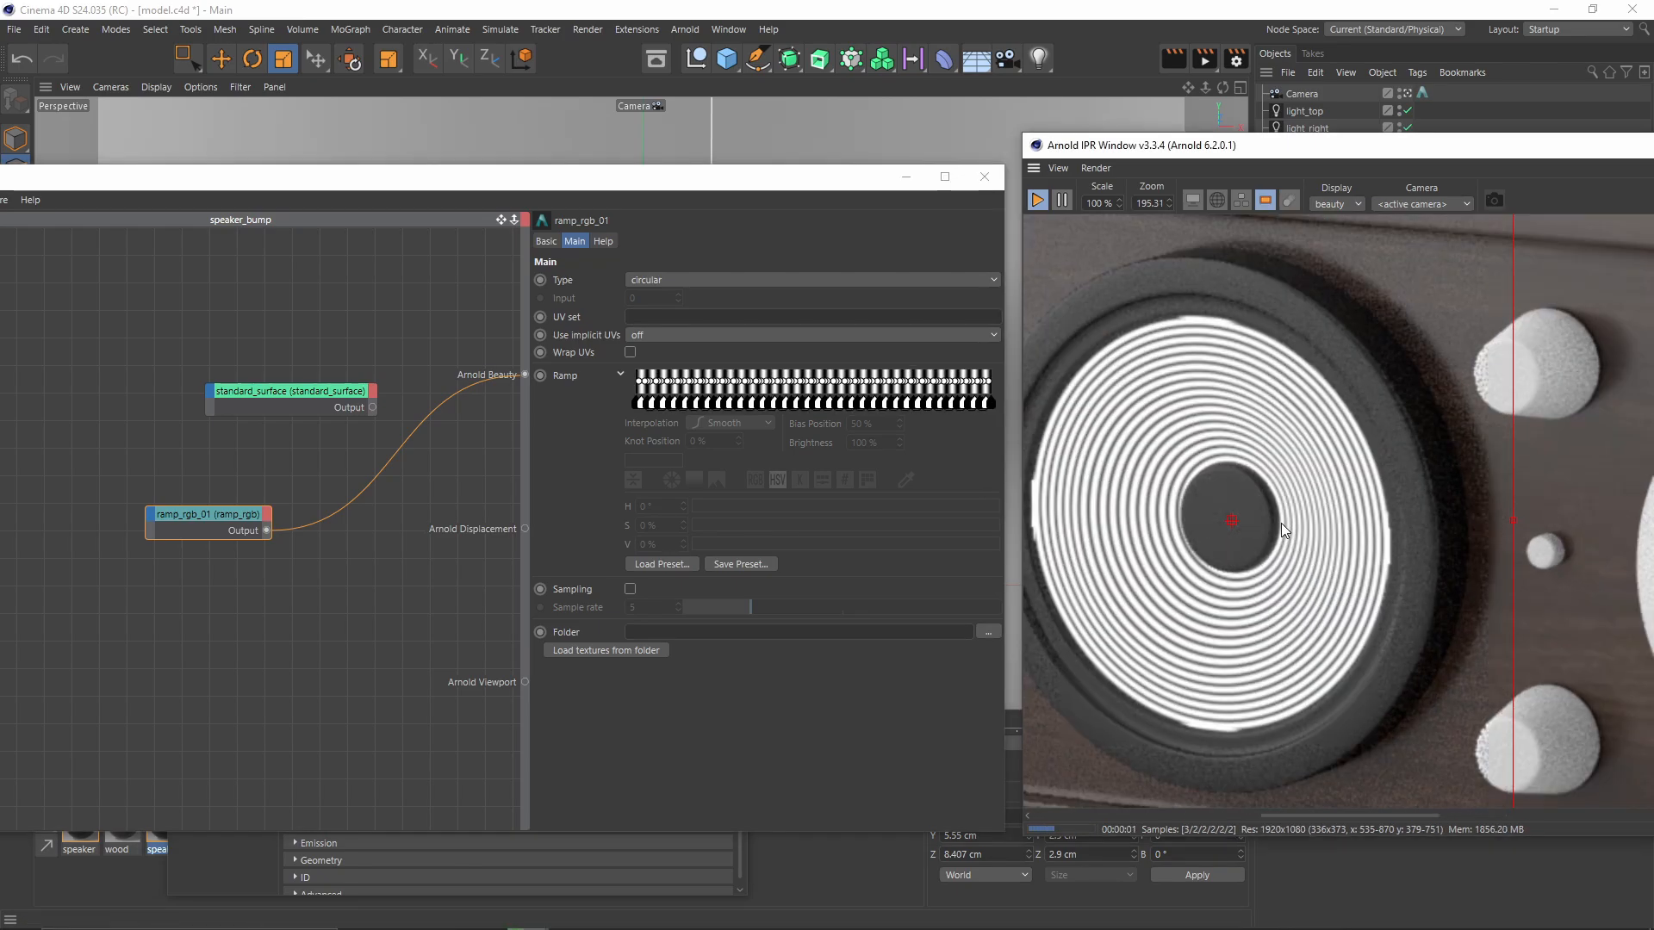
scroll(1281, 523, "down", 1)
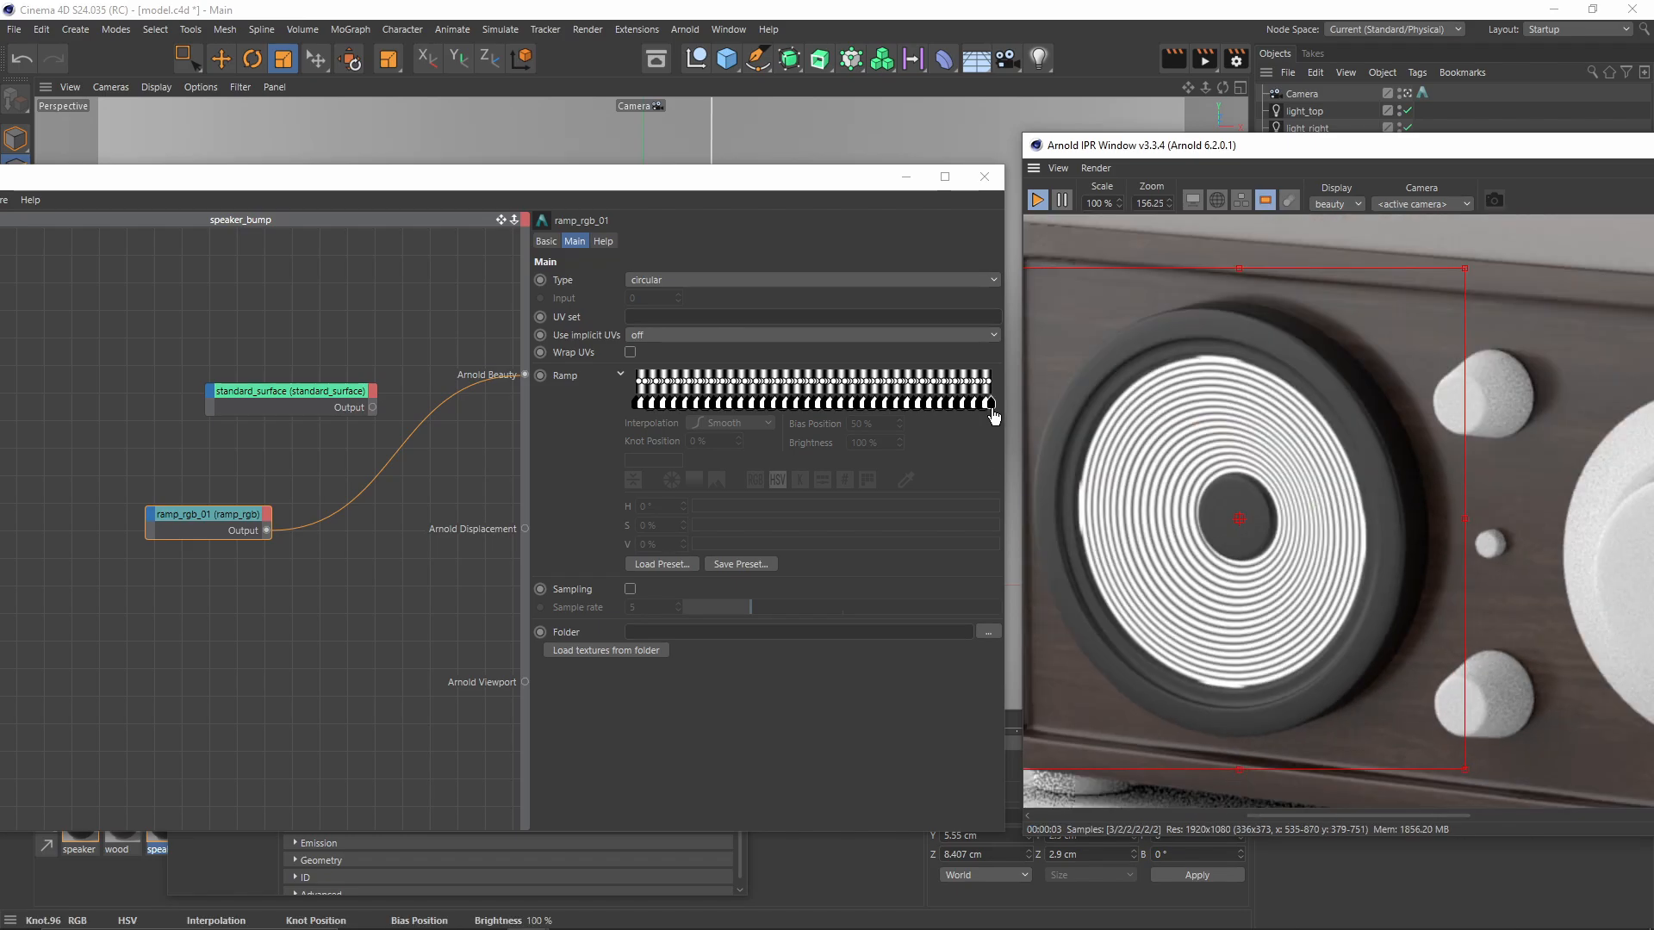
Step: Try doubling the ramp's knots once more and inspect the finer rings in the render preview
right_click(992, 408)
left_click(1024, 440)
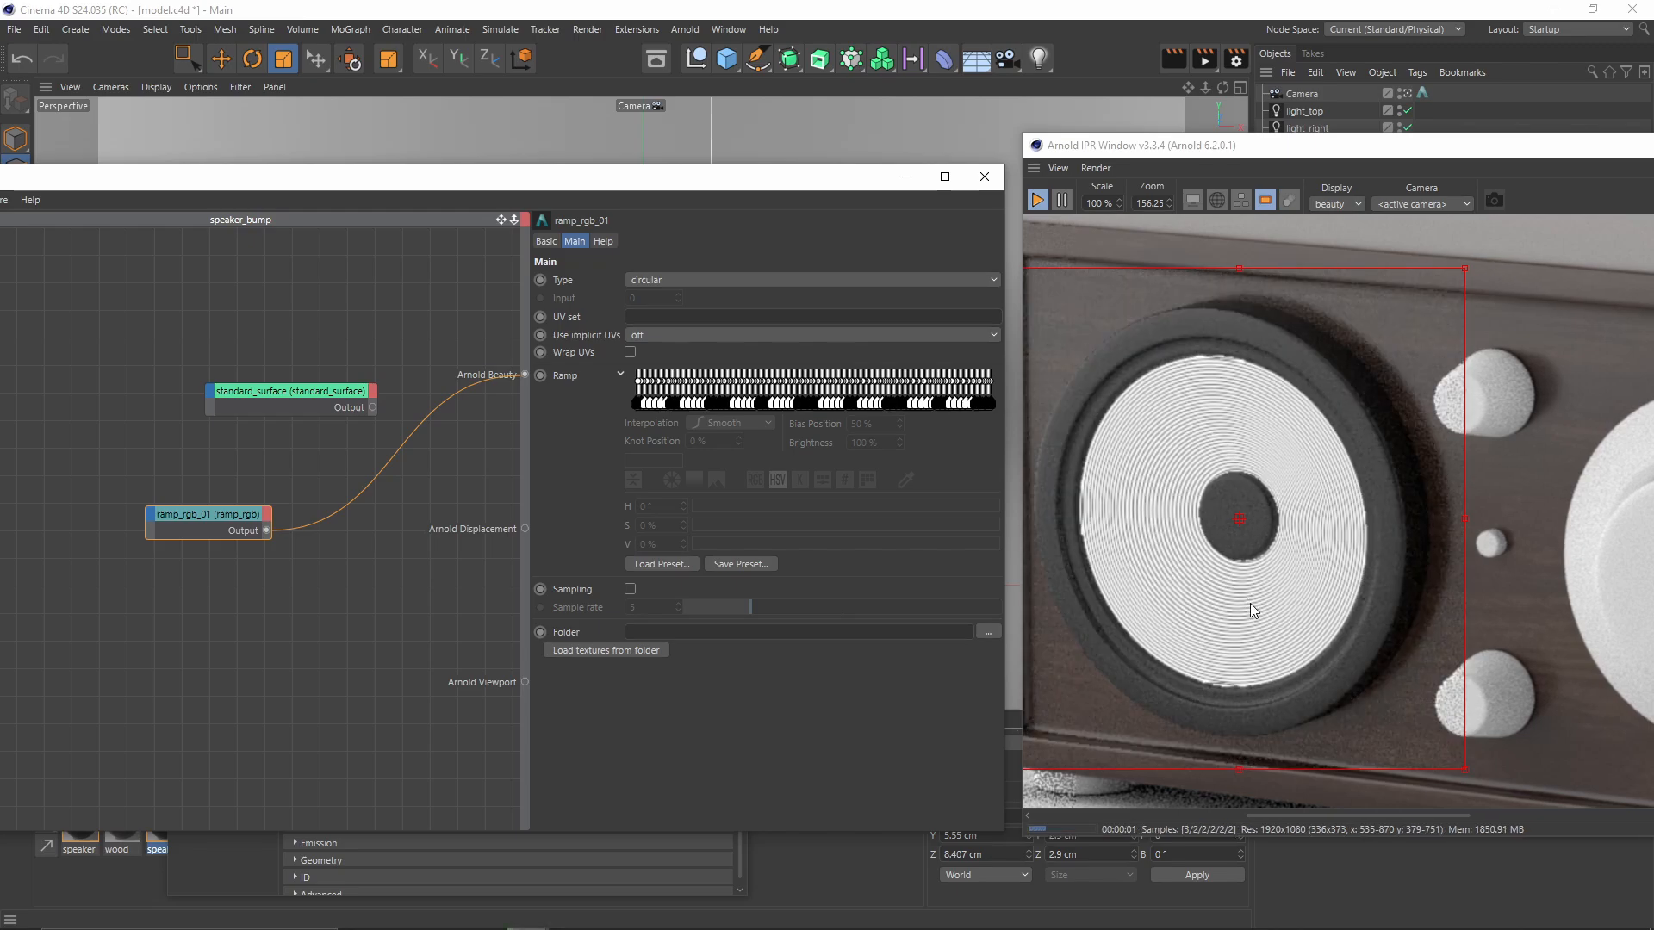
scroll(1251, 607, "up", 1)
scroll(1249, 603, "down", 2)
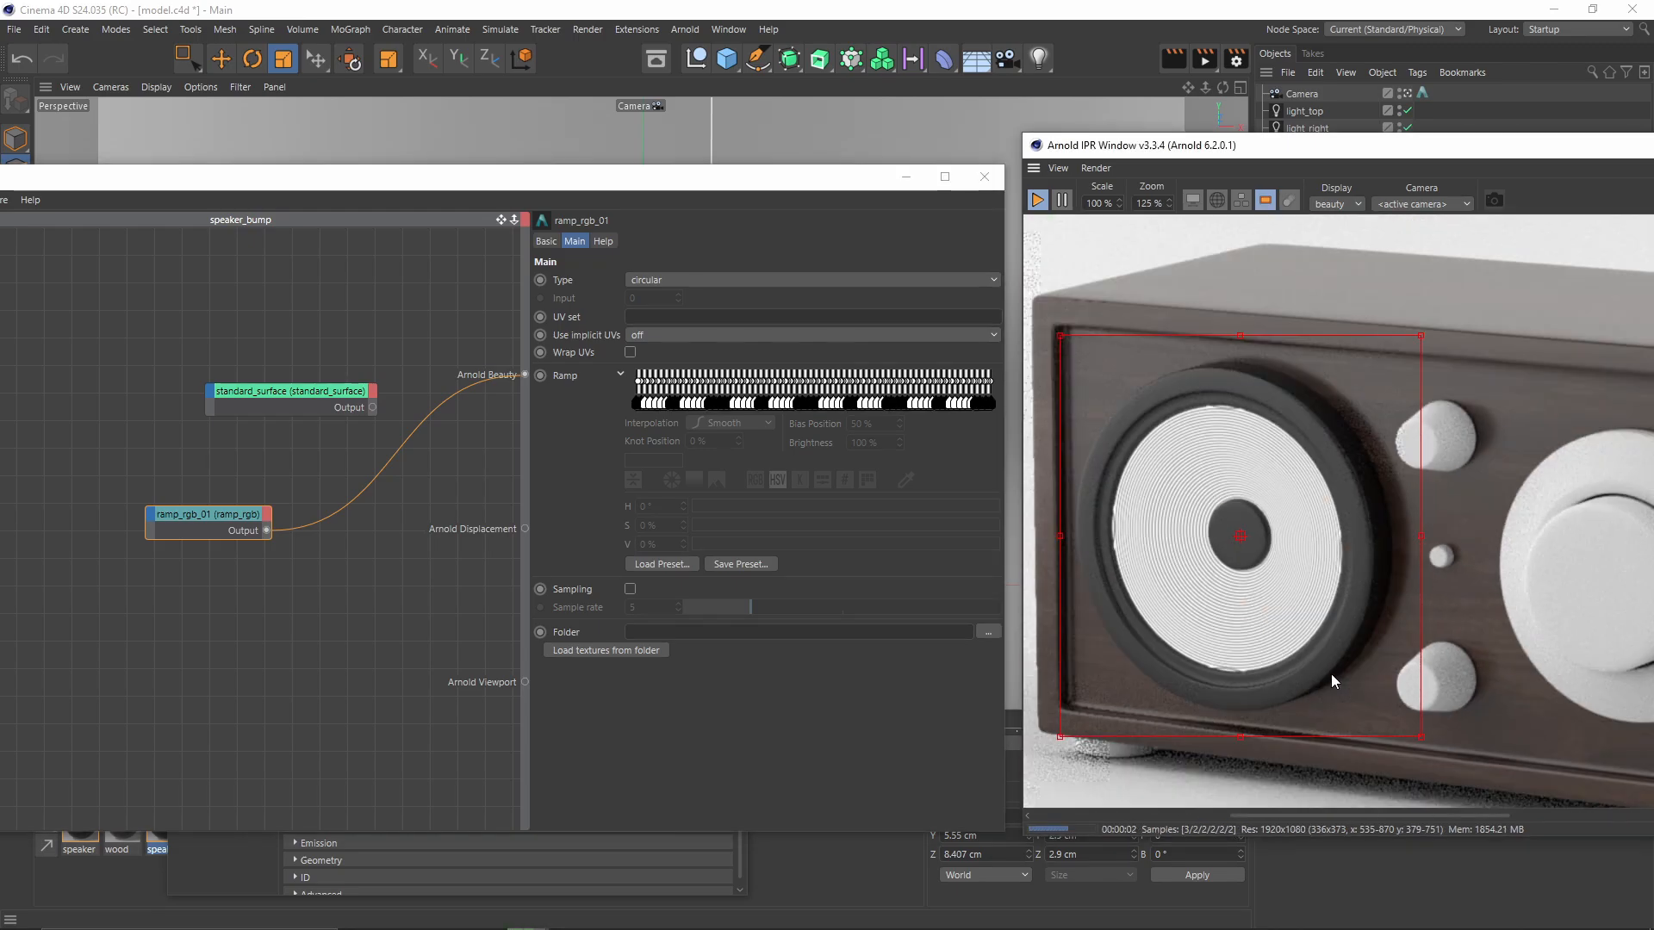
scroll(1322, 668, "up", 2)
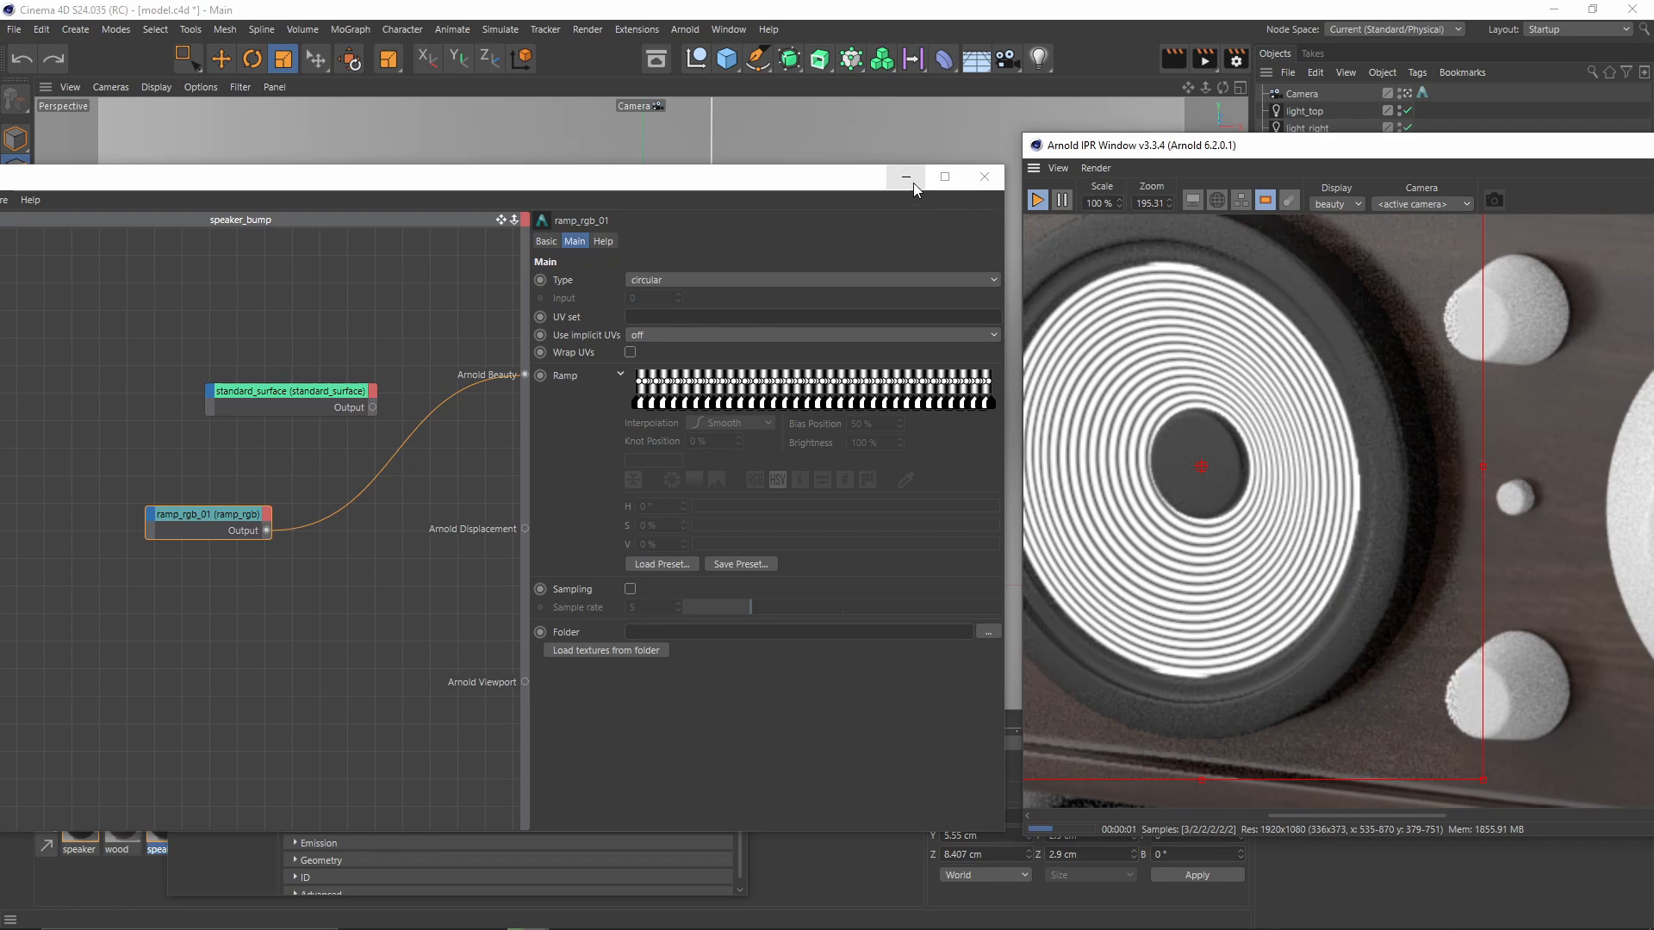
Step: Scale the speaker's texture projection up slightly to about 2.96 cm
left_click(913, 183)
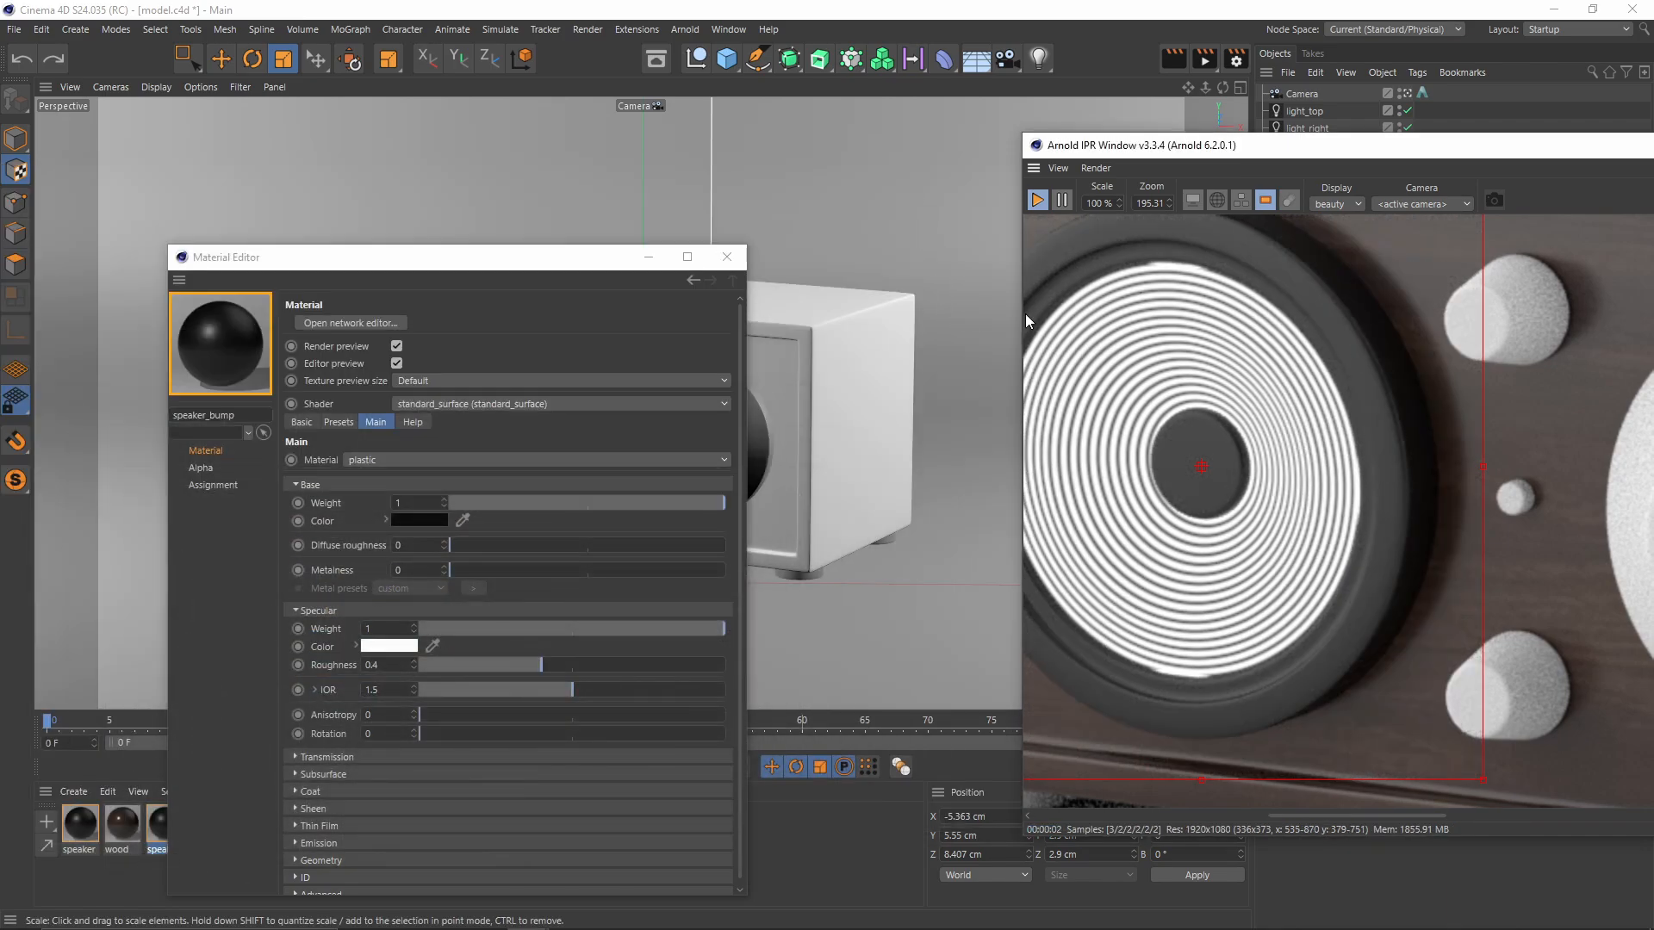
left_click(649, 258)
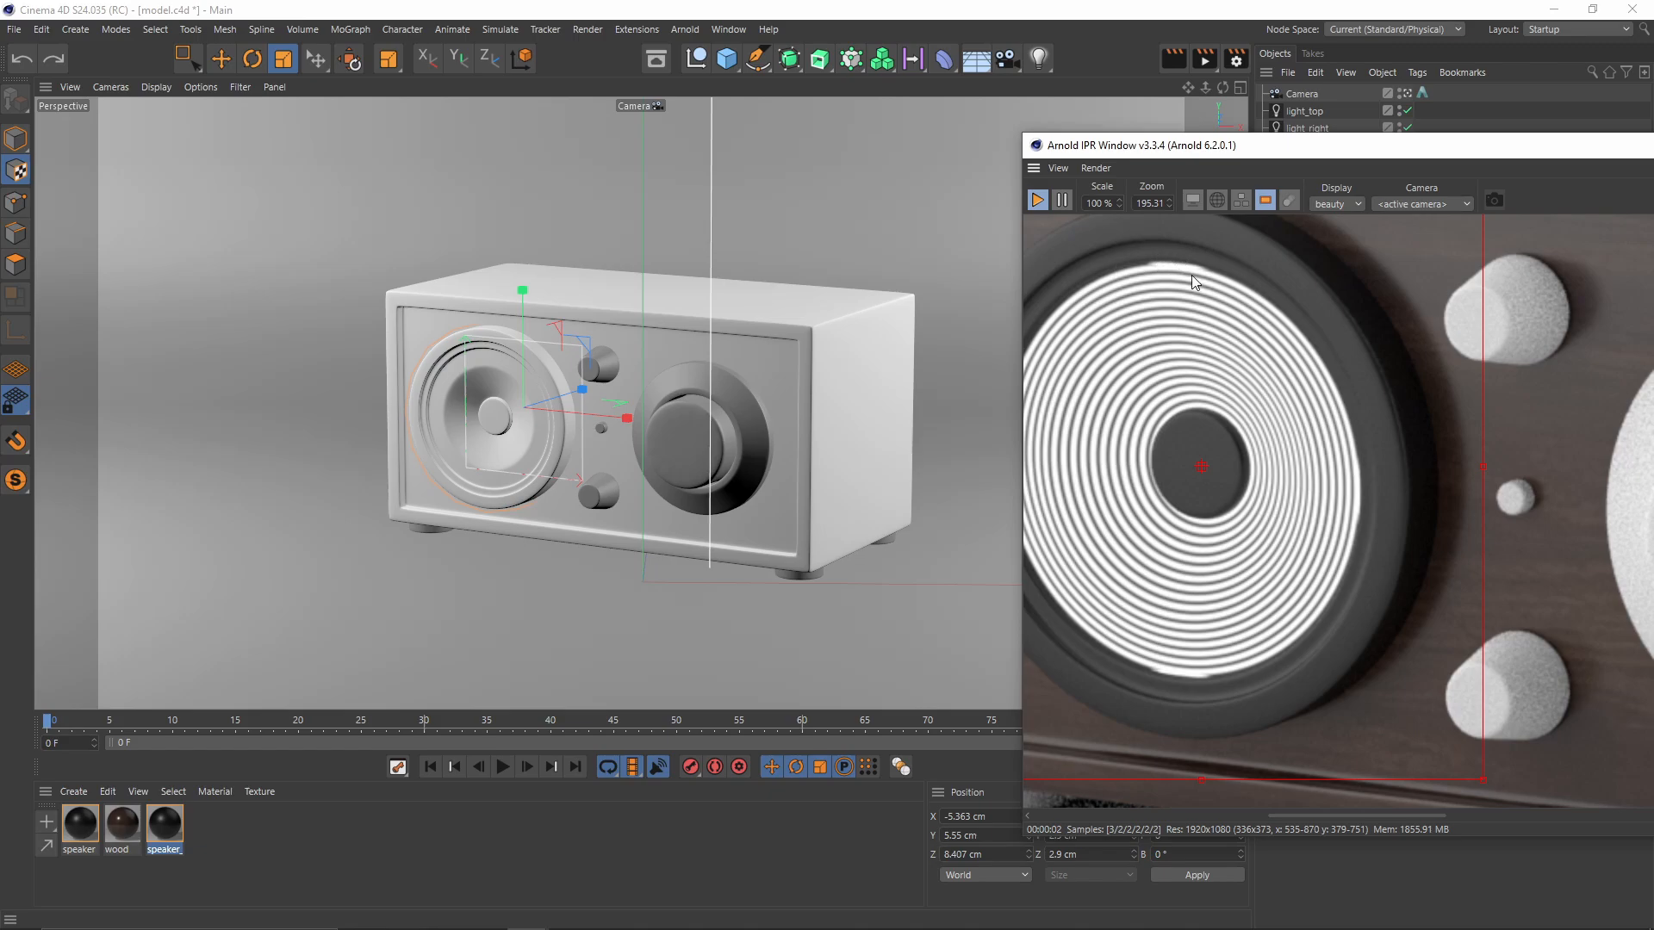
left_click_drag(572, 467, 591, 466)
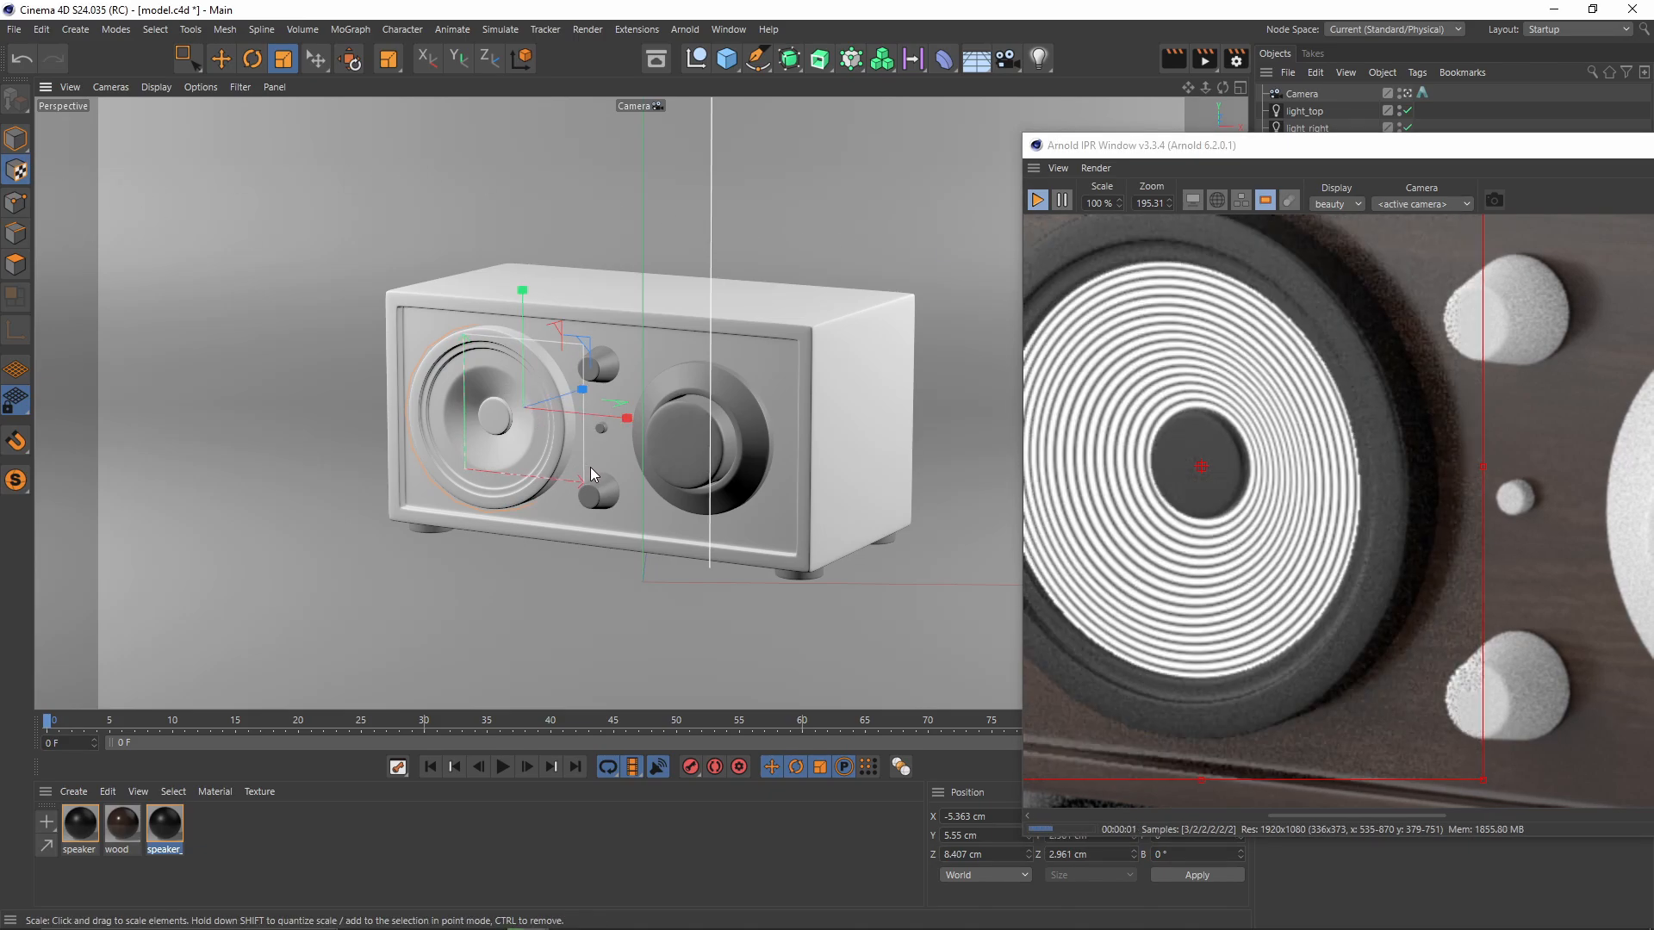
scroll(1389, 503, "down", 1)
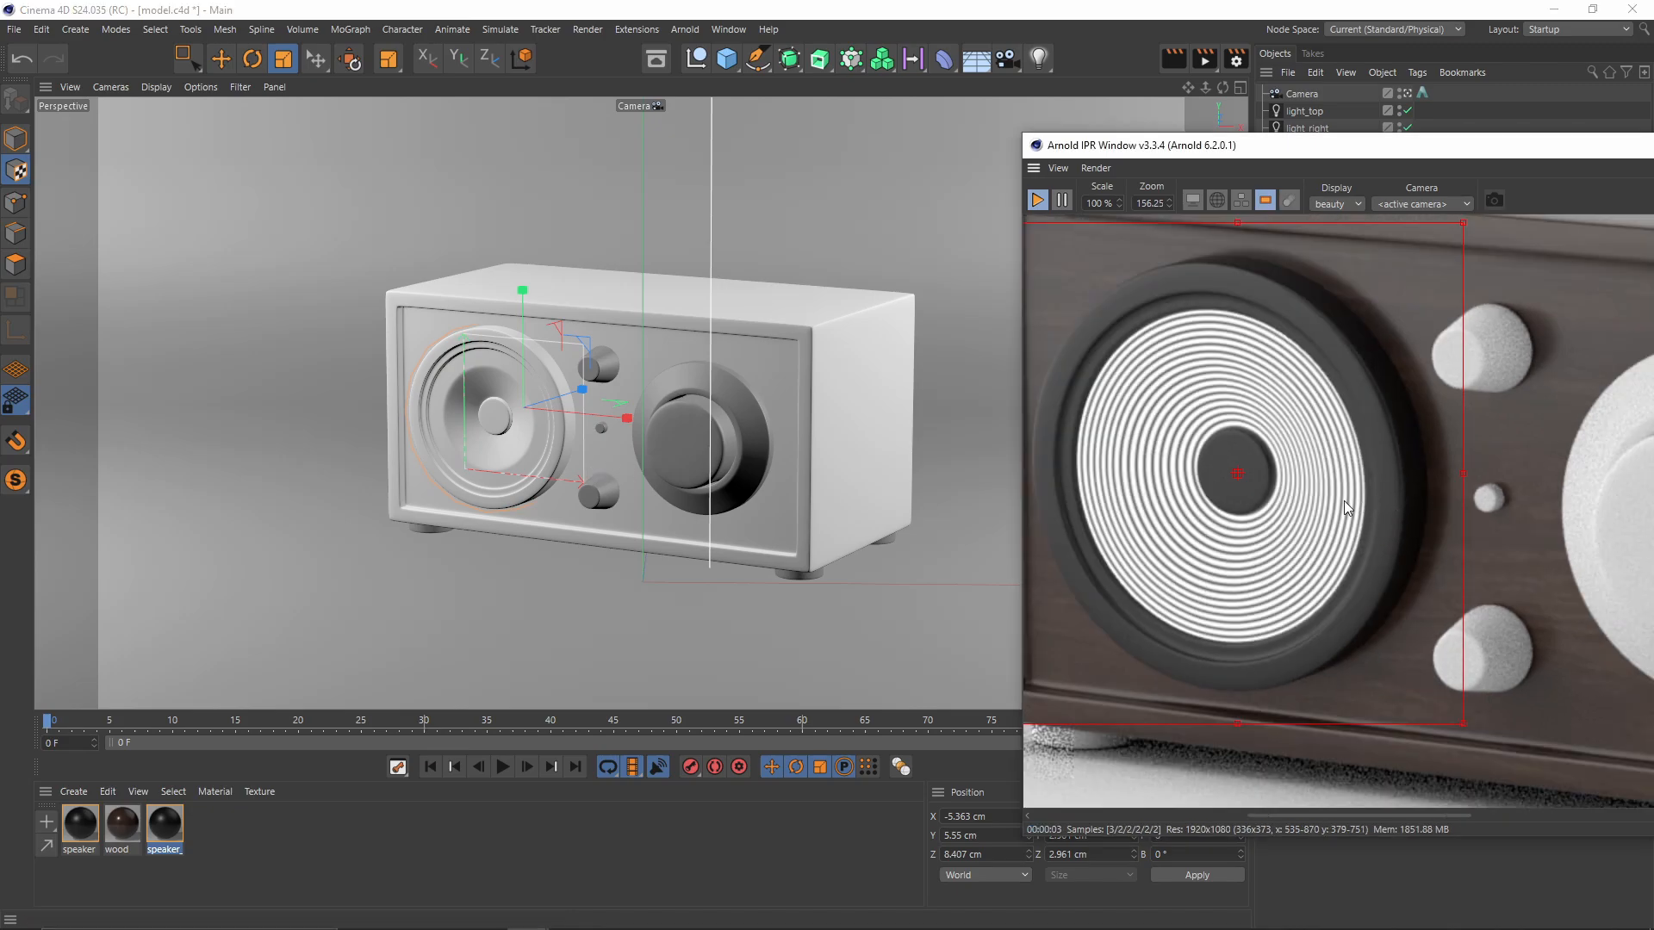
Step: Reopen the speaker_bump material's shader network and arrange it beside the render preview
left_click(172, 842)
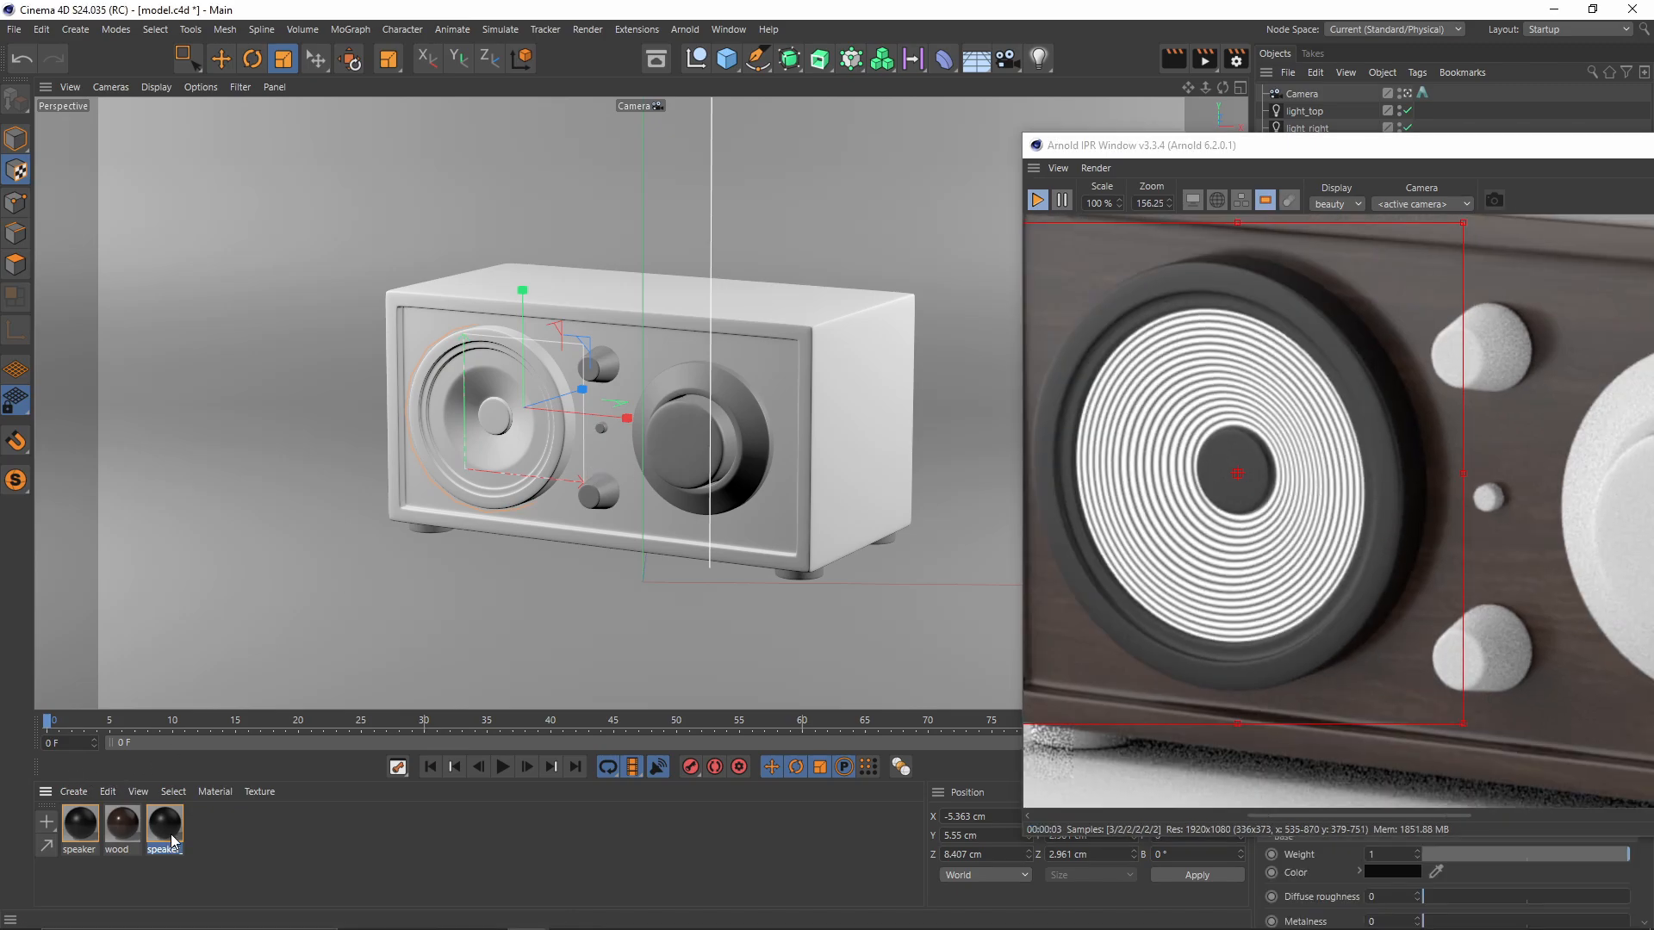
double_click(173, 826)
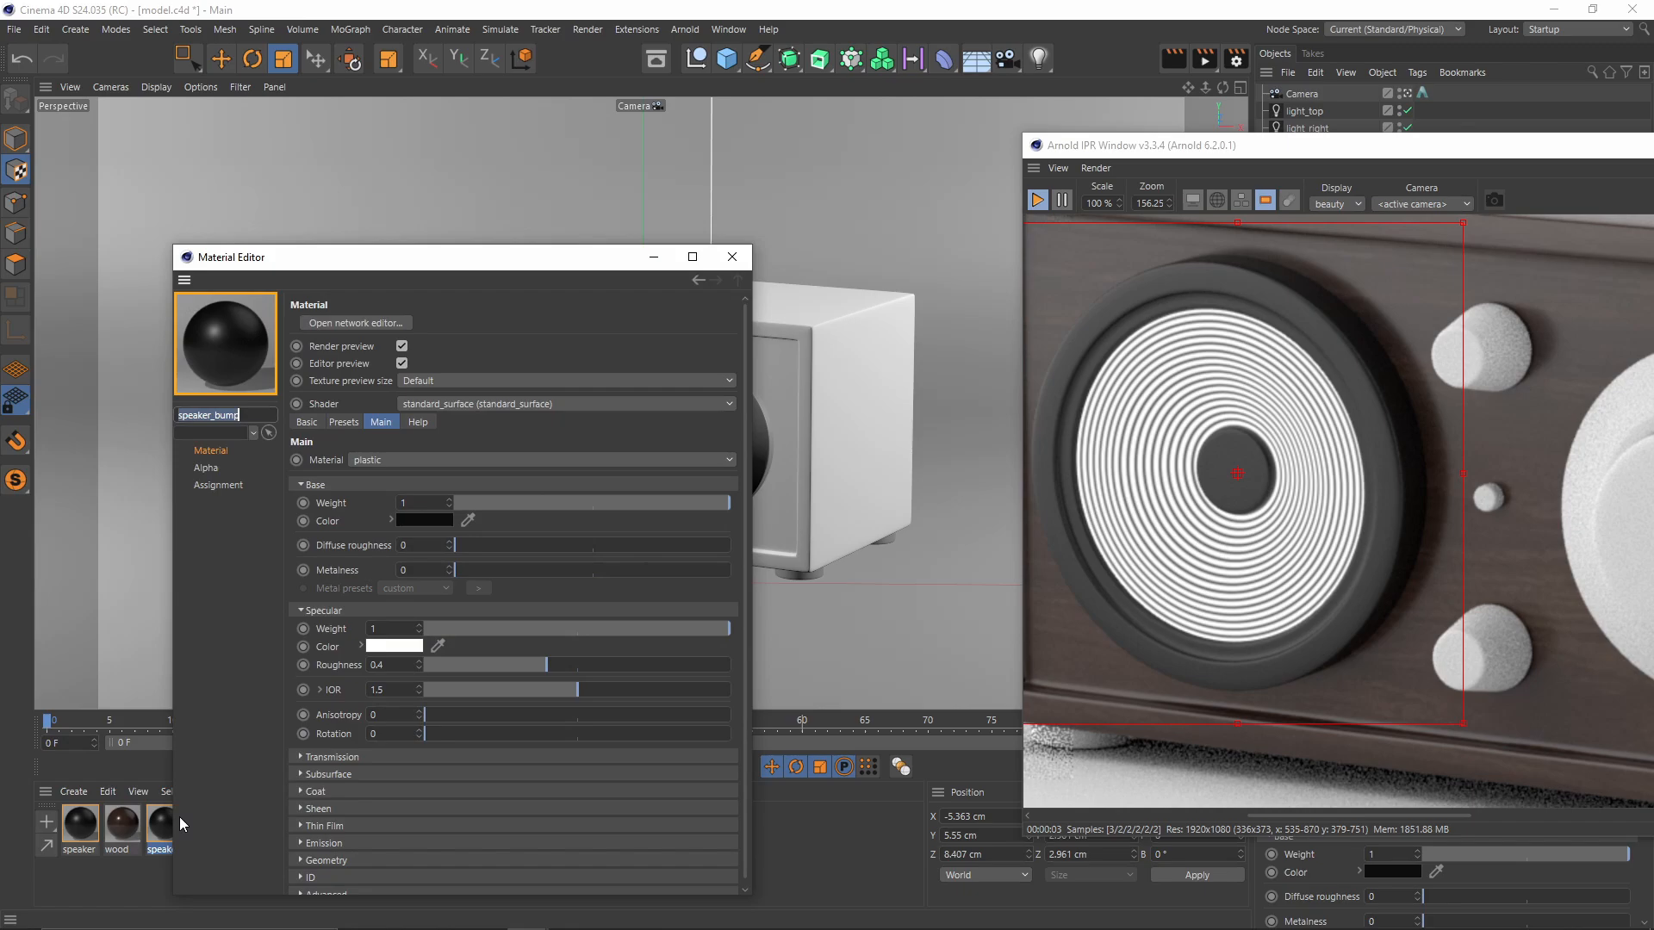
left_click(358, 323)
left_click_drag(623, 189, 724, 233)
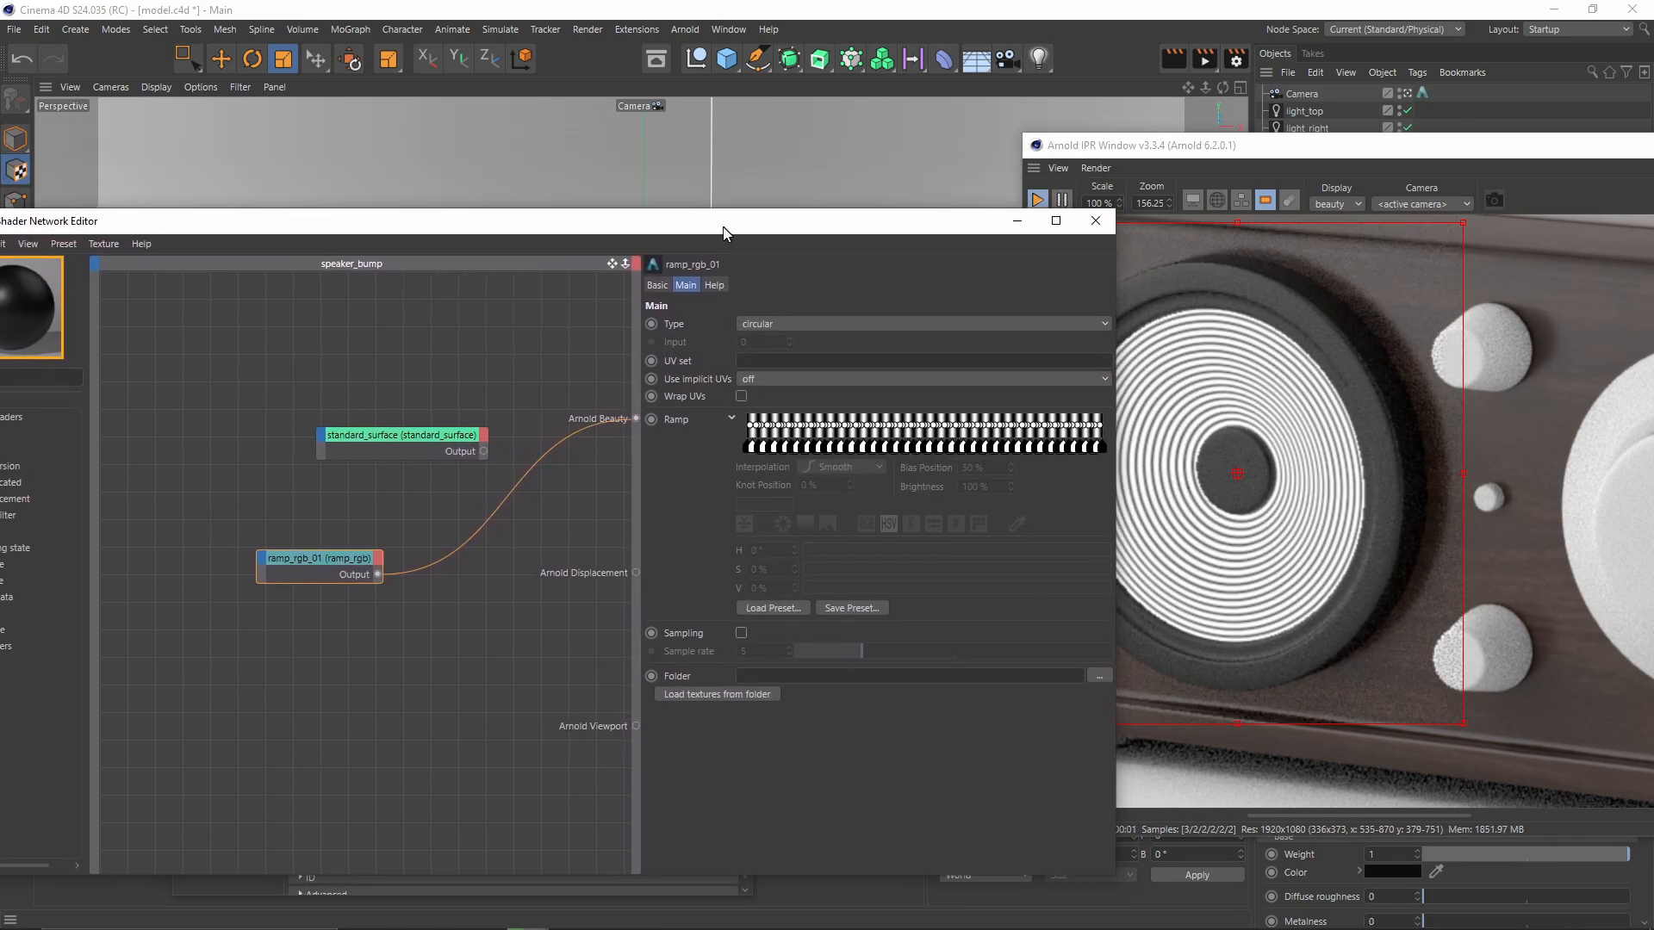
left_click_drag(1218, 147, 1271, 142)
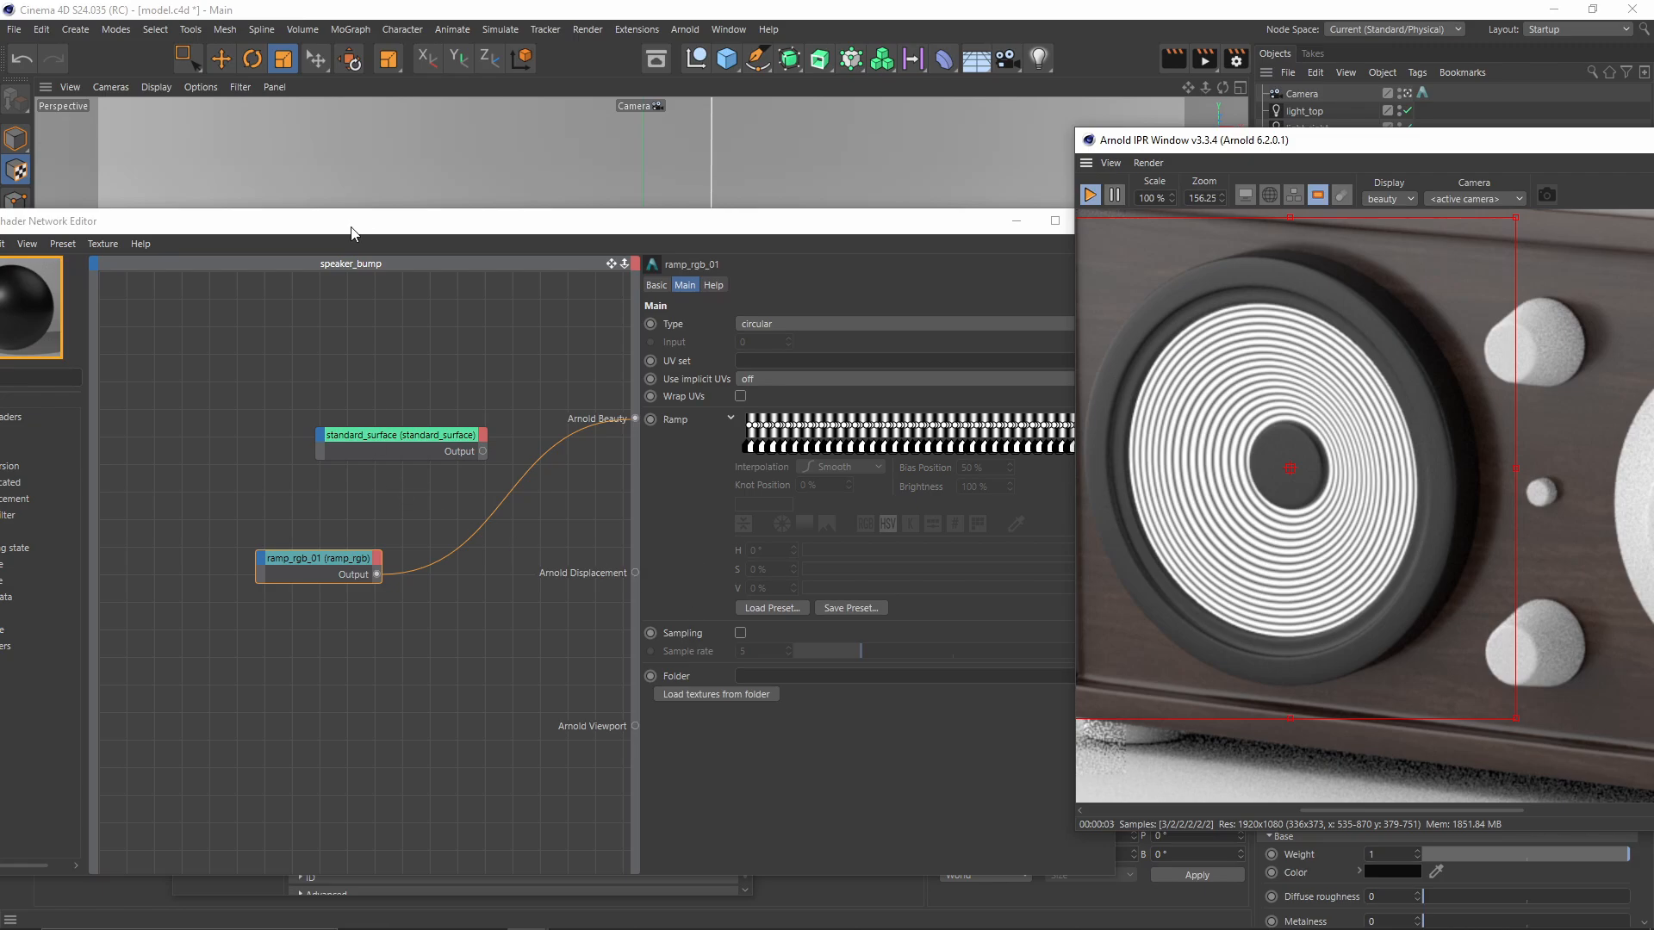
Step: Add a bump2d node to the speaker_bump shader network and connect the ramp_rgb output to its Bump map input
left_click_drag(351, 232, 369, 155)
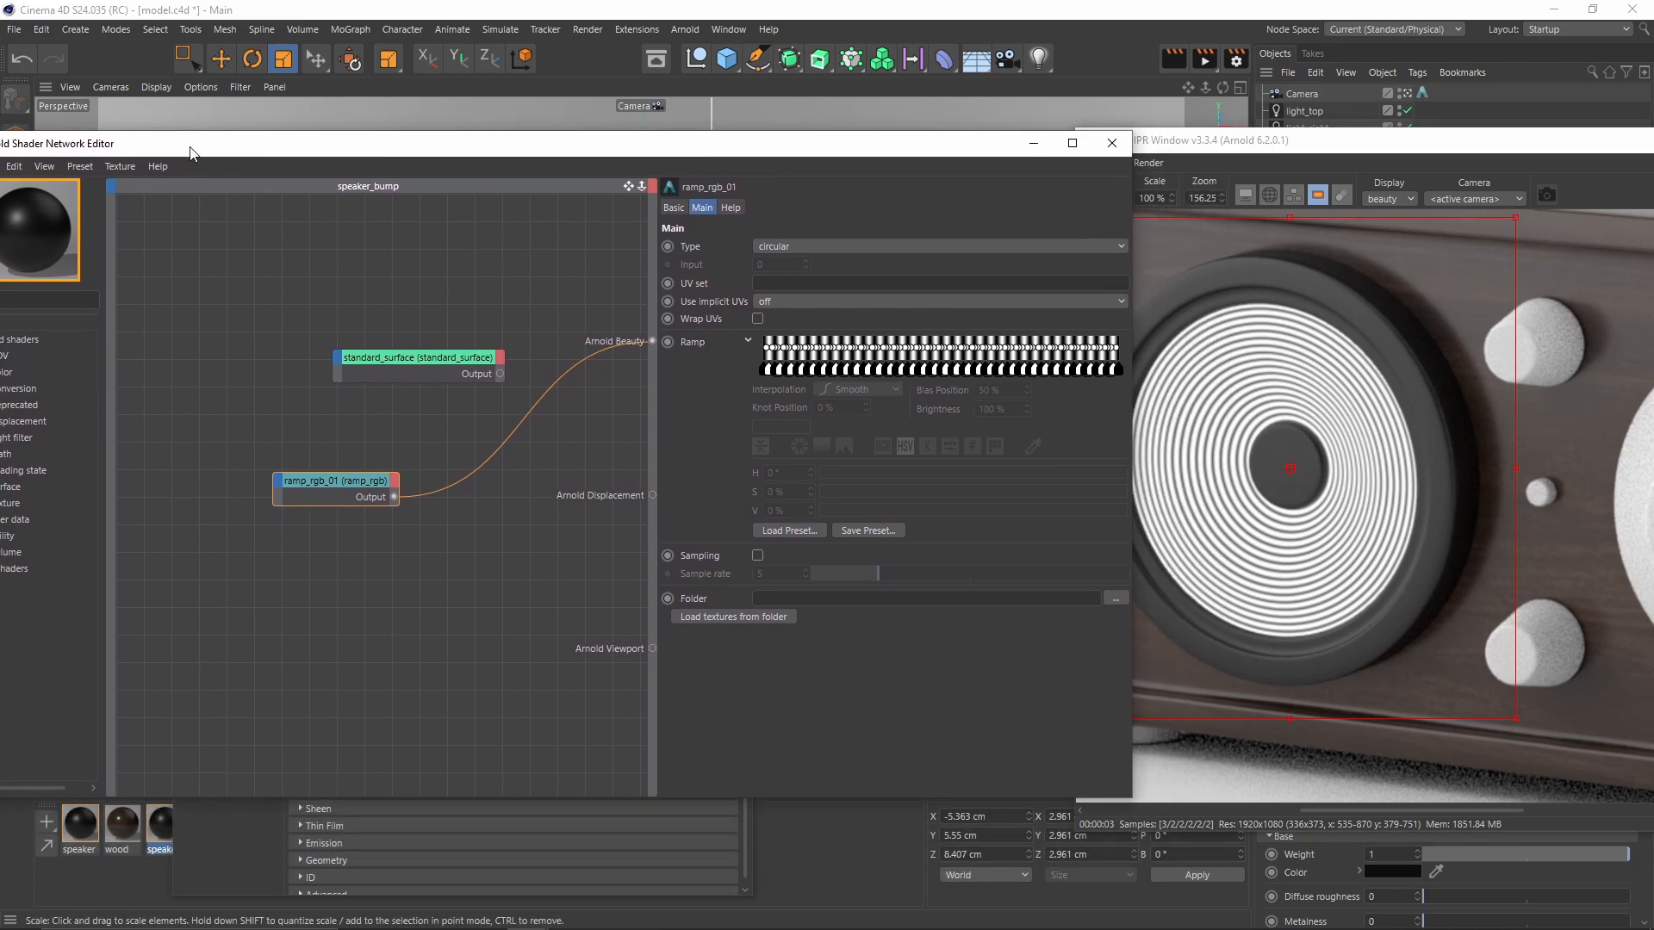
left_click_drag(196, 134, 256, 142)
left_click(86, 309)
type("bump")
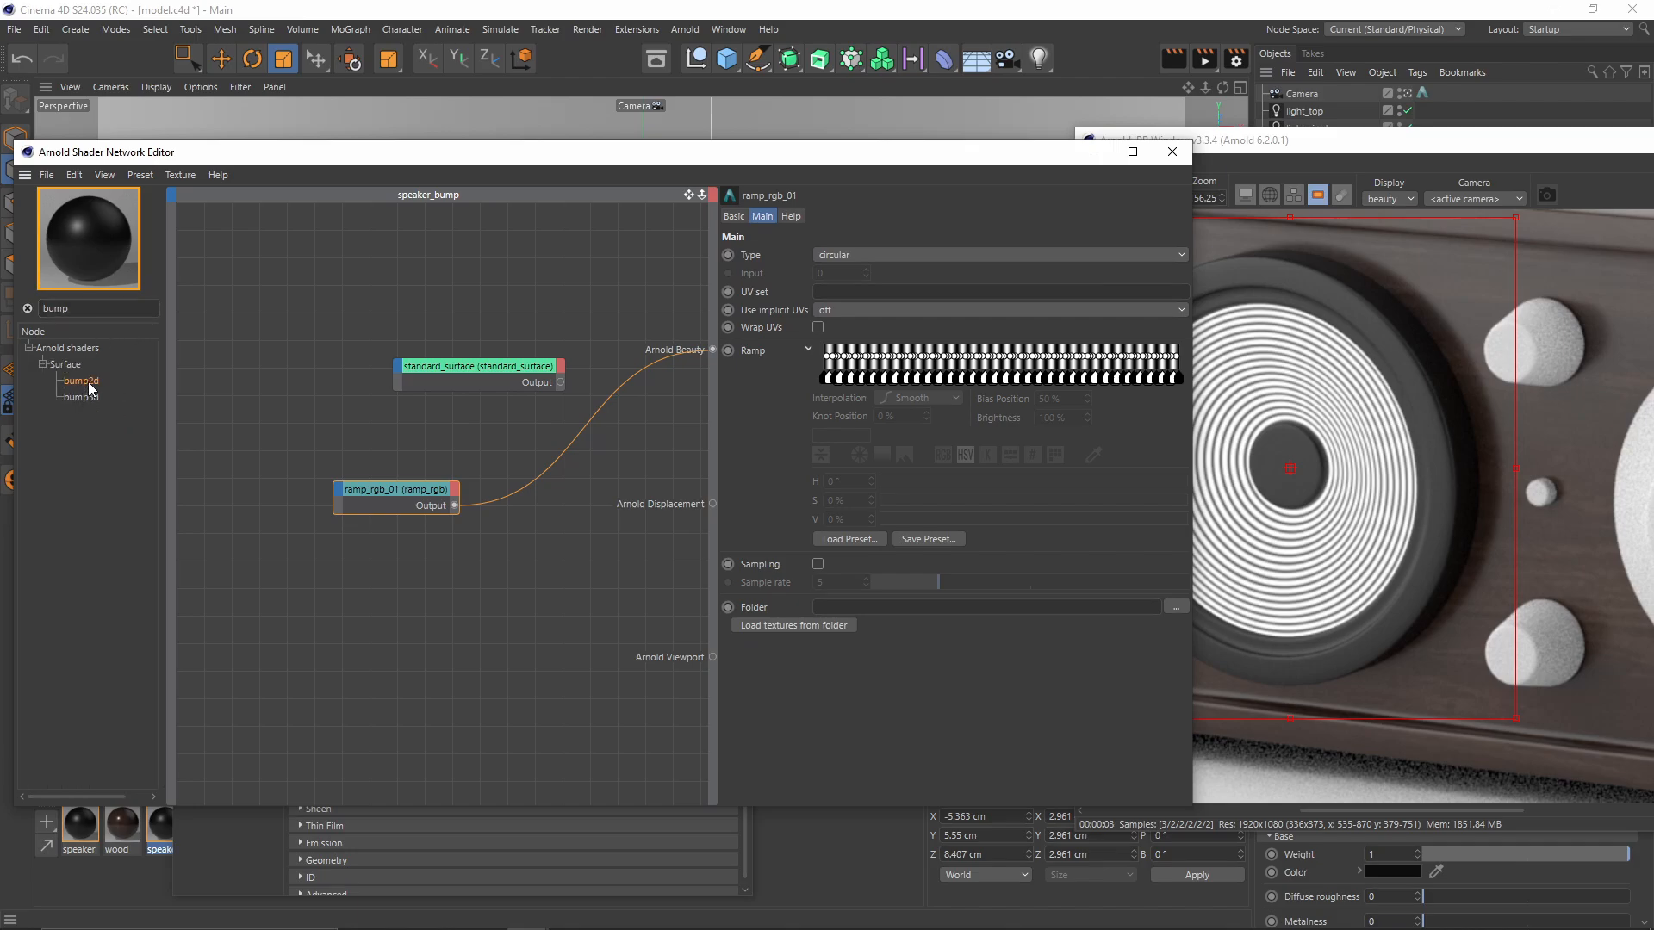
left_click_drag(82, 380, 559, 573)
left_click_drag(432, 487, 401, 370)
left_click(545, 576)
Step: Connect the bump2d output to the standard_surface's Geometry Normal input and the standard_surface output to Arnold Beauty
mouse_move(418, 376)
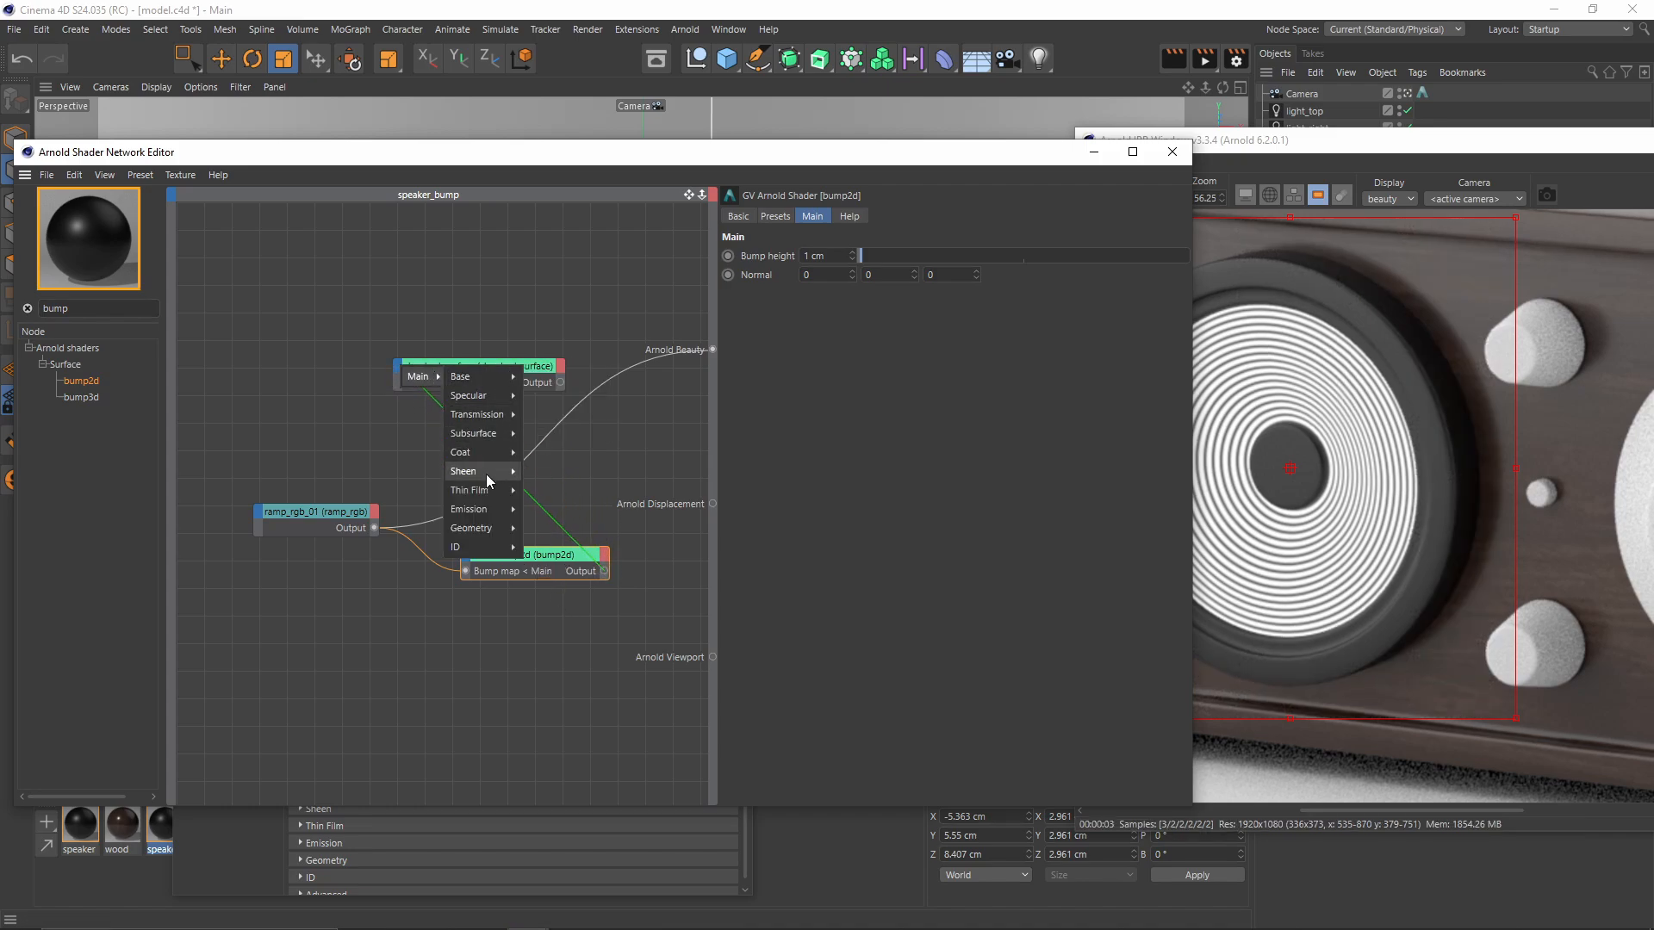
mouse_move(487, 528)
left_click(561, 555)
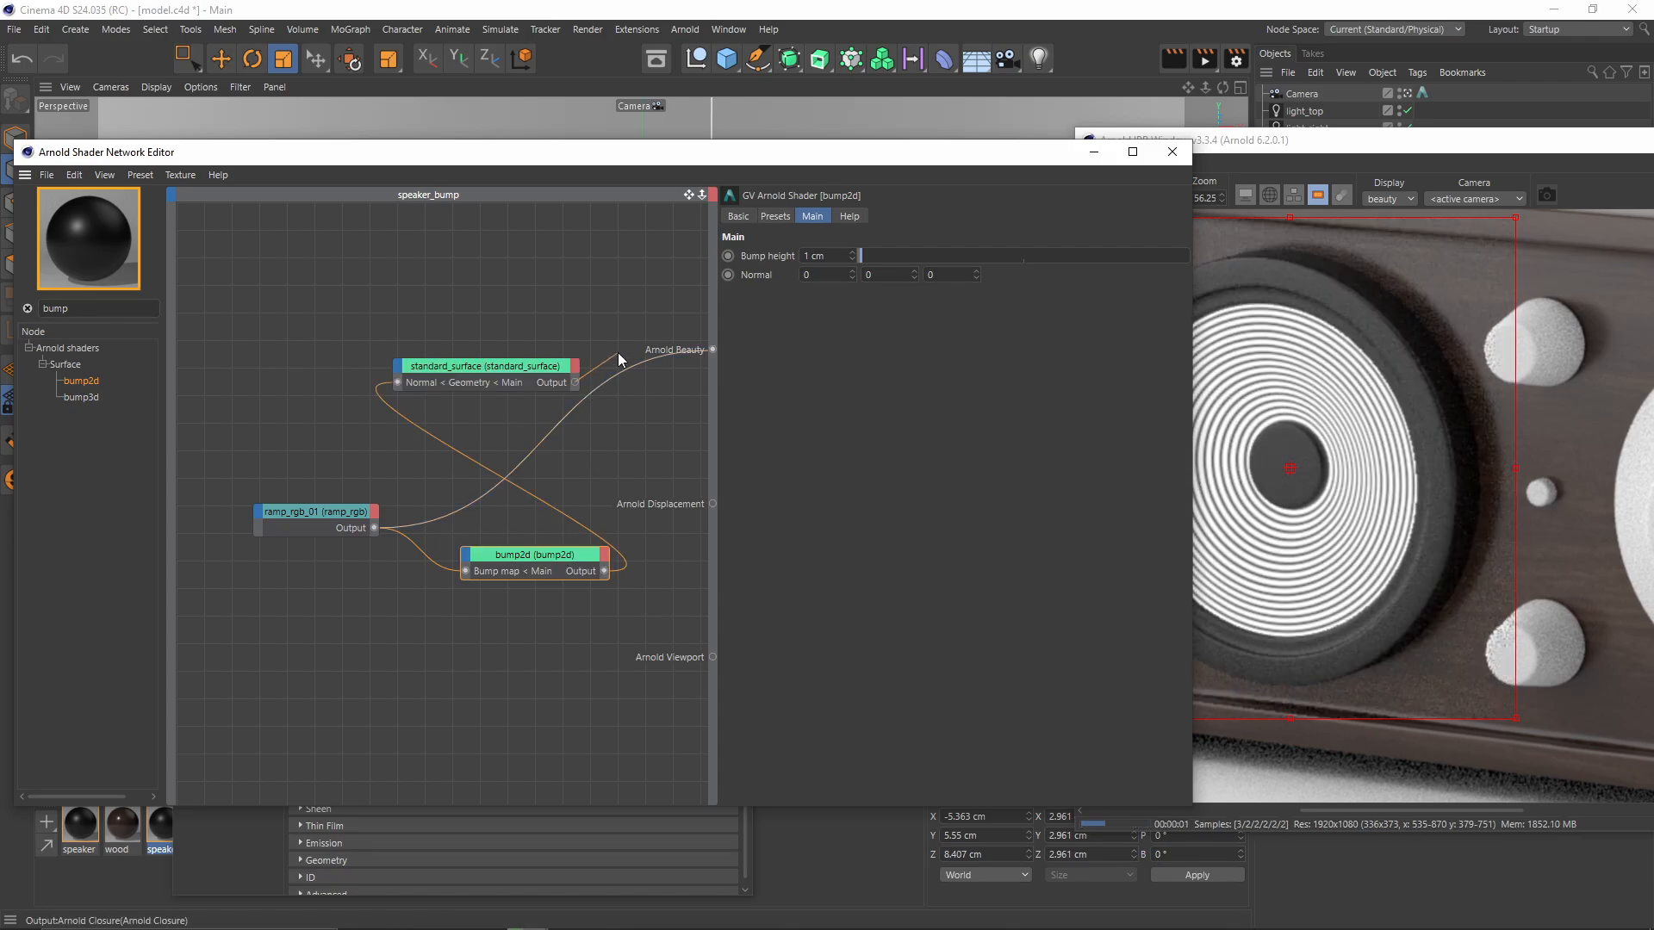
left_click_drag(696, 332, 710, 349)
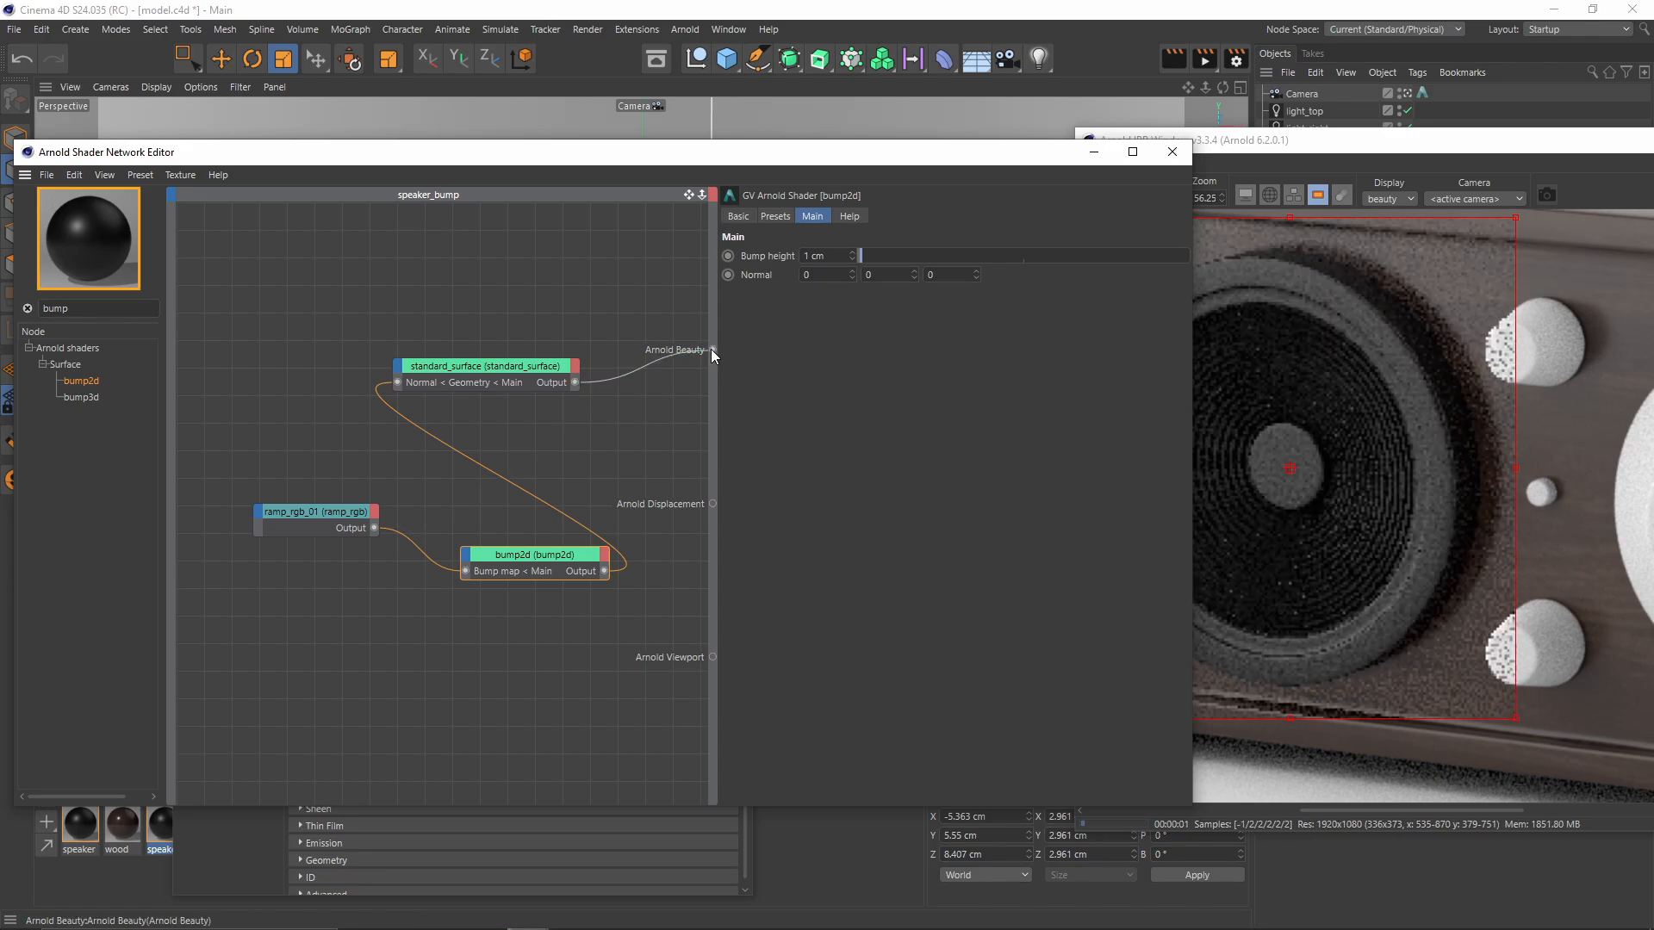
Step: Try a bump height of 0.1 cm on the bump2d node and inspect the speaker in the render preview
left_click(1402, 144)
left_click_drag(1402, 144, 1262, 102)
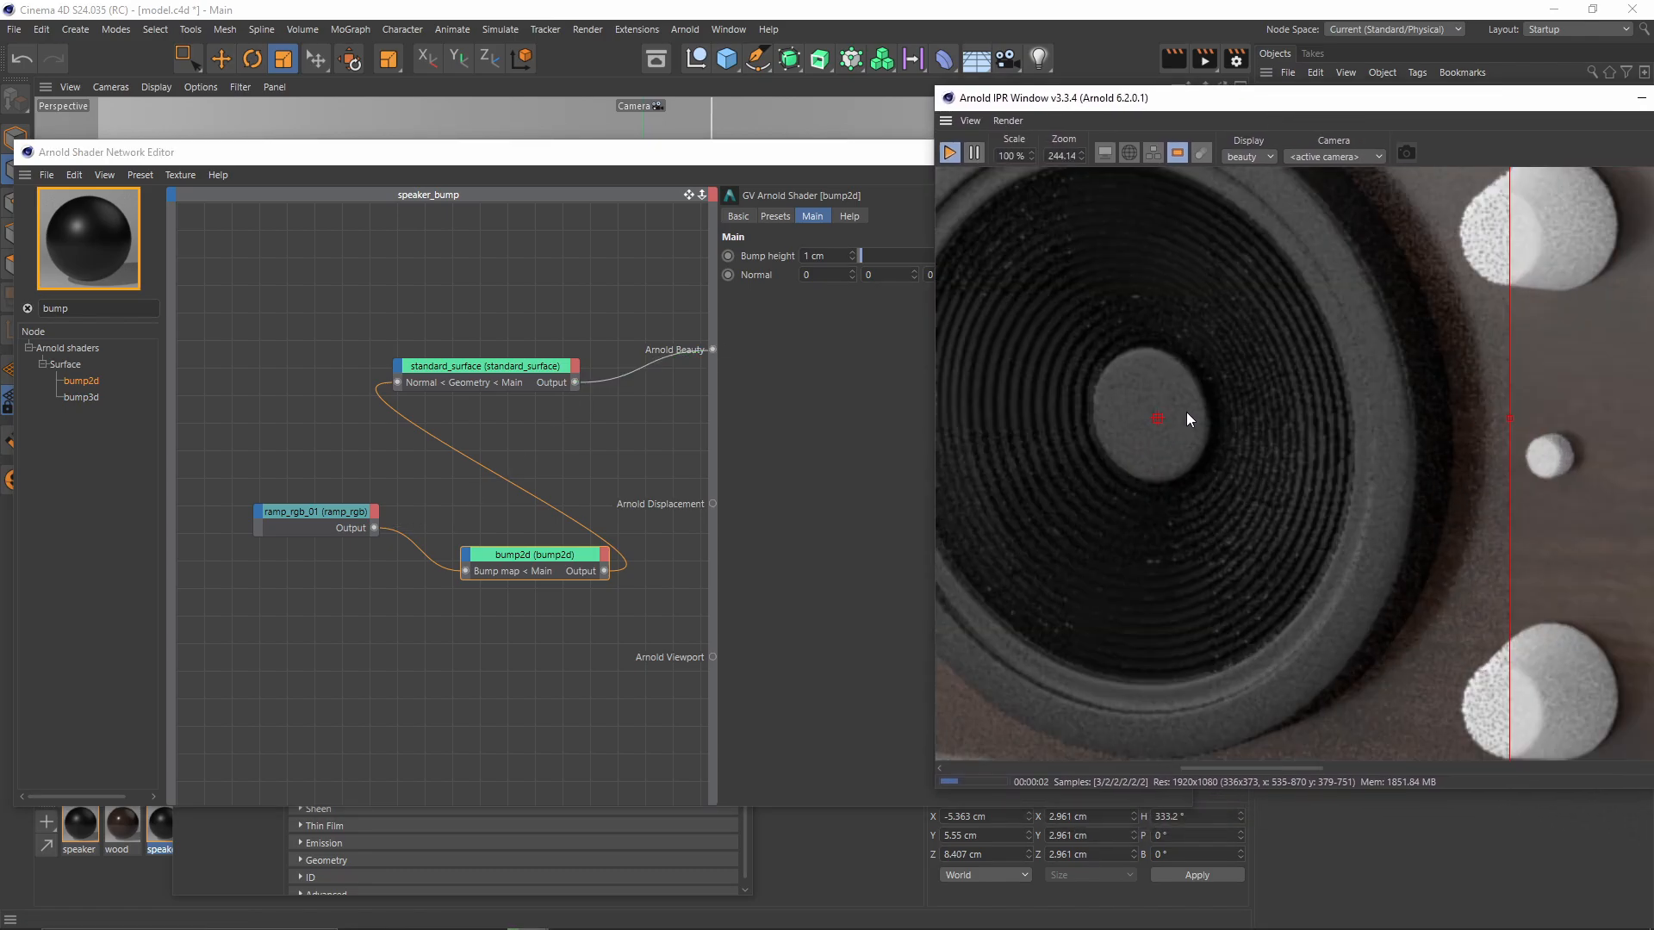
left_click(536, 558)
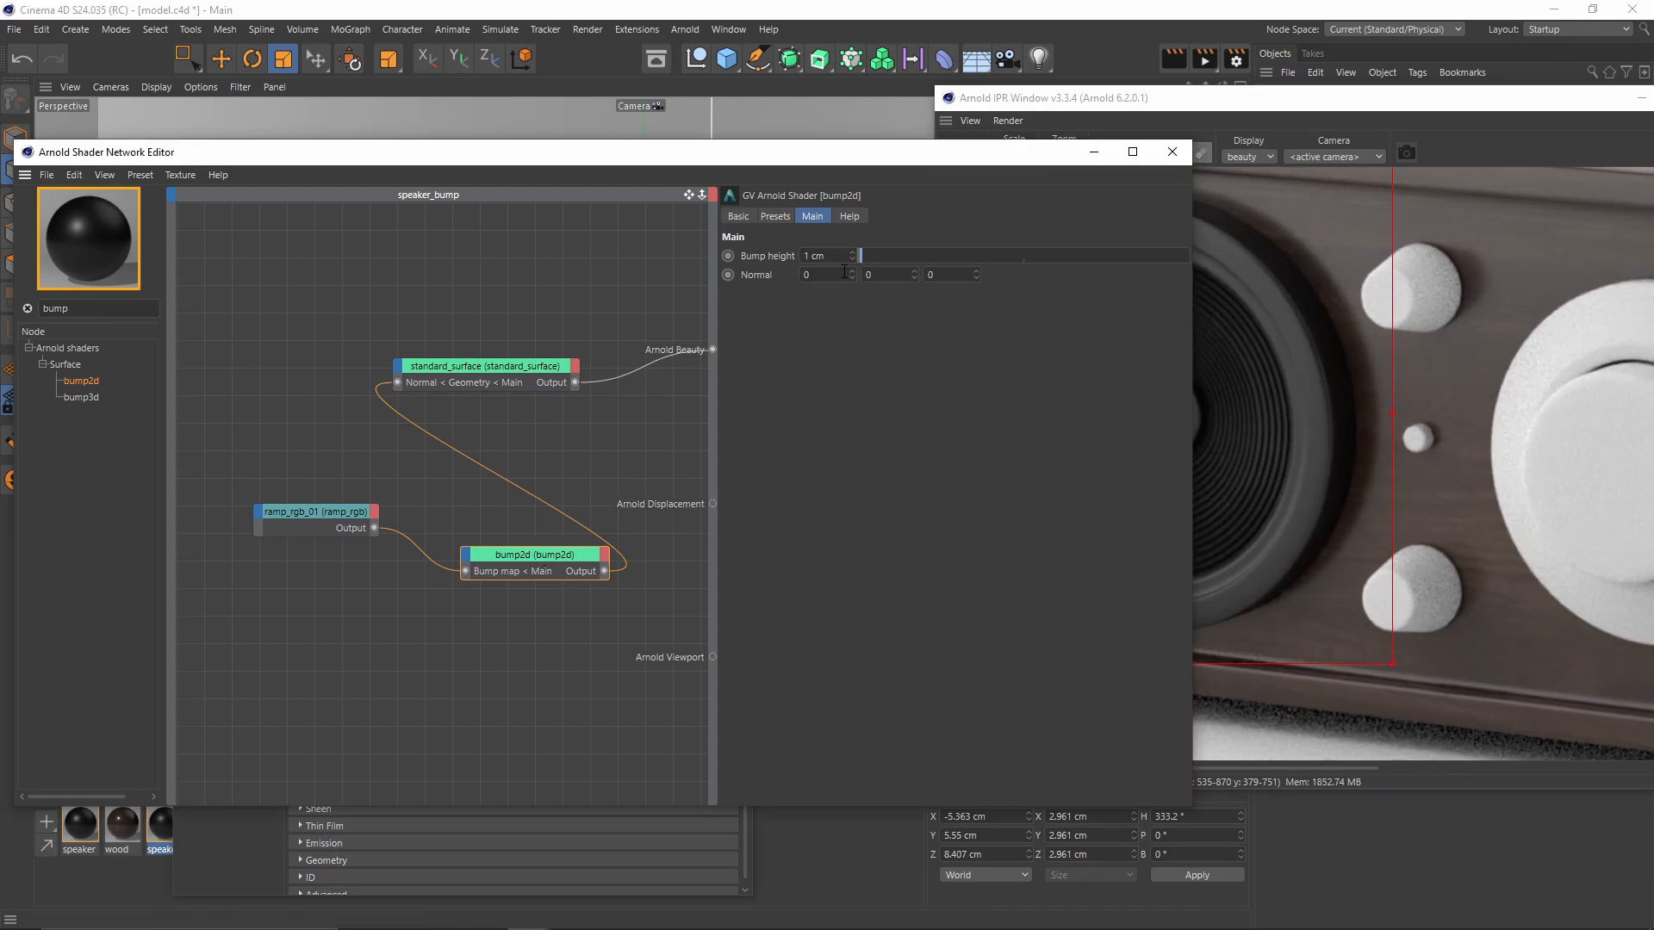
left_click_drag(849, 163, 686, 137)
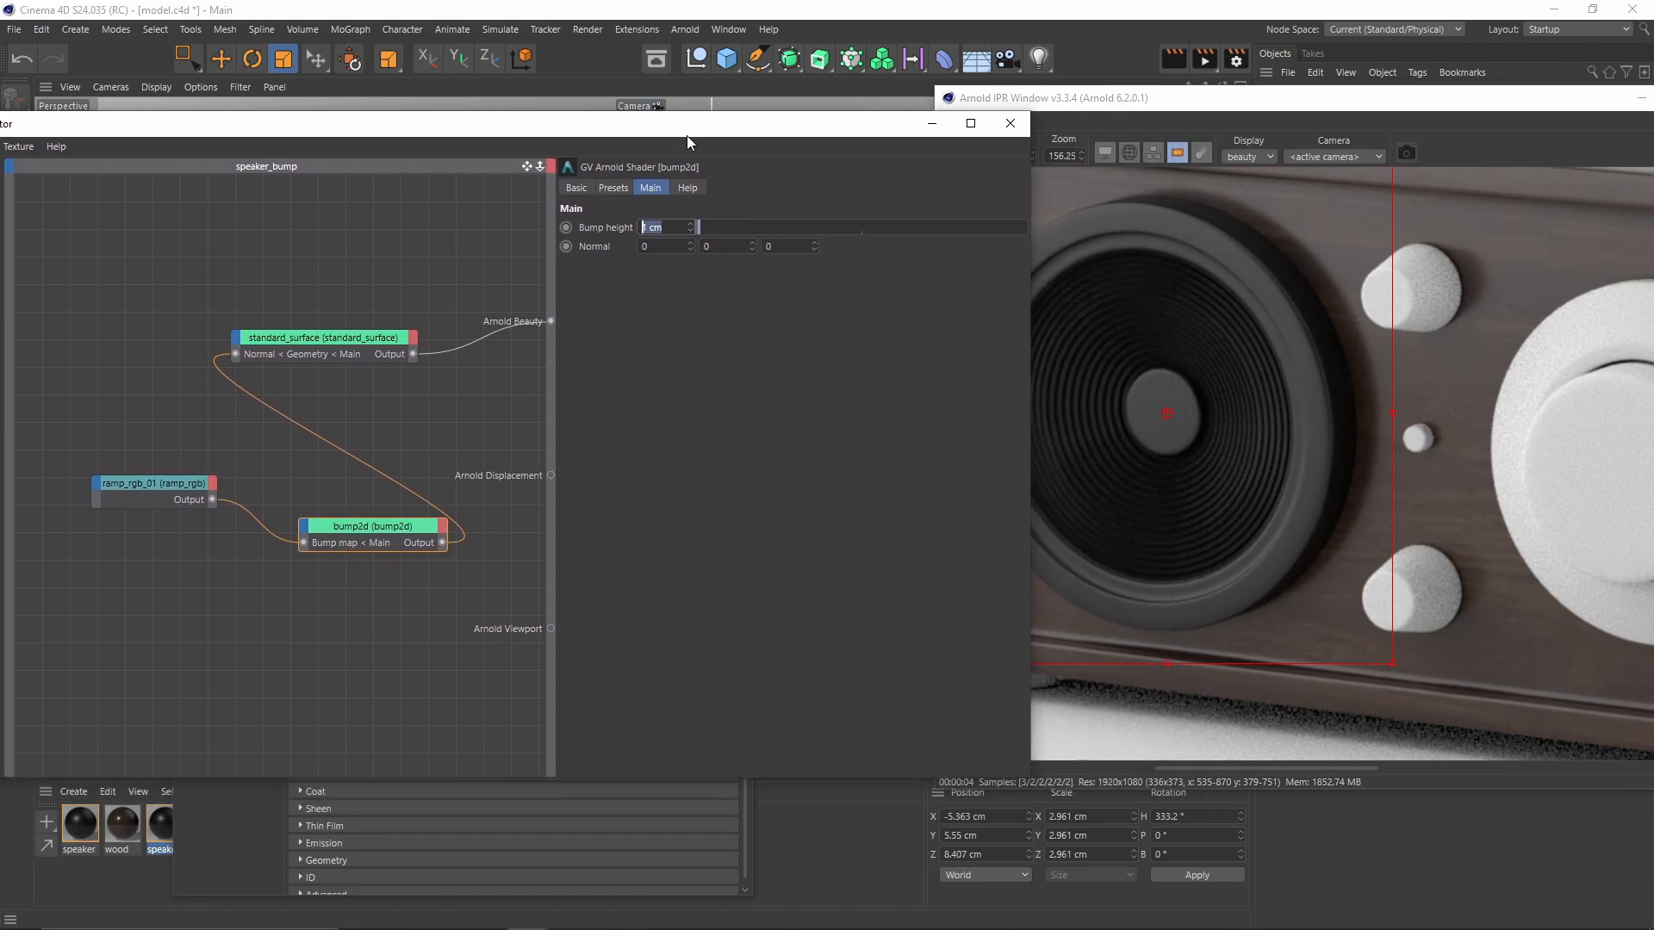
type("0.1")
key("Return")
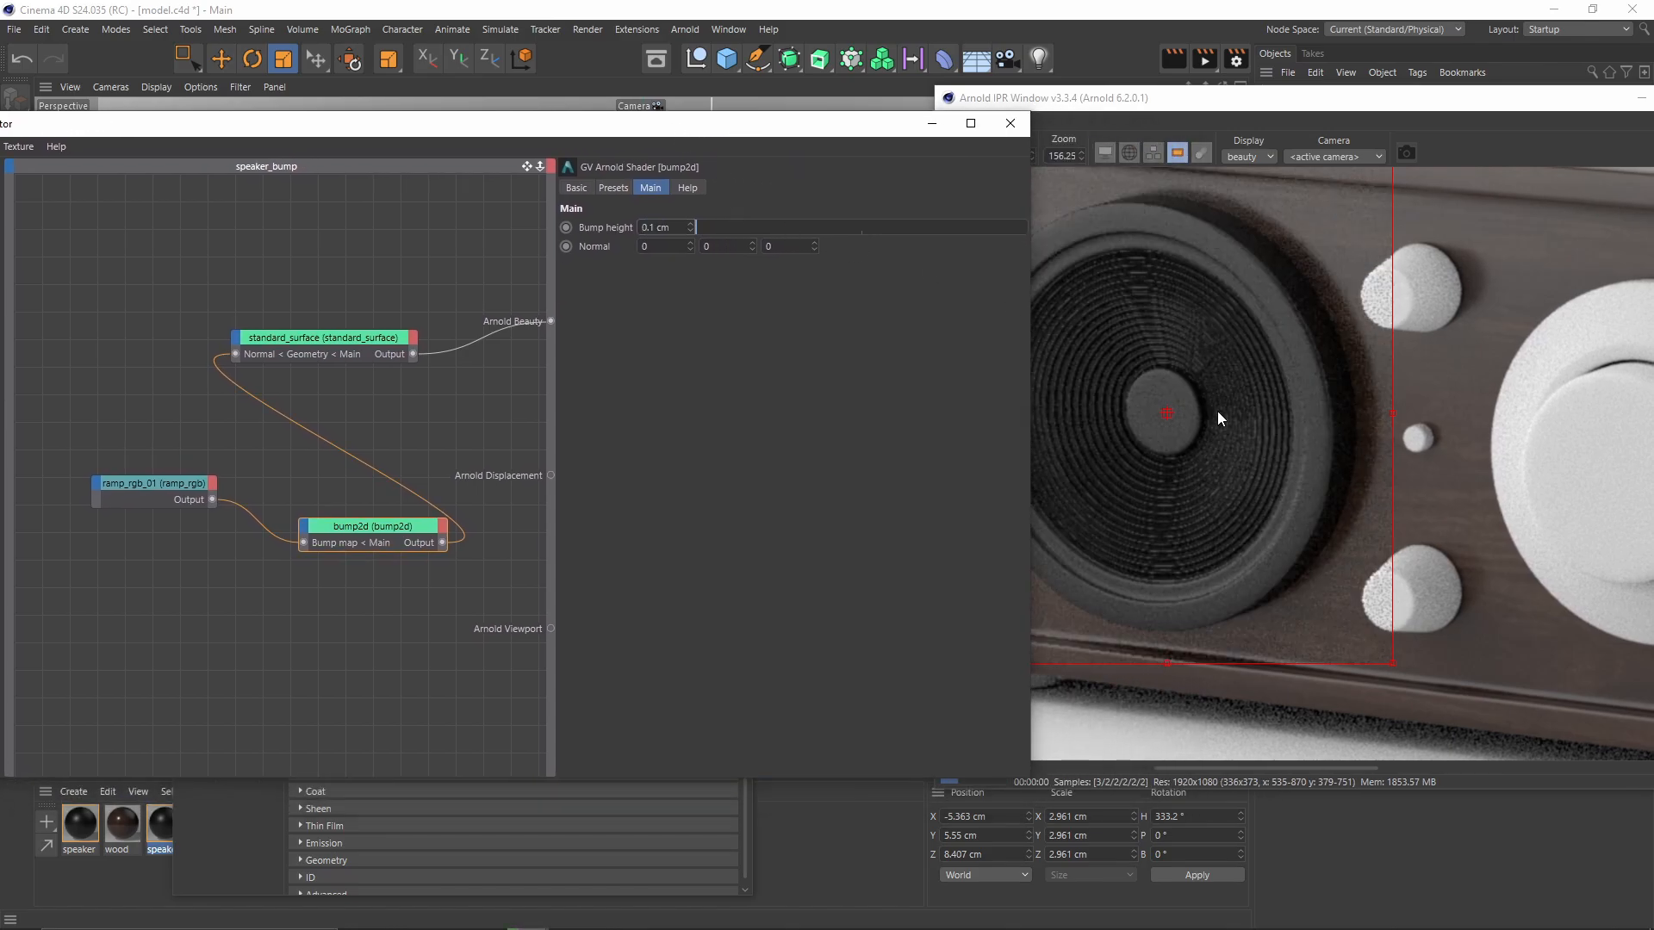
left_click(1197, 396)
scroll(1197, 395, "up", 1)
scroll(1198, 396, "down", 1)
Step: Distribute the knots of the ramp_rgb node's ramp evenly and inspect the speaker's rings in the render preview
left_click(164, 495)
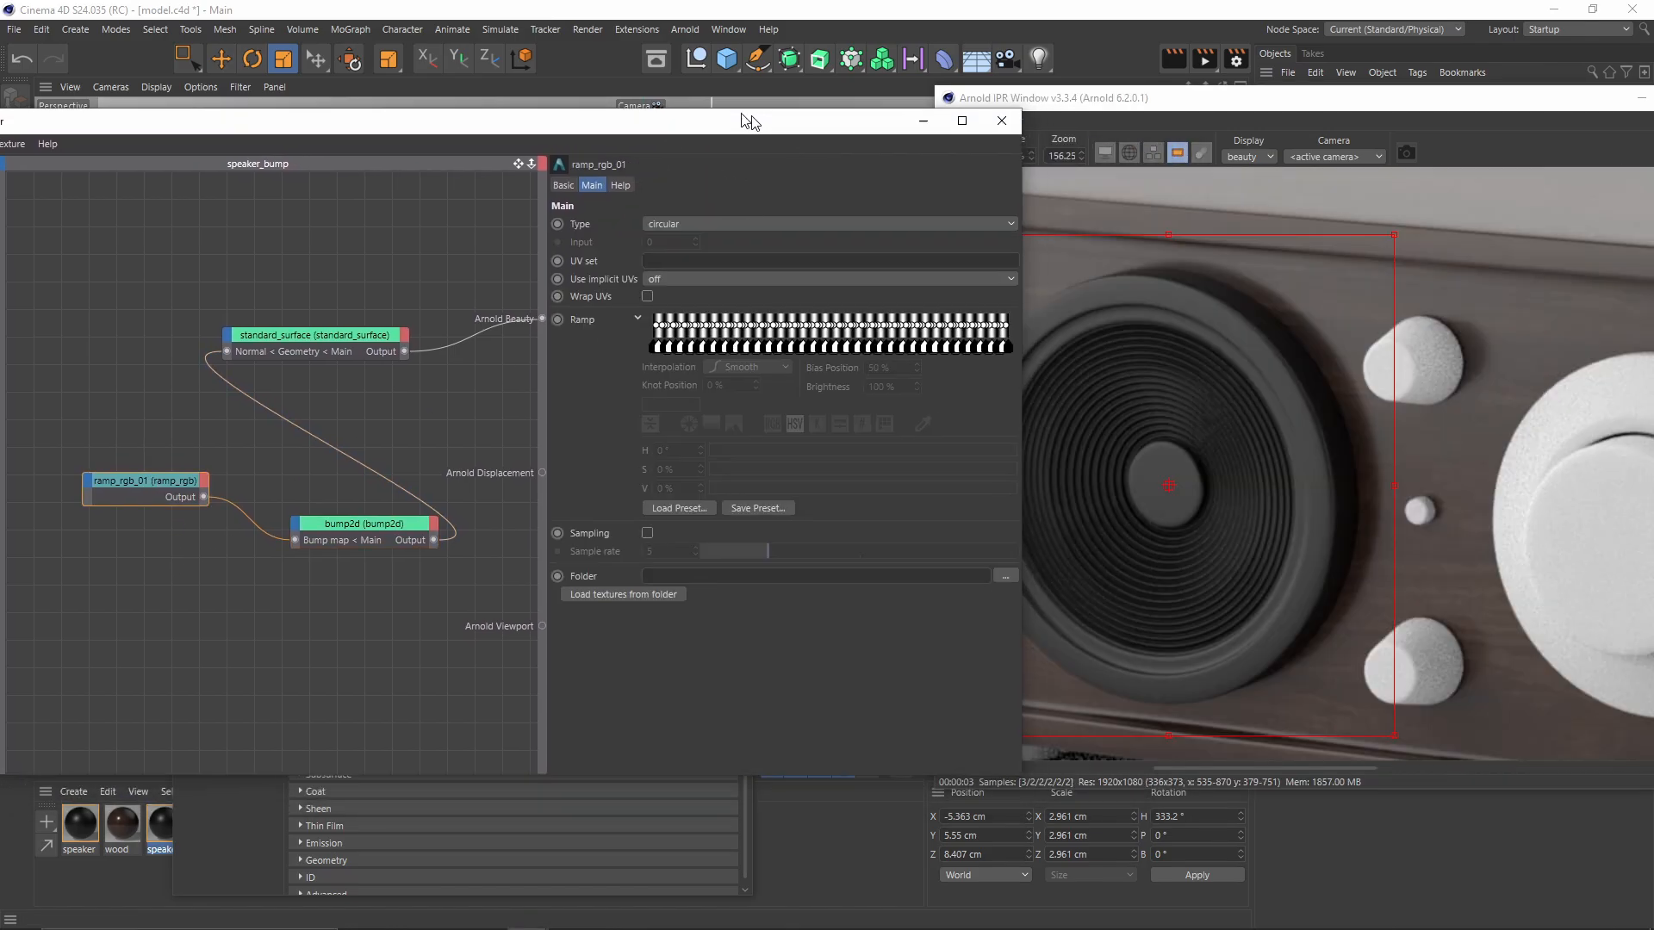
left_click_drag(750, 119, 624, 103)
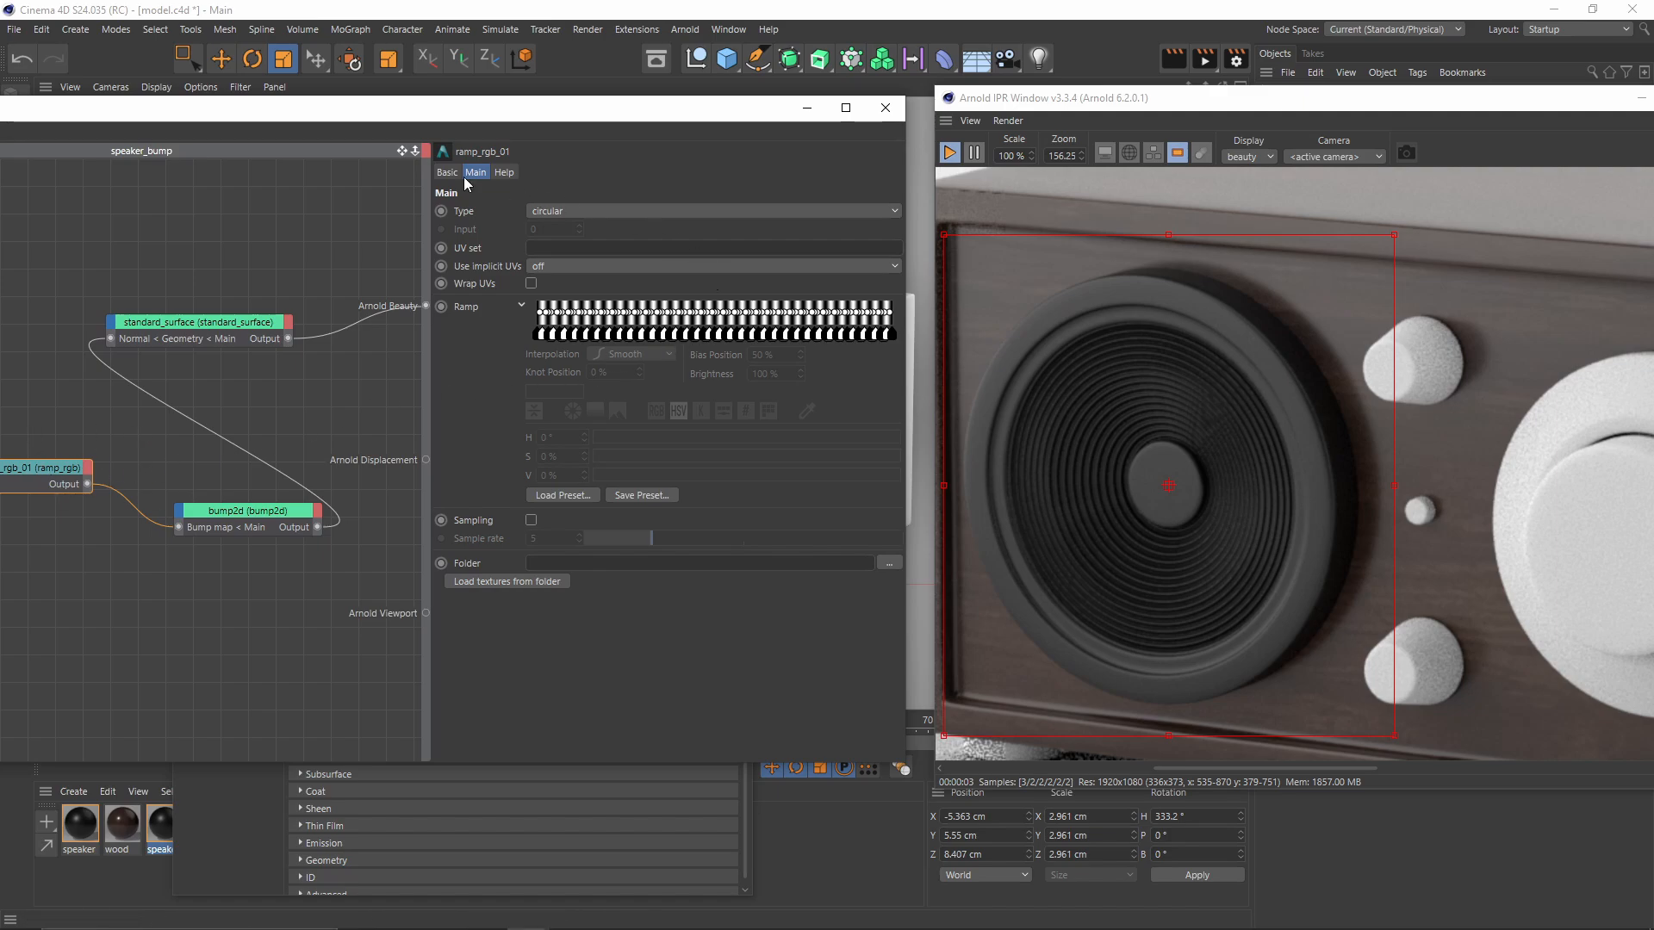
right_click(895, 338)
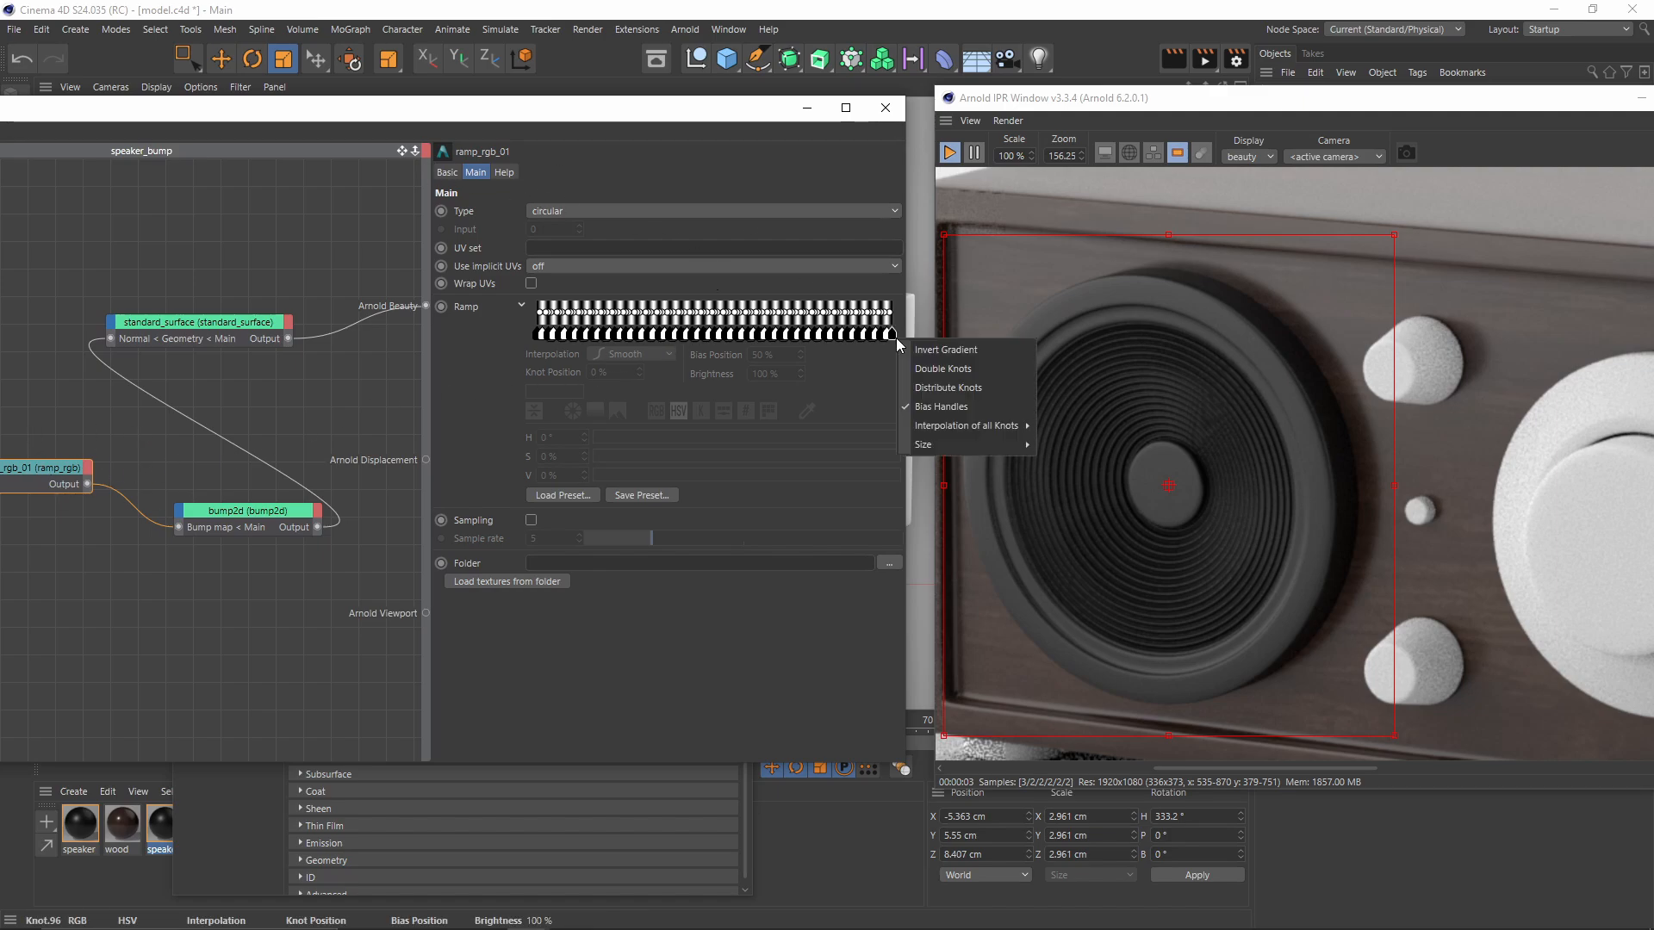
left_click(948, 387)
scroll(1130, 486, "up", 5)
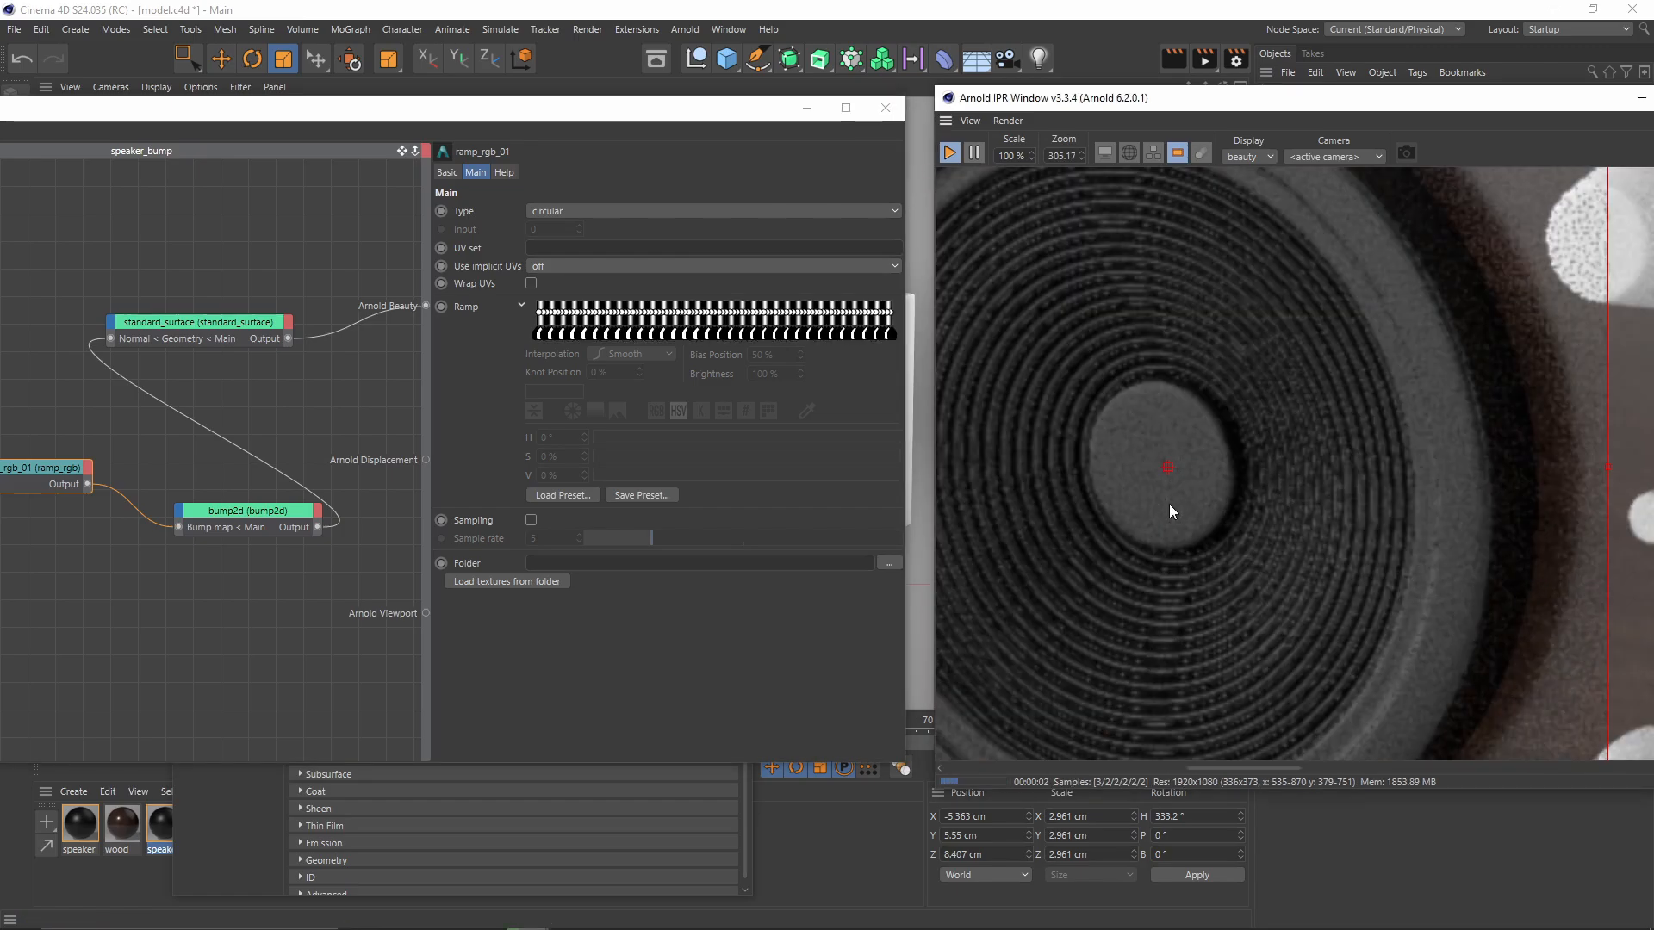
scroll(1170, 506, "down", 5)
scroll(1168, 510, "up", 2)
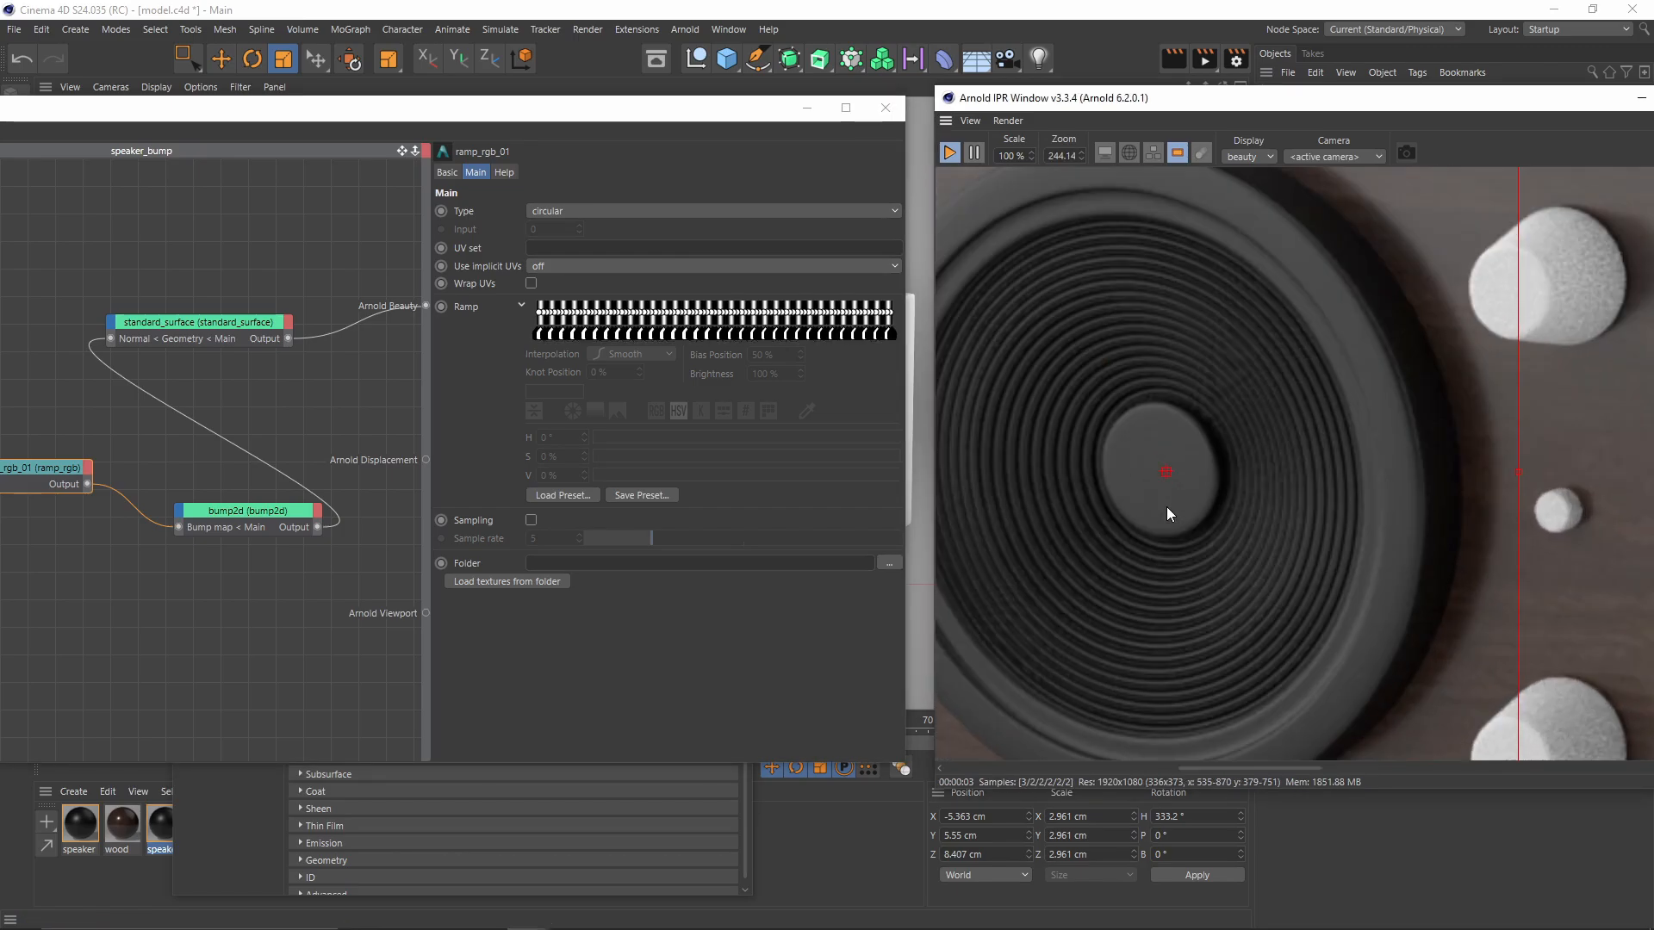
scroll(1252, 448, "down", 1)
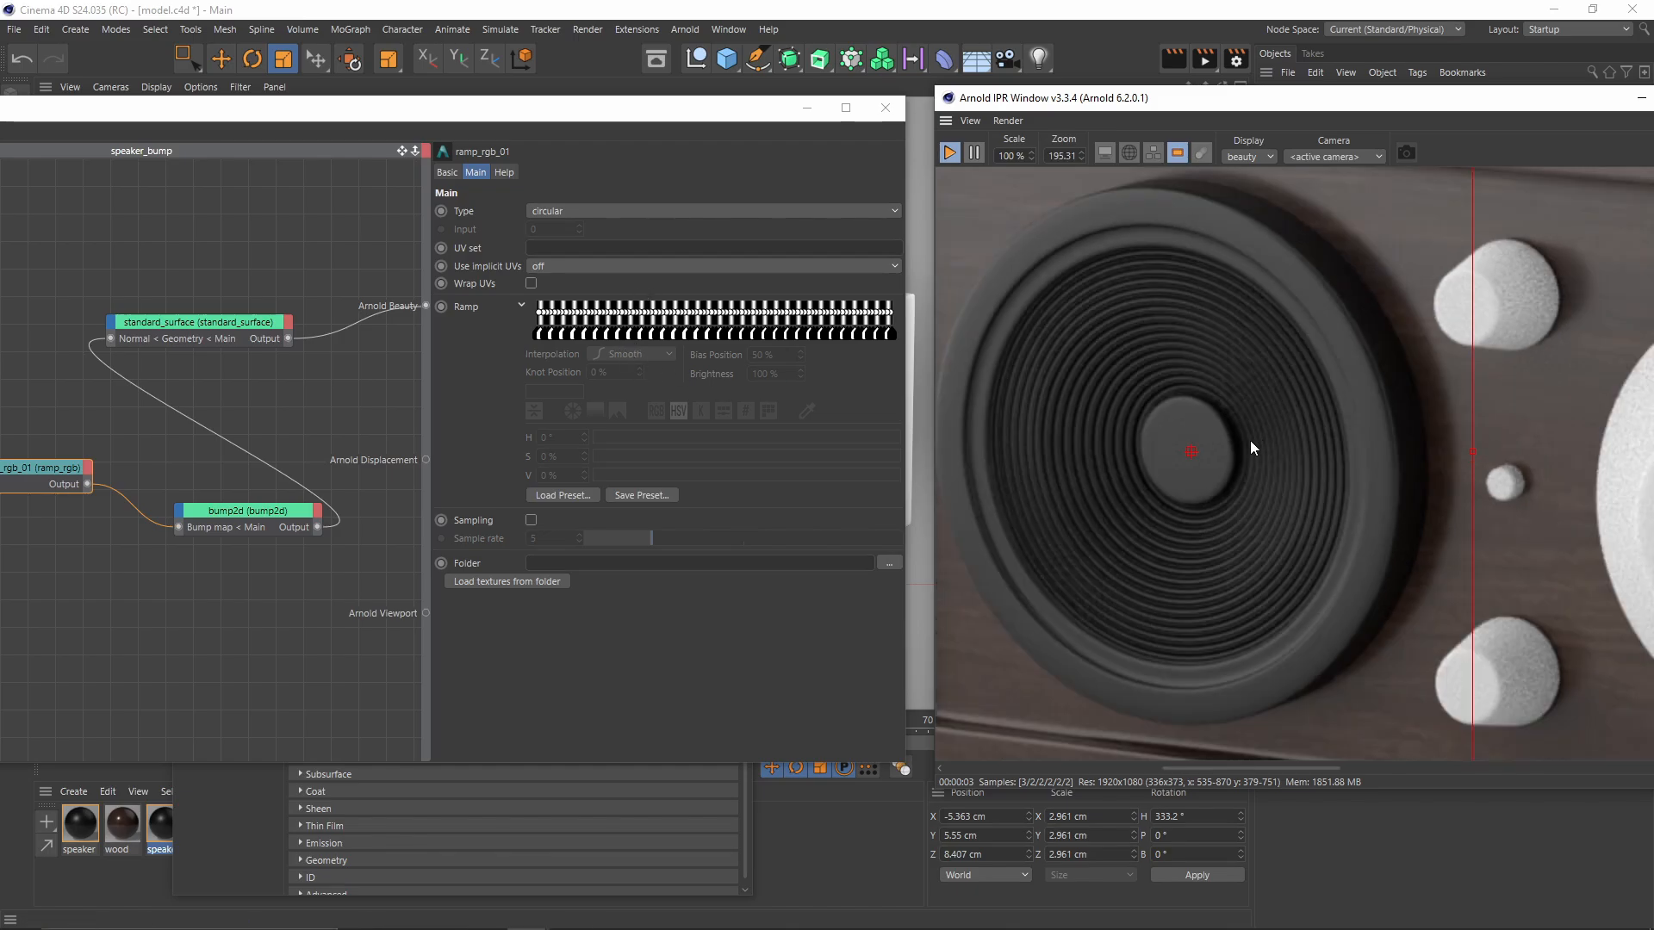
Step: Try a bump height of 0.01 cm on the bump2d node
left_click(228, 508)
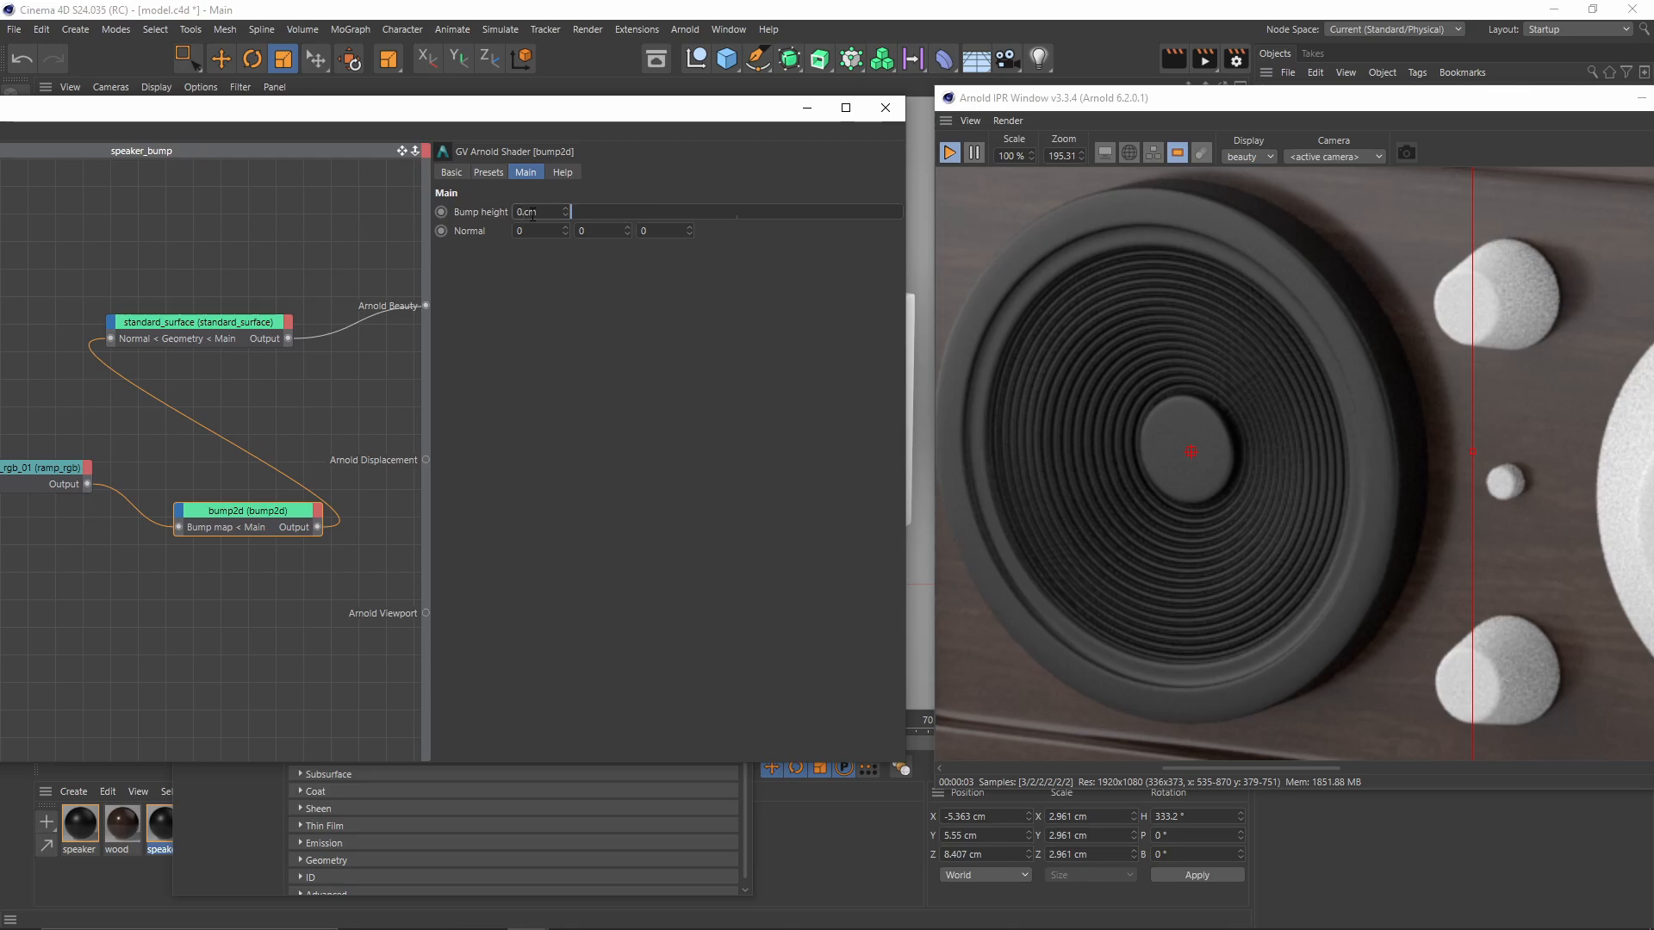
type(".01")
key("Return")
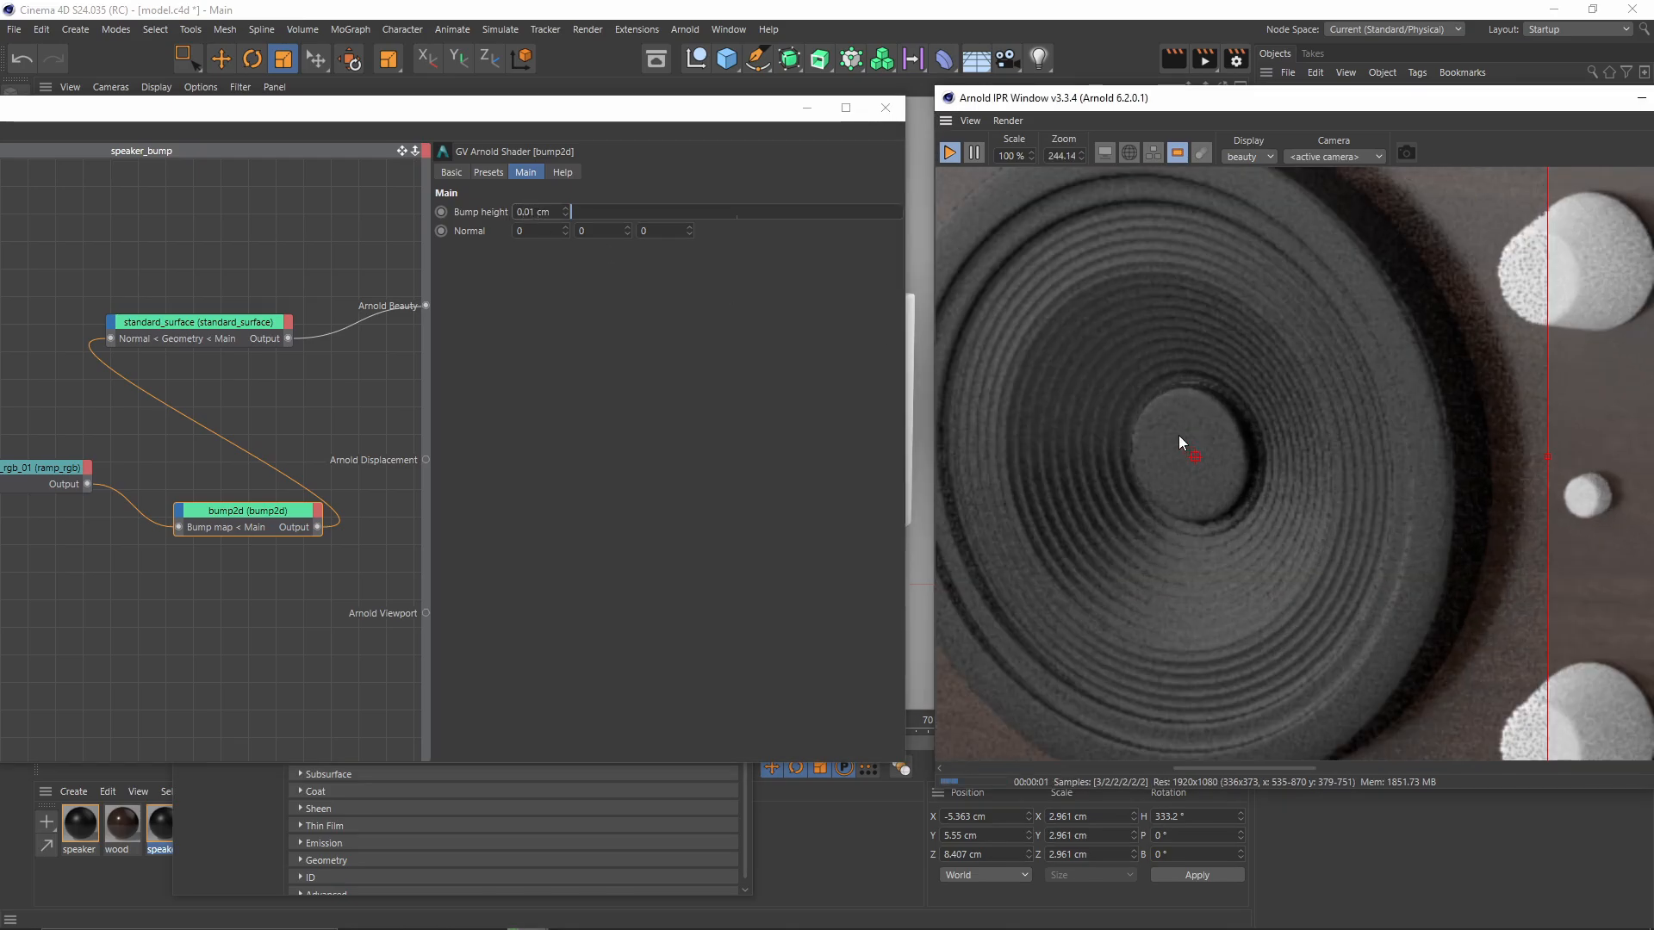
Step: Set the bump2d node's bump height to 0.05 cm and check the ridges from near and far in the render preview
left_click(535, 212)
key("BackSpace")
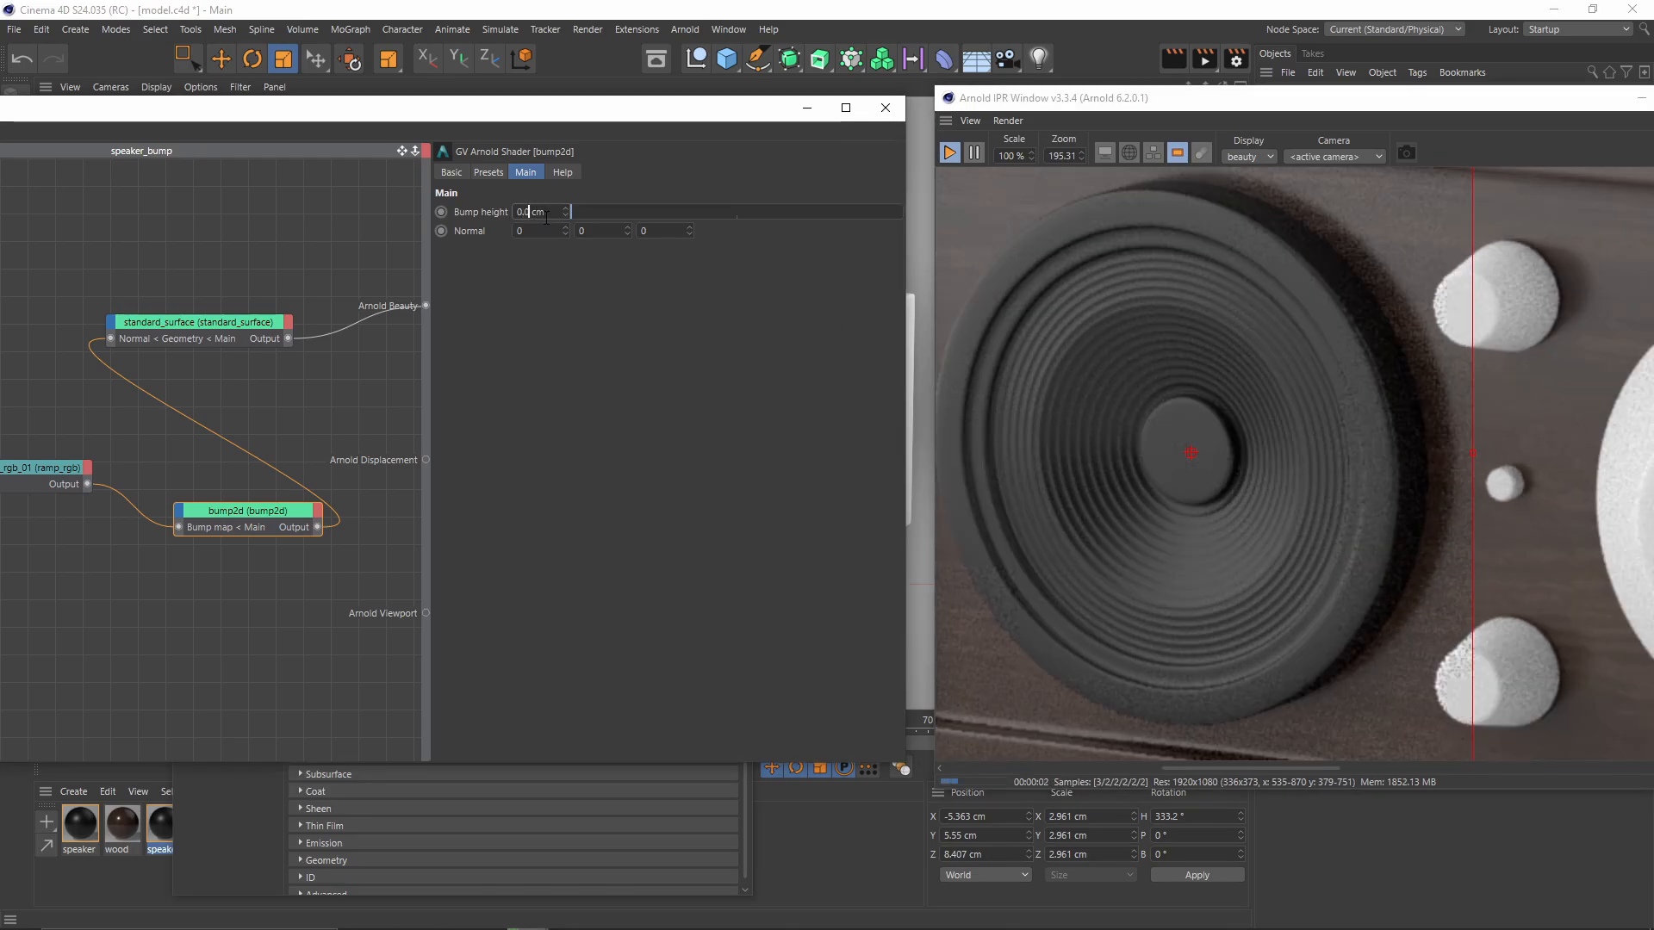
type("5")
key("Return")
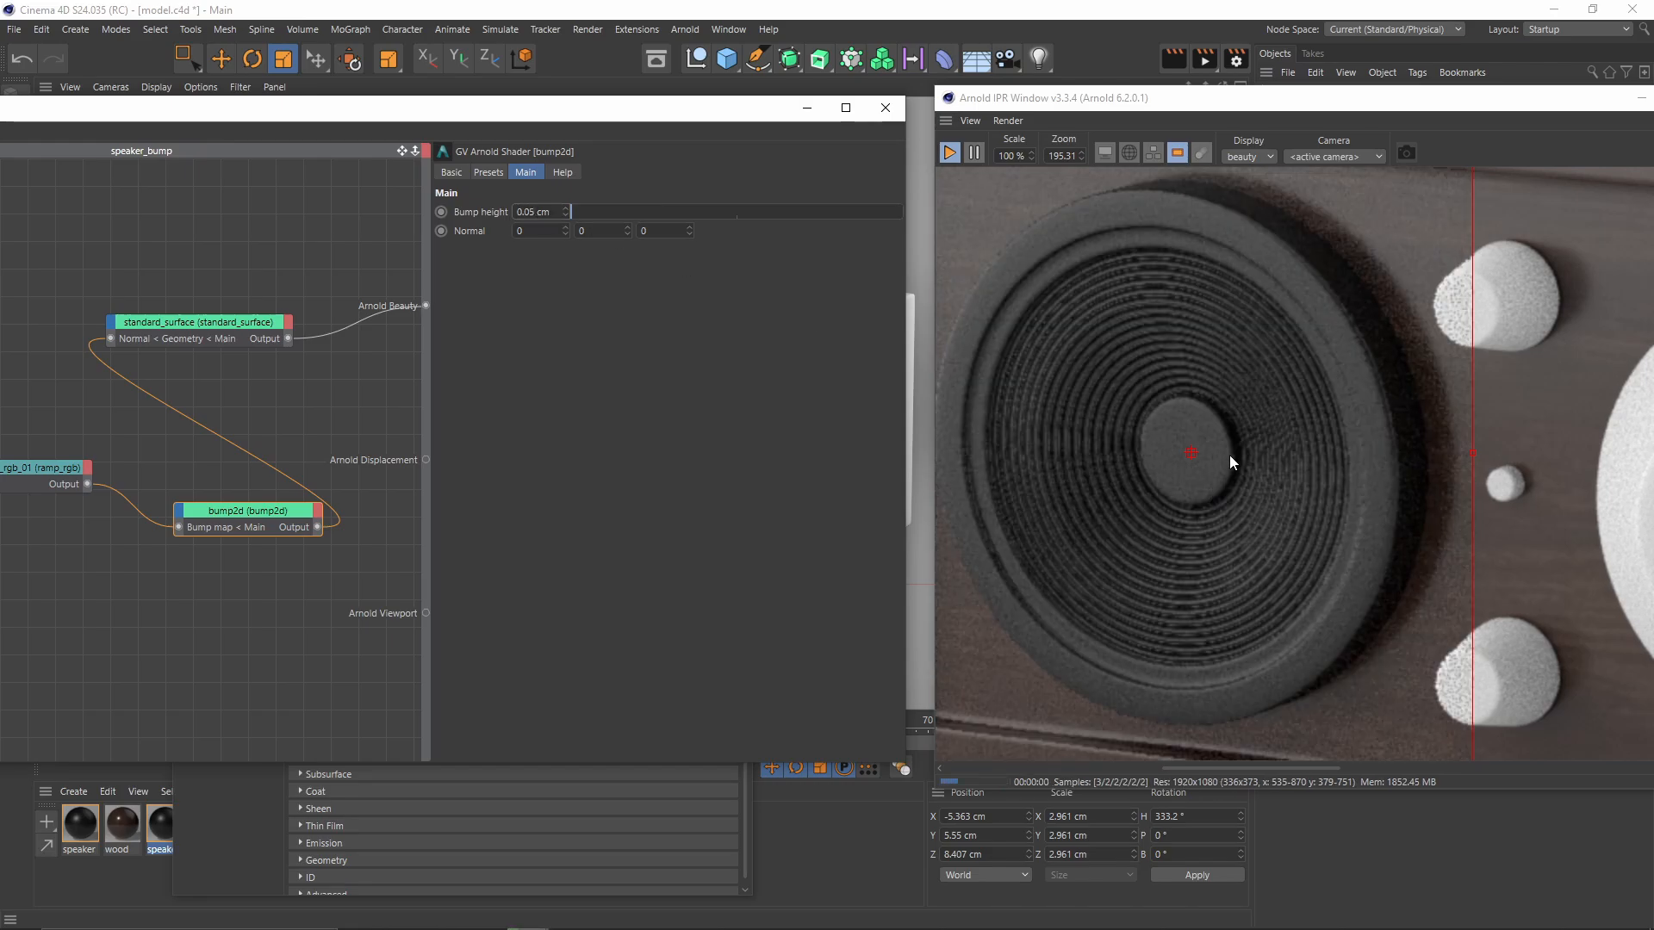
scroll(1230, 453, "down", 5)
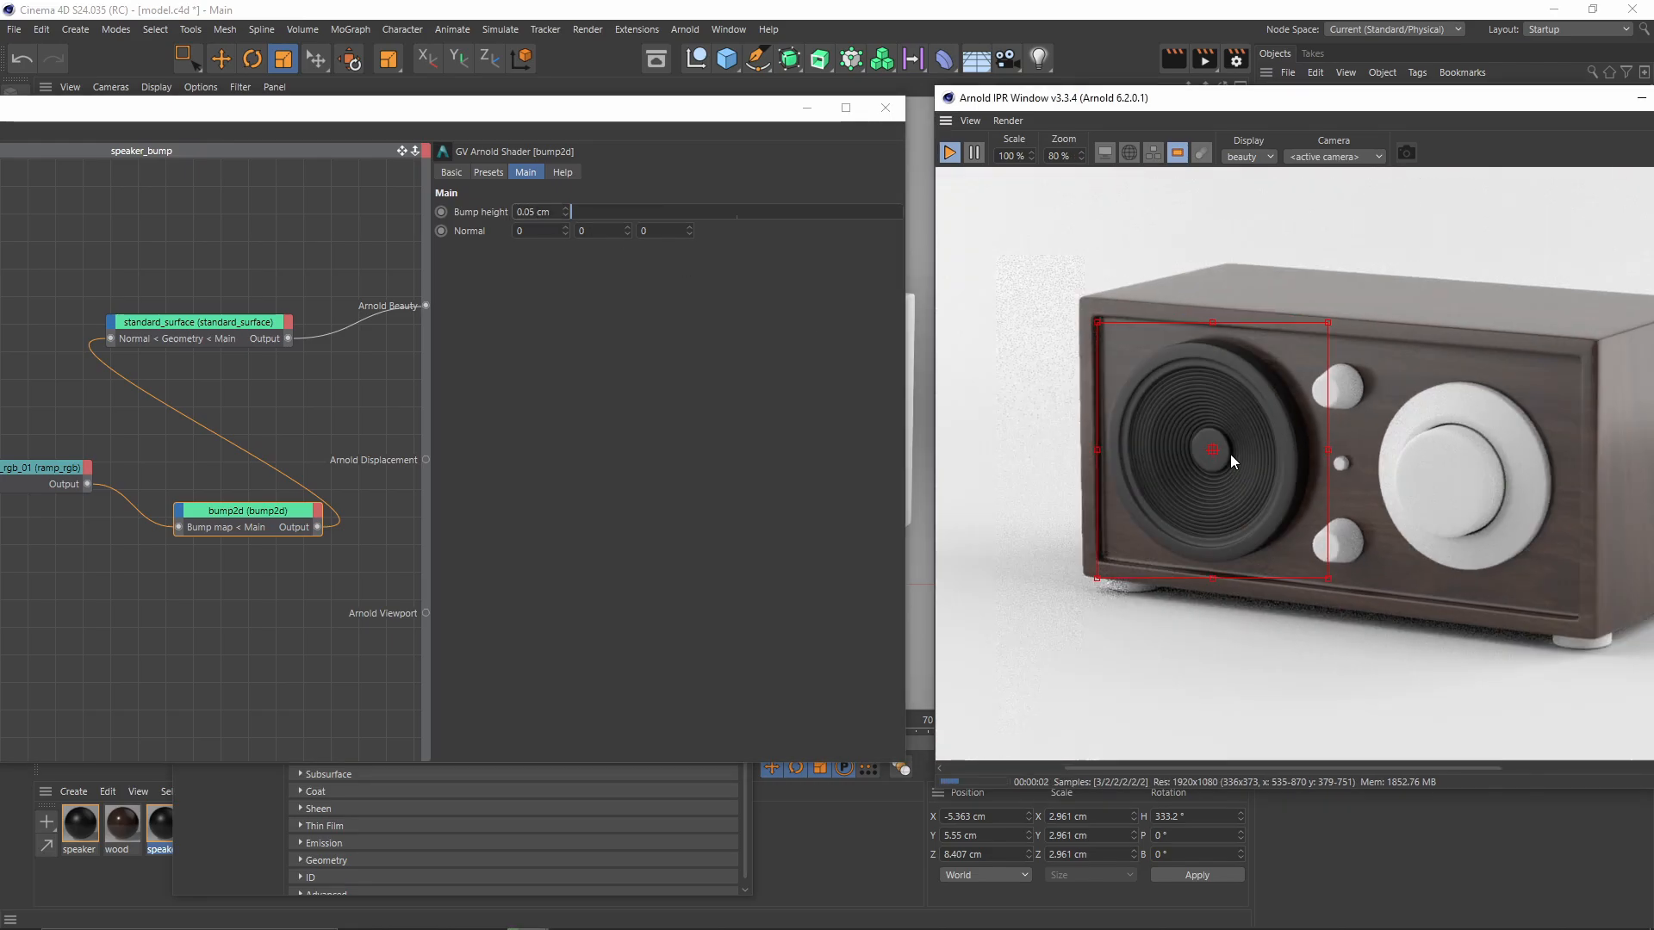
scroll(1248, 412, "up", 4)
scroll(1247, 411, "down", 2)
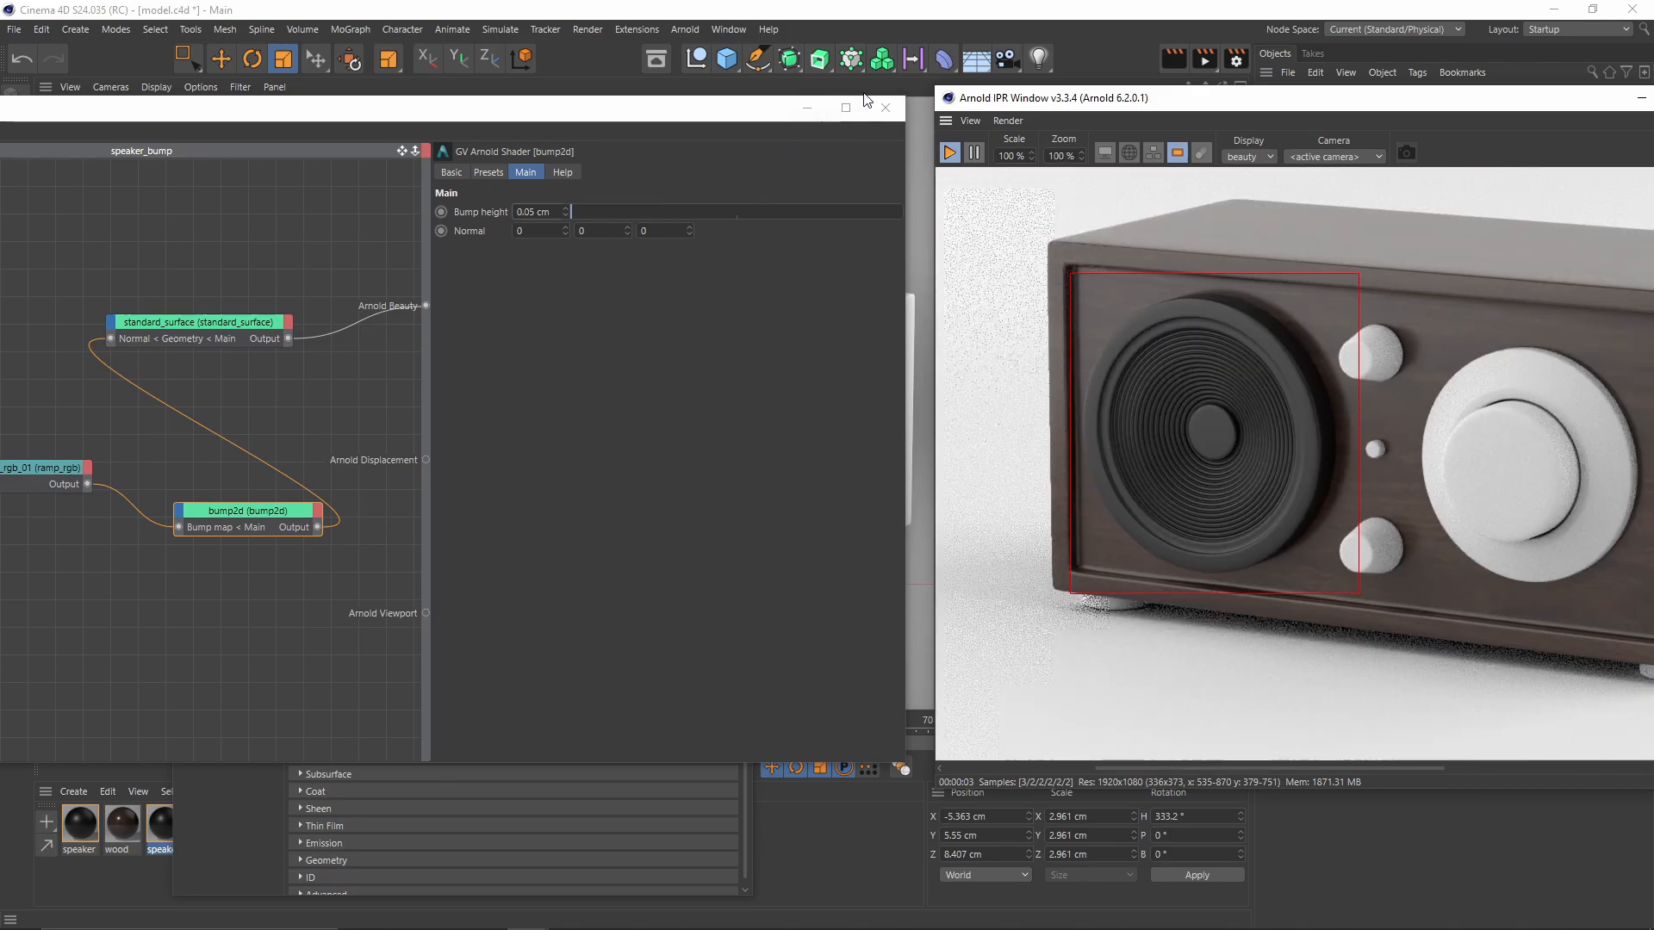
Step: Try a specular roughness of 0.2 on the speaker_bump standard_surface and inspect its highlights in the render preview
left_click_drag(605, 113, 433, 118)
left_click(130, 322)
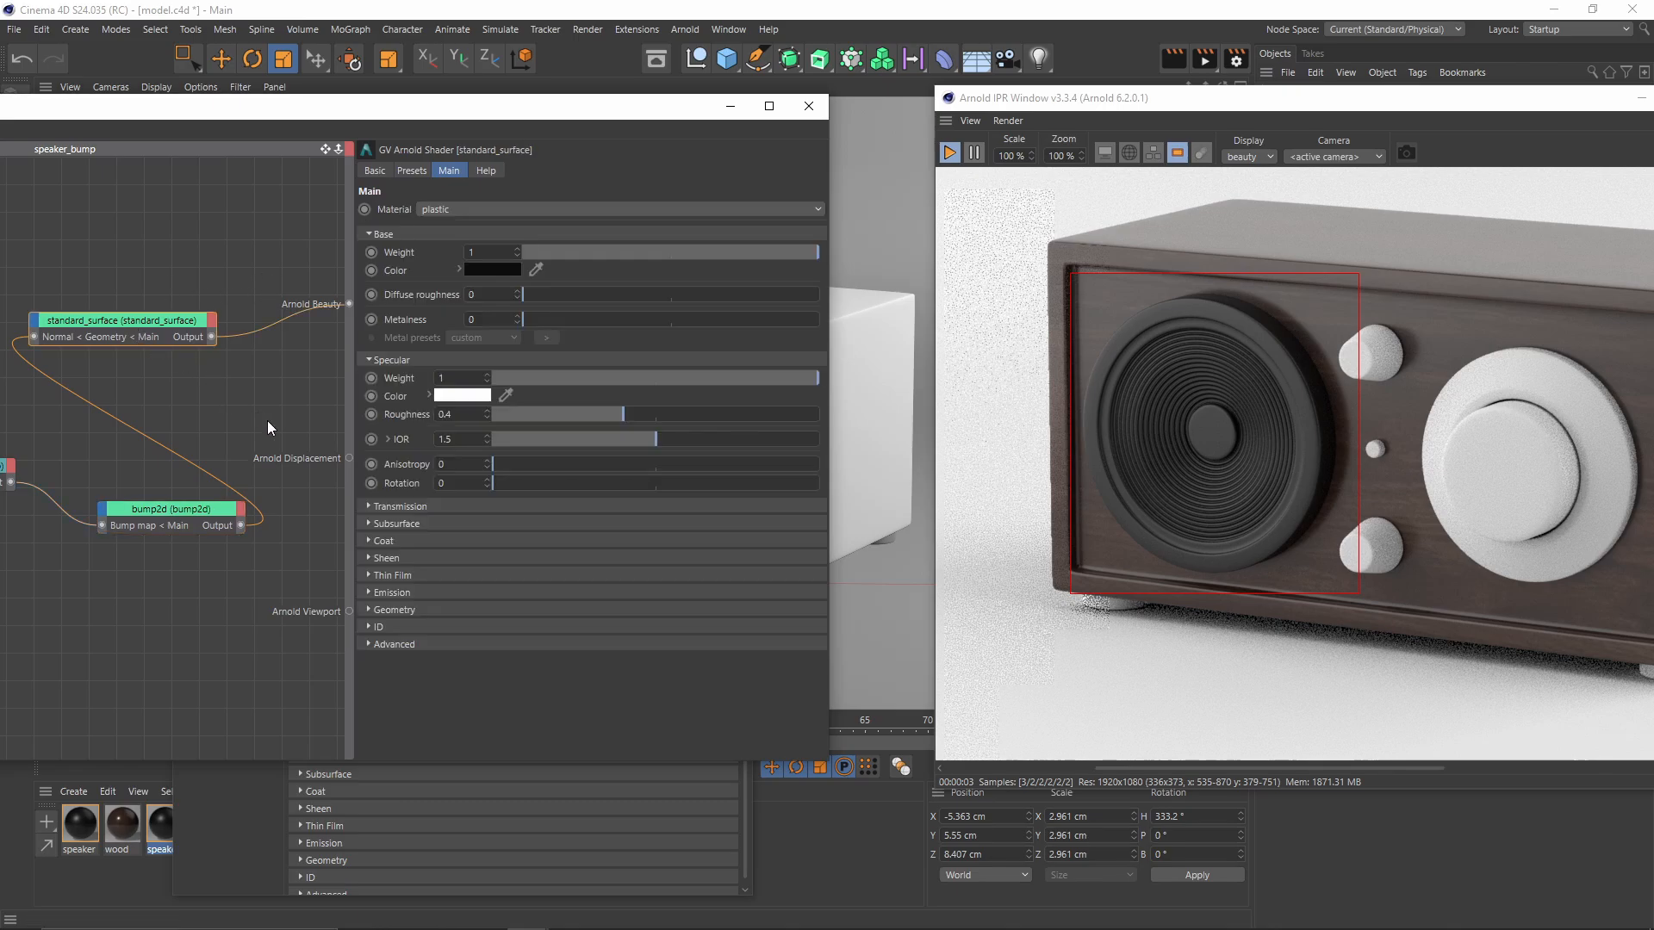
double_click(461, 419)
type("0.2")
key("Return")
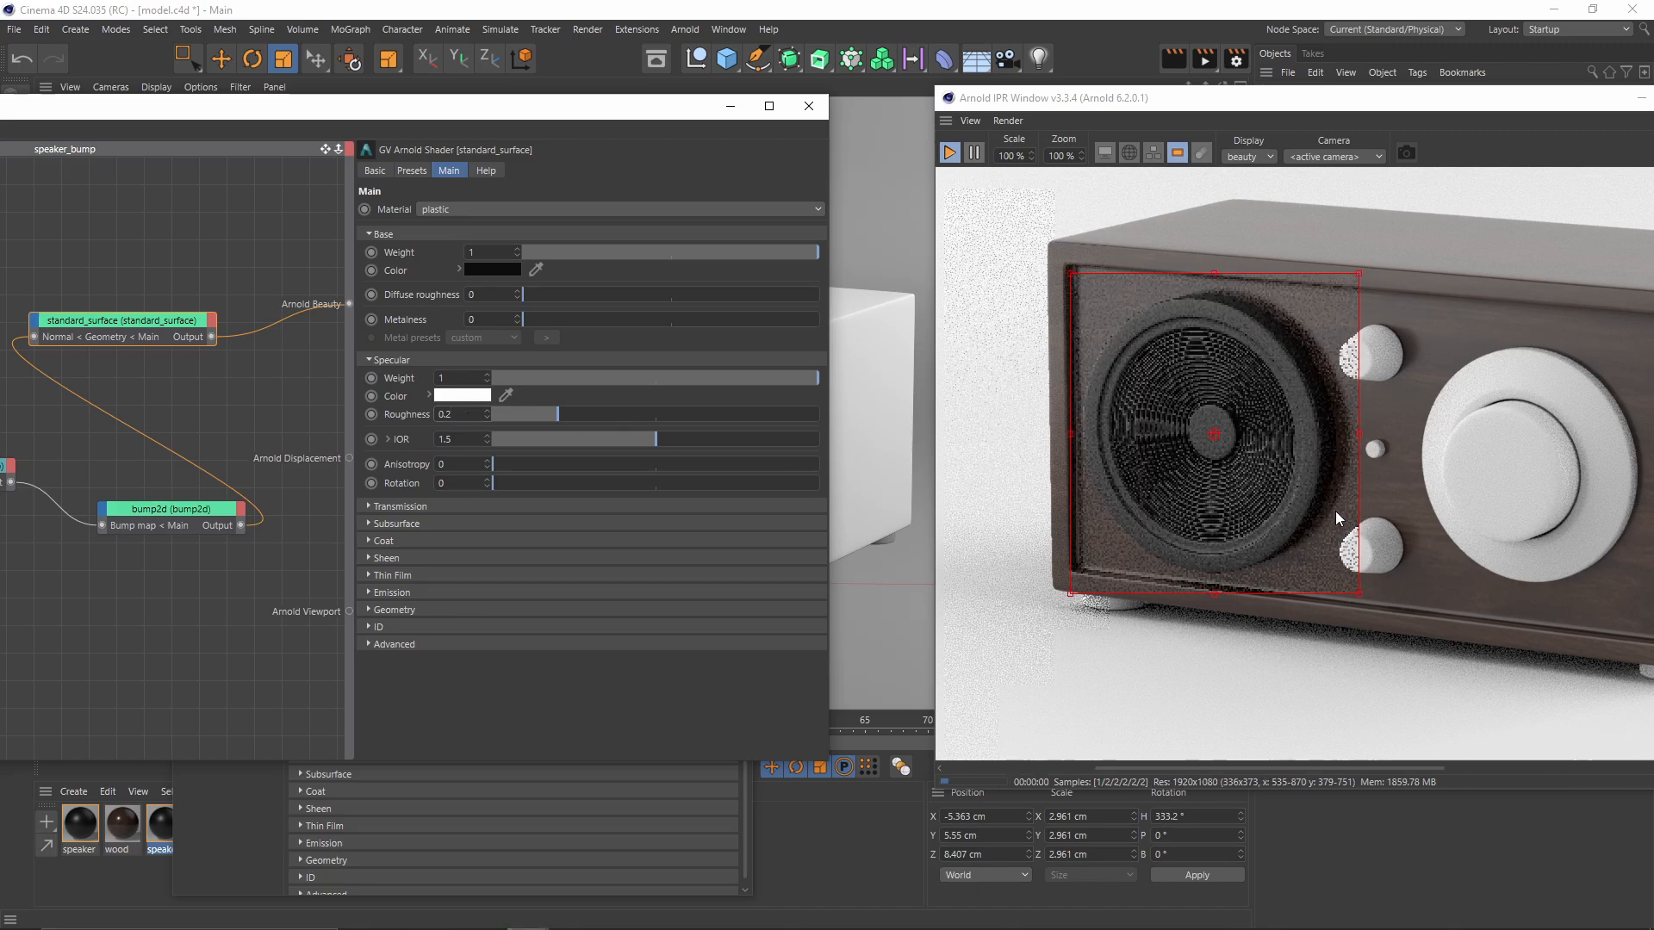
scroll(1241, 459, "up", 2)
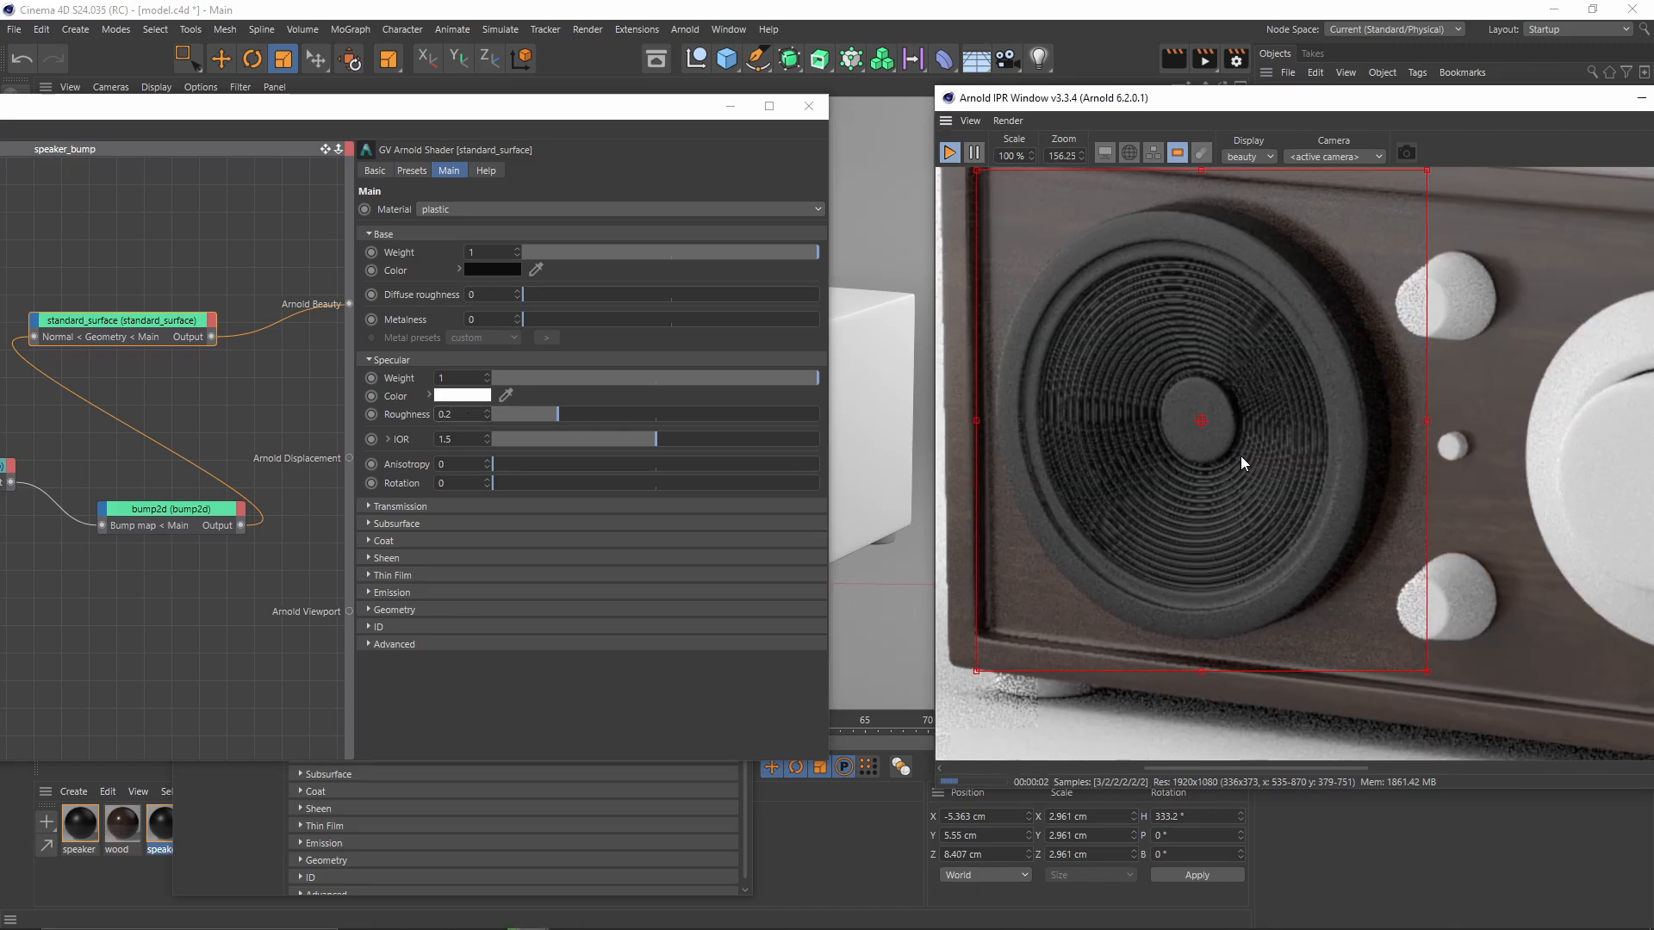
scroll(1240, 456, "down", 1)
Step: Set the standard_surface's specular roughness to 0.5 and check the speaker in the render preview
double_click(457, 415)
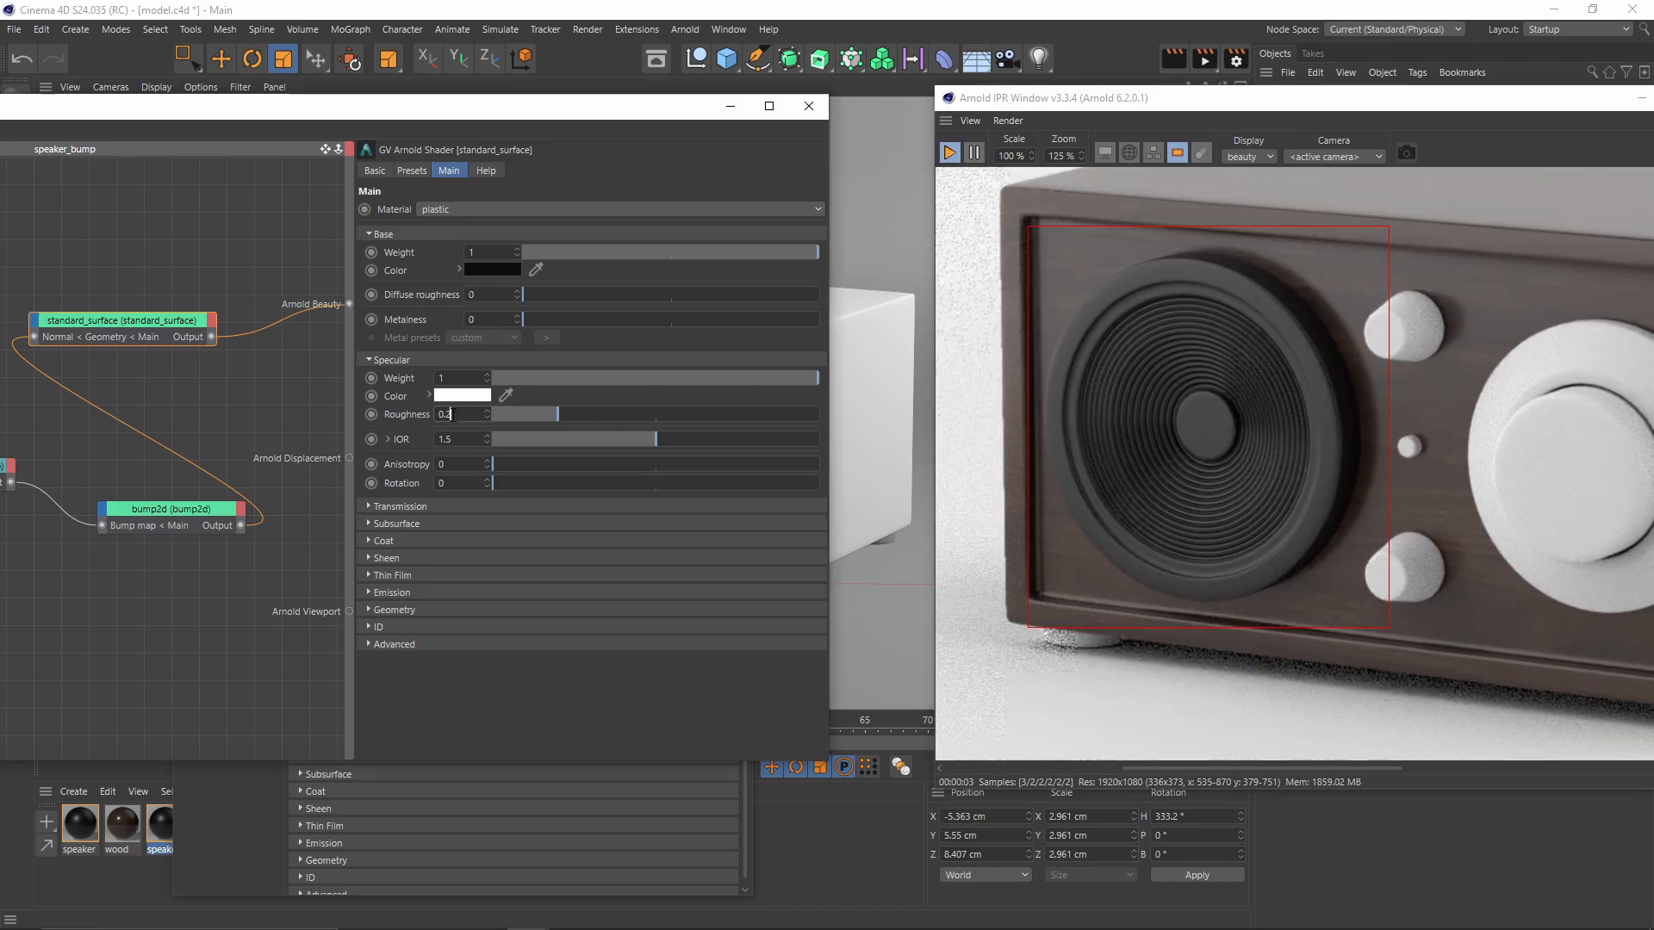
type("0.5")
key("Return")
scroll(1223, 406, "up", 2)
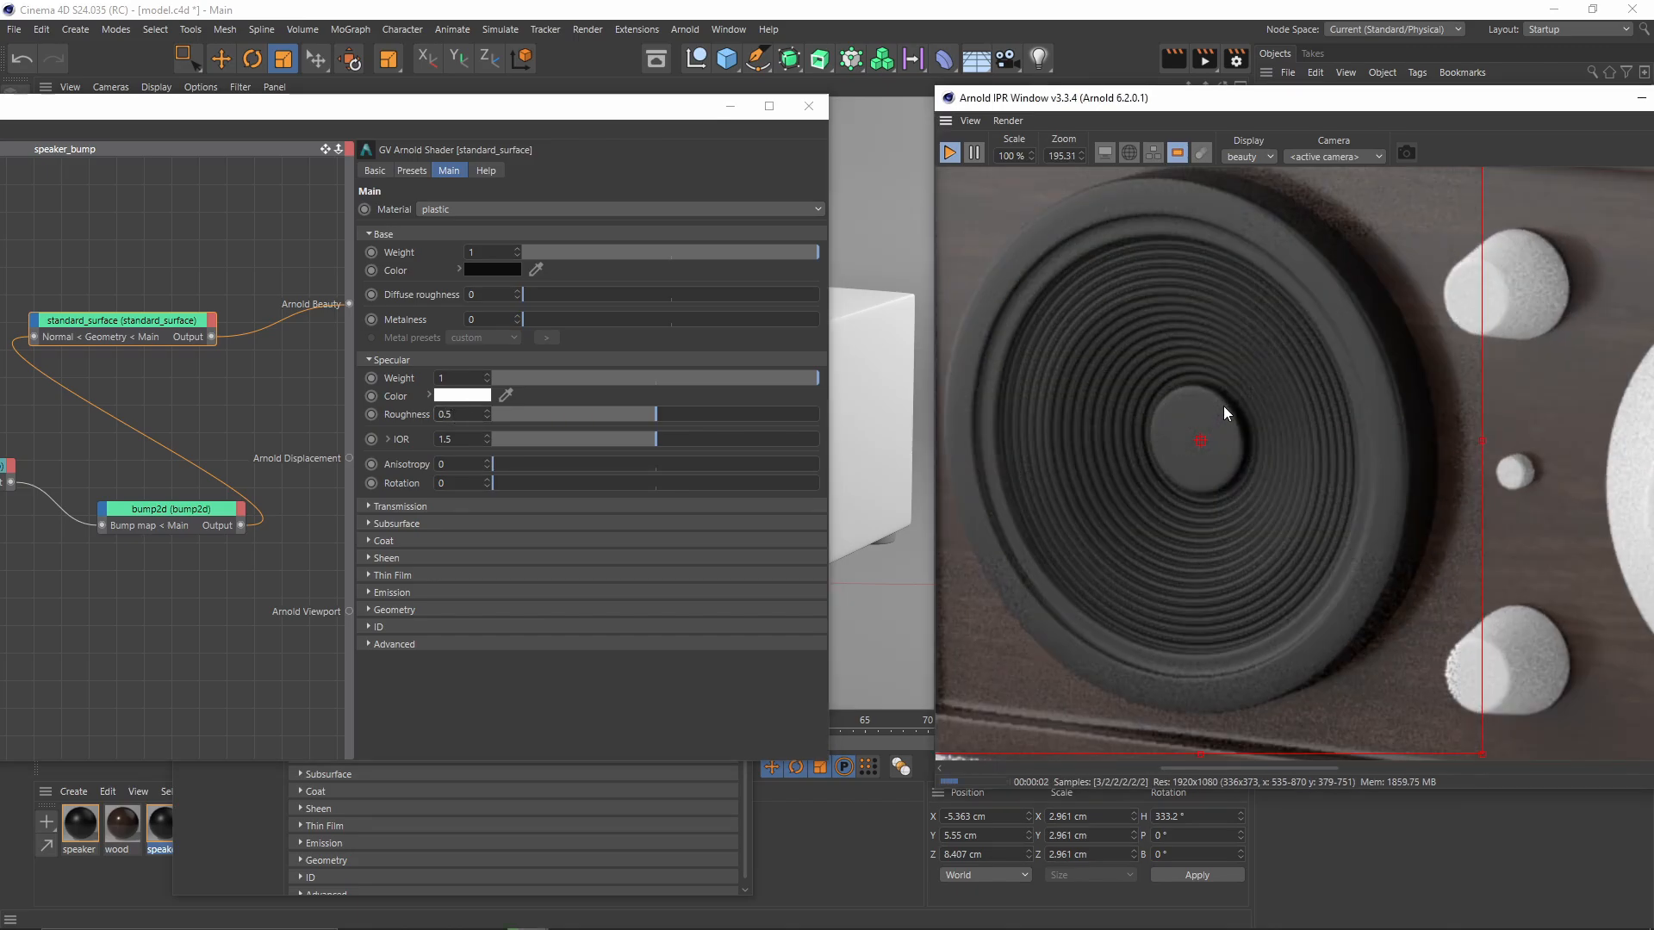
scroll(1224, 406, "down", 2)
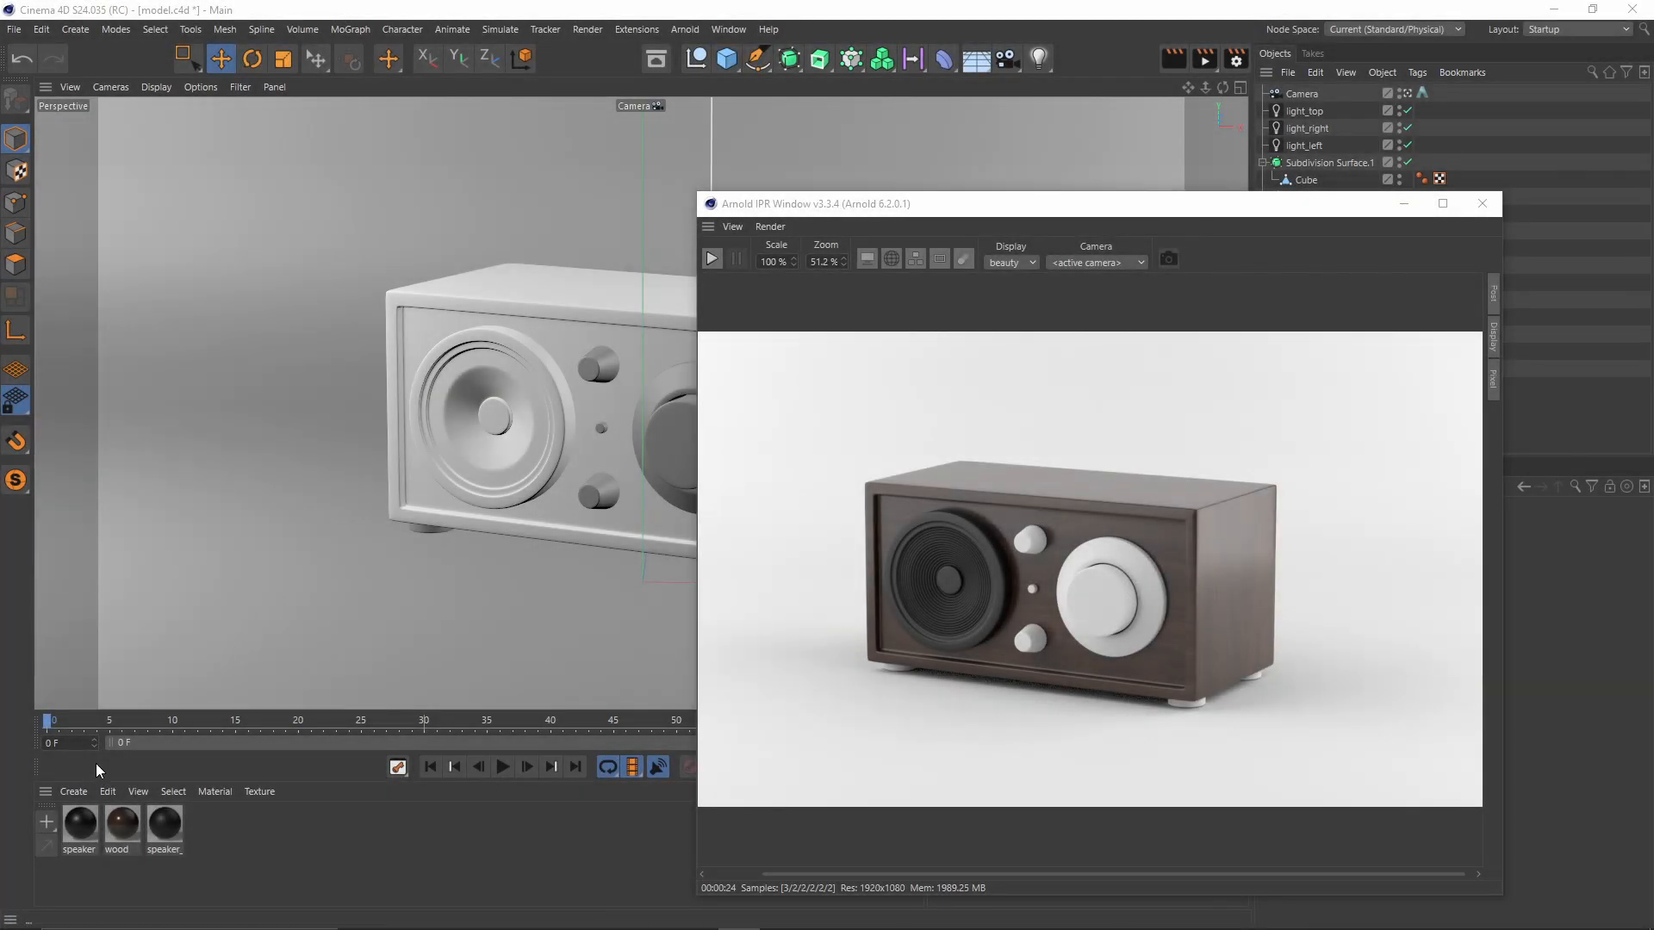
Step: Create a new Arnold standard_surface material, open it for editing and rename it metal
left_click(82, 785)
mouse_move(105, 637)
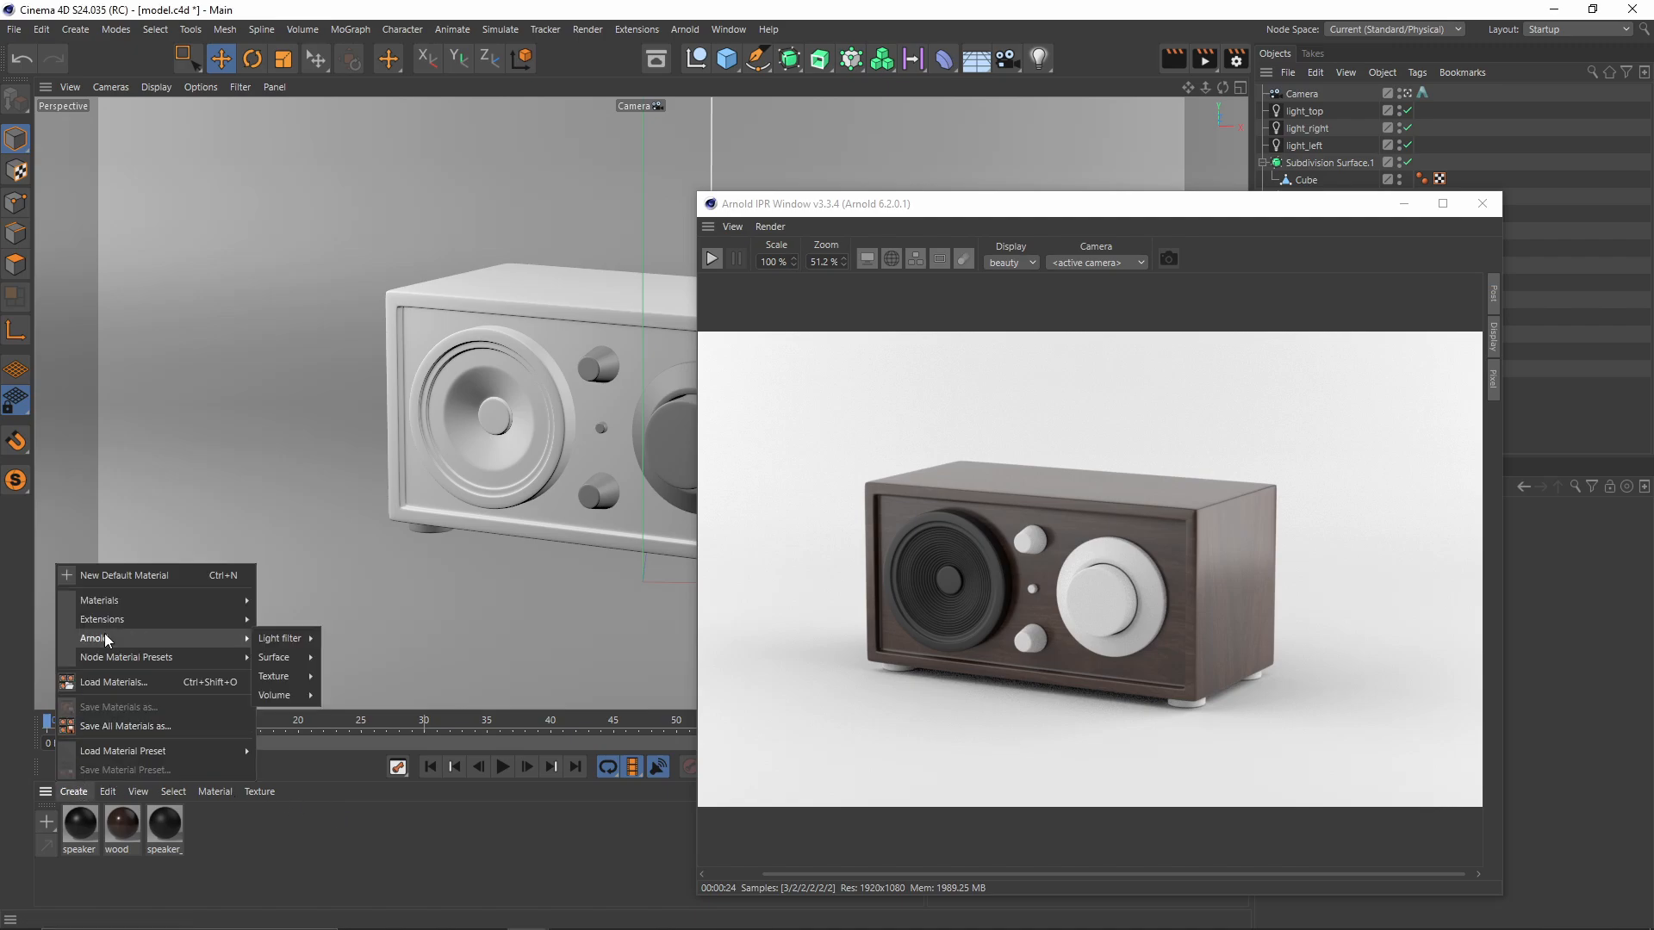
mouse_move(282, 677)
left_click(338, 776)
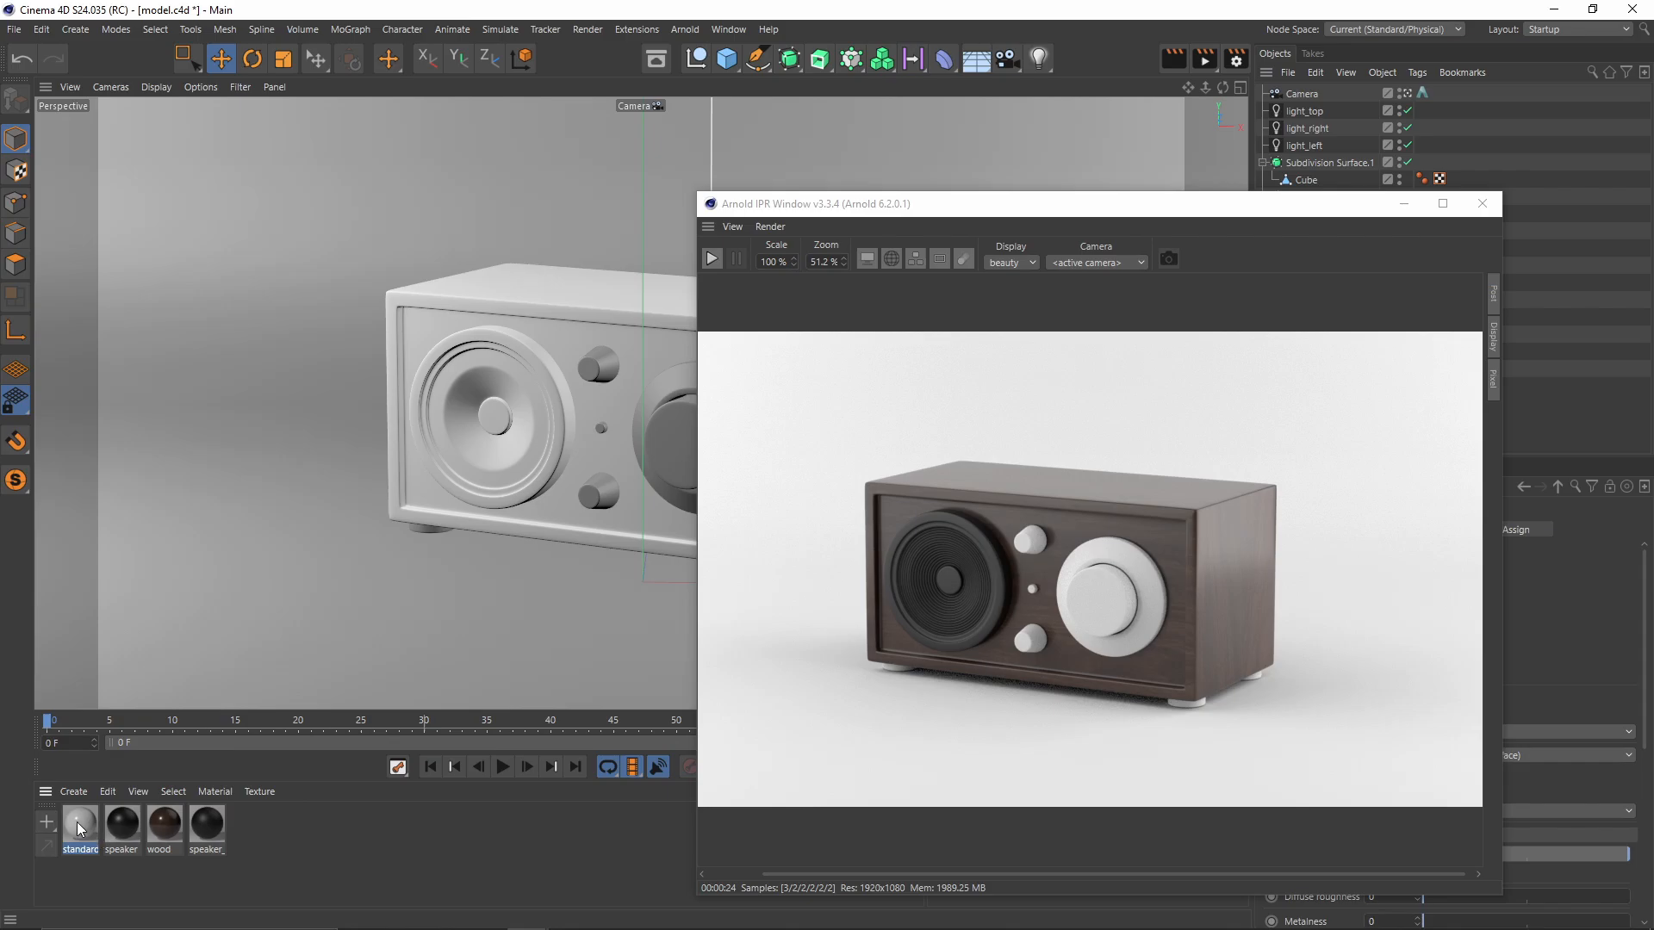
double_click(78, 824)
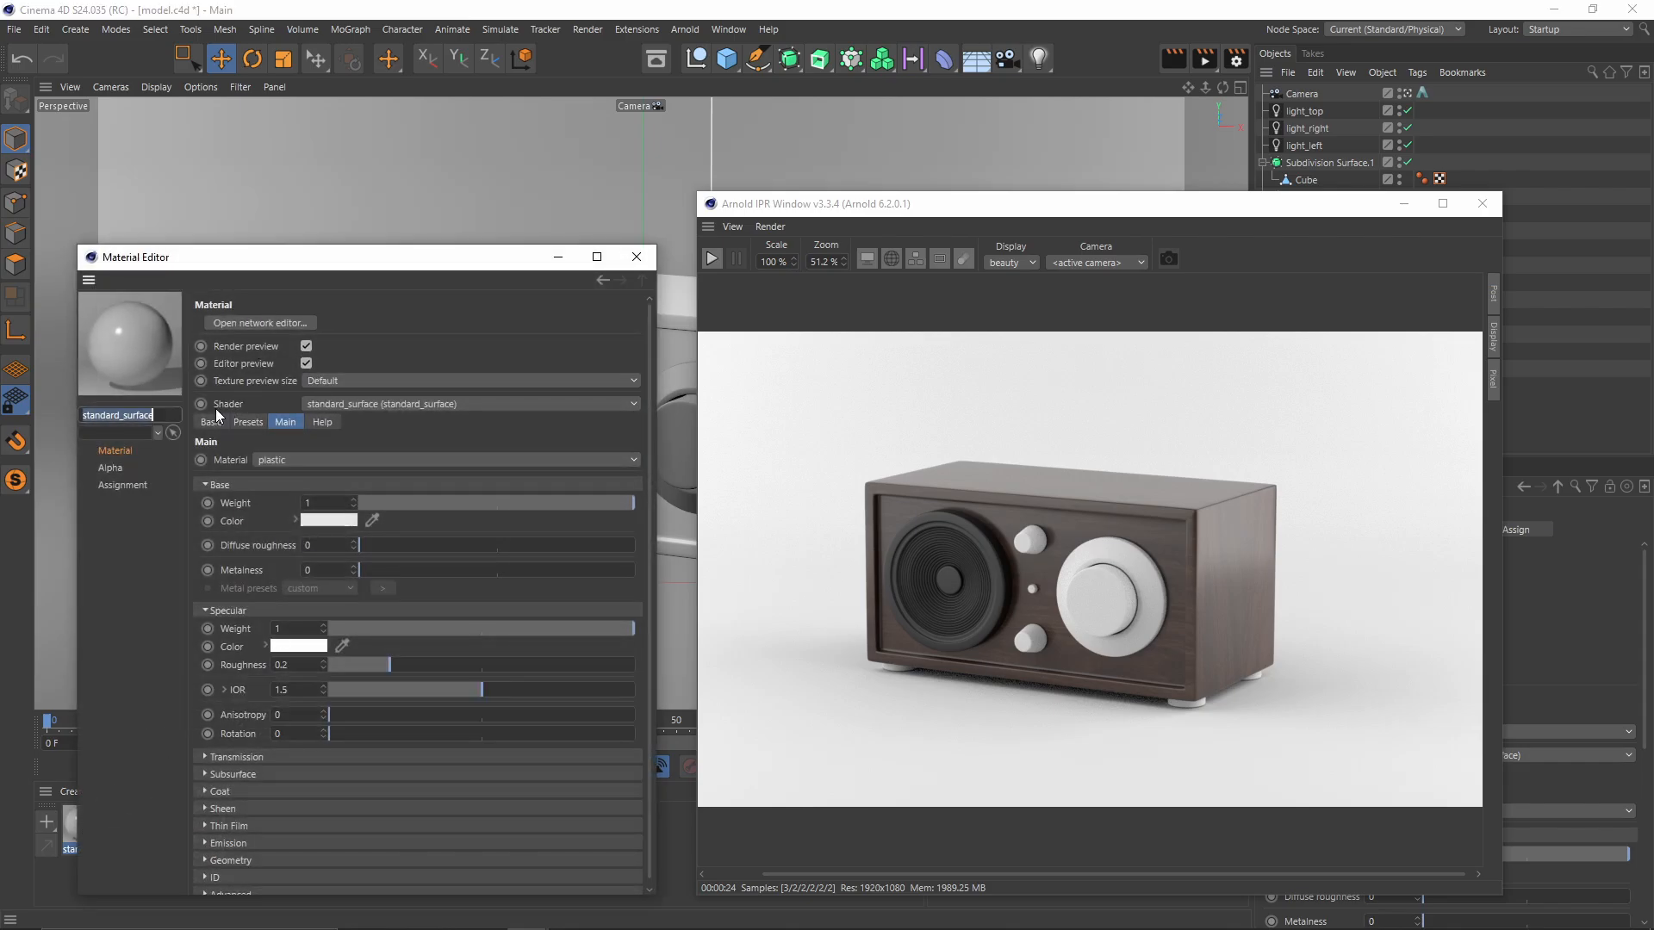
type("metal")
key("Return")
Step: Set the metal material's base color to black with an HSV value of 0%
left_click(337, 459)
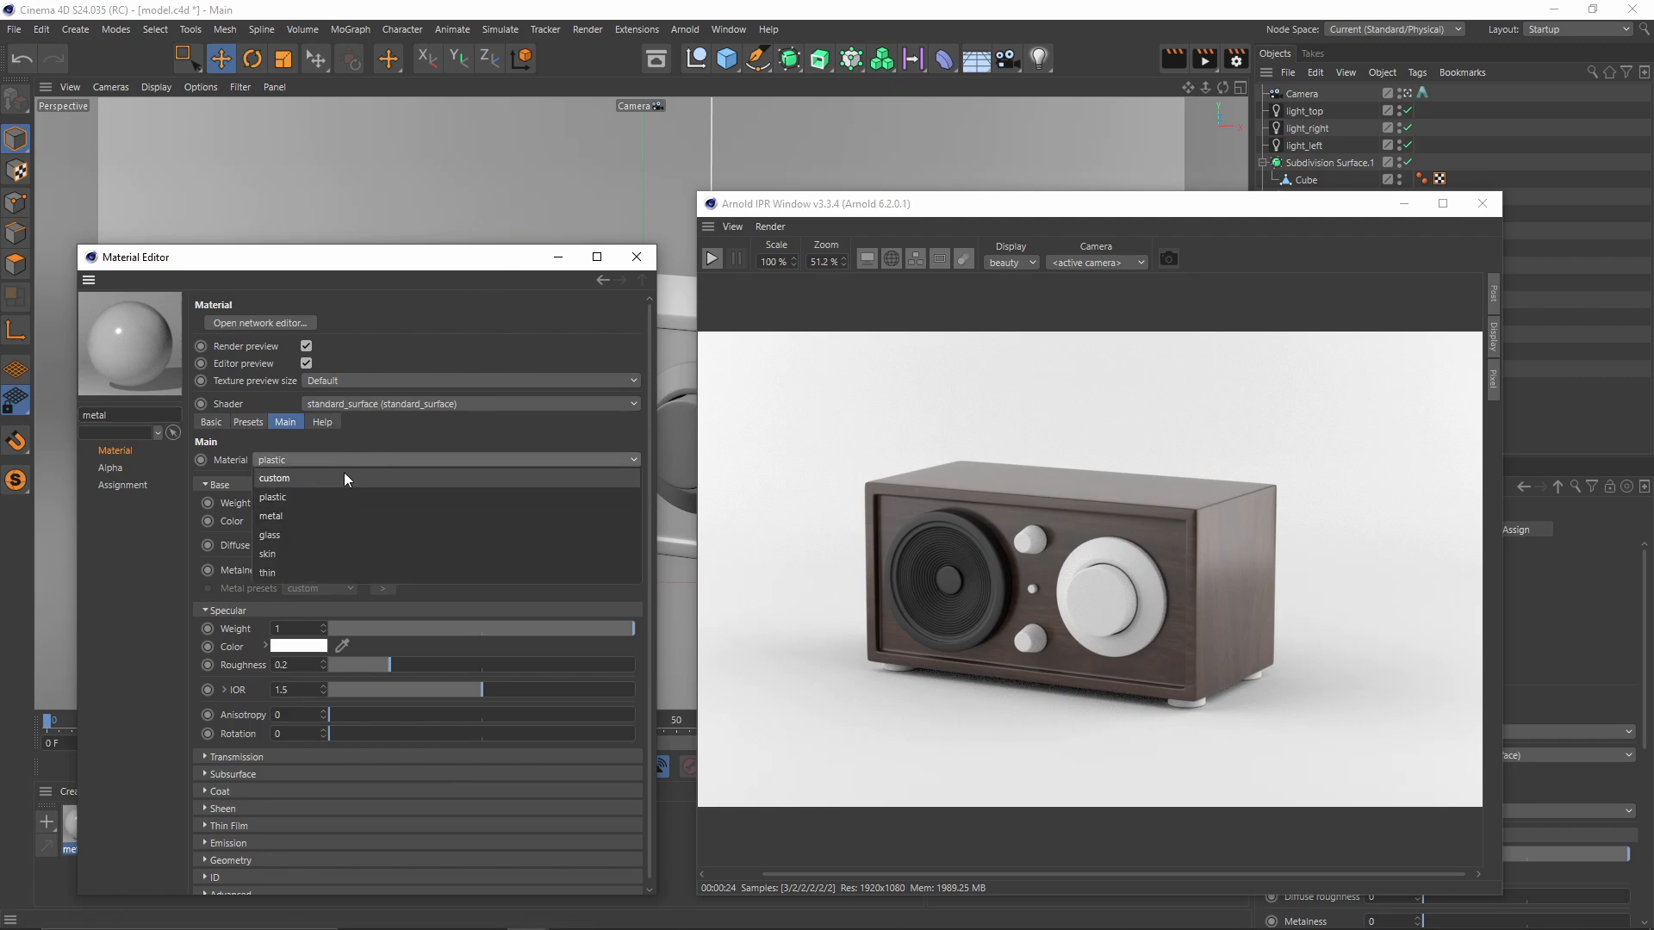
left_click(389, 441)
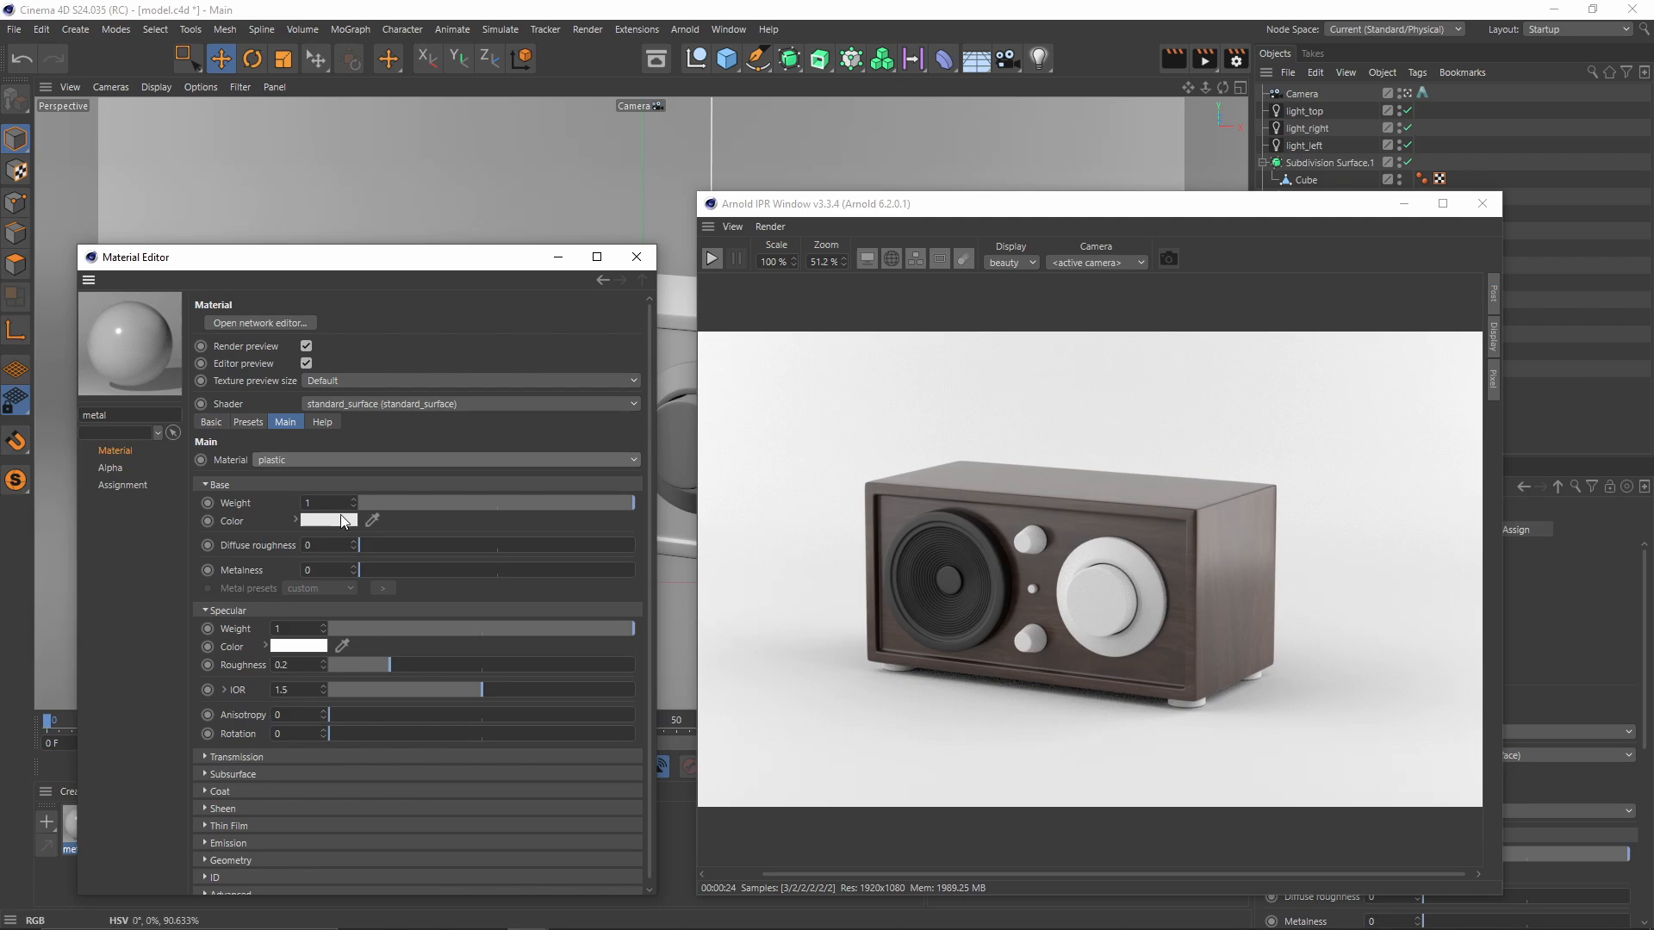
left_click_drag(392, 256, 646, 127)
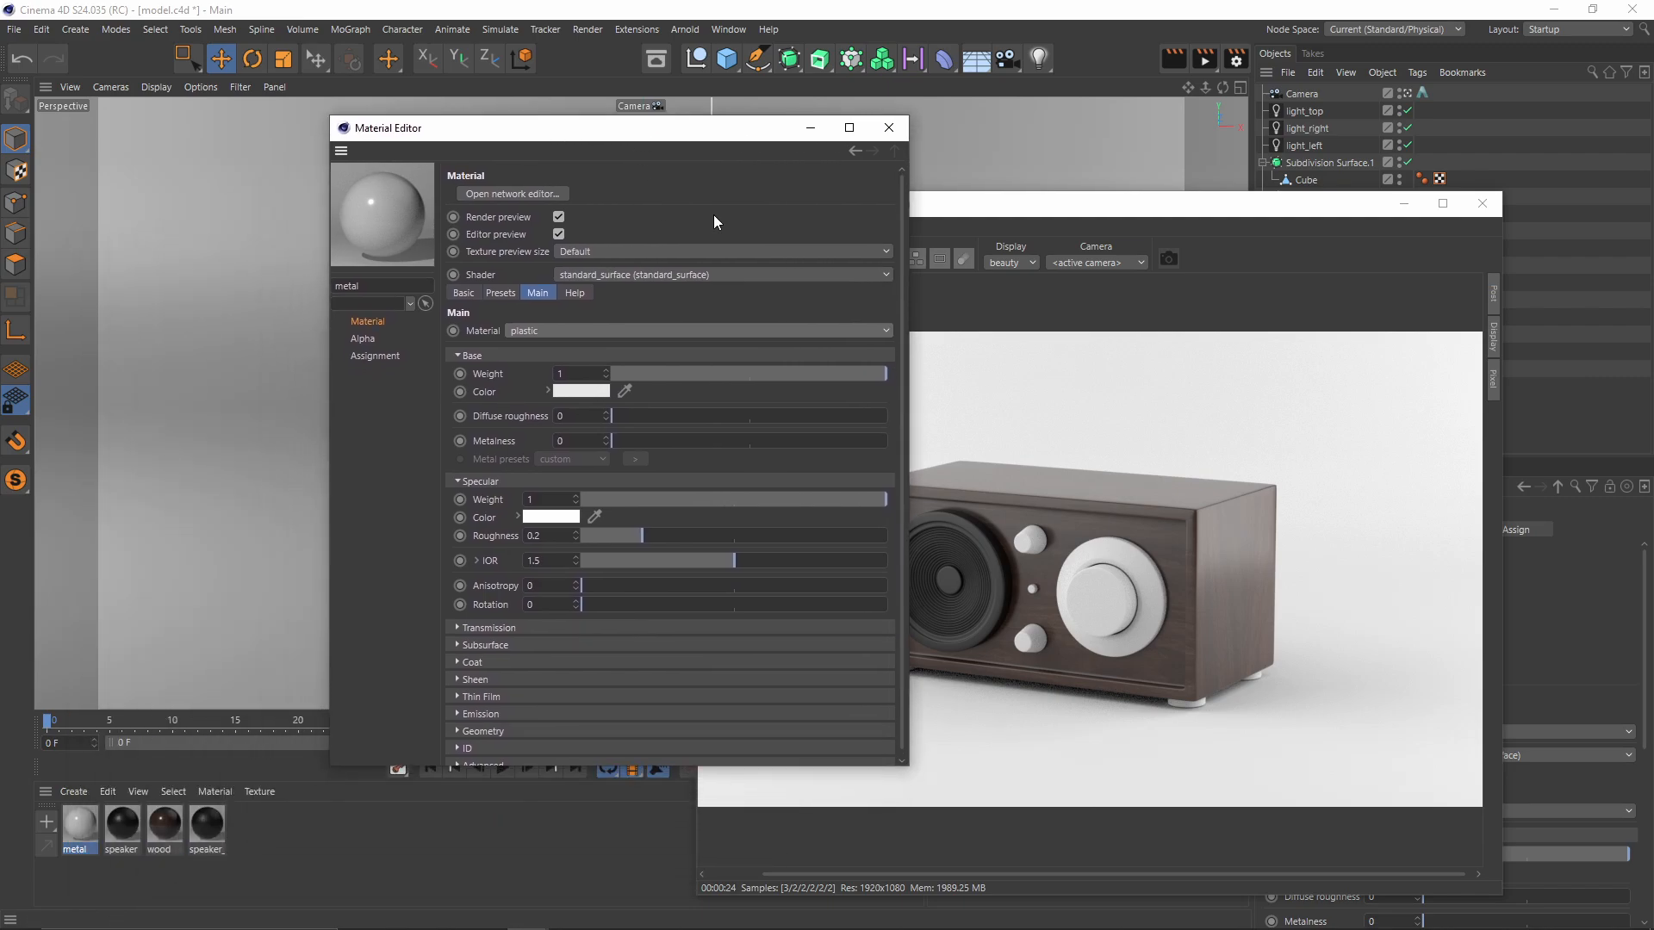
left_click(588, 393)
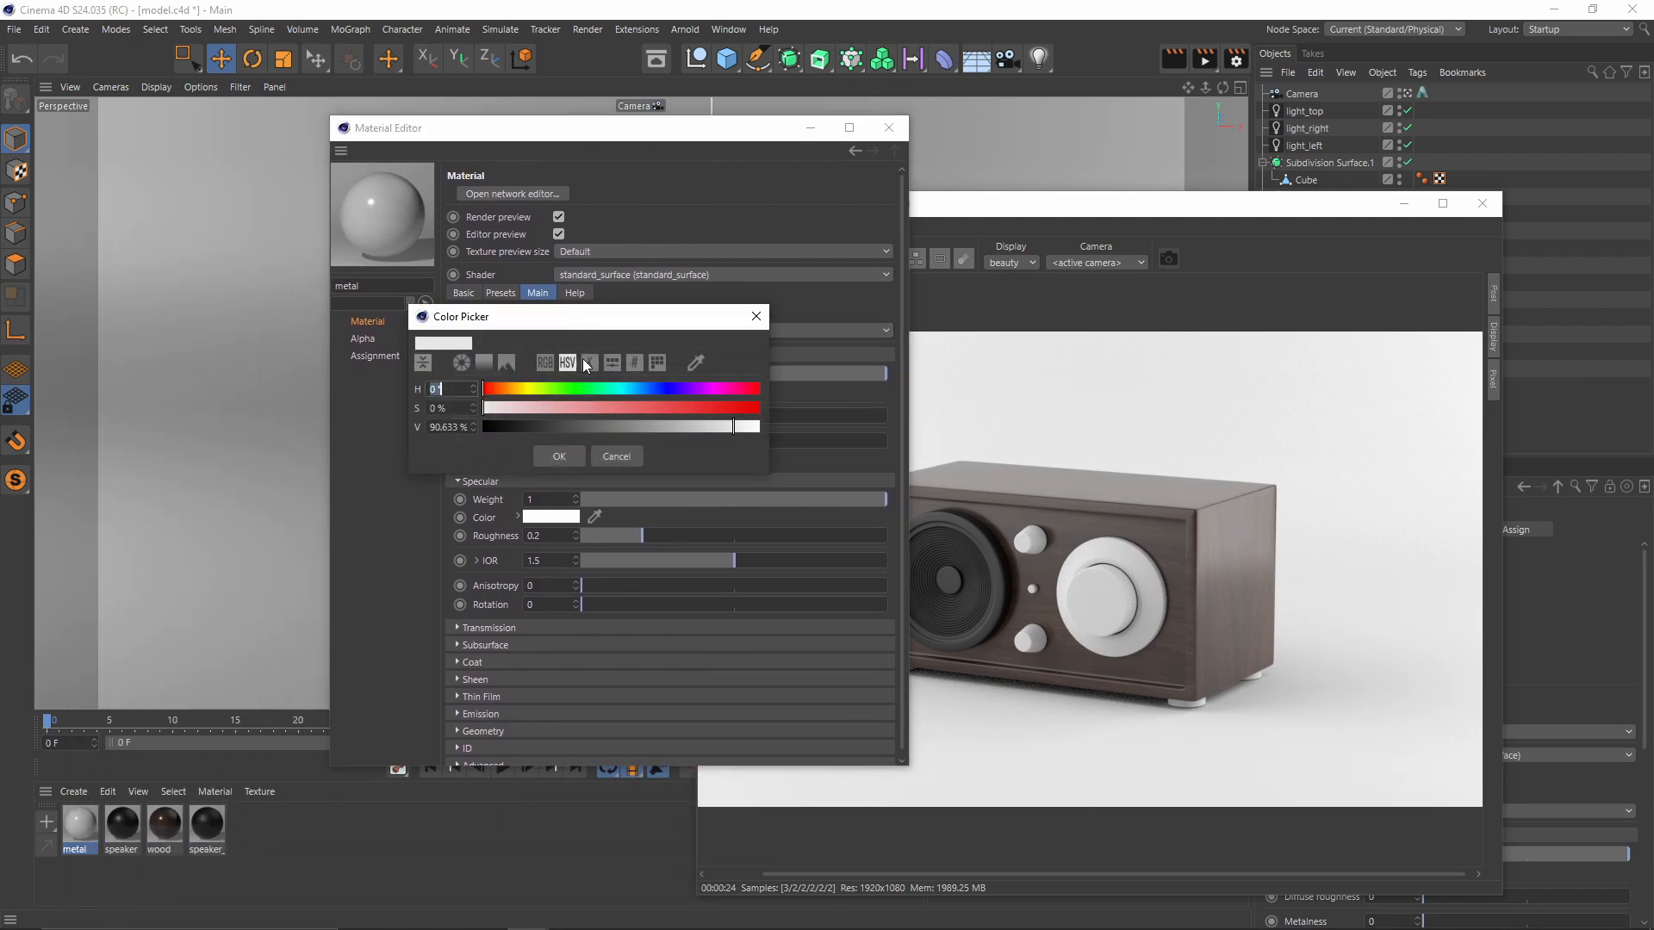
left_click_drag(581, 315, 777, 242)
left_click_drag(696, 355, 678, 354)
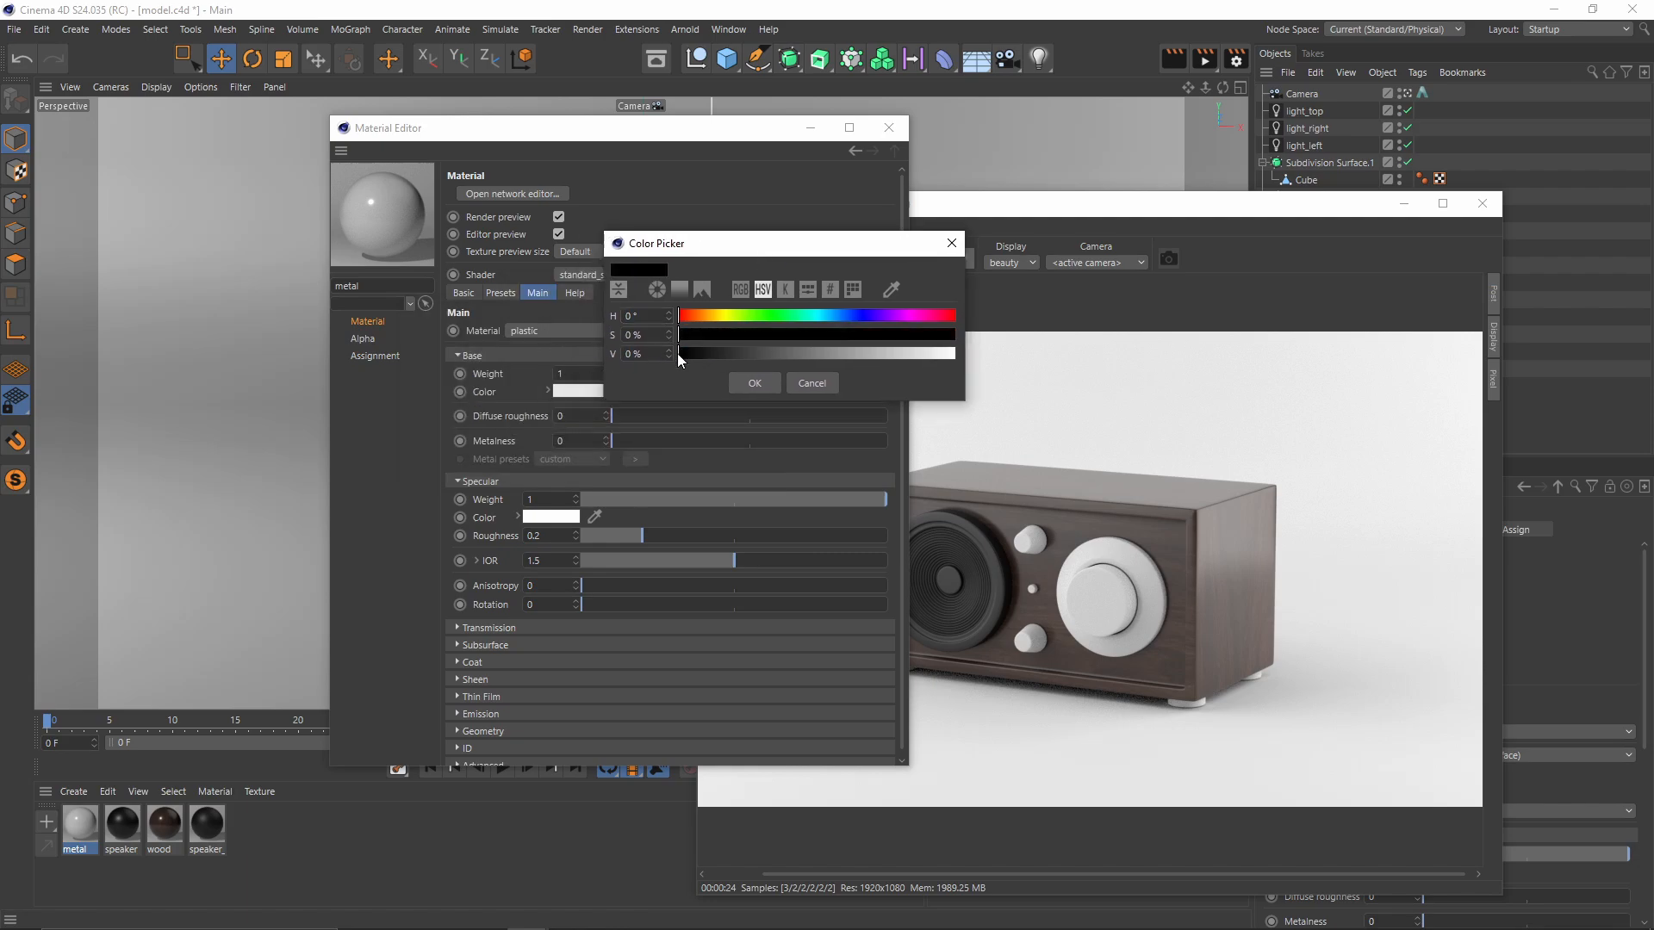
left_click(736, 381)
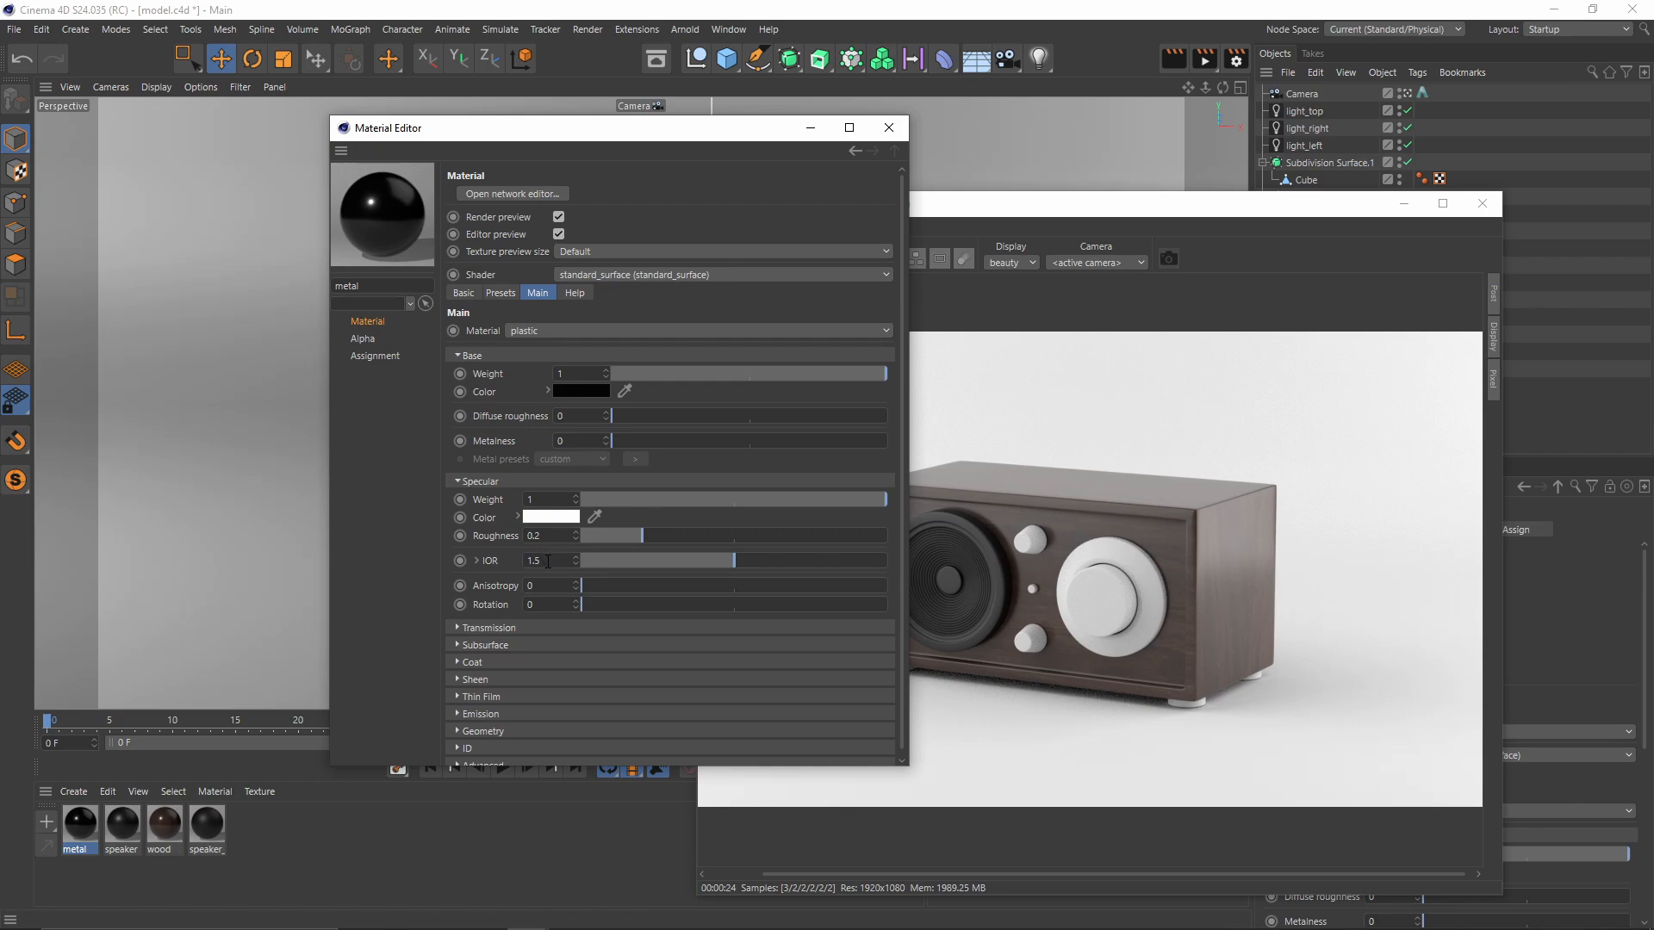
Step: Set the metal material's specular IOR to 12 and close the material editor
type("12")
key("Return")
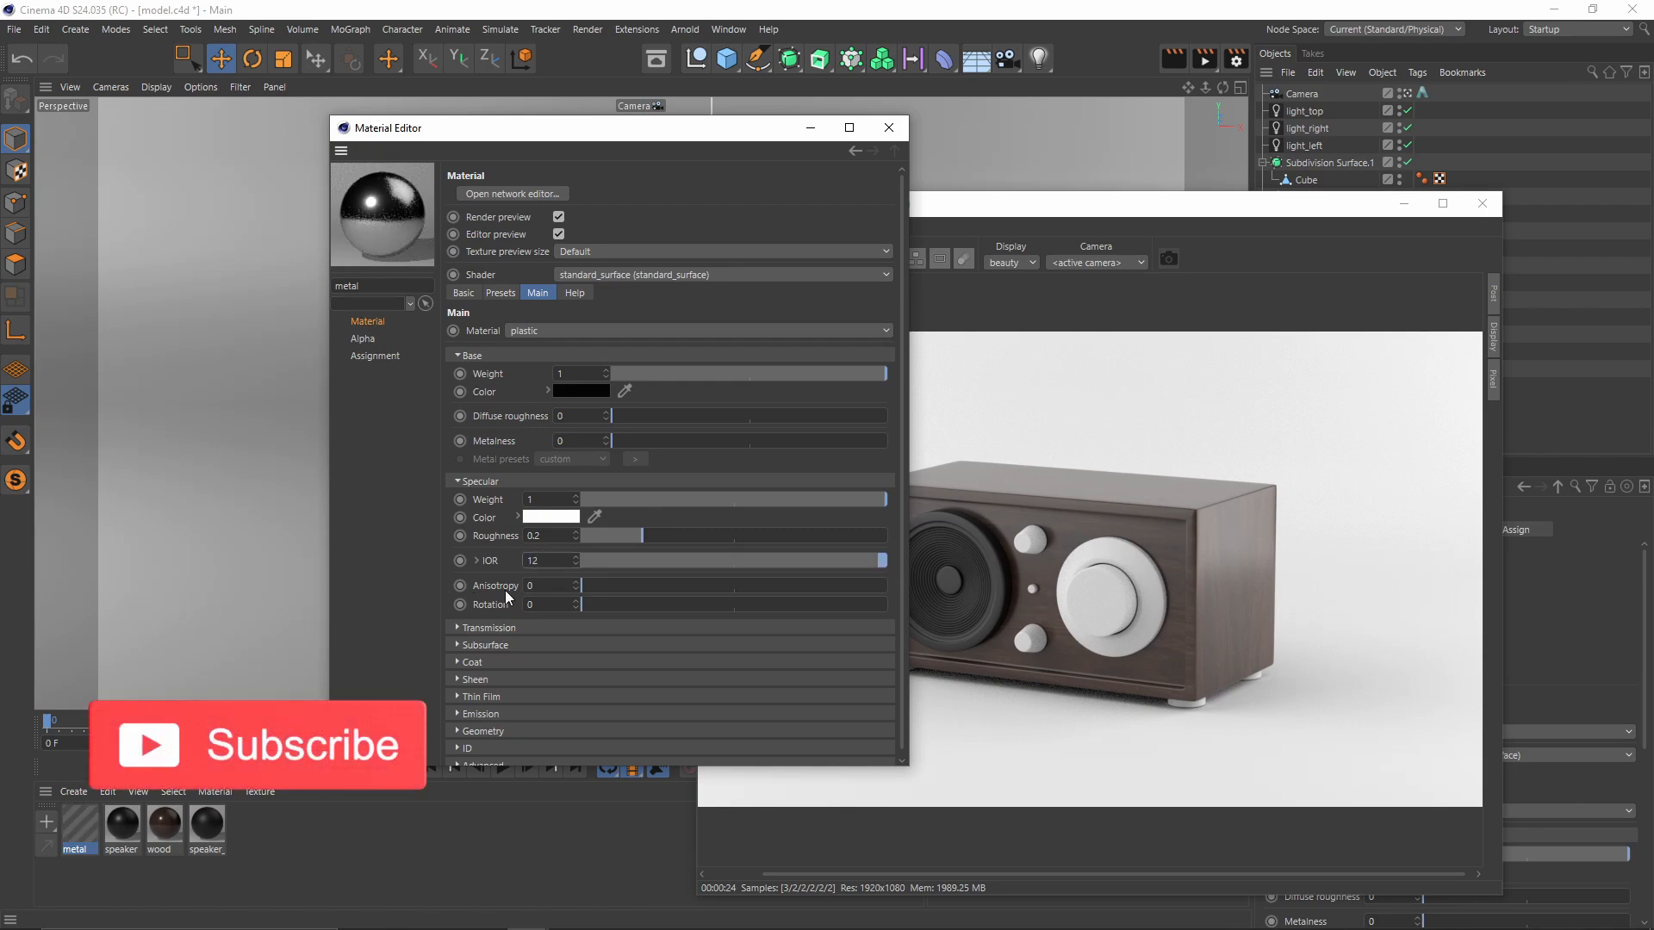
left_click_drag(555, 560, 428, 557)
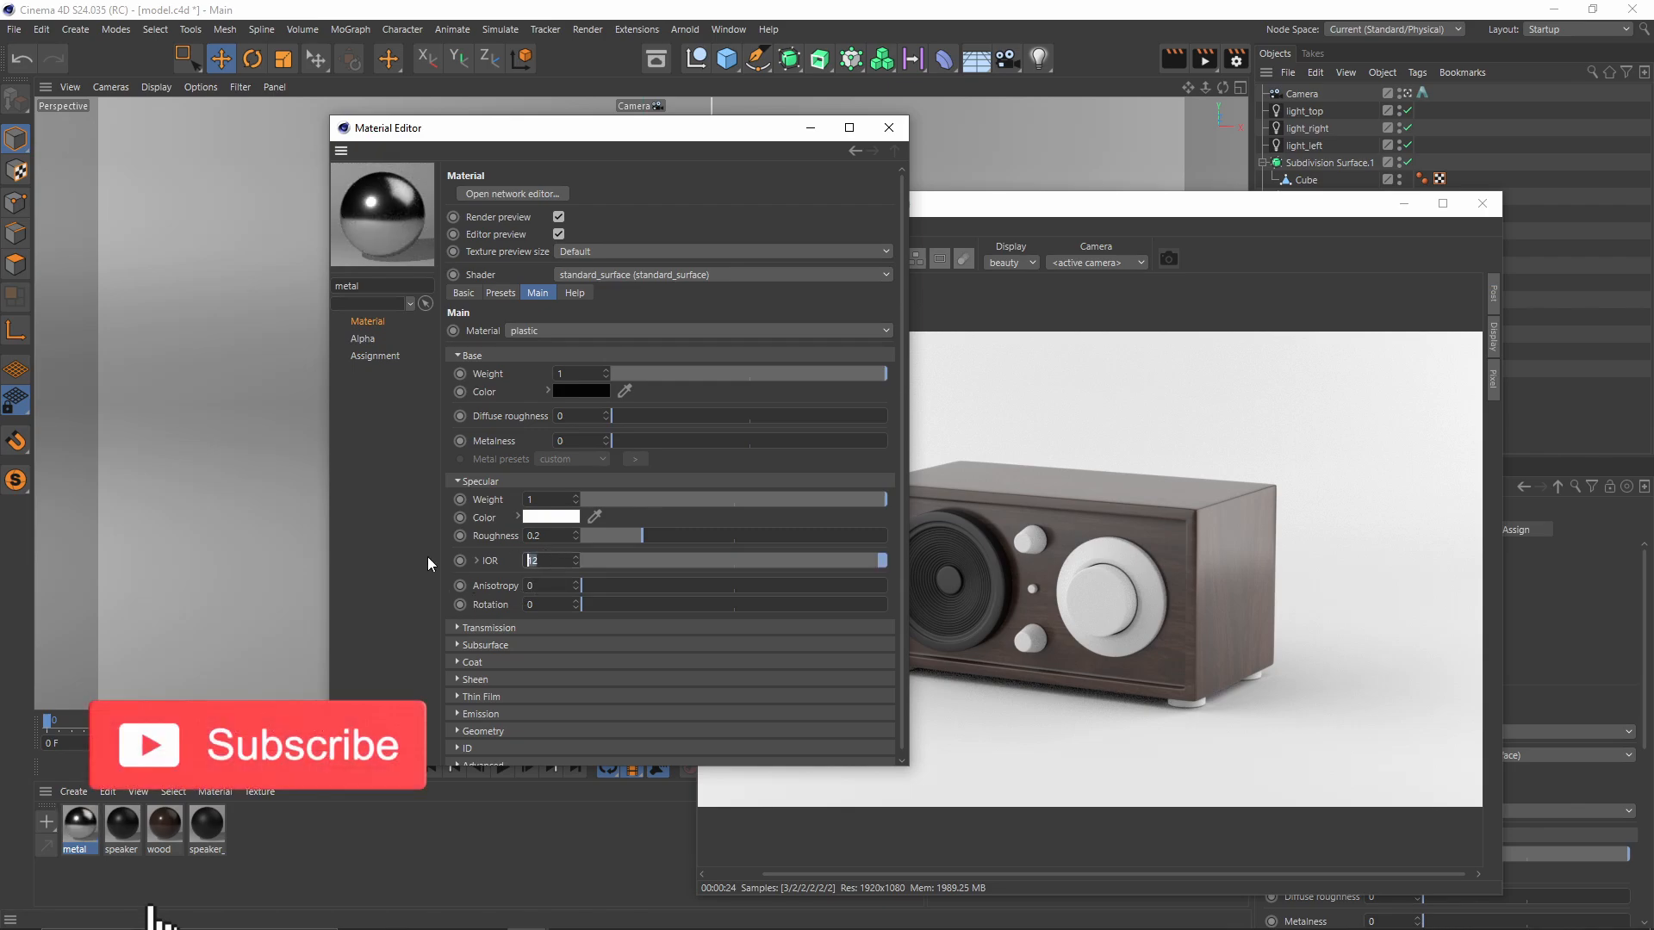
type("64")
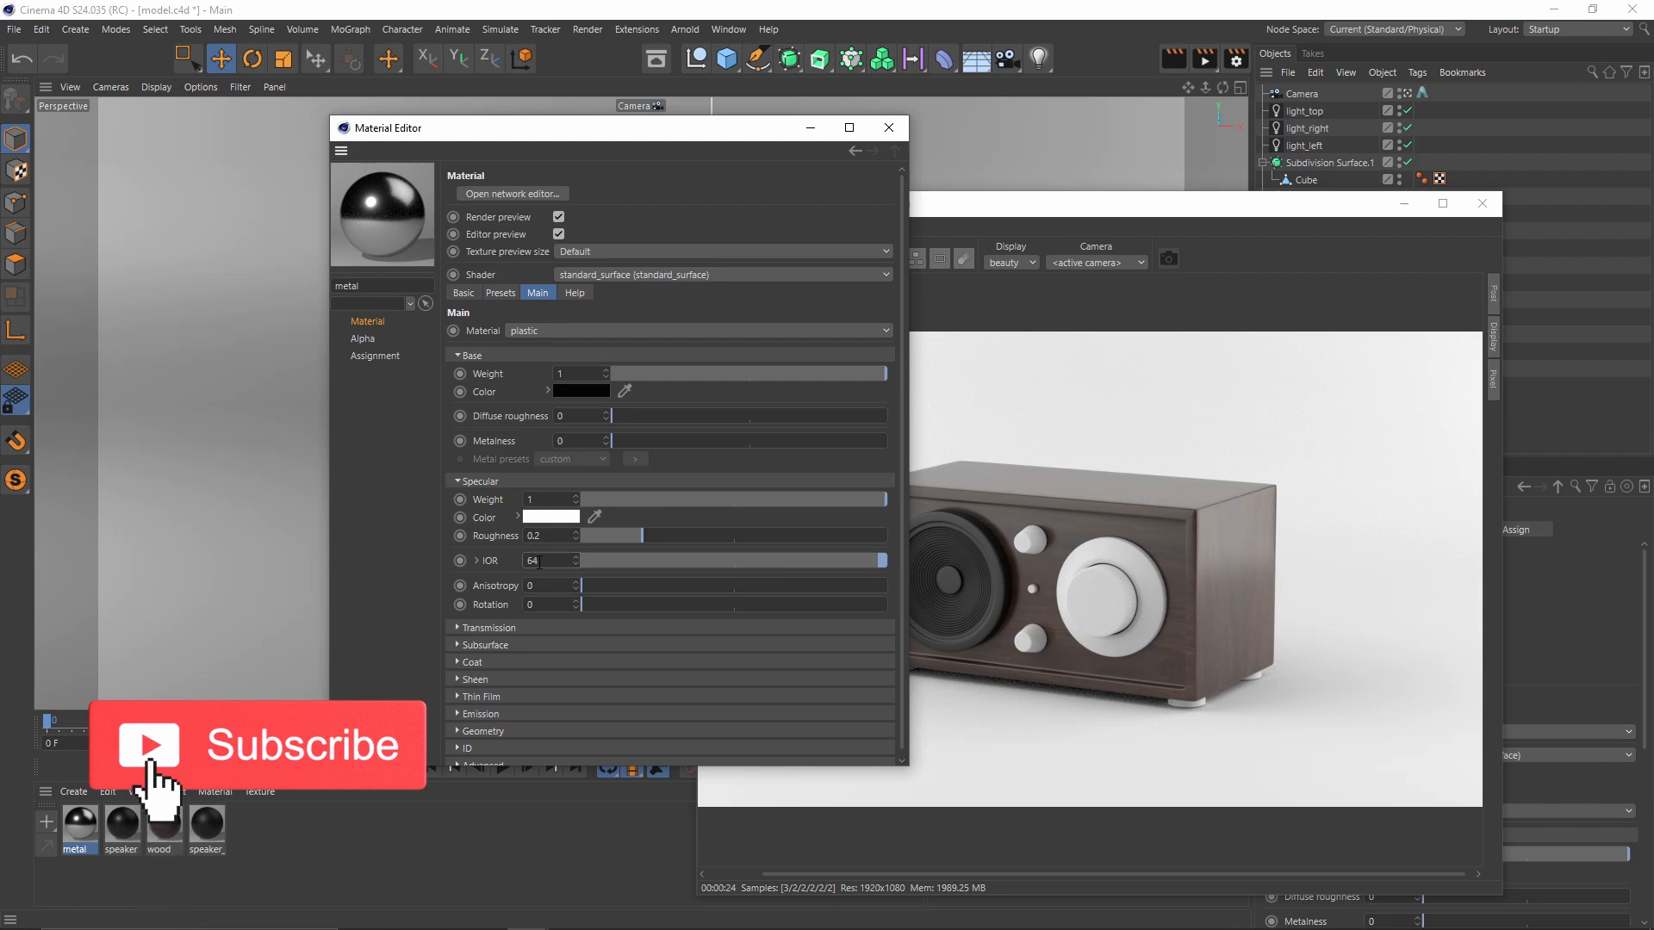
left_click_drag(553, 560, 360, 544)
type("12")
key("Return")
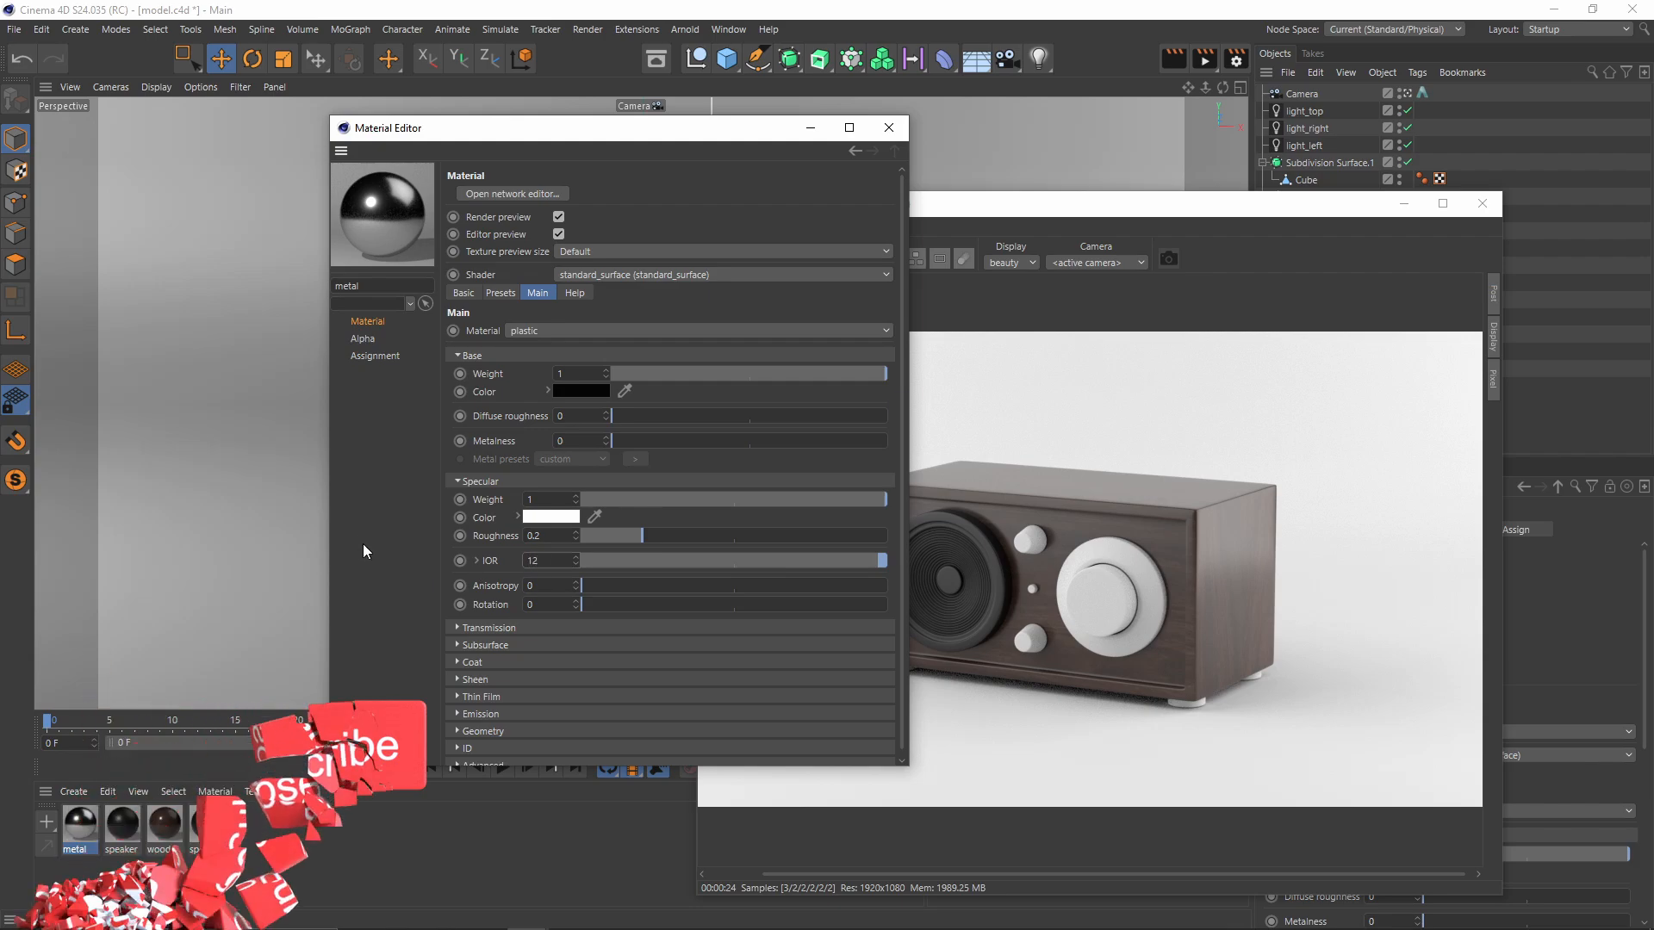
left_click_drag(772, 130, 662, 140)
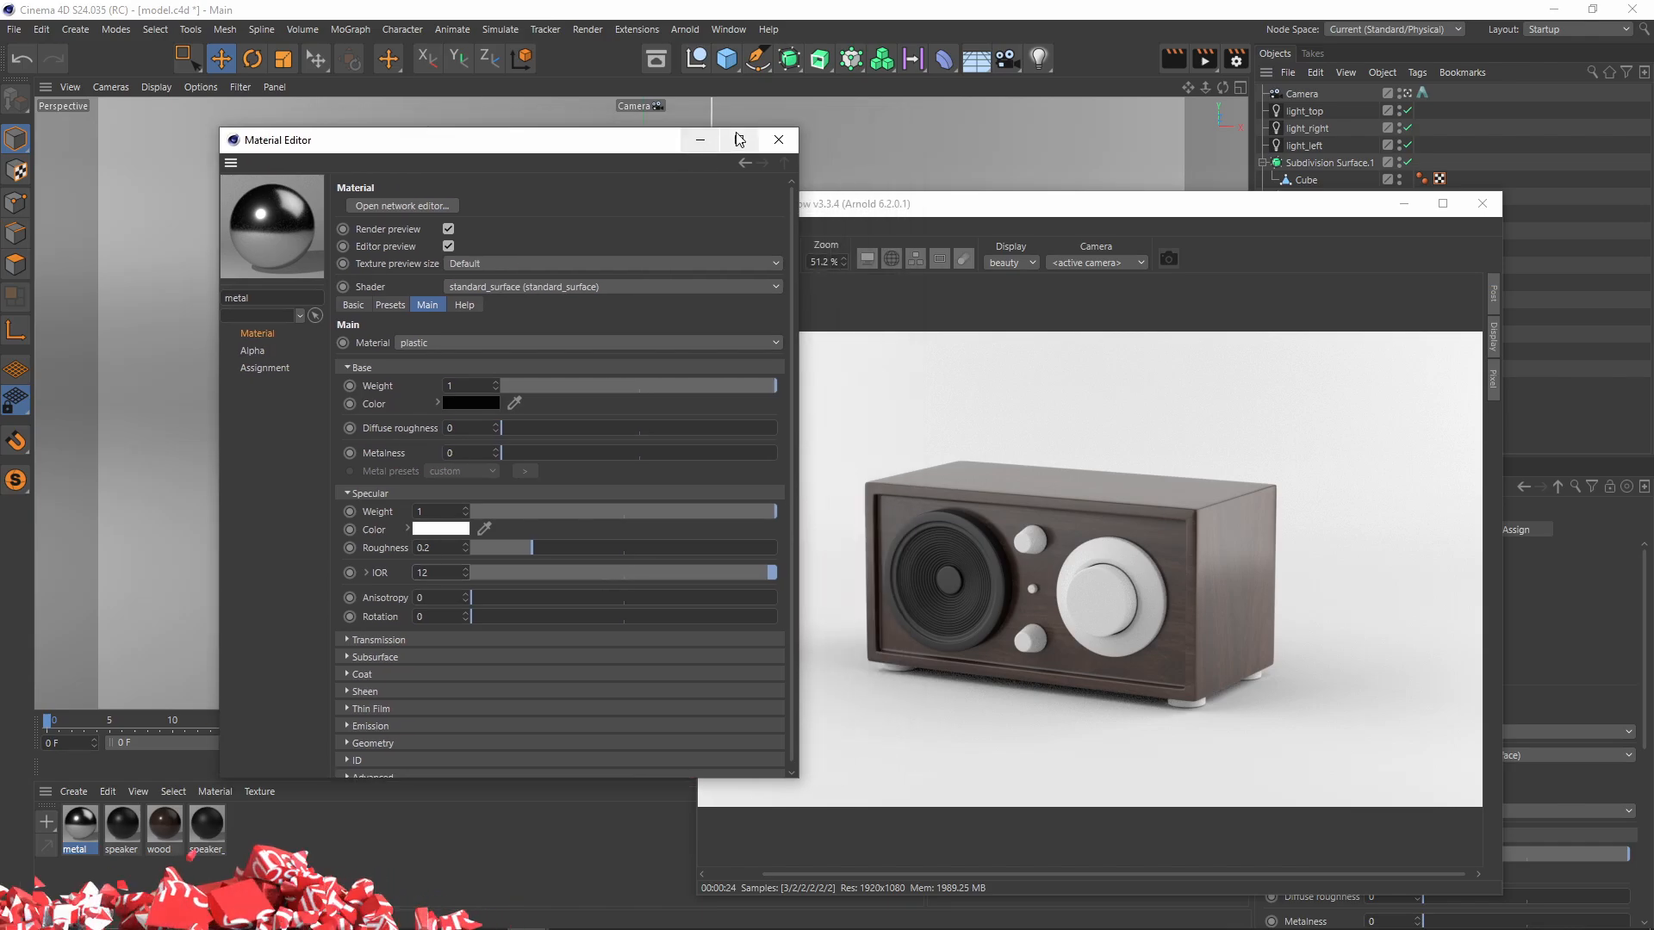
left_click(777, 140)
Step: Disable the radio's Subdivision Surface and select the objects button, button2 and button3 together with the four feet bottom1 to bottom4
left_click_drag(1355, 213, 1021, 584)
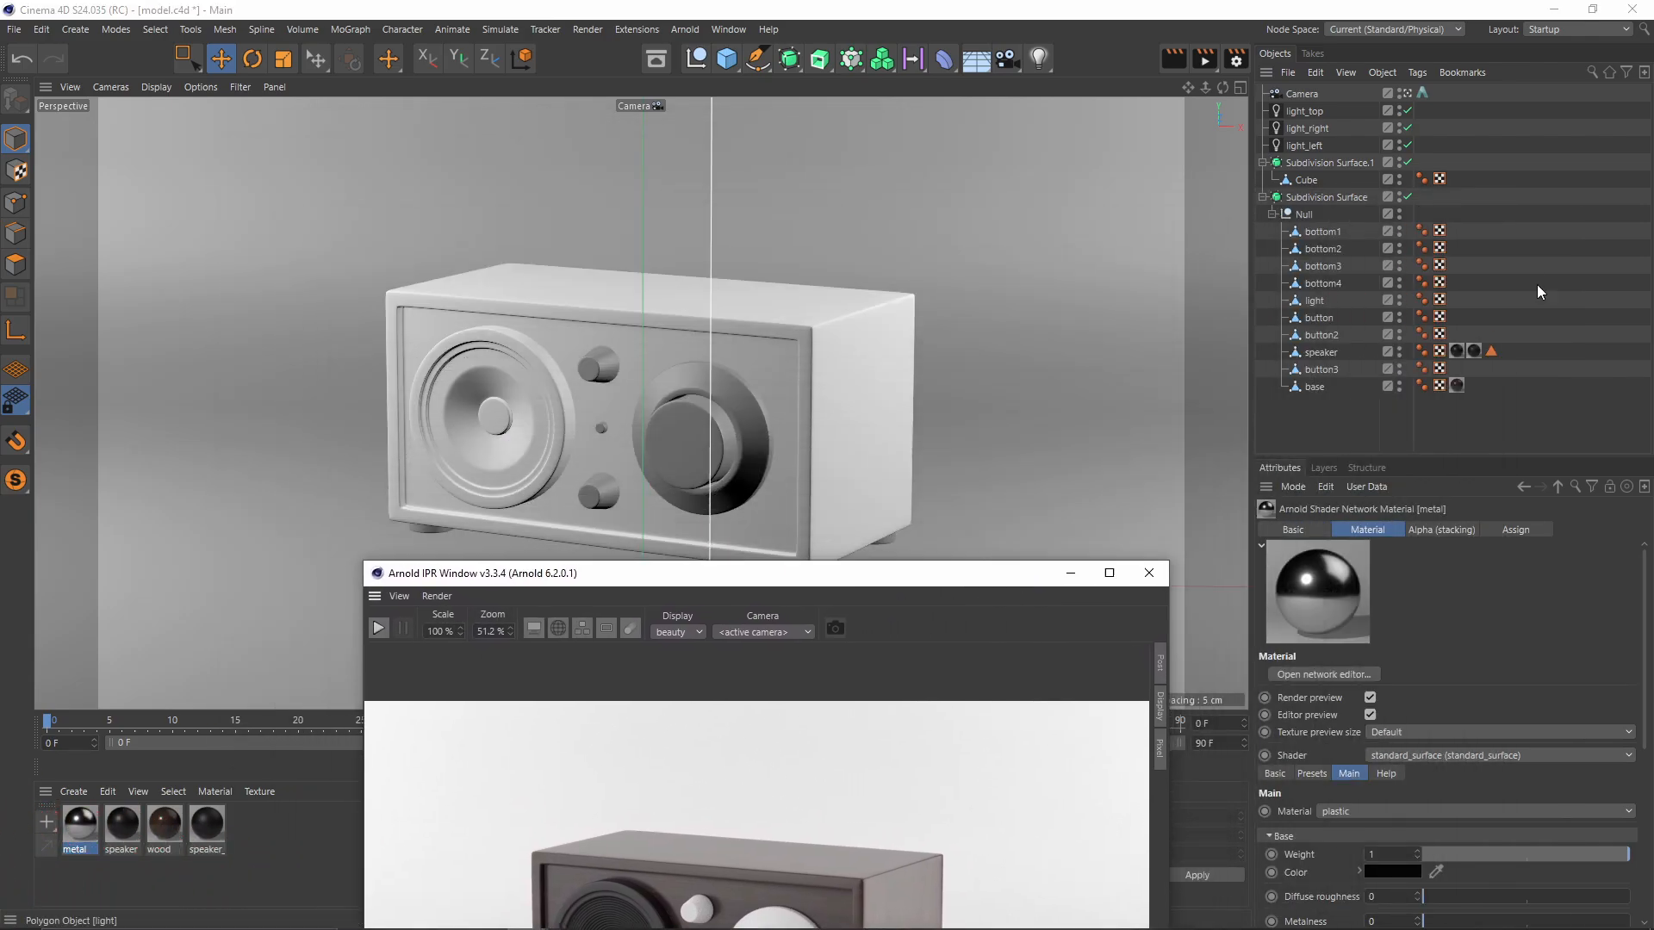
left_click(1407, 197)
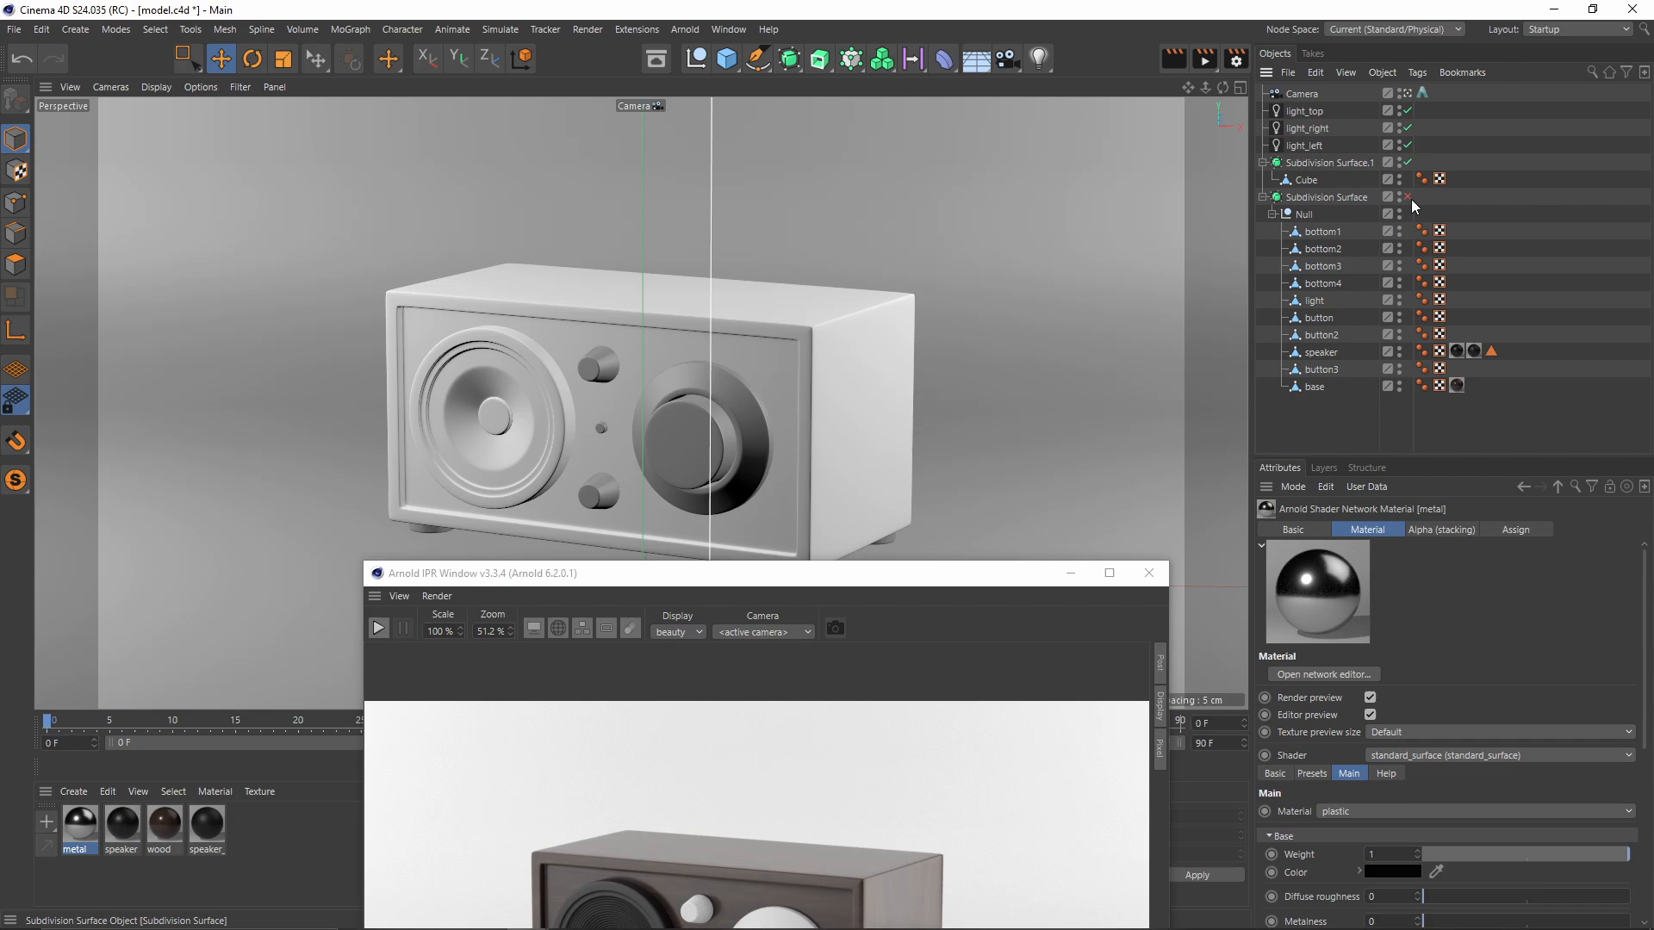
left_click(705, 383)
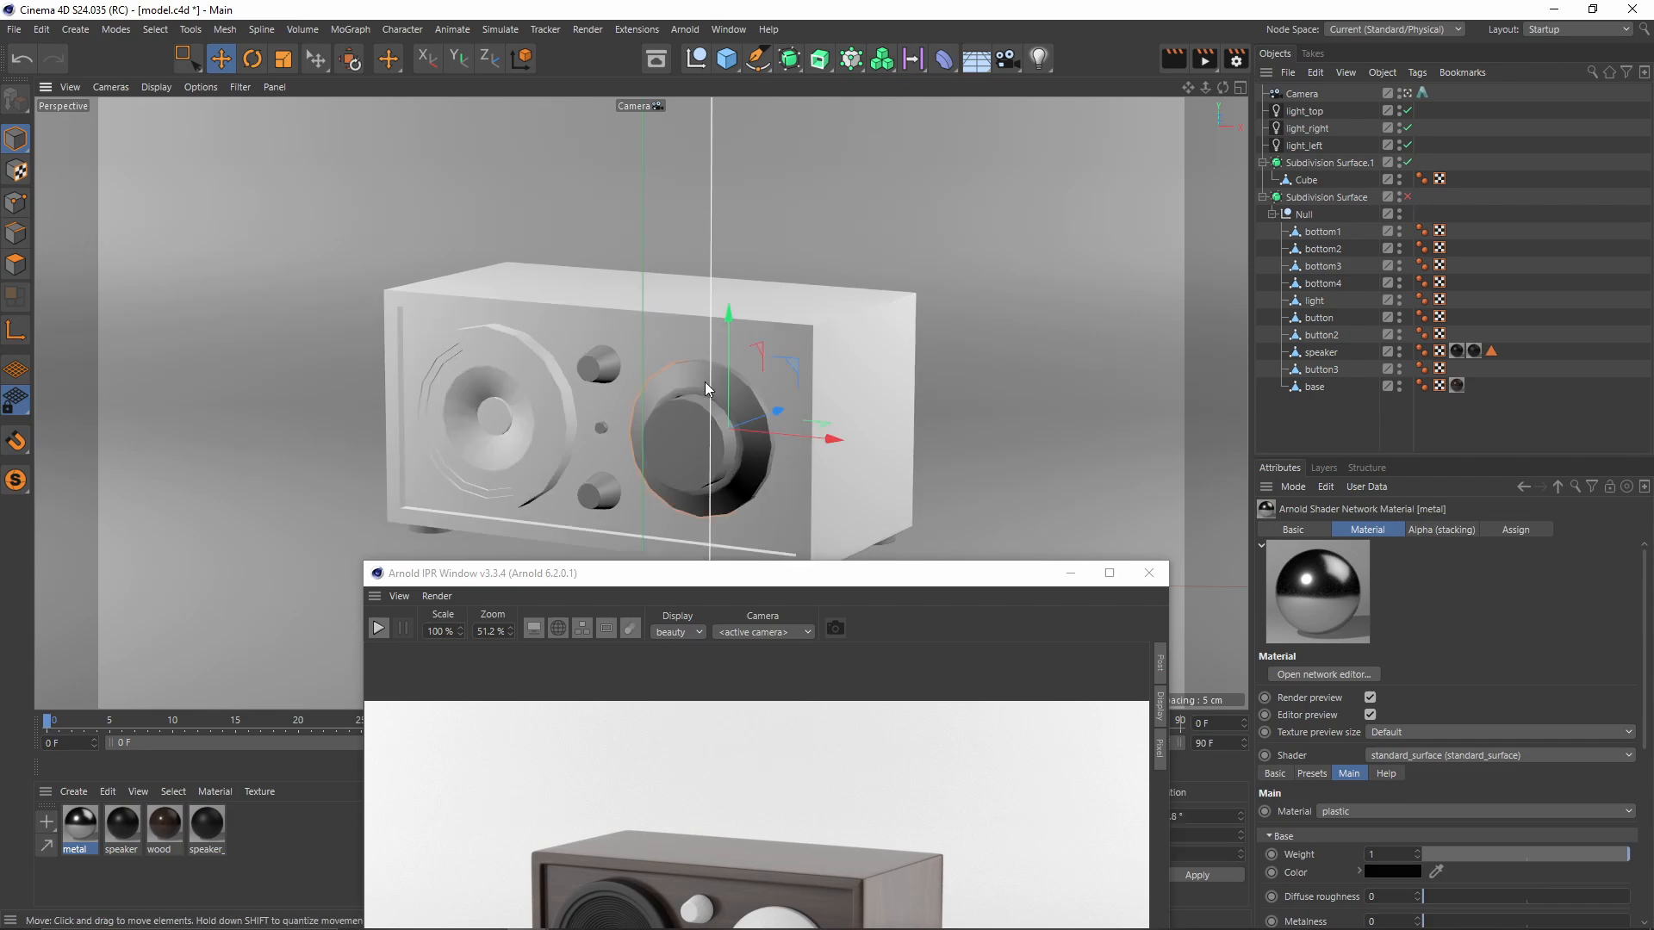
left_click(604, 358, "shift")
left_click(607, 494, "shift")
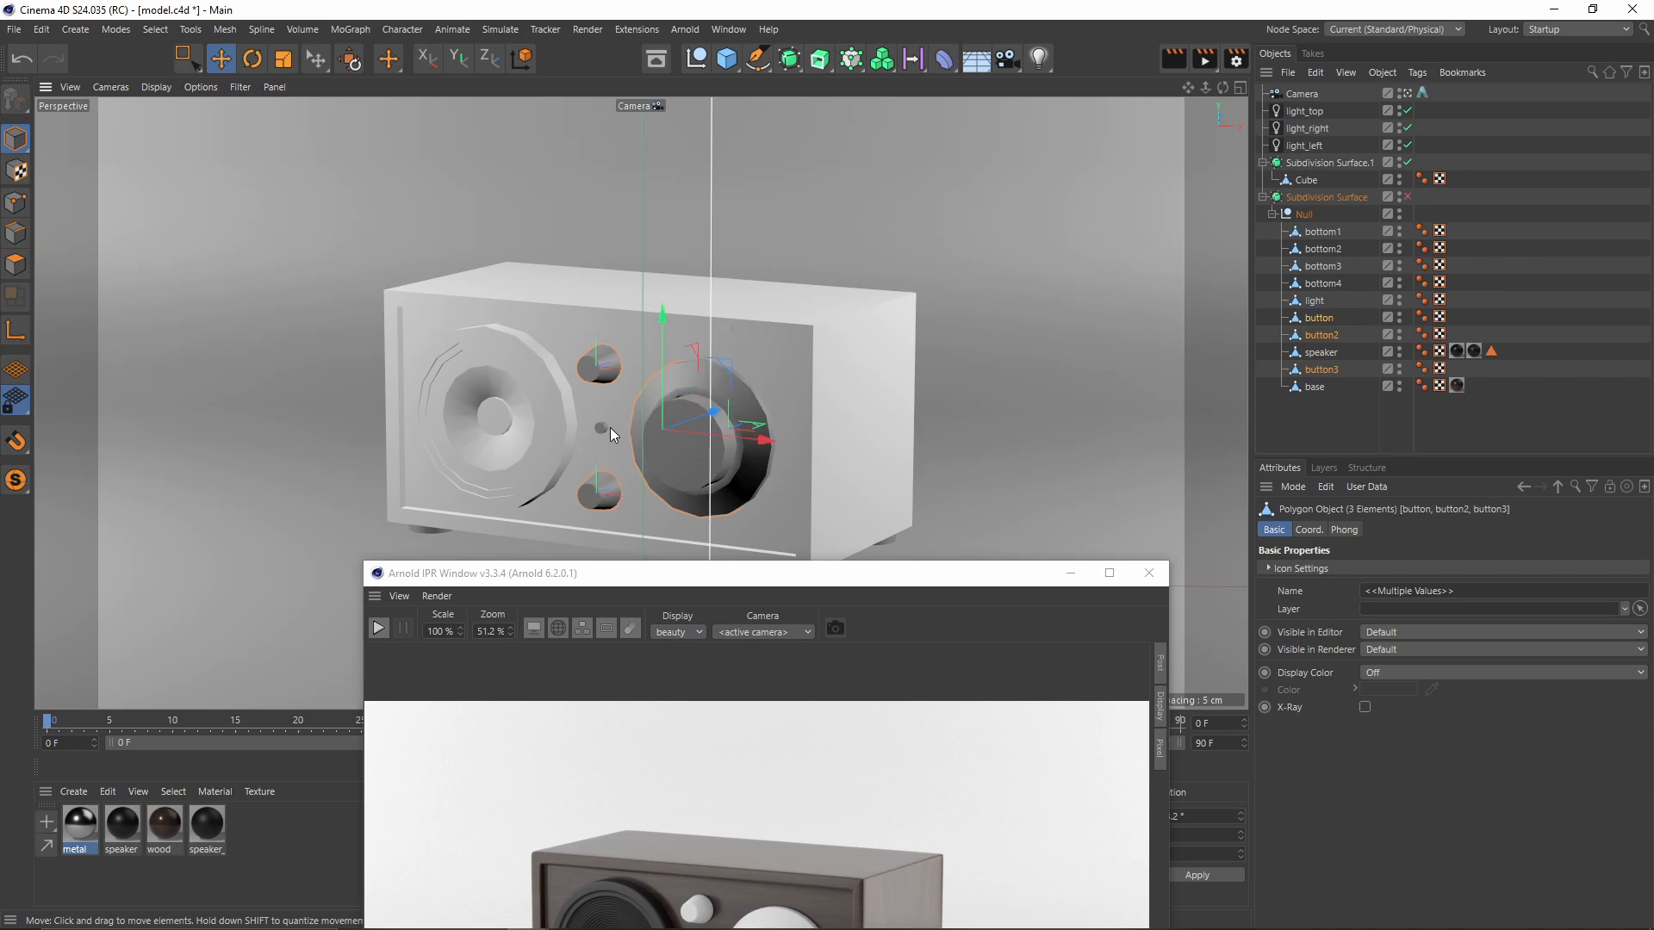
left_click_drag(838, 572, 808, 646)
left_click(803, 577, "shift")
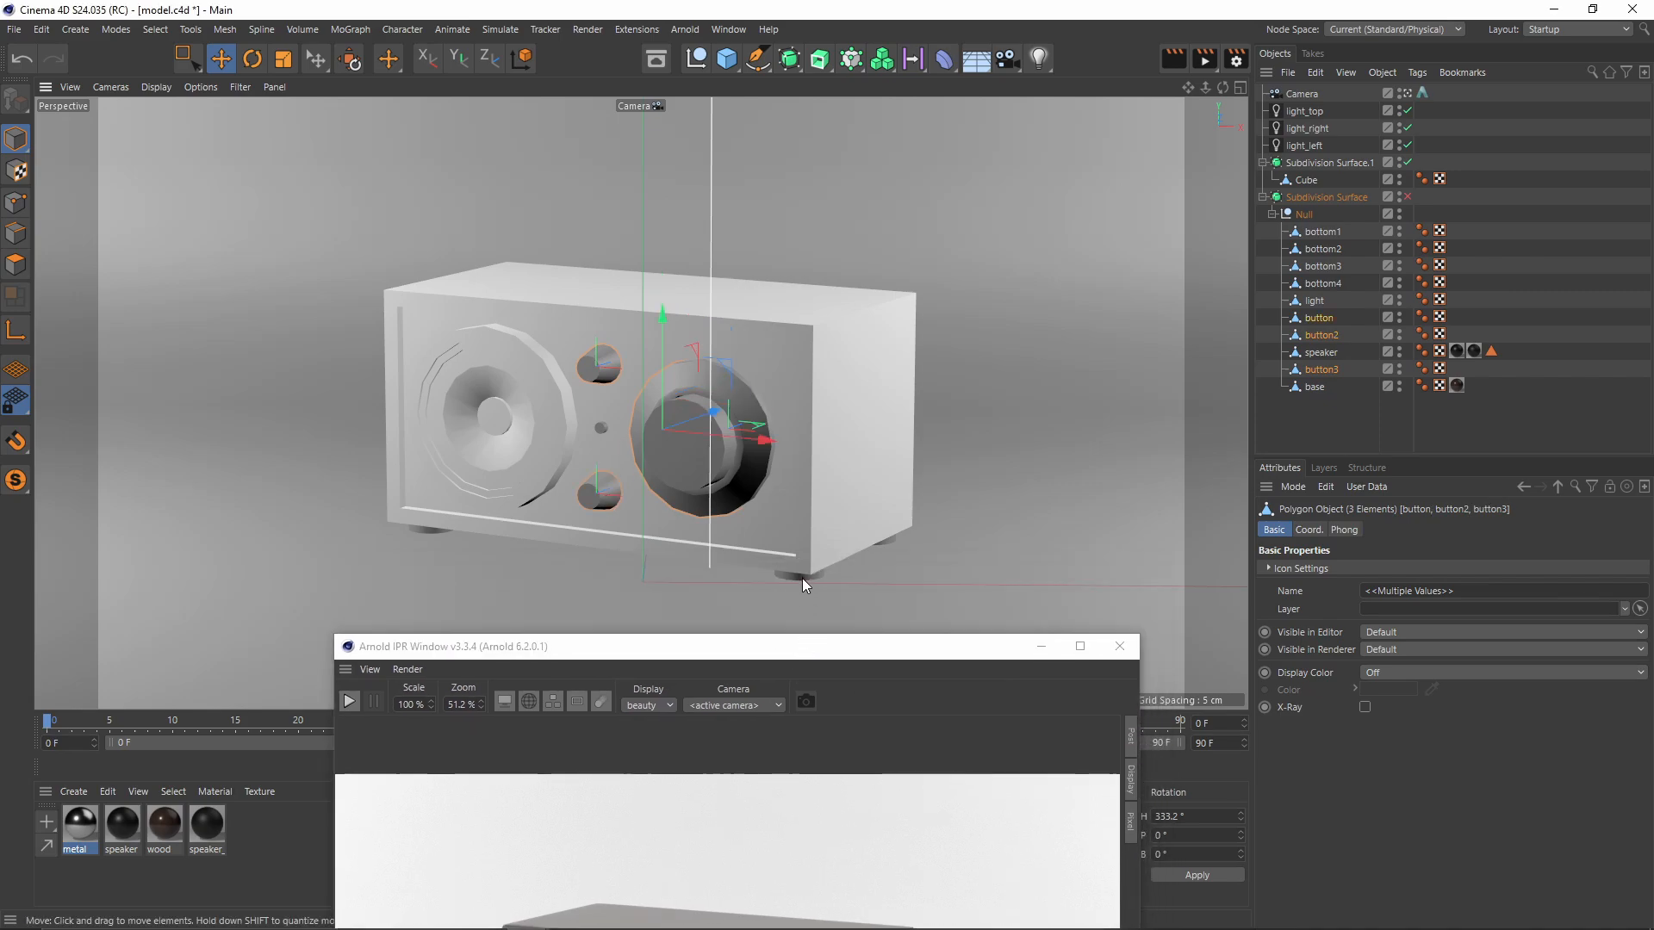
left_click(803, 577, "shift")
left_click(890, 542, "shift")
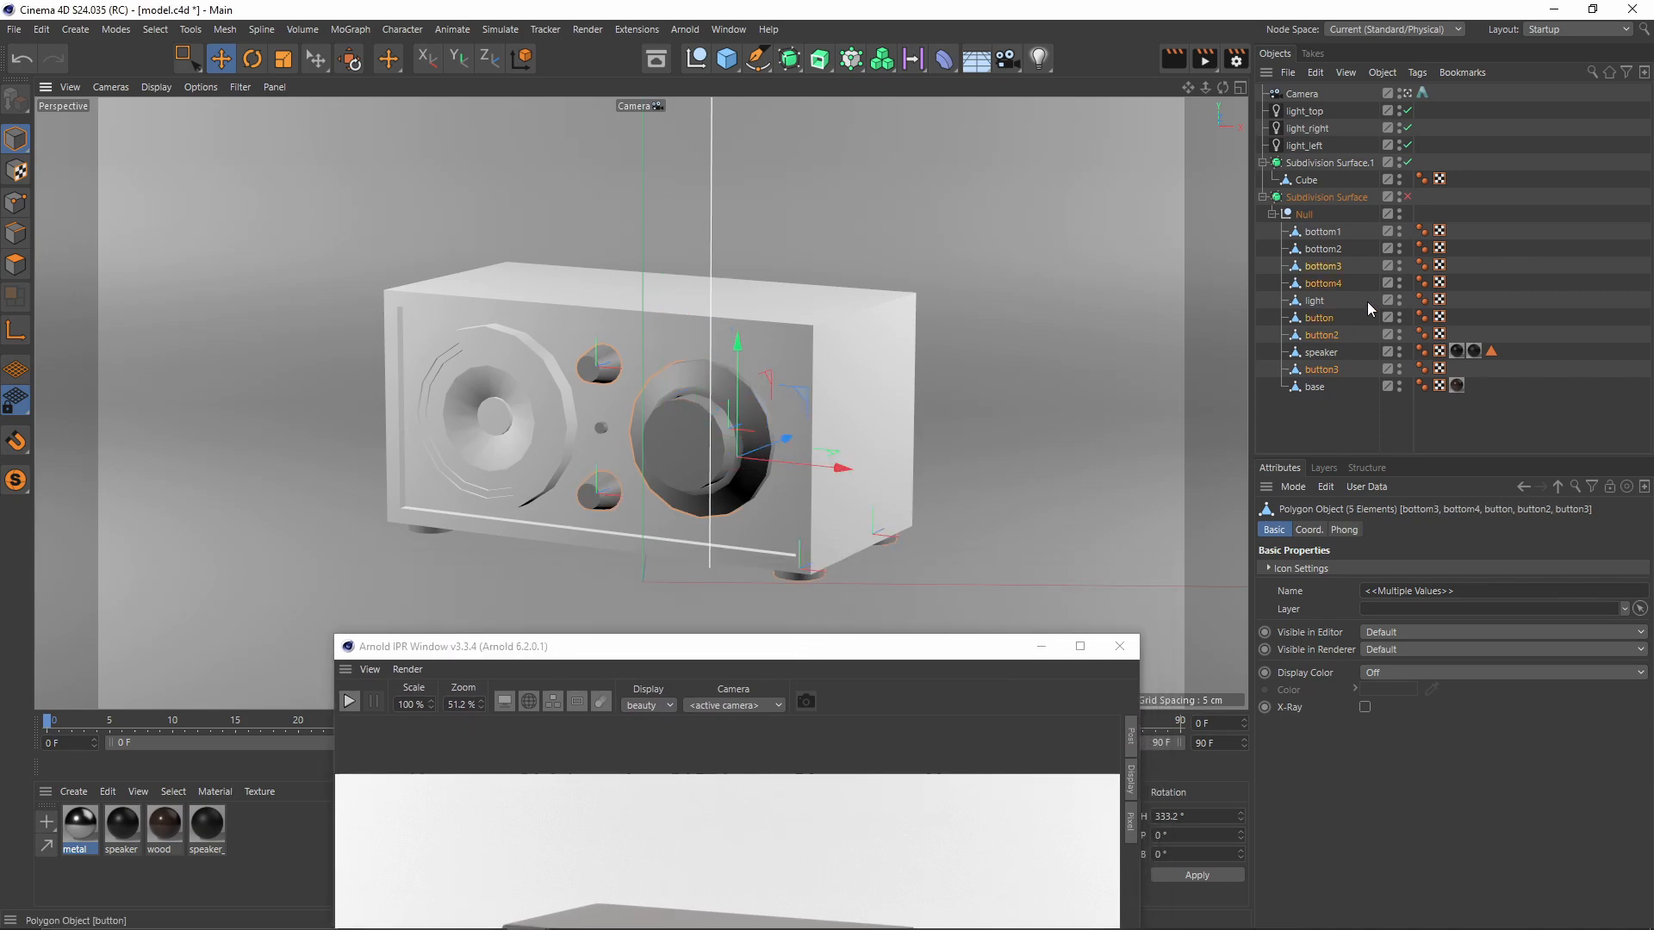
left_click(1322, 249, "shift")
left_click(1322, 232, "shift")
Step: Apply the metal material to the selected buttons and feet and re-enable the Subdivision Surface
left_click_drag(516, 650, 853, 372)
left_click(83, 827)
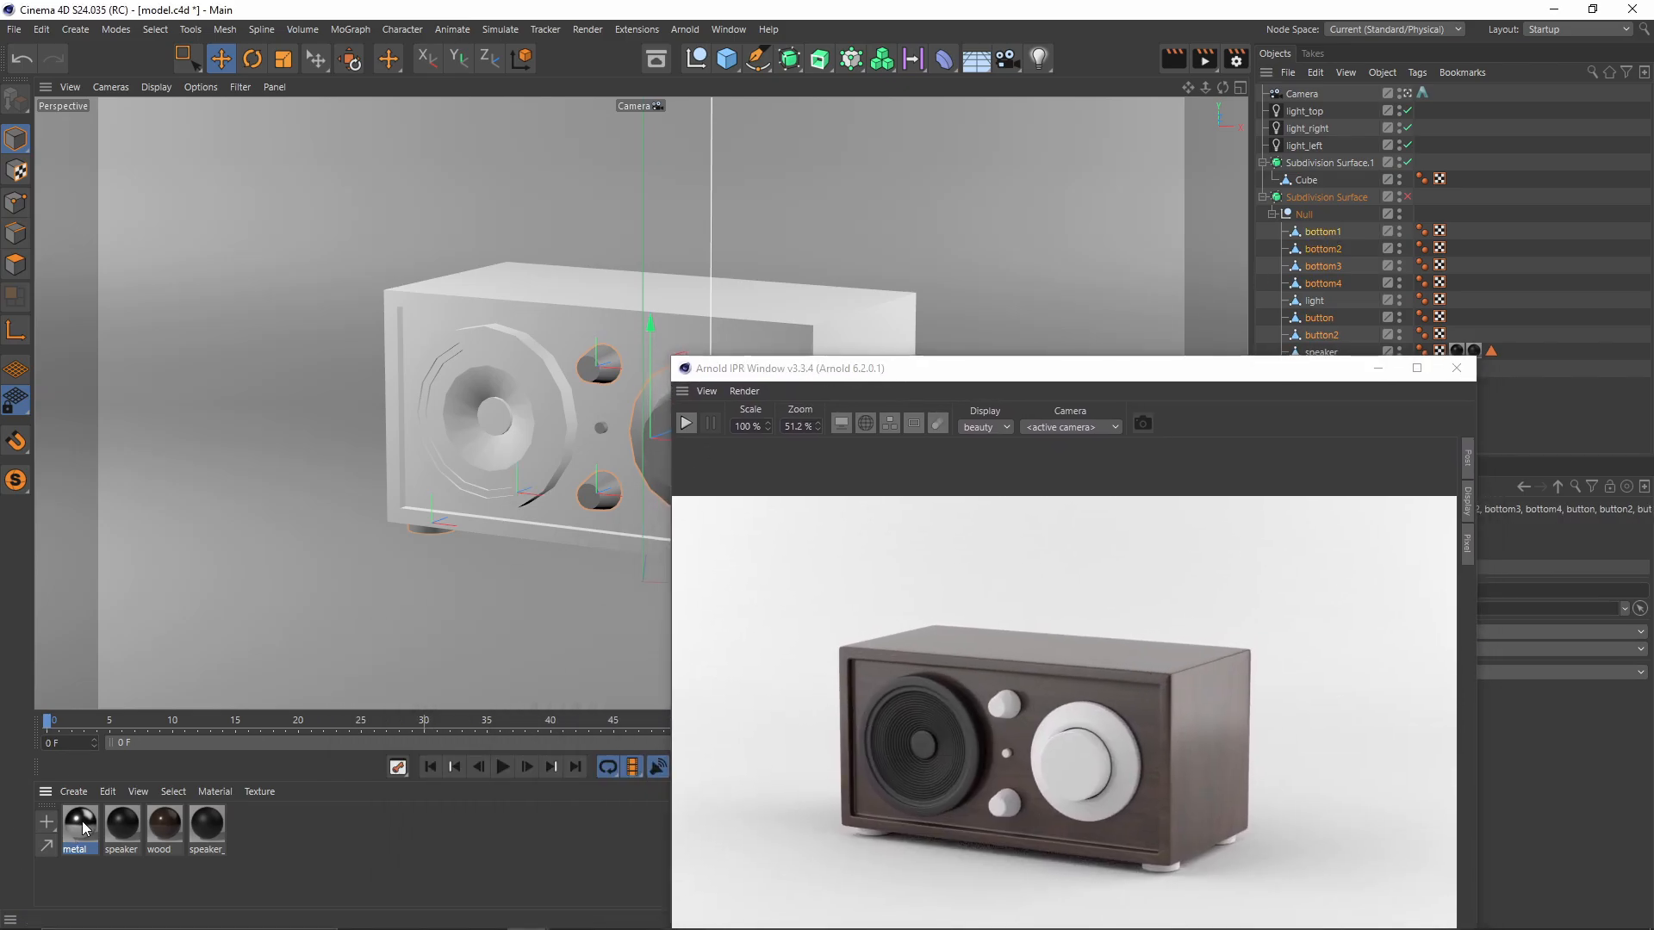
right_click(84, 827)
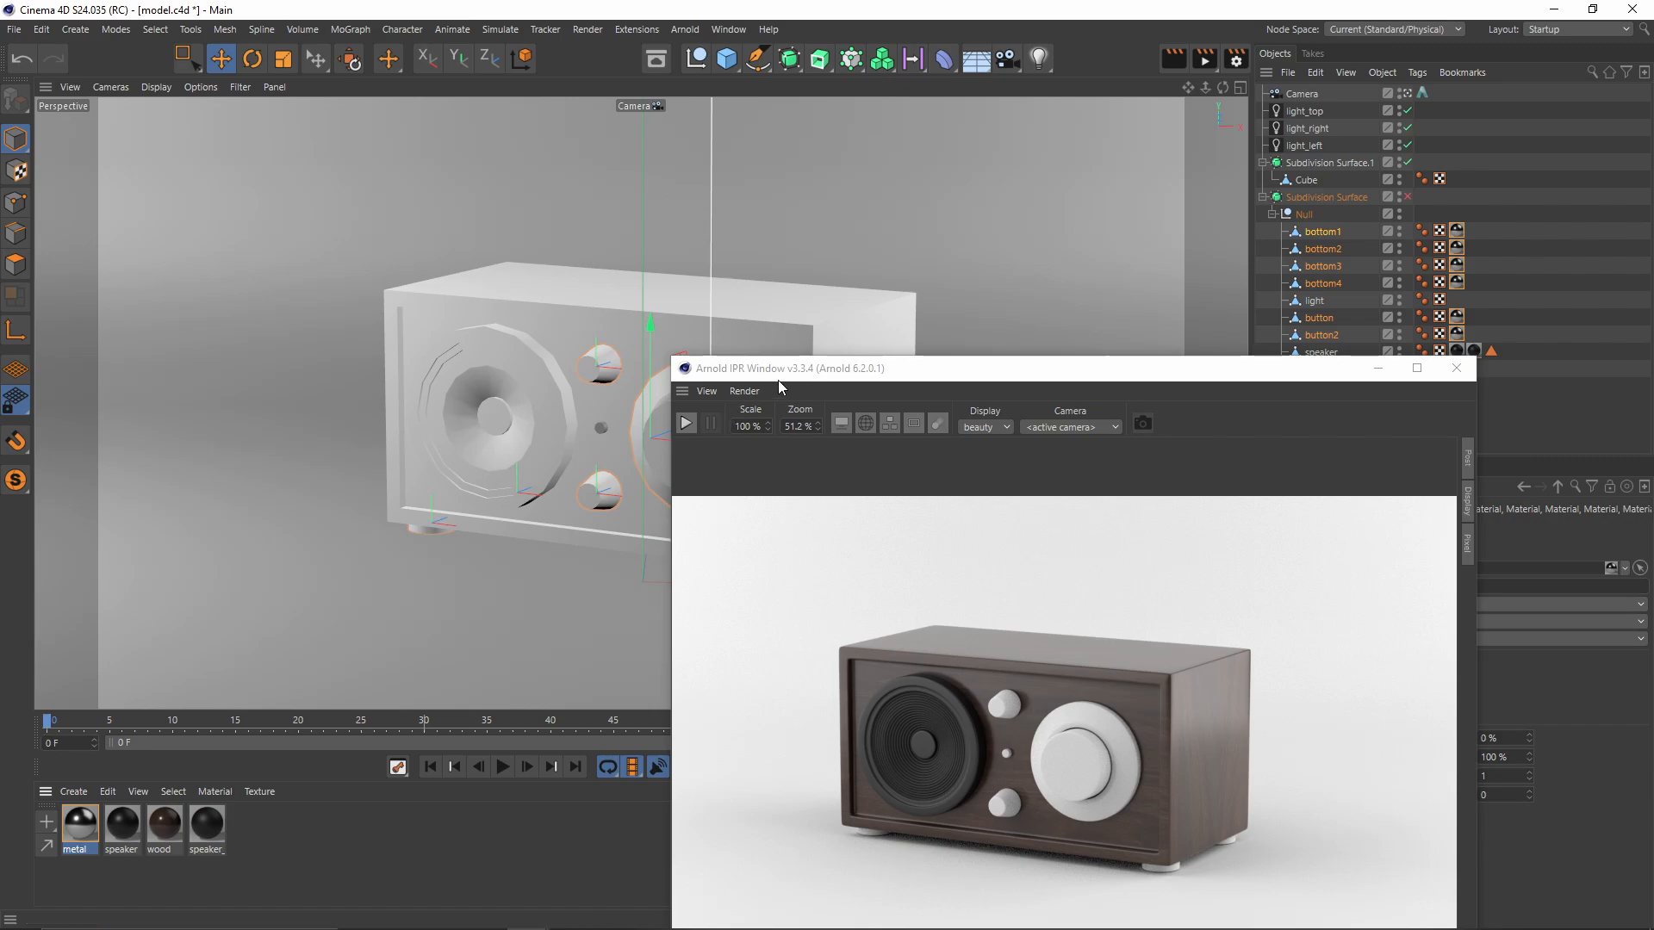
left_click(1408, 196)
Step: Run the Arnold render preview for only the region around the knobs and inspect the metal up close
left_click_drag(1187, 369, 1174, 134)
left_click(899, 190)
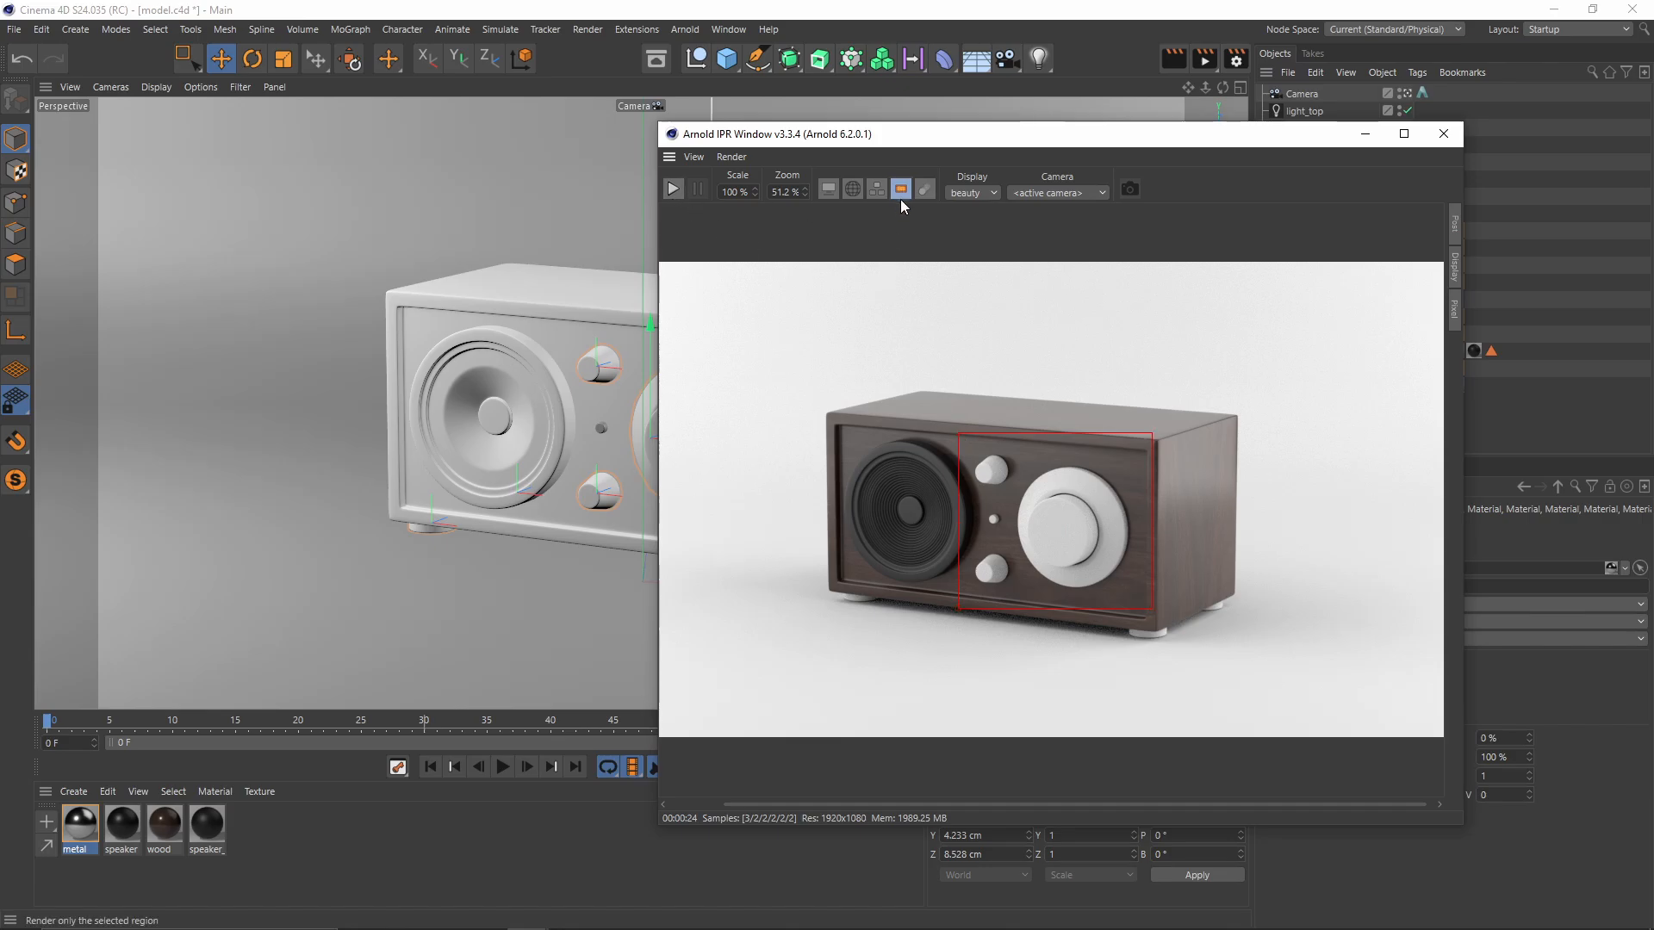
left_click(675, 196)
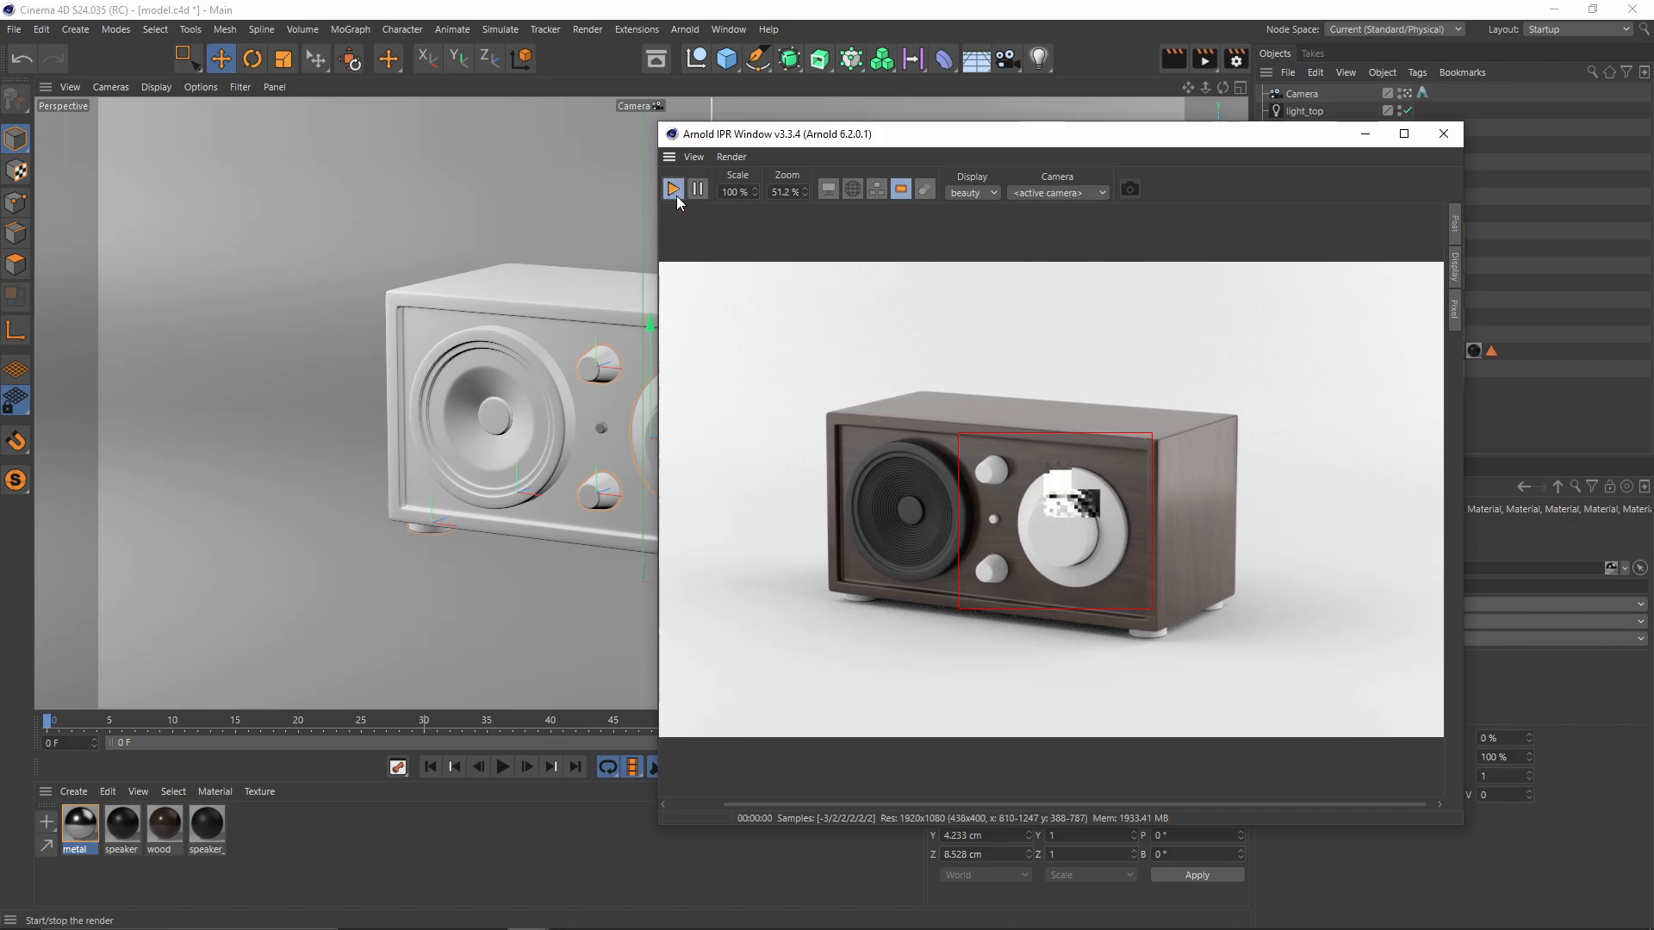
scroll(1068, 581, "up", 3)
scroll(1060, 578, "down", 2)
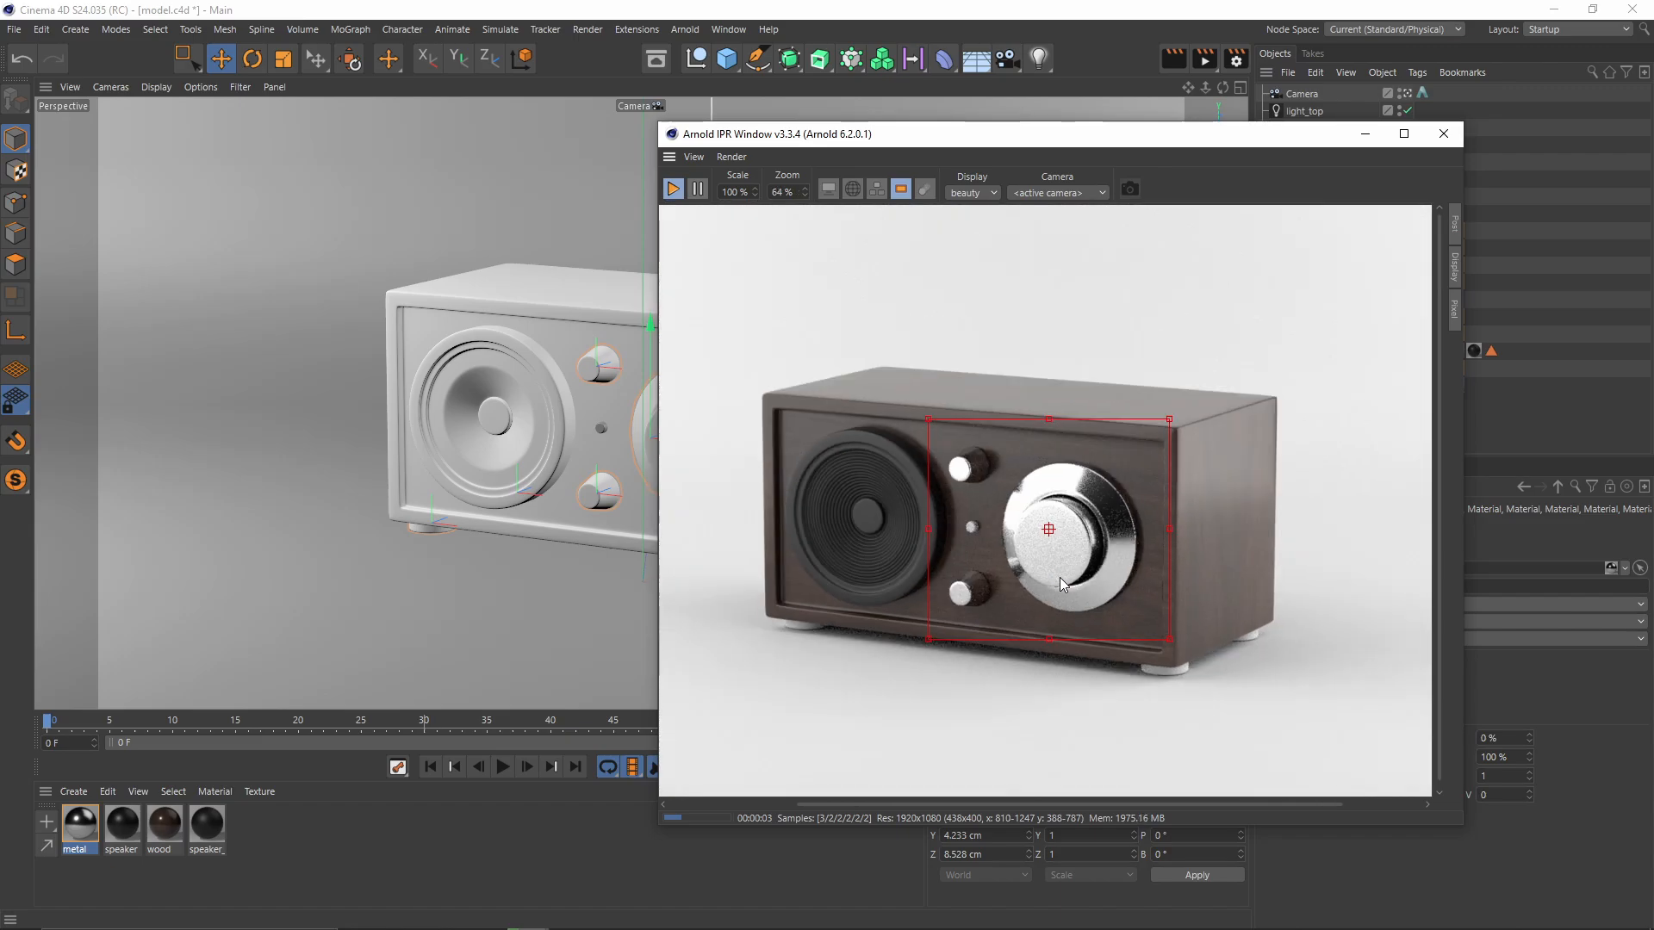
scroll(1032, 586, "up", 3)
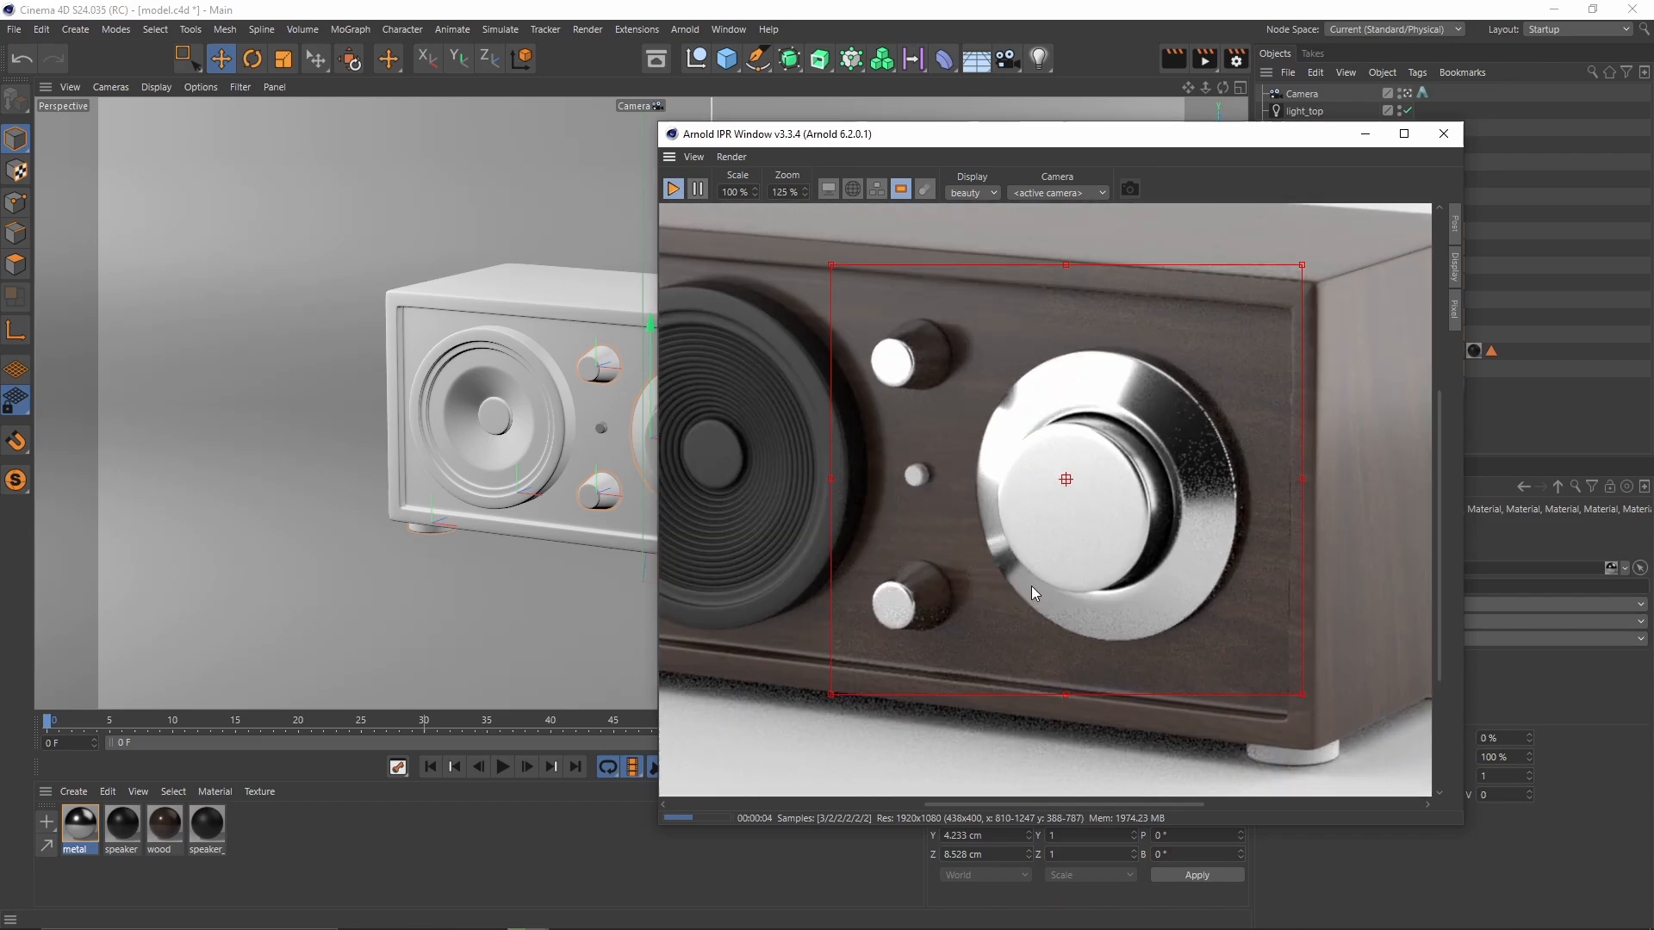
Step: Set the metal material's specular roughness to 0.5, check the knobs from near and far in the render preview and close the material editor
double_click(80, 823)
left_click_drag(372, 263, 356, 171)
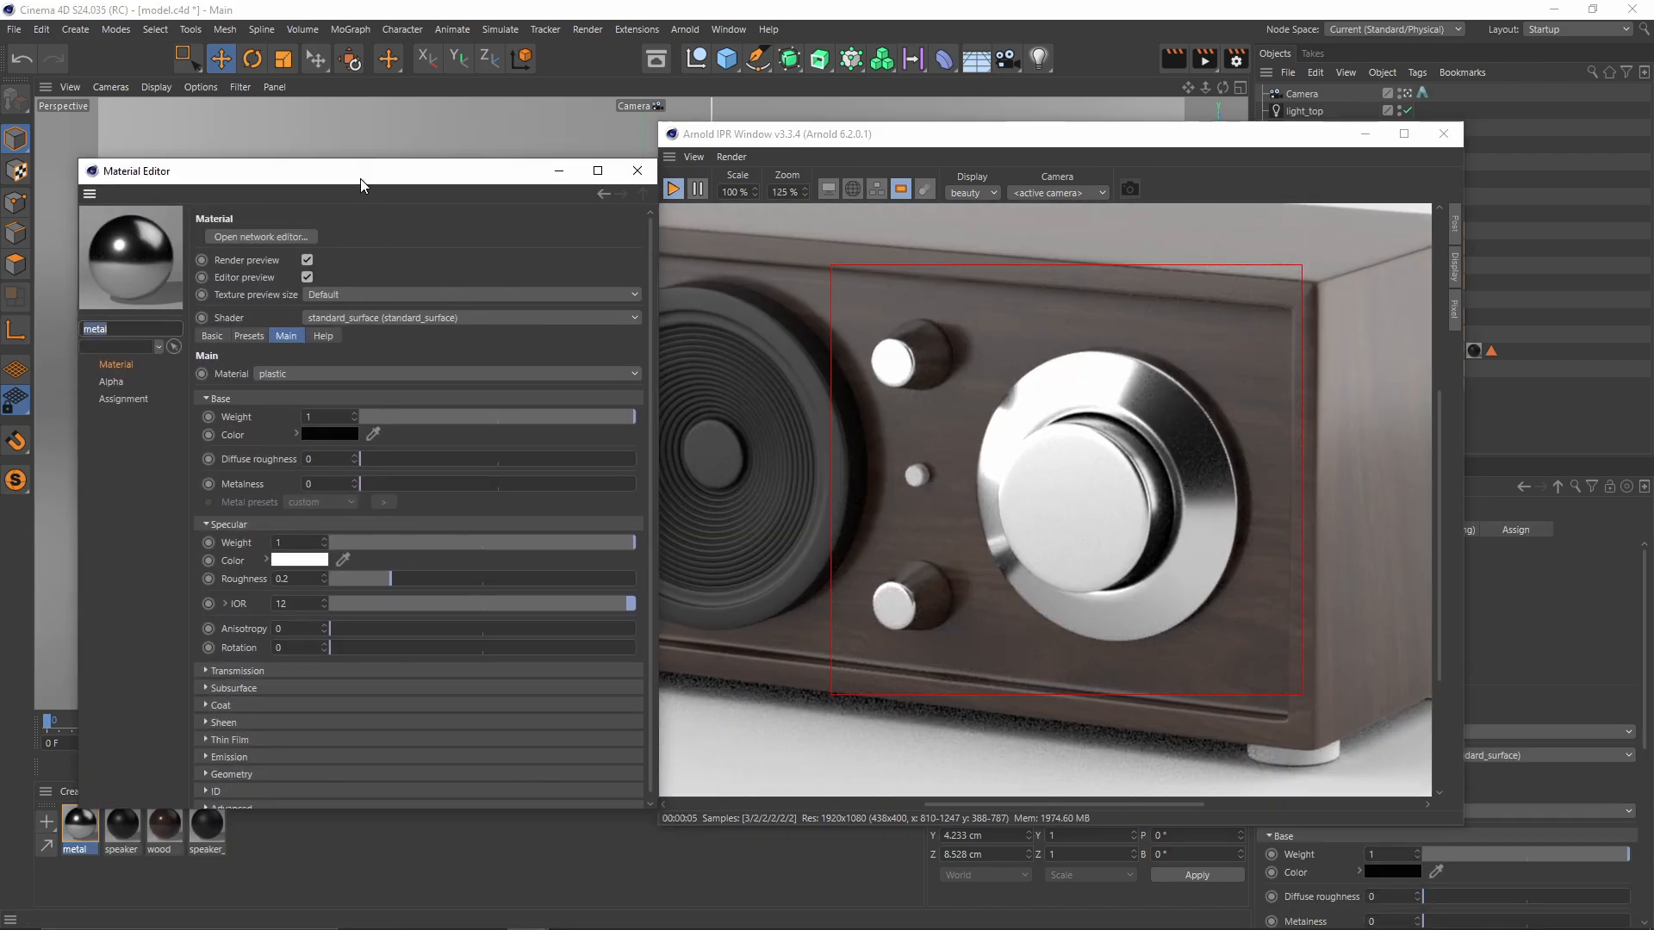
left_click(304, 573)
key("BackSpace")
key("BackSpace")
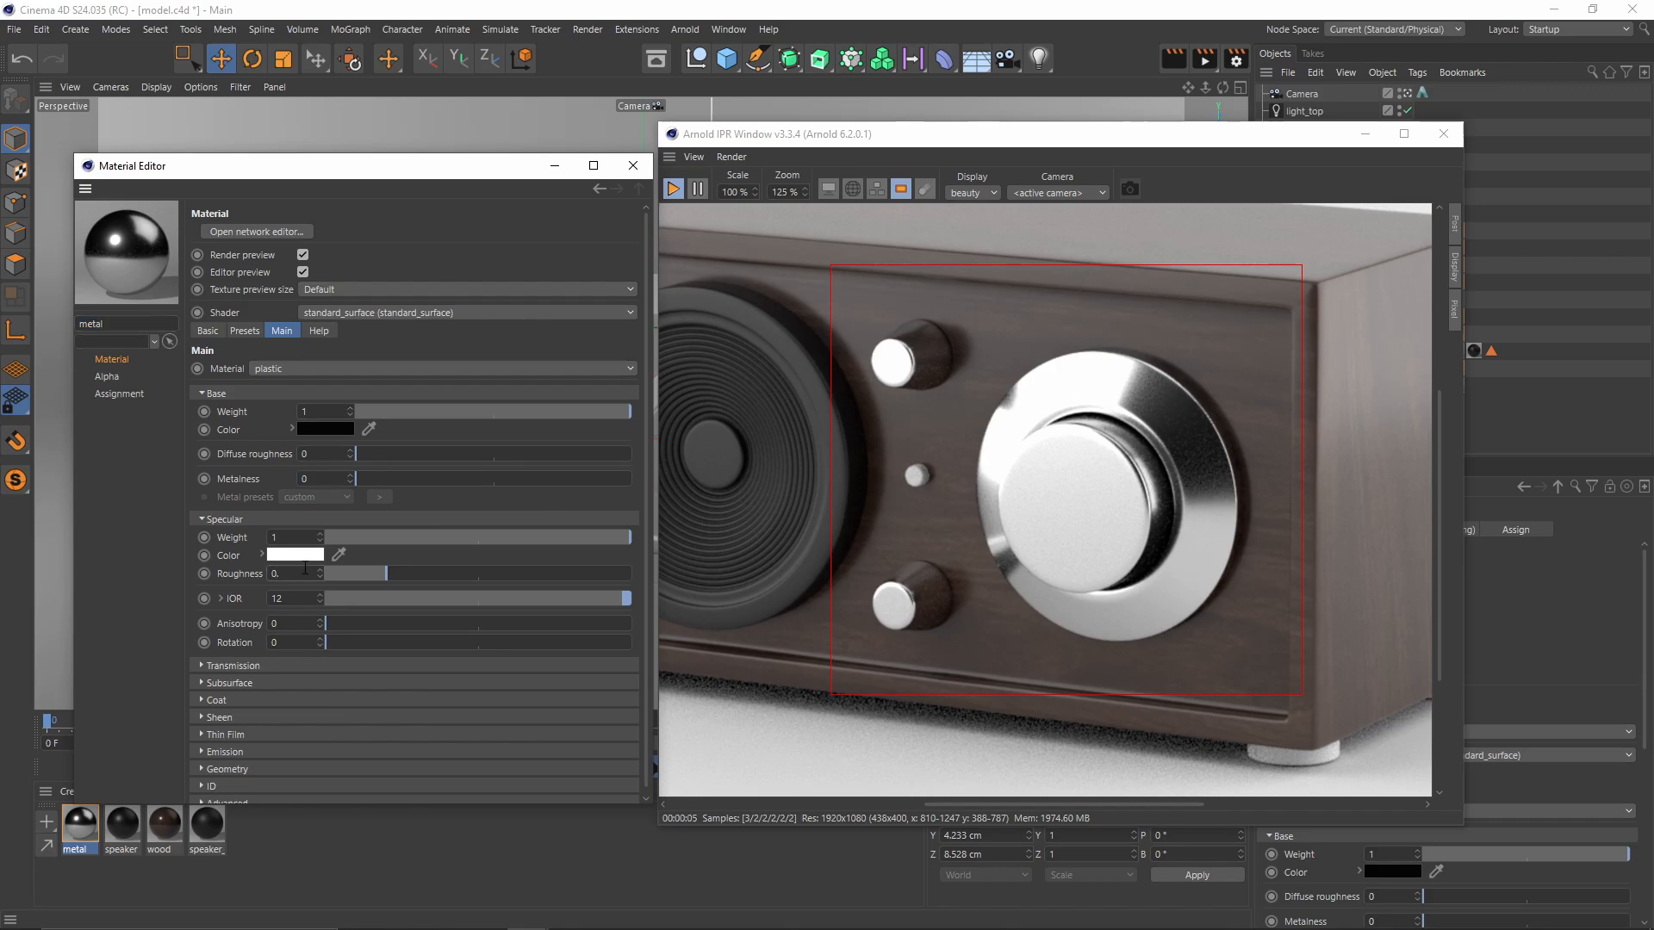
type(".5")
key("Return")
scroll(955, 500, "down", 4)
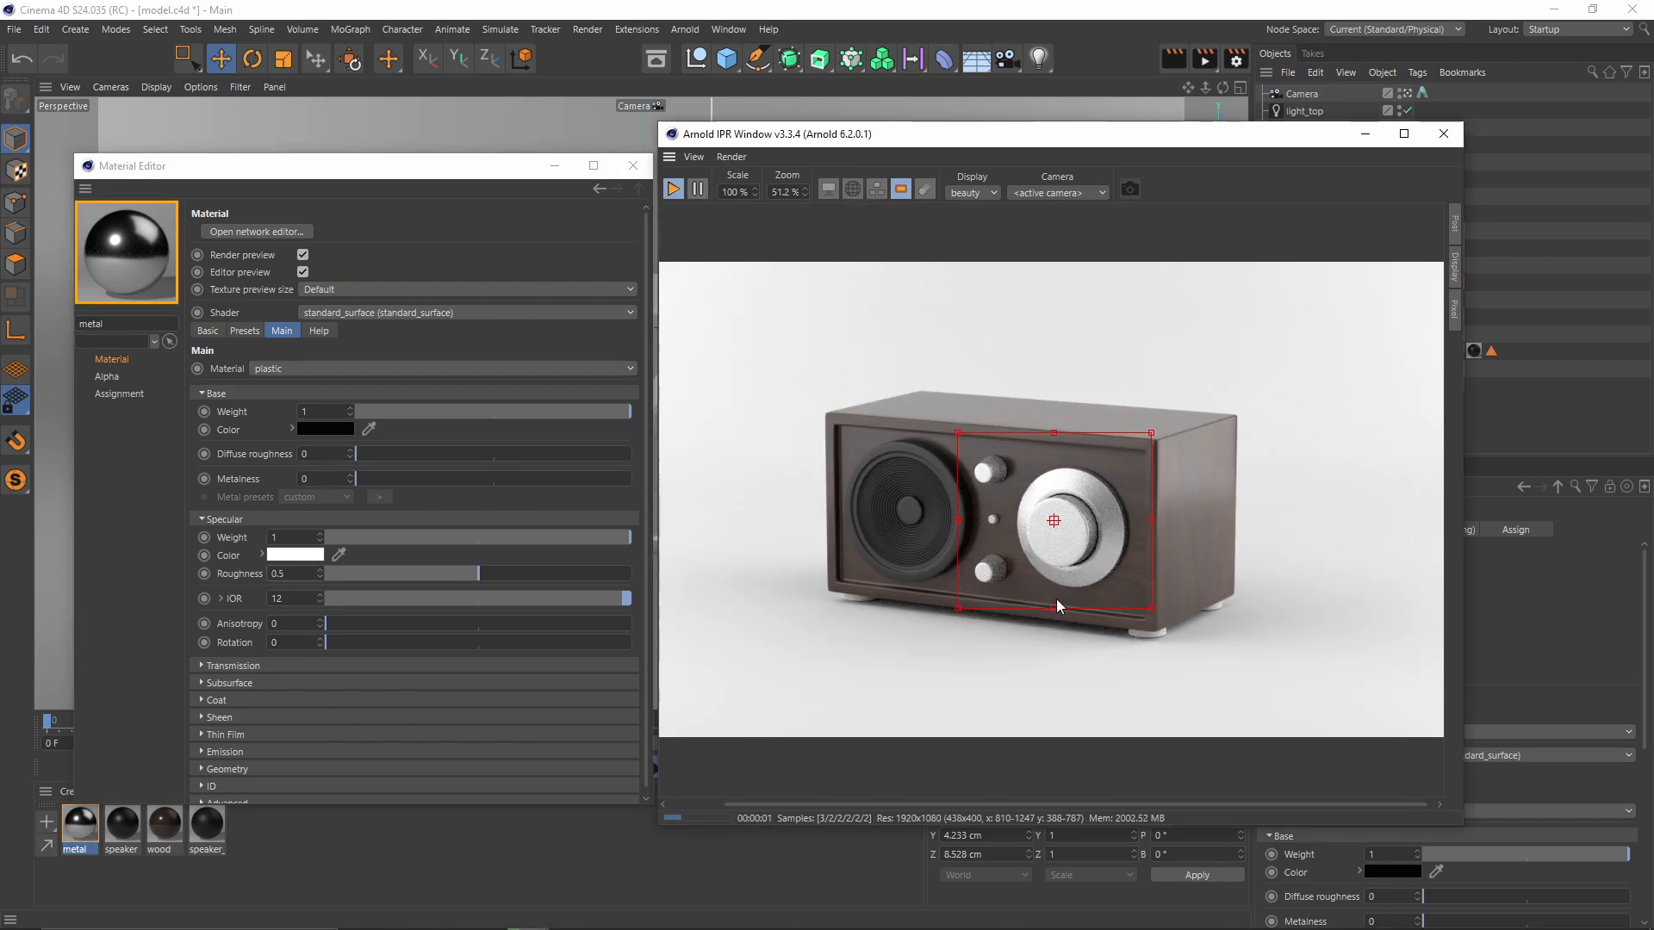
scroll(1081, 490, "up", 5)
scroll(1068, 522, "down", 4)
scroll(1068, 521, "up", 4)
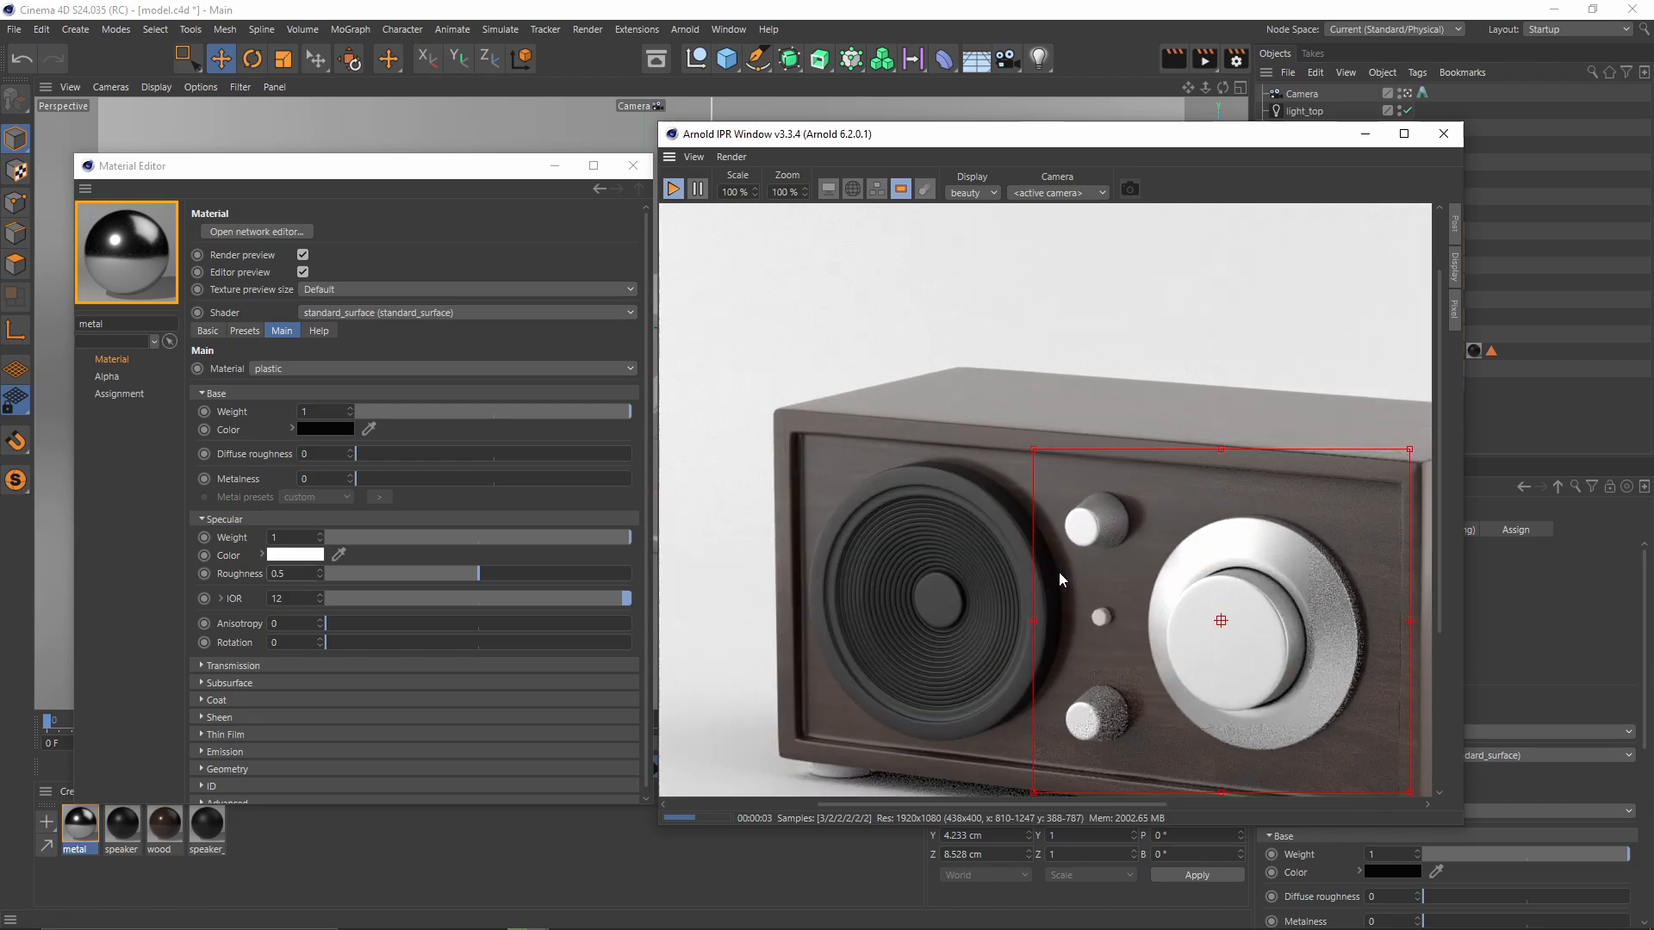
scroll(1057, 581, "down", 3)
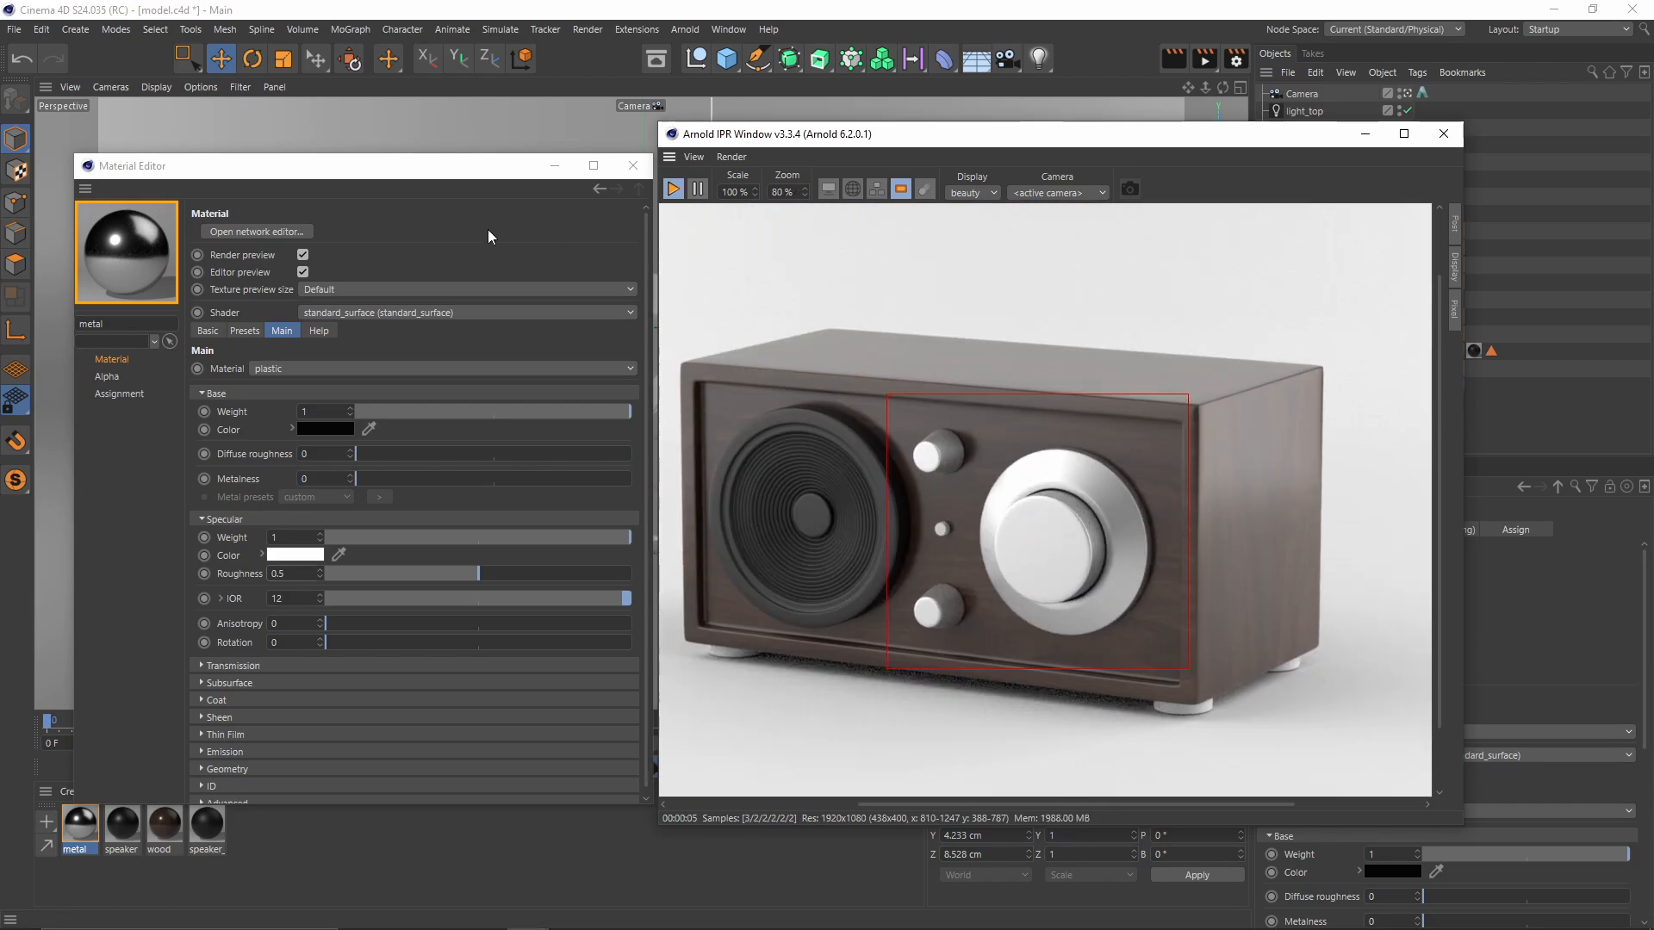
left_click(572, 172)
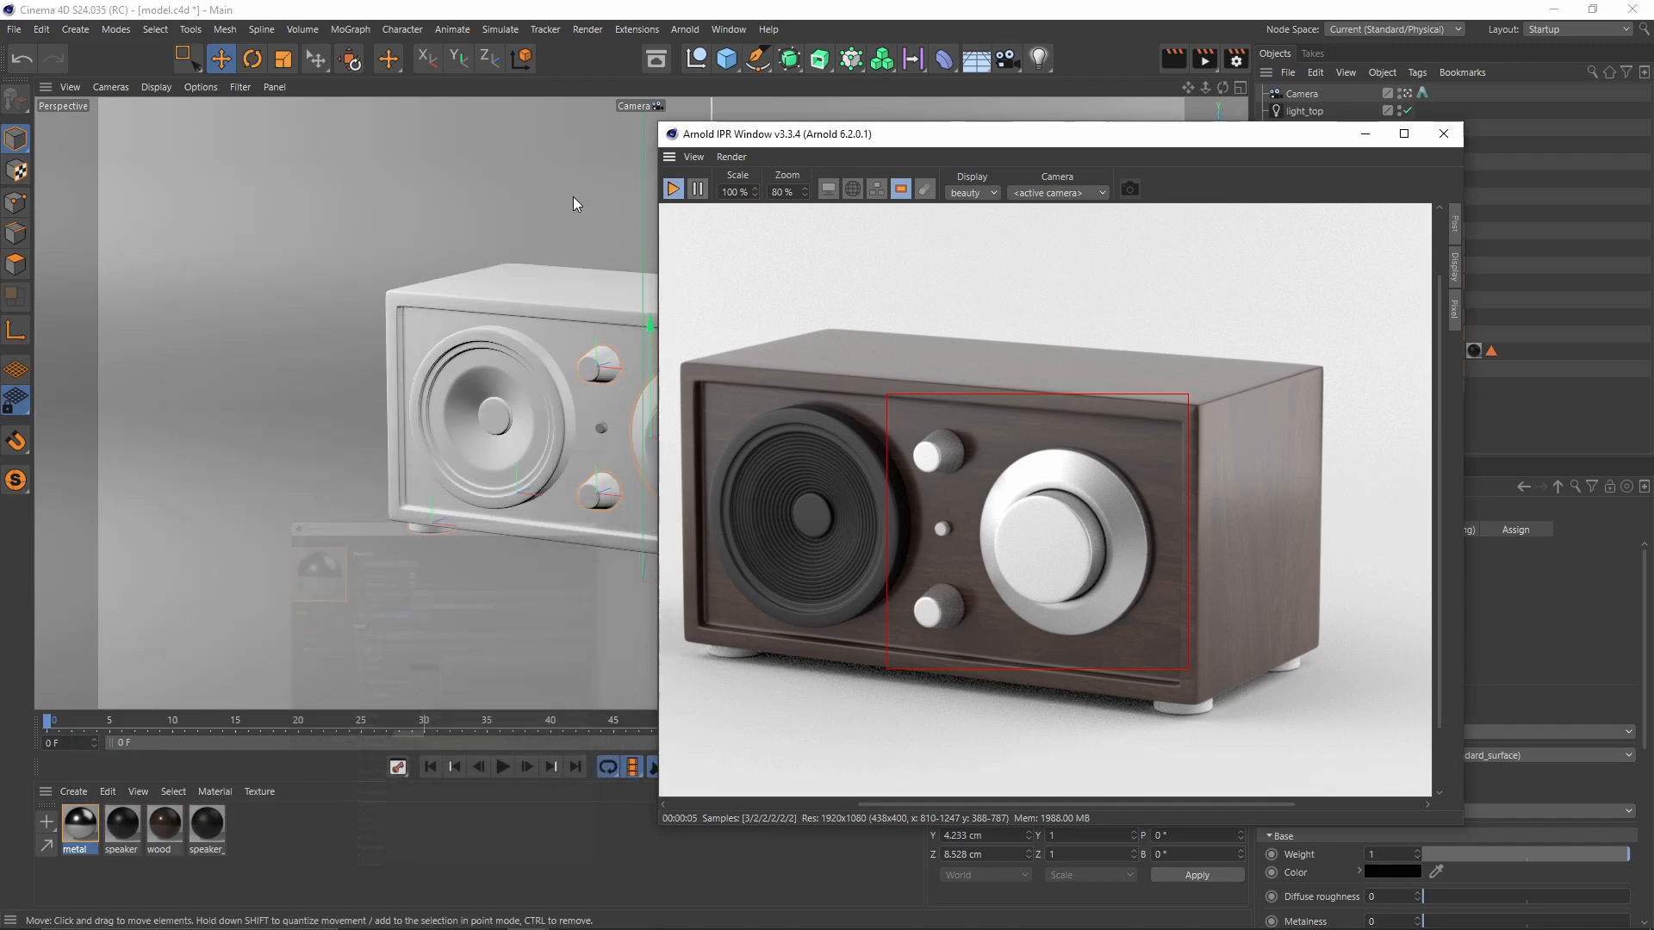
Step: Stop the Arnold render preview and minimize its window
left_click_drag(883, 141, 527, 290)
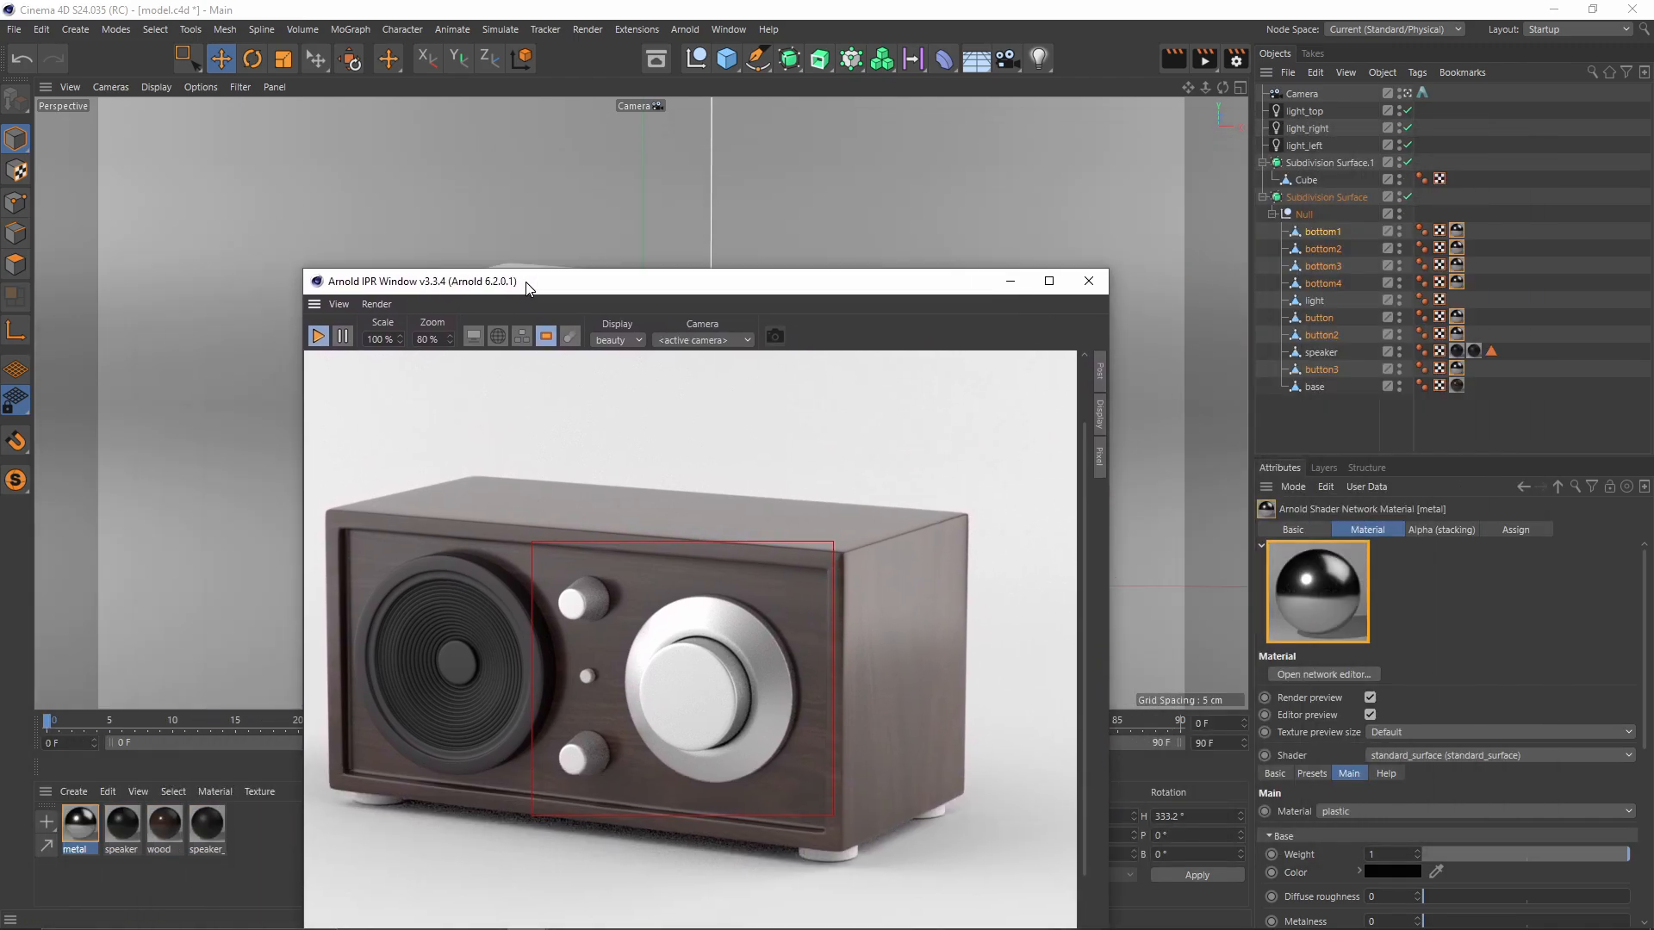
left_click(318, 337)
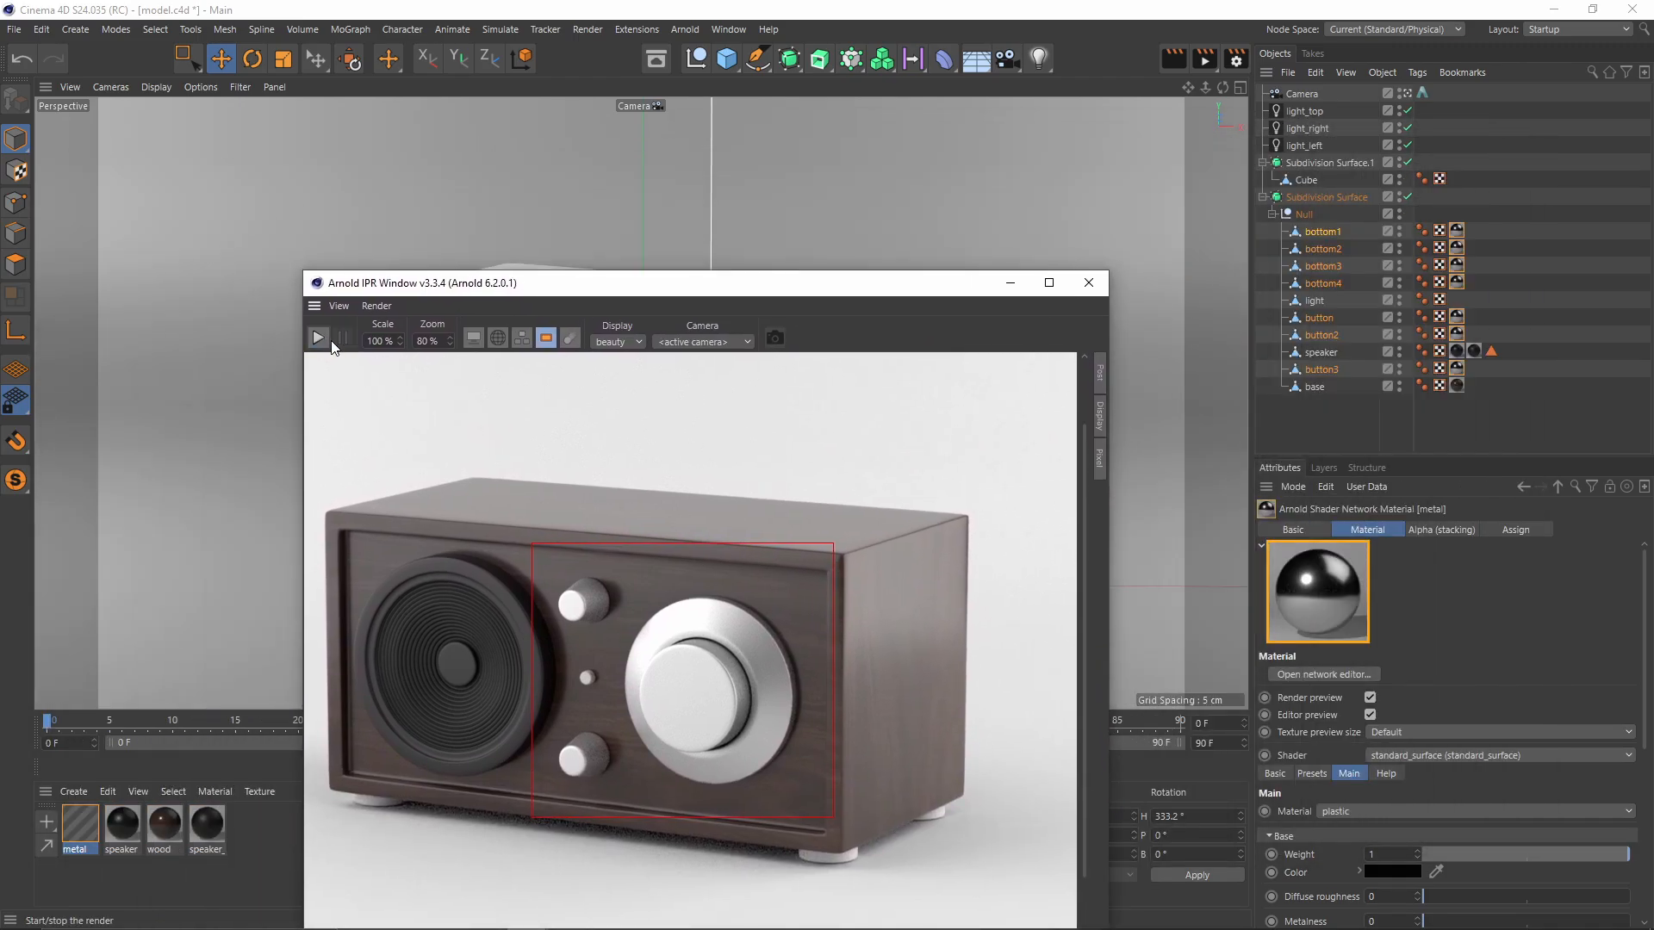
left_click(1011, 283)
Step: Leave the scene camera view, disable the Subdivision Surface and select the large dial object button3
left_click(1404, 93)
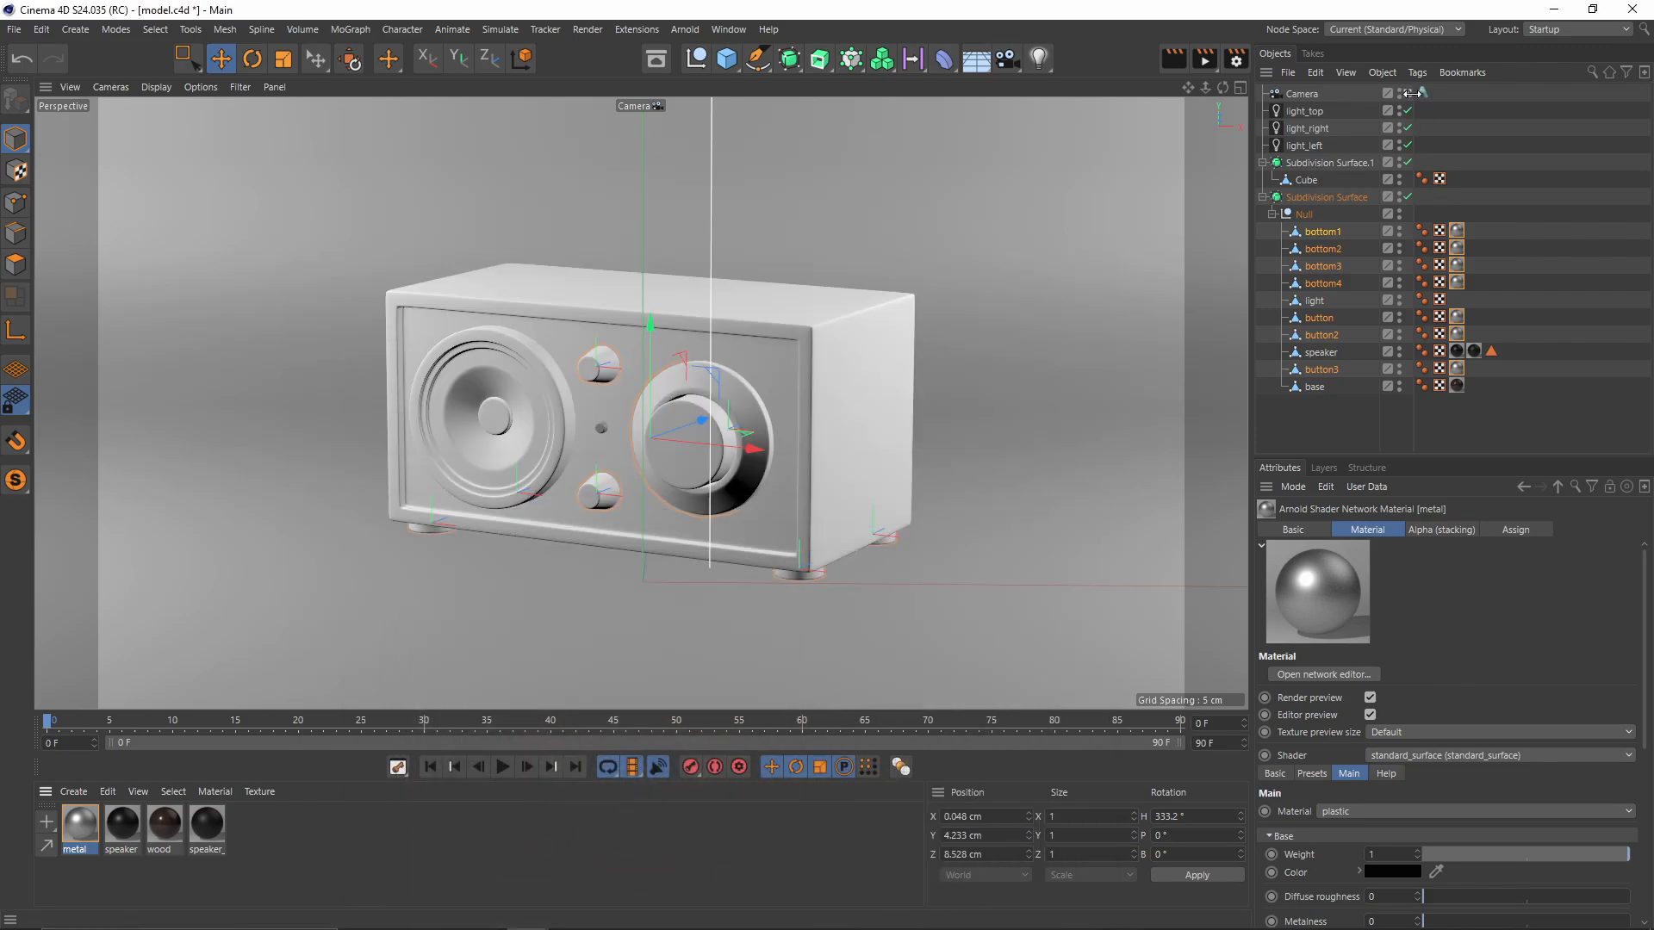
scroll(727, 424, "up", 5)
right_click_drag(727, 424, 628, 389, "alt")
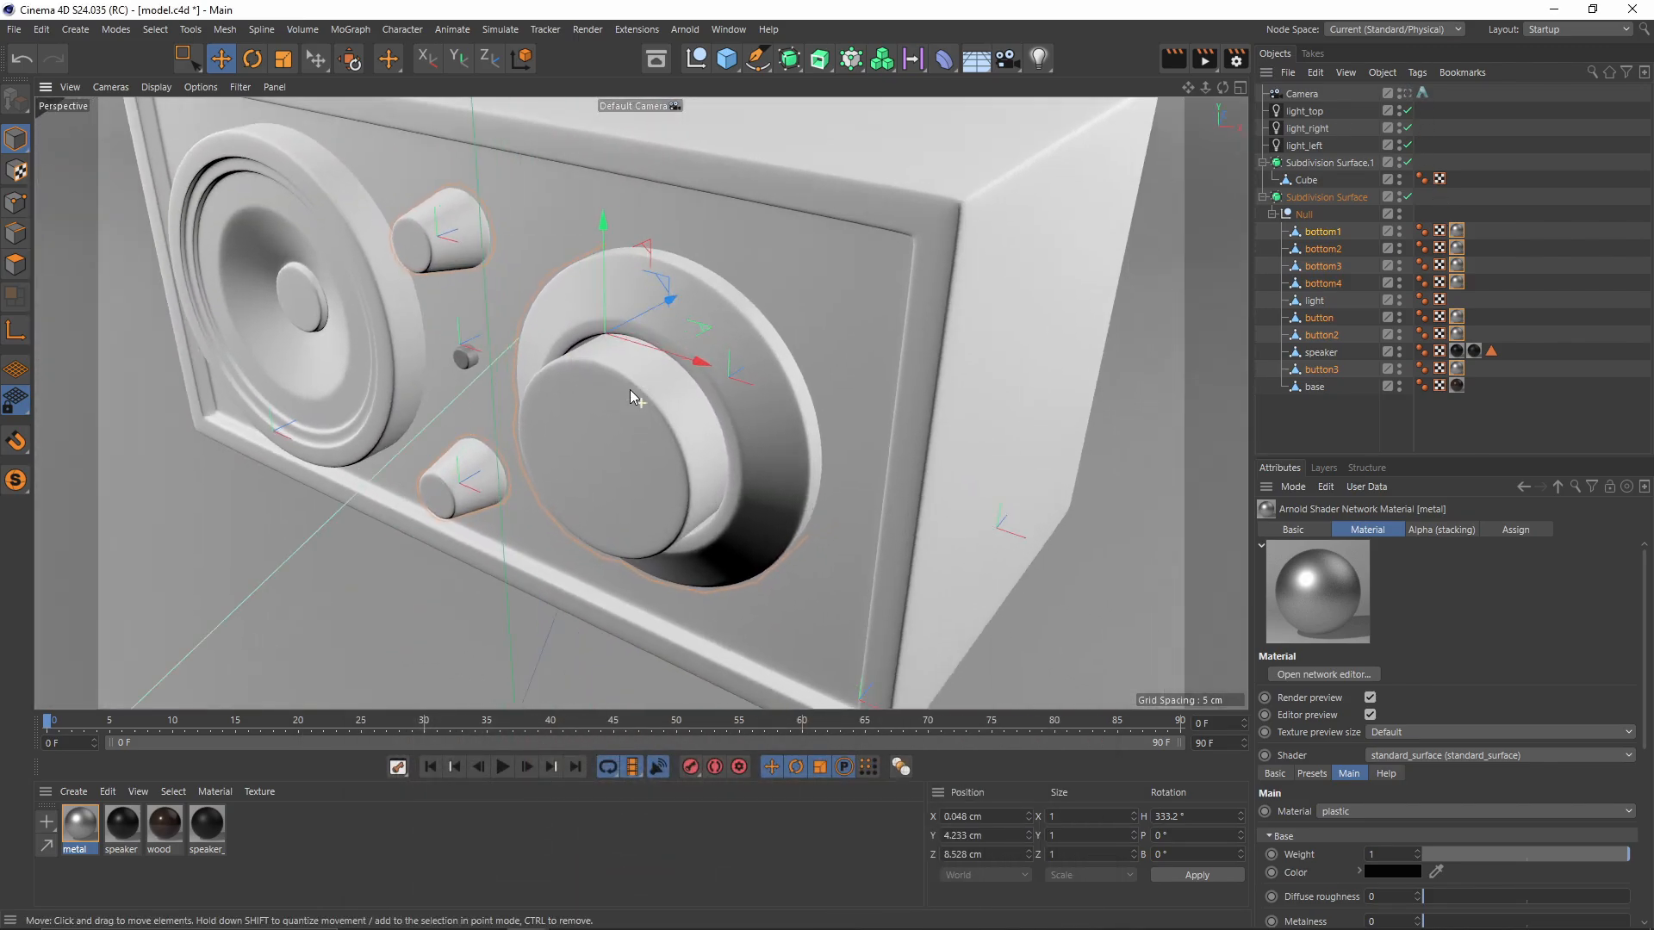
left_click_drag(628, 389, 624, 385, "alt")
left_click(1407, 196)
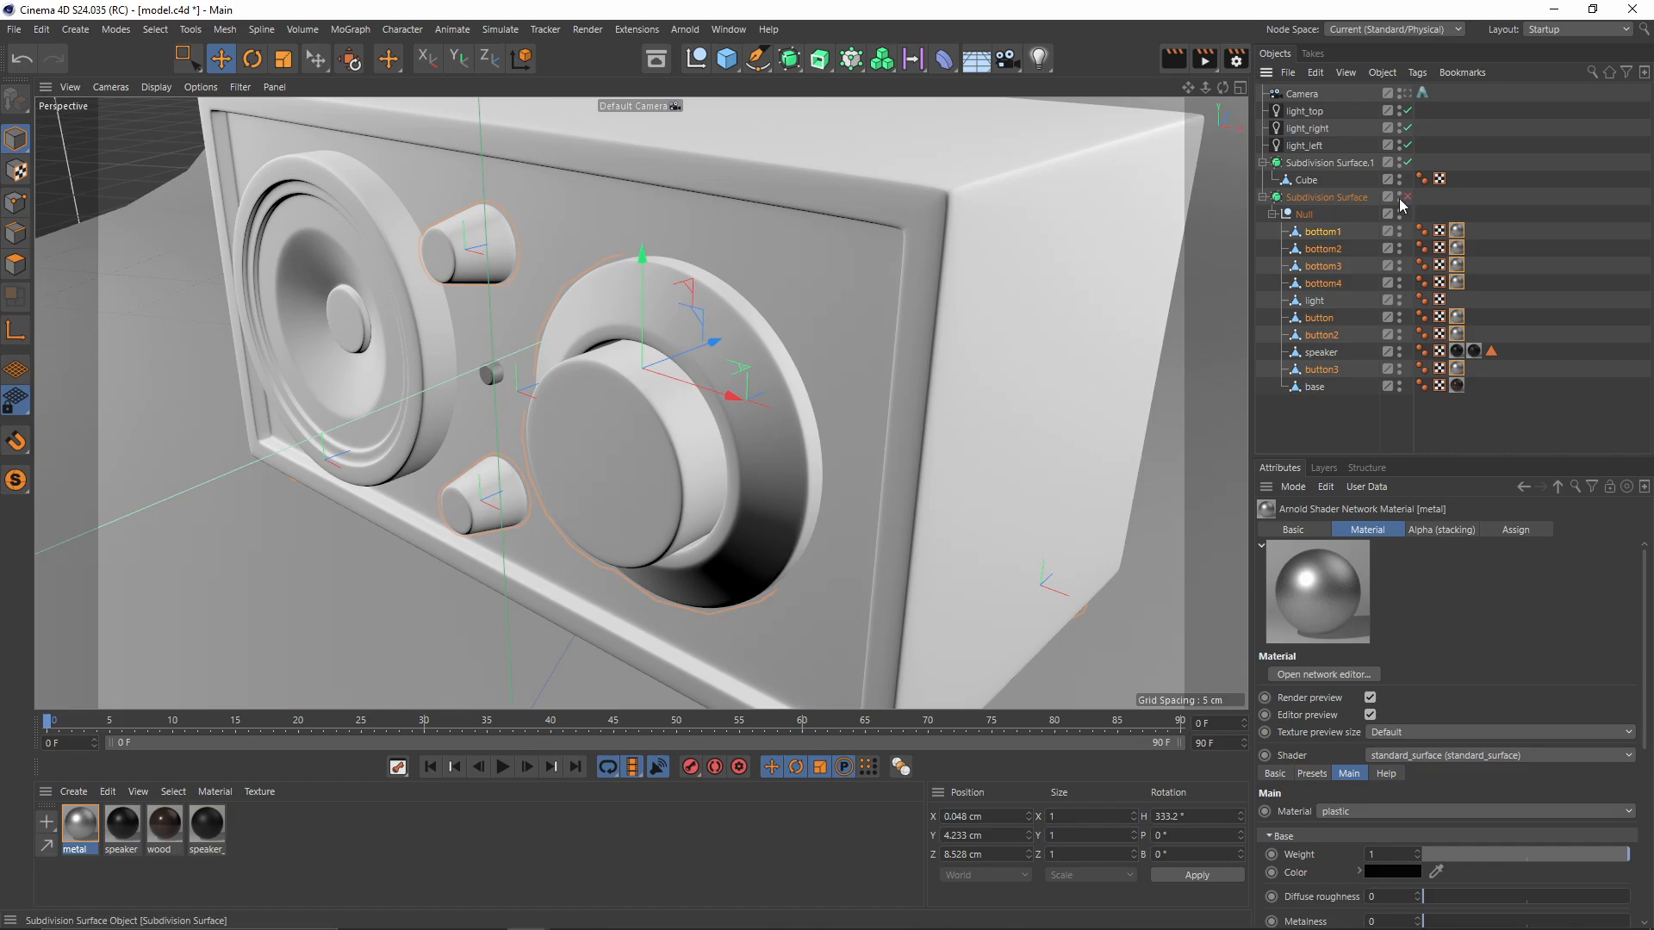
left_click(658, 469)
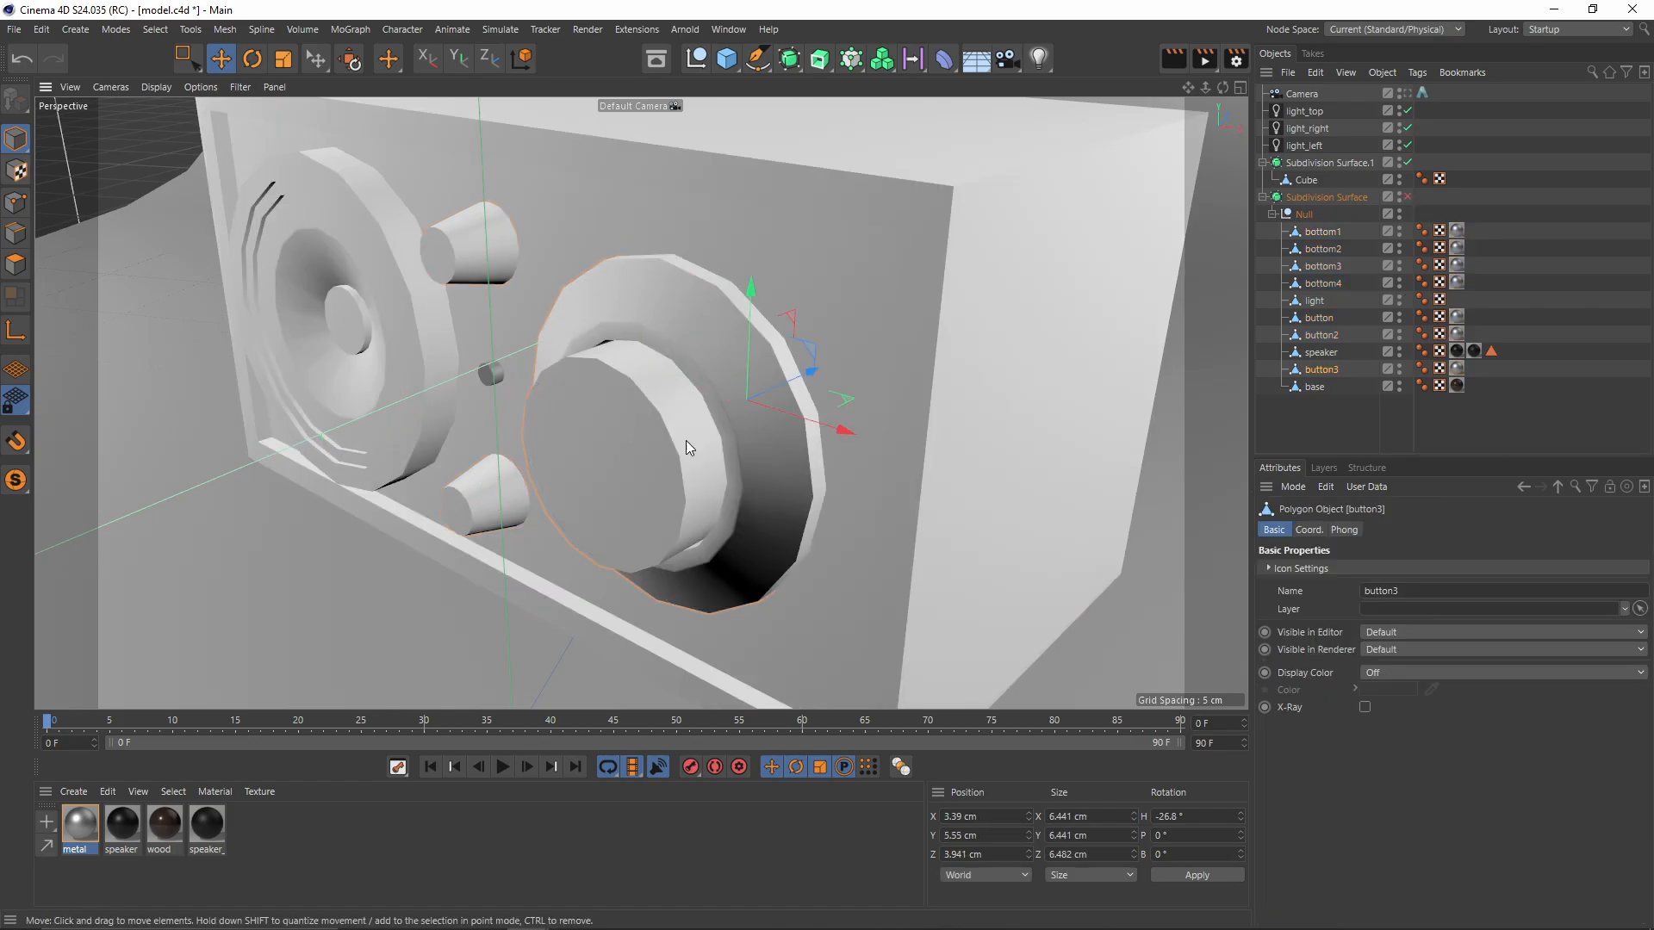
Step: Apply the speaker material to two adjacent polygons at the upper rim of the large dial's front face
left_click(12, 265)
left_click_drag(637, 377, 793, 332, "alt")
left_click(608, 400)
scroll(592, 380, "up", 5)
left_click(642, 349)
left_click(804, 338)
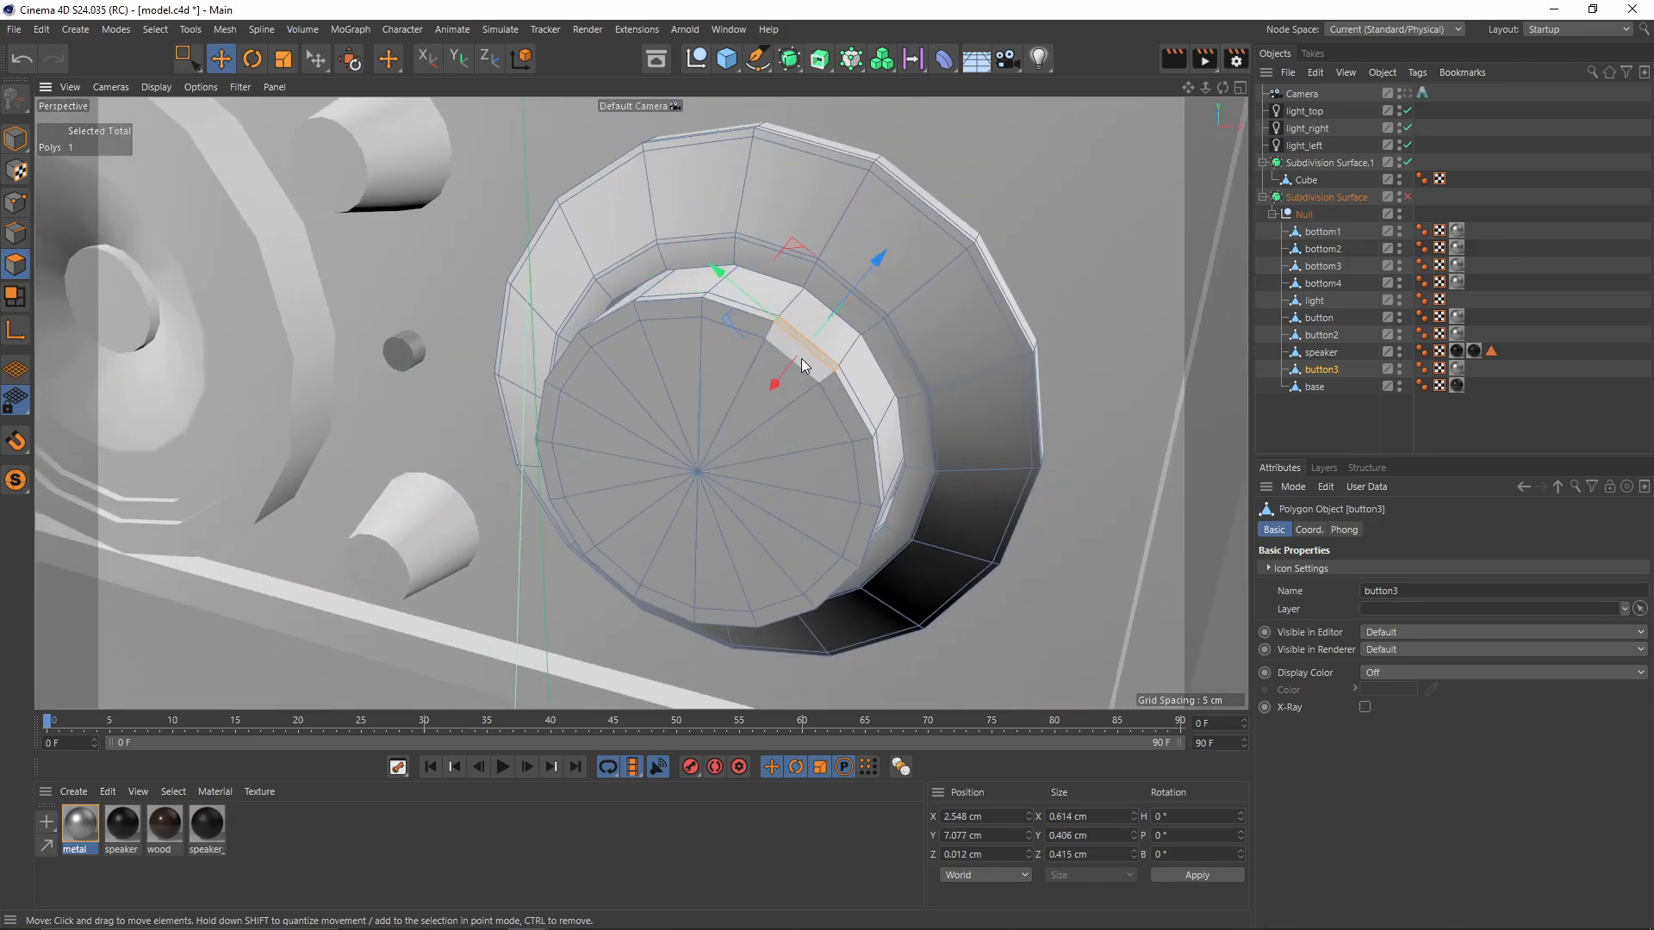
left_click(820, 372, "shift")
left_click_drag(844, 415, 616, 333, "alt")
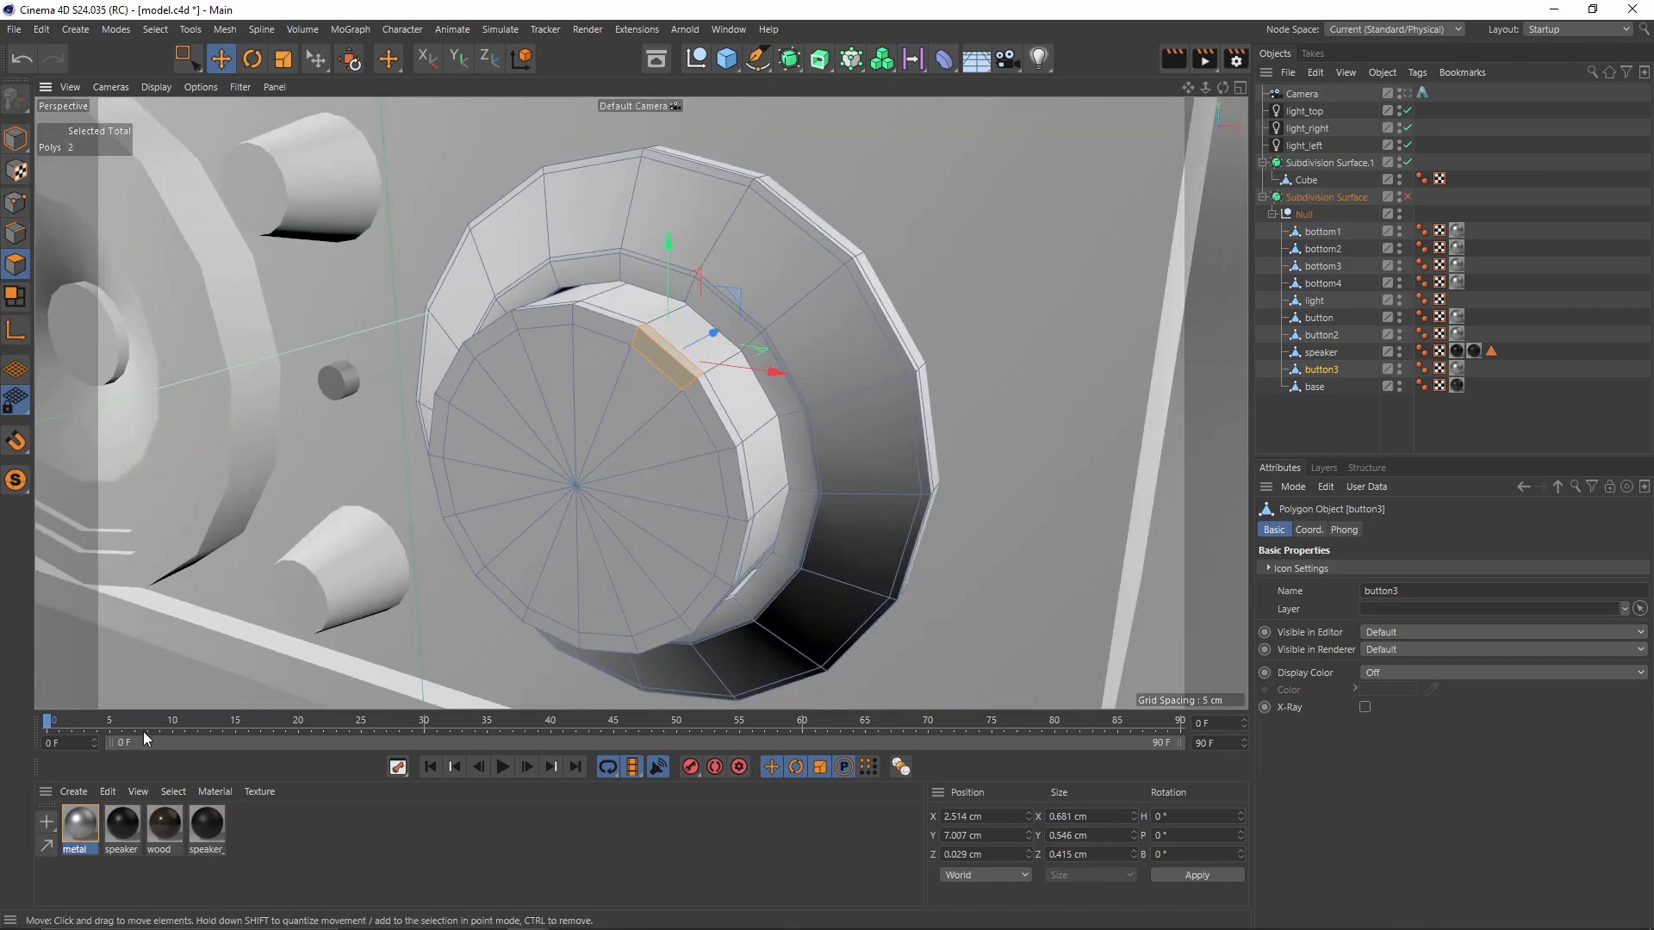
right_click(122, 823)
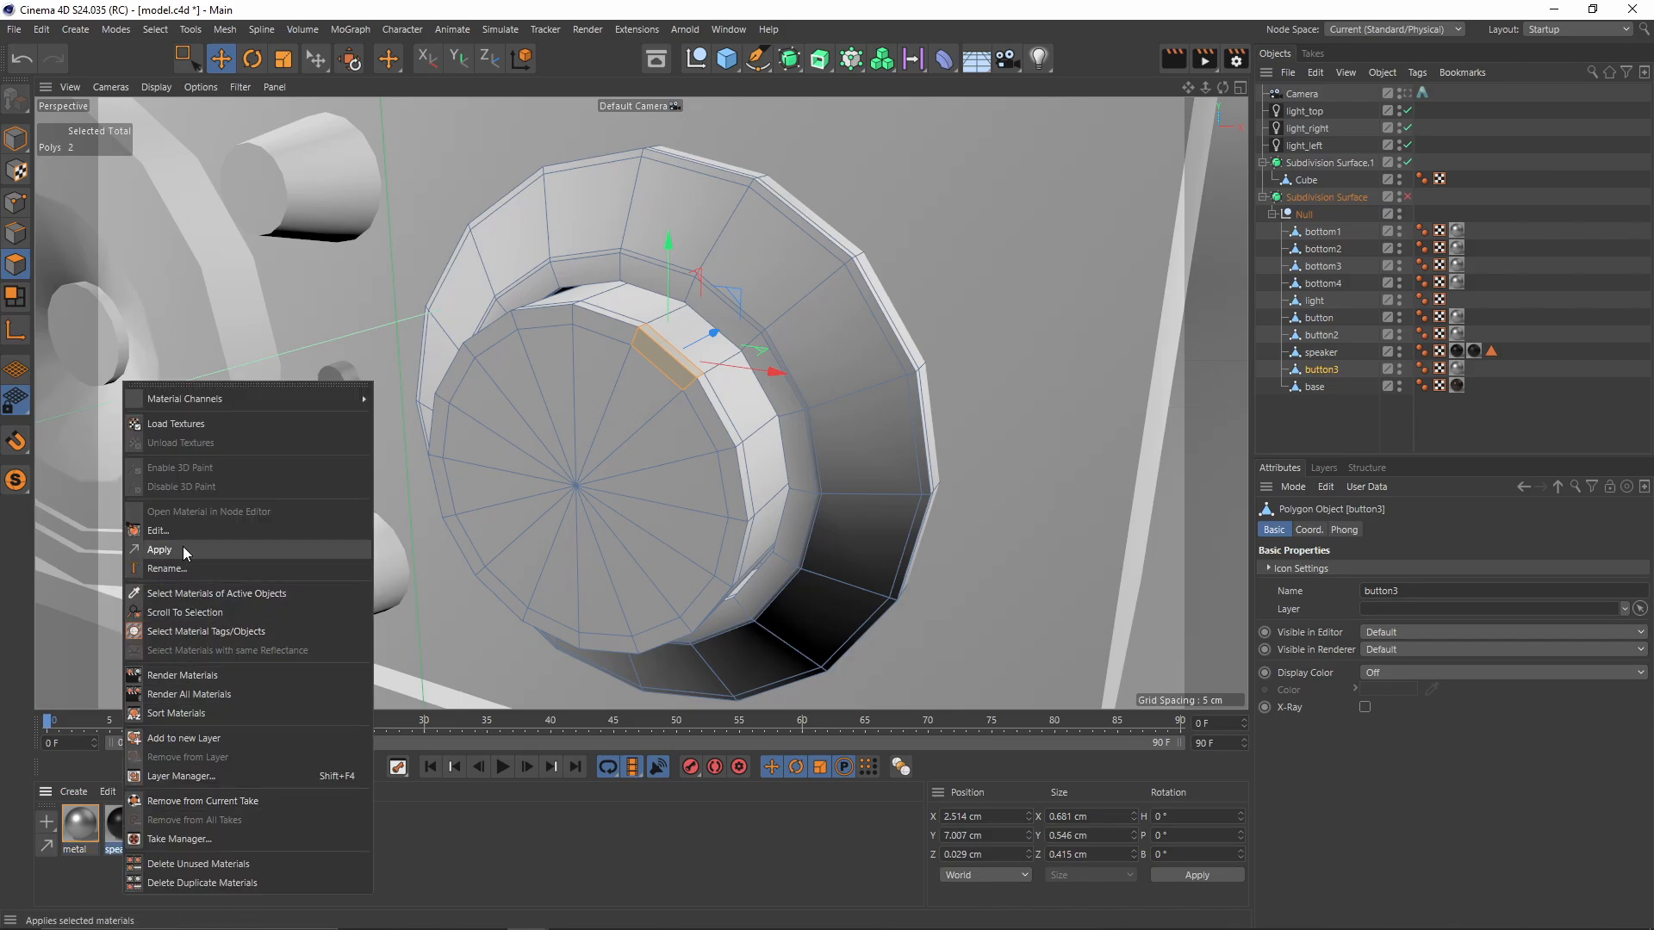
left_click(159, 550)
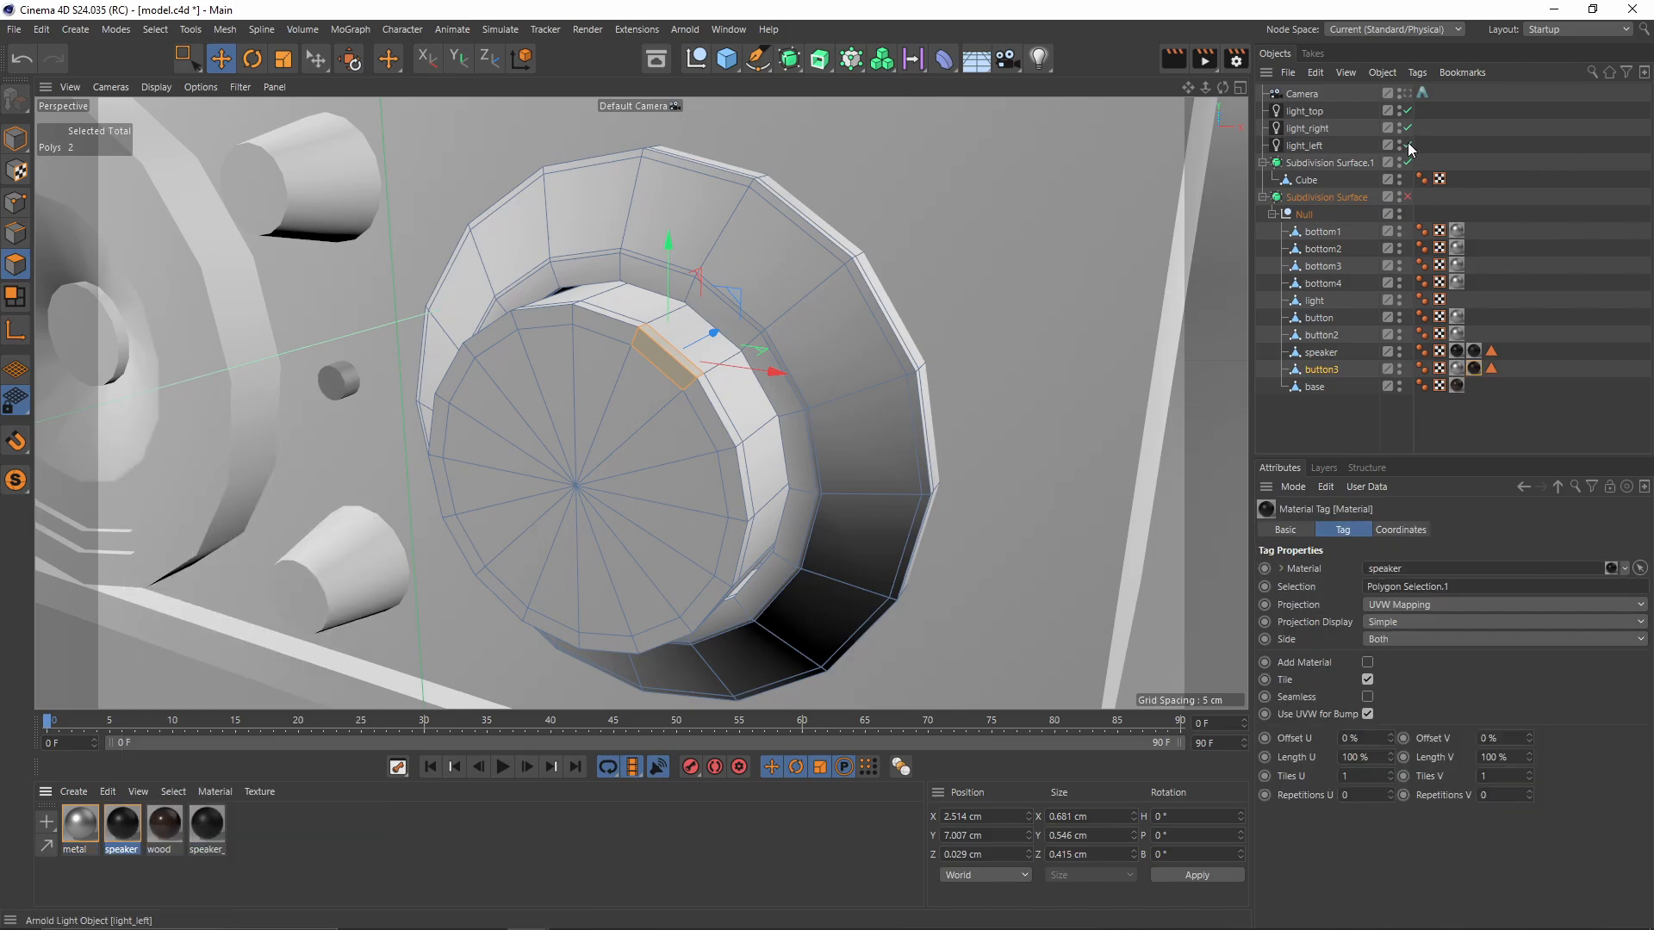
Step: Return to the scene camera with the Subdivision Surface enabled and run the Arnold preview on a region around the dial's mark
left_click(1407, 93)
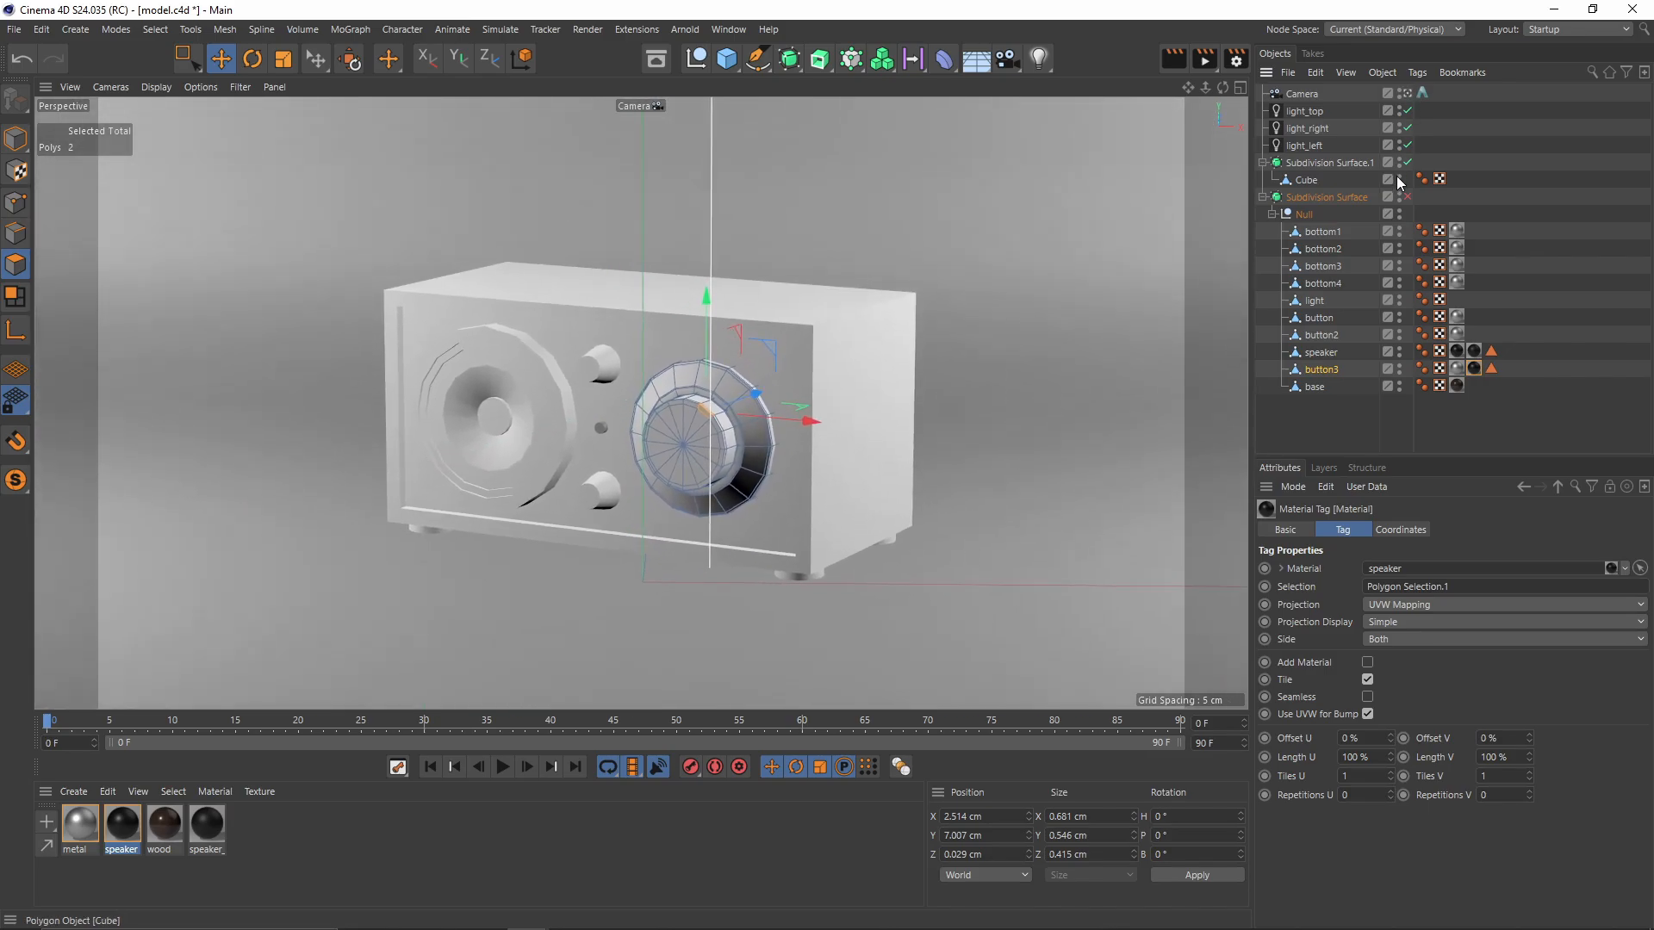
left_click(684, 29)
left_click(716, 227)
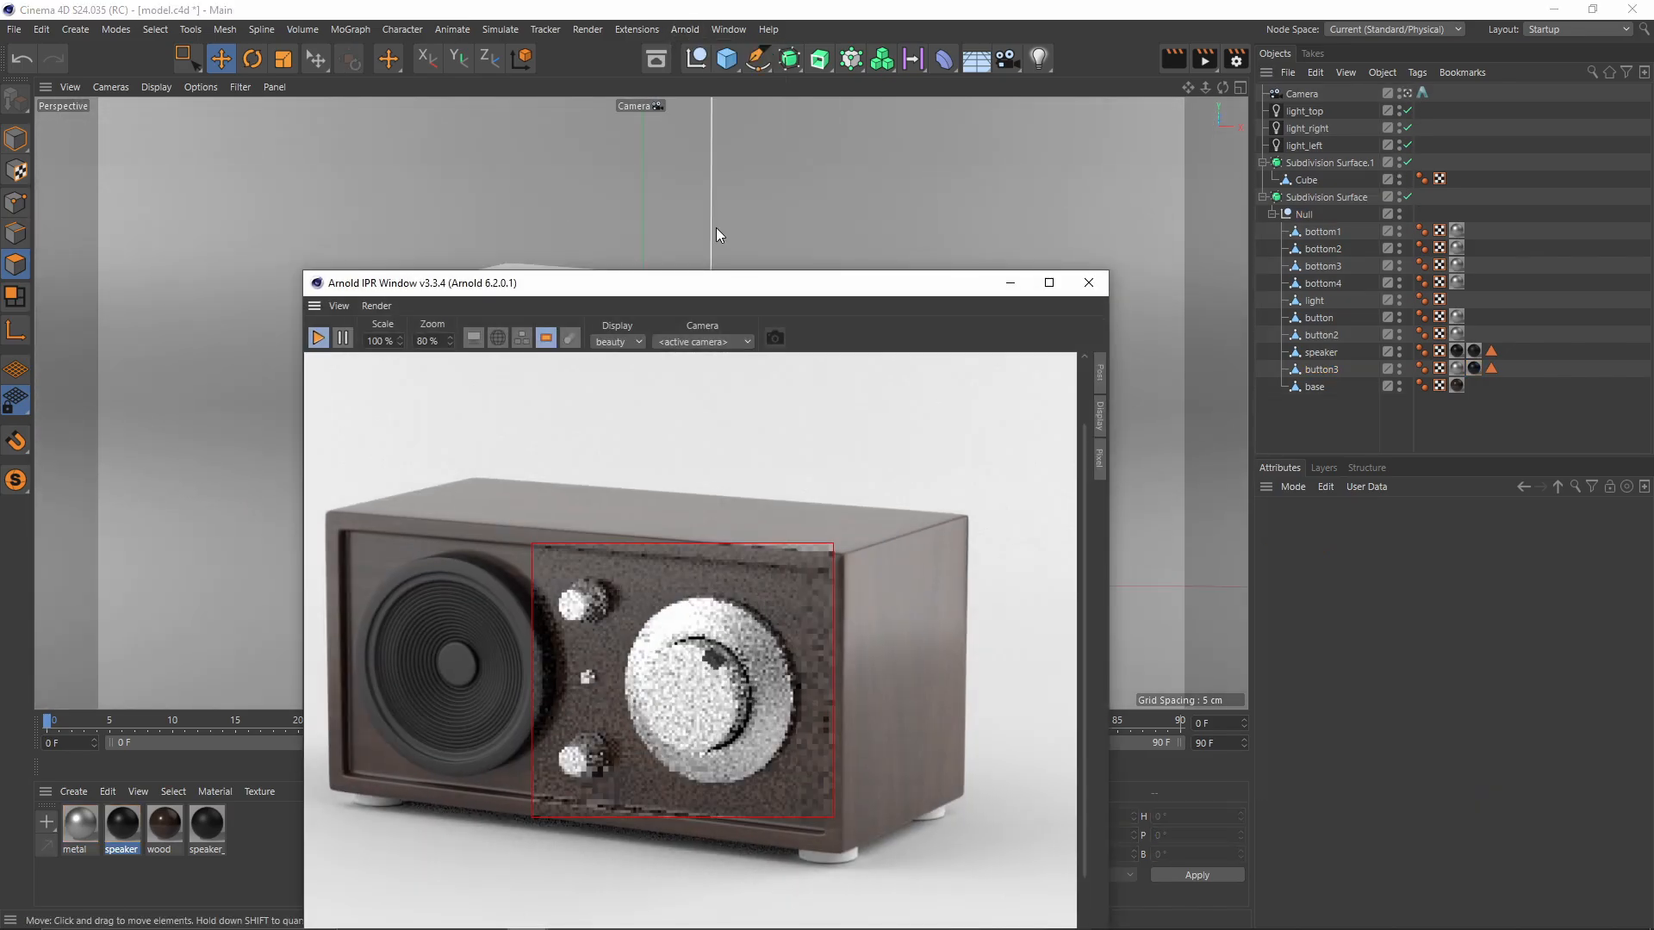
left_click_drag(533, 542, 749, 724)
scroll(720, 656, "up", 3)
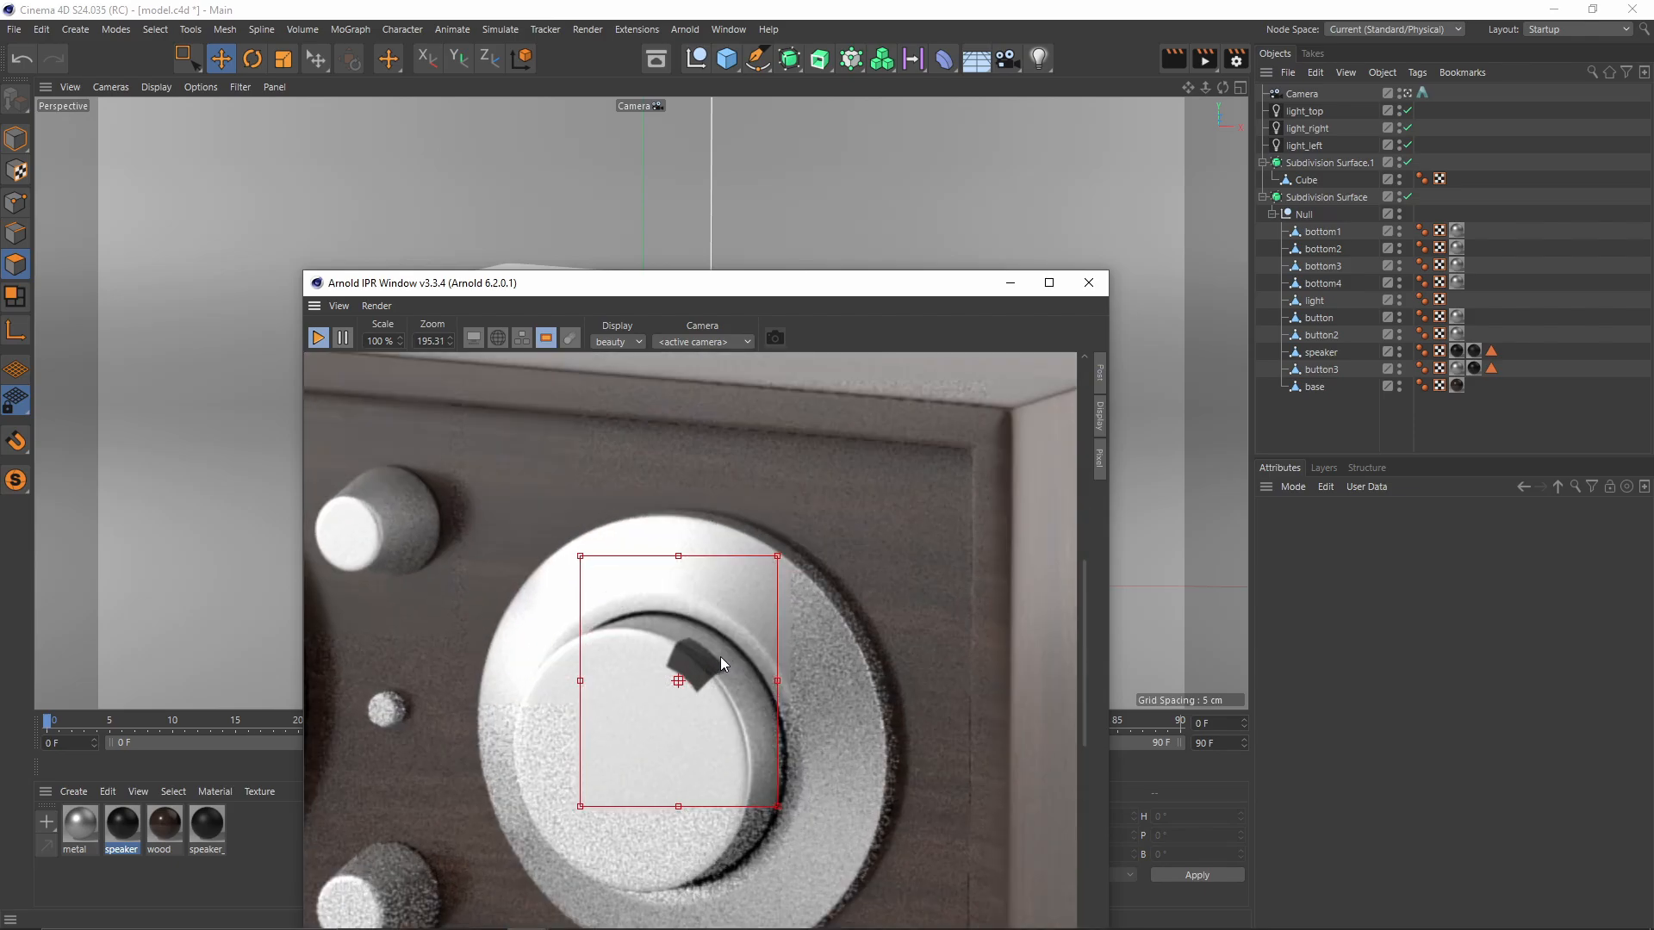
Step: Check the dial's dark mark from near and far in the render preview, extending the render region over the whole dial
scroll(650, 661, "down", 4)
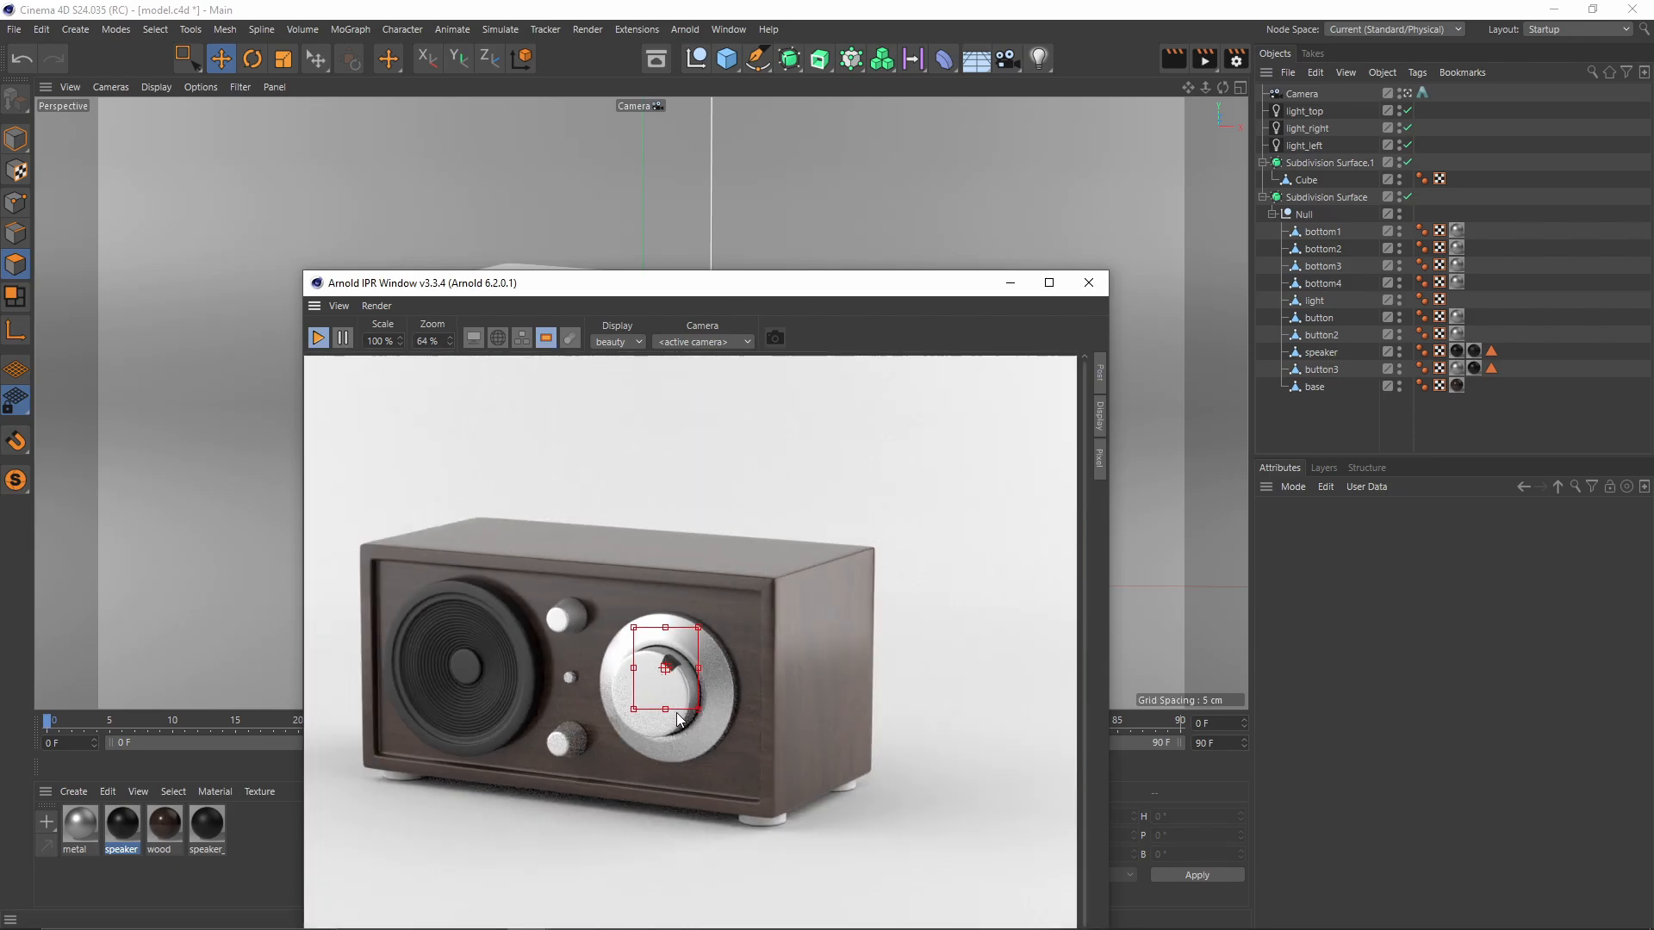
scroll(676, 696, "up", 3)
scroll(664, 639, "down", 2)
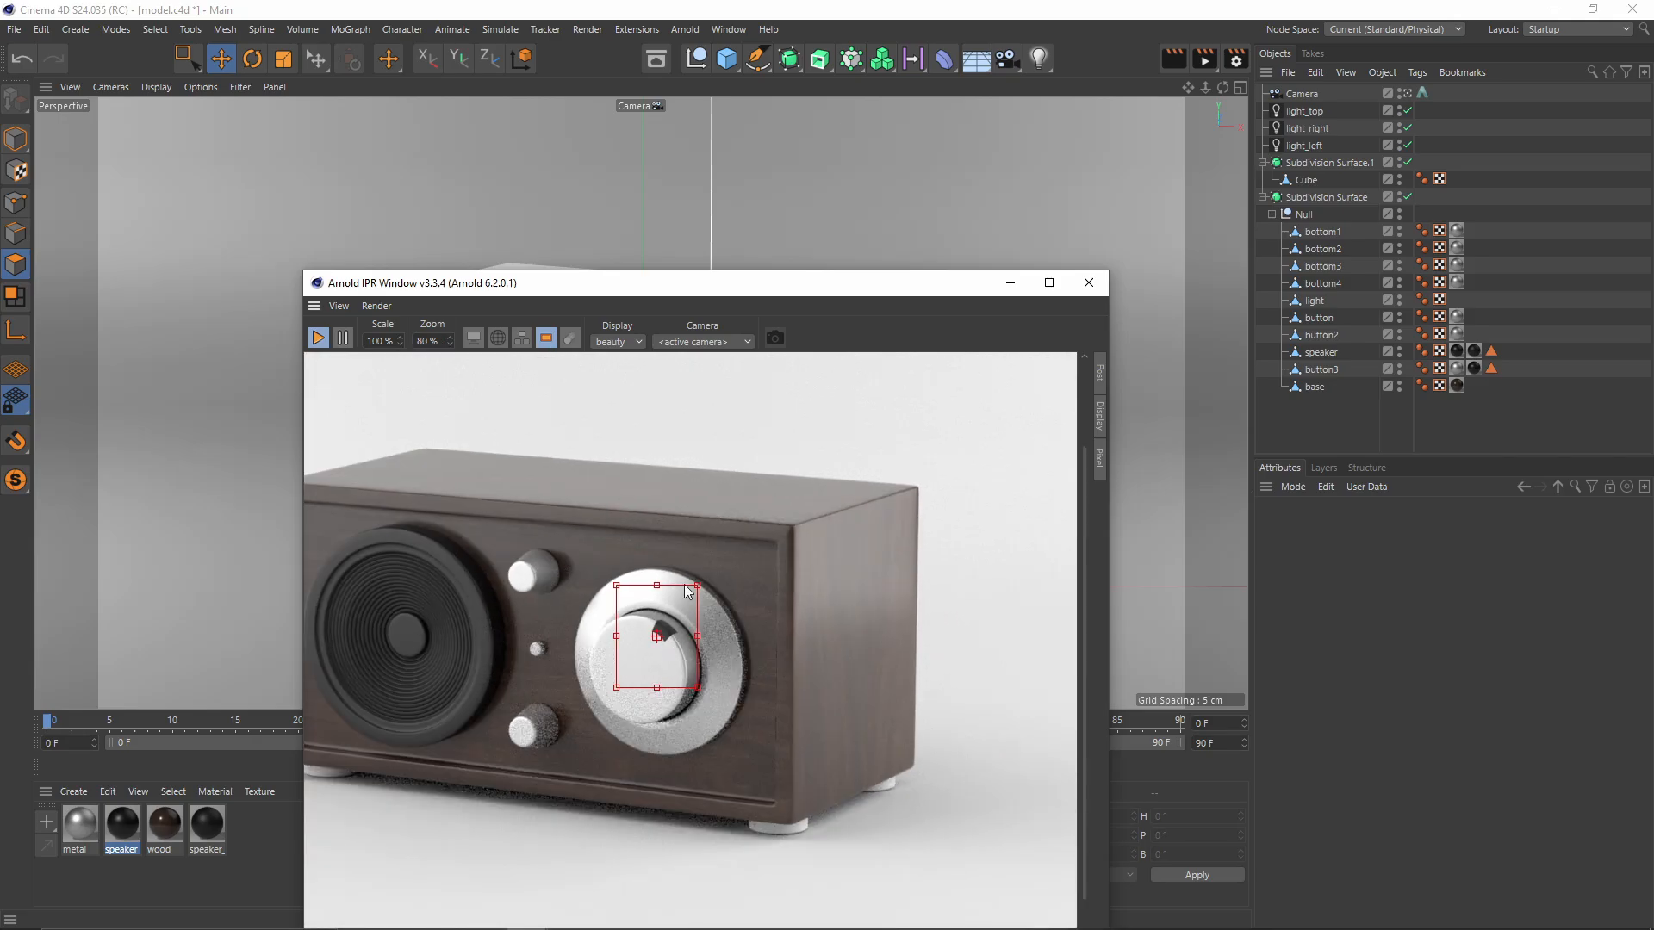
left_click_drag(662, 641, 749, 775)
left_click_drag(734, 291, 1114, 198)
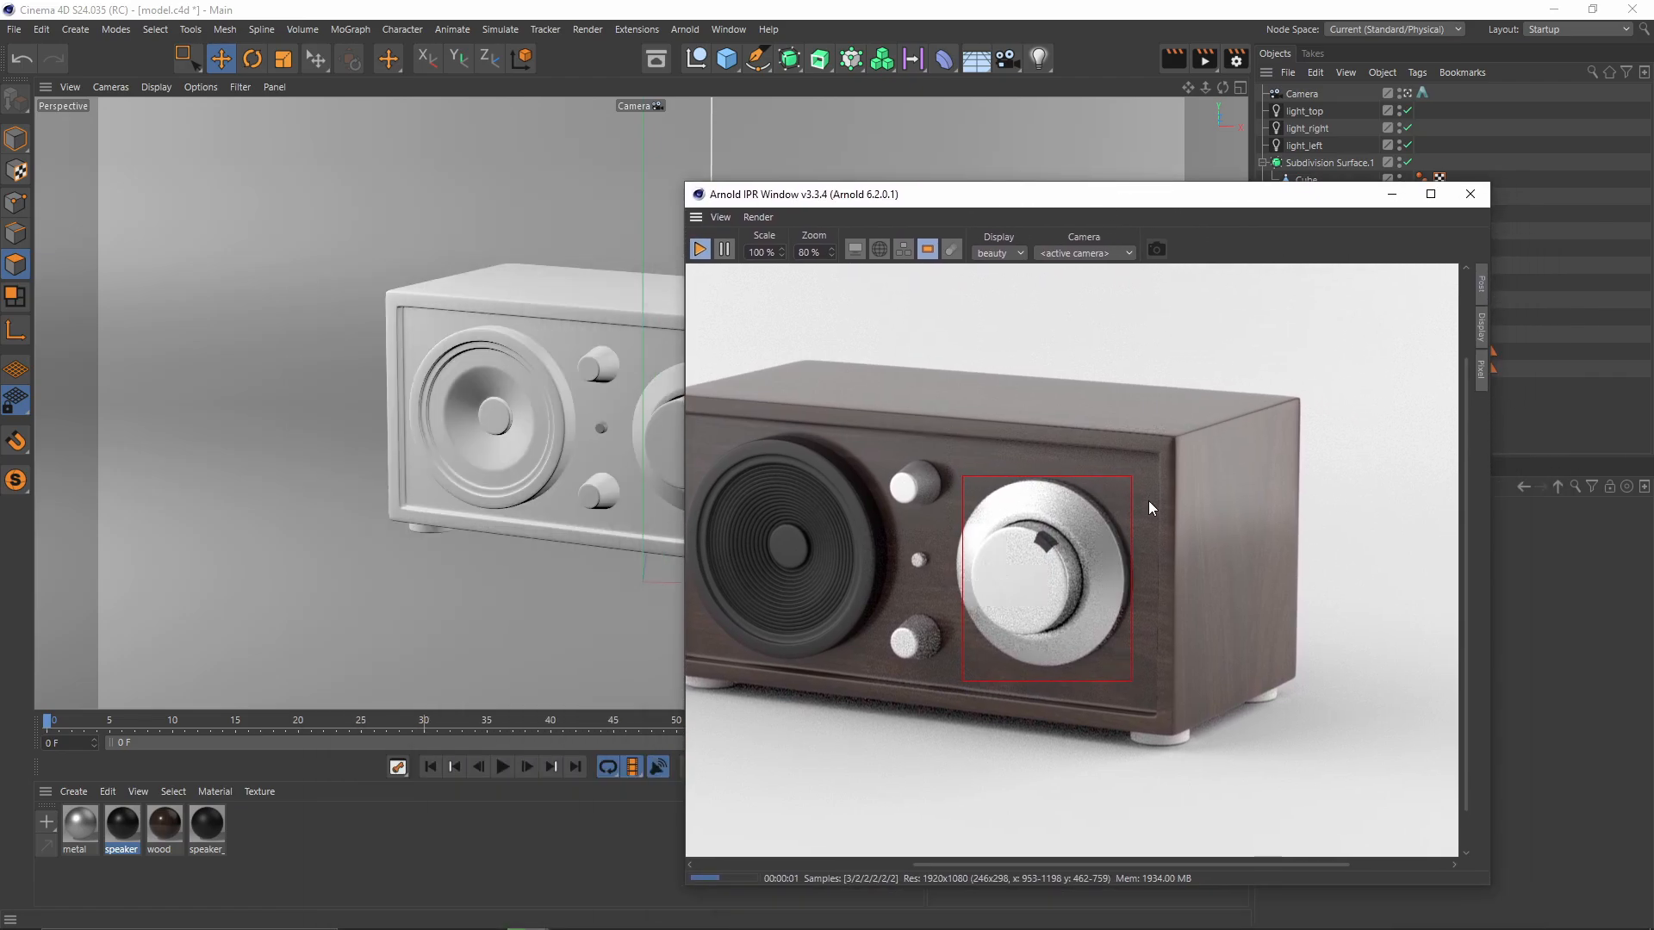
scroll(1148, 523, "down", 3)
scroll(1138, 568, "up", 5)
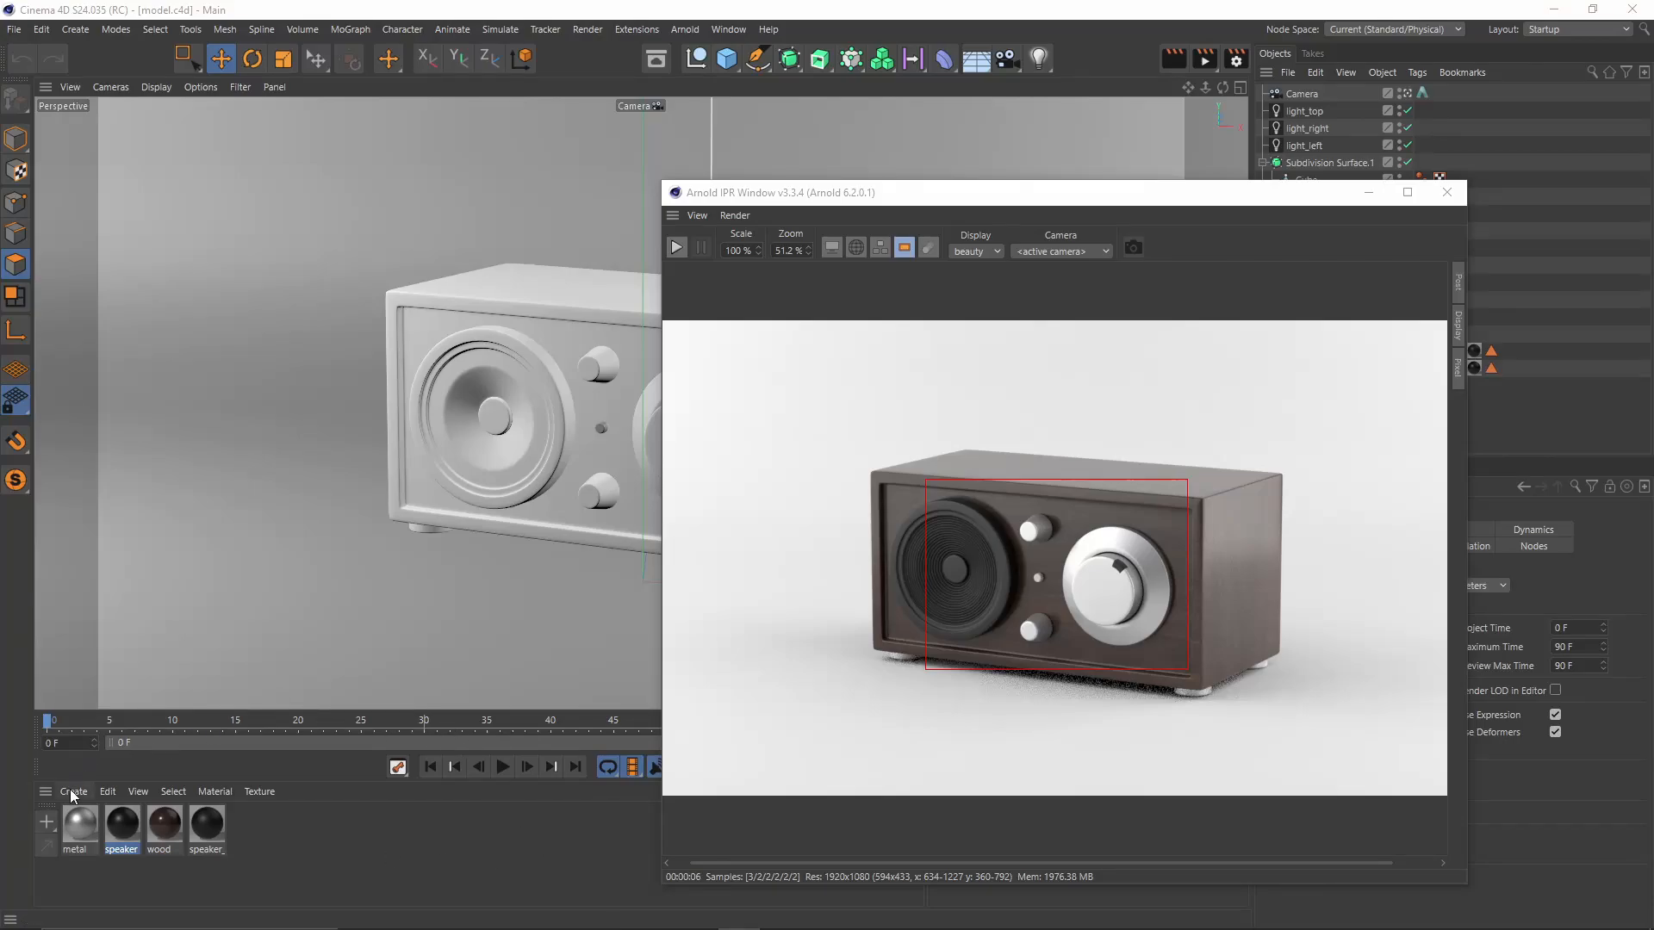
Step: Create an Arnold standard_surface material and name it light
left_click(73, 792)
mouse_move(112, 639)
mouse_move(284, 677)
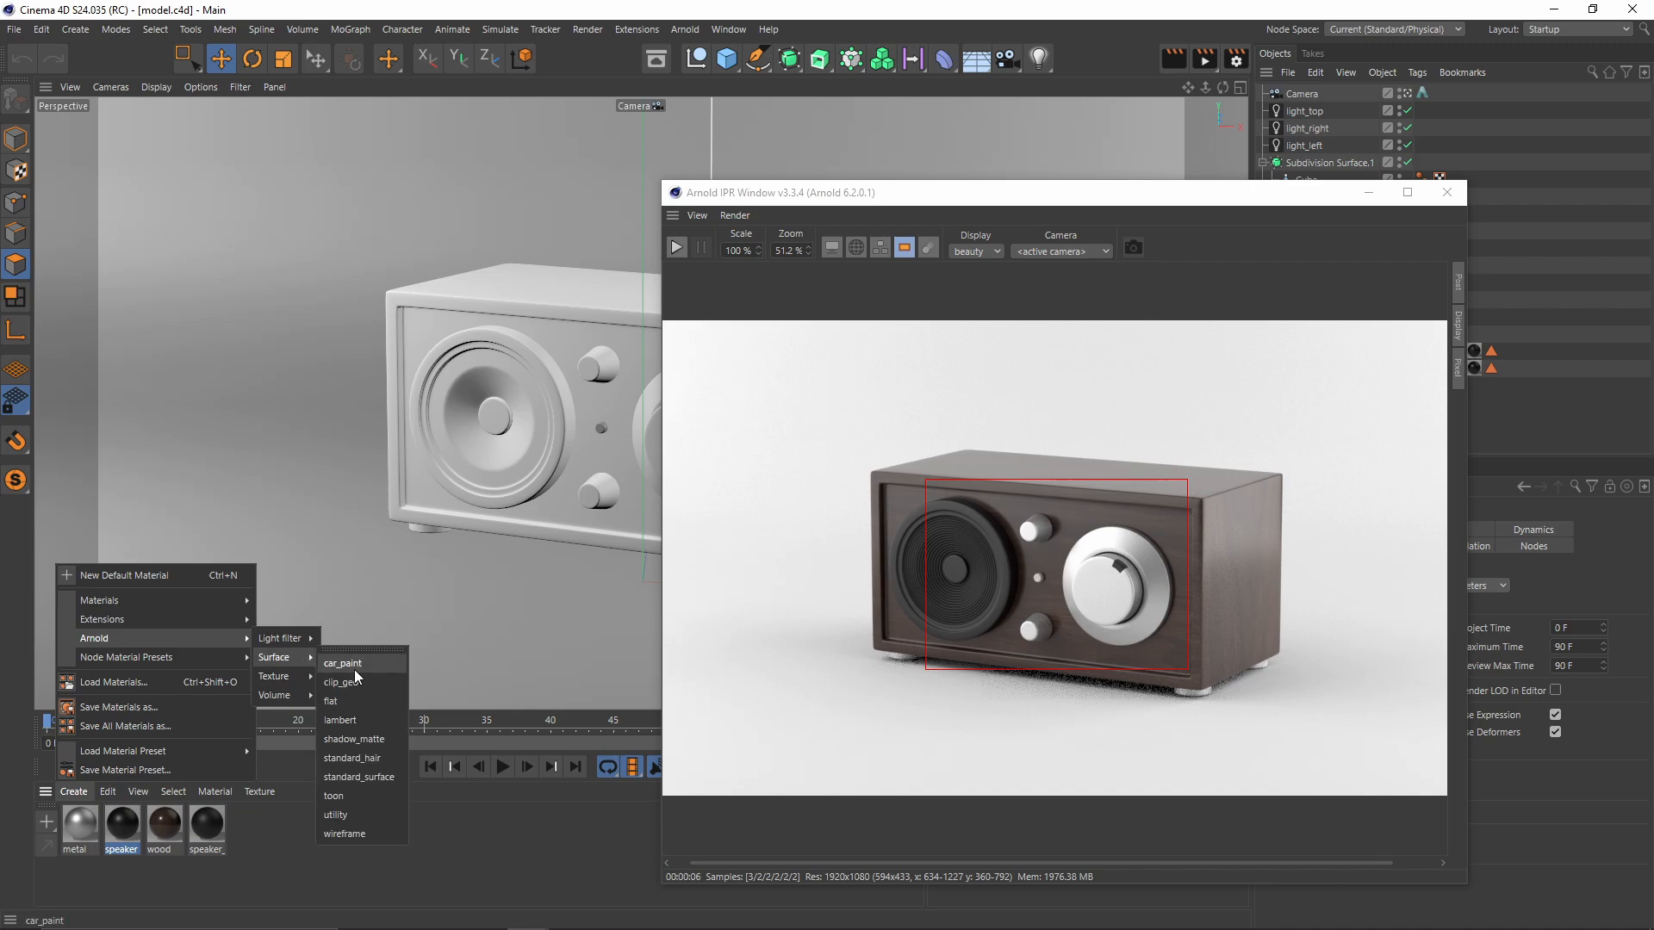
left_click(355, 767)
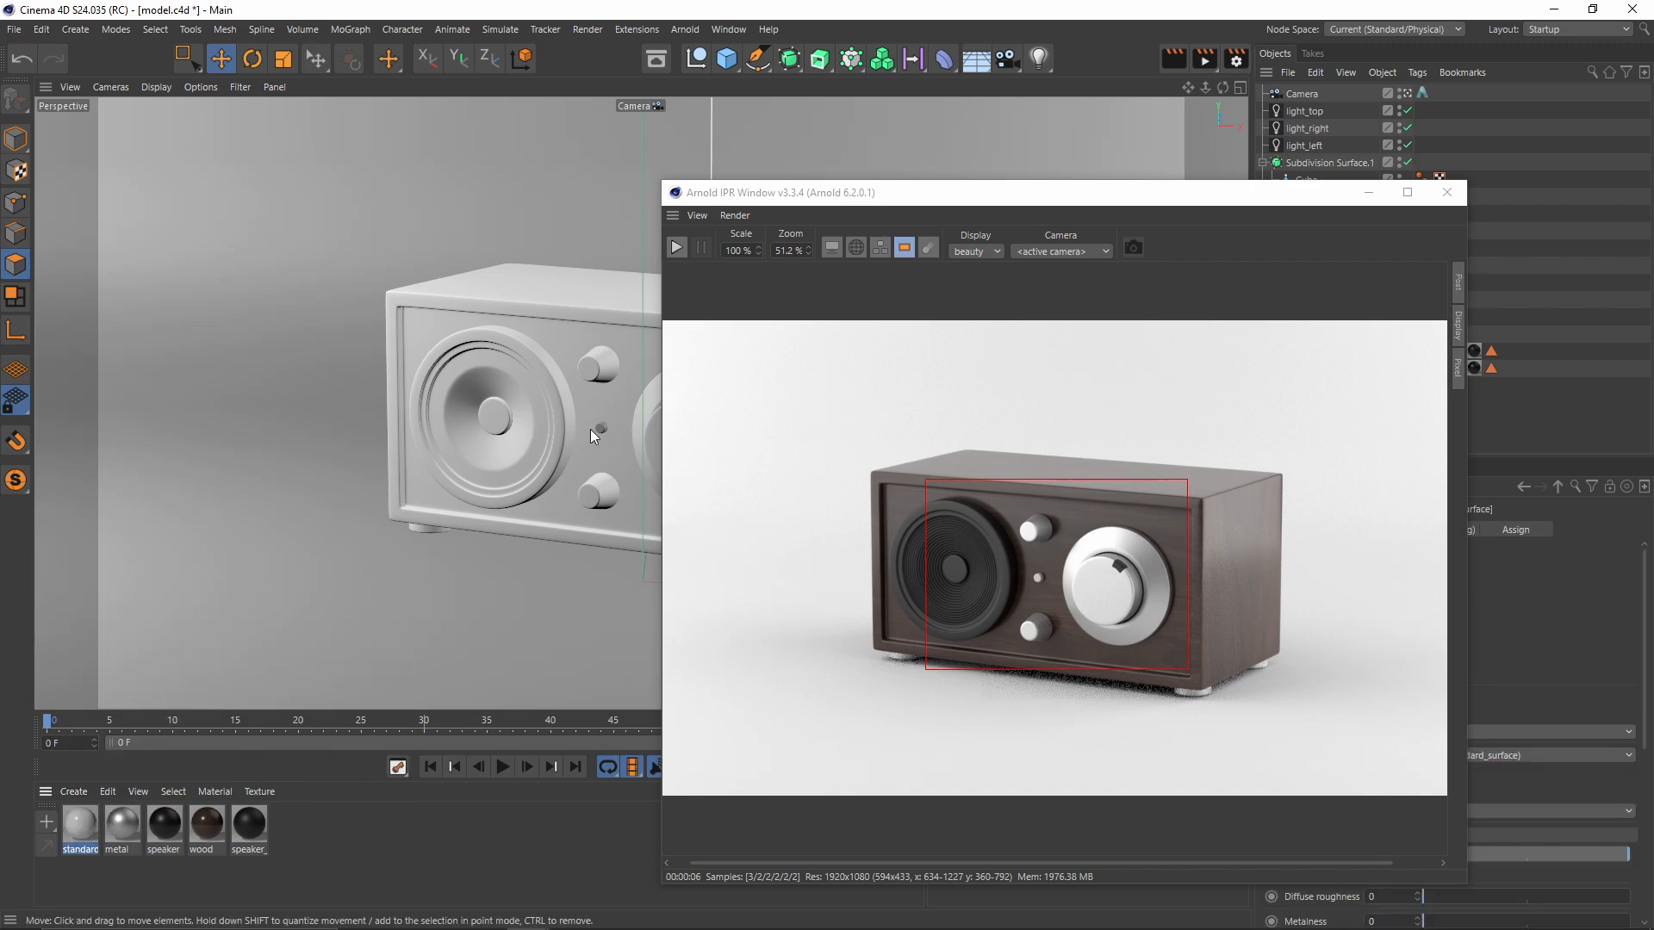
double_click(75, 827)
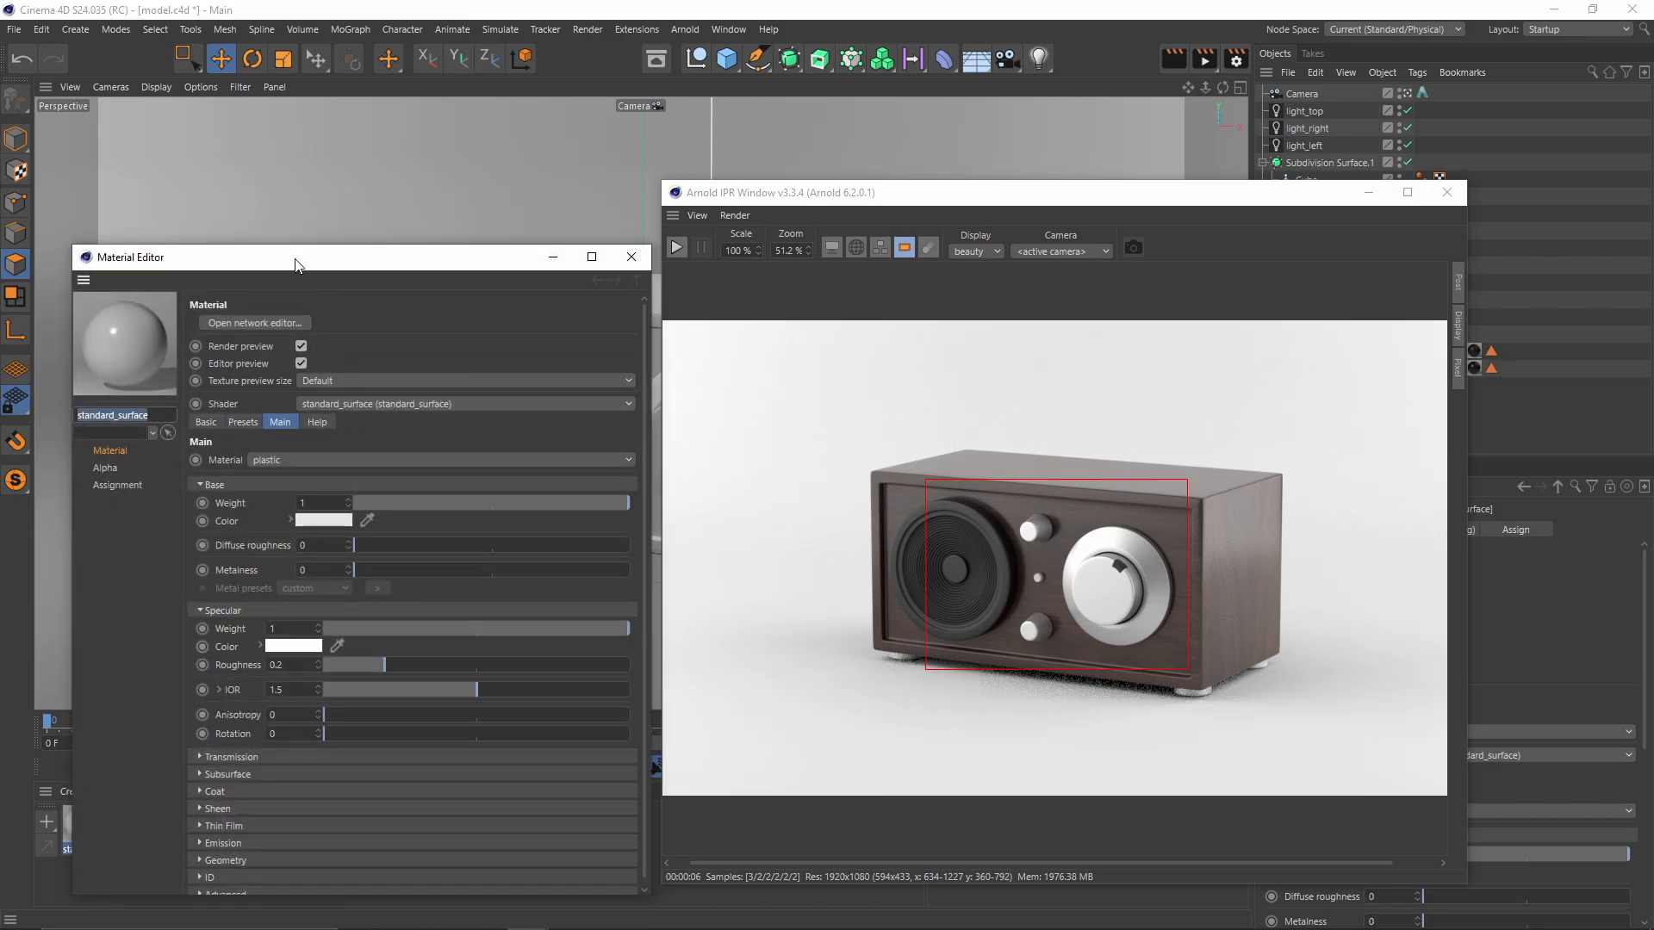
left_click_drag(295, 264, 892, 285)
type("ligh")
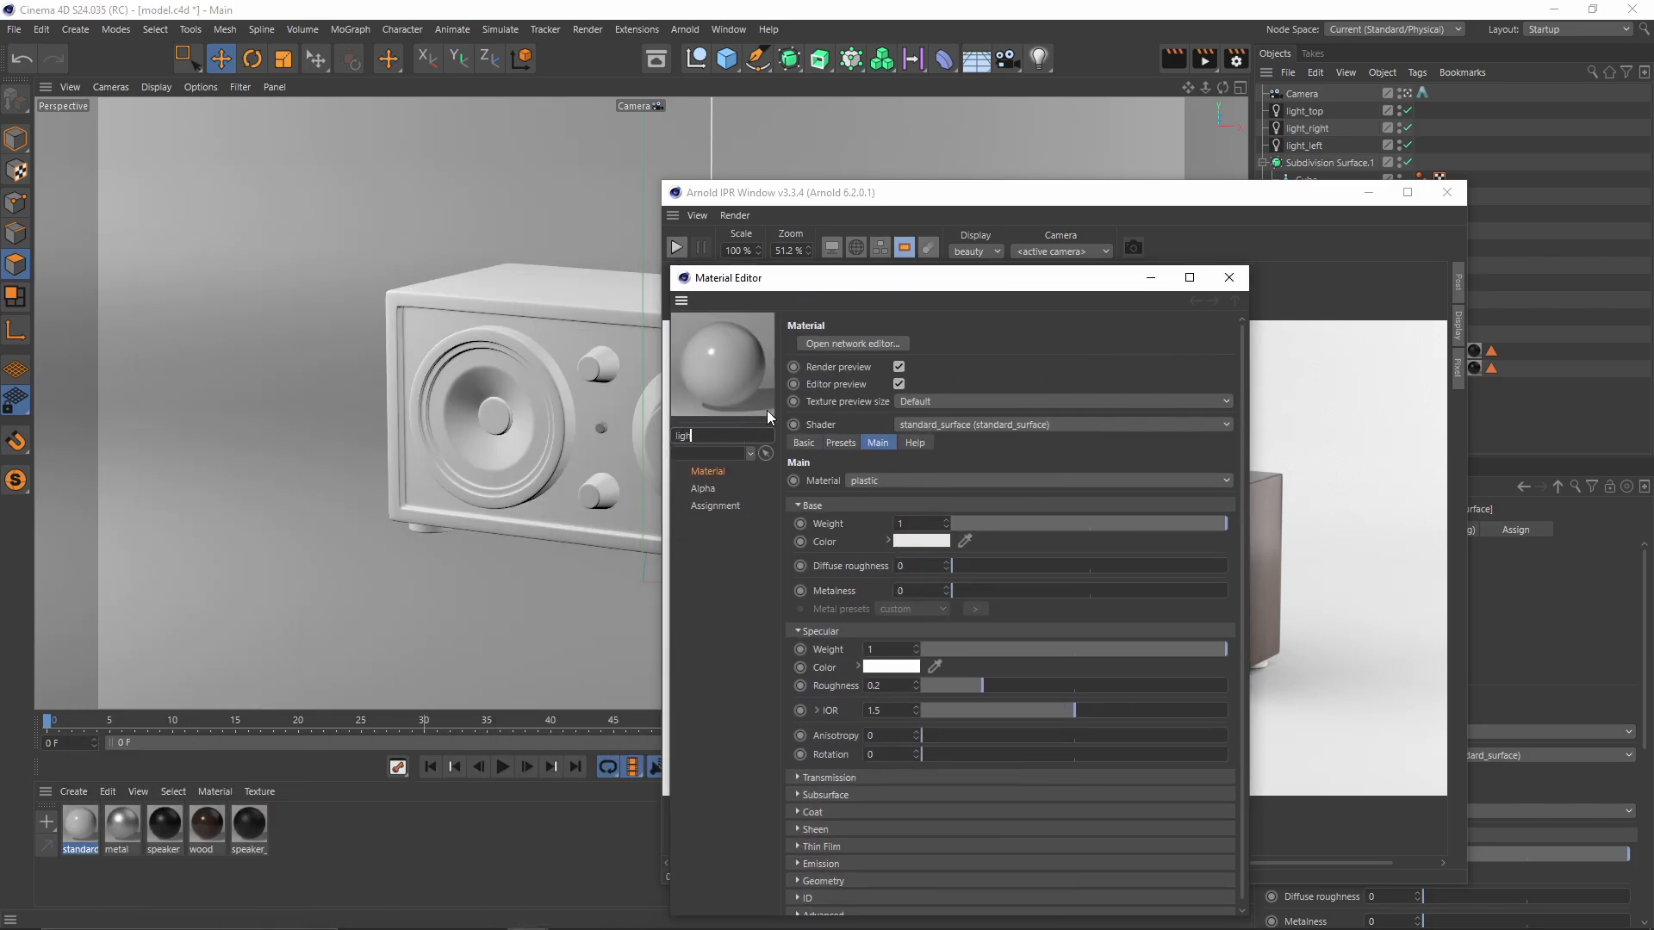
type("t")
key("Return")
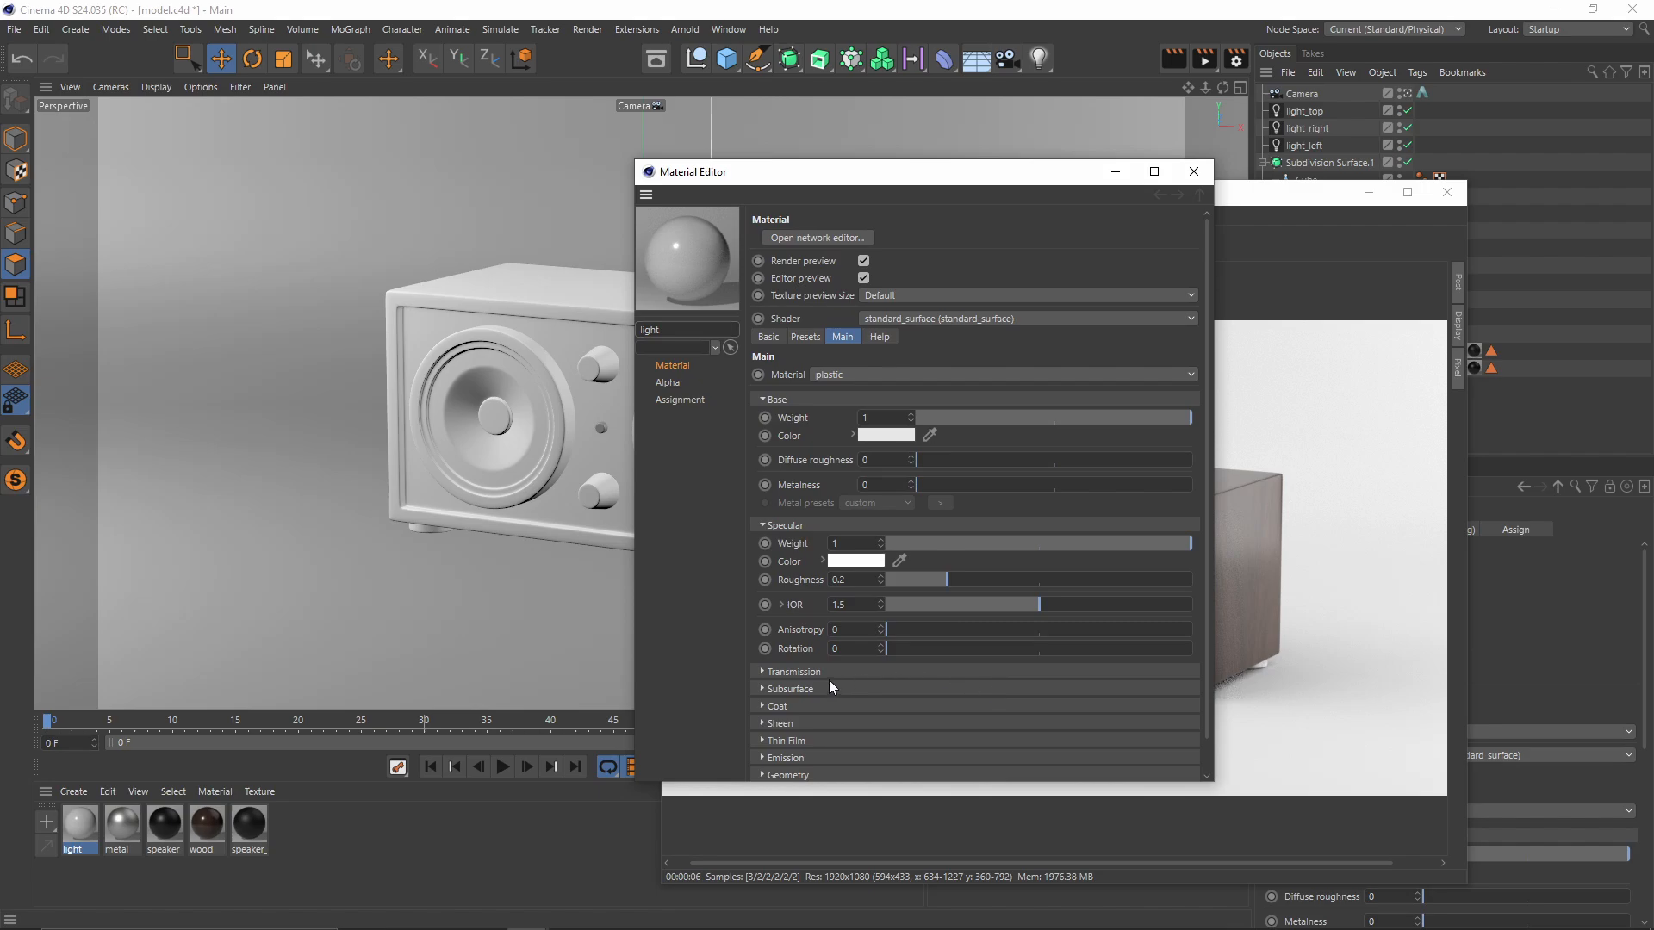
Step: Give the light material a transmission weight of 0.88 and a red transmission color with 53% saturation, closing the material editor and render preview
left_click(825, 674)
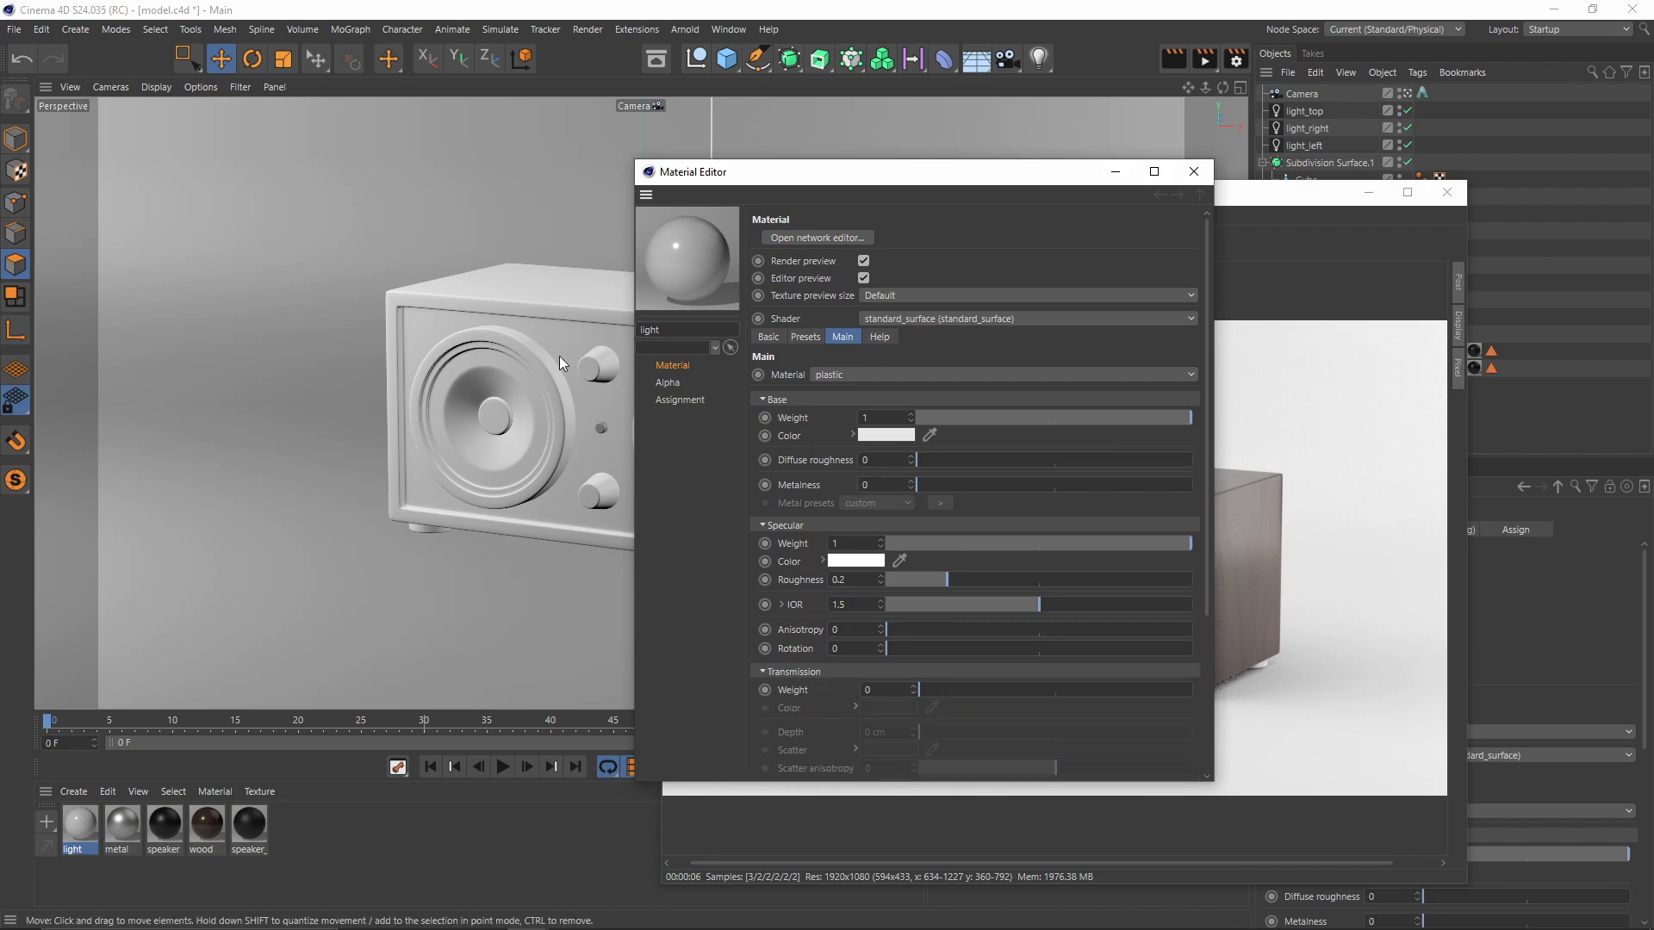
left_click_drag(980, 701, 1160, 689)
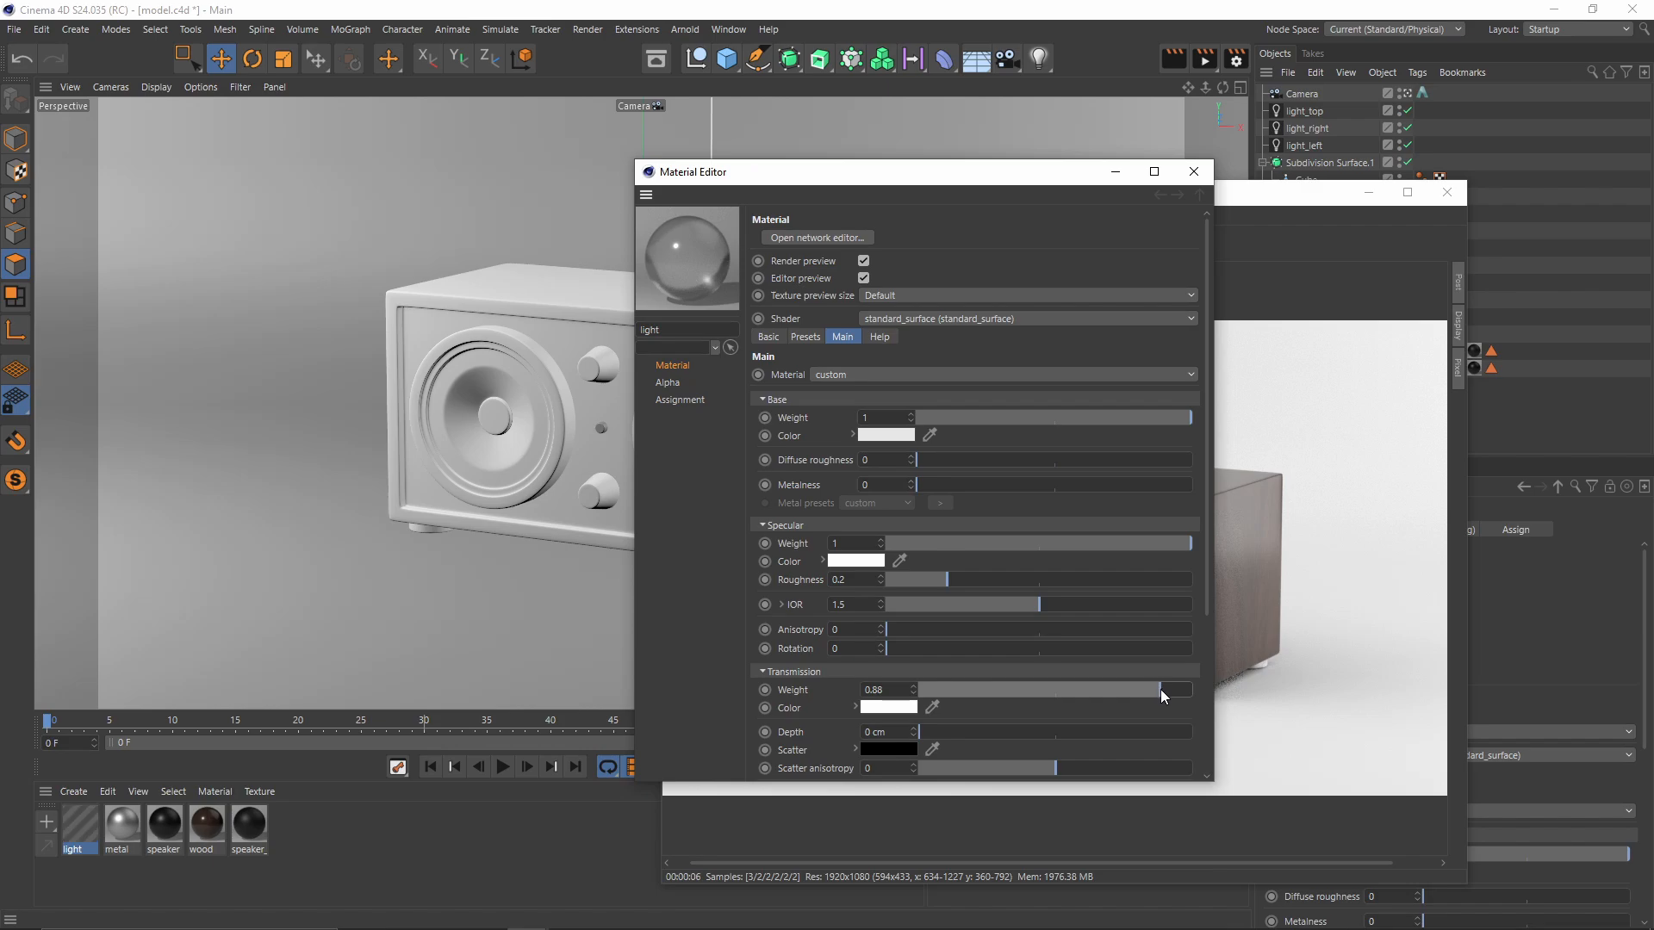
left_click(887, 707)
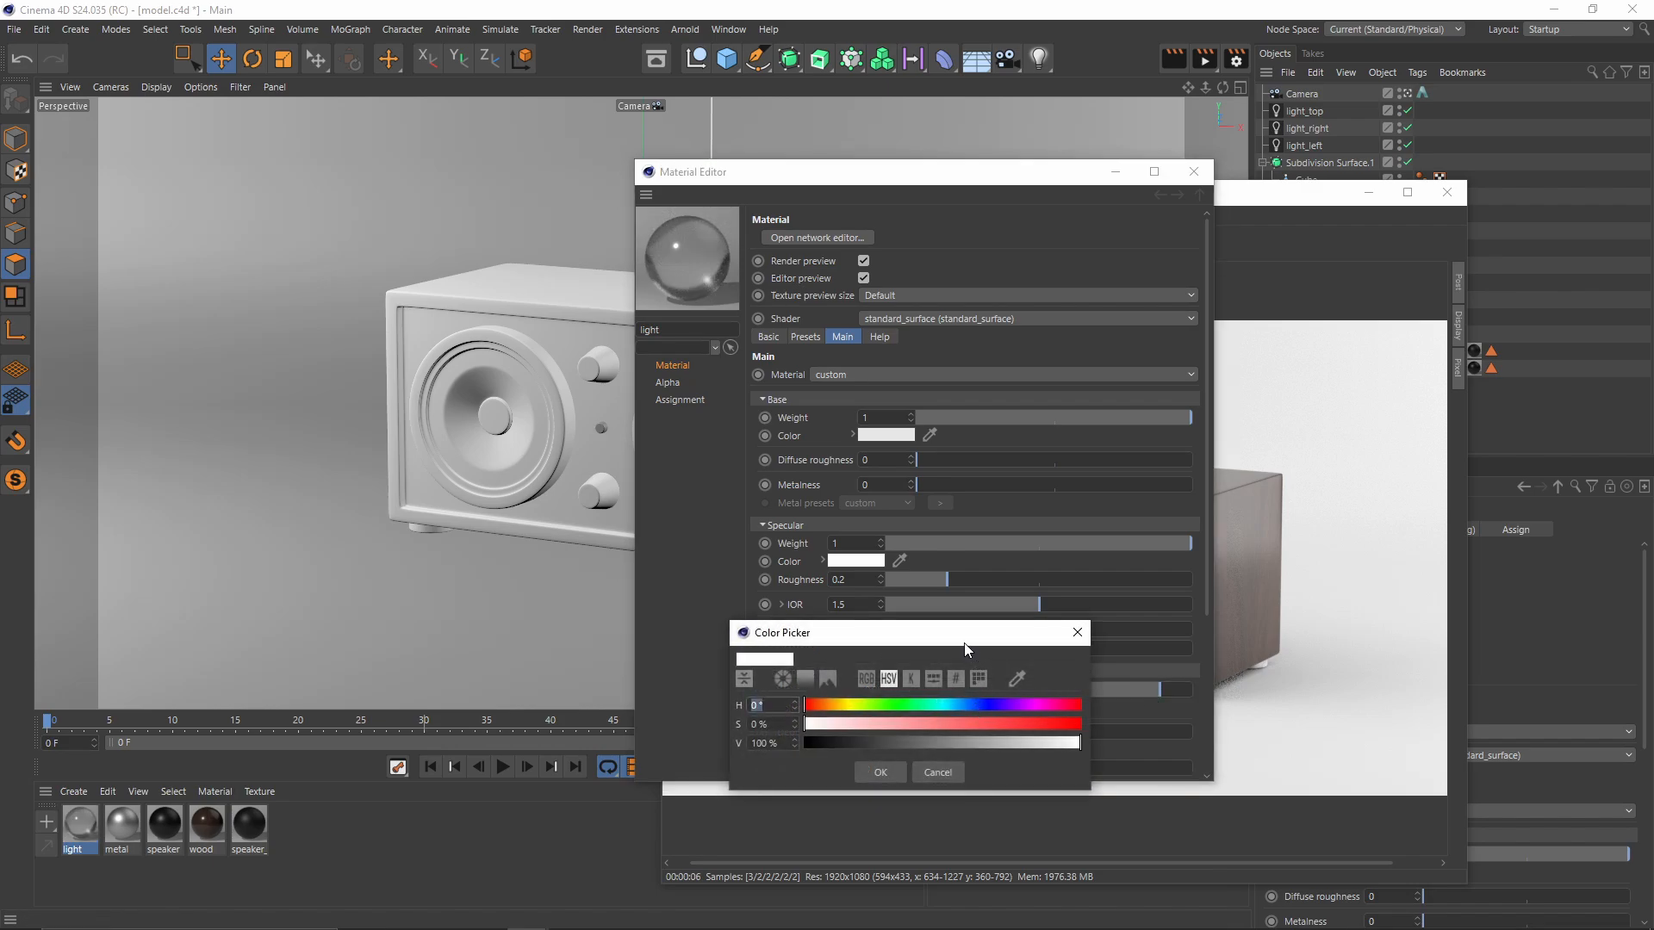
left_click_drag(964, 640, 1244, 519)
left_click_drag(1268, 602, 1237, 608)
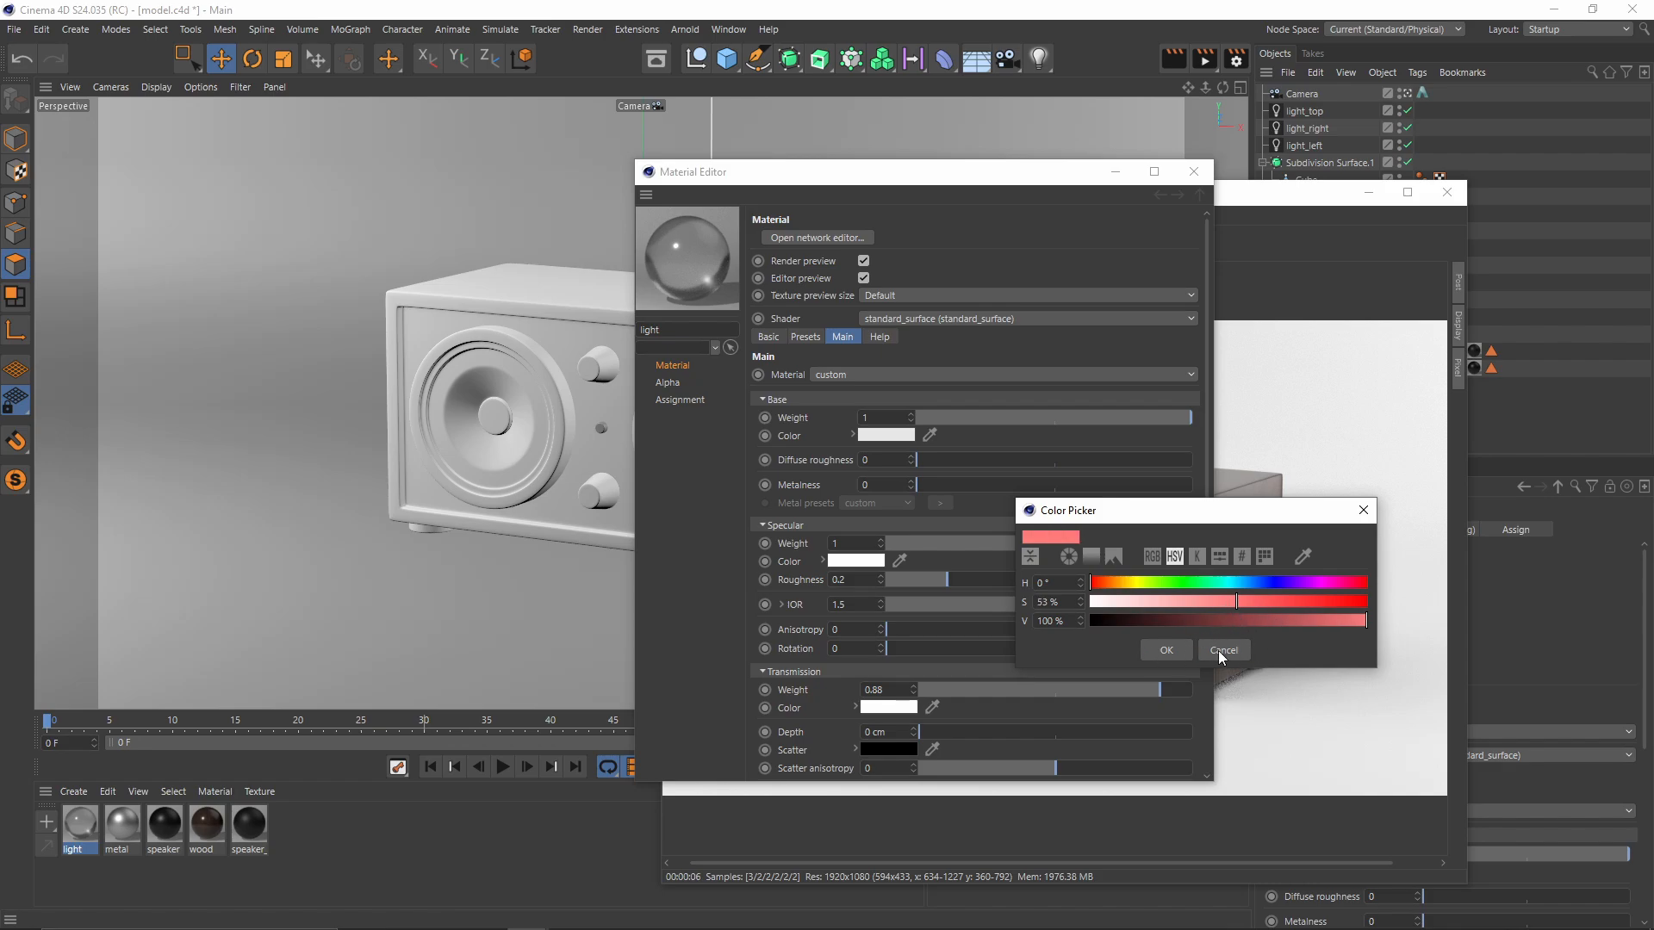
left_click(1172, 653)
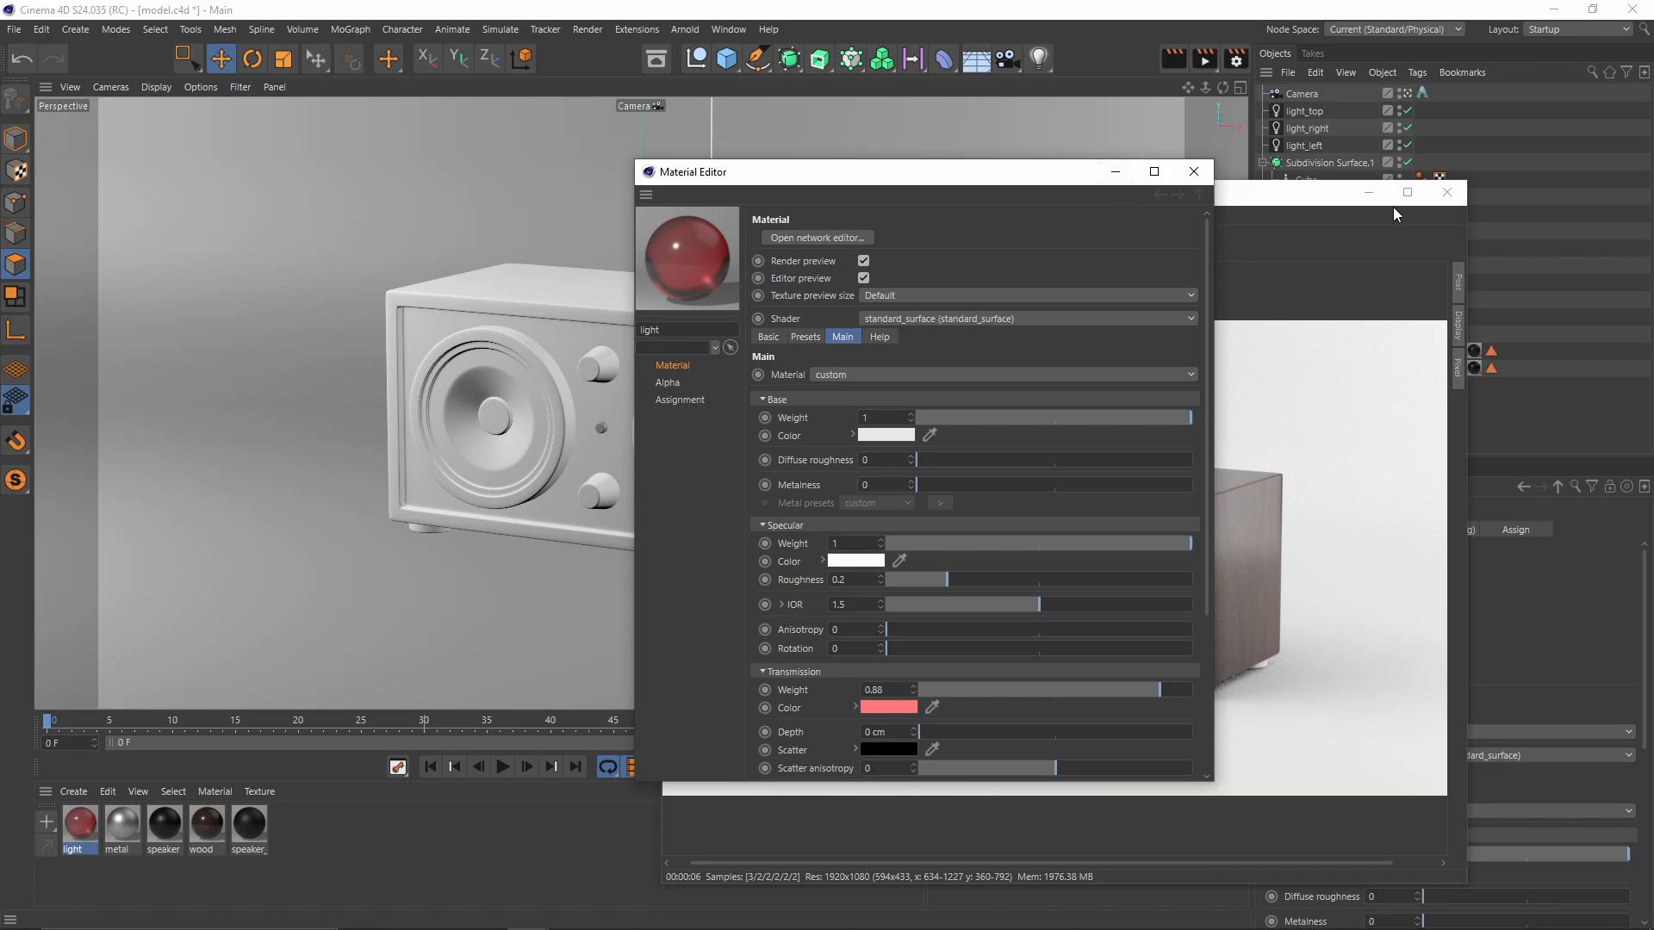
left_click(1447, 191)
left_click(1194, 172)
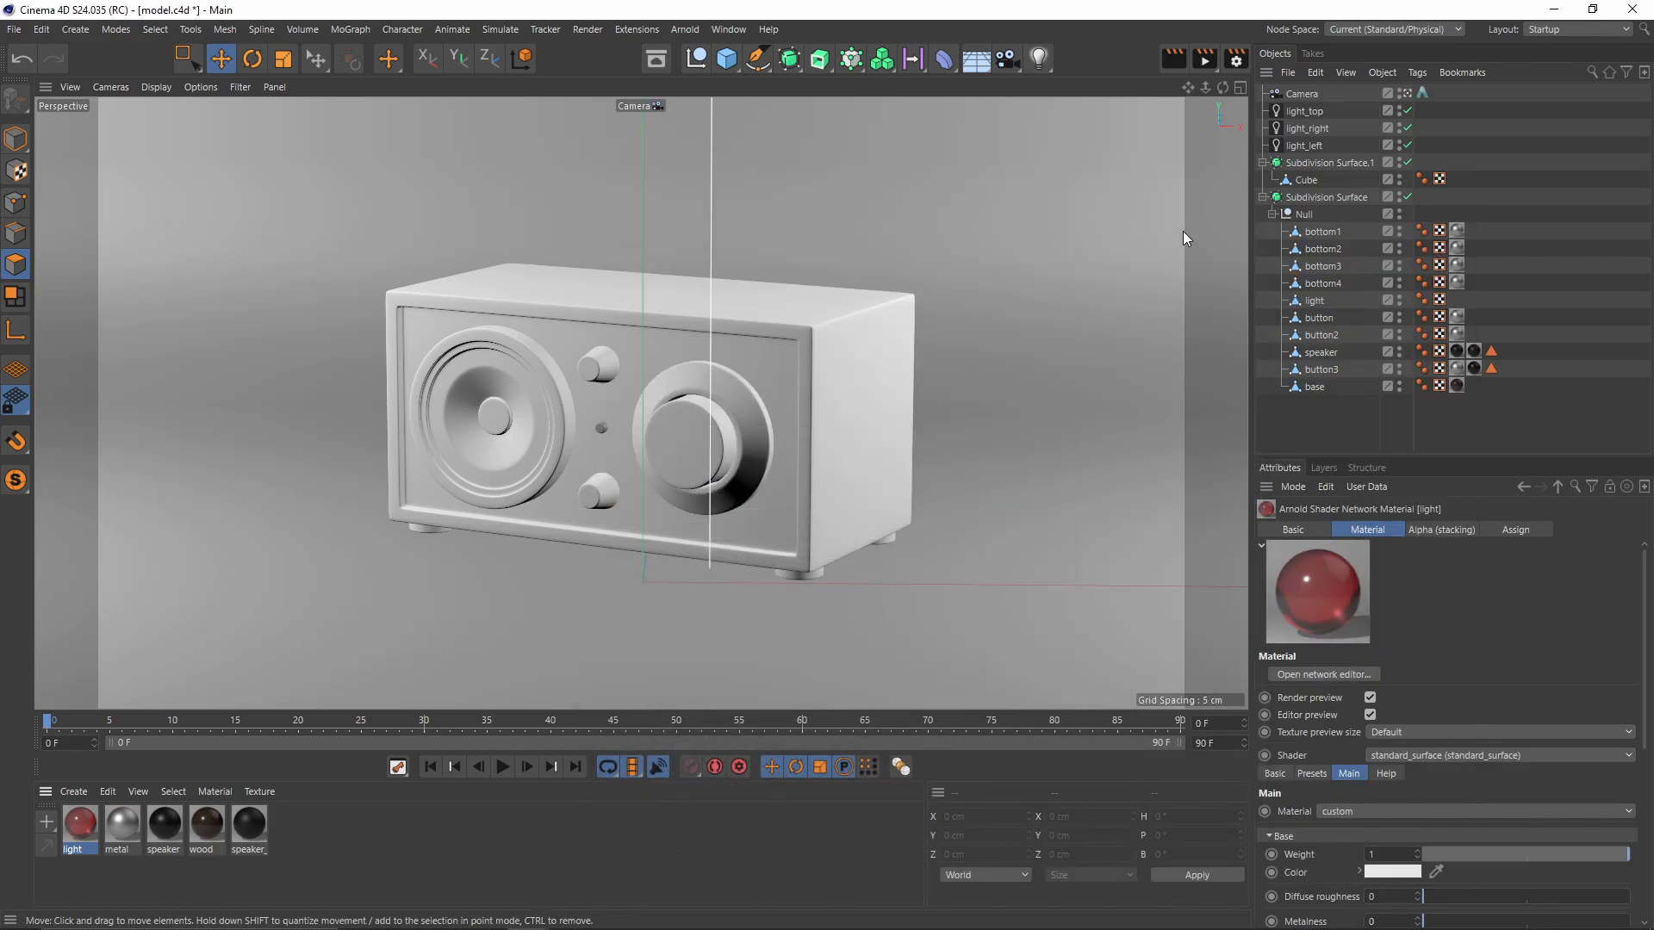
Step: Apply the light material to the object named light
left_click(1313, 302)
right_click(87, 833)
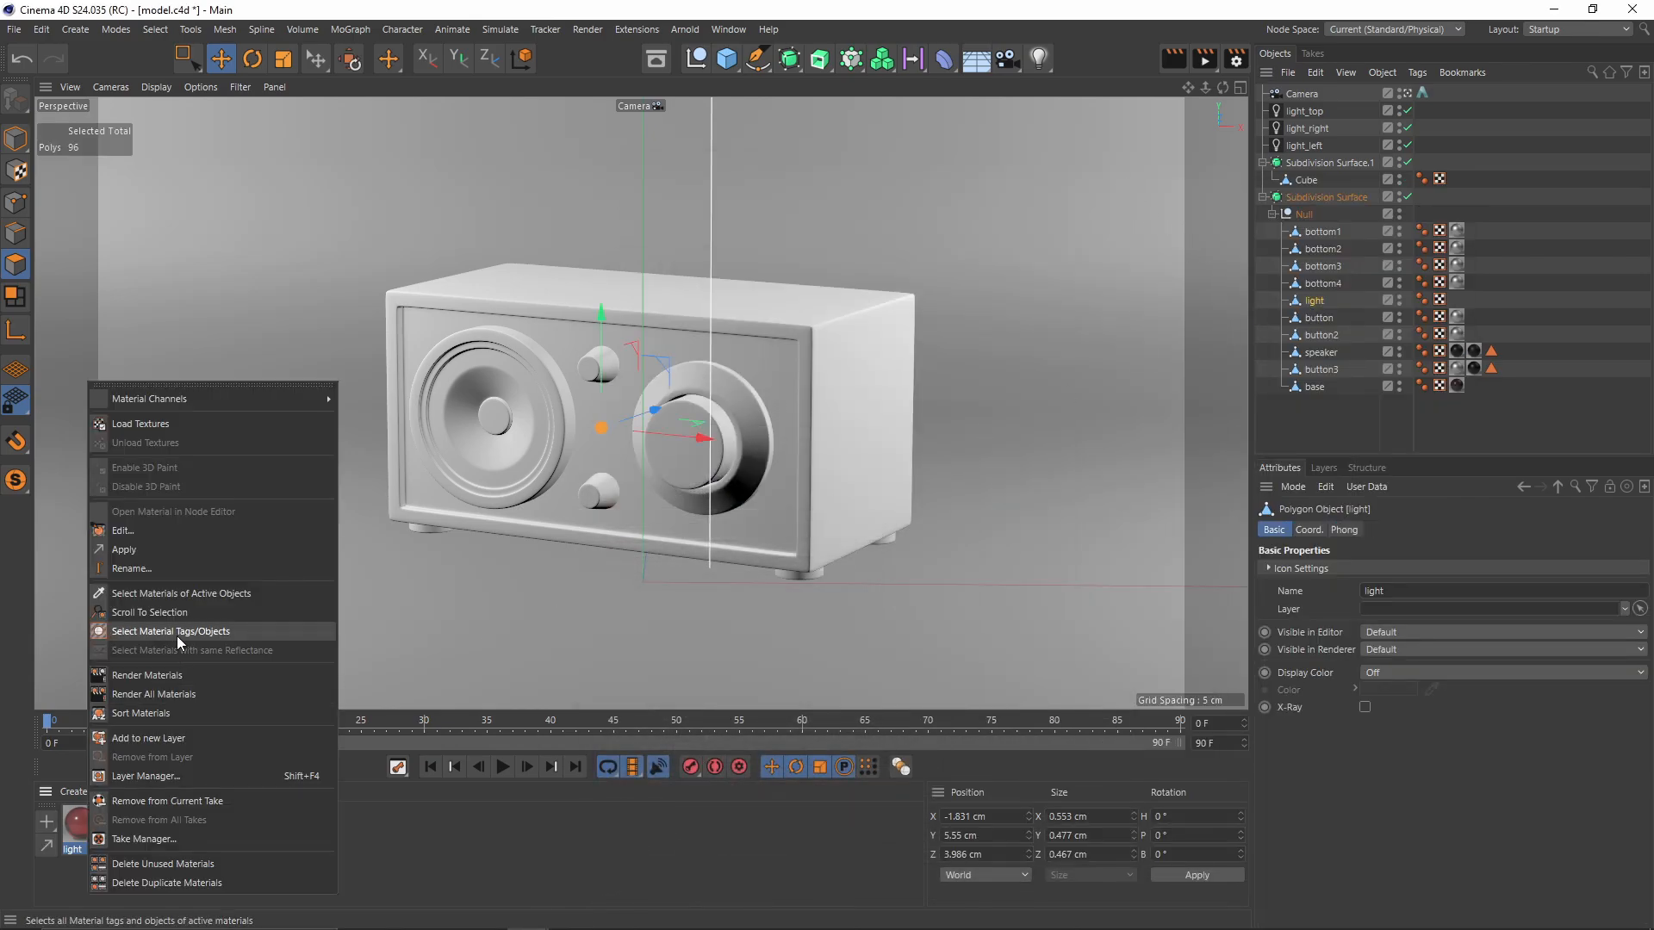
left_click(124, 550)
Step: Run the Arnold render preview on a region around the small light between the two knobs and inspect it up close
left_click(685, 29)
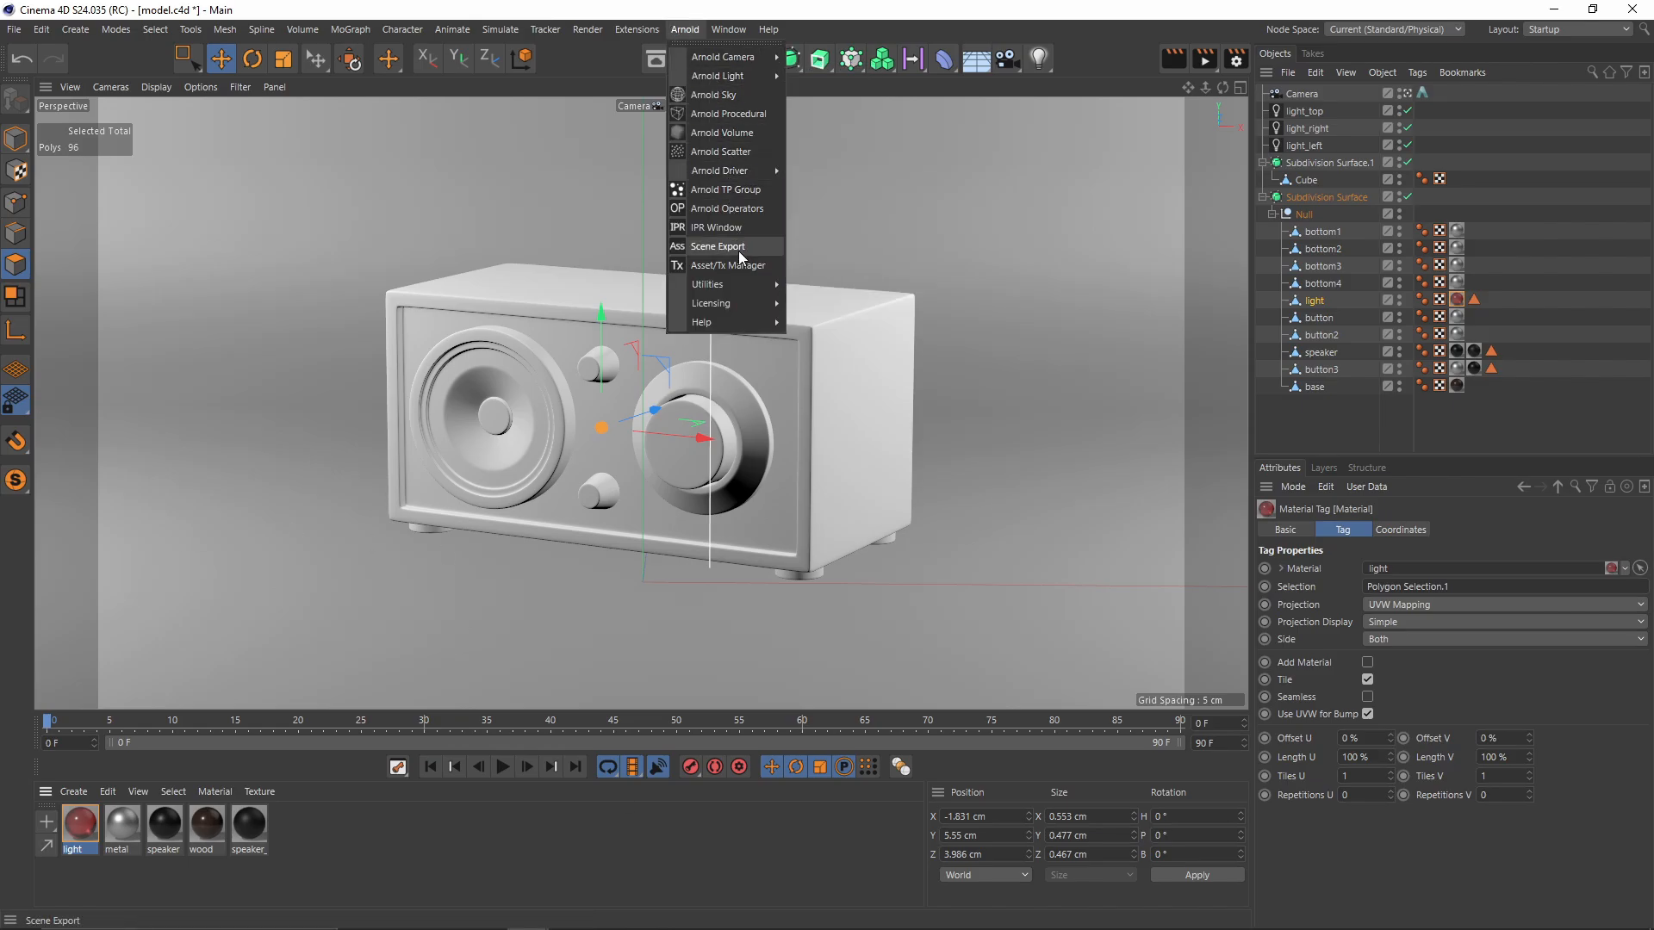
left_click(720, 227)
left_click_drag(925, 479, 1037, 576)
scroll(1038, 576, "up", 5)
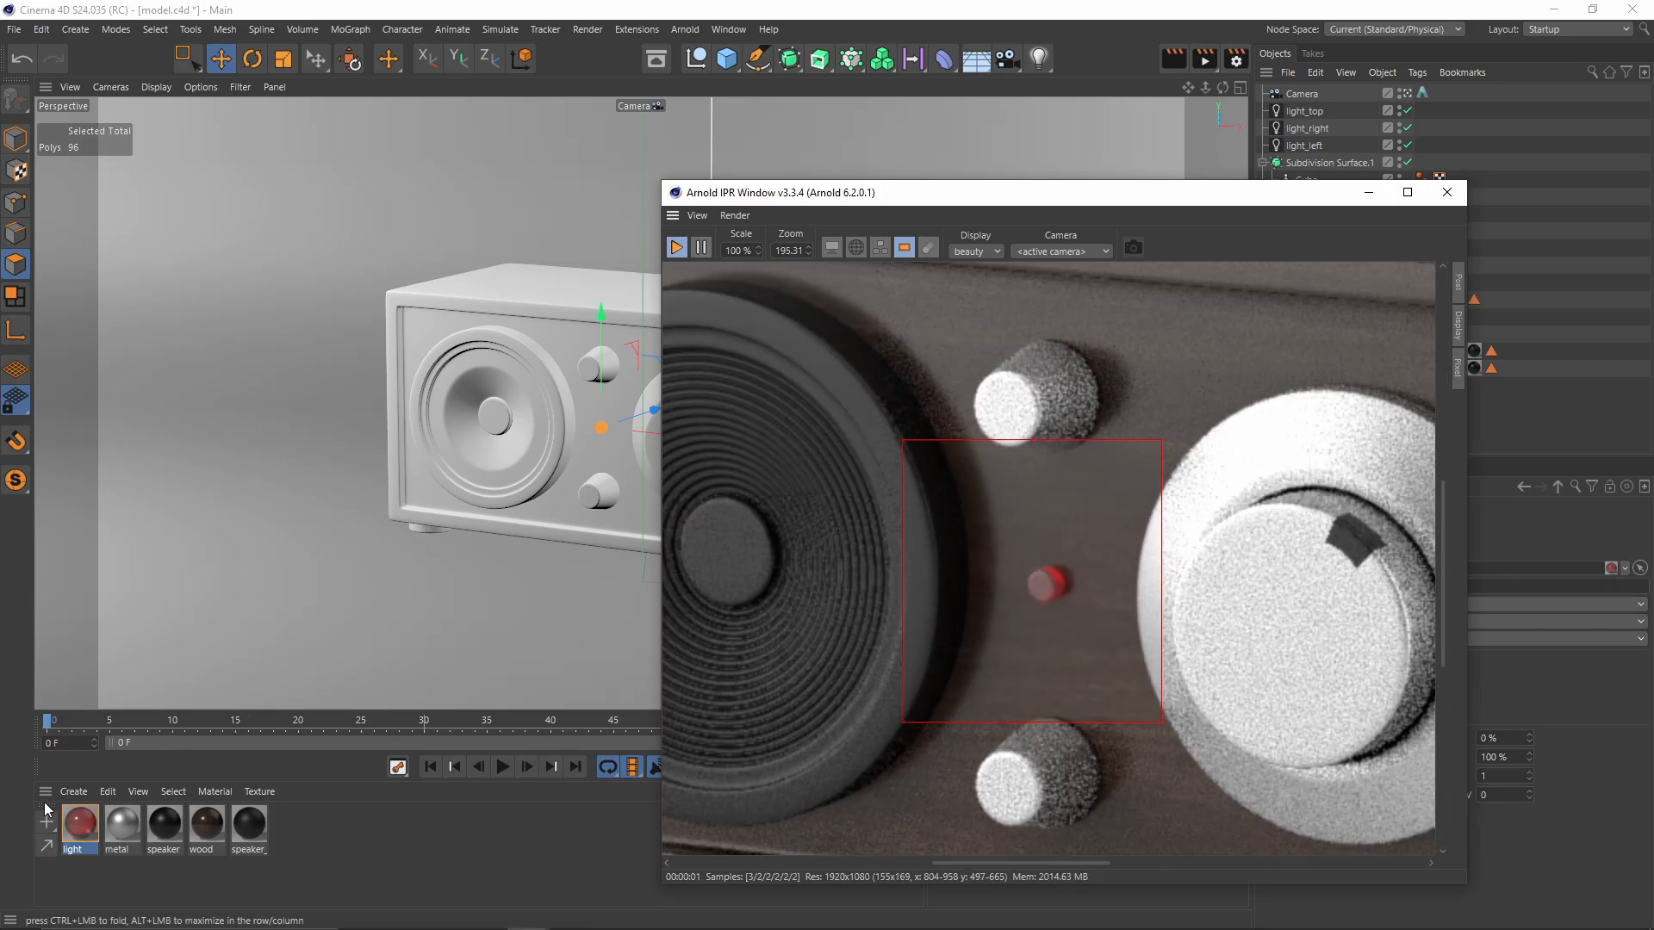
Step: Set the light material's specular roughness to 0.1
left_click(83, 823)
double_click(97, 831)
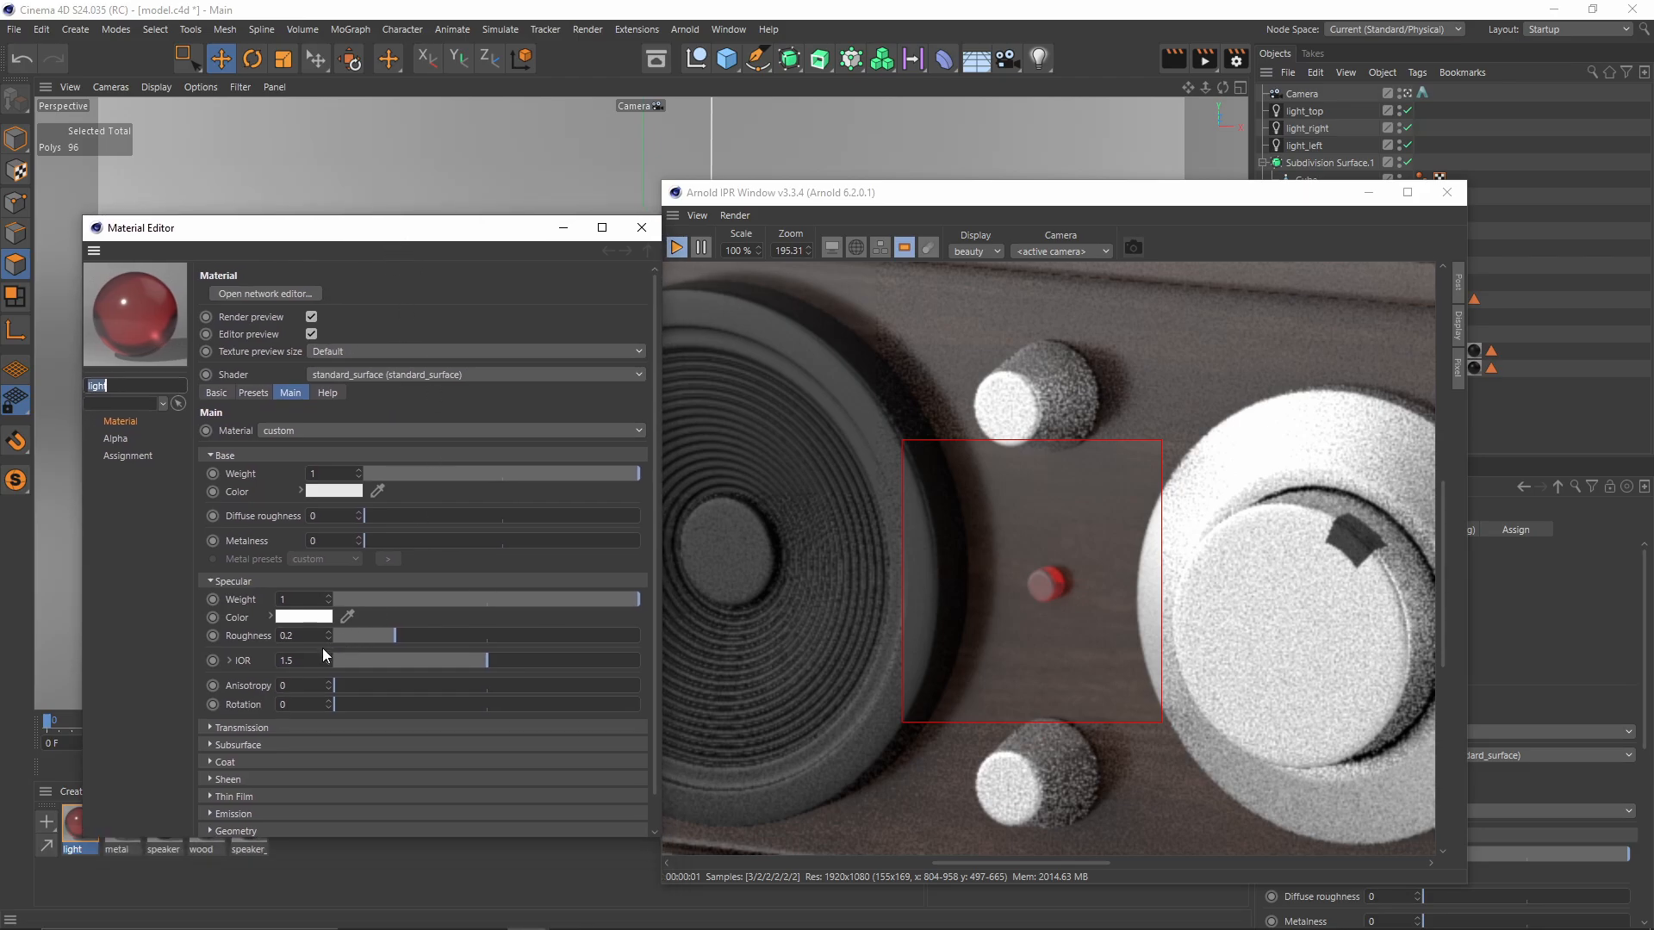
left_click(302, 637)
key("BackSpace")
type("1")
key("Return")
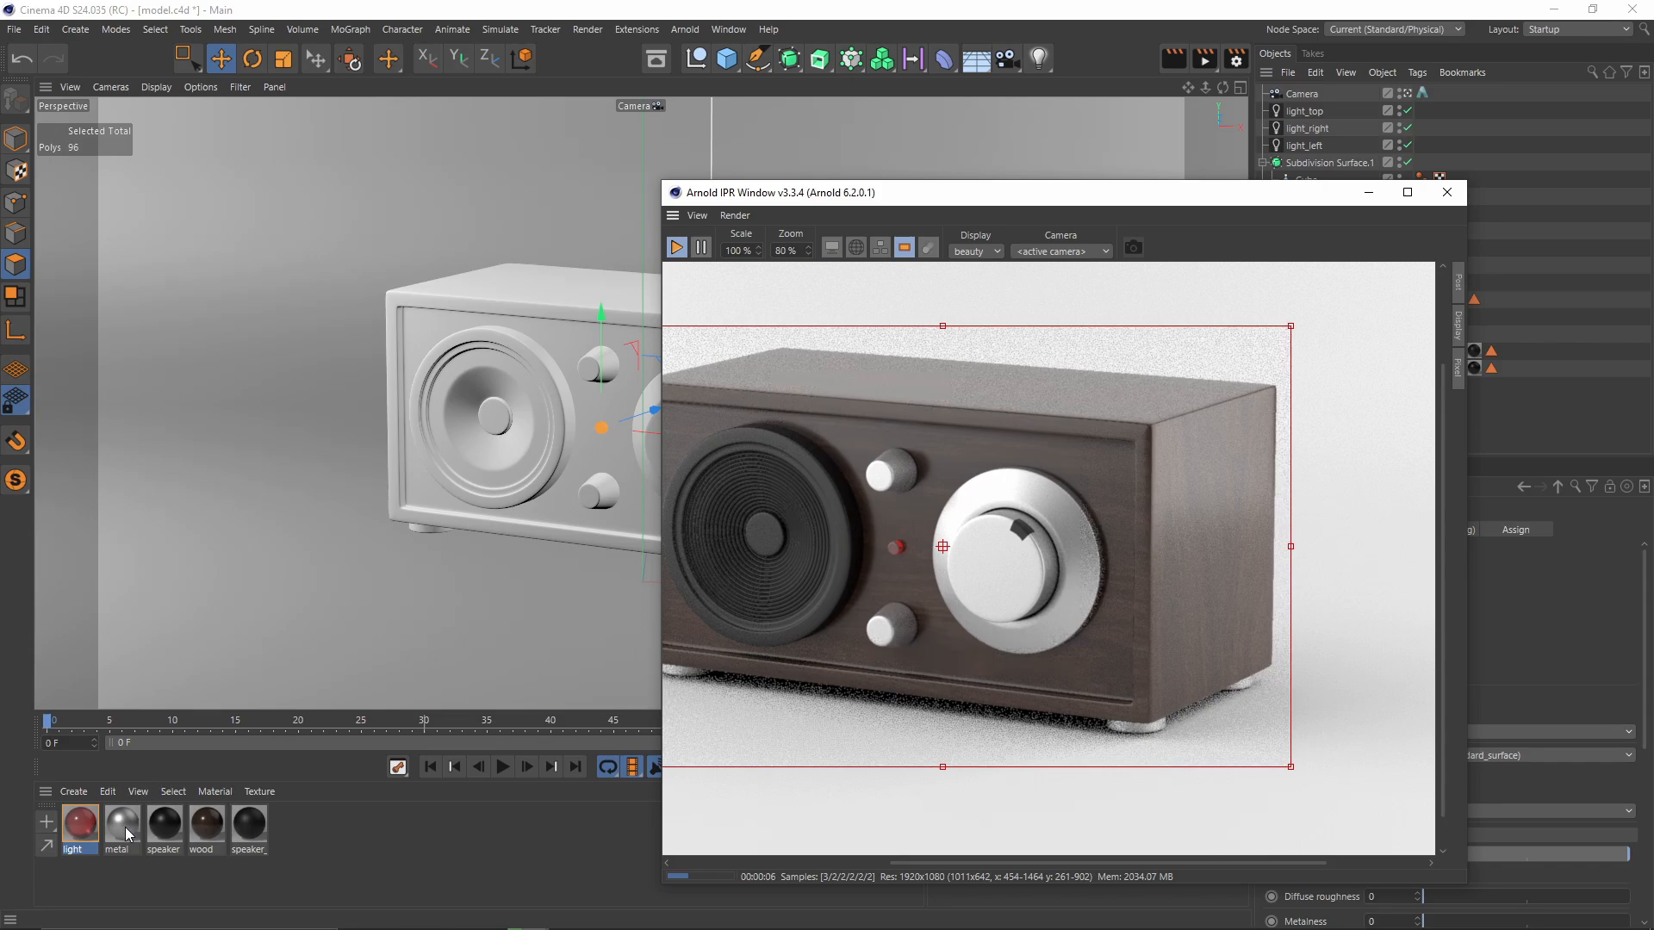
Step: Set the metal material's specular IOR to 8, check the knobs in the render preview and close the material editor
double_click(123, 825)
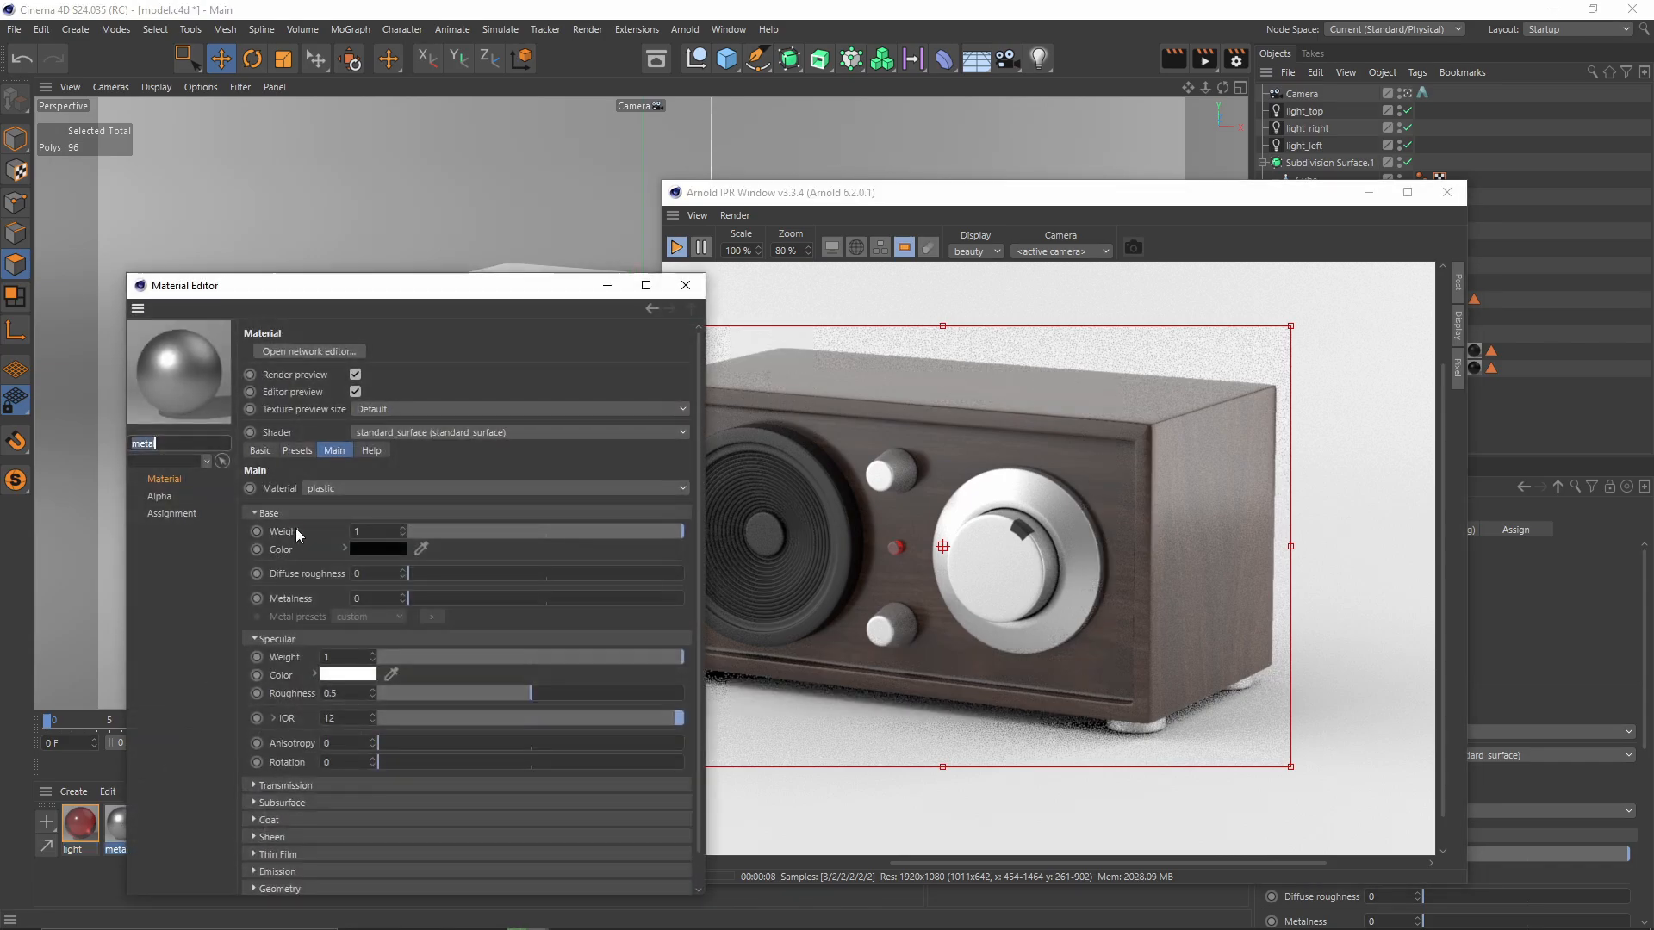
left_click(348, 720)
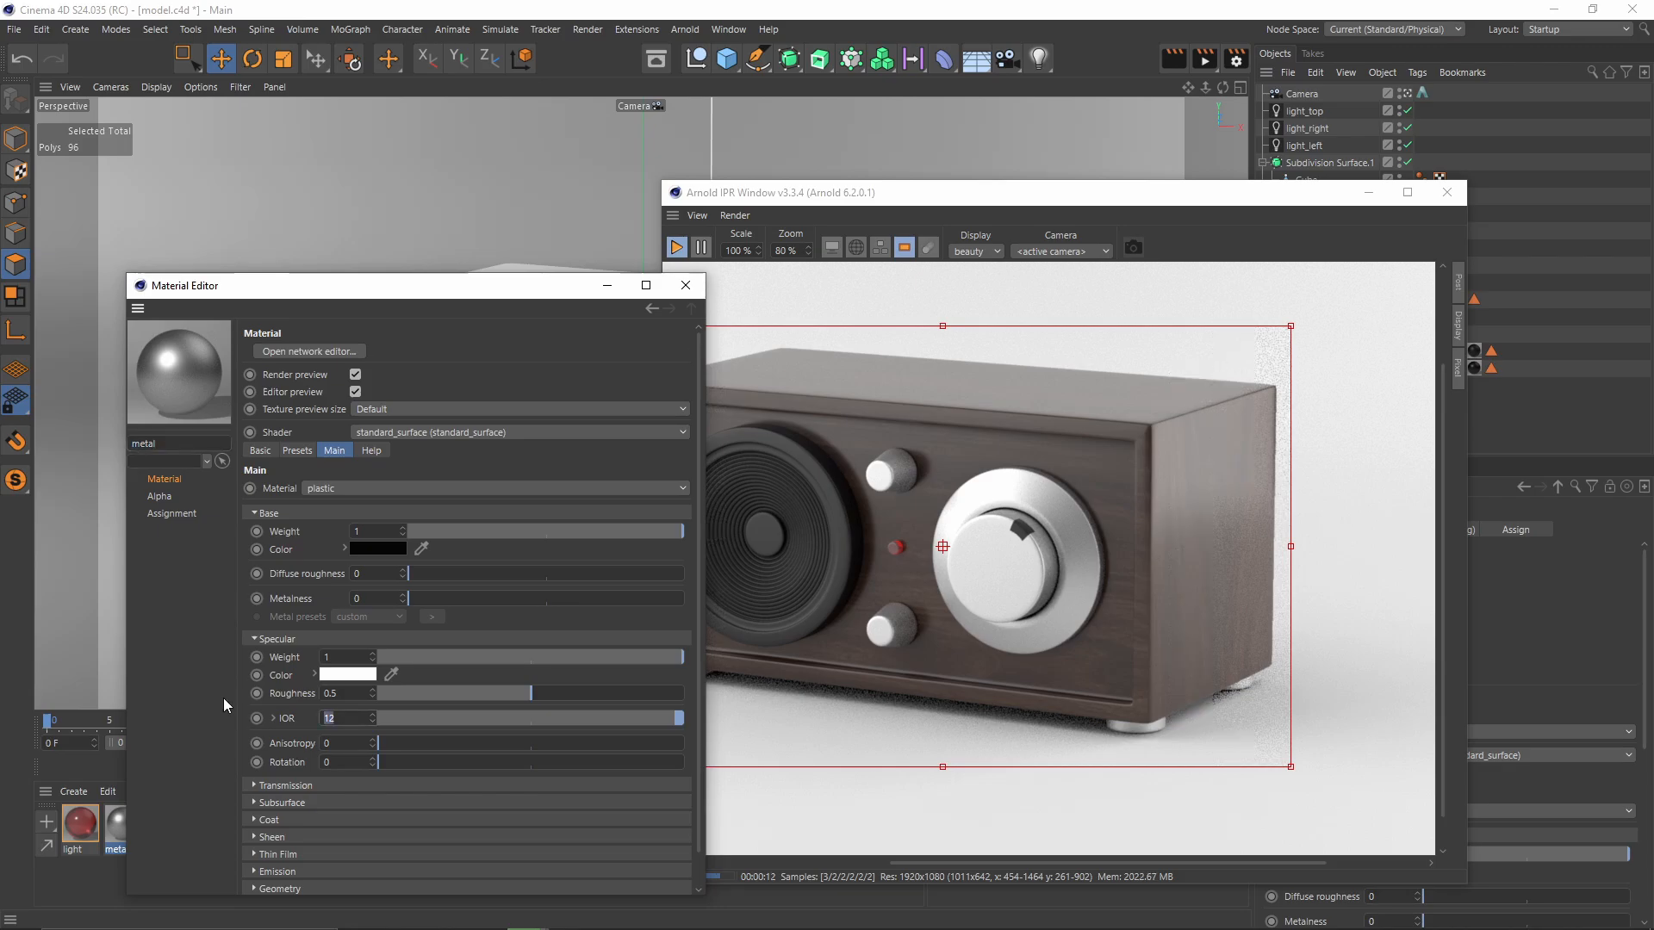
type("8")
key("Return")
scroll(1025, 536, "up", 2)
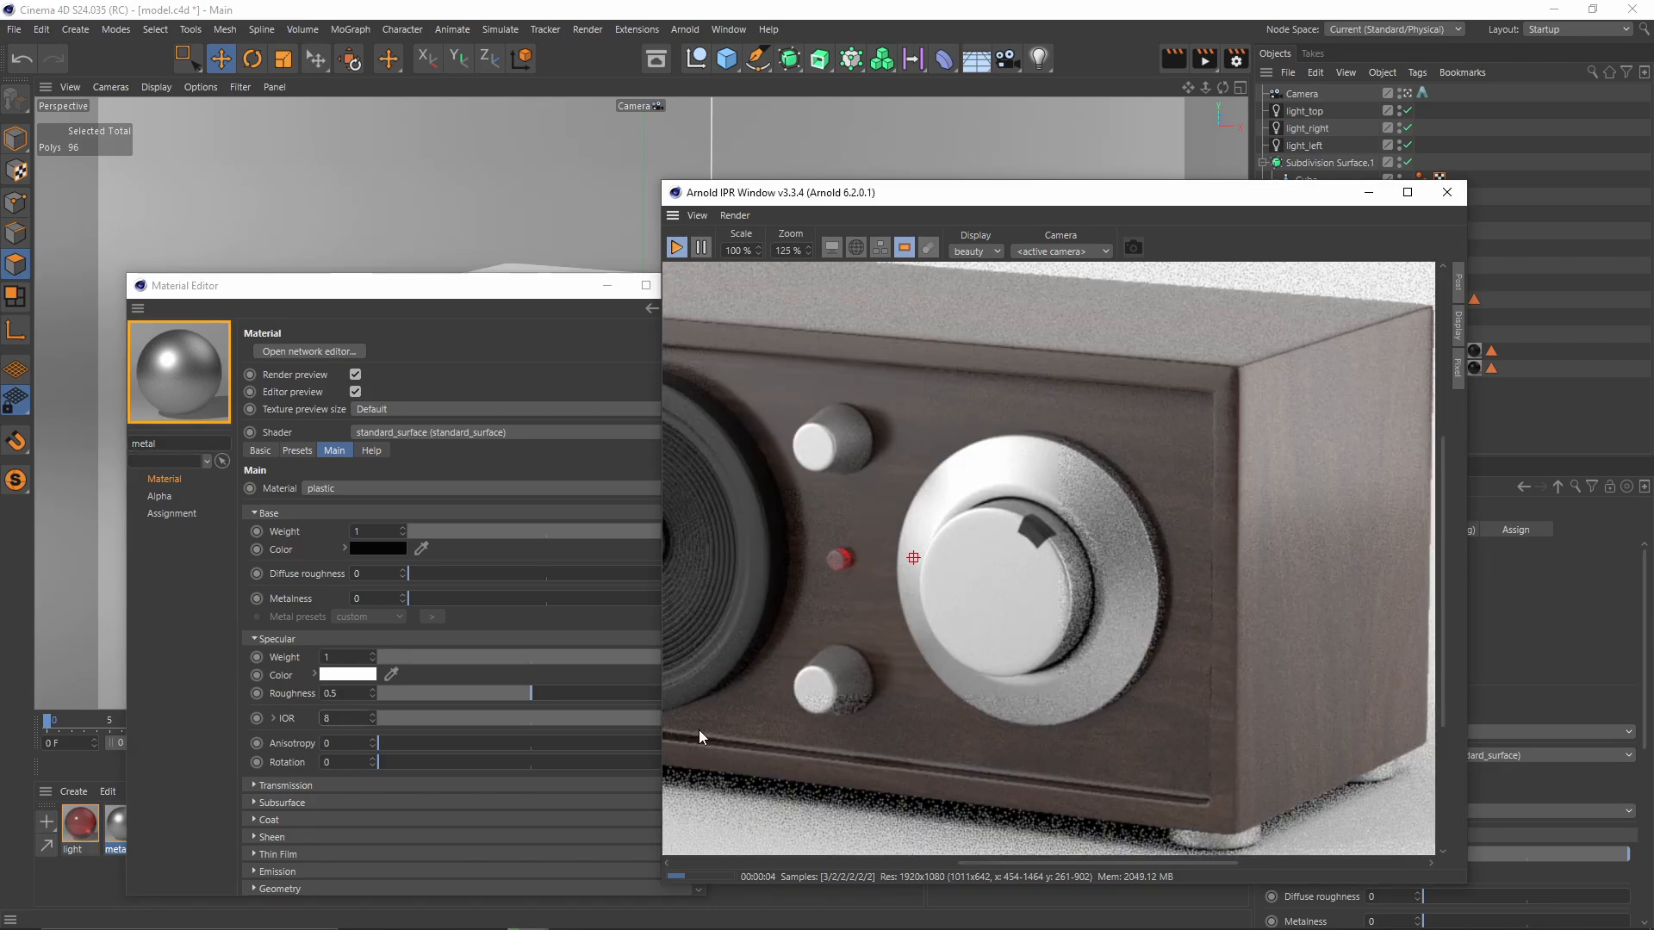
scroll(929, 403, "down", 3)
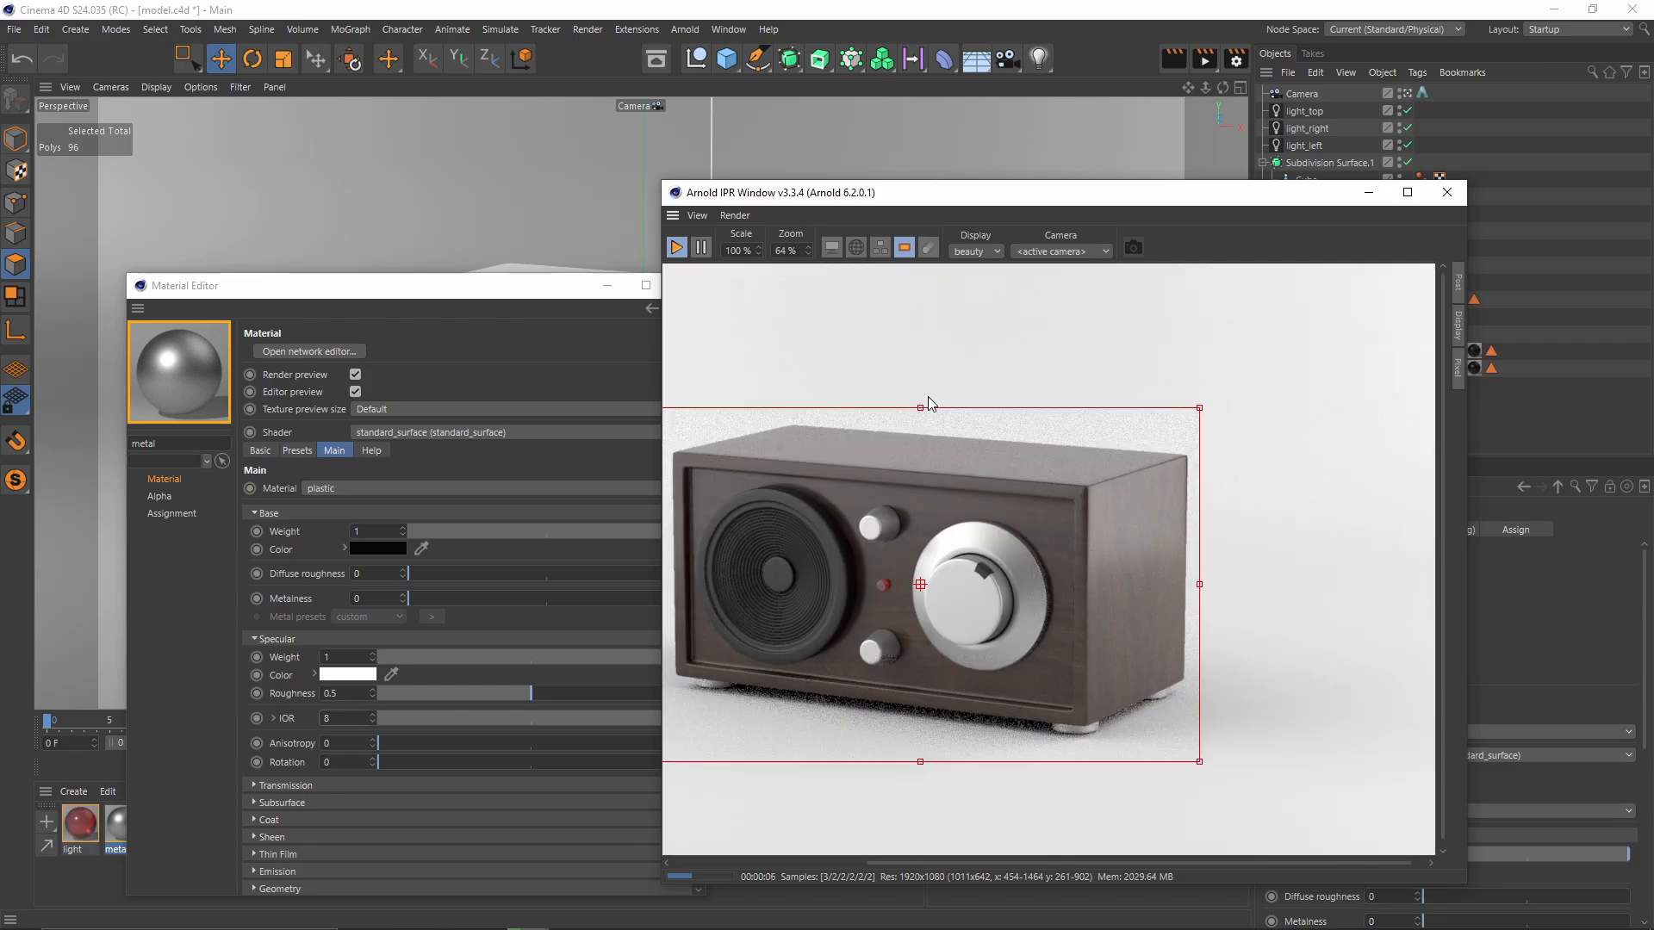
left_click_drag(468, 307, 404, 277)
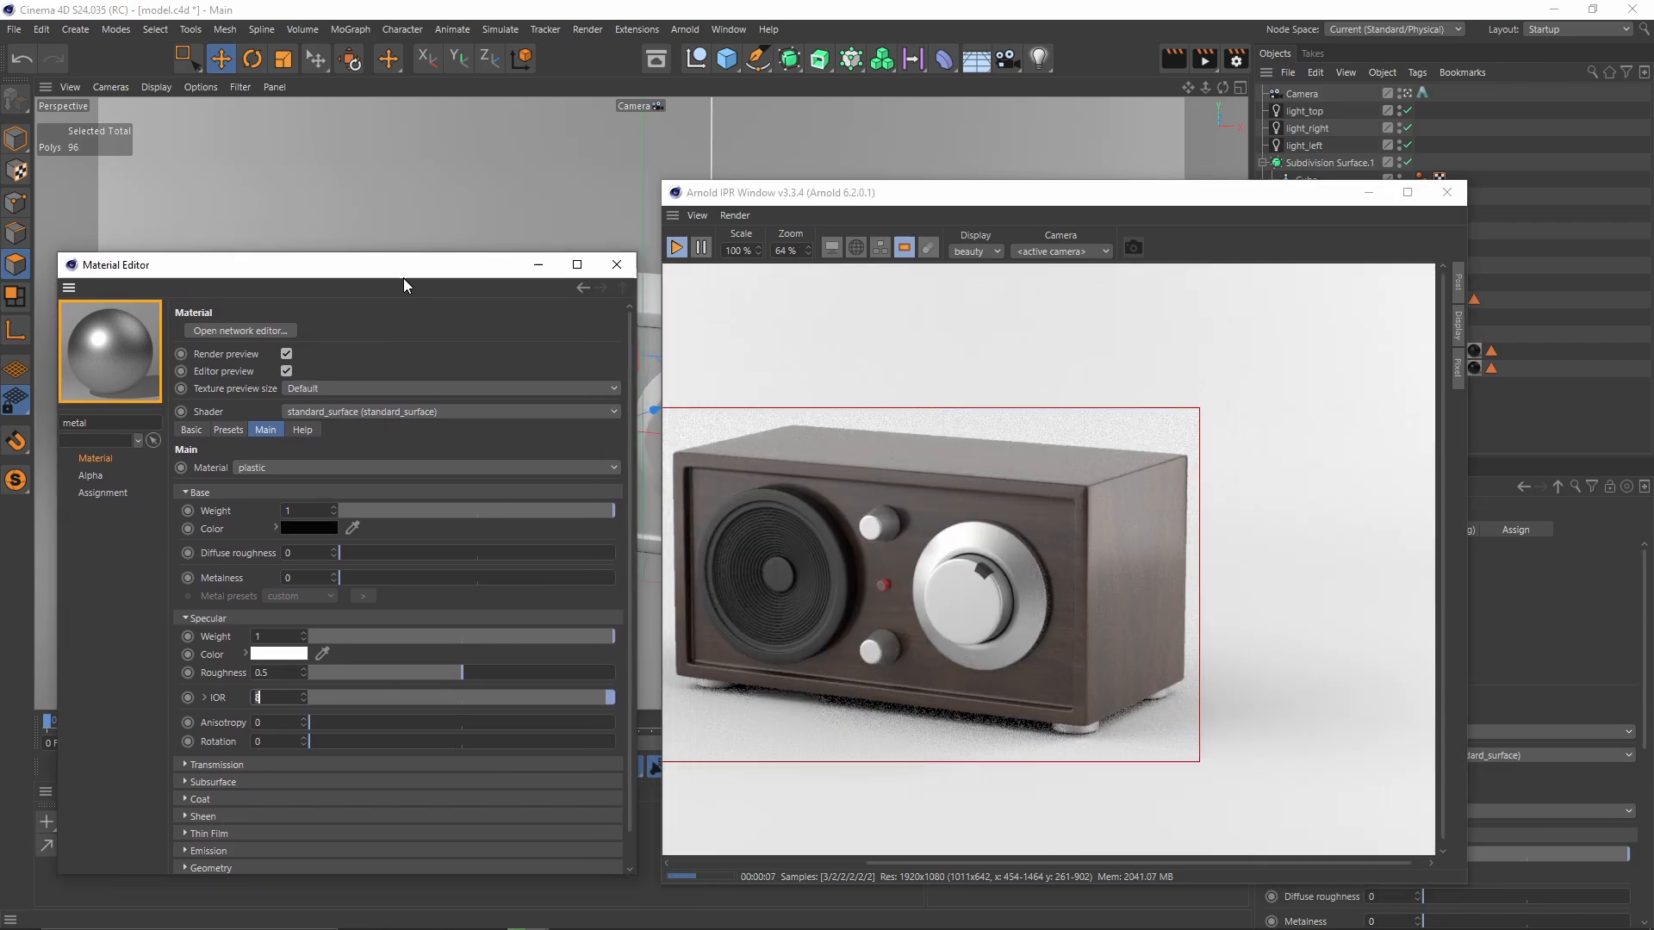
left_click(529, 272)
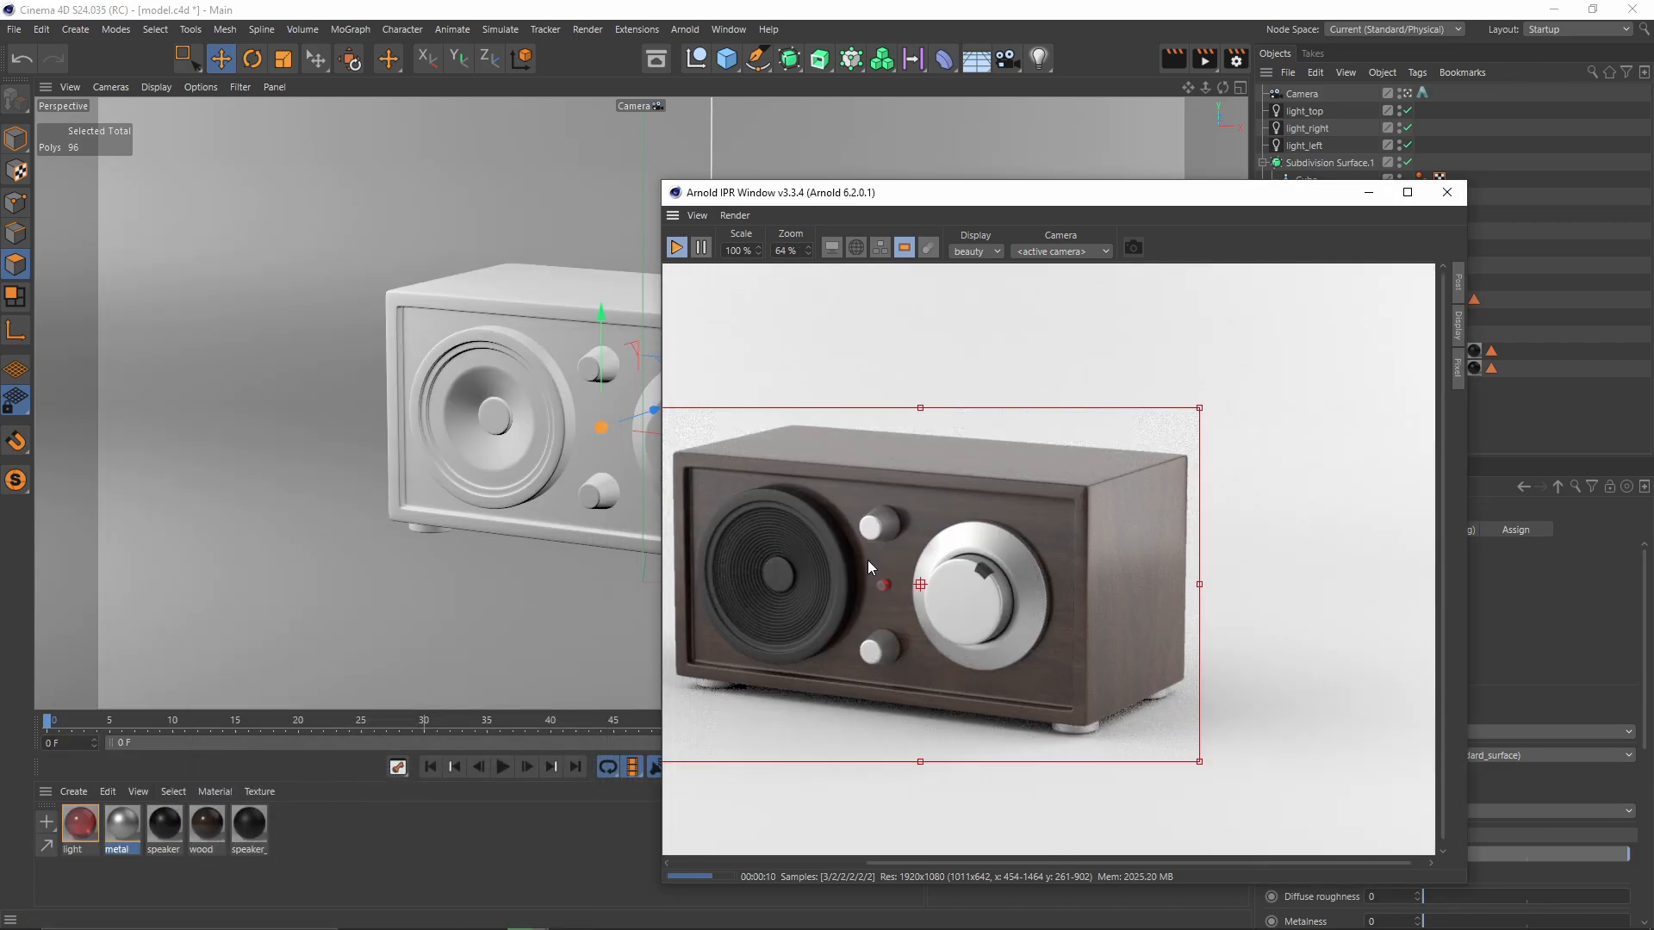
Step: Turn off the render region and preview the whole frame to check the finished radio
scroll(929, 601, "down", 2)
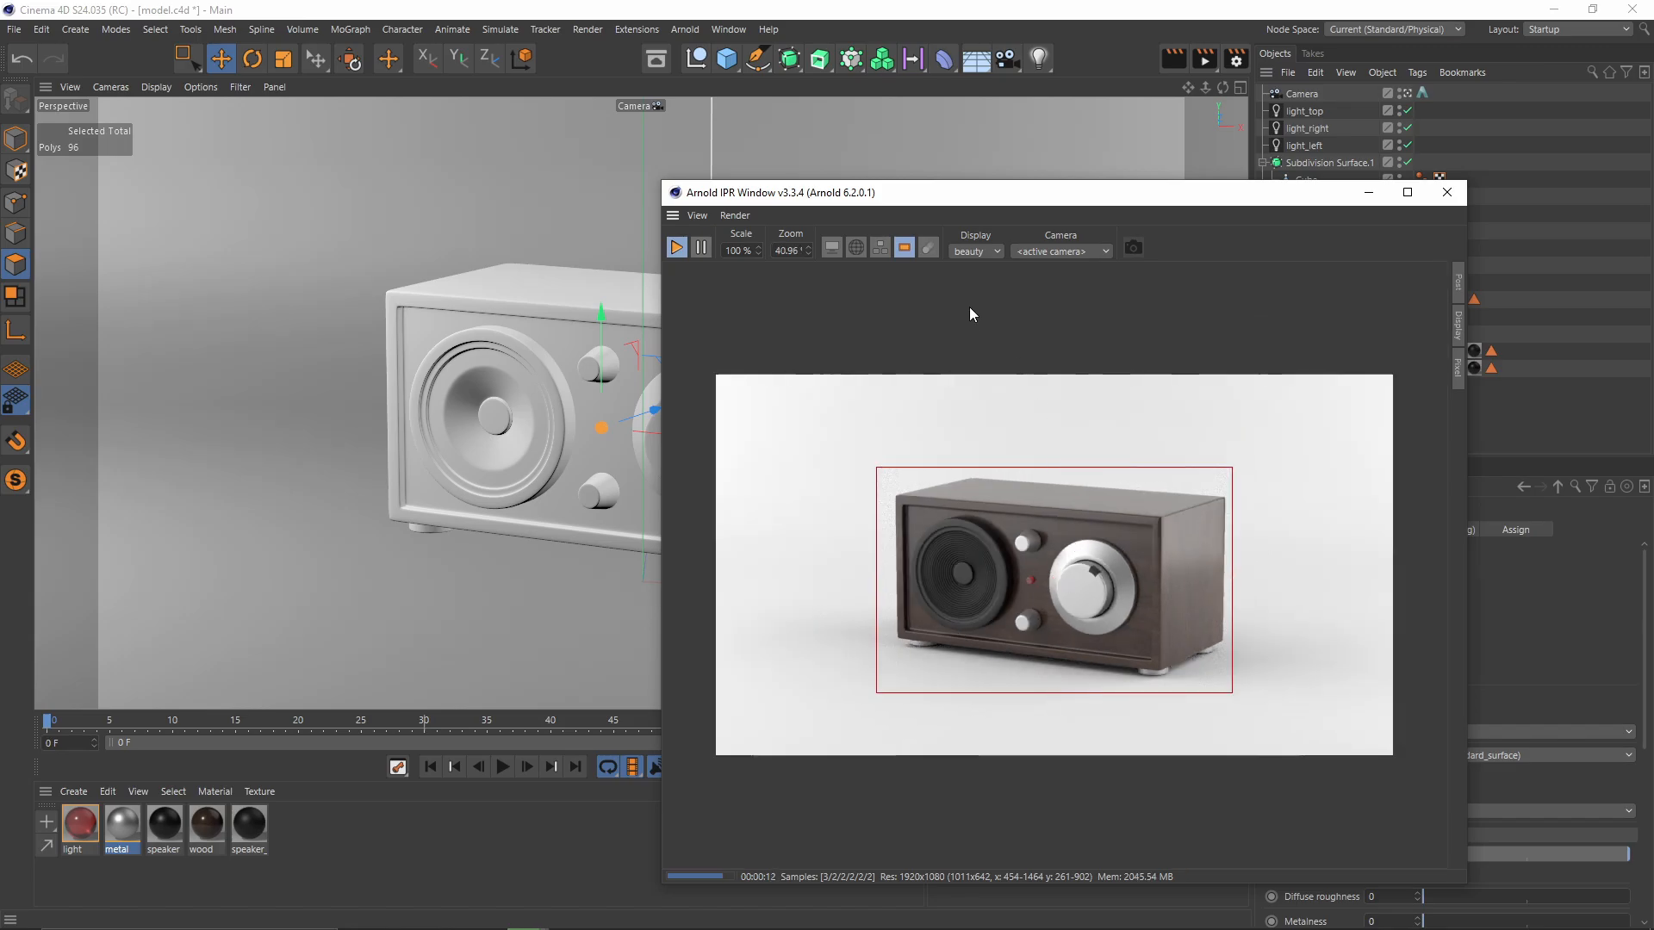
left_click(909, 247)
scroll(1278, 636, "up", 2)
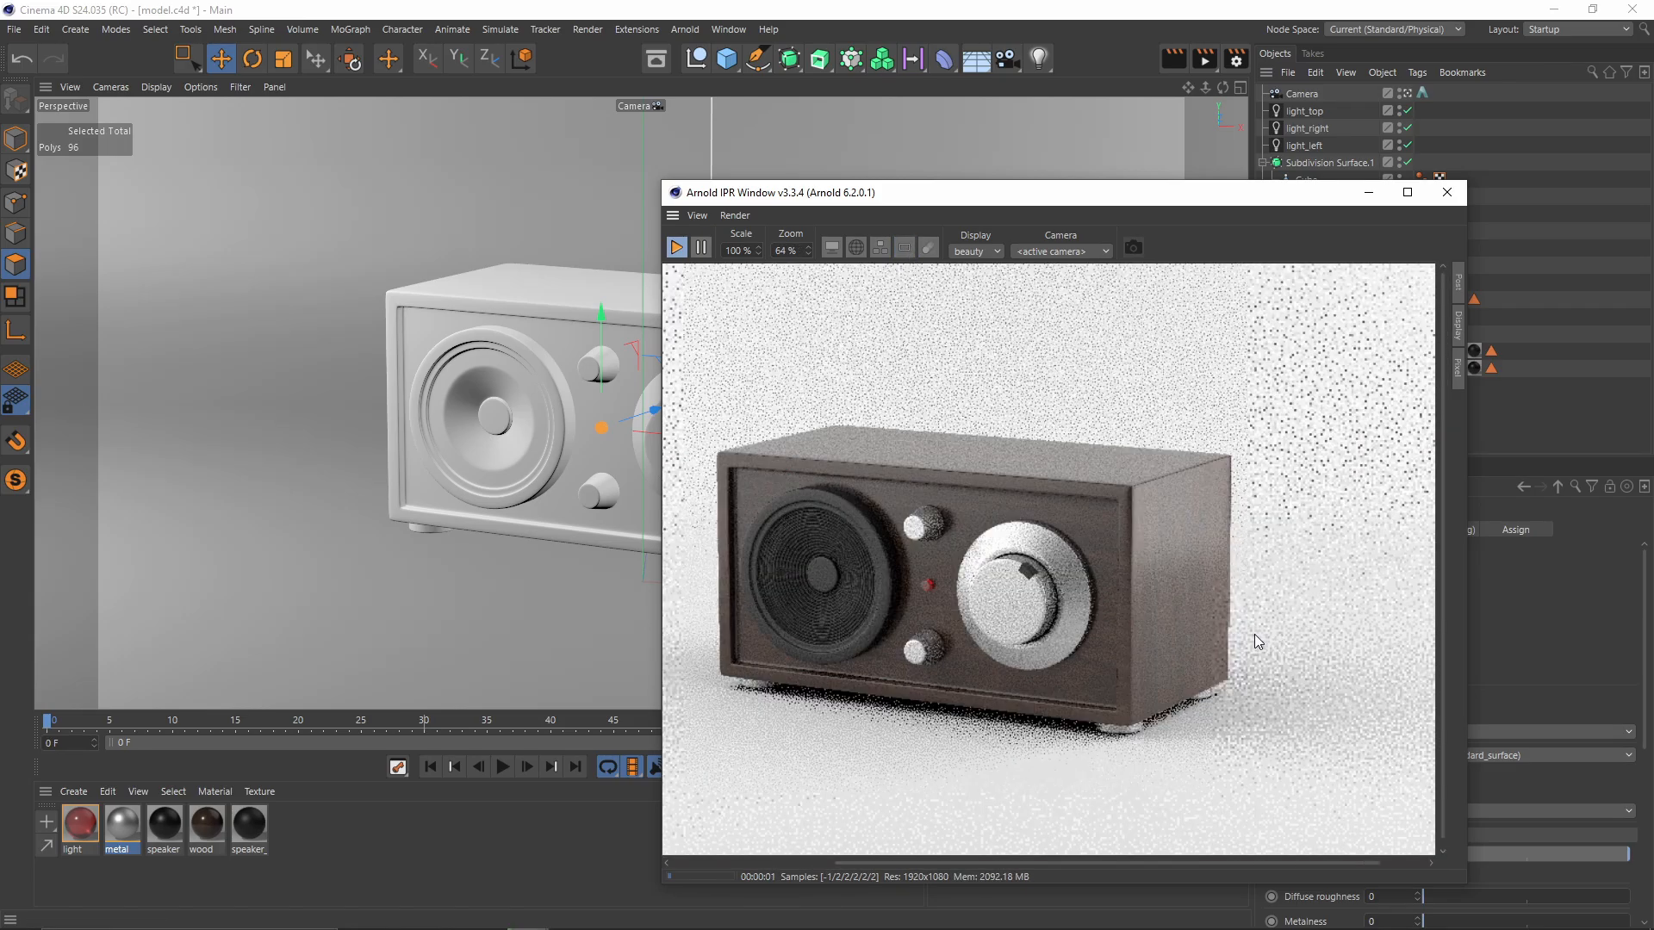
Step: Adjust the exposure of the camera's Arnold tag to brighten the render preview
scroll(1253, 633, "down", 1)
left_click_drag(1112, 193, 752, 248)
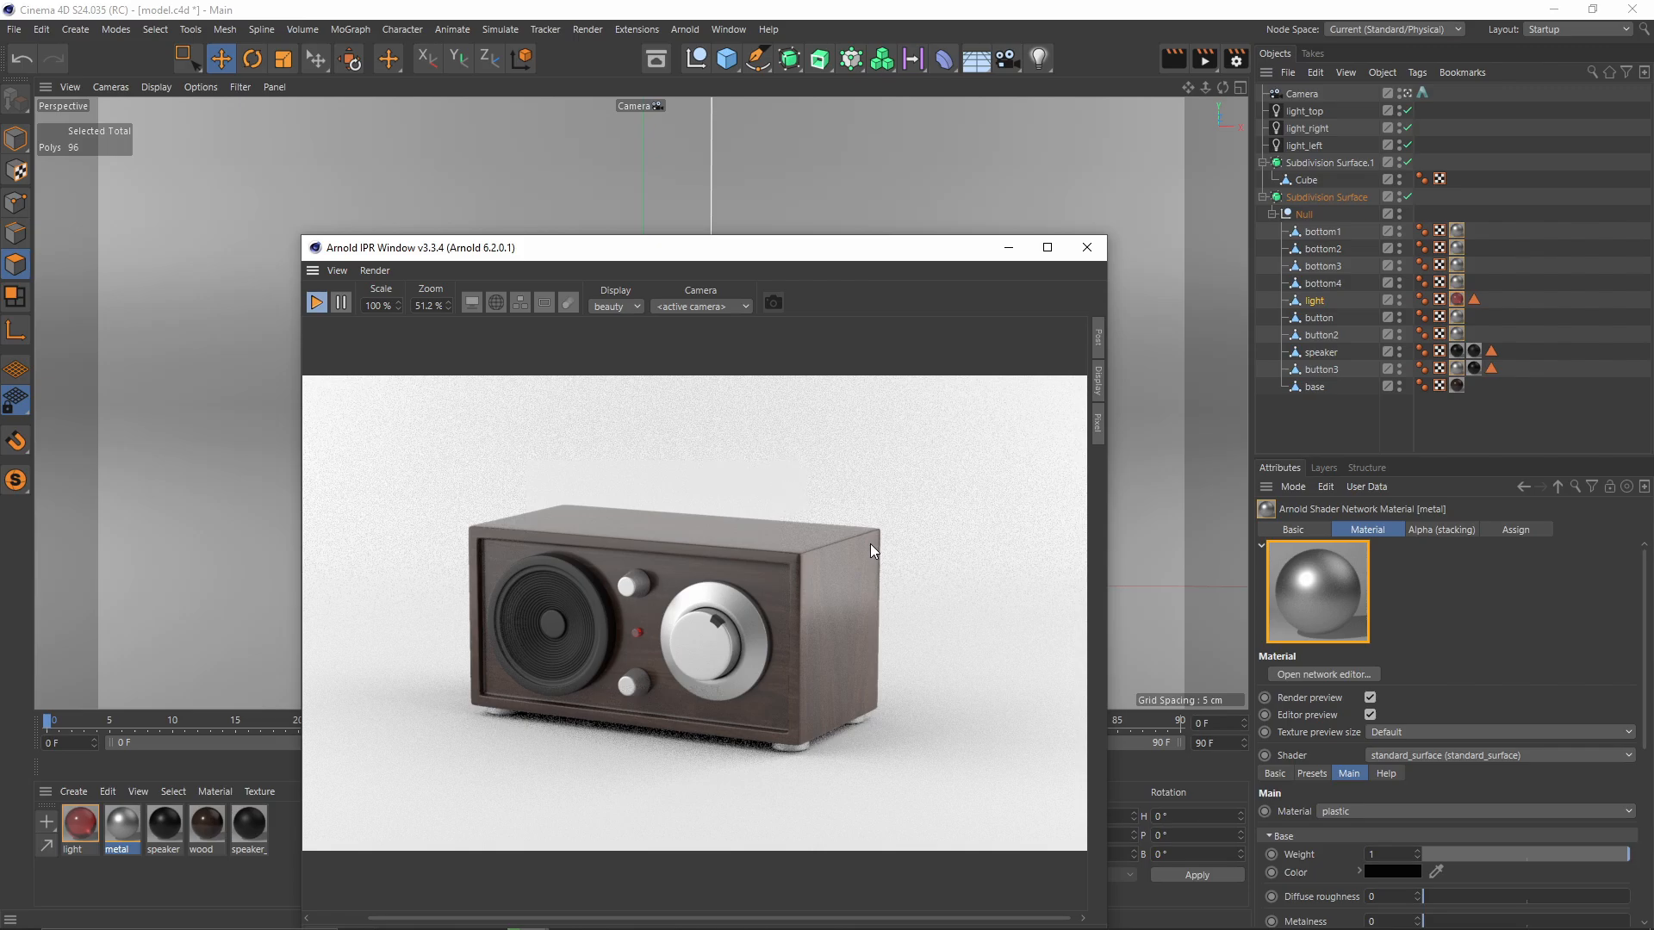
left_click(1422, 92)
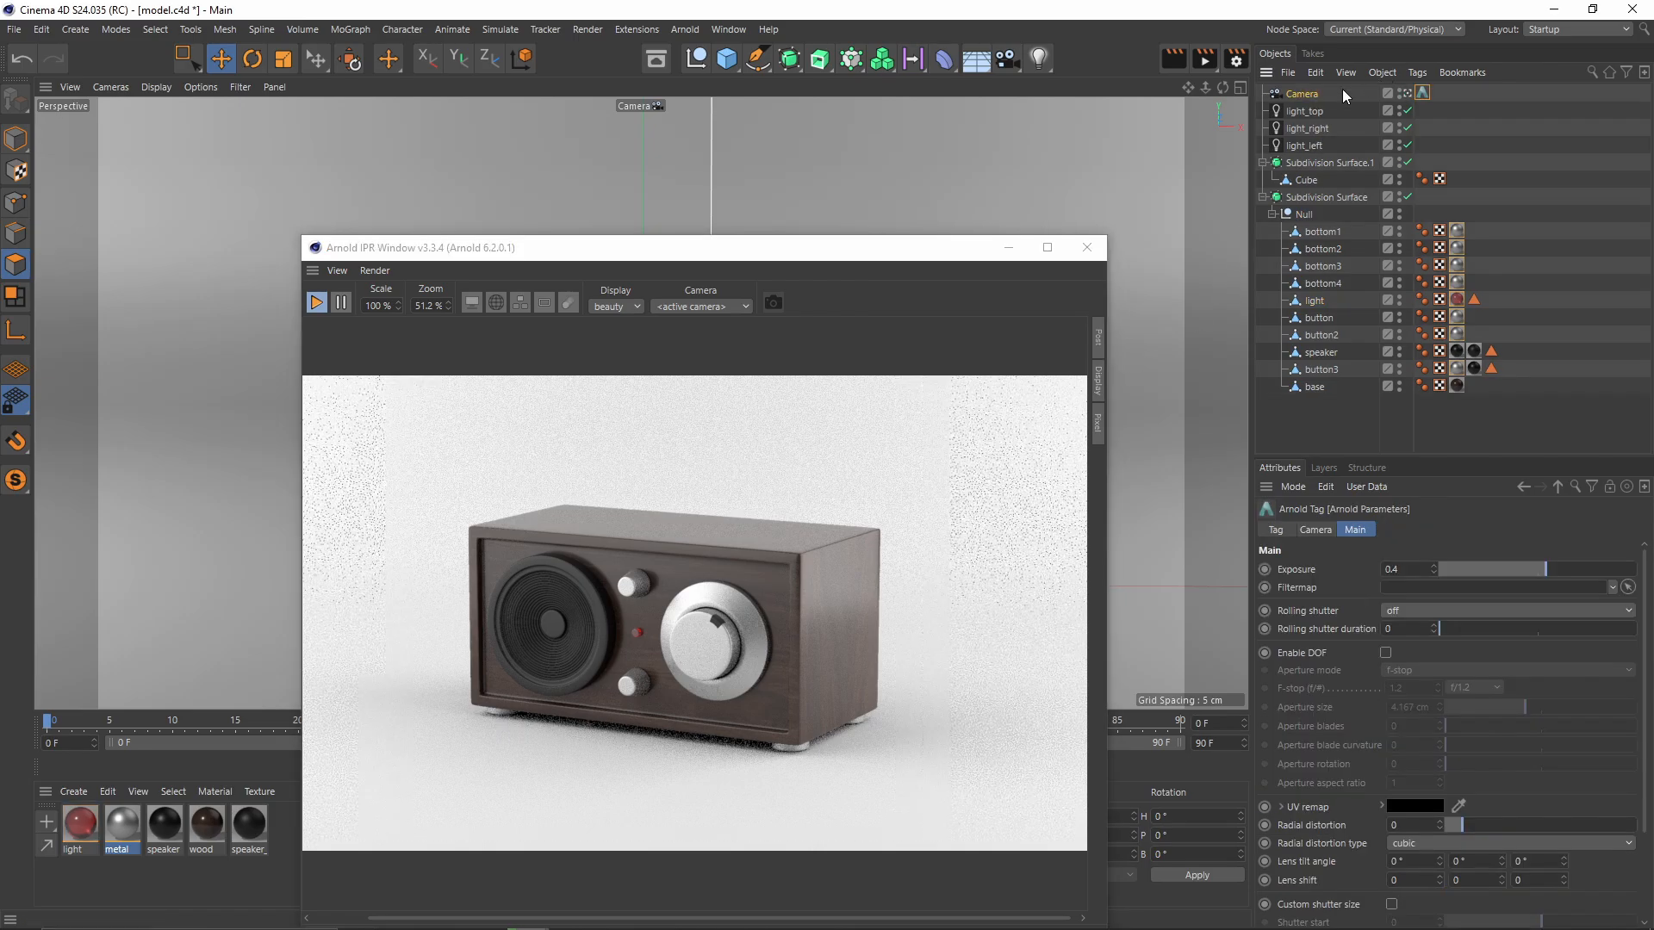
left_click(1418, 572)
key("Return")
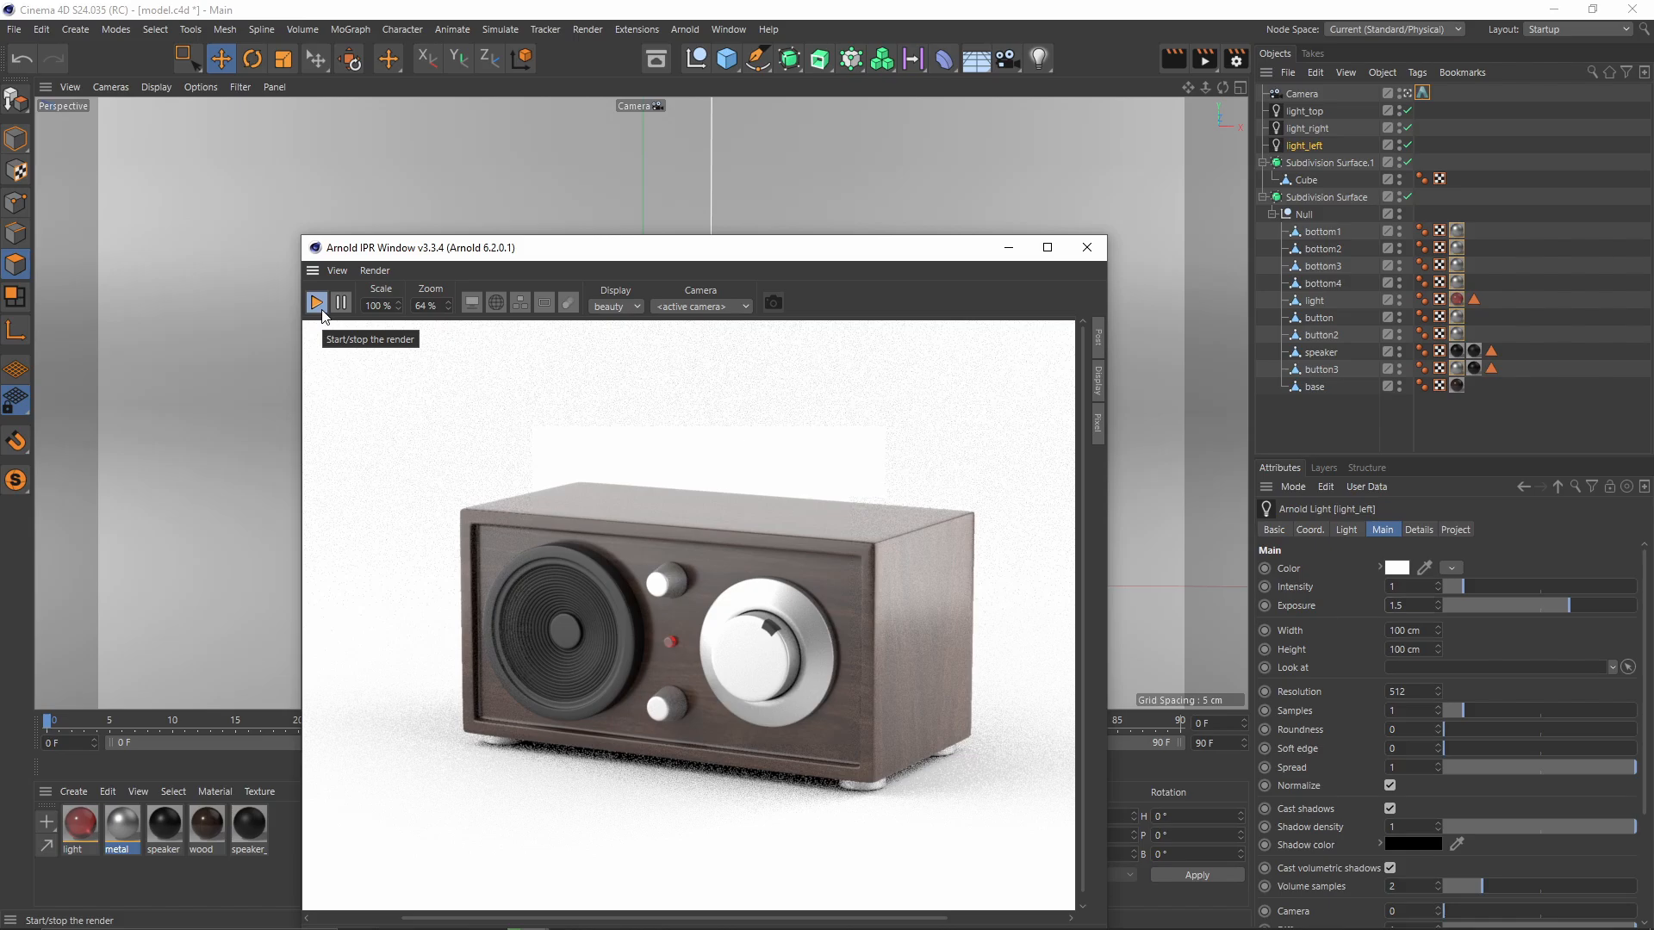
Step: Stop the preview and set the Arnold render samples to Camera (AA) 4, Diffuse 3 and Specular 3
left_click(321, 311)
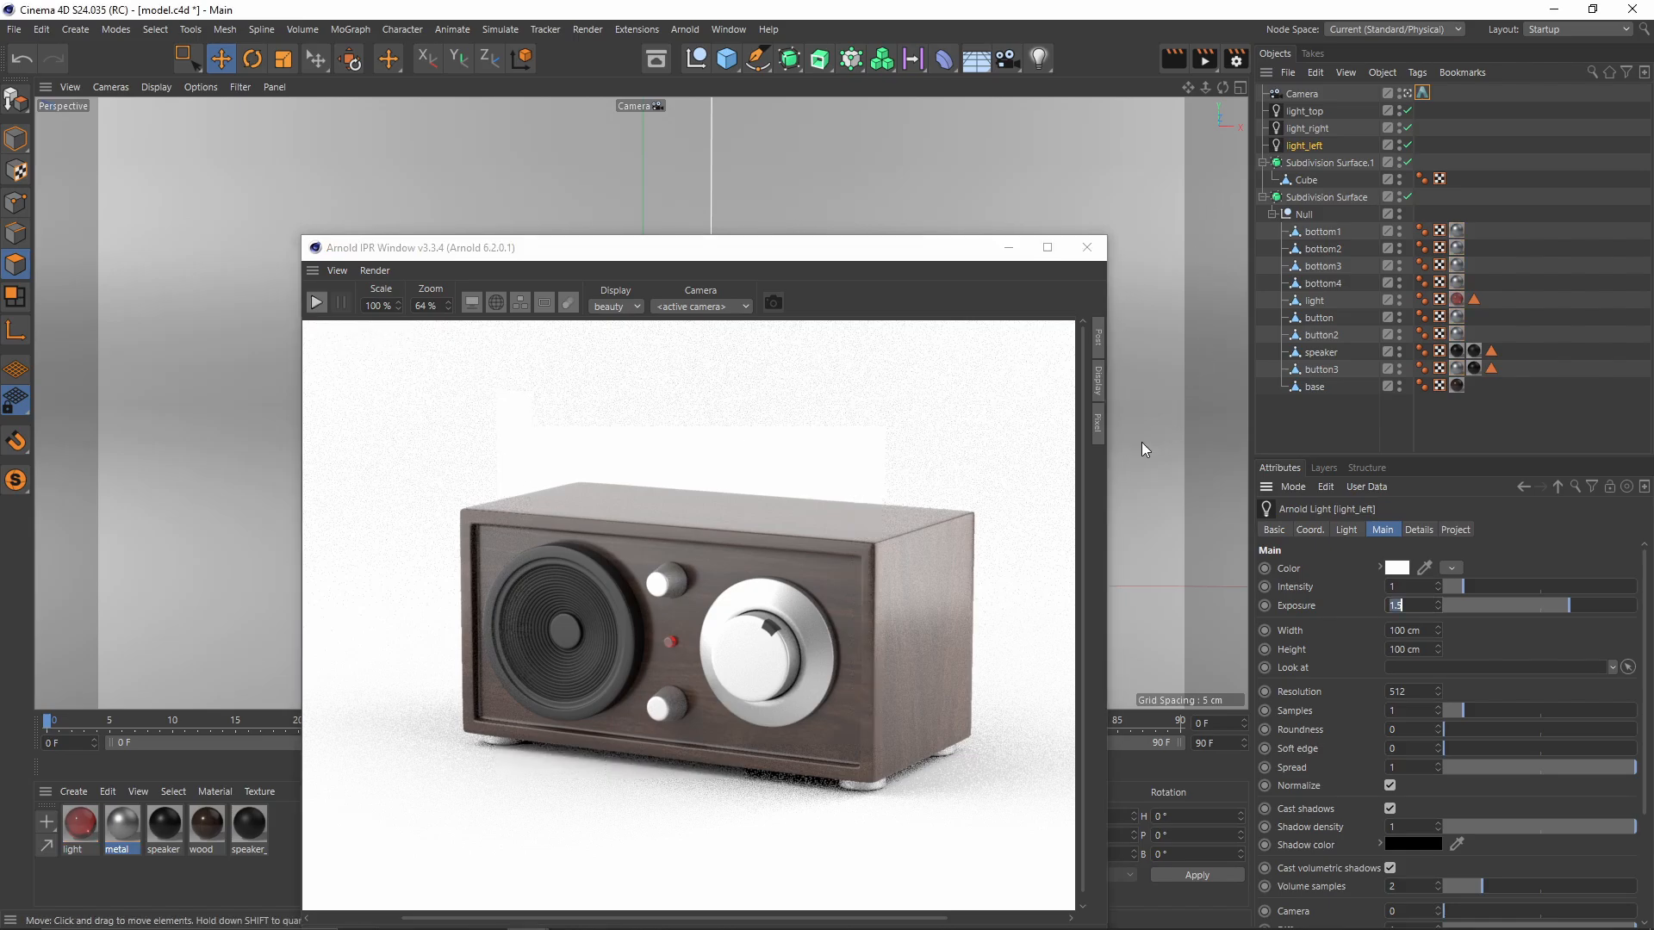
left_click(1231, 59)
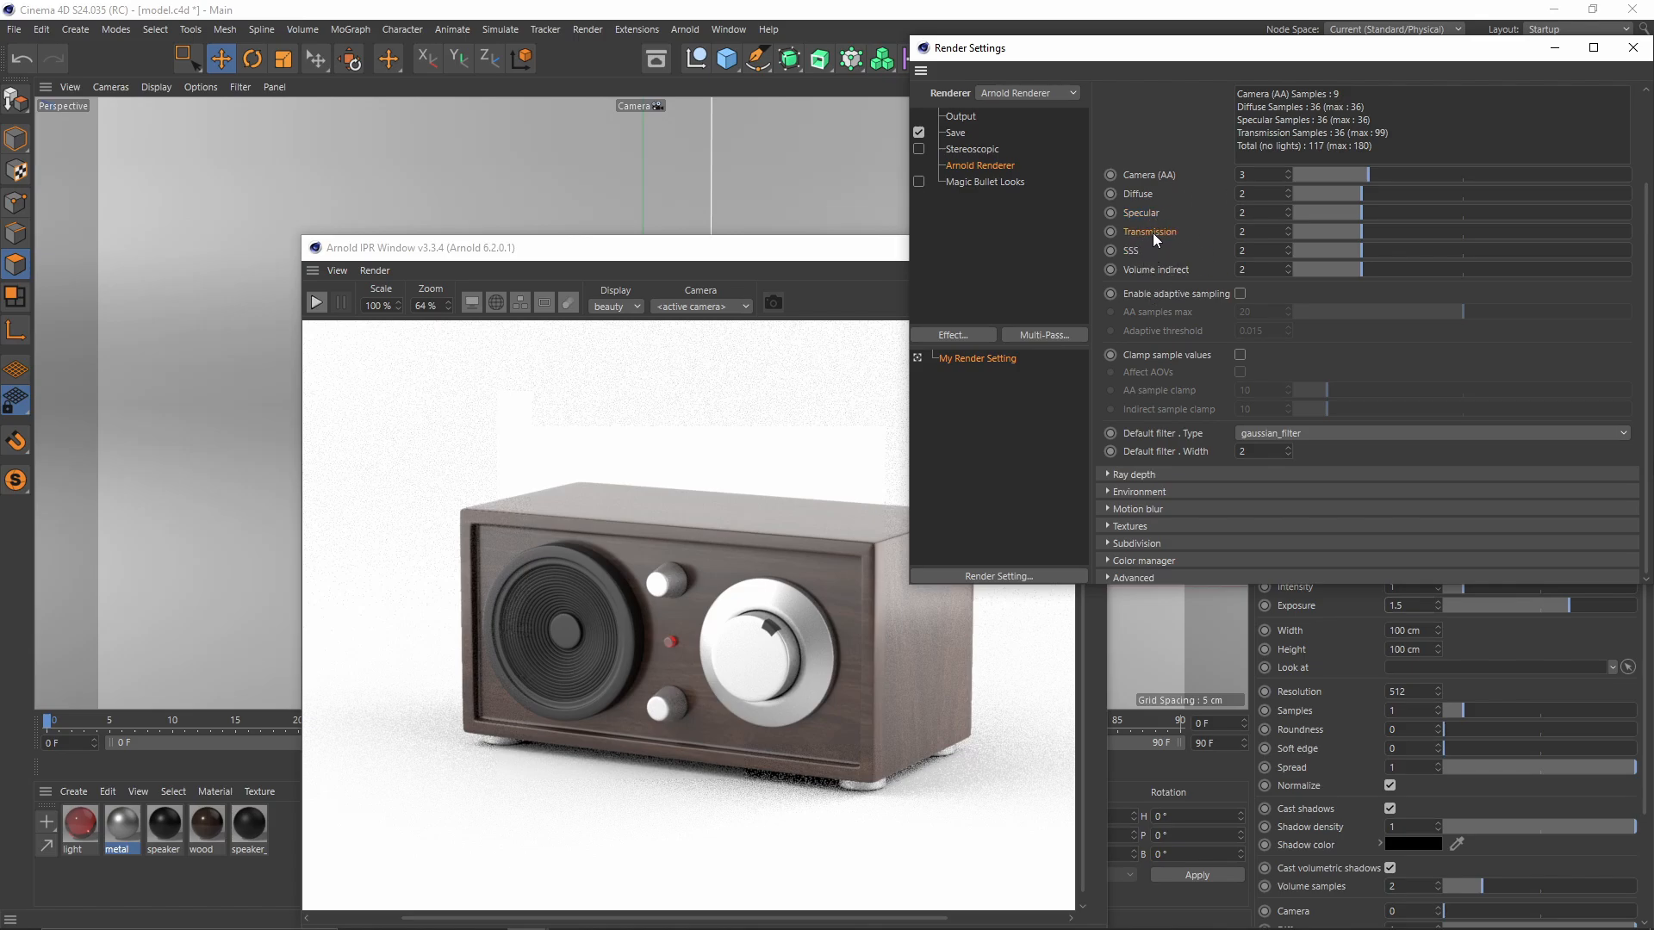
left_click(1265, 248)
left_click(1251, 228)
left_click(1257, 174)
type("4")
key("Return")
key("Tab")
type("3")
key("Return")
key("Tab")
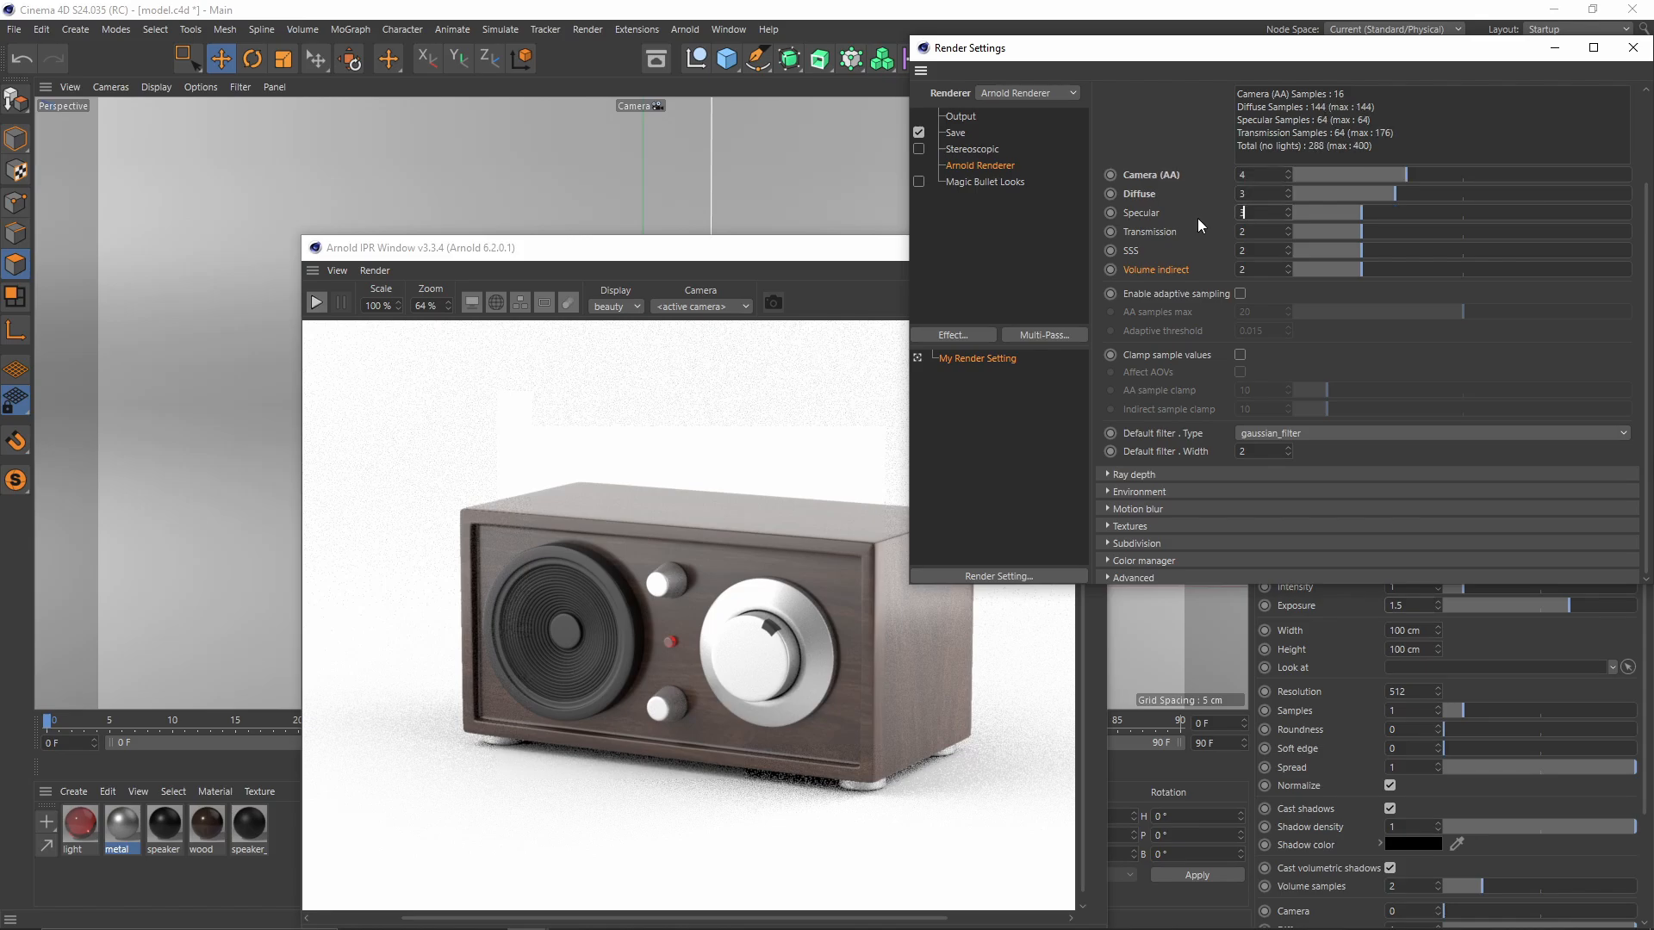
type("3")
key("Return")
left_click(1553, 52)
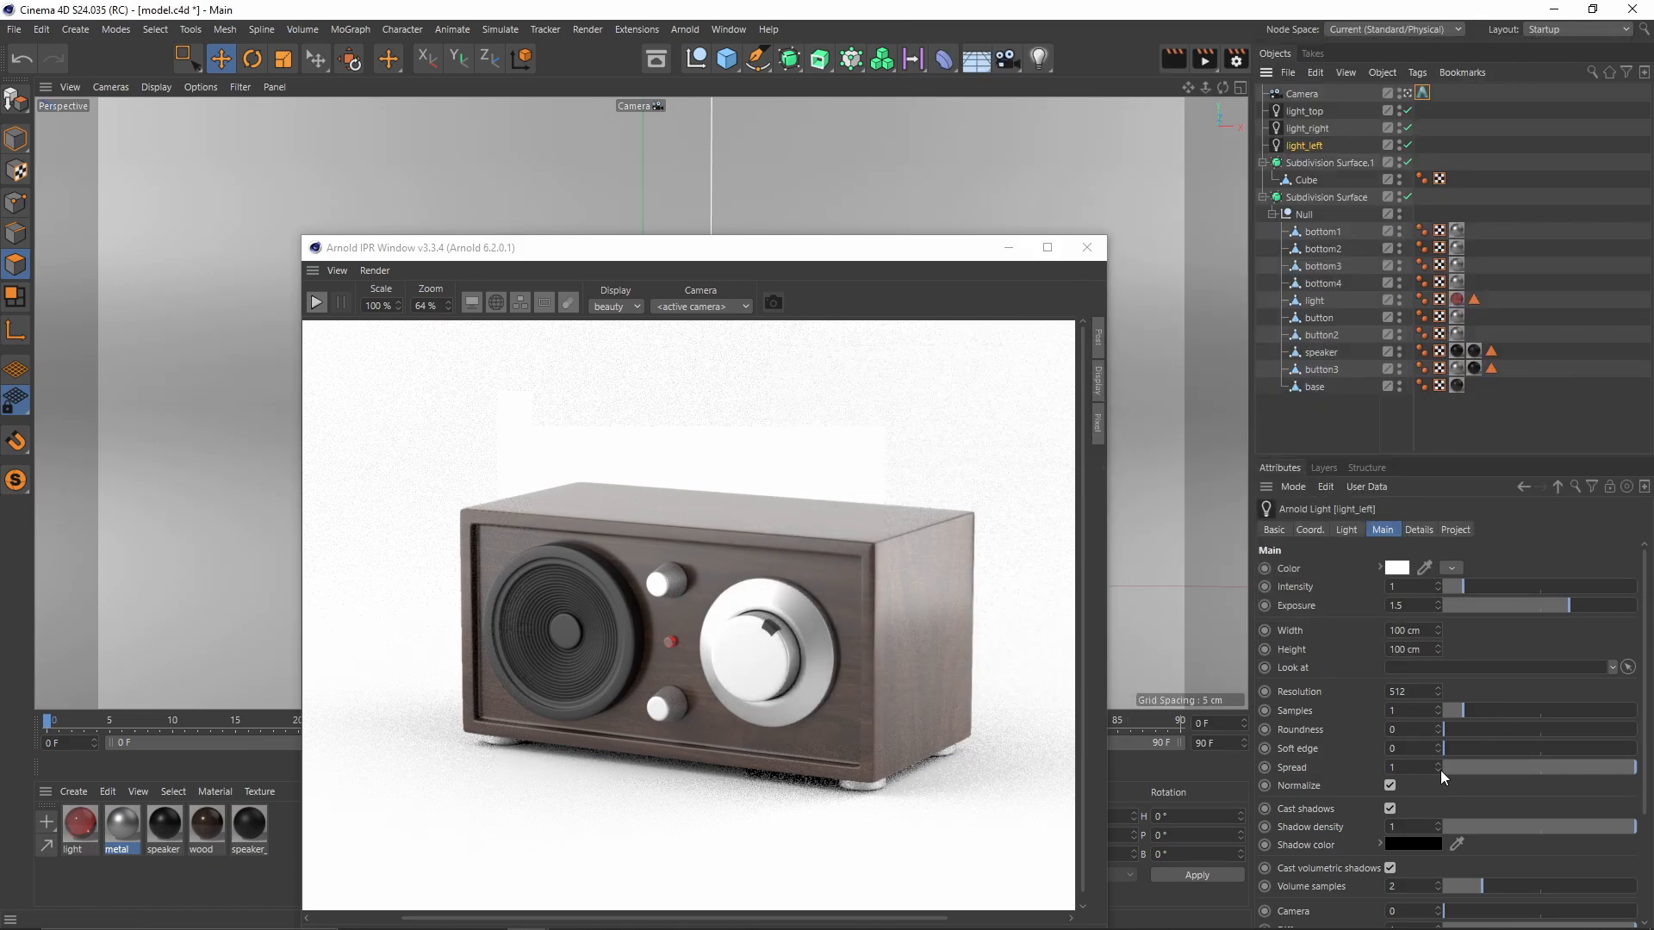
Step: Set the samples of the Arnold lights around the radio to 2
scroll(1441, 771, "down", 2)
left_click_drag(1404, 607, 1286, 591)
type("2")
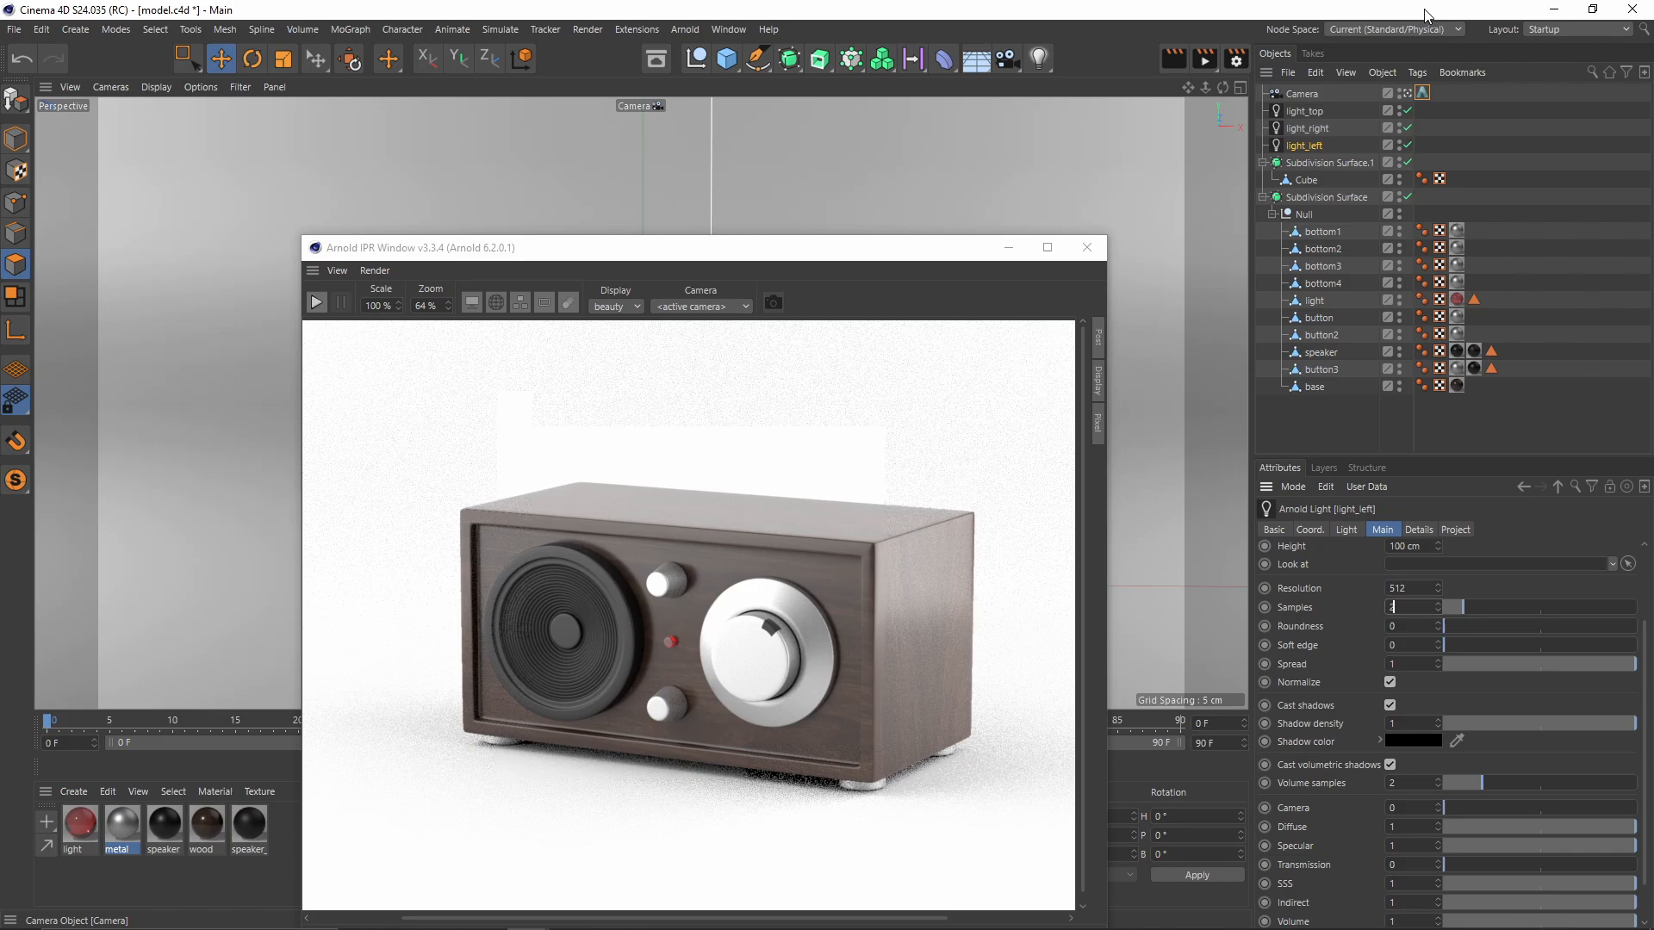
left_click(1310, 130)
left_click(1305, 111)
double_click(1411, 606)
type("2")
key("Return")
Step: Run the Arnold render preview with the new sampling and check the noise across the radio and its shadow
scroll(720, 462, "down", 1)
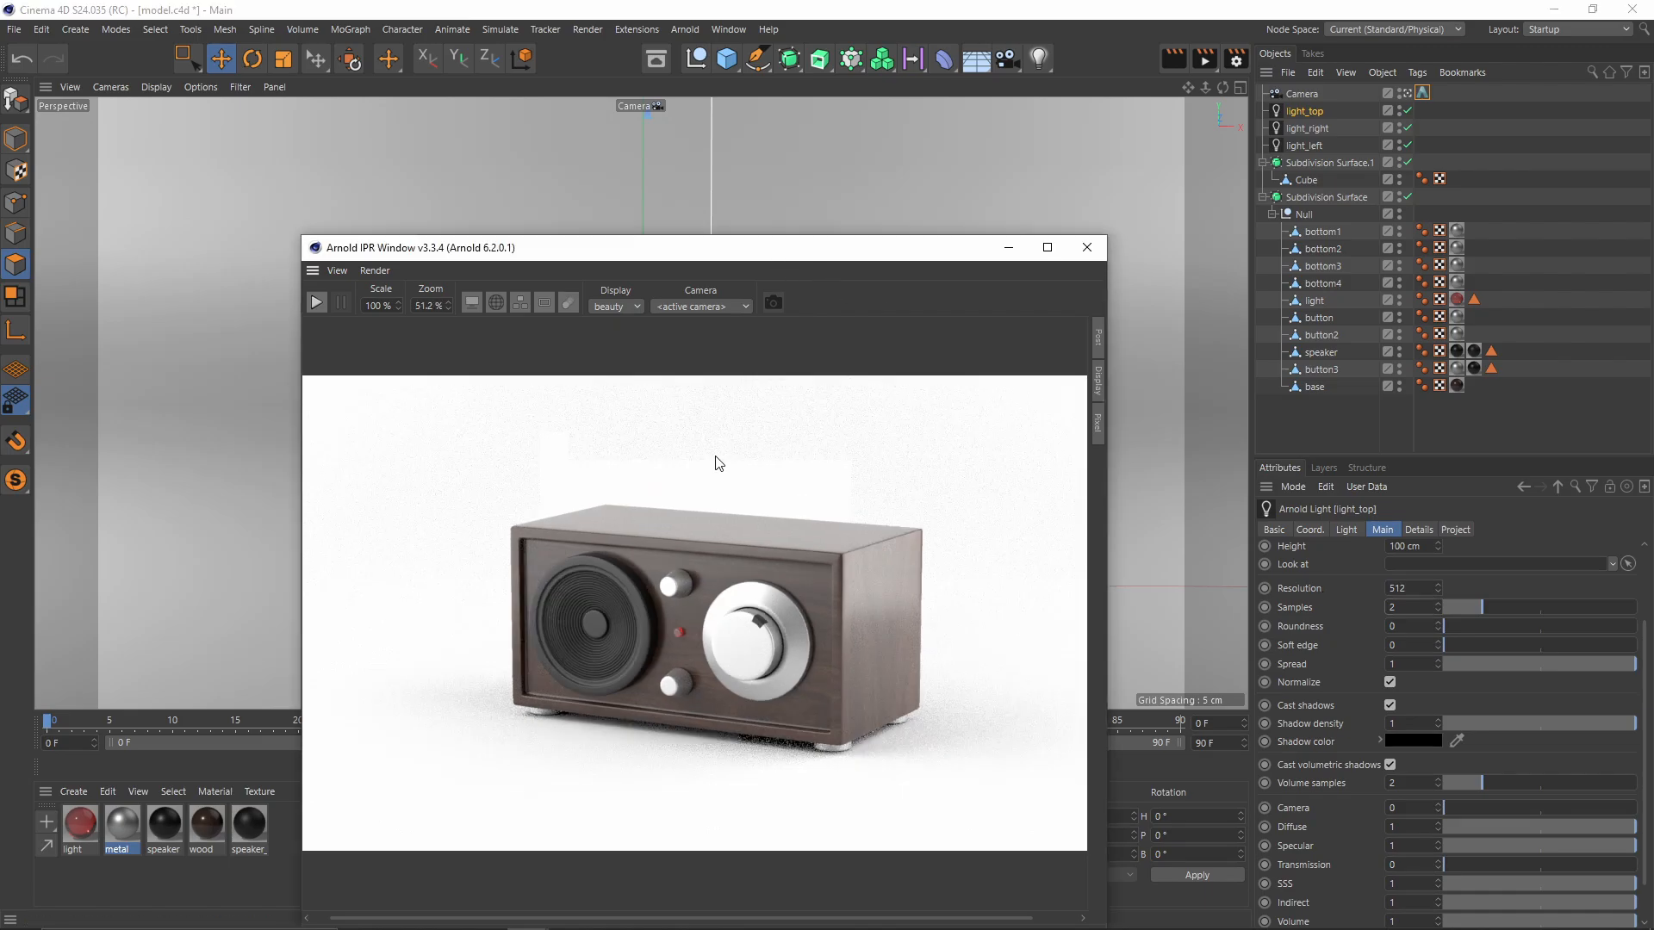
left_click(316, 302)
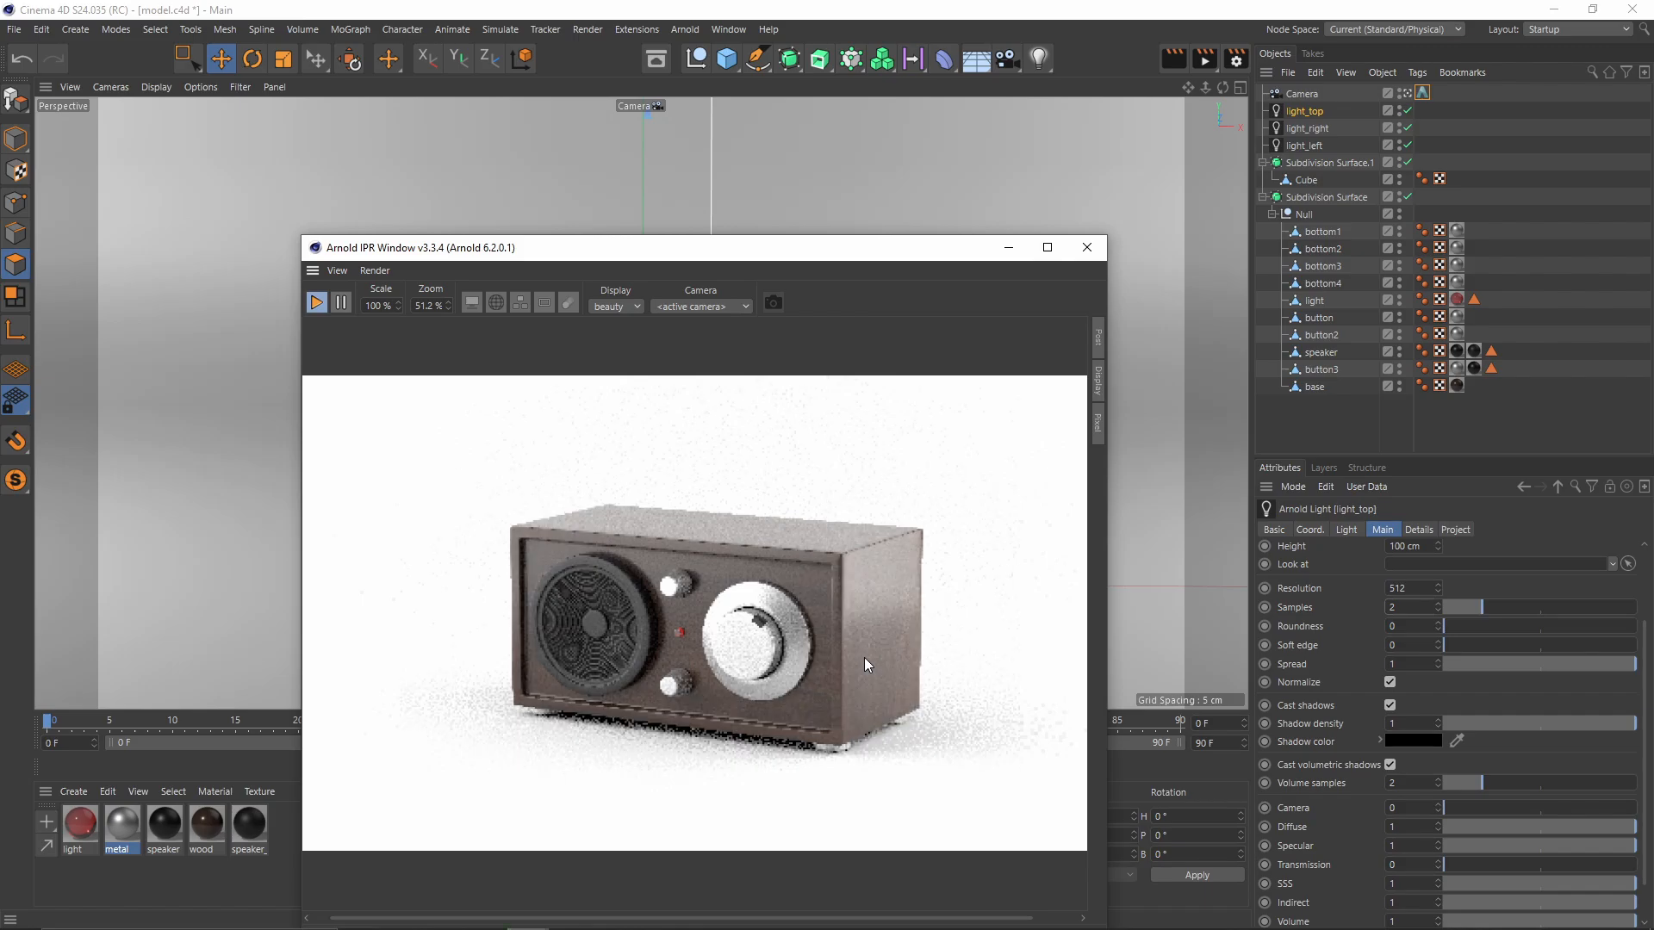
scroll(870, 708, "up", 3)
scroll(872, 705, "down", 3)
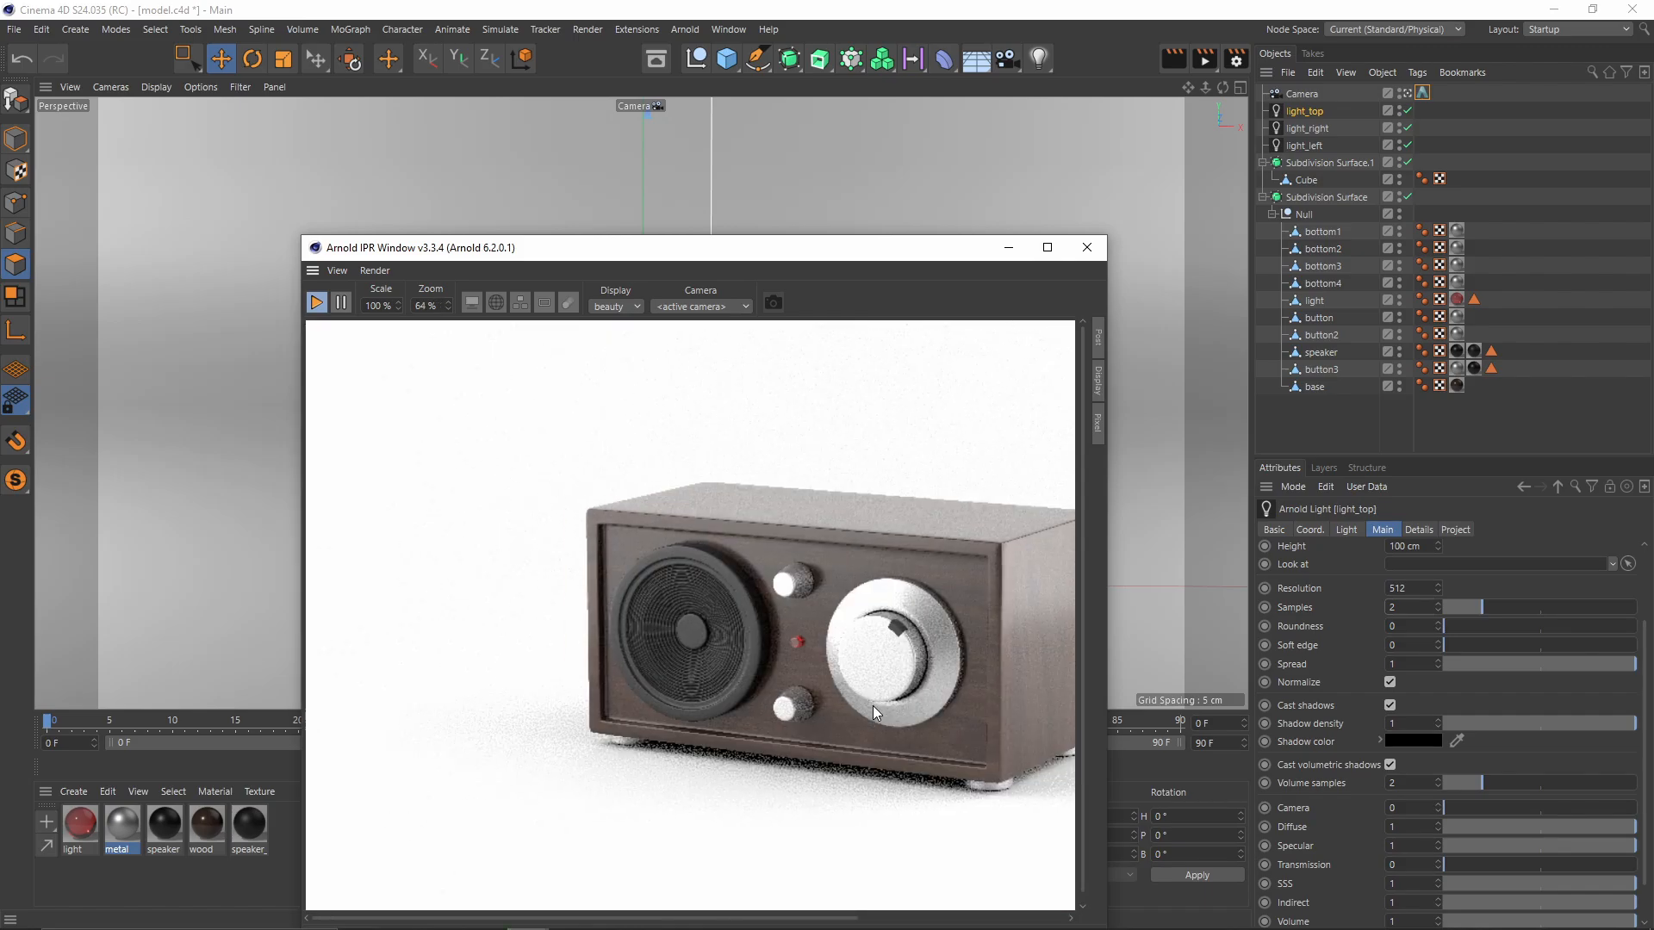
scroll(877, 692, "up", 1)
left_click_drag(818, 326, 851, 258)
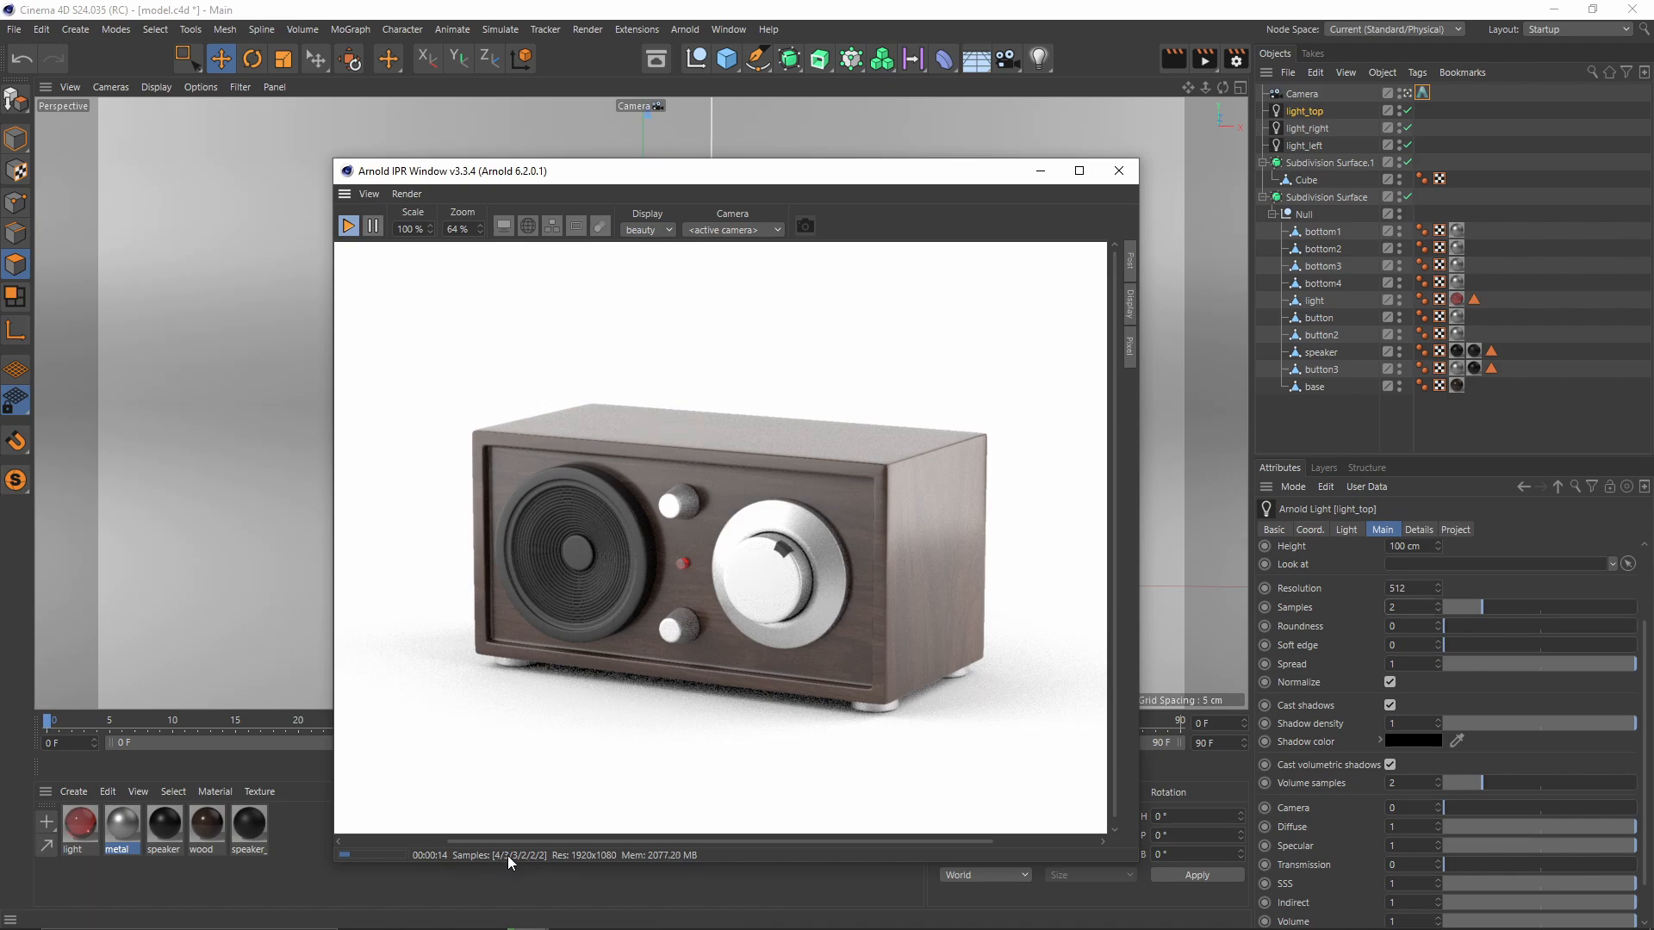
scroll(796, 667, "up", 2)
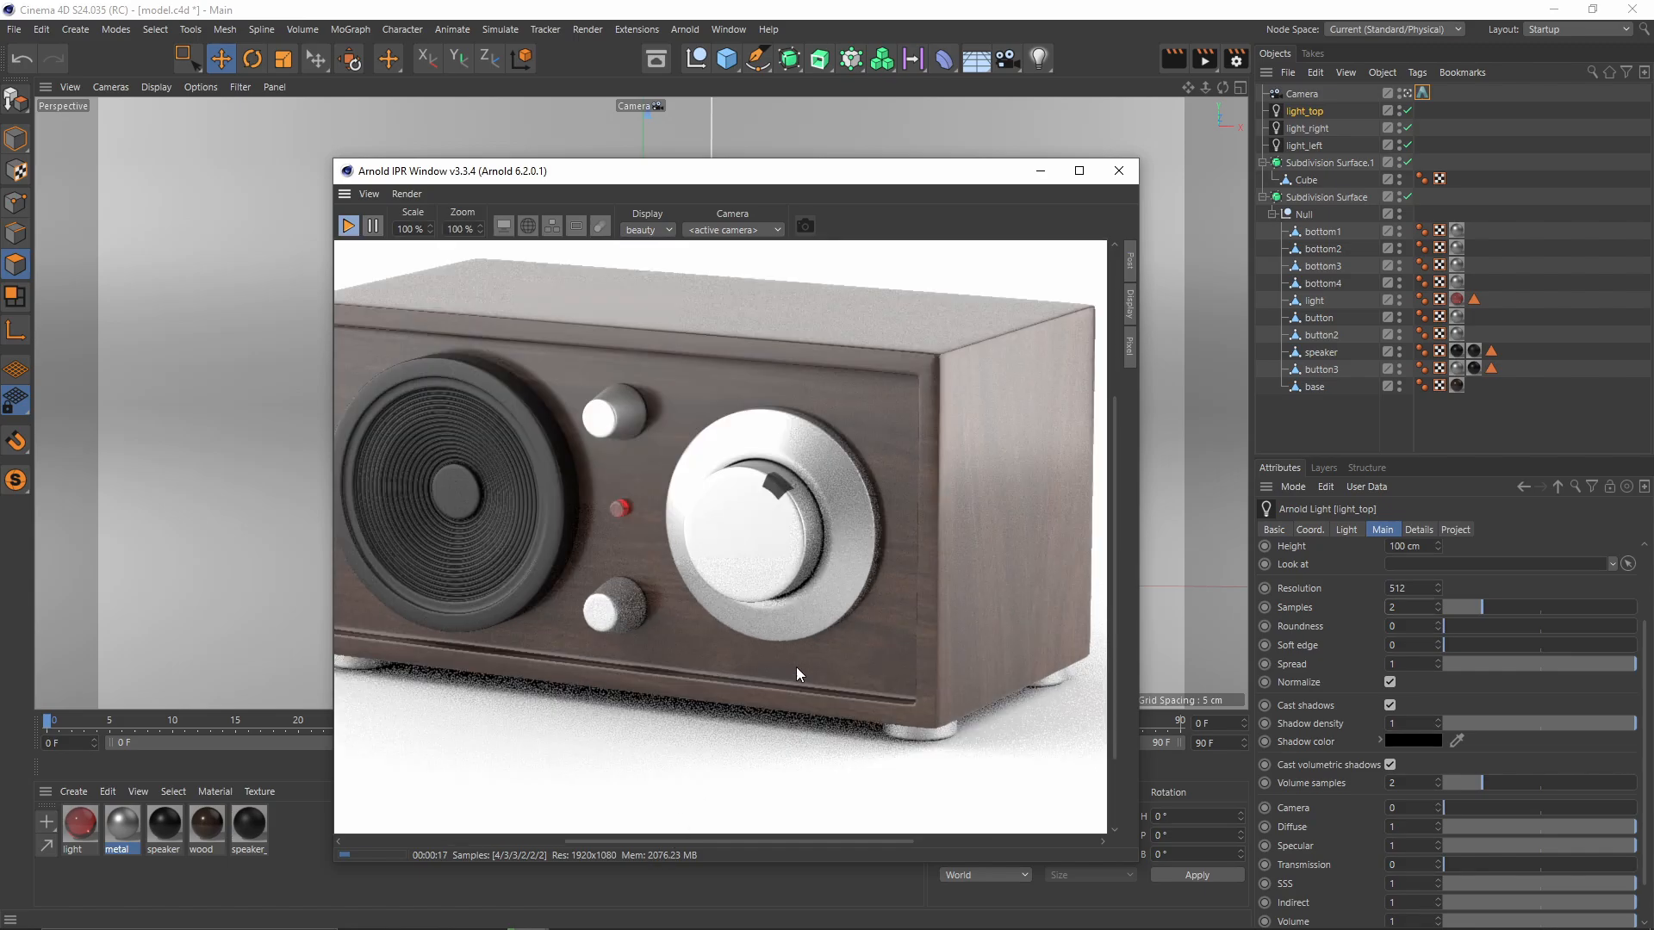
scroll(731, 648, "down", 1)
scroll(742, 623, "up", 3)
scroll(742, 624, "down", 3)
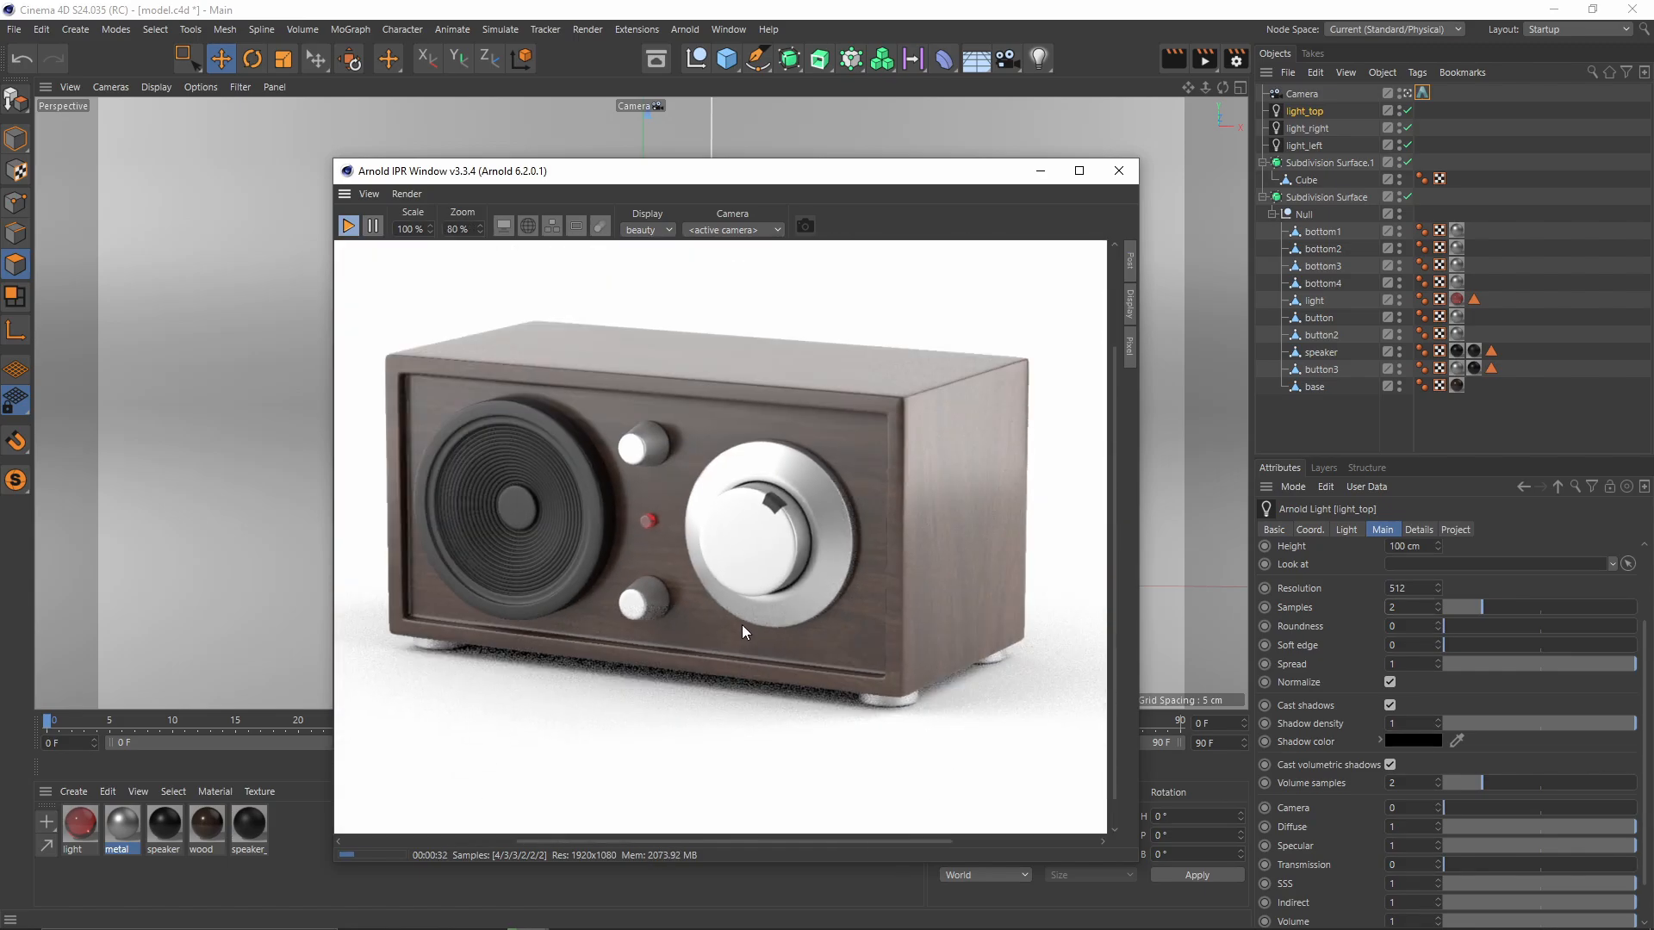
scroll(741, 624, "down", 1)
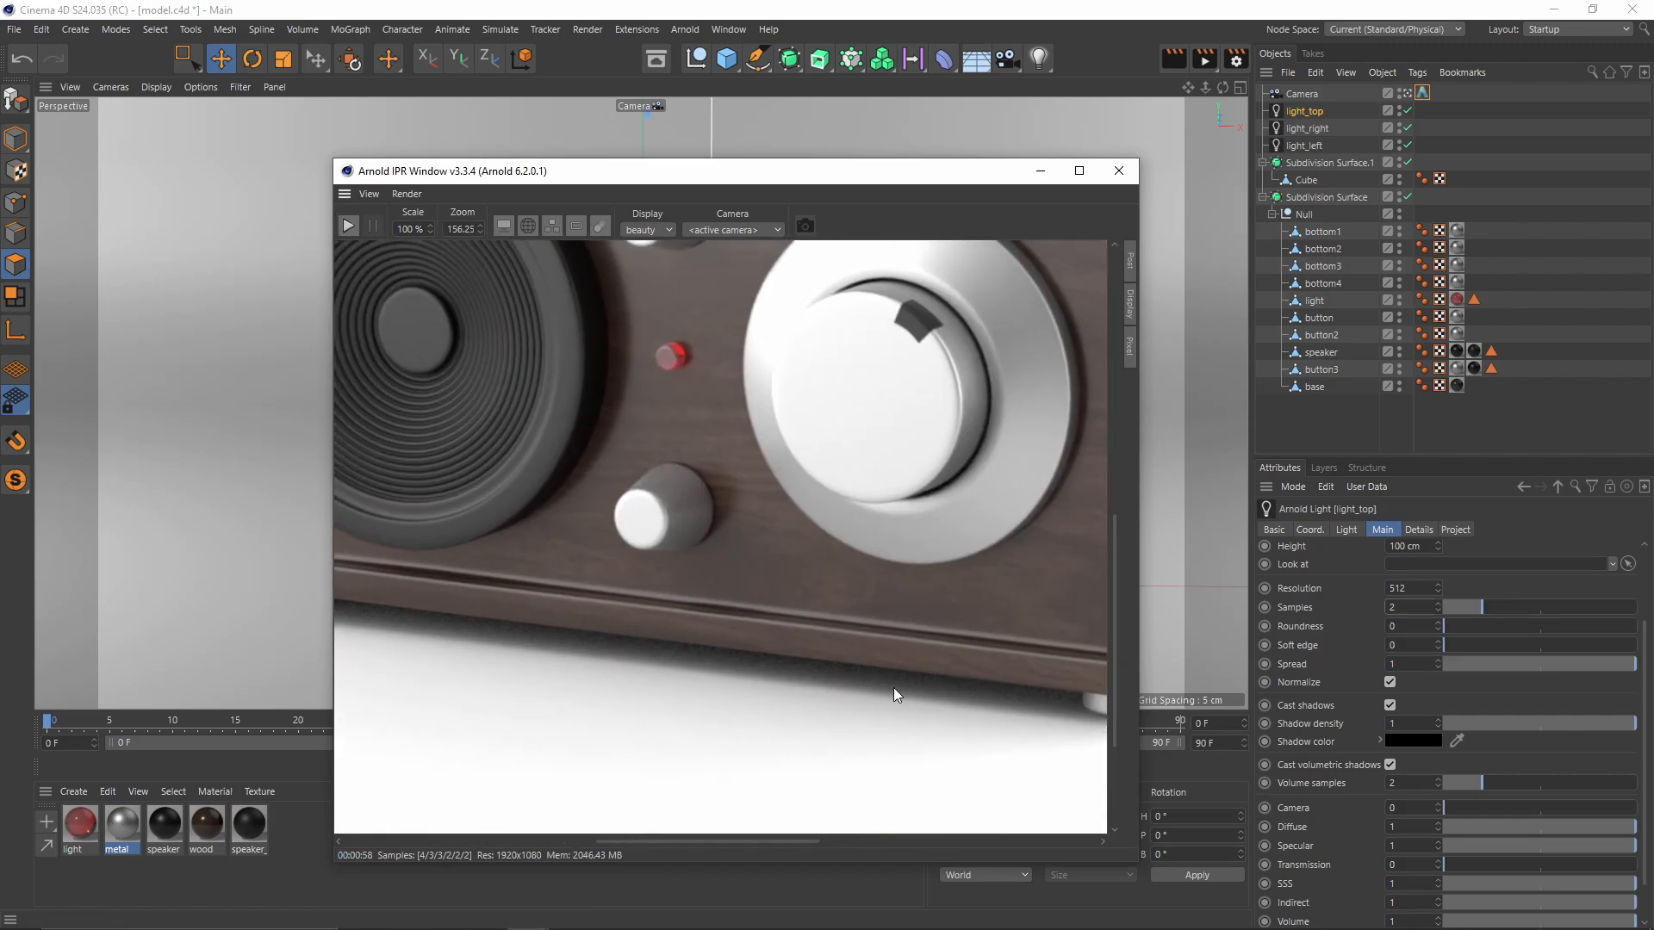
Step: Inspect the finished preview up close around the speaker, knobs, dial and the shadow under the radio
middle_click_drag(566, 633, 724, 670)
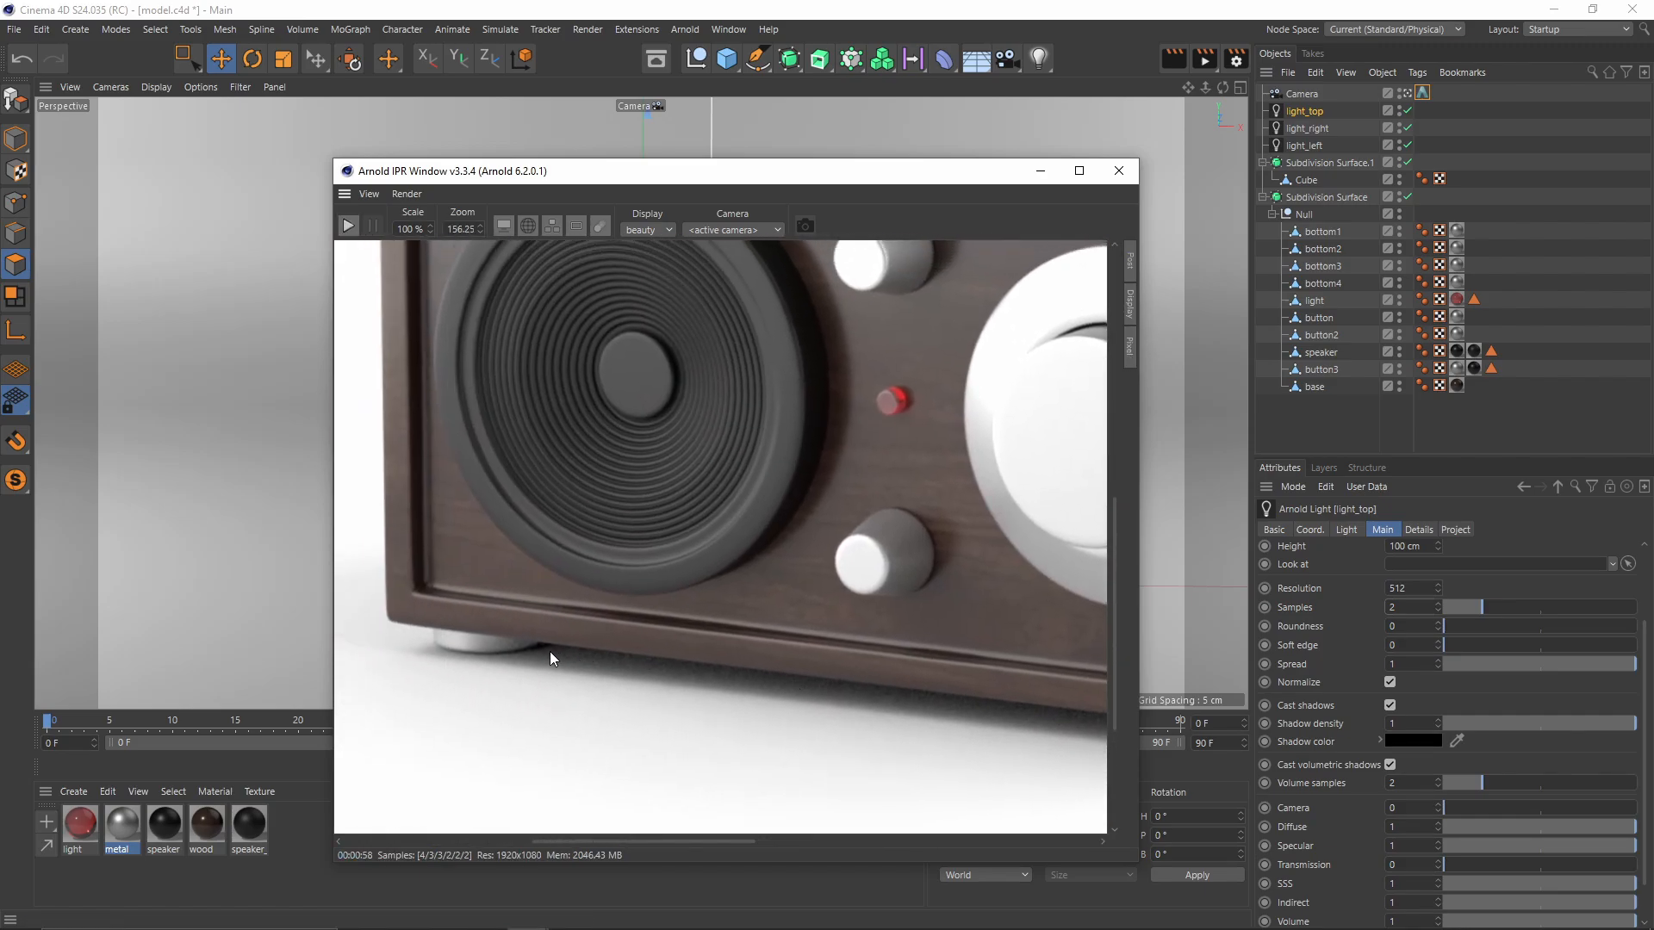
middle_click_drag(549, 652, 655, 719)
middle_click_drag(564, 413, 523, 607)
scroll(564, 522, "down", 1)
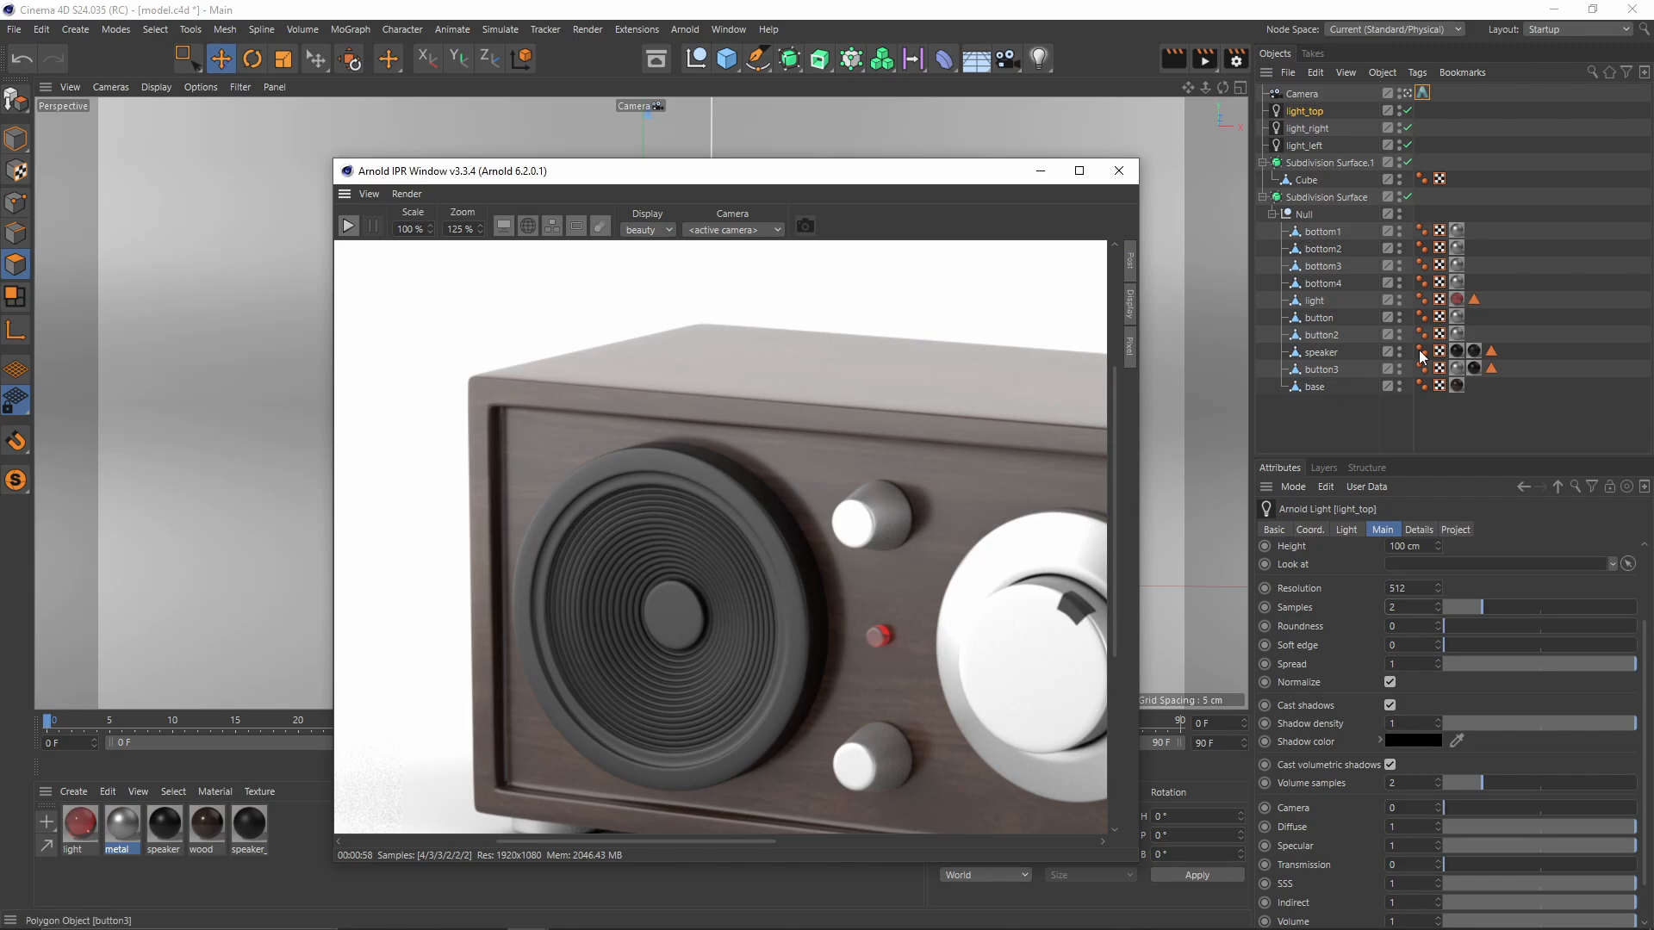
middle_click_drag(794, 689, 700, 436)
middle_click_drag(658, 659, 654, 700)
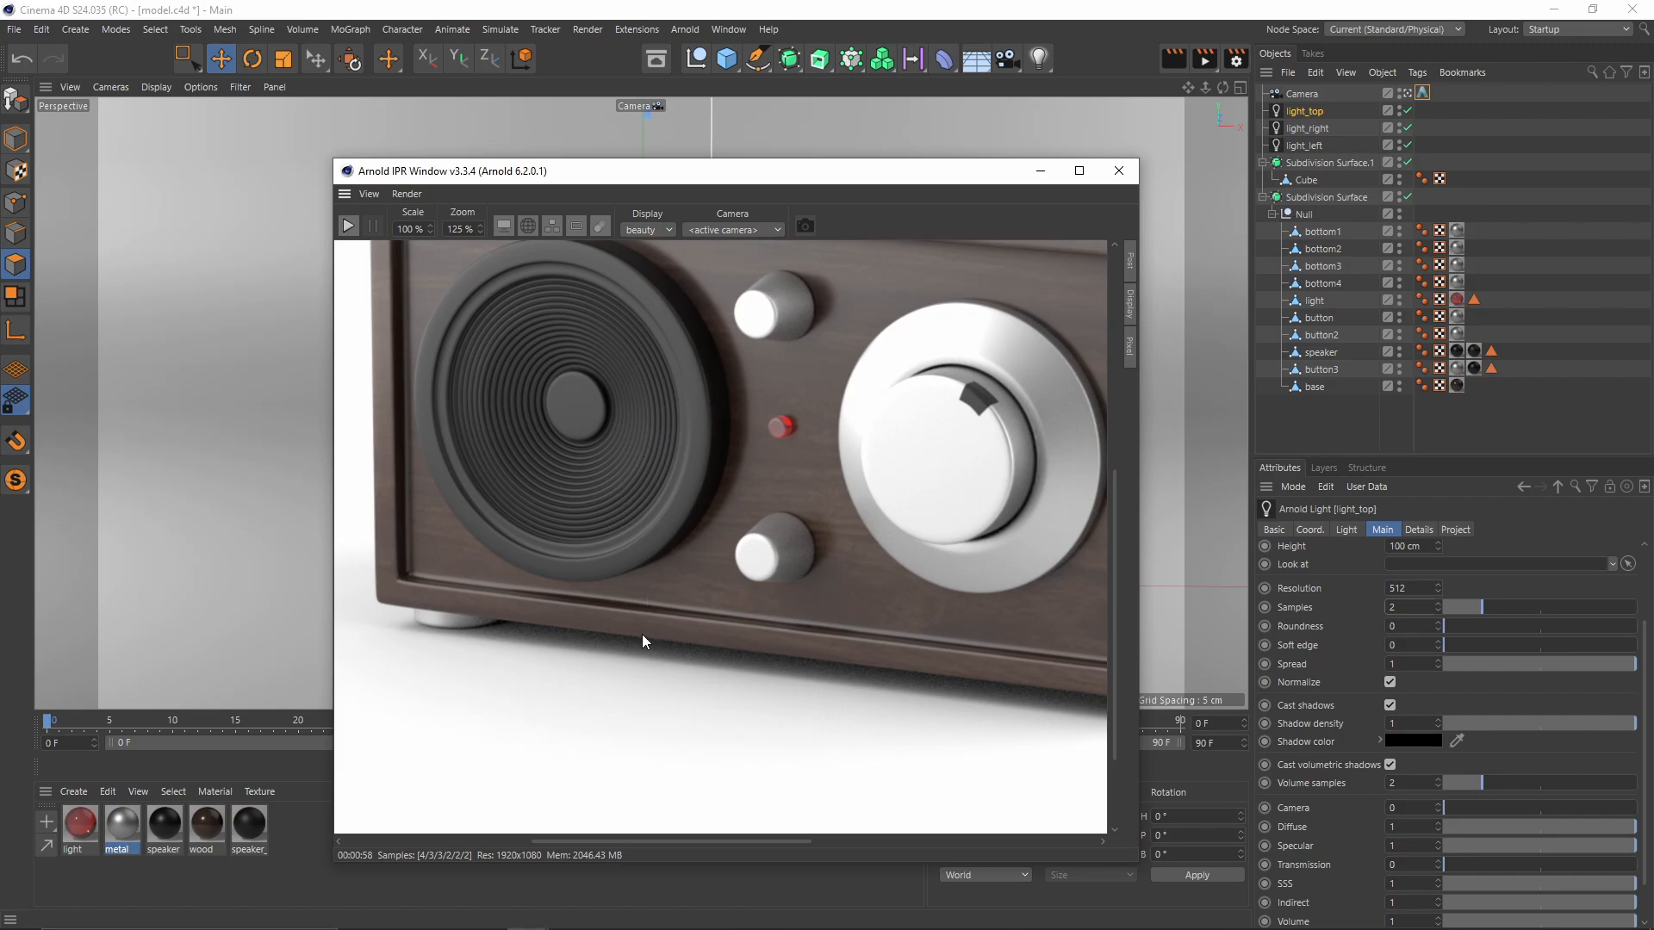
scroll(676, 647, "down", 1)
left_click_drag(902, 597, 842, 527)
scroll(858, 610, "down", 1)
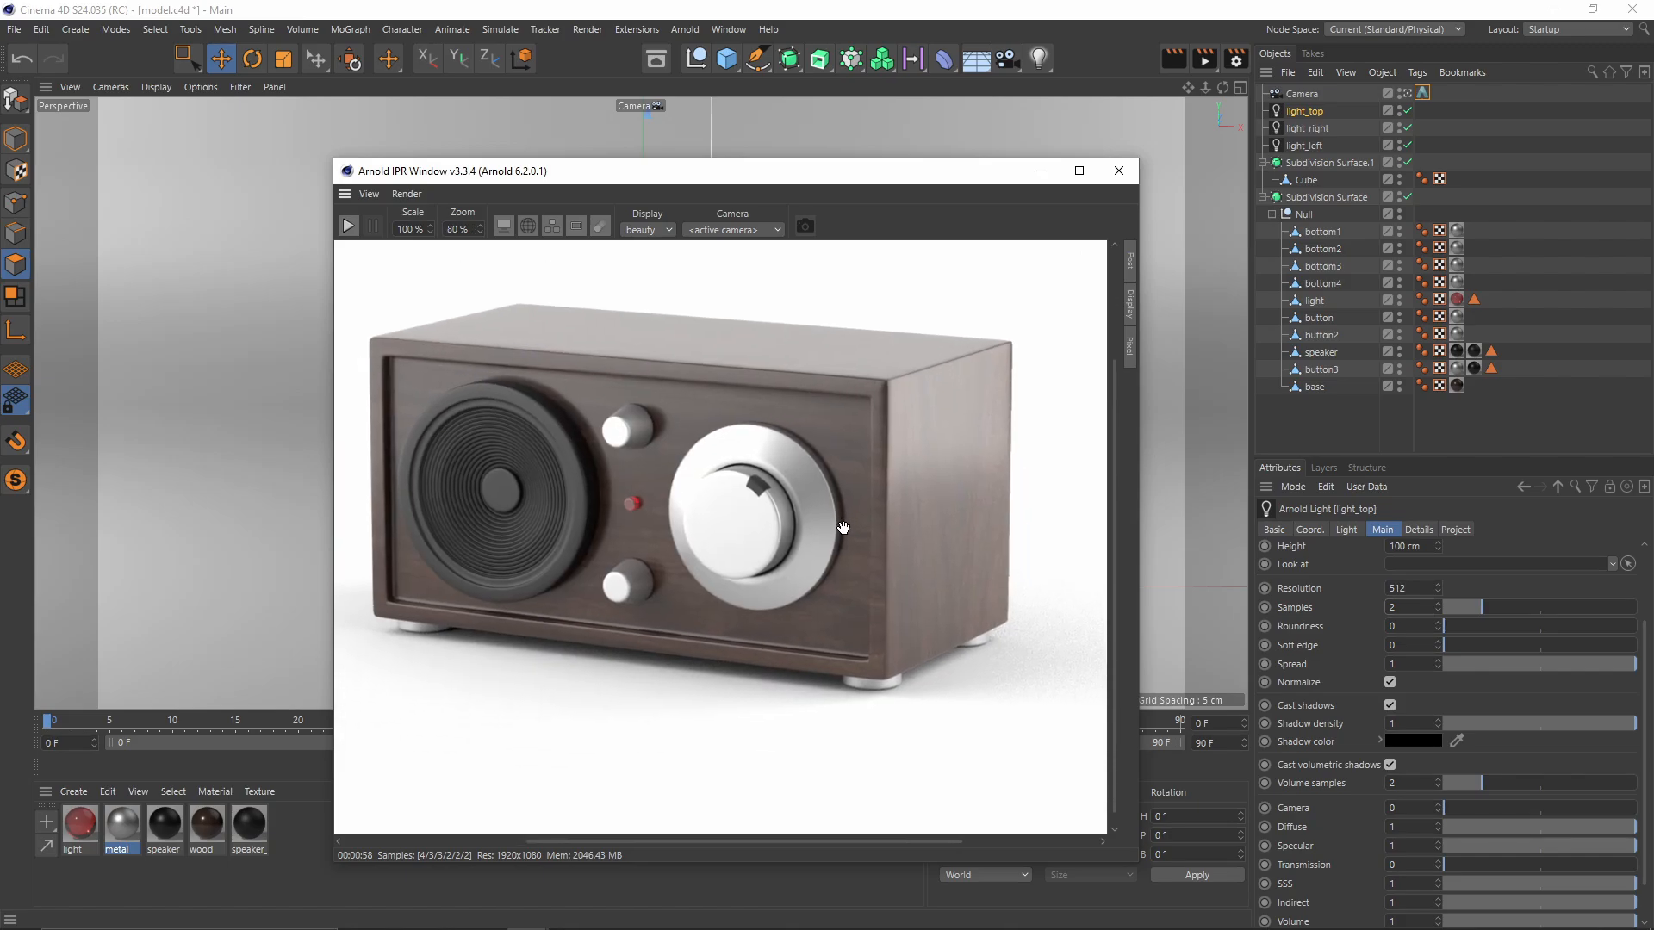
Step: Read the pixel values of the background in the render preview, then show the whole frame again
left_click(1132, 348)
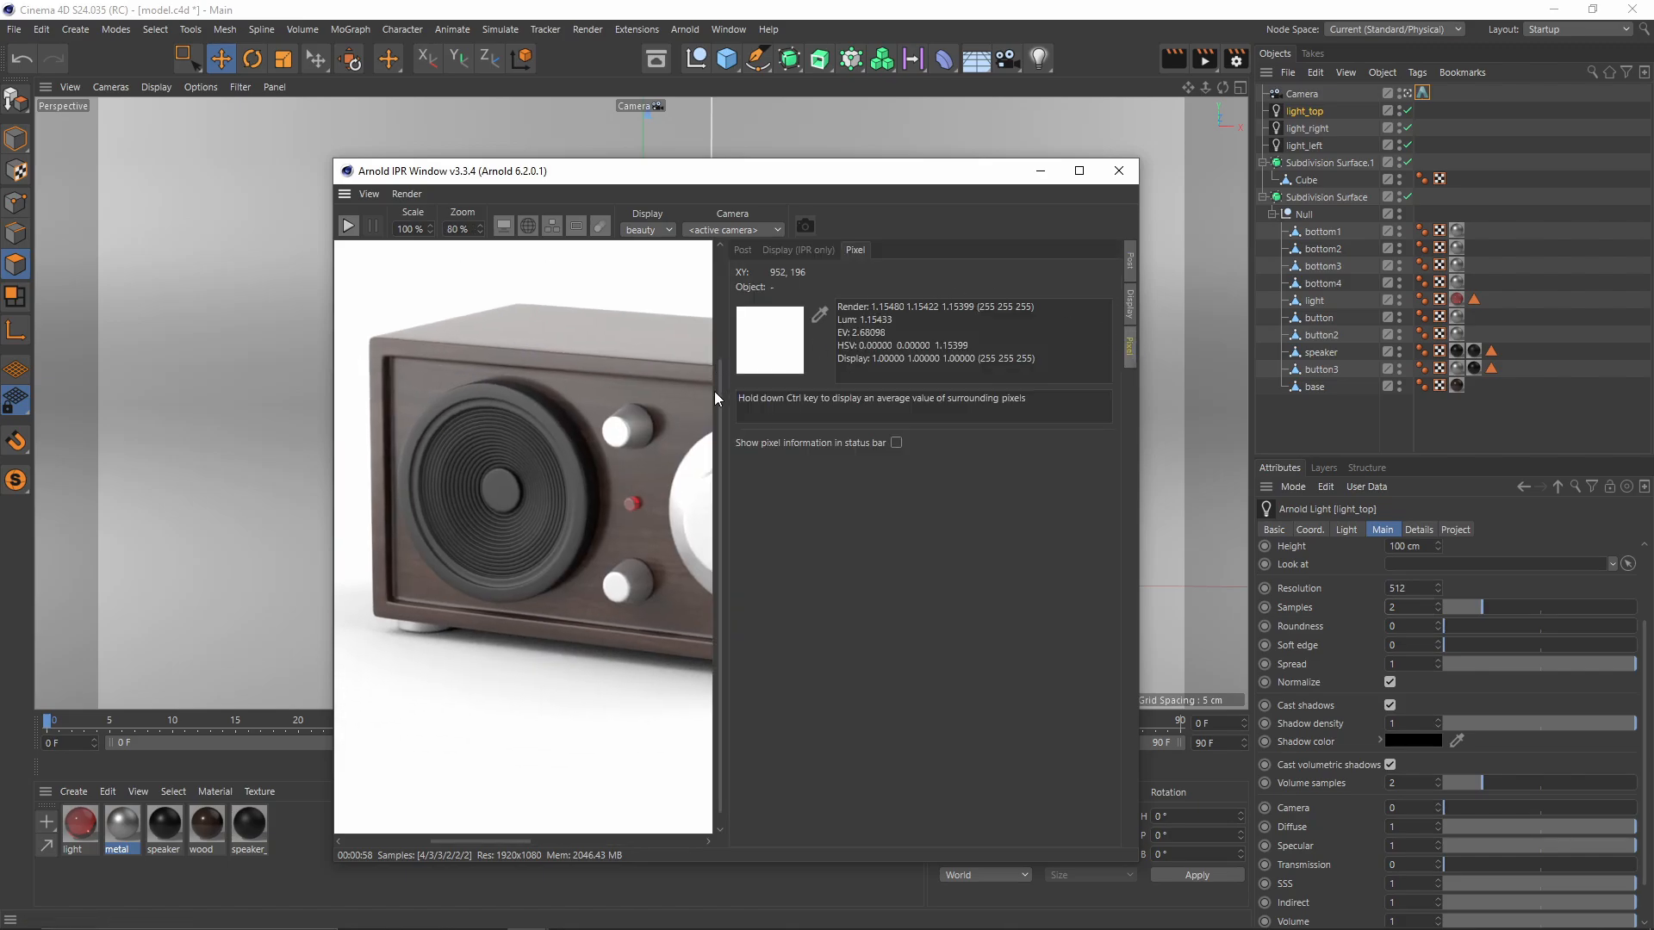
scroll(715, 396, "down", 4)
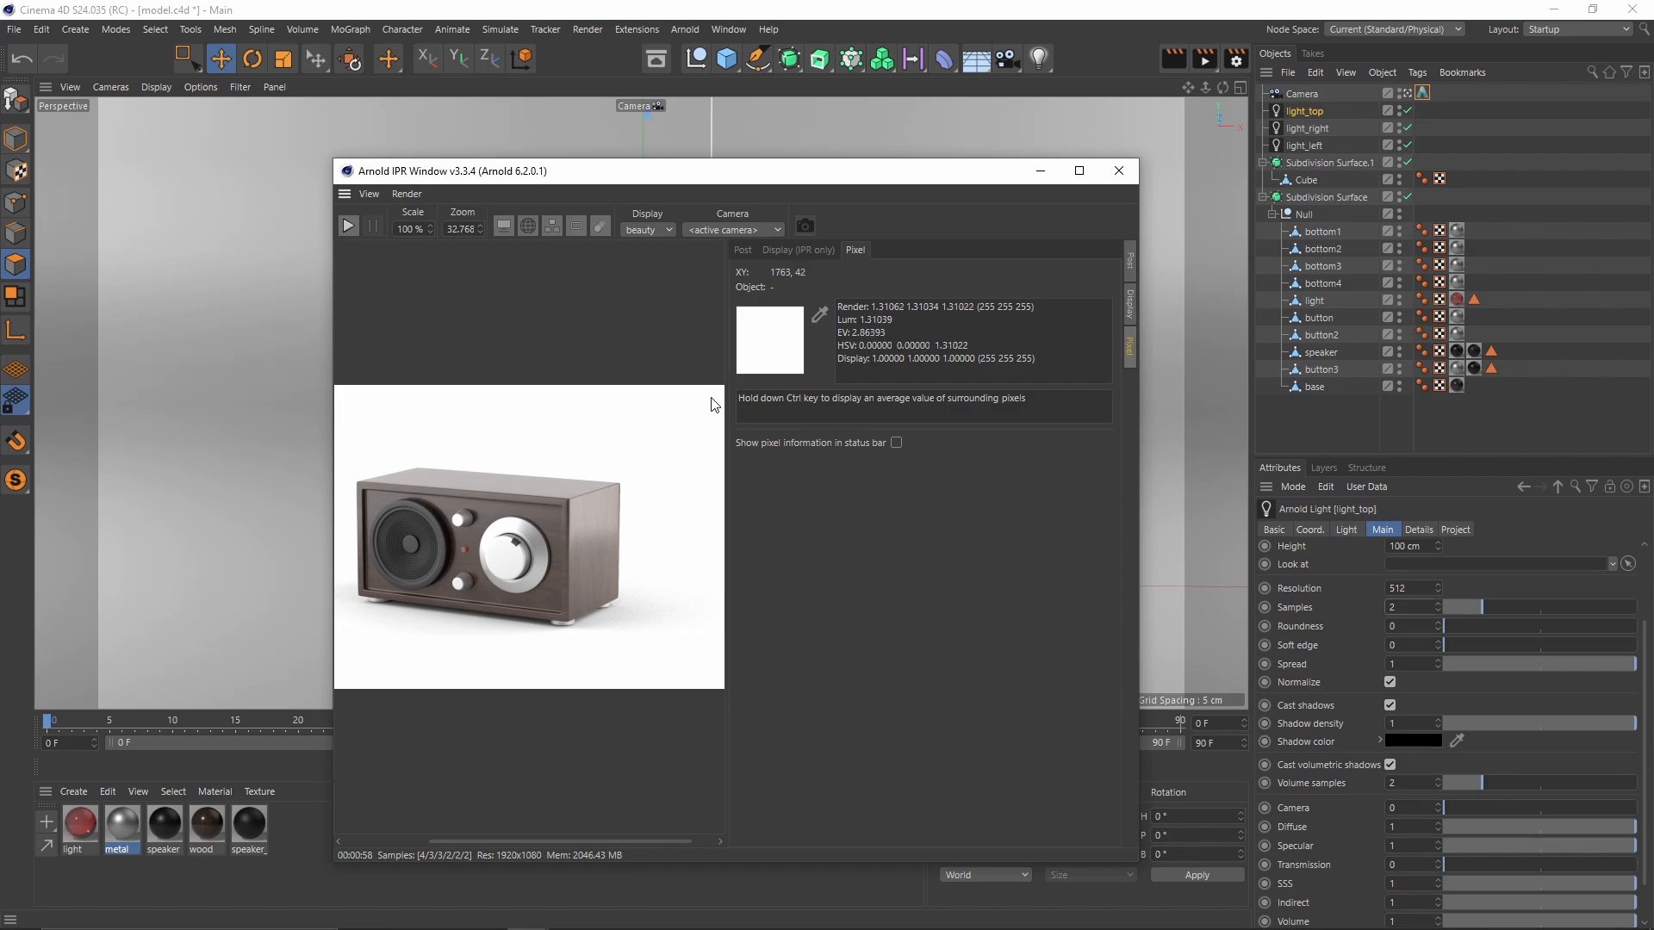
scroll(537, 530, "down", 3)
scroll(538, 530, "up", 1)
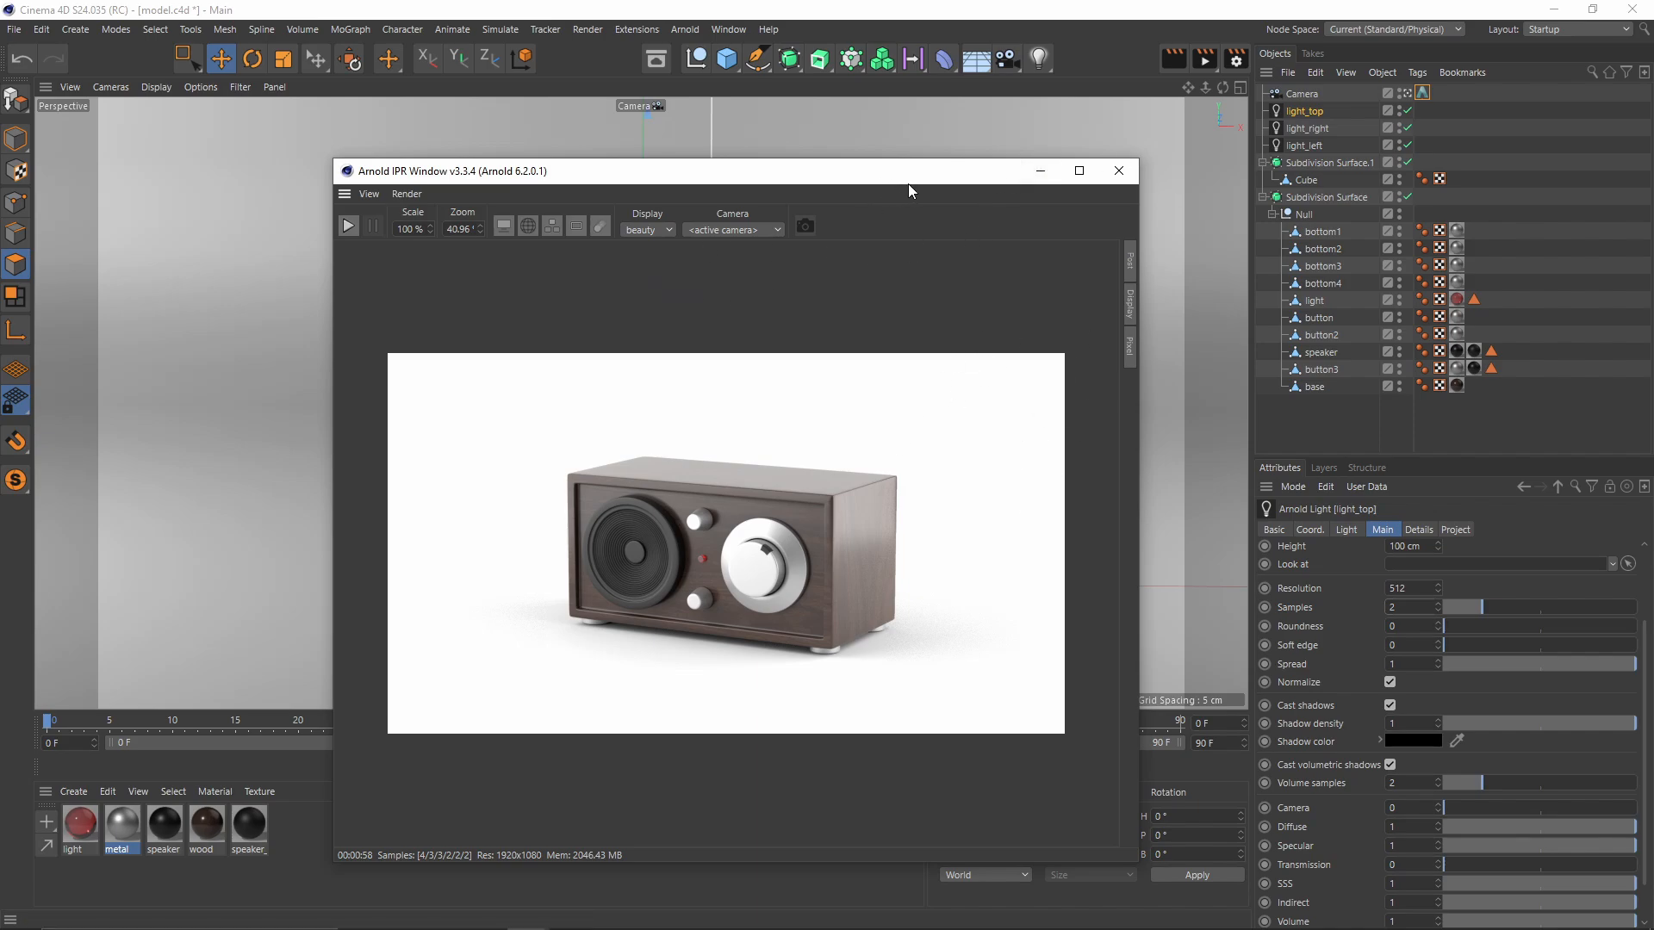
left_click_drag(909, 185, 860, 155)
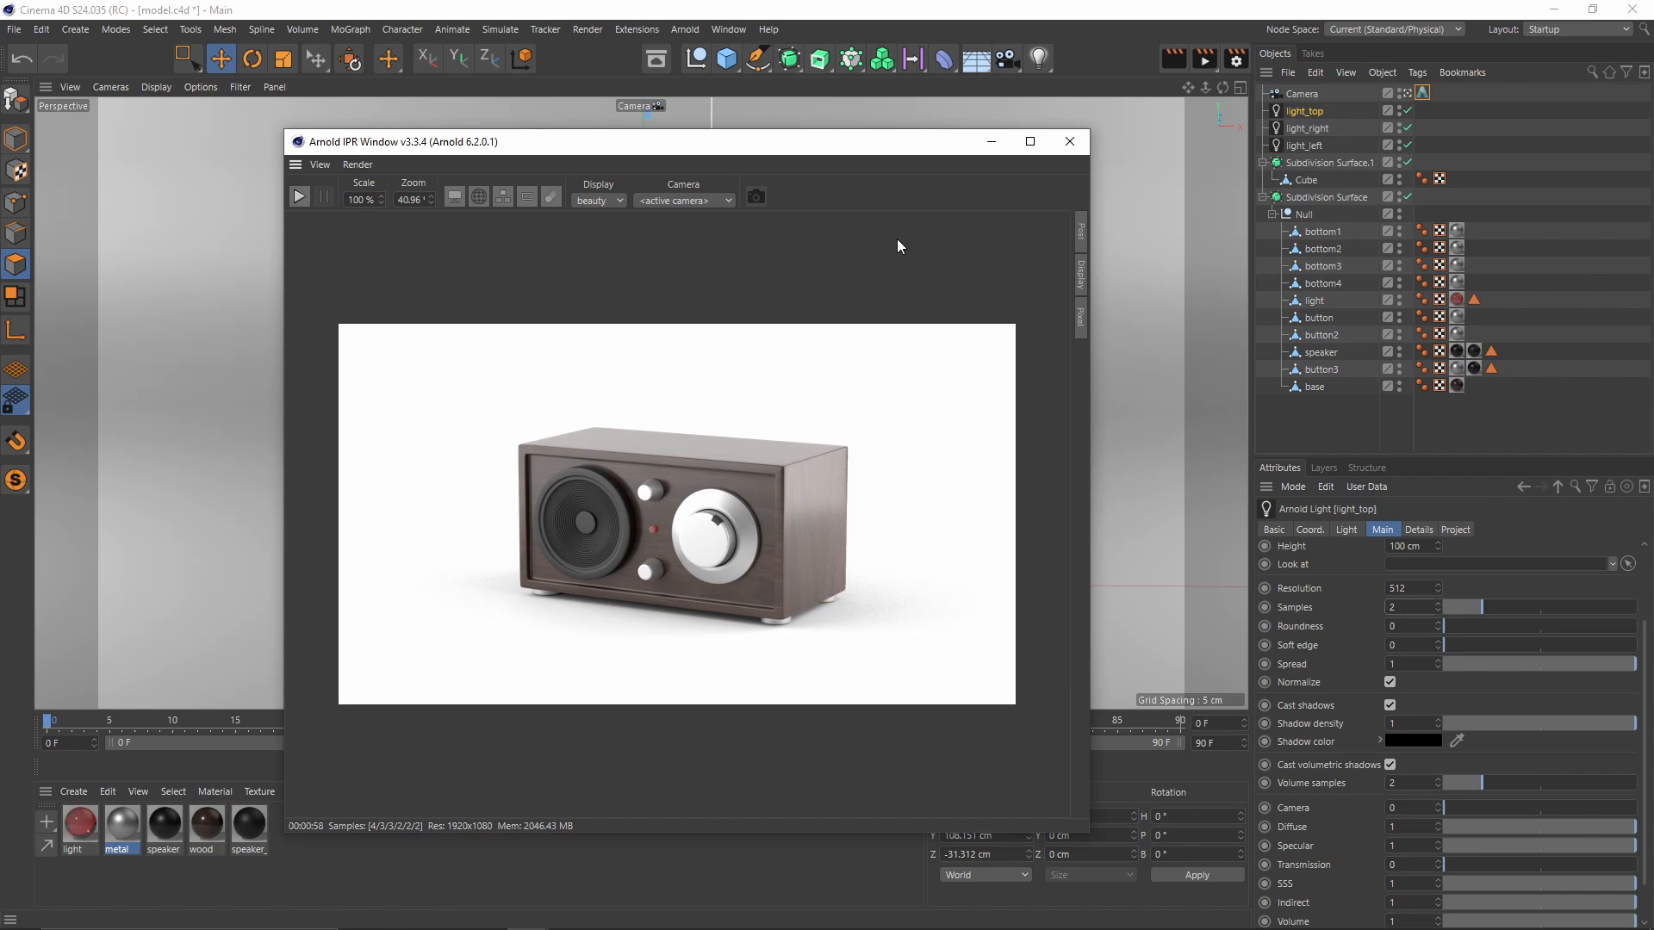
Step: Set the exposure in the camera's Arnold tag to 0.4
left_click(1425, 93)
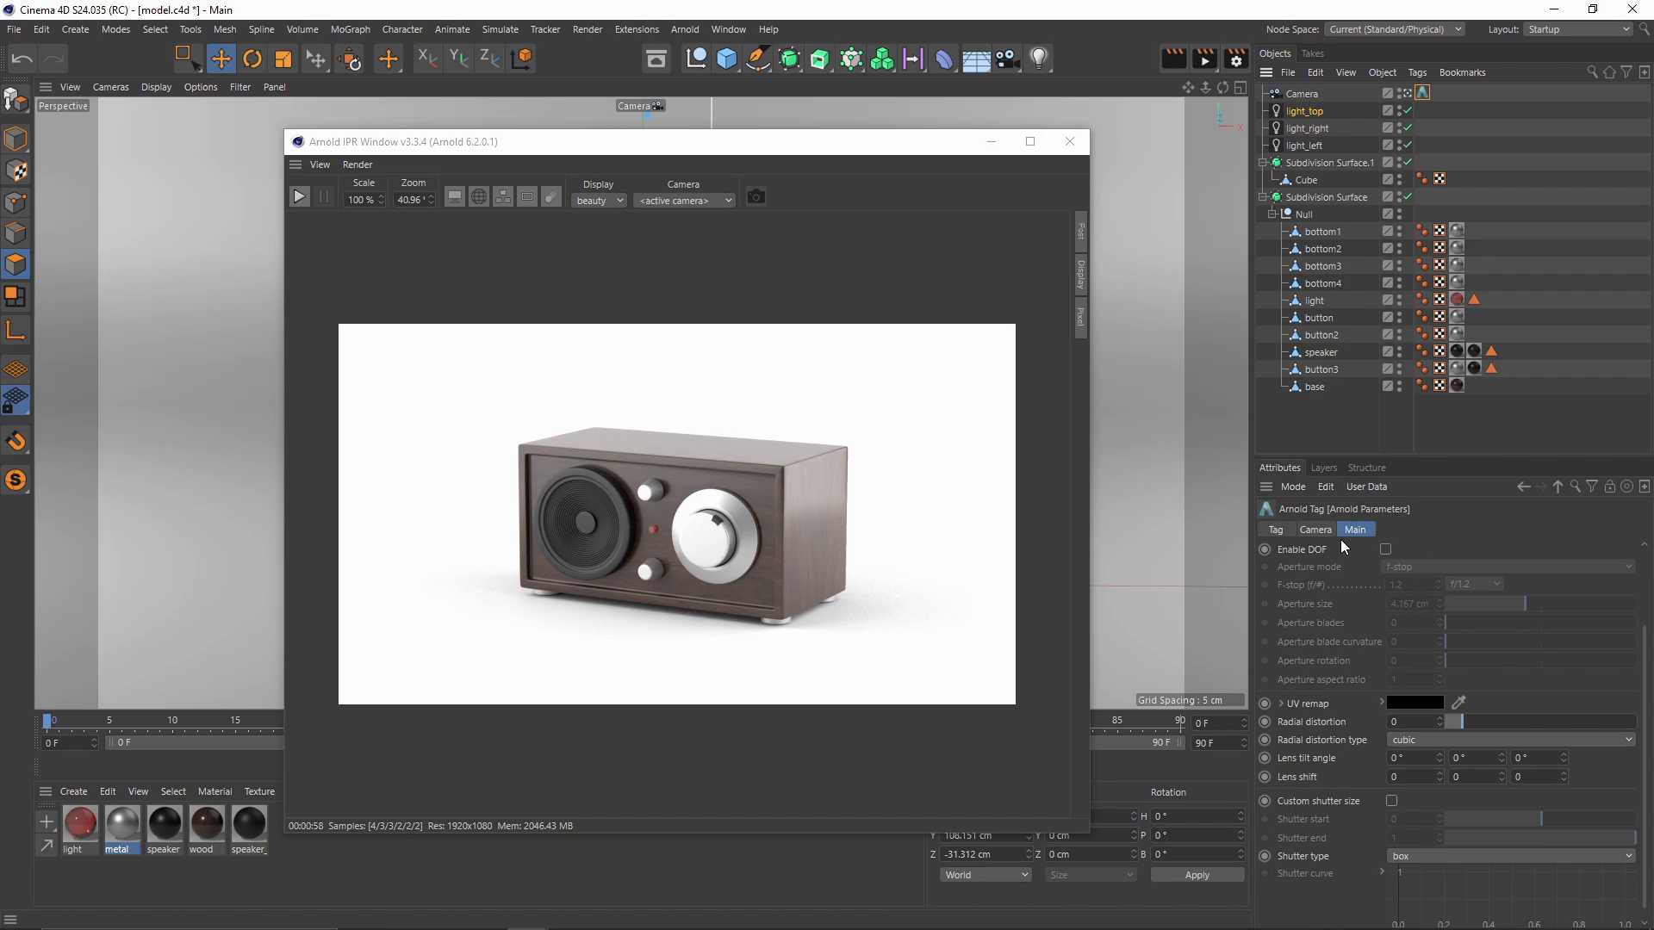
left_click(1316, 530)
left_click(1300, 94)
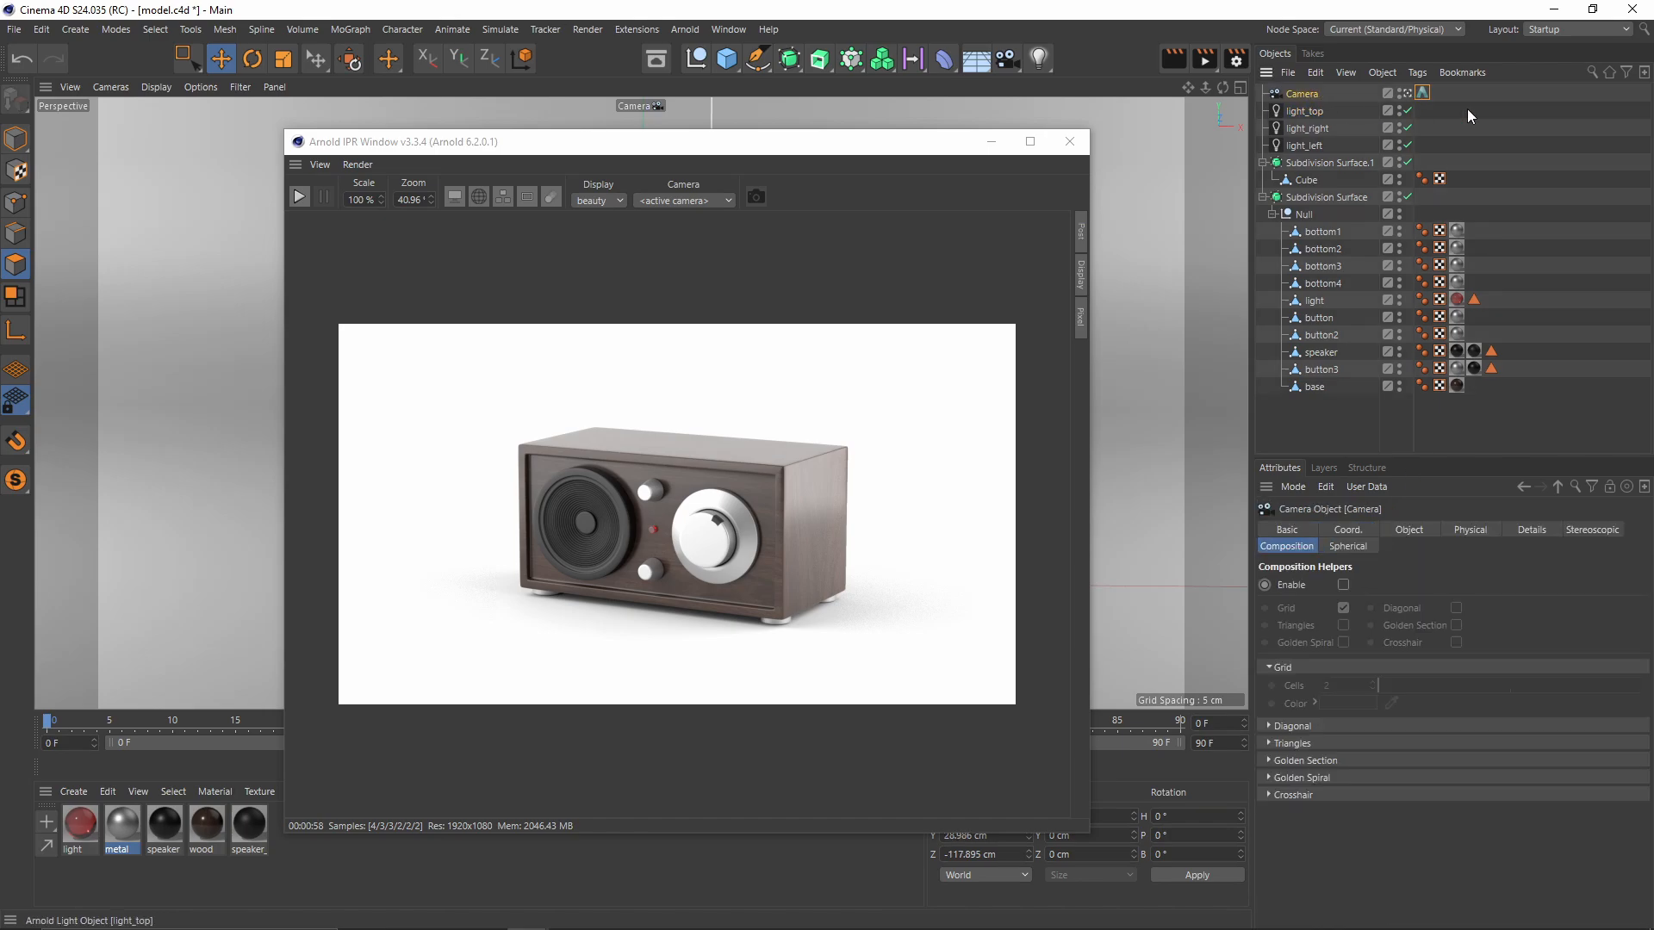
left_click(1422, 93)
left_click(1366, 530)
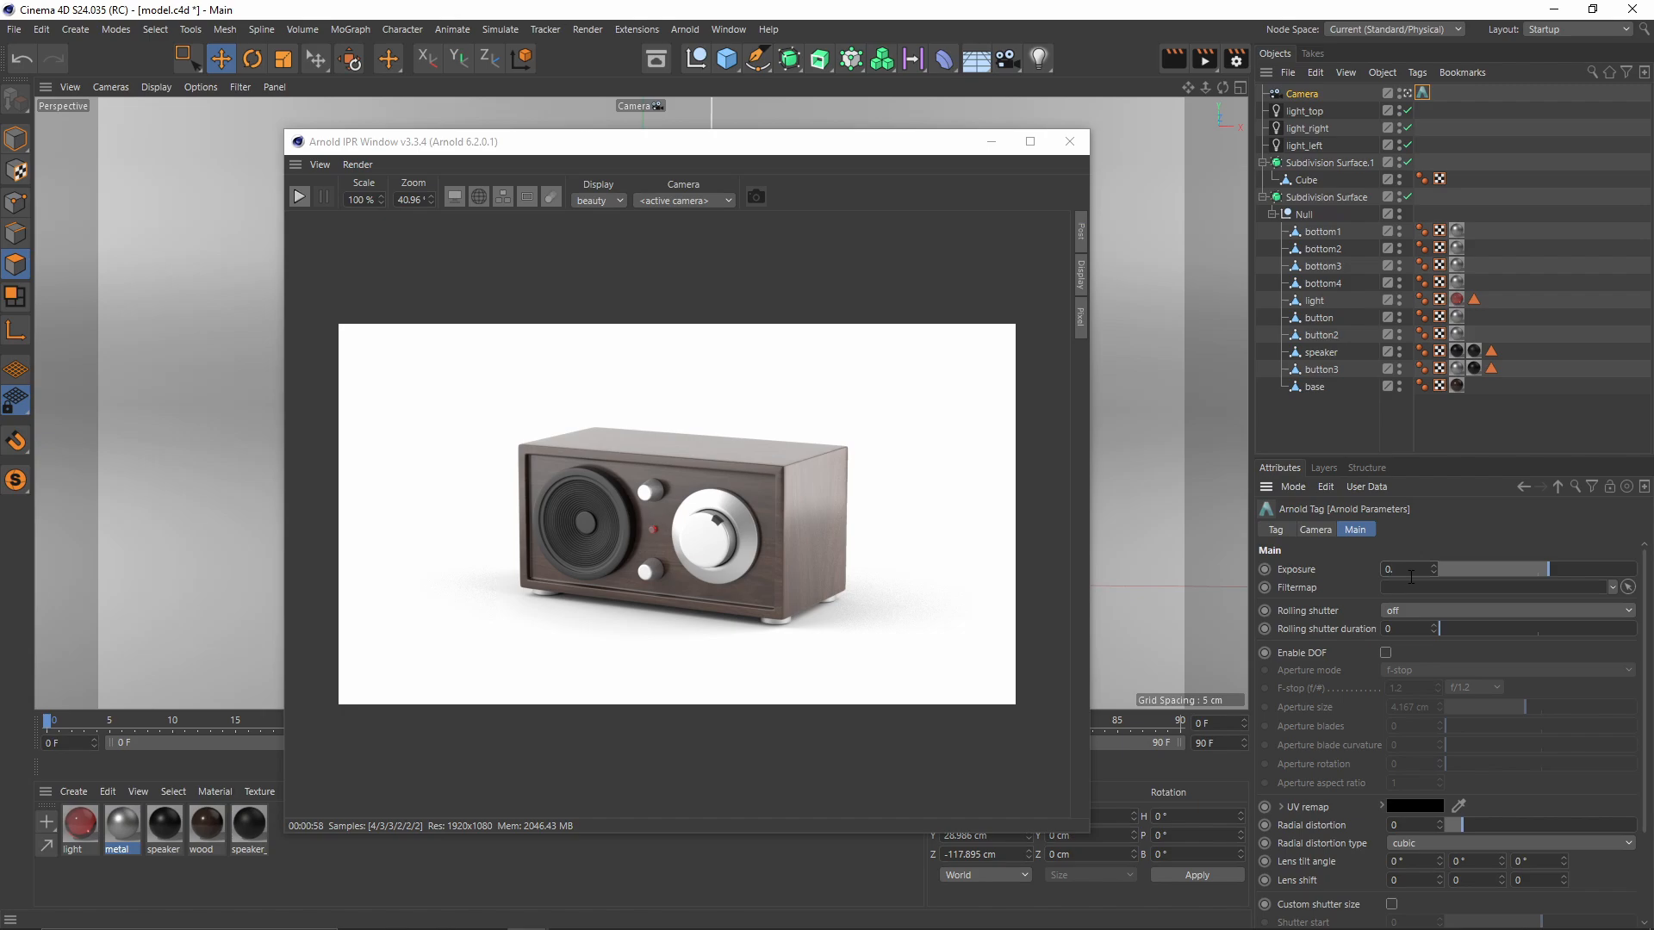
Step: Preview only a render region over the upper-right background and the radio's top, then stop the render and turn the region off
left_click(531, 192)
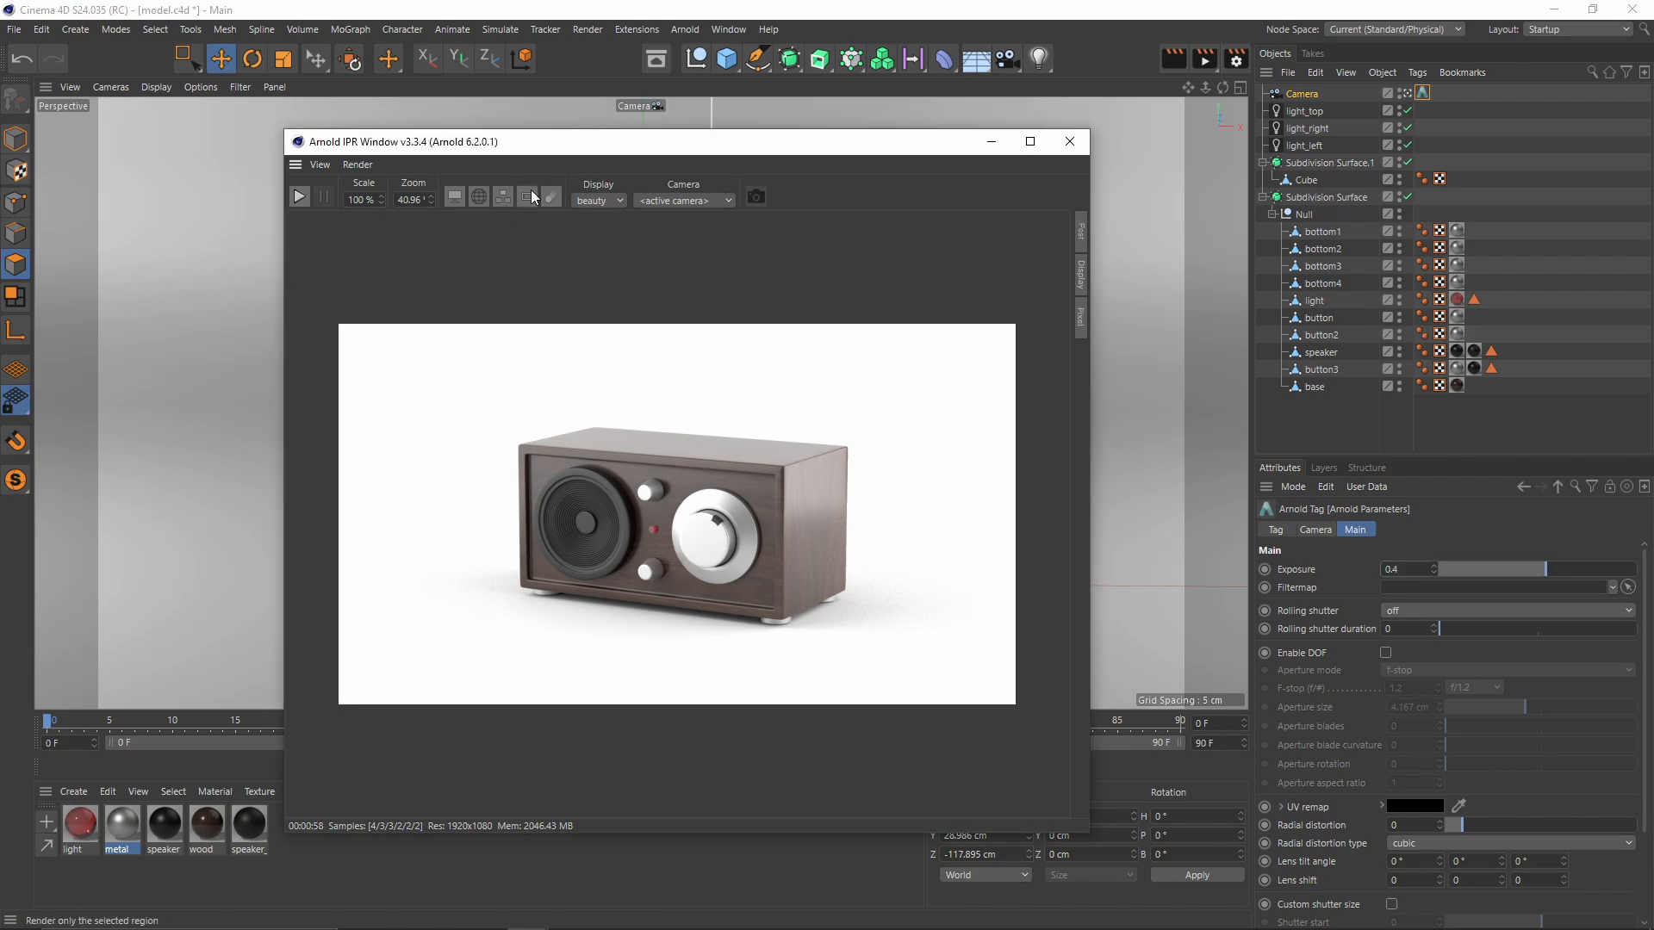
left_click_drag(675, 528, 898, 376)
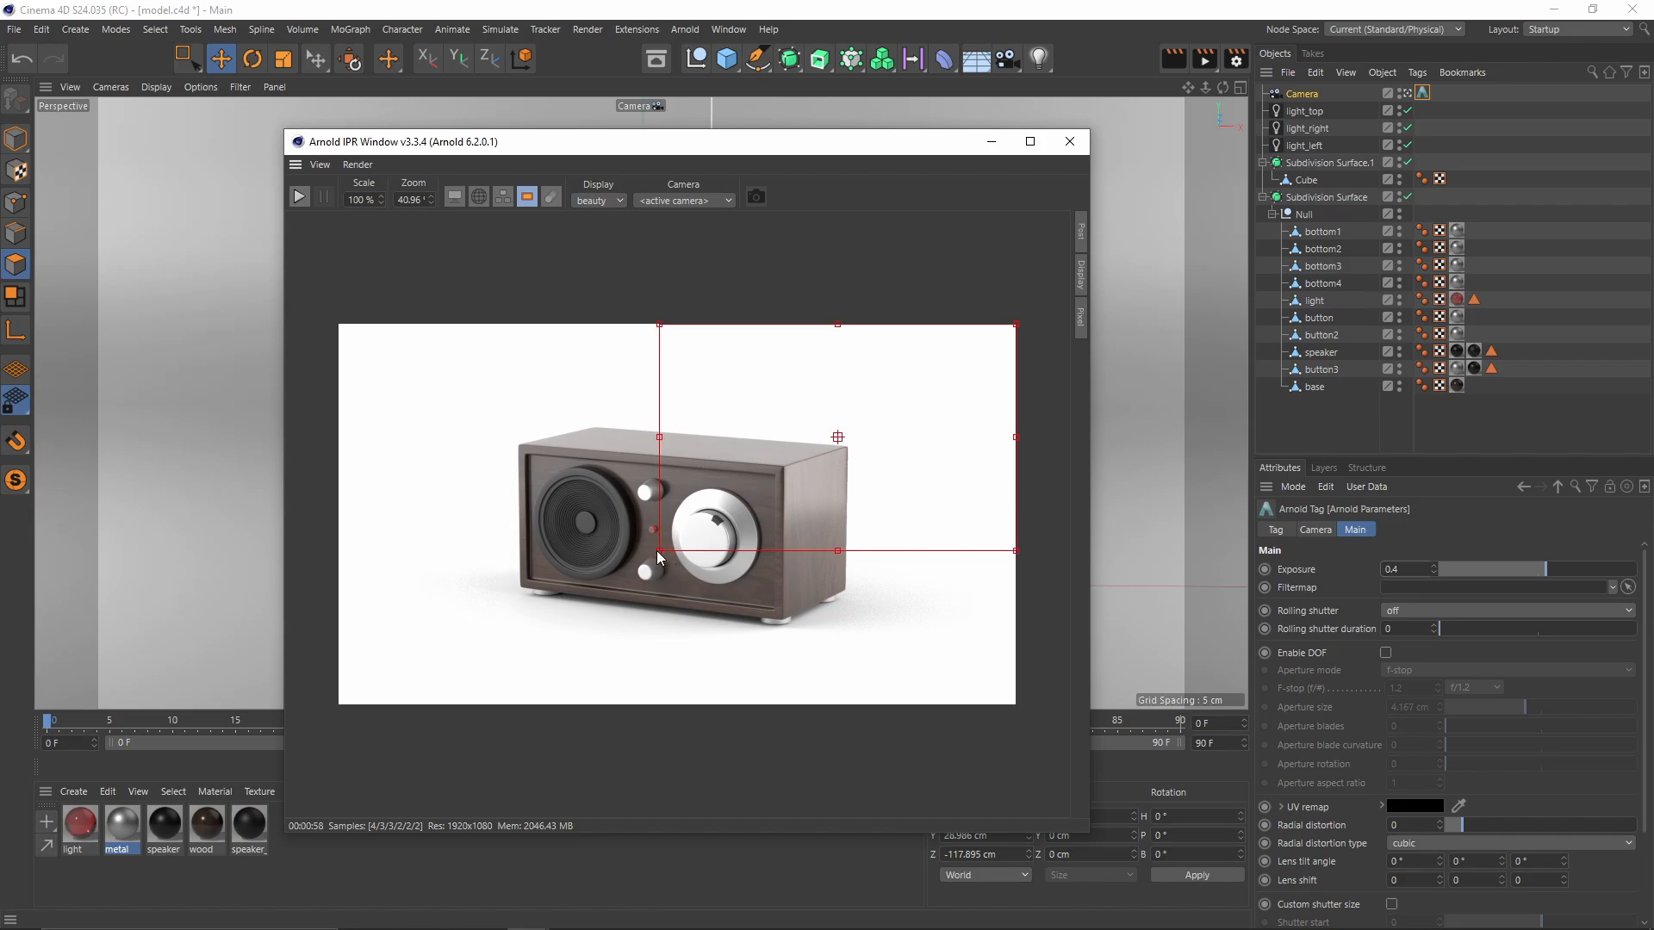
left_click_drag(659, 551, 816, 494)
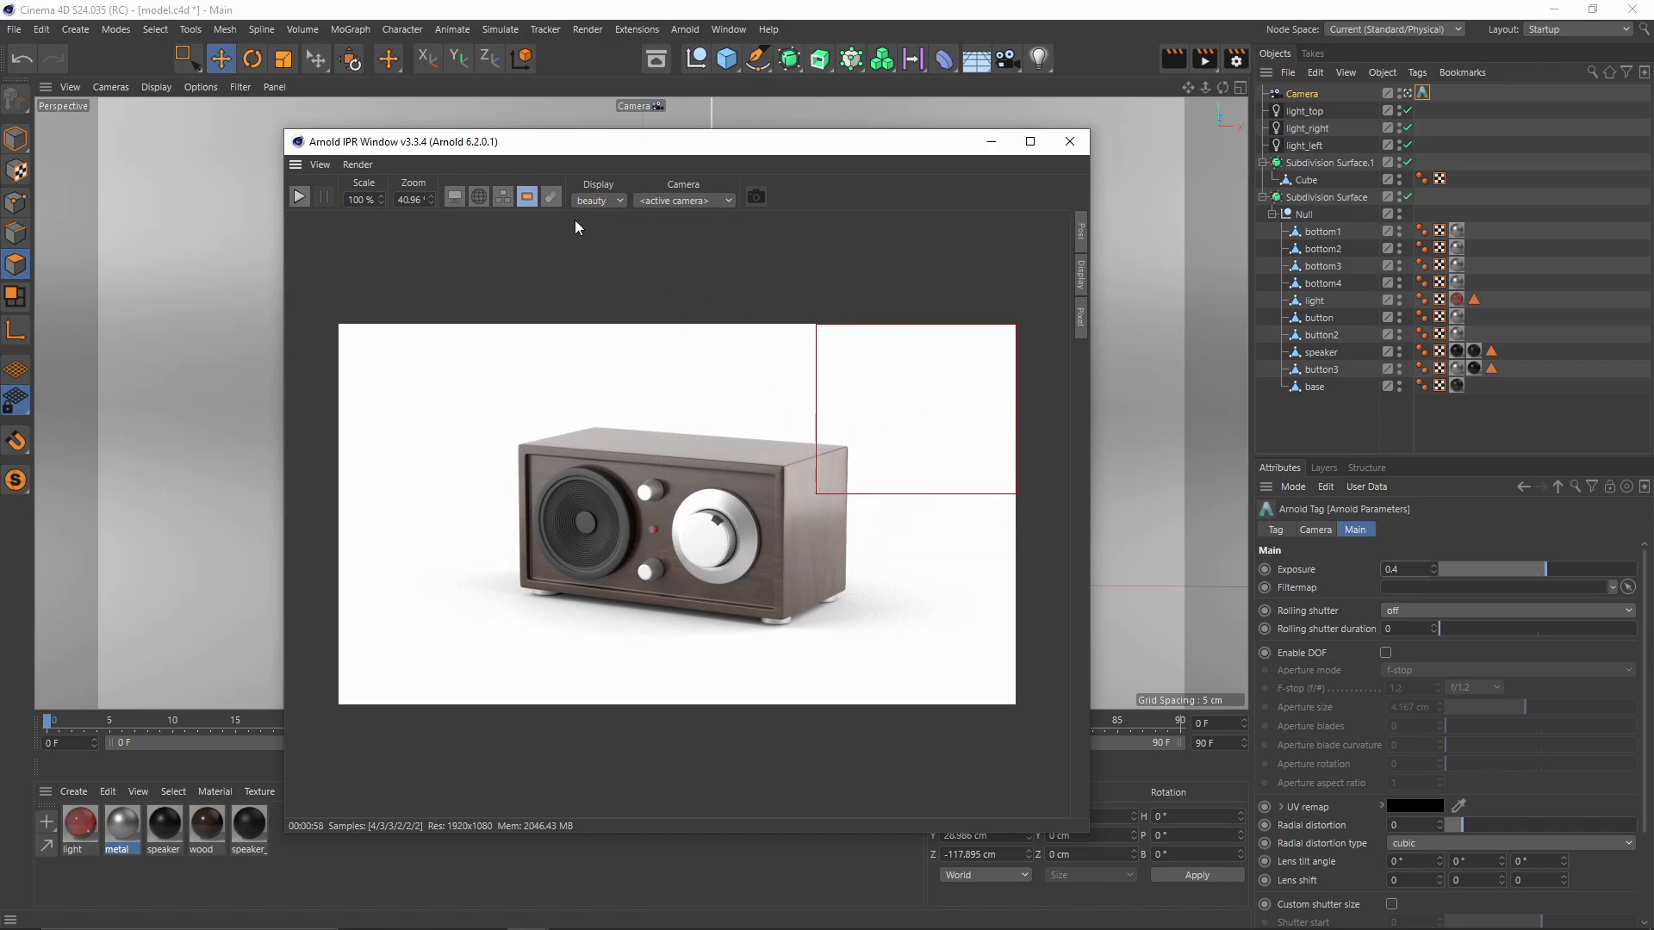
left_click(298, 196)
scroll(953, 484, "up", 1)
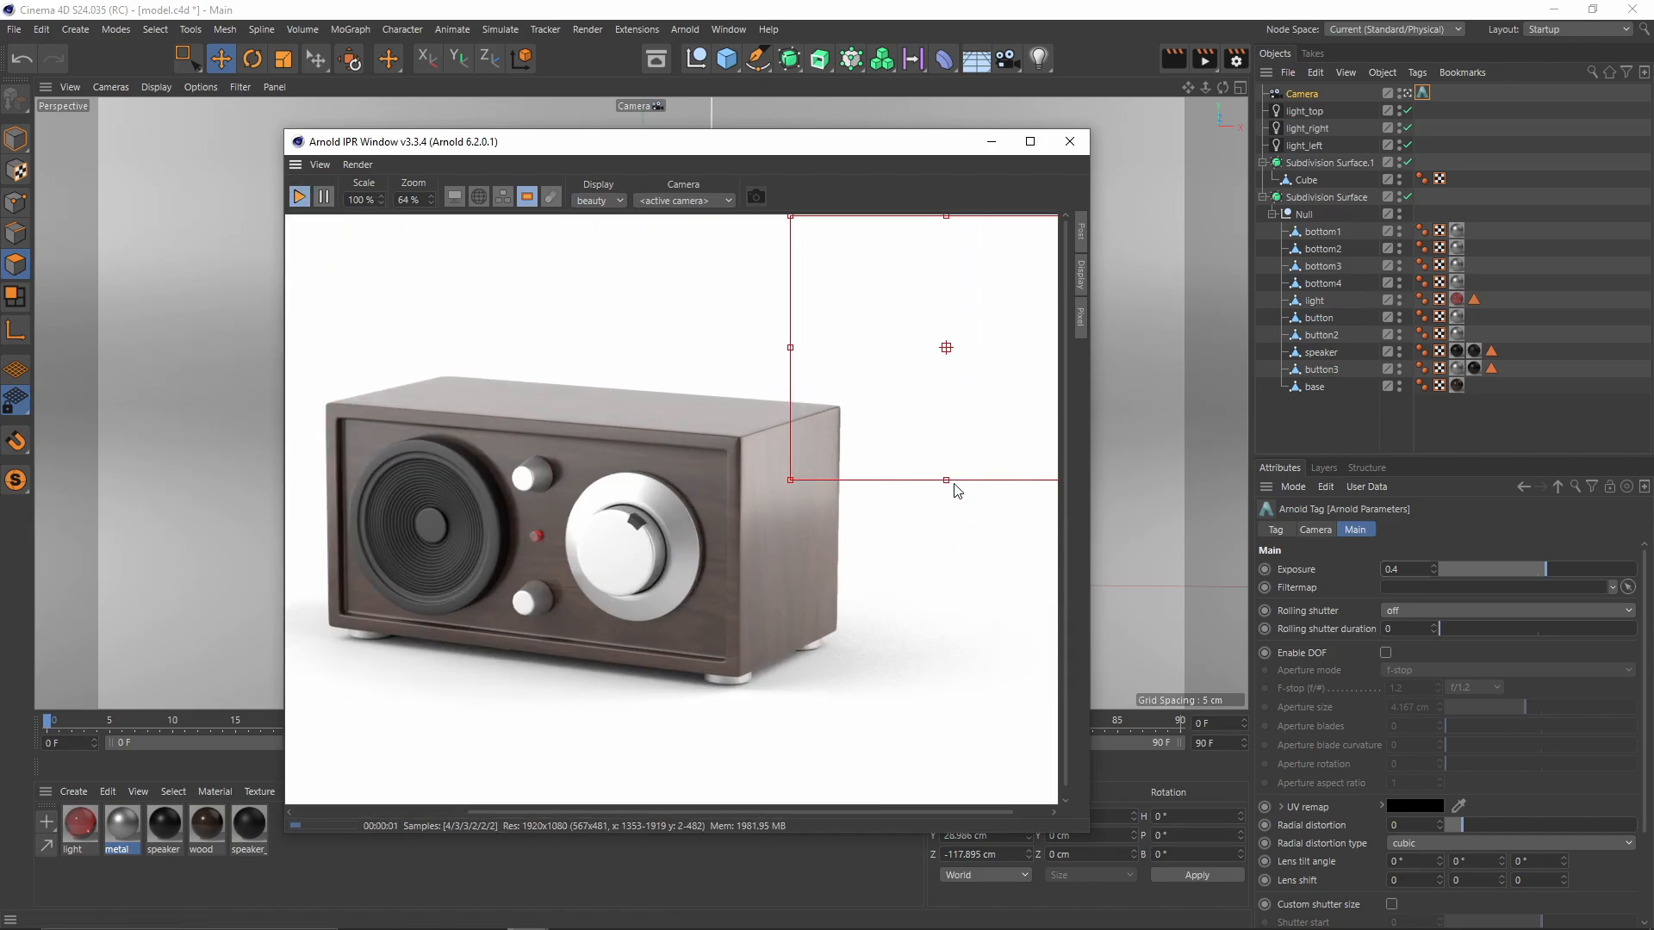
scroll(954, 490, "down", 1)
scroll(969, 561, "up", 5)
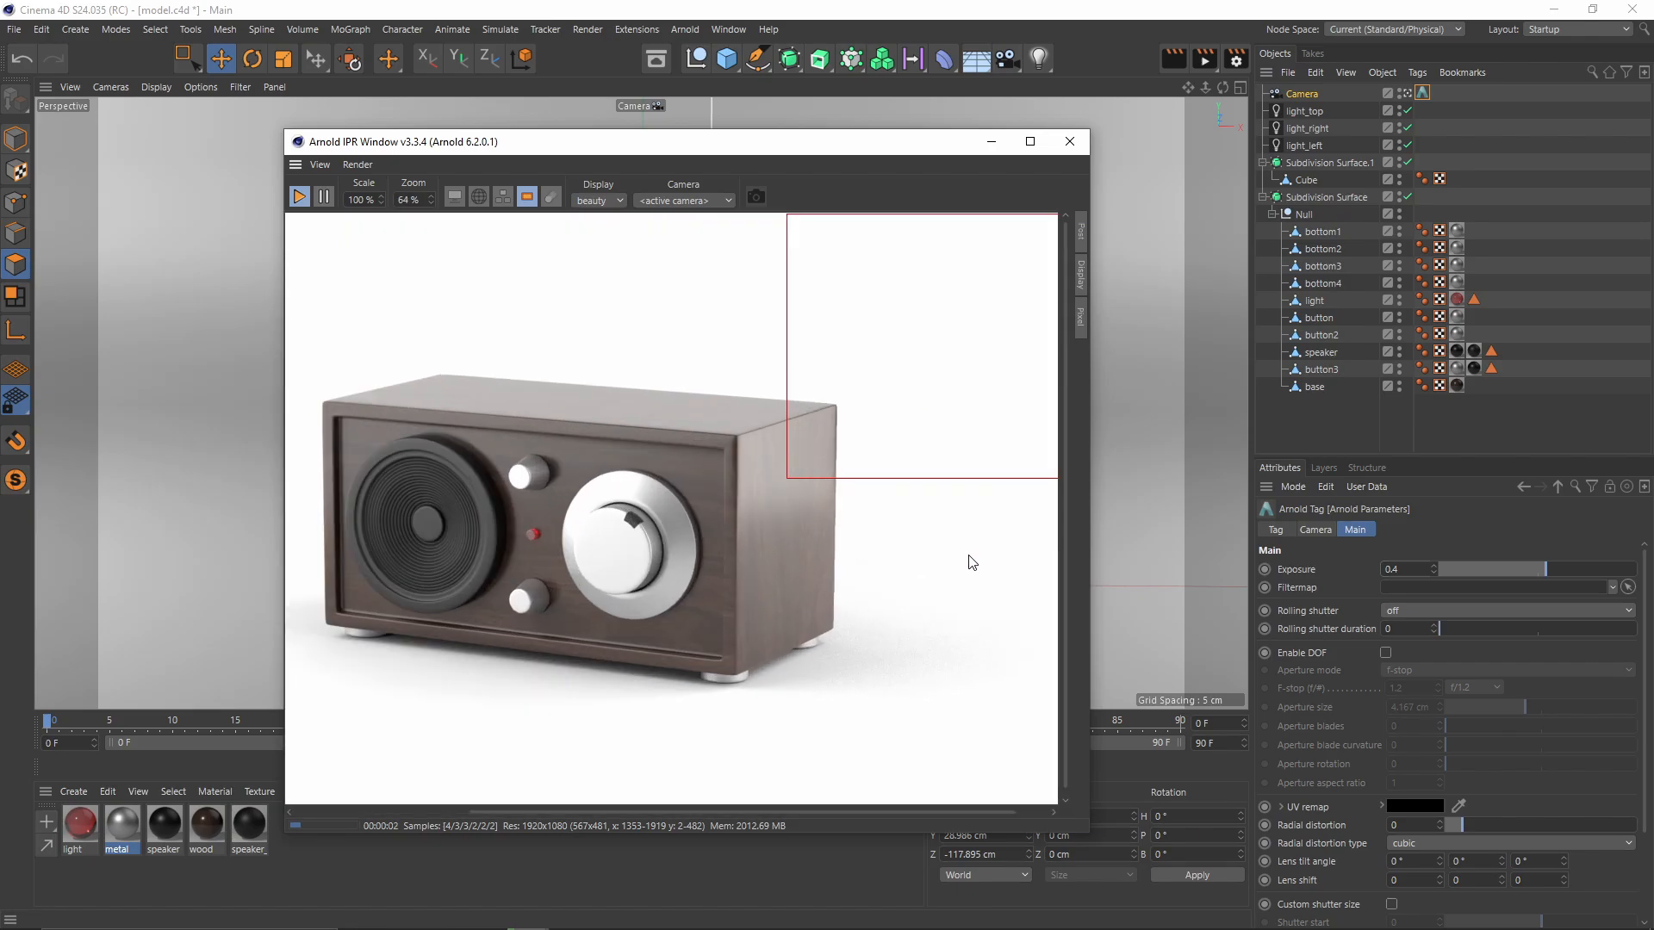
scroll(910, 422, "down", 4)
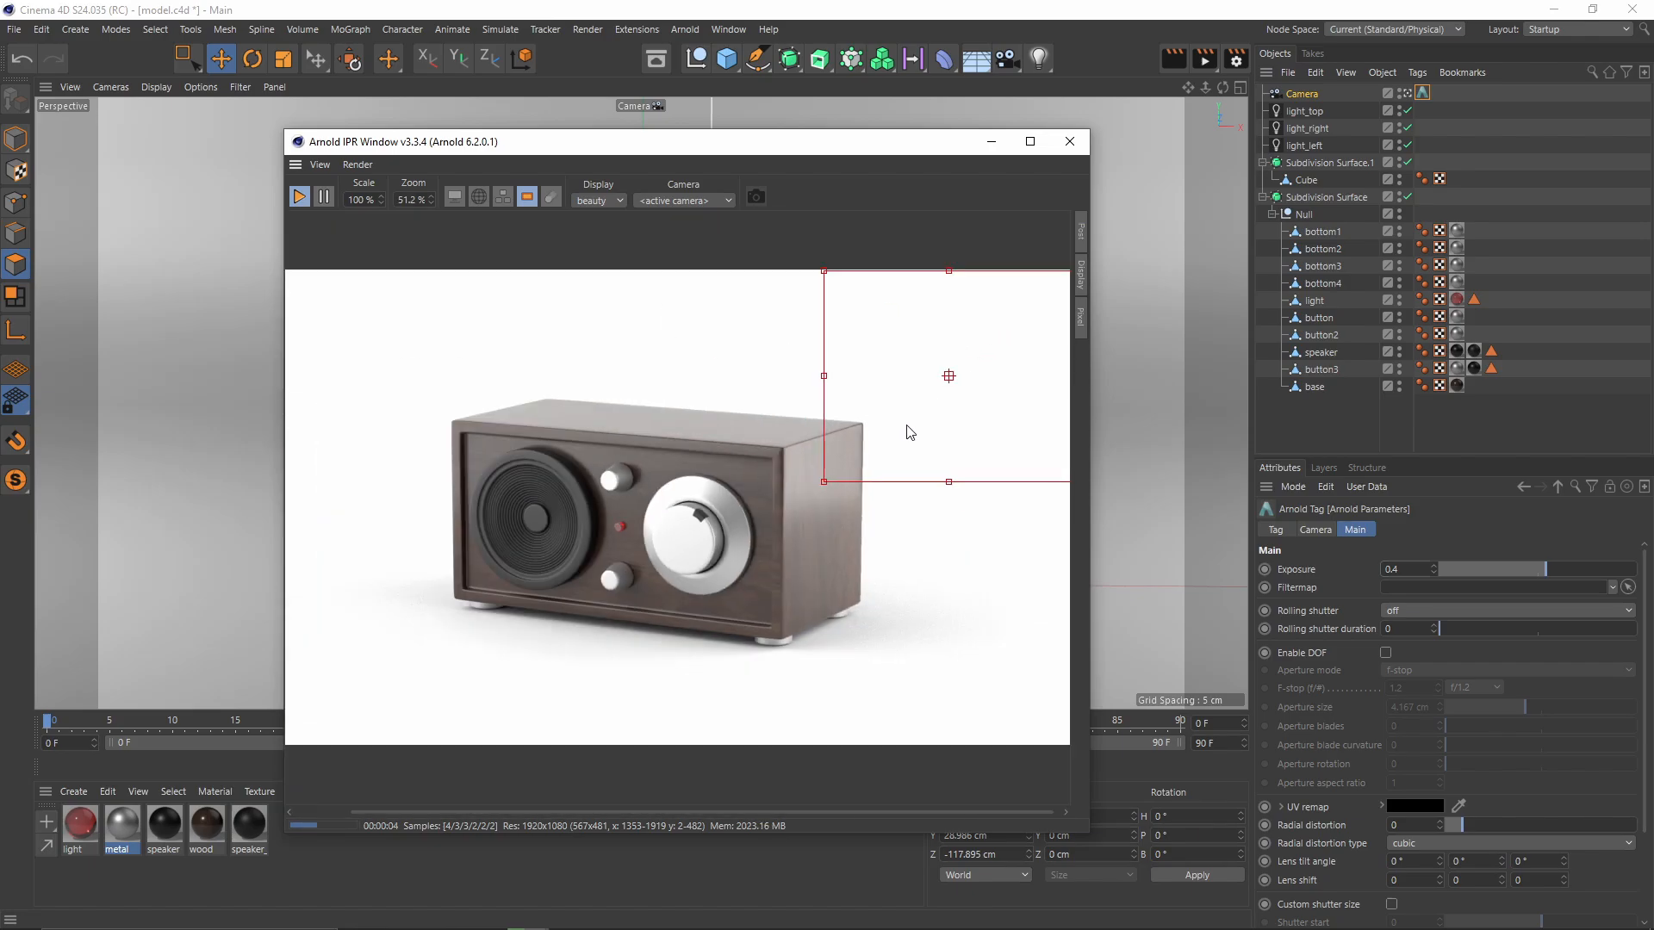
left_click_drag(910, 405, 672, 412)
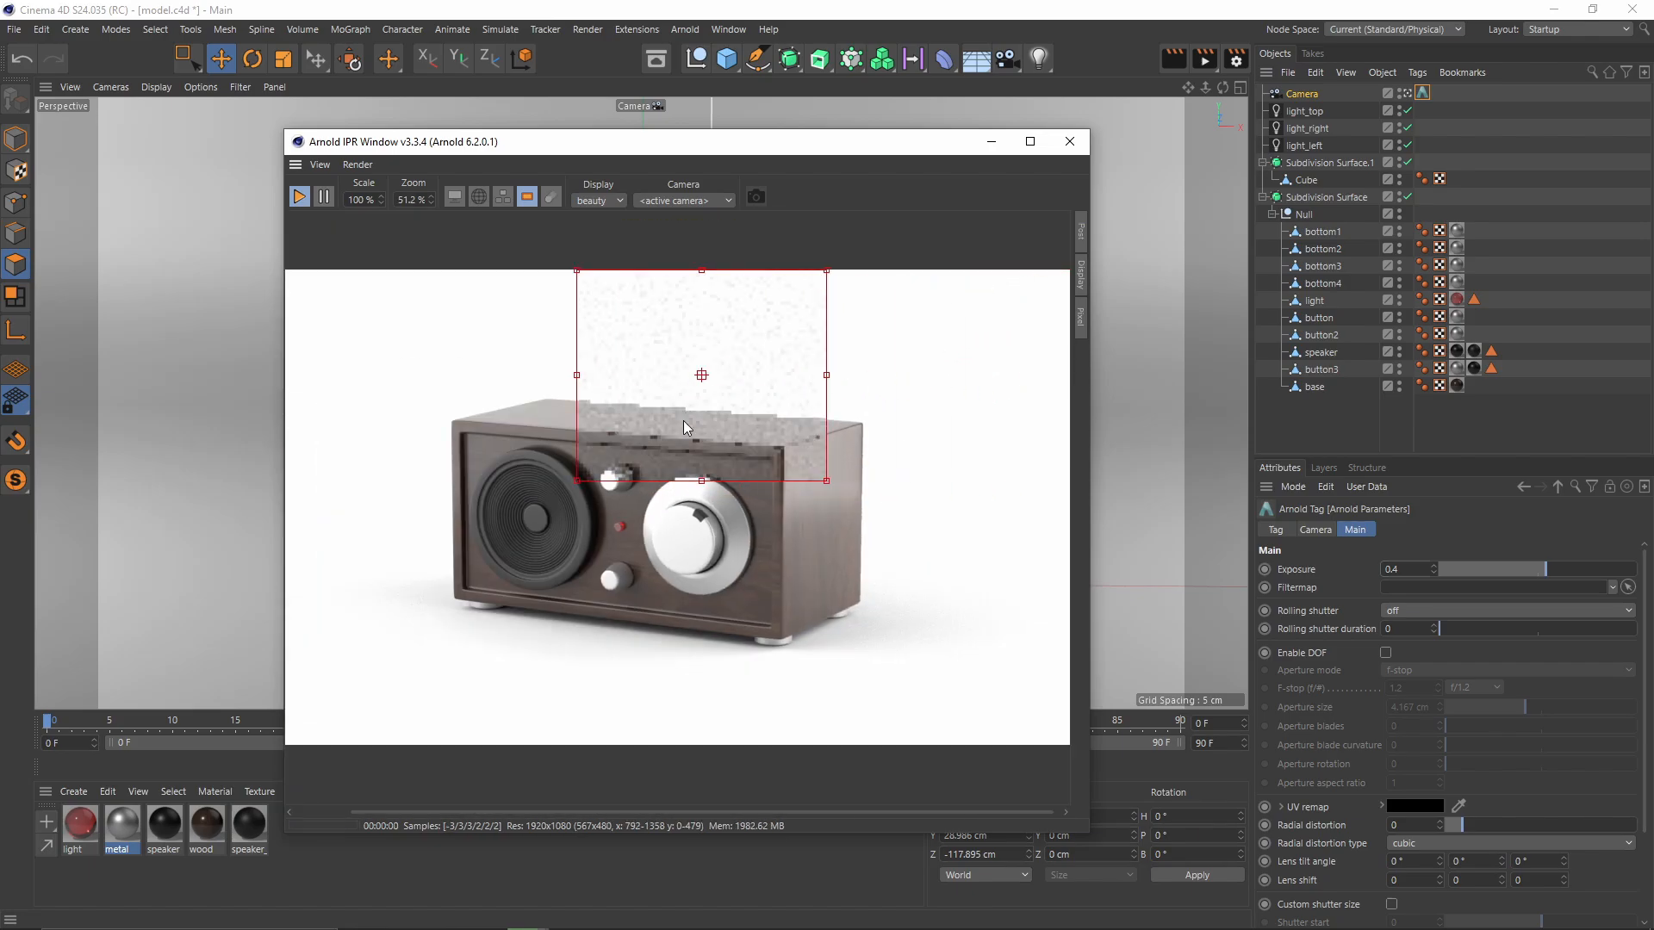
left_click(301, 194)
scroll(705, 485, "down", 1)
left_click(527, 197)
Step: Create an Arnold standard surface material and set its specular weight to 0
left_click_drag(747, 147, 871, 125)
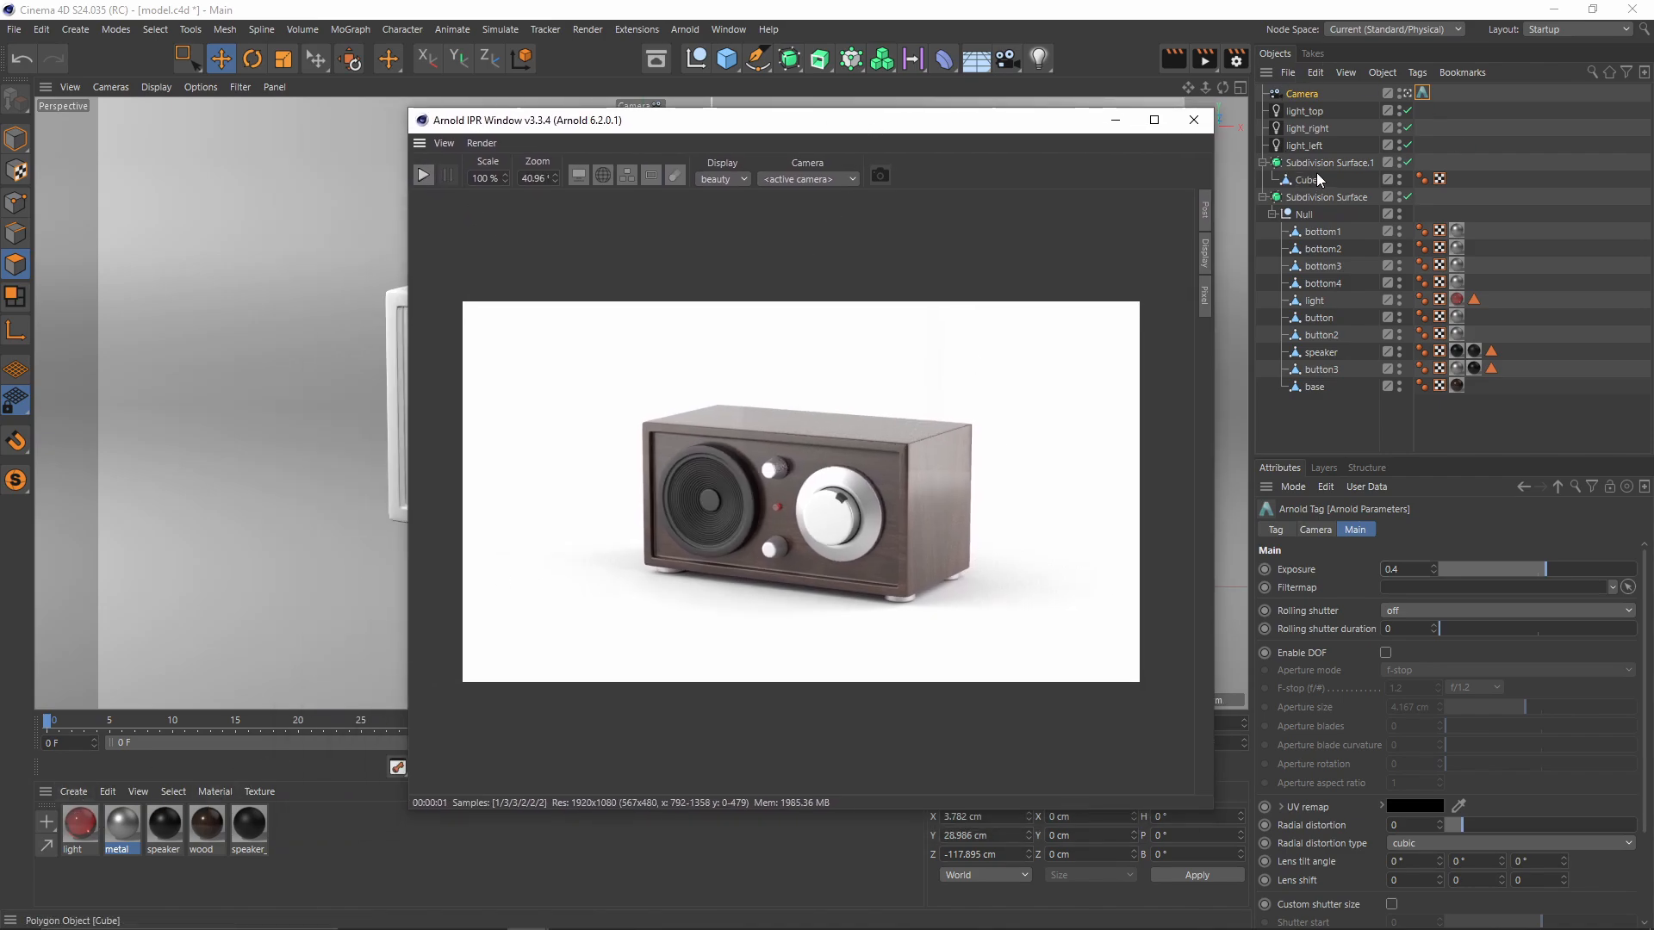
left_click(73, 791)
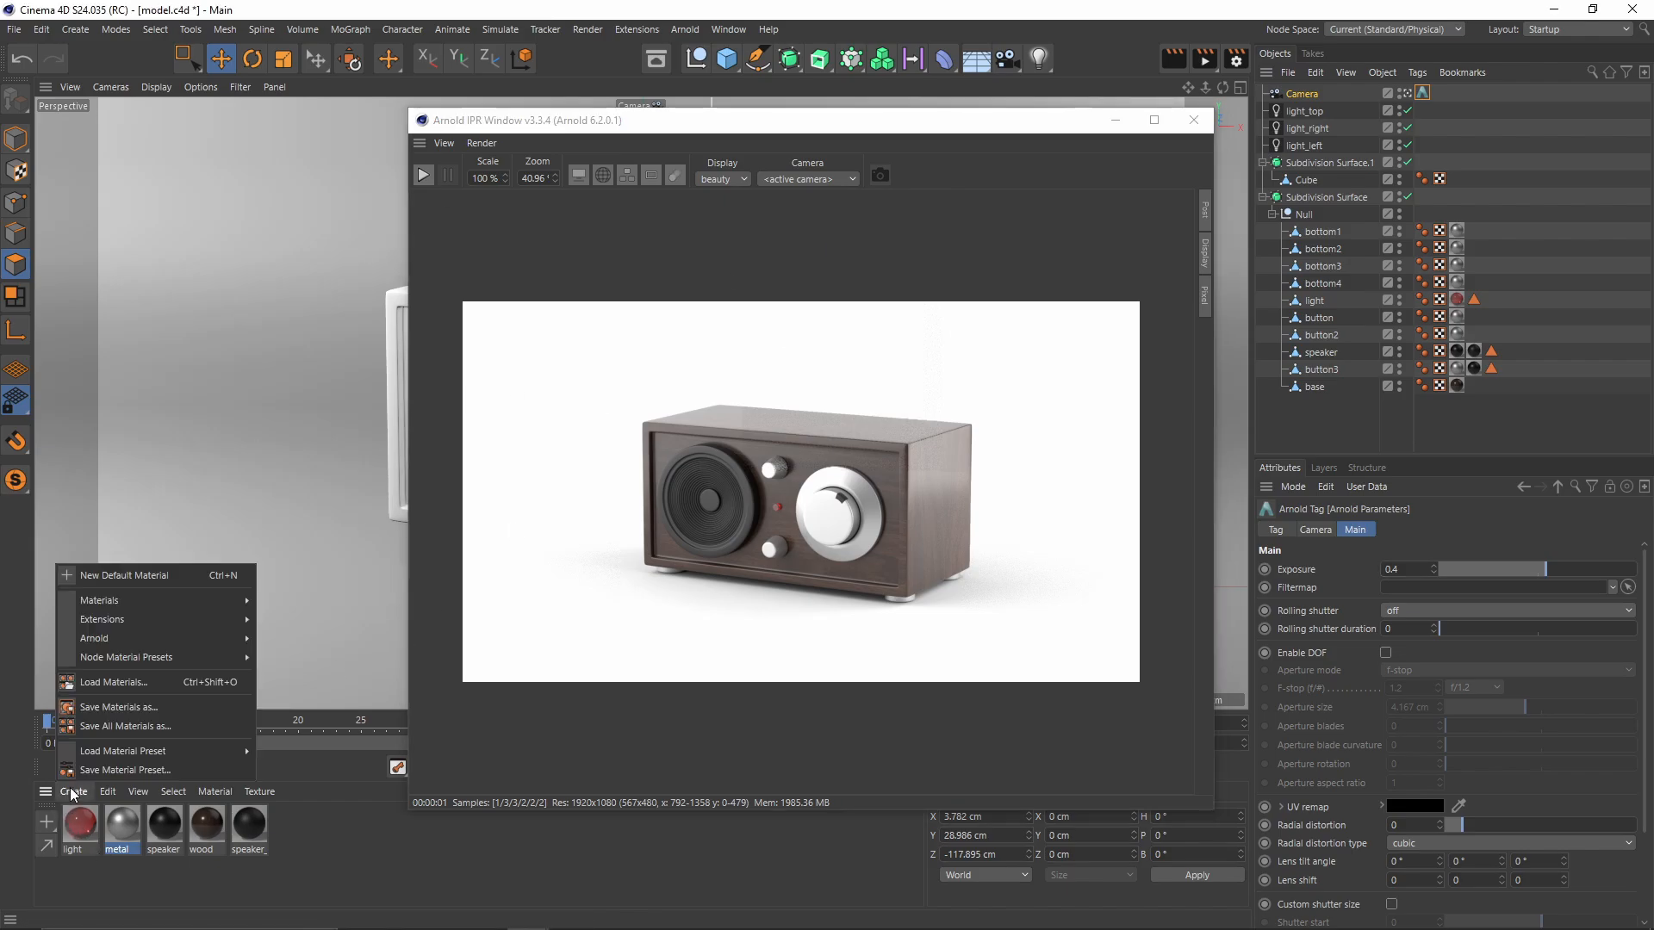
mouse_move(120, 636)
mouse_move(300, 660)
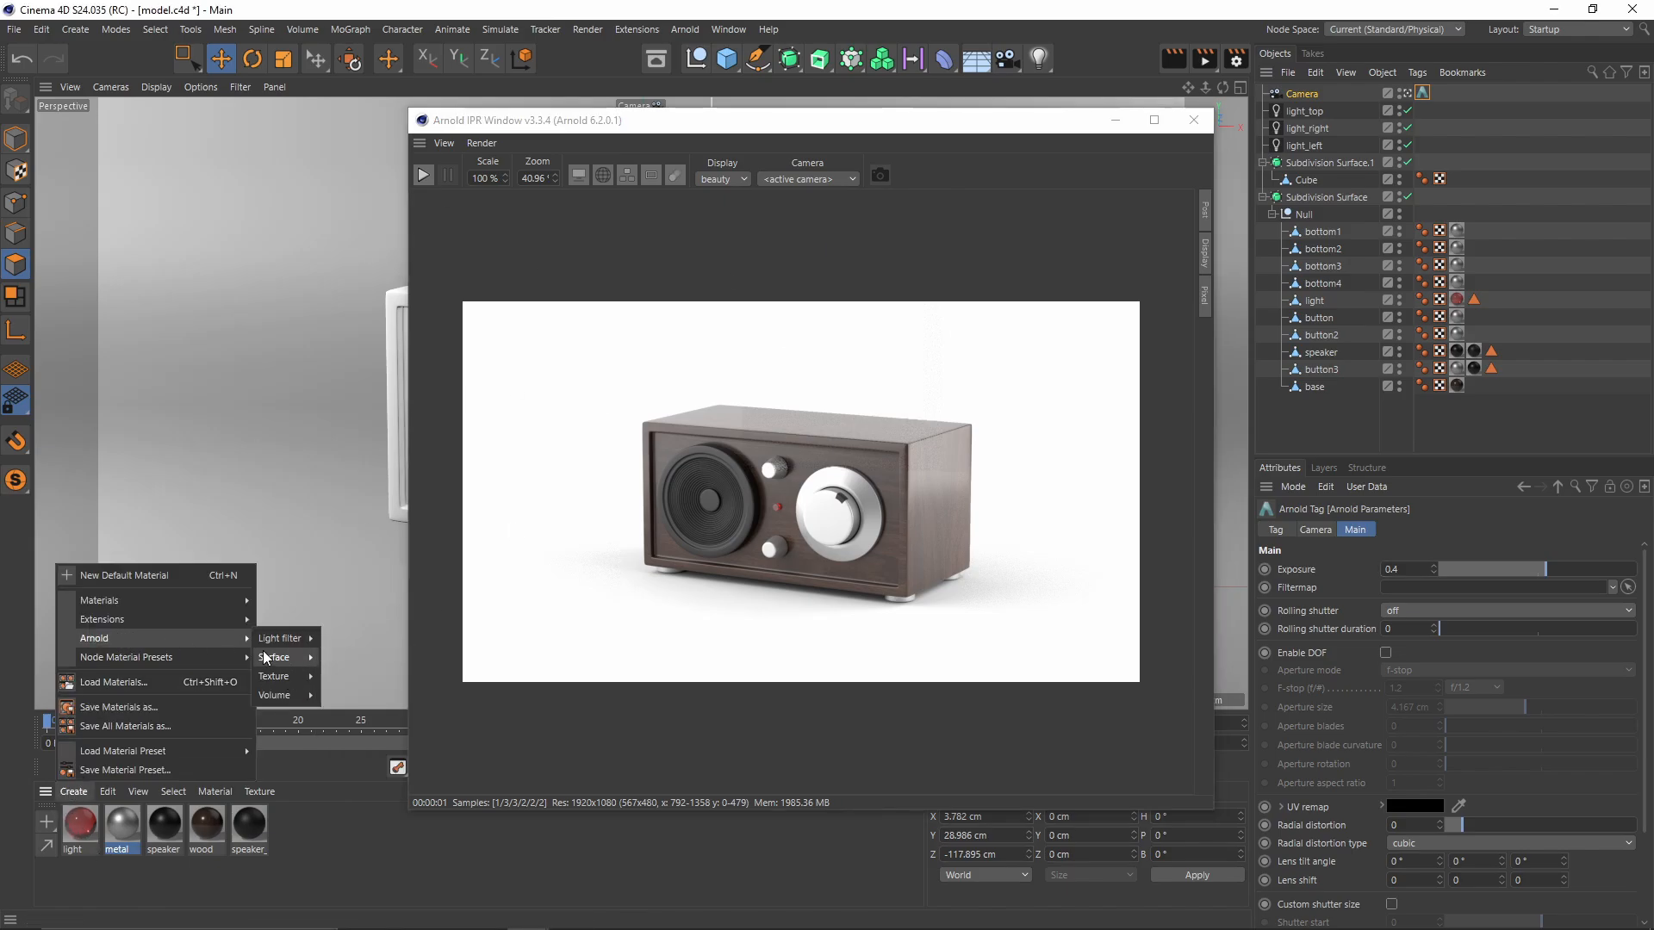
left_click(349, 779)
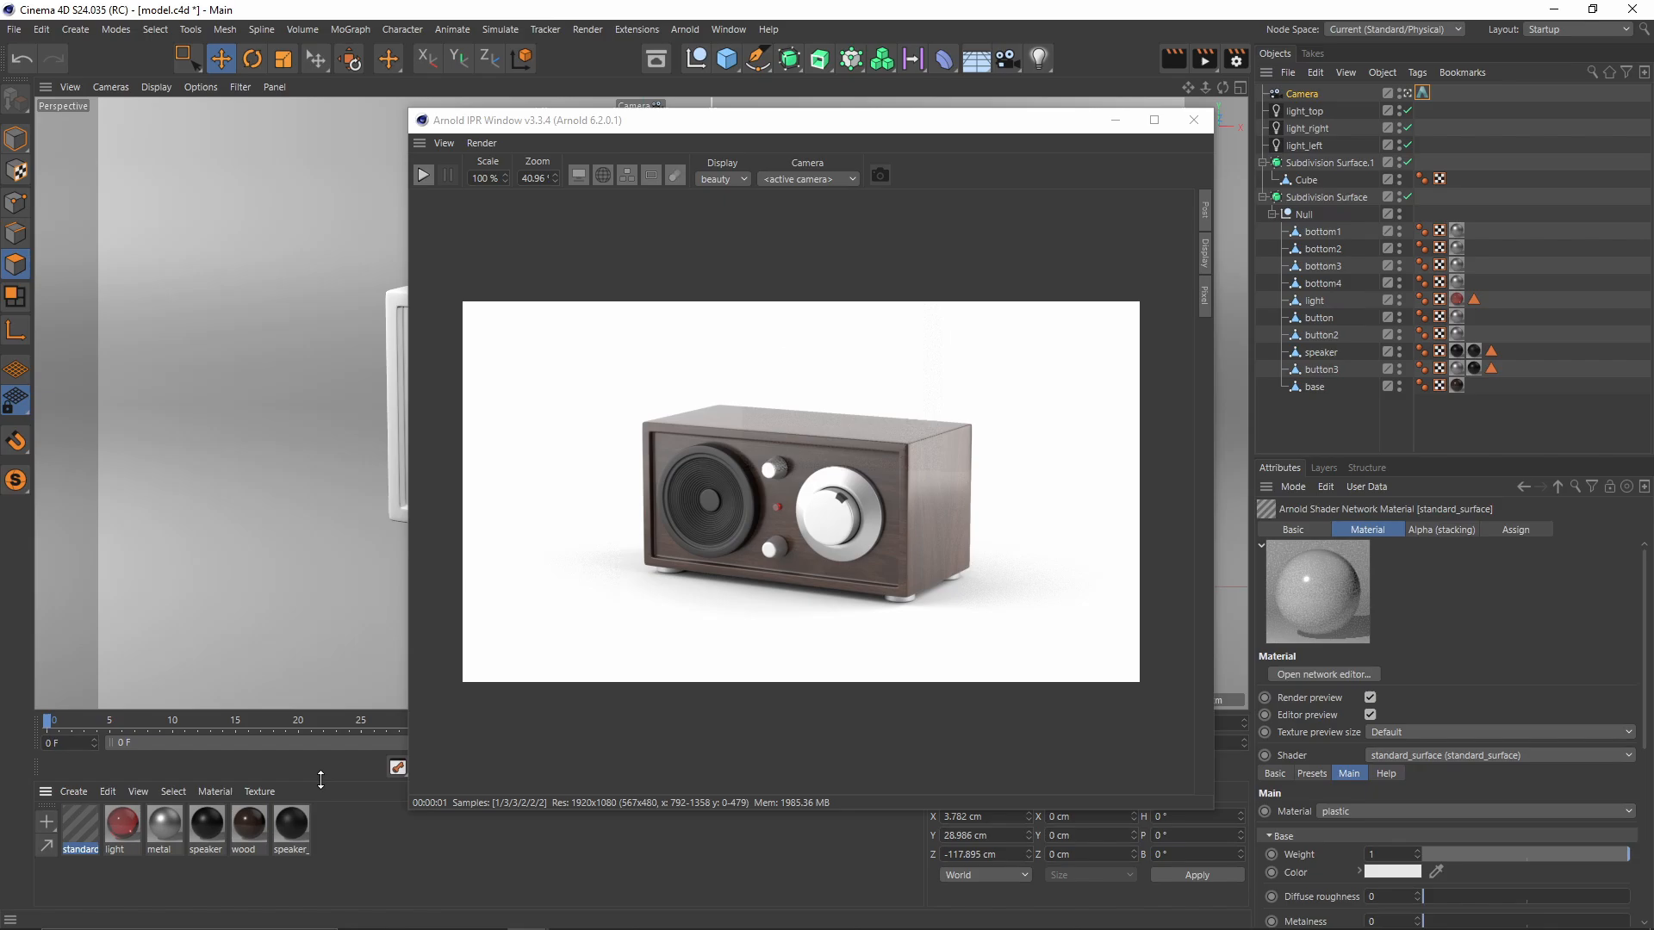
double_click(81, 819)
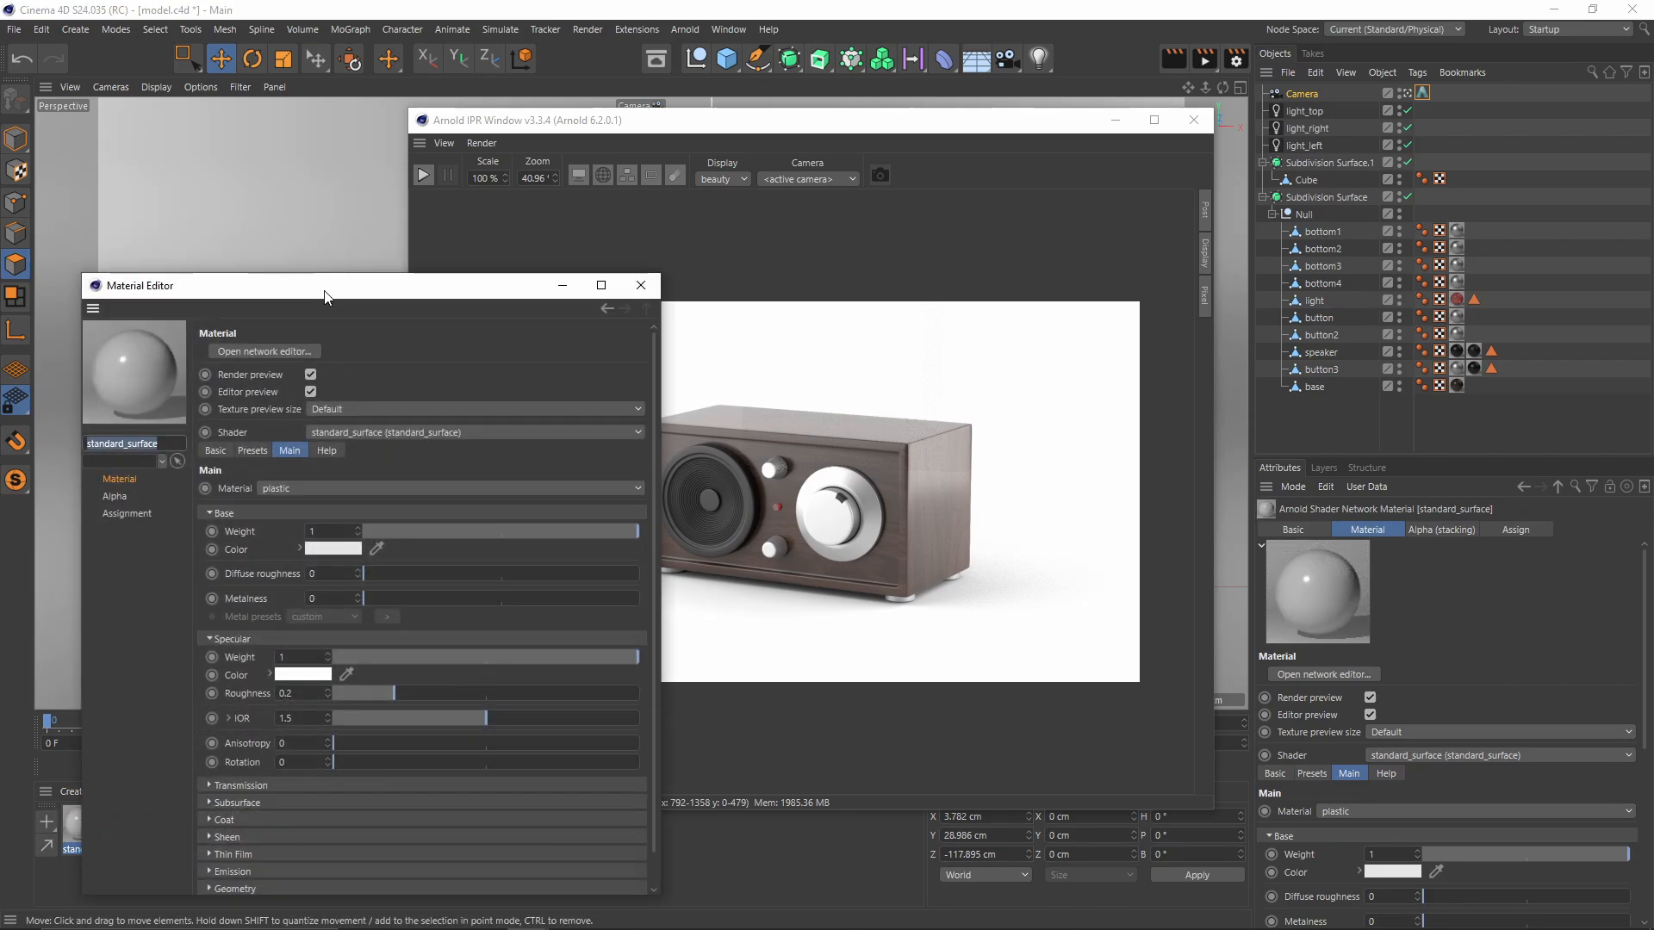
left_click_drag(747, 555, 512, 543)
left_click(903, 184)
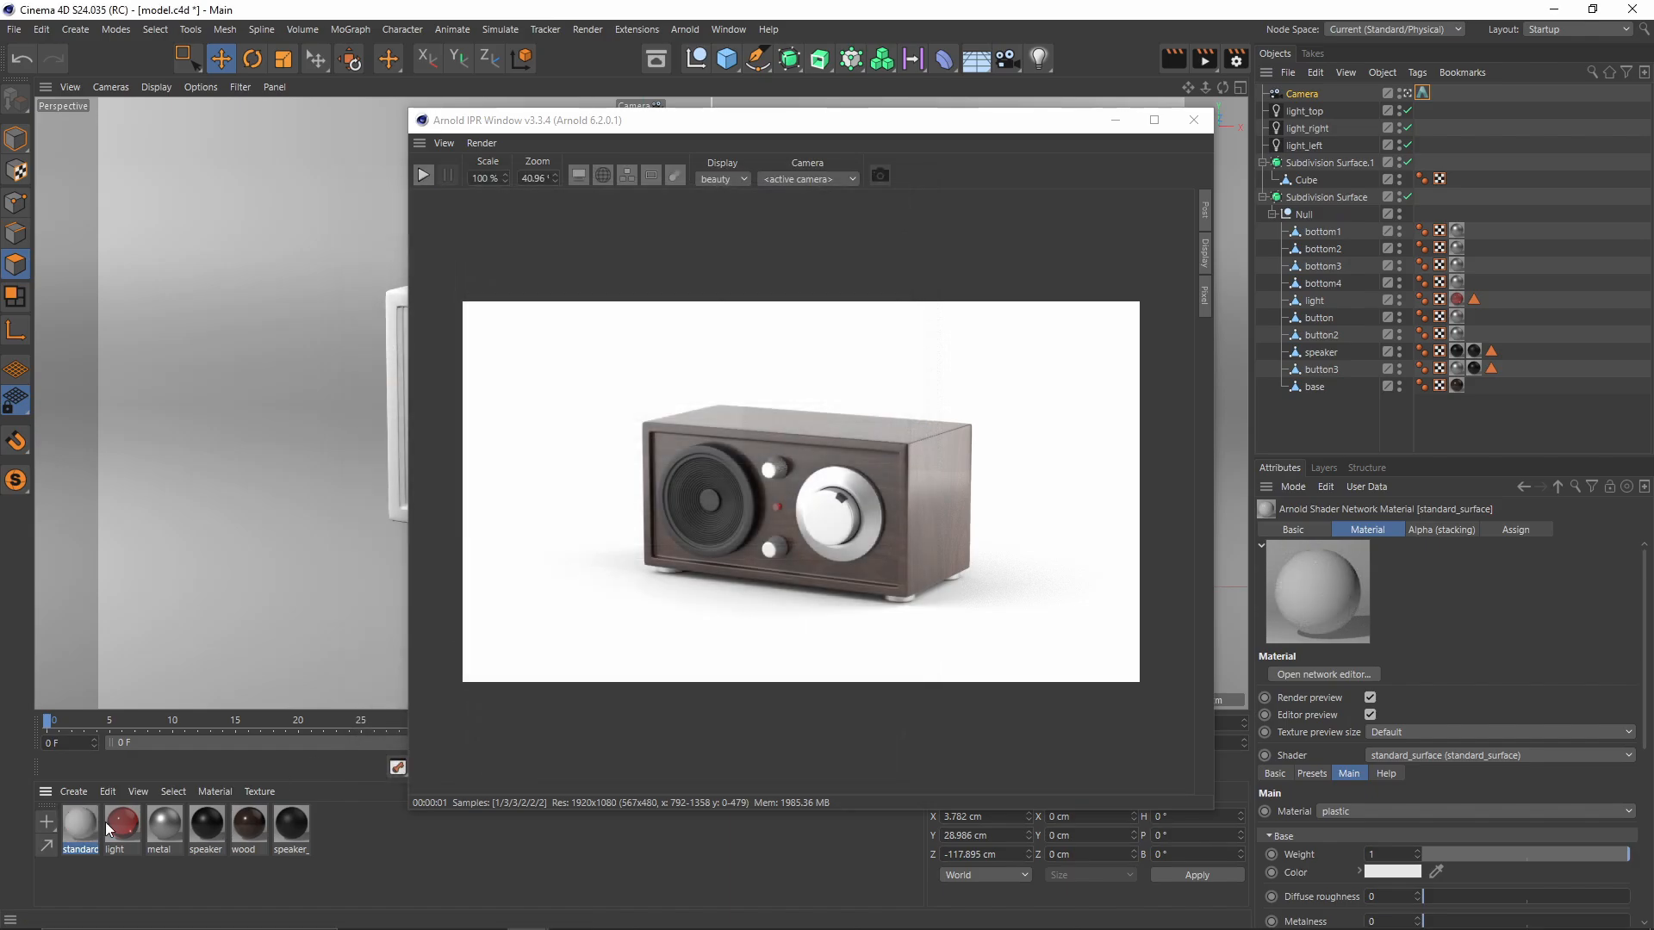
Step: Apply the new standard surface material to the backdrop Cube and set its base color's brightness value to 80%
left_click_drag(1310, 168, 1307, 180)
double_click(80, 822)
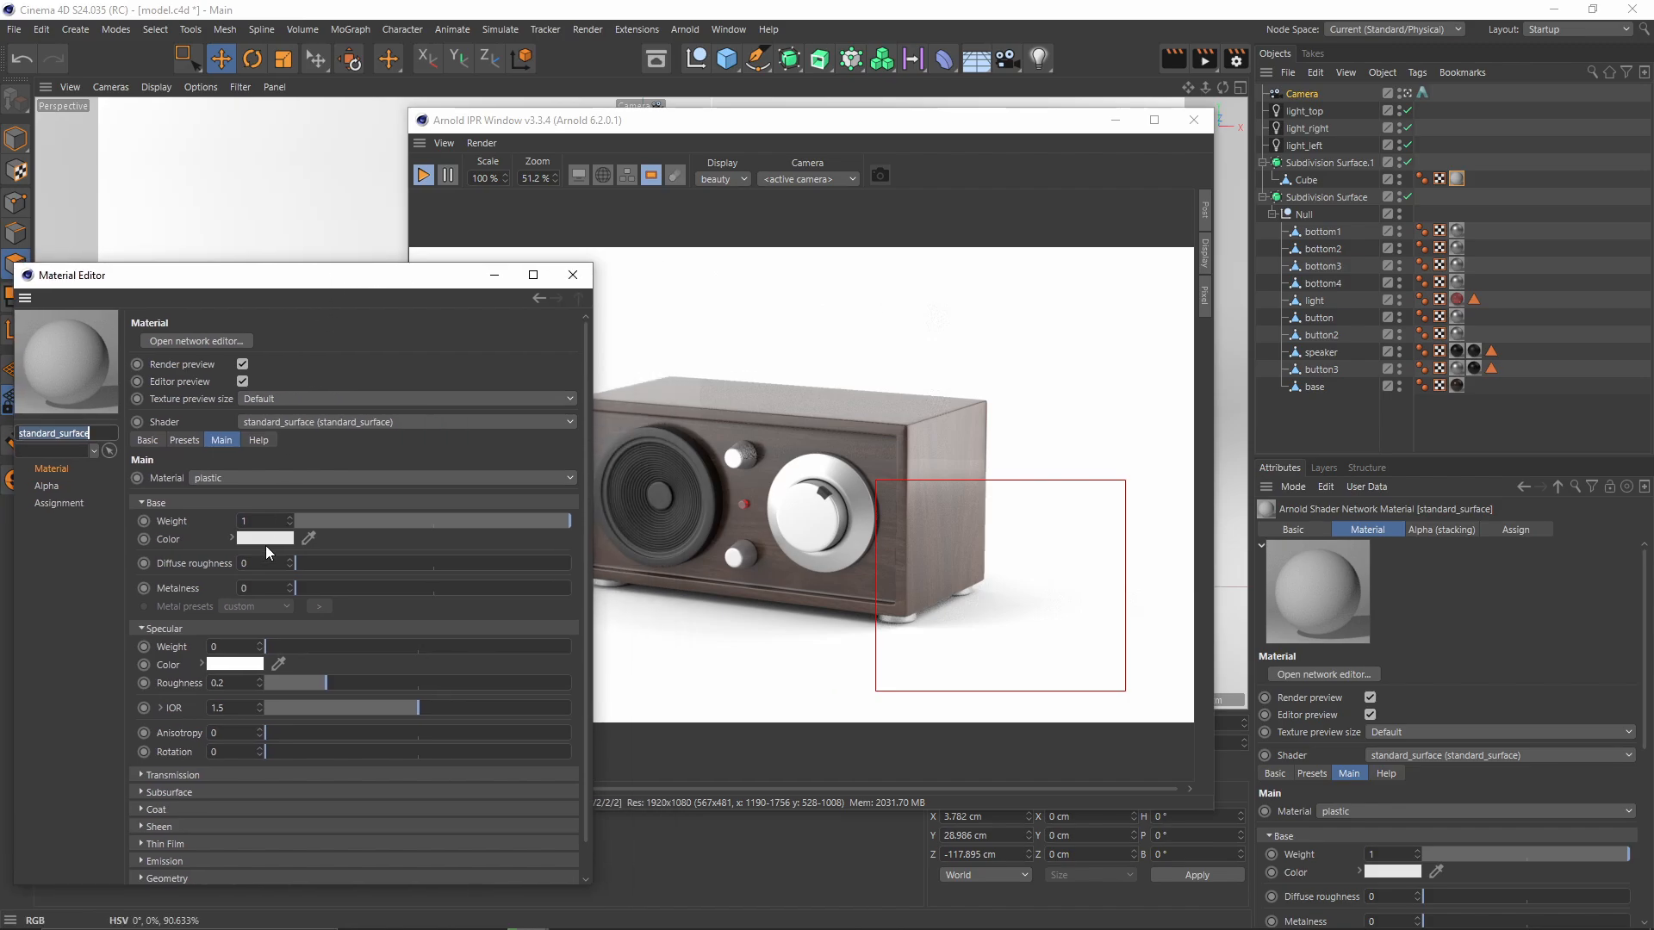
left_click(267, 544)
left_click(393, 576)
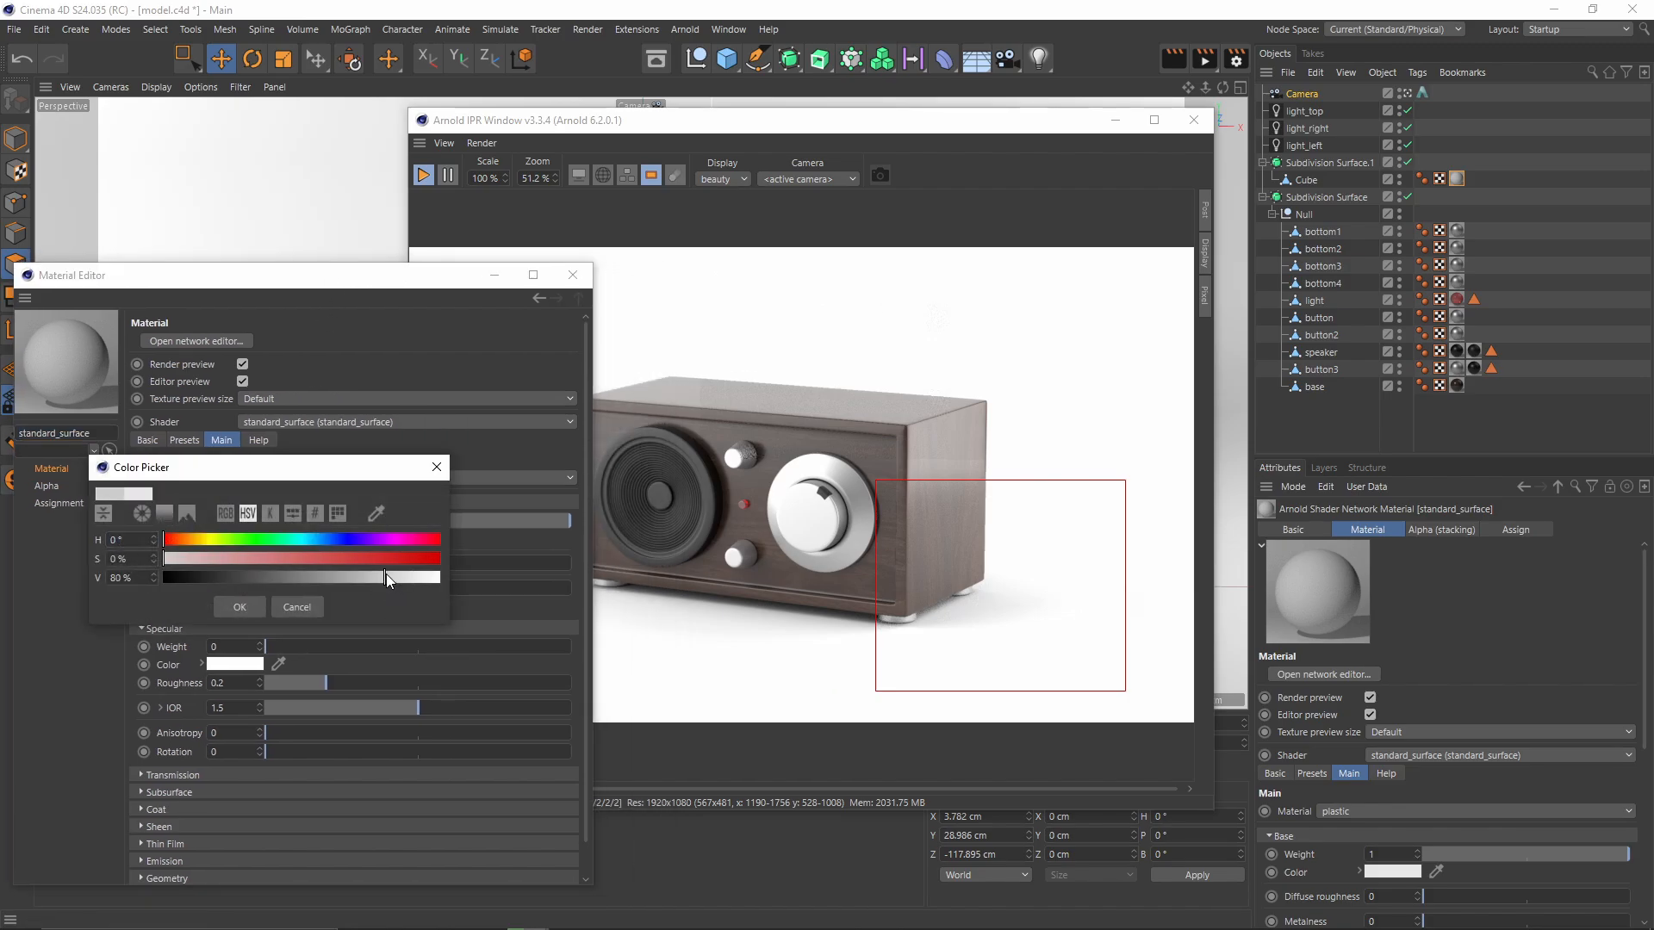
left_click(229, 603)
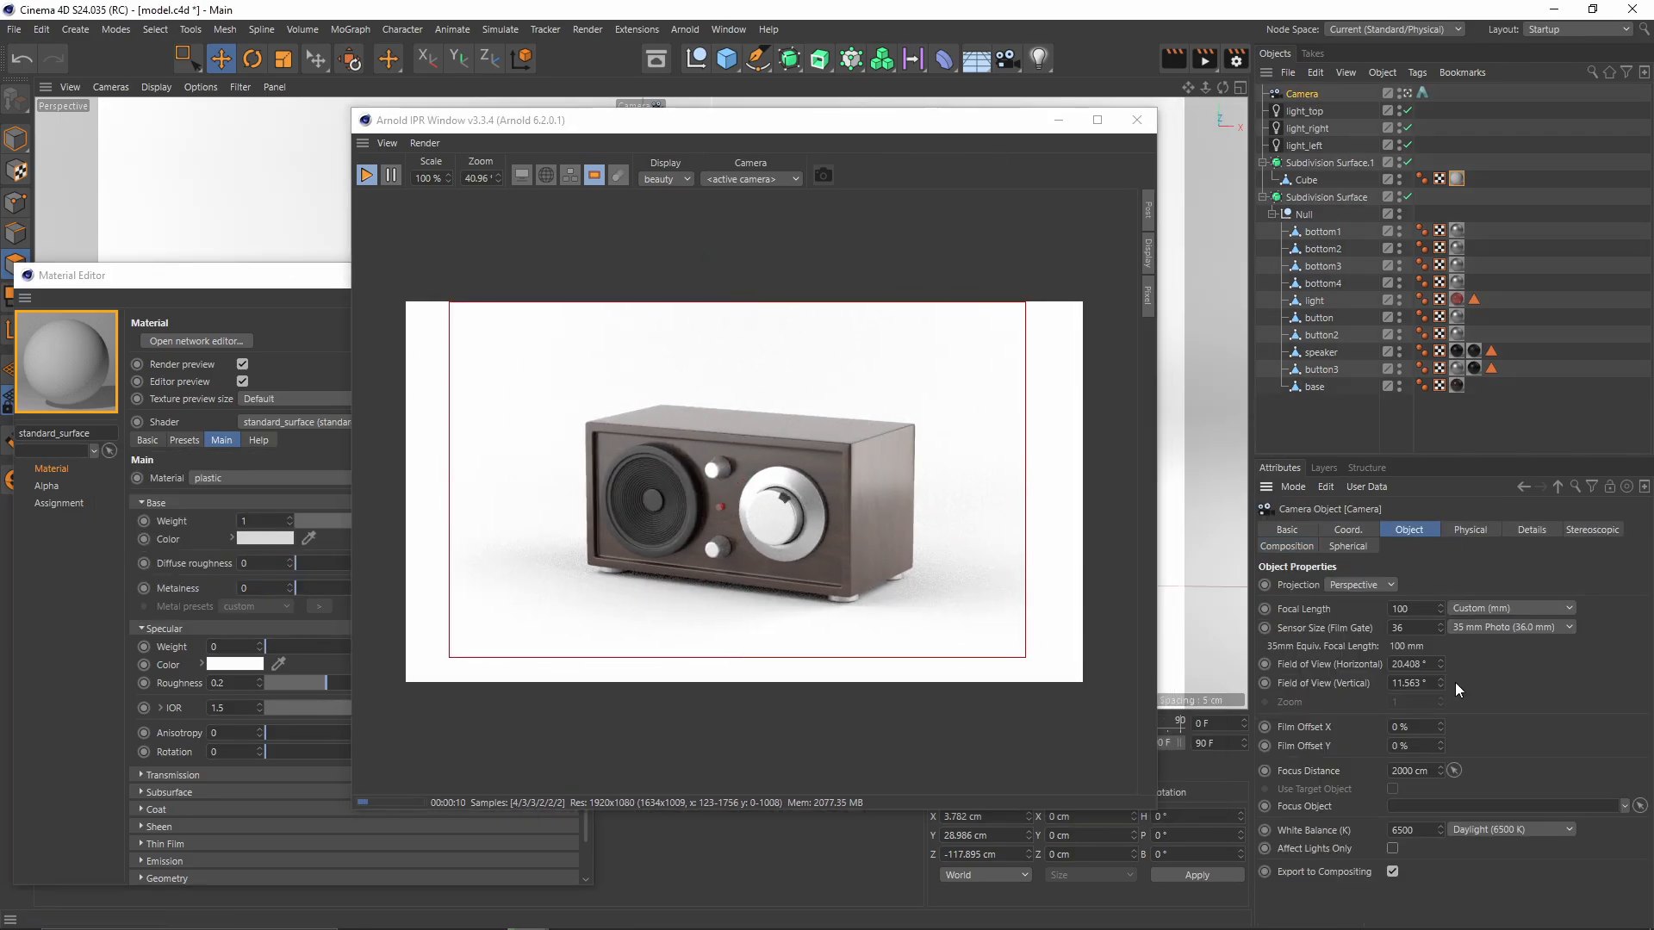
Step: Set the camera's sensor size to 26.3 to frame the radio tighter, and check the refreshed preview
left_click_drag(1439, 627, 1439, 655)
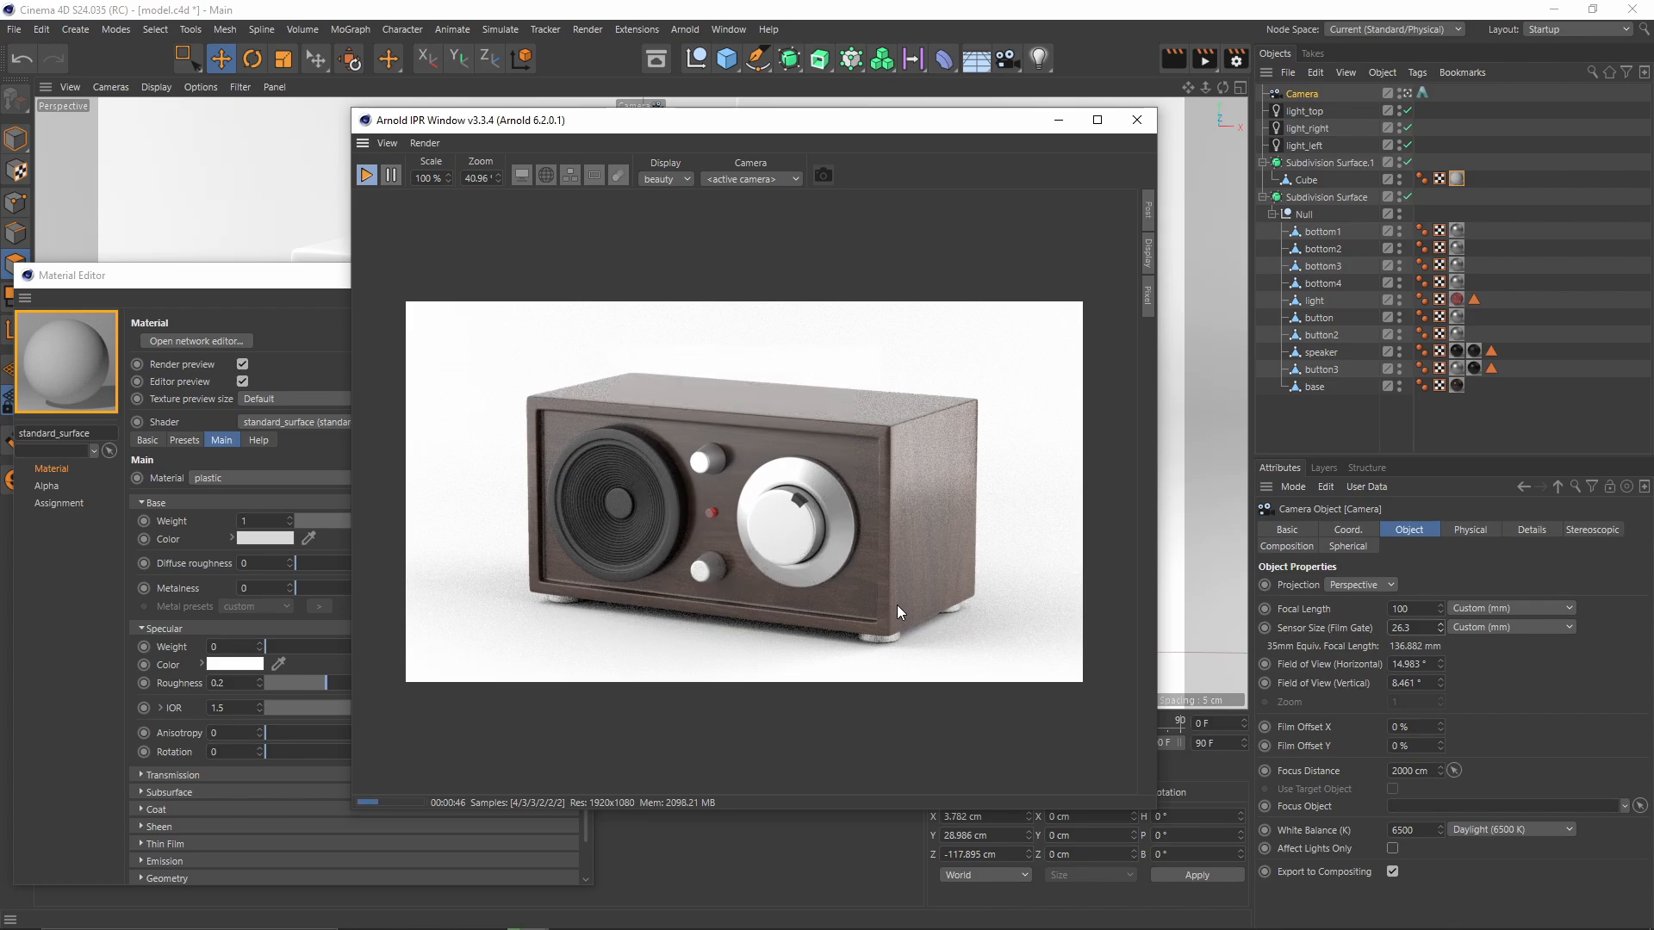
scroll(896, 604, "up", 1)
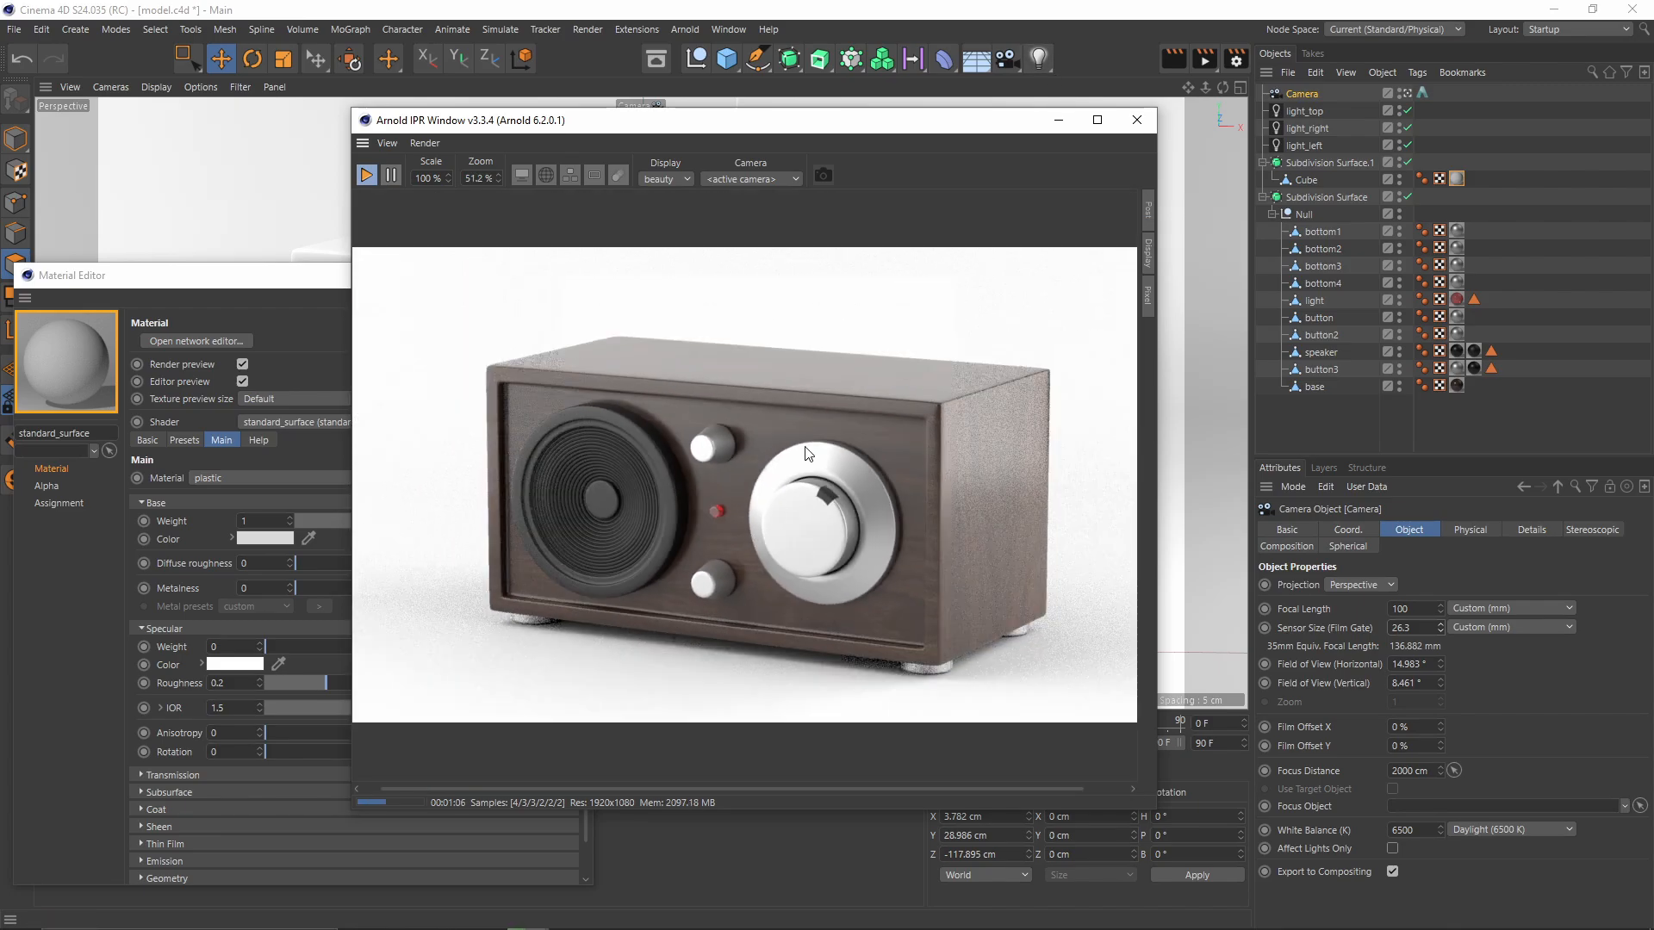
scroll(806, 394, "up", 2)
scroll(627, 451, "down", 3)
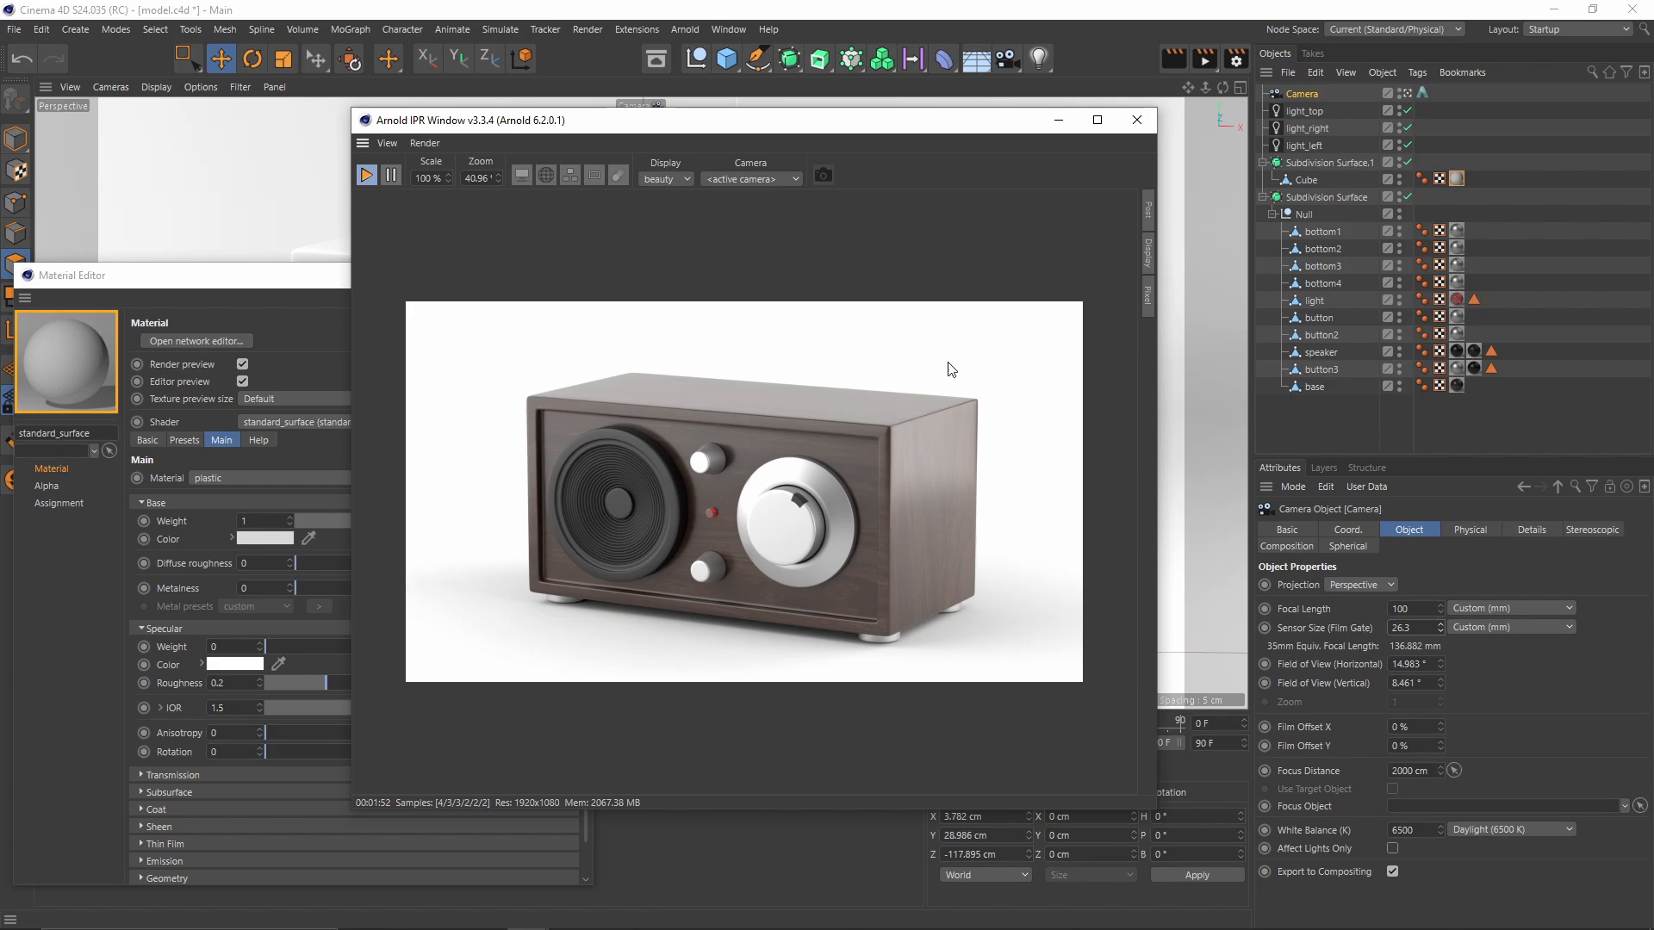
Step: Take a snapshot of the finished preview and examine it in the Picture Viewer
left_click(827, 176)
left_click_drag(945, 546, 850, 455)
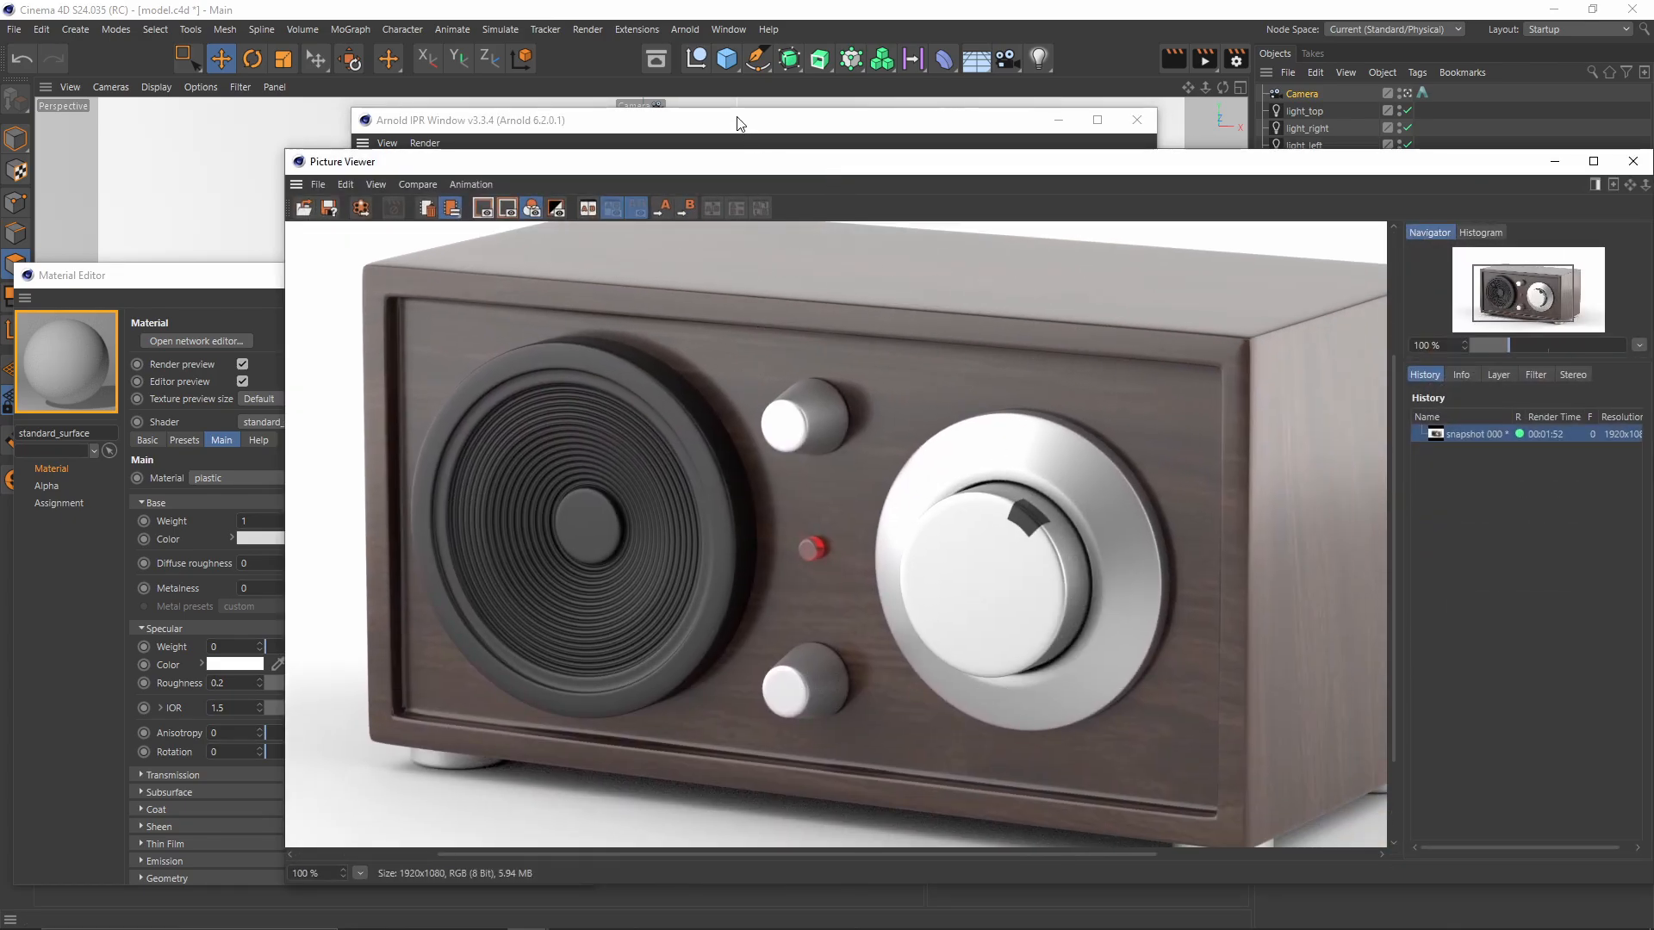
scroll(517, 267, "down", 1)
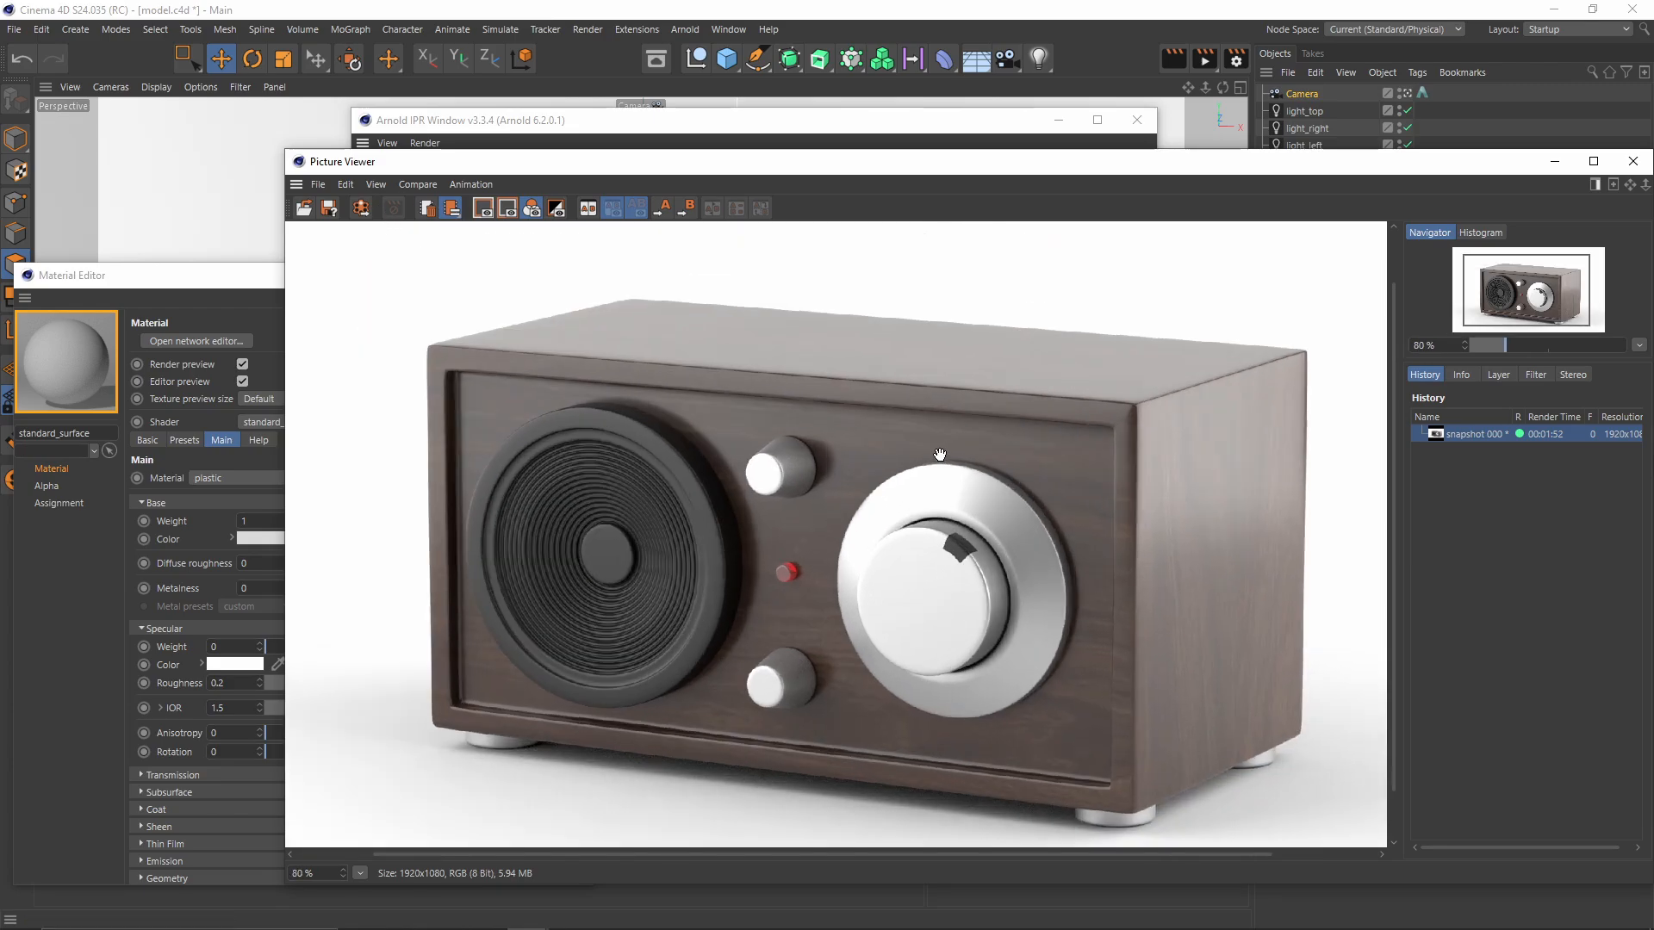
left_click(338, 205)
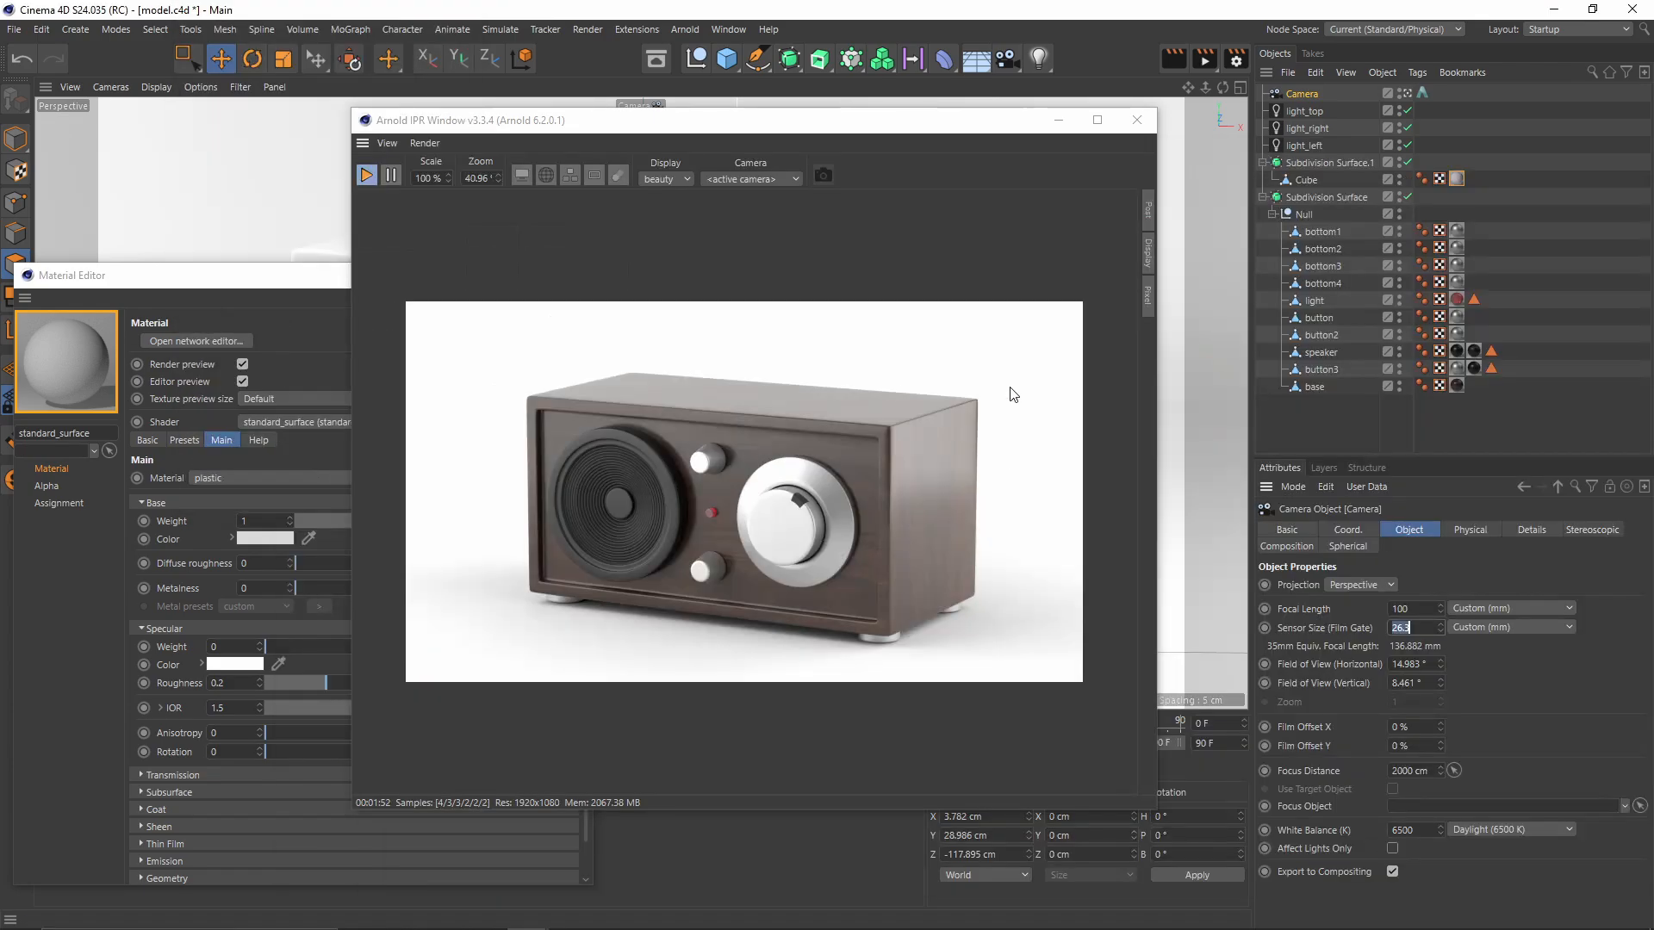
Step: Set the regular image's save format to PNG with a depth of 16 Bit/Channel in the render settings
left_click(1235, 62)
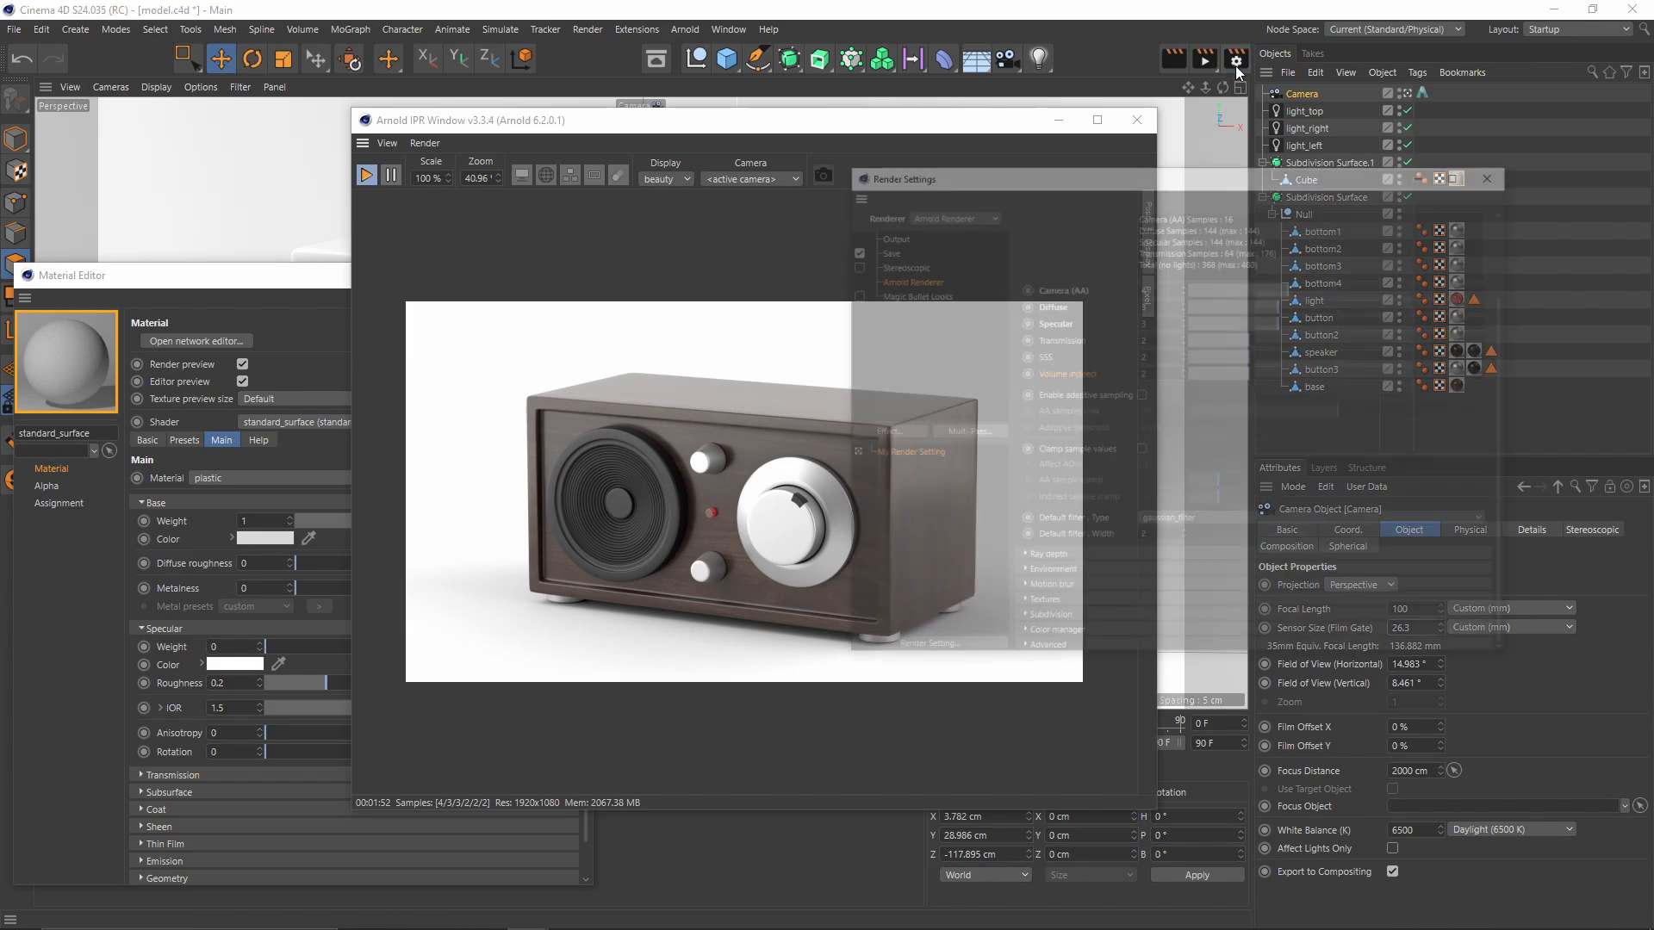
left_click_drag(1245, 60, 1185, 147)
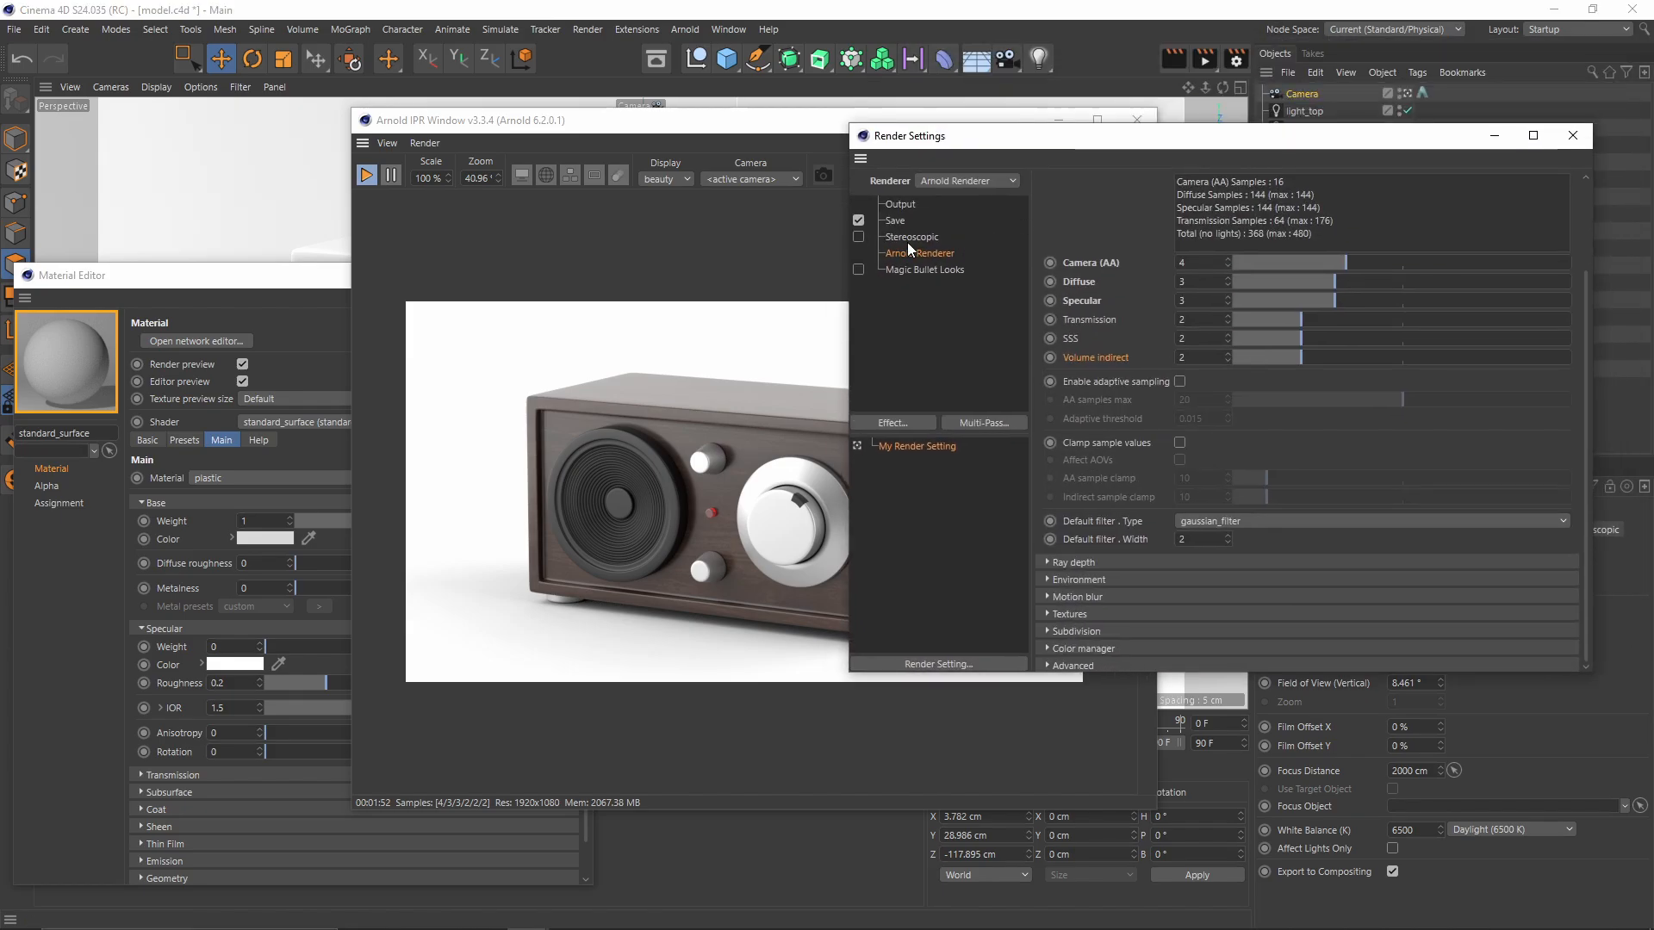
left_click(897, 219)
left_click(1230, 254)
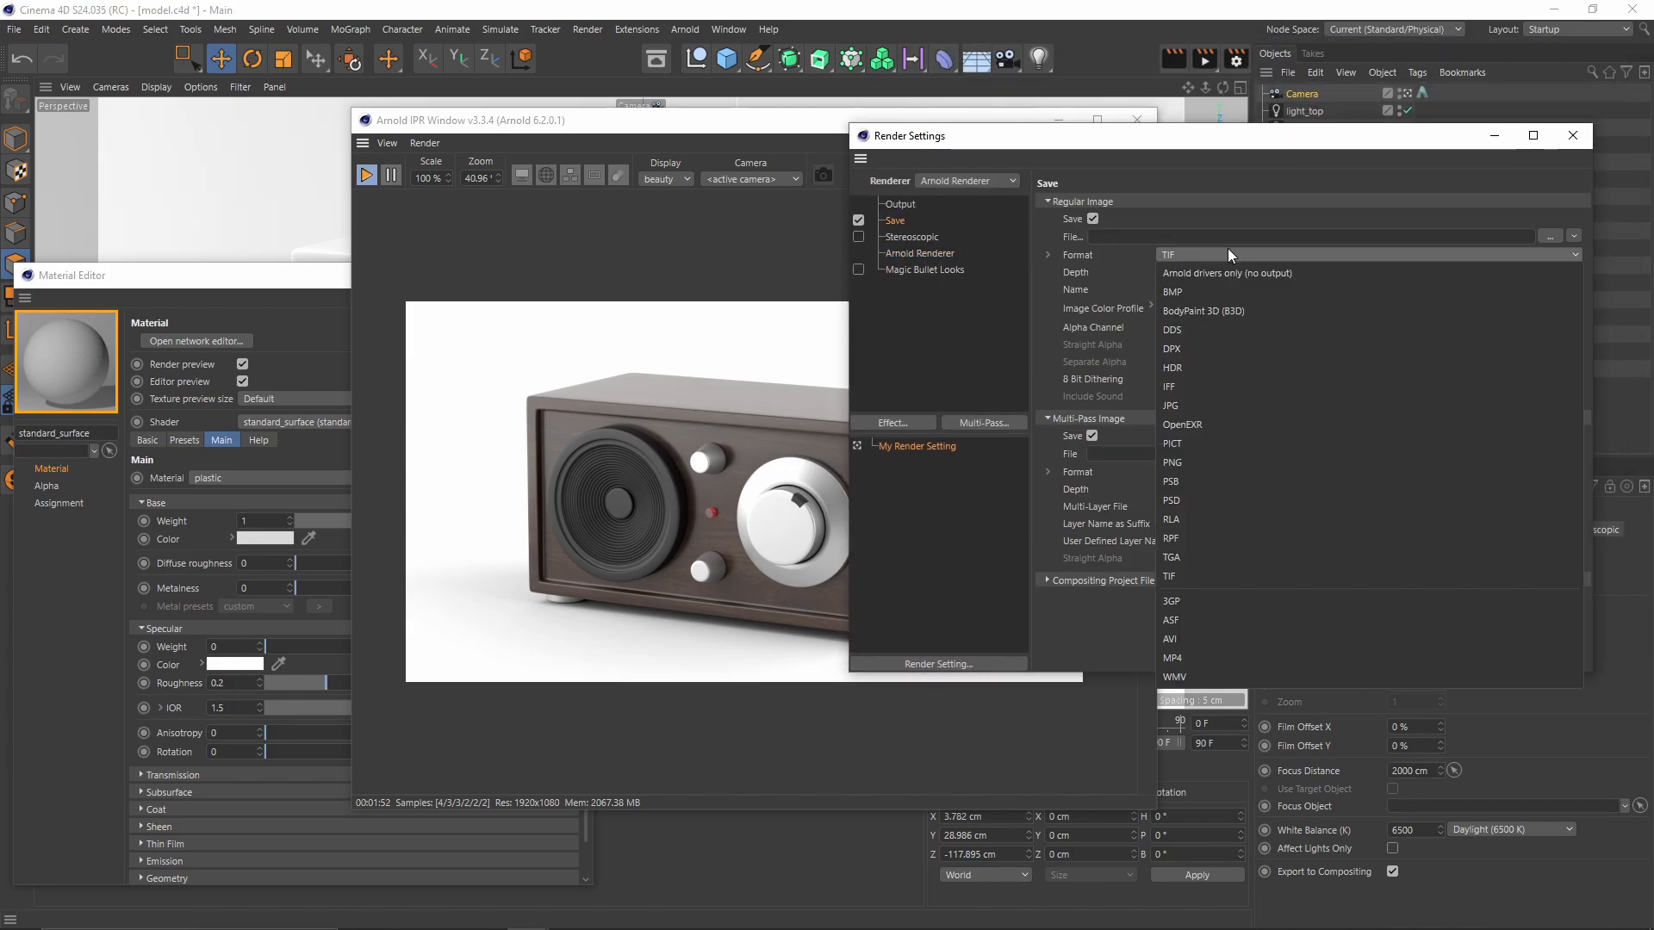
left_click(1197, 462)
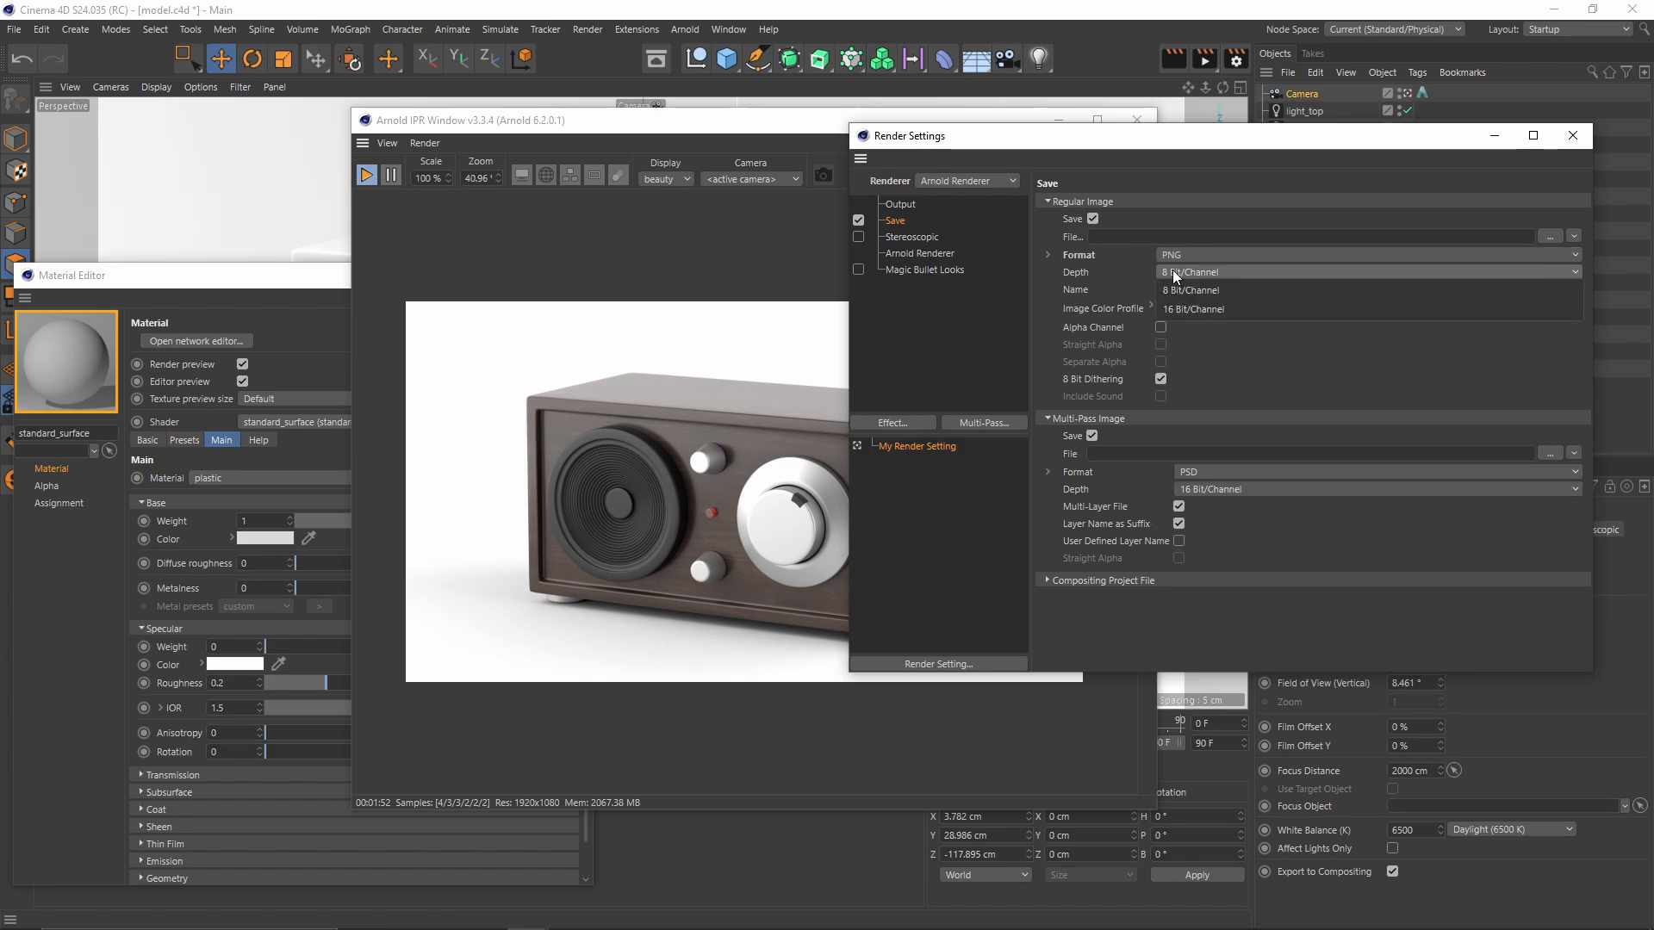
left_click(1174, 272)
left_click(1217, 314)
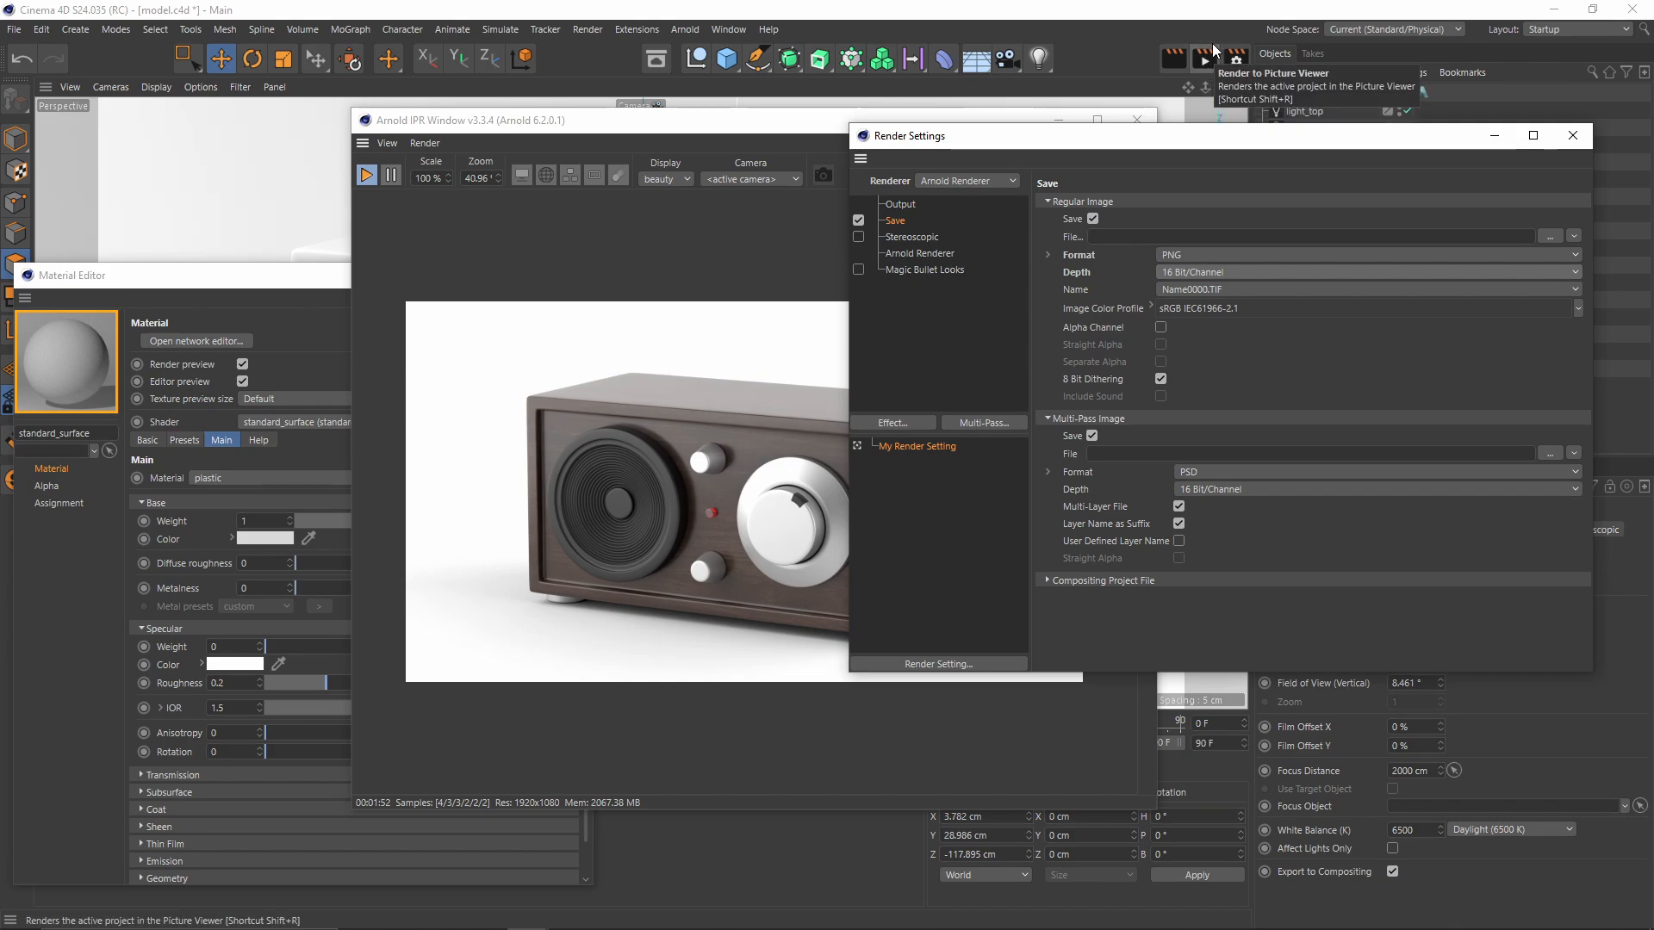
left_click(1572, 135)
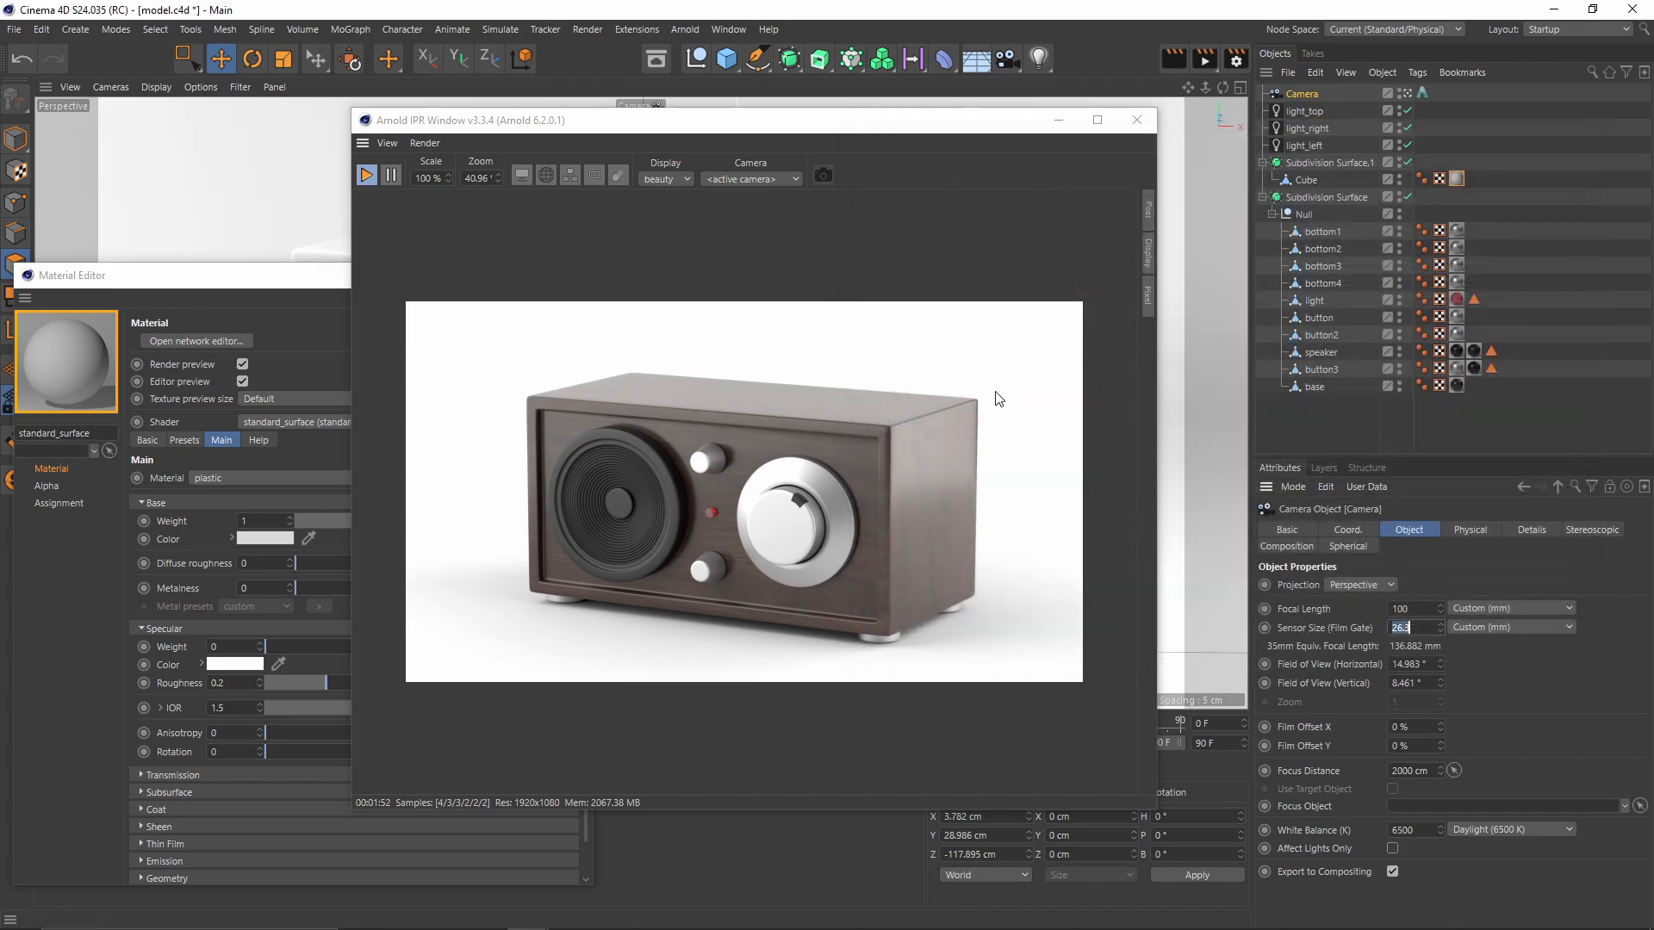
Step: Examine the finished render preview up close around the knobs, dial, speaker and wooden side, and as a whole frame
scroll(713, 547, "up", 1)
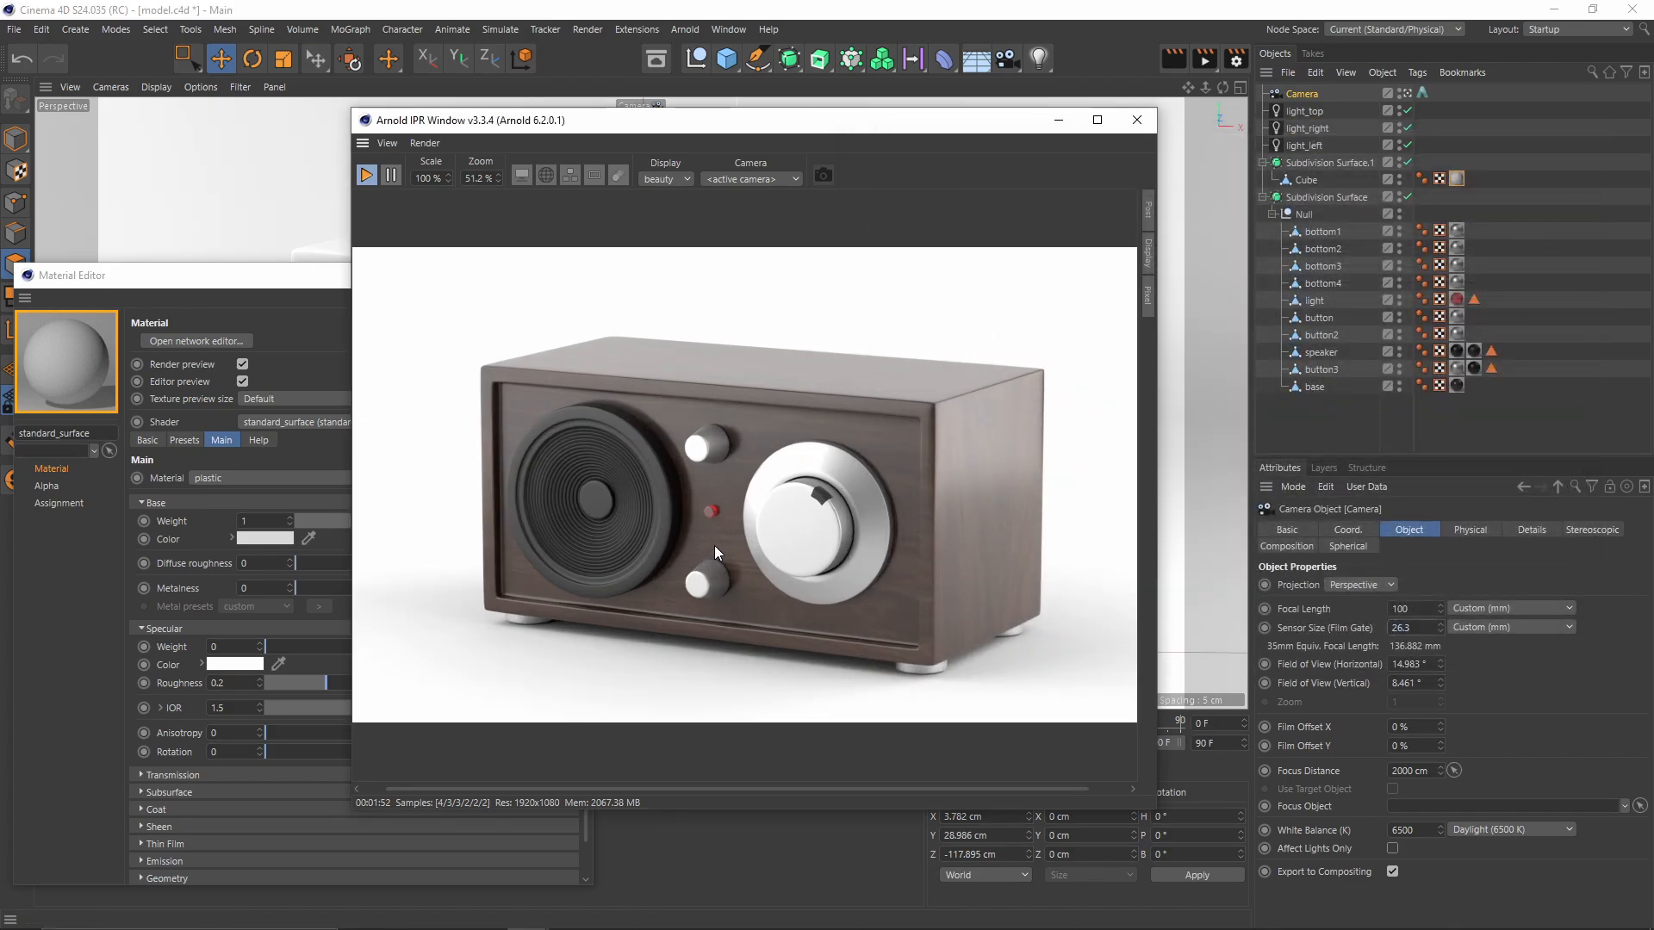
scroll(833, 493, "up", 2)
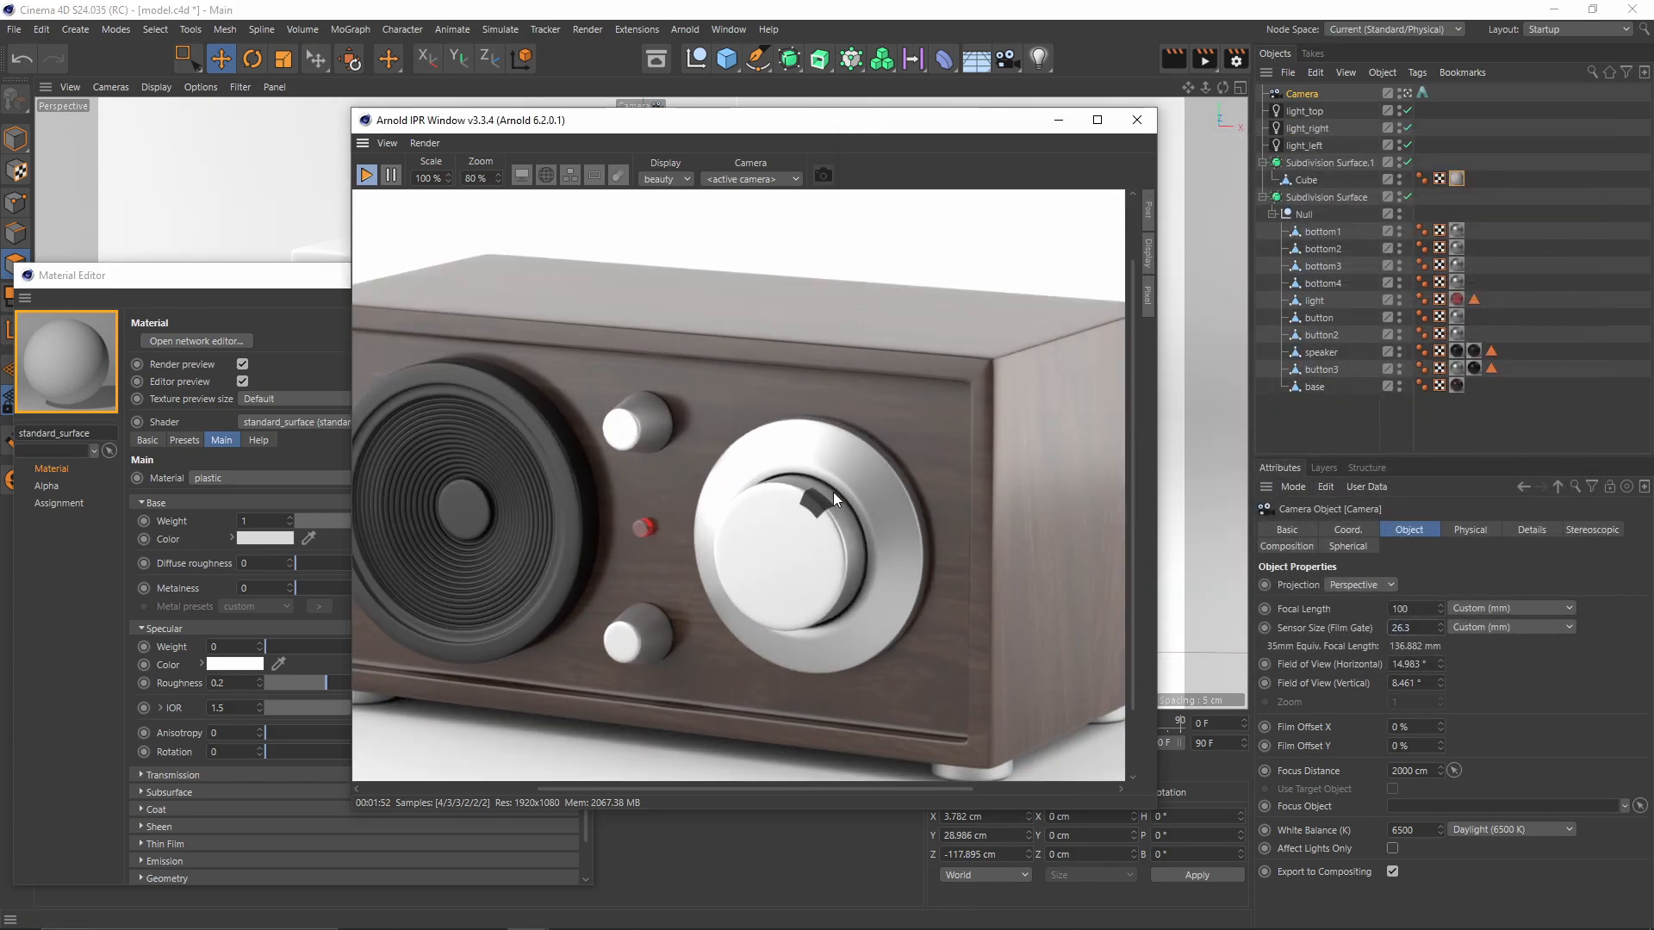
scroll(834, 491, "down", 1)
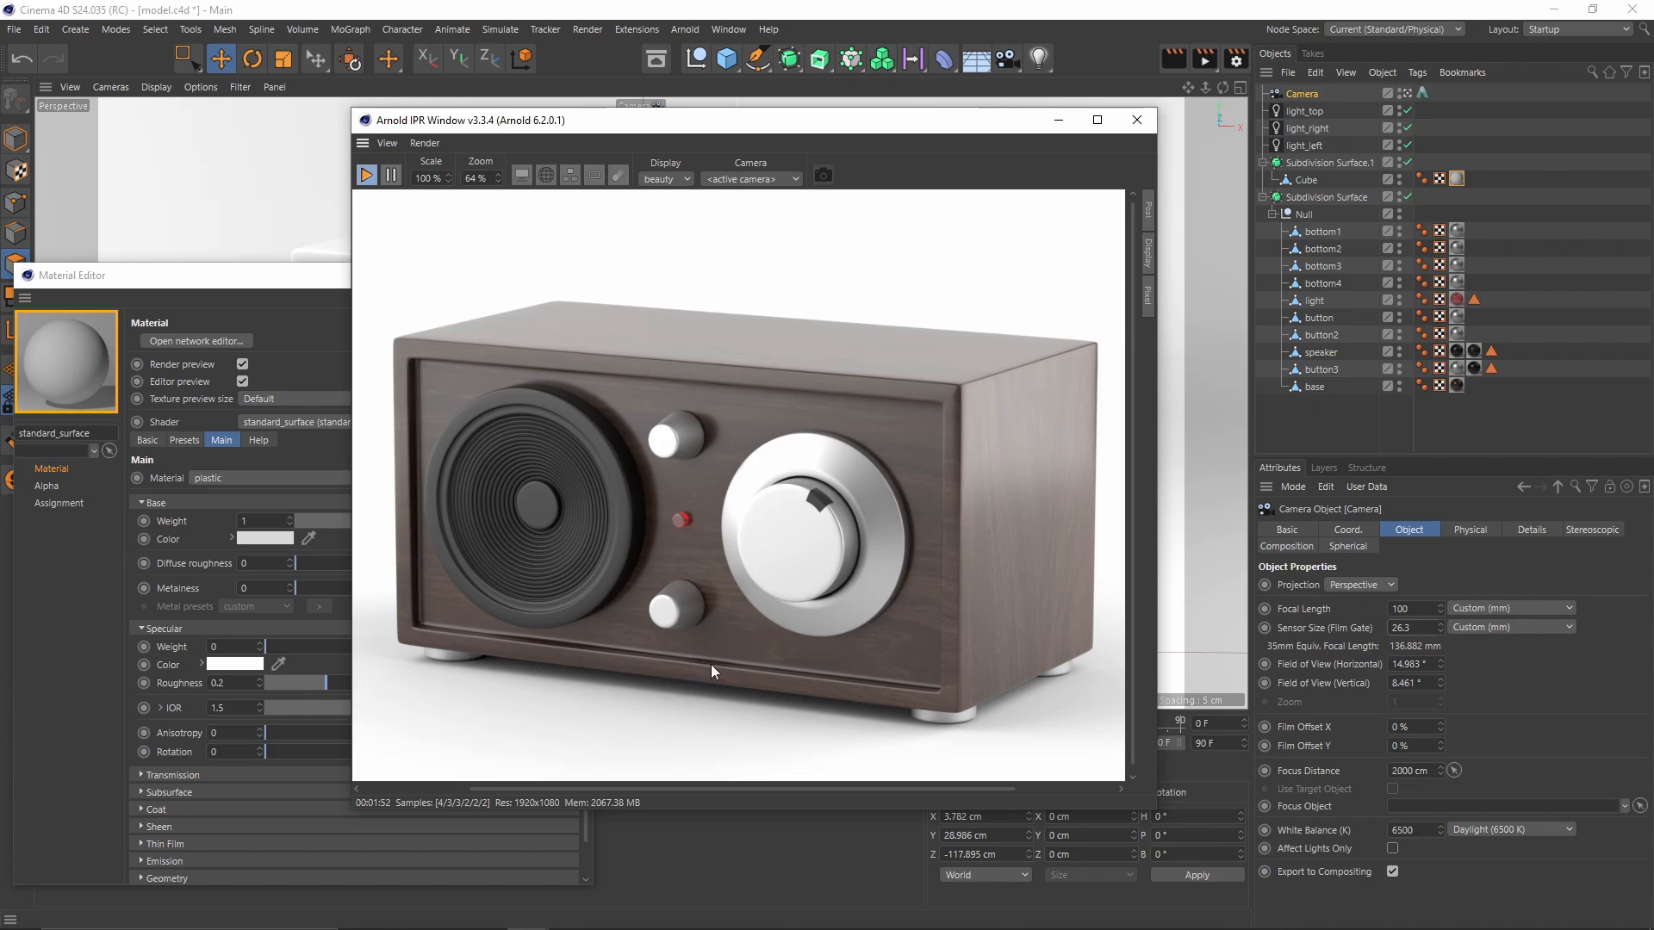
scroll(990, 508, "down", 1)
scroll(980, 499, "up", 1)
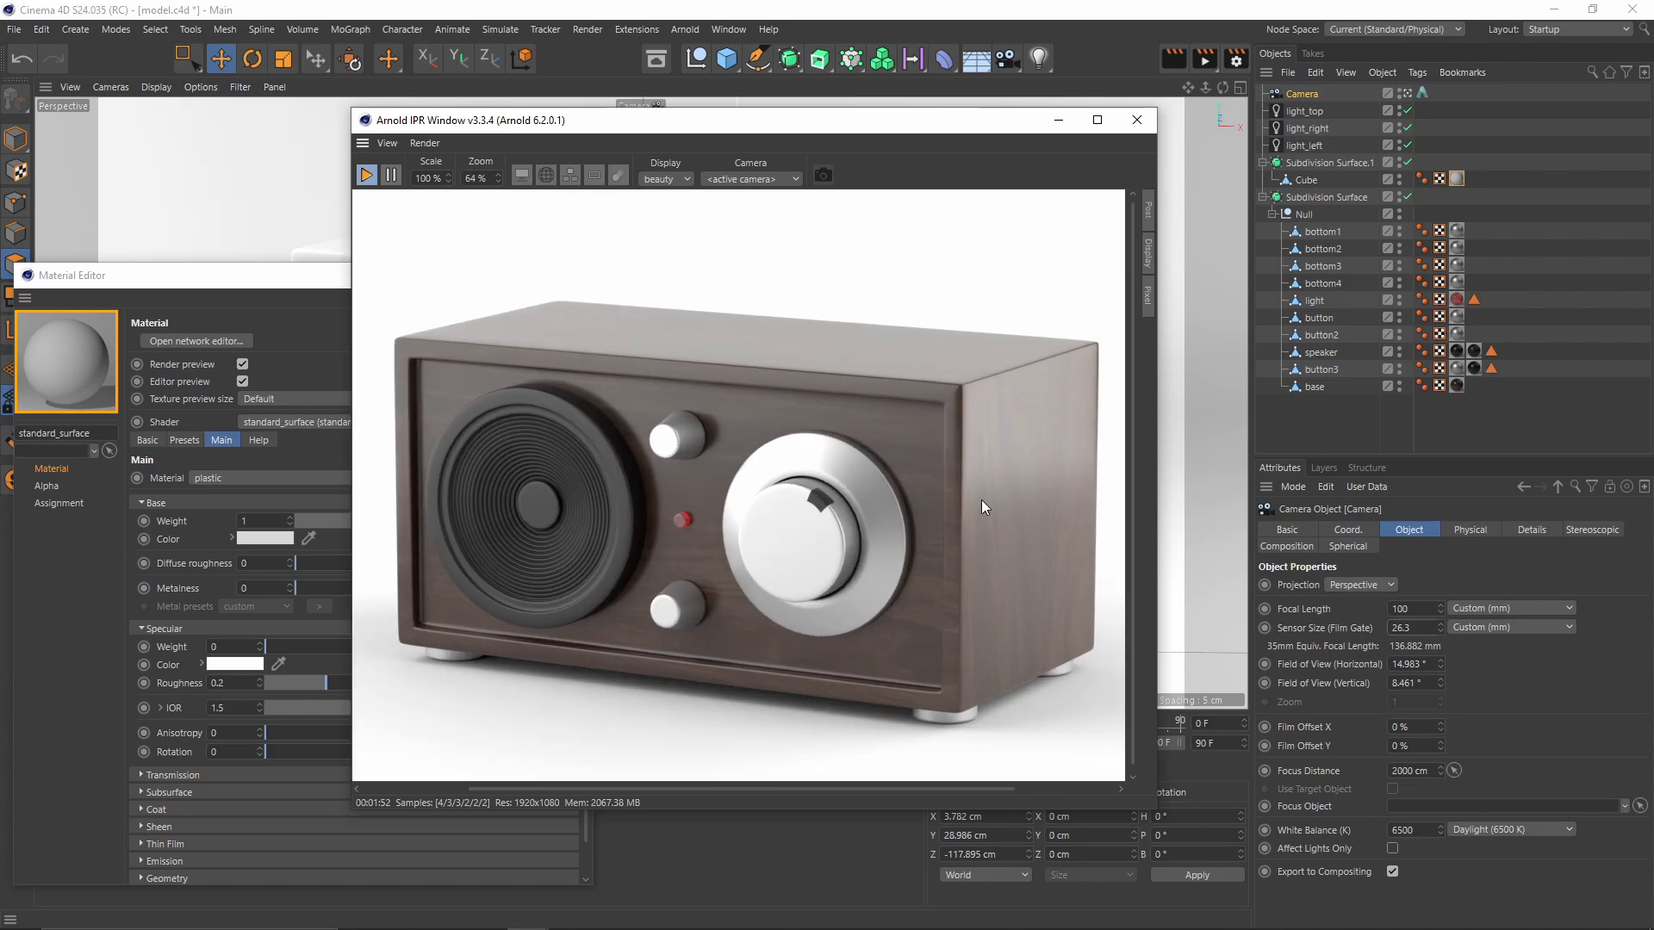
scroll(977, 510, "down", 1)
scroll(976, 520, "up", 1)
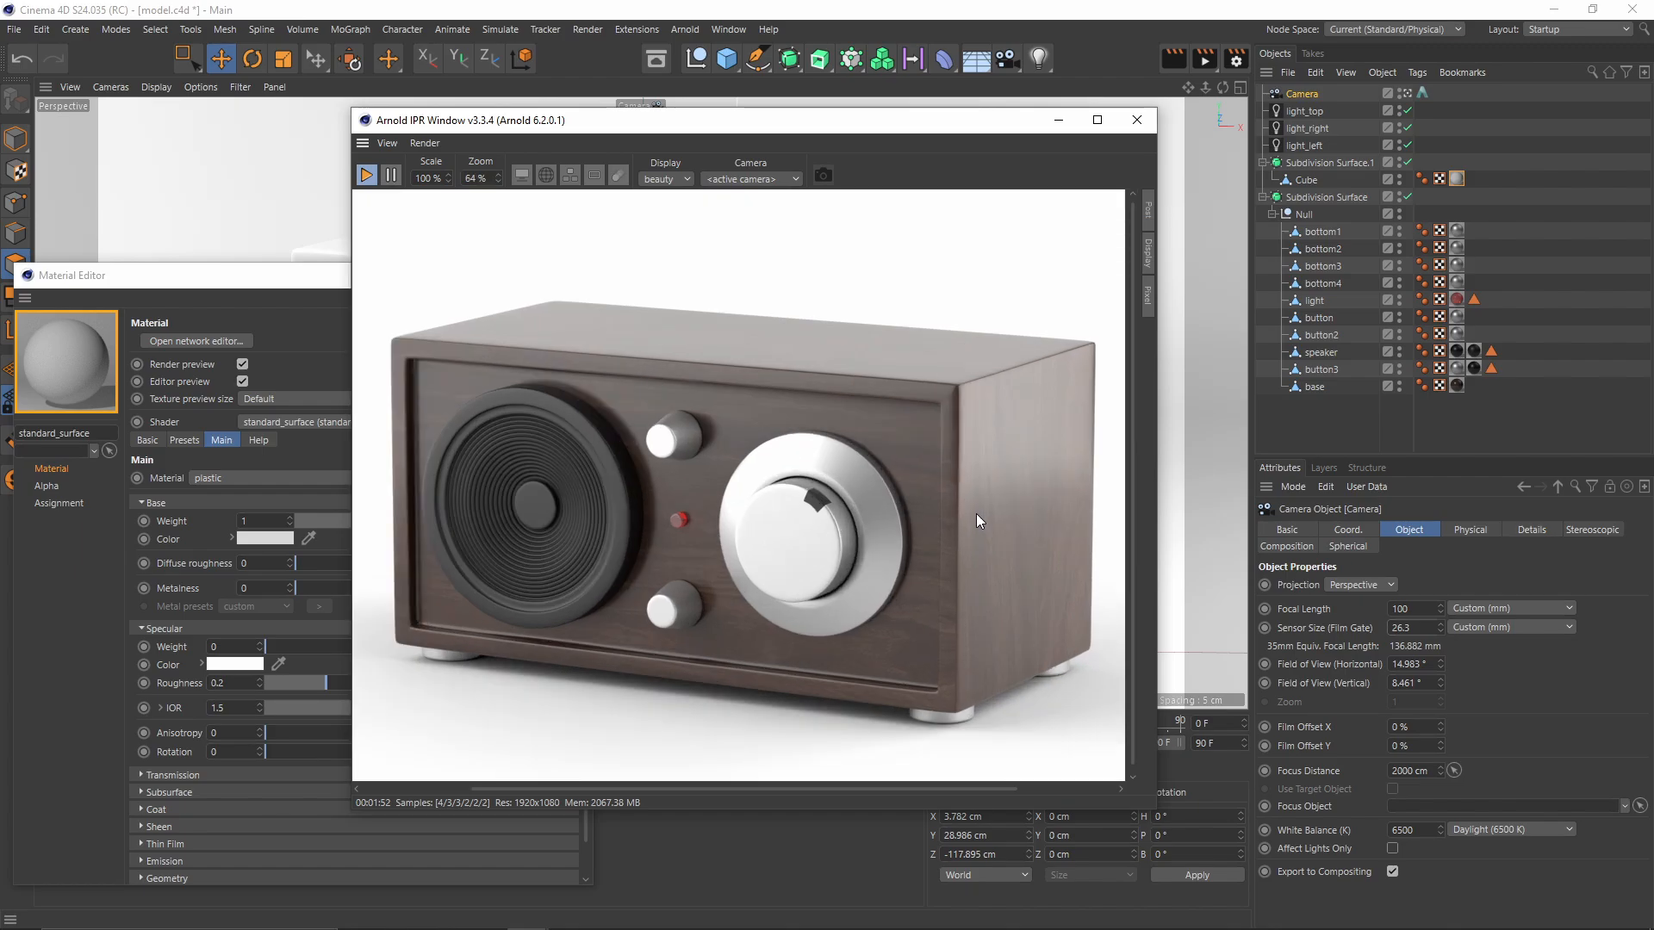
scroll(975, 513, "down", 1)
scroll(804, 525, "up", 2)
scroll(803, 529, "down", 3)
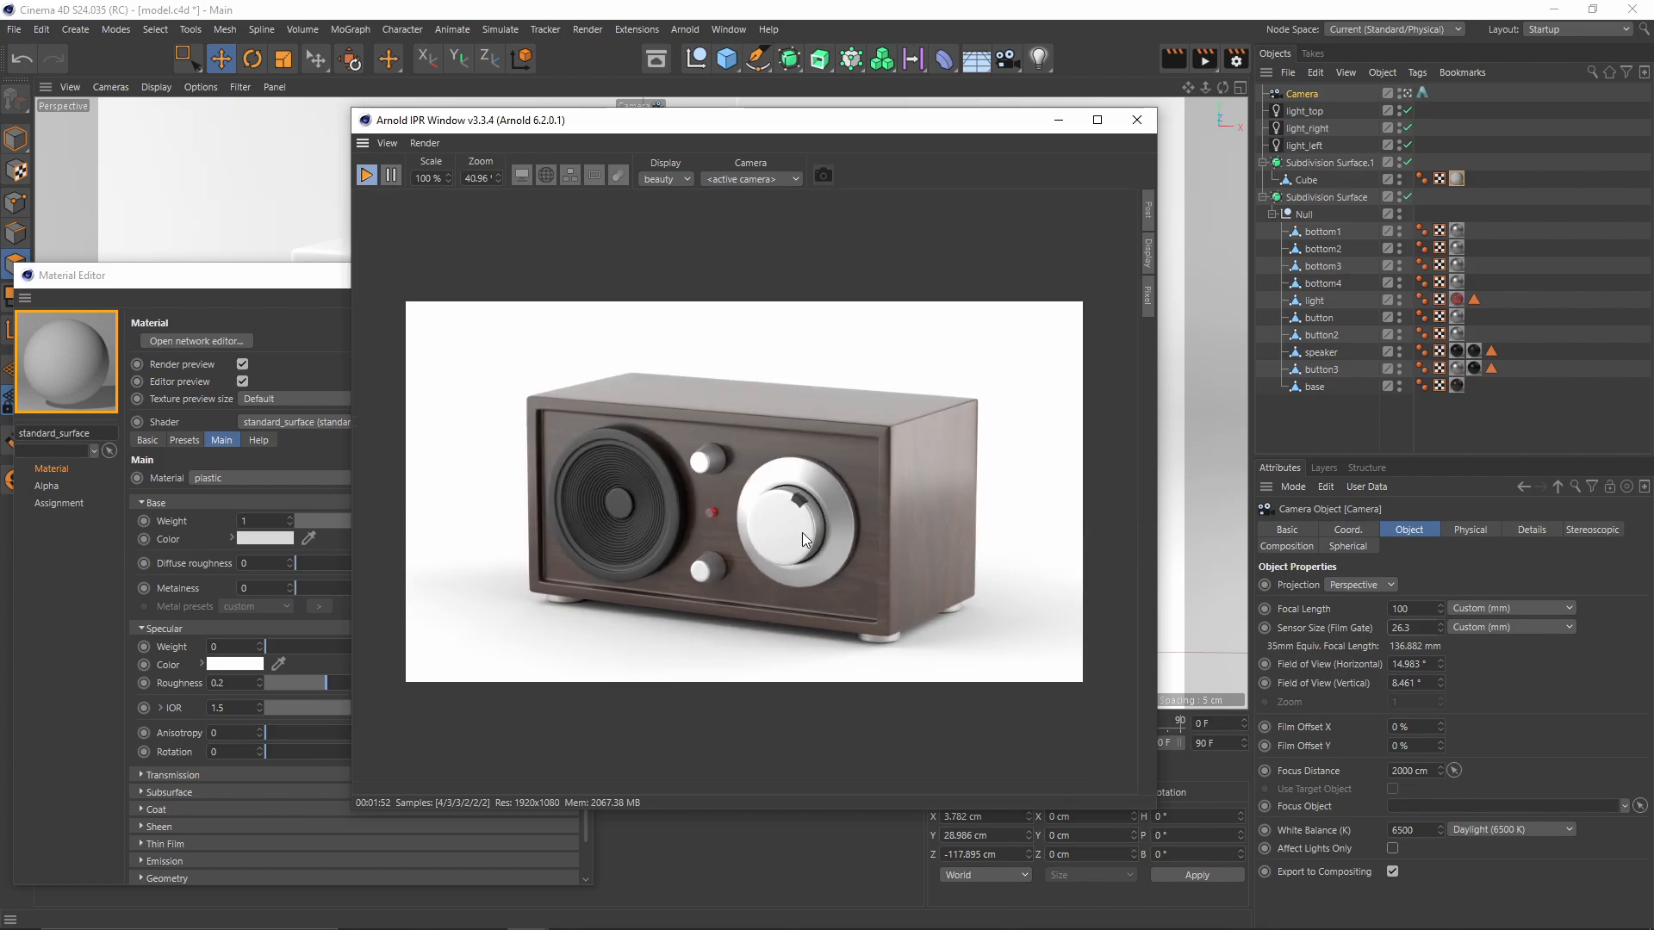
scroll(805, 534, "up", 3)
scroll(832, 511, "down", 3)
scroll(826, 505, "up", 3)
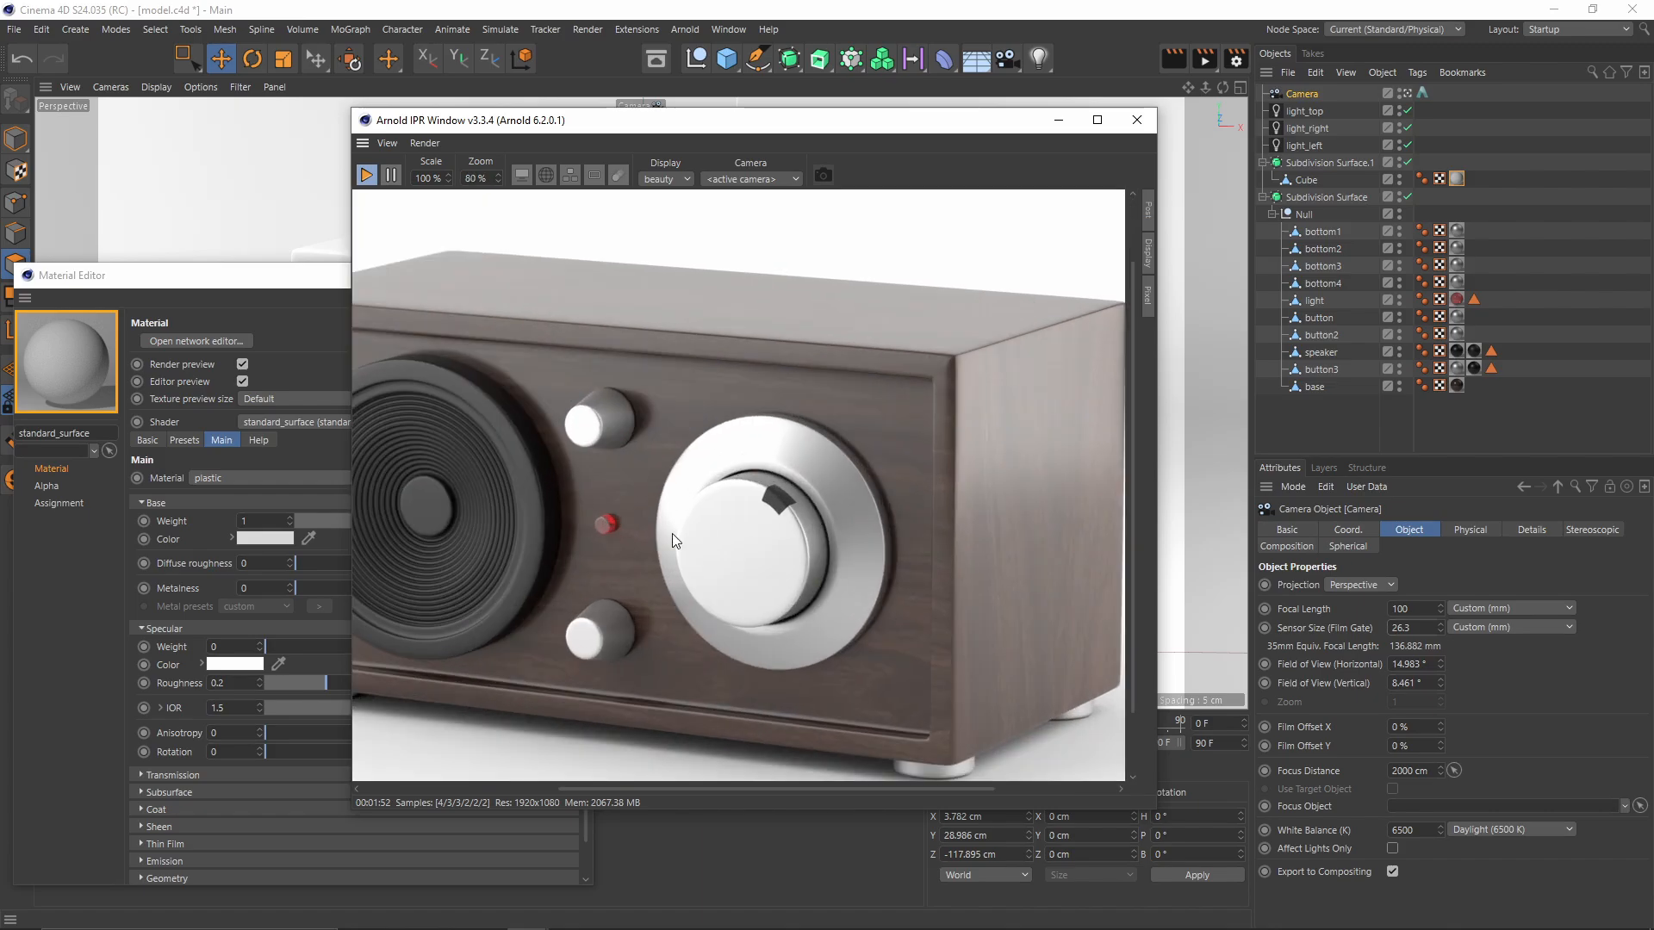